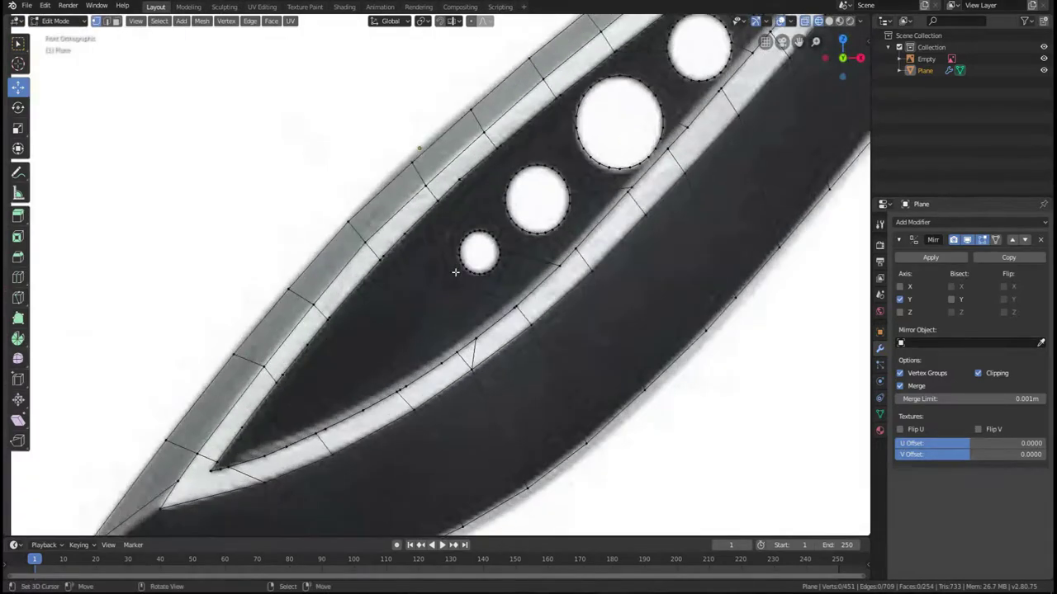
- Switch the viewport from wireframe to solid shading
mouse_move(455, 273)
middle_down()
mouse_move(462, 317)
mouse_move(449, 287)
middle_up()
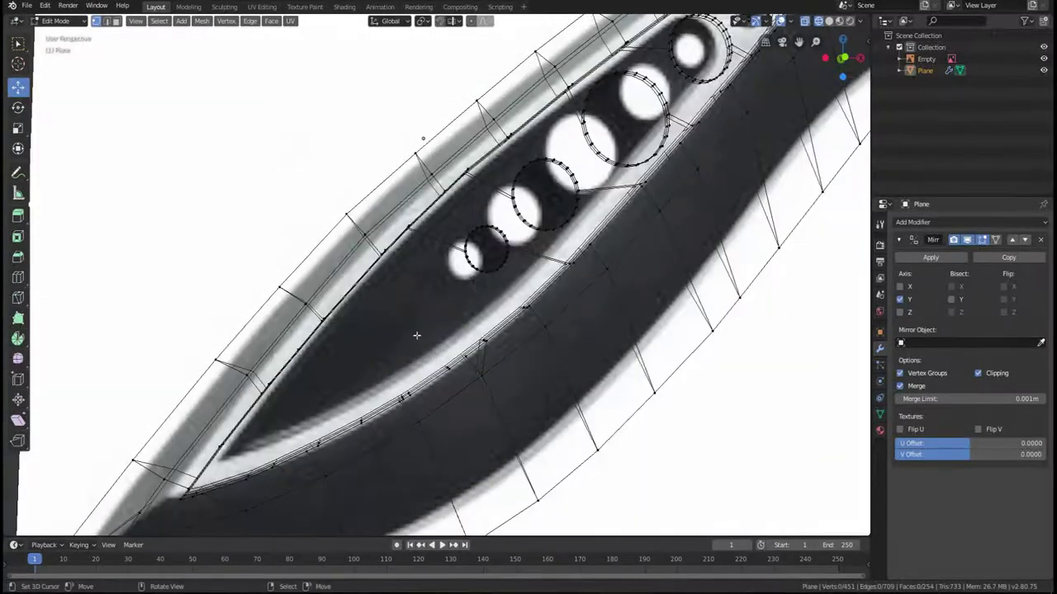
middle_drag(438, 325, 444, 329)
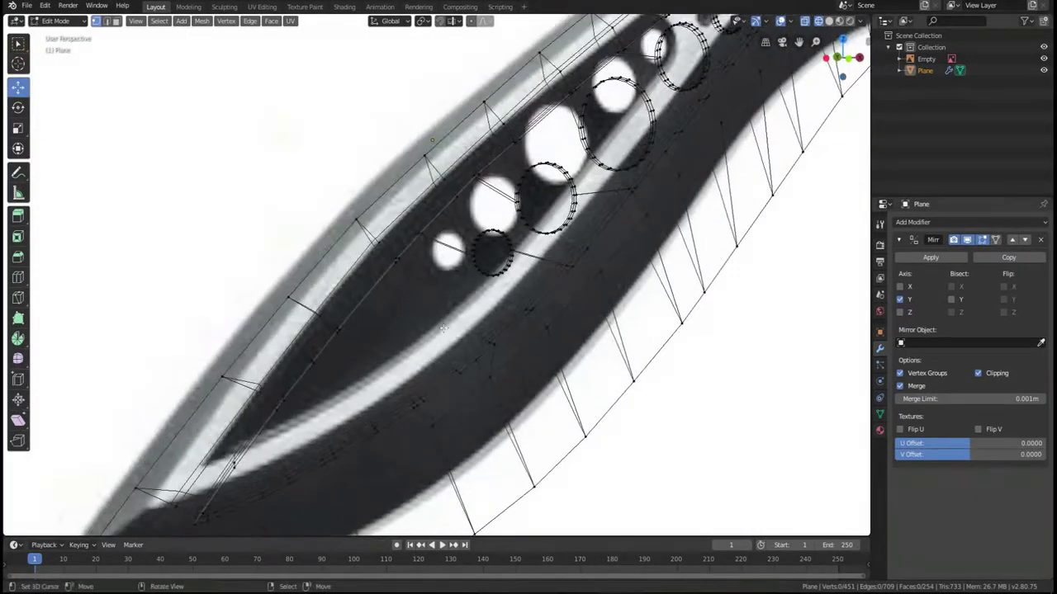
key(z)
click(511, 326)
scroll(473, 337, up, 2)
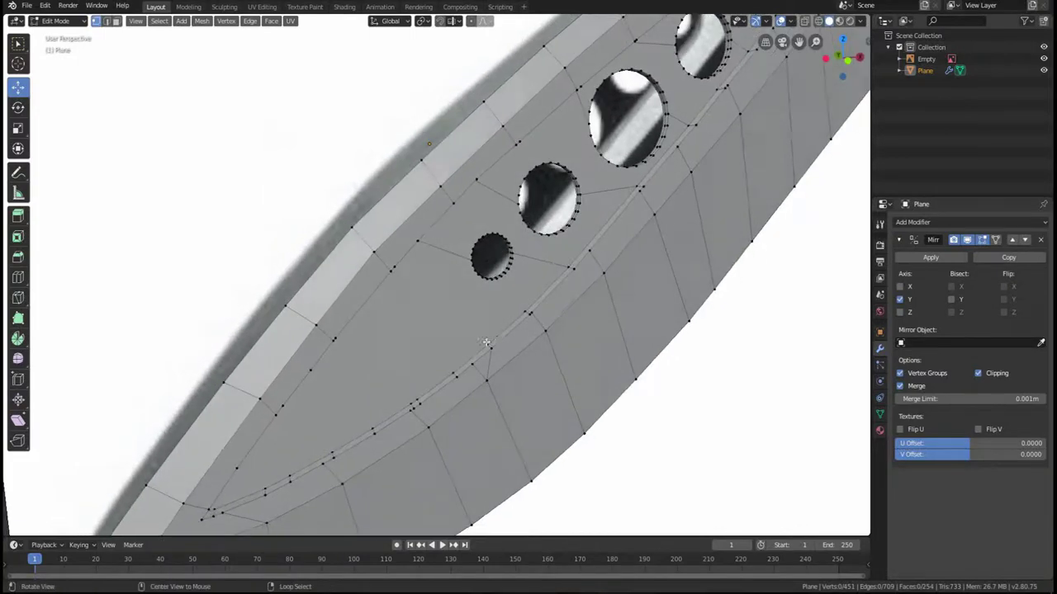
- Slide the extra vertex on the recess's upper edge fully onto the neighbouring corner vertex and test whether the two are joined
scroll(473, 339, down, 1)
shift+middle_drag(462, 363, 456, 264)
middle_drag(426, 318, 350, 290)
scroll(411, 341, up, 3)
scroll(365, 323, down, 2)
scroll(350, 289, down, 2)
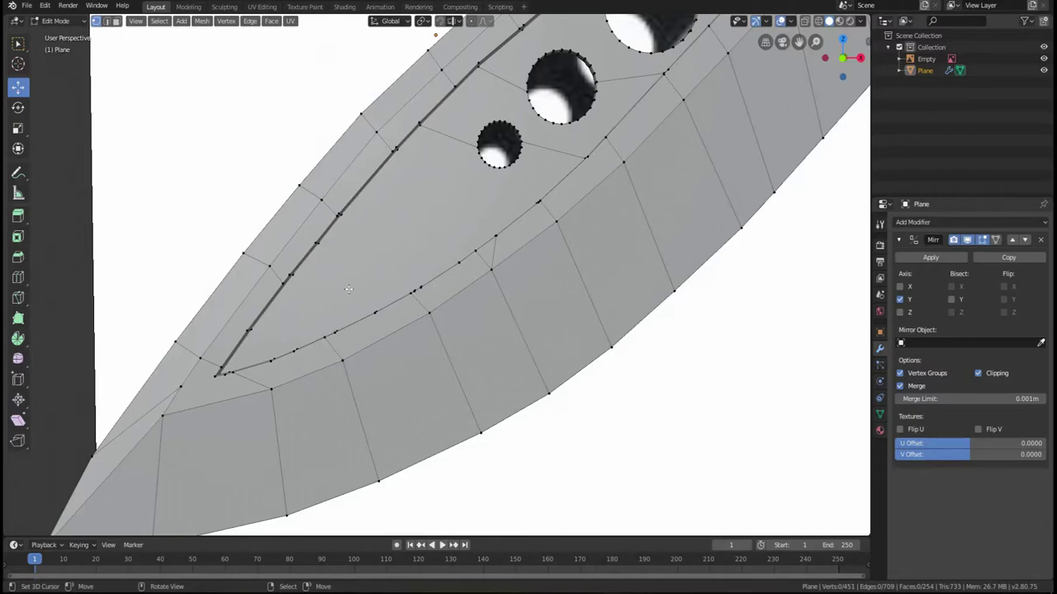
middle_drag(348, 289, 350, 260)
scroll(350, 261, up, 2)
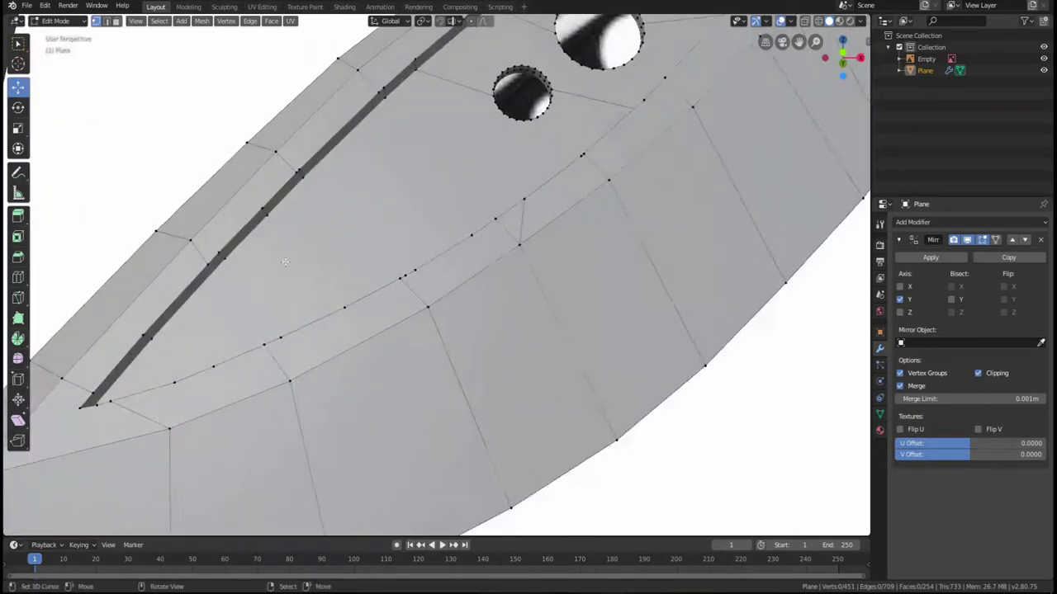
shift+middle_drag(227, 273, 388, 259)
scroll(388, 258, up, 6)
click(321, 171)
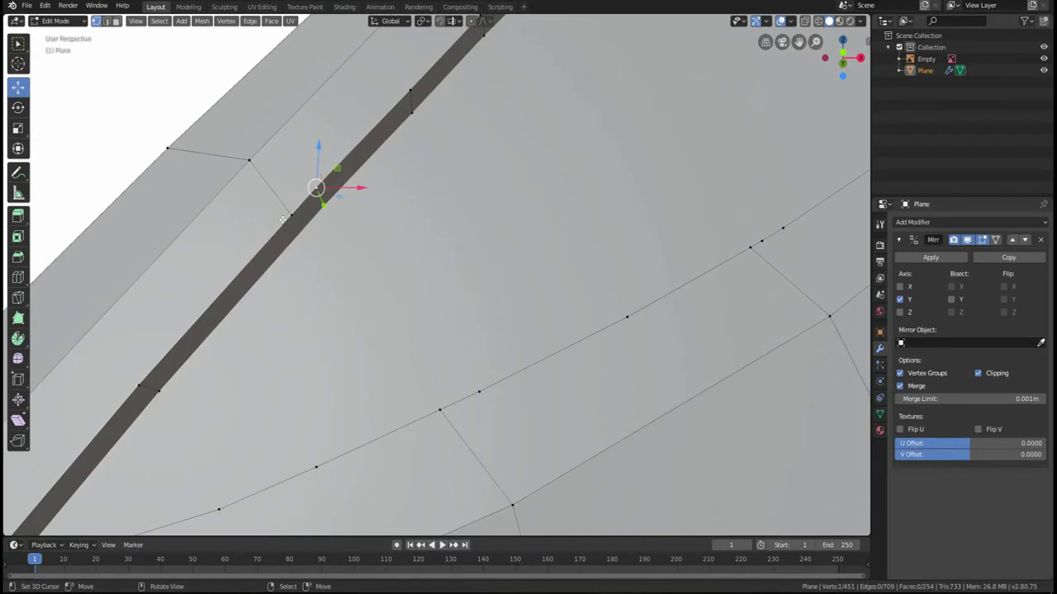
key(g)
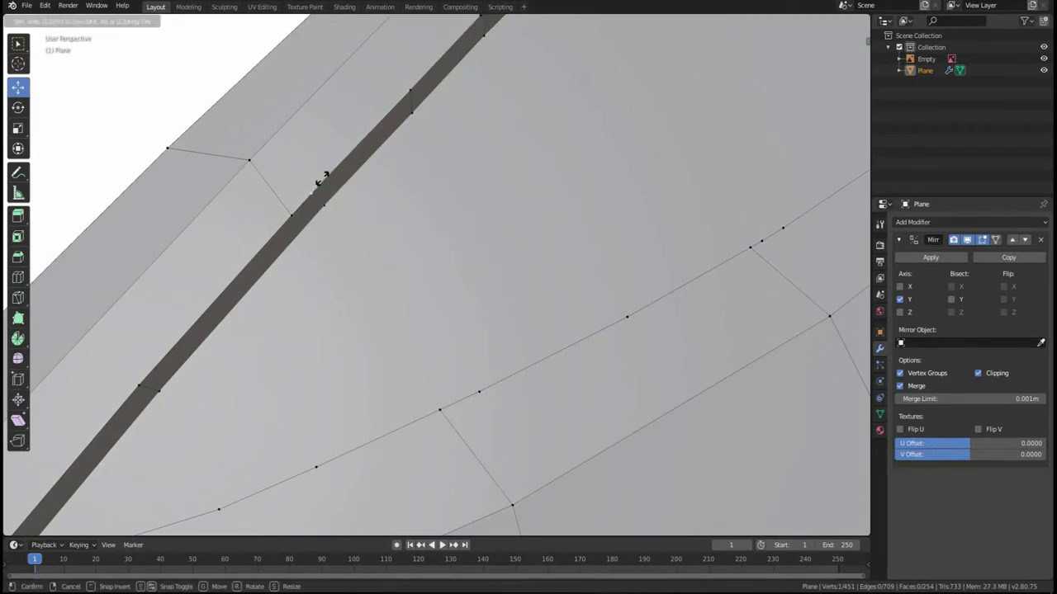
click(293, 211)
key(g)
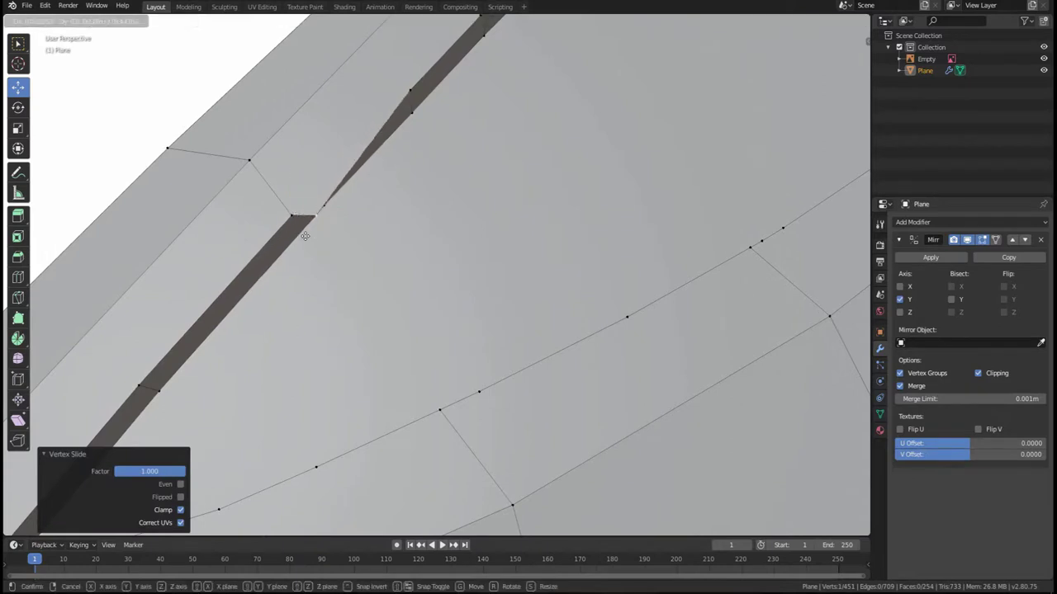
key(Escape)
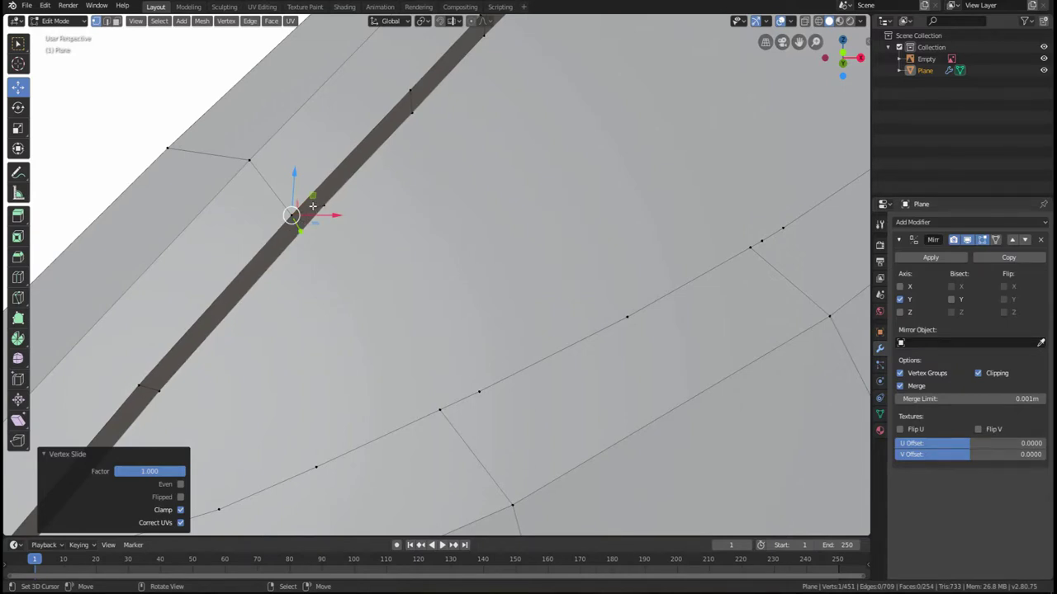
- Merge the two overlapping vertices on the recess's upper edge by distance and test-move the result
key(b)
drag(308, 190, 275, 243)
key(g)
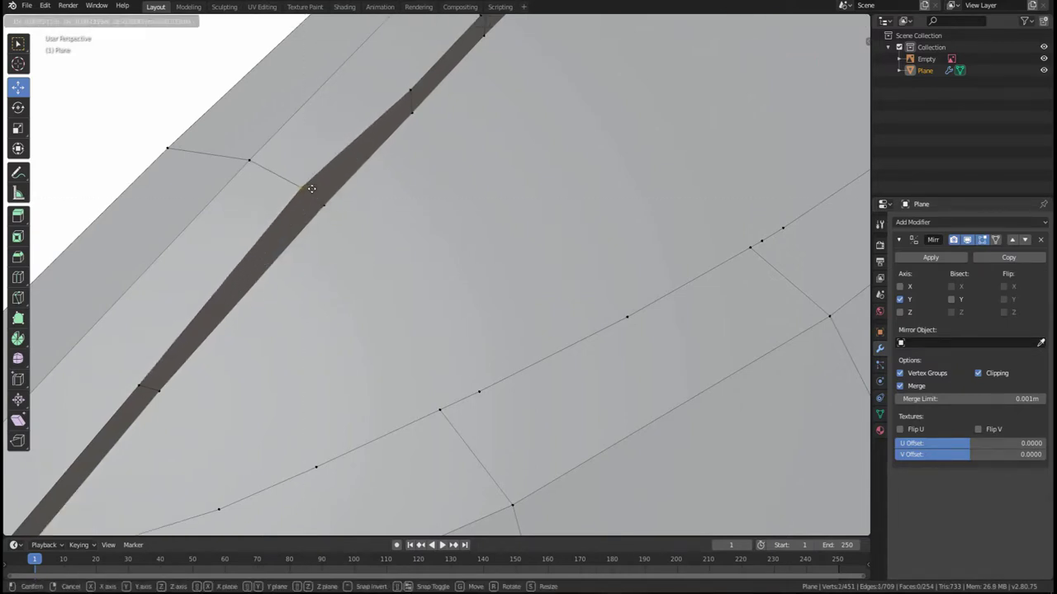
key(Escape)
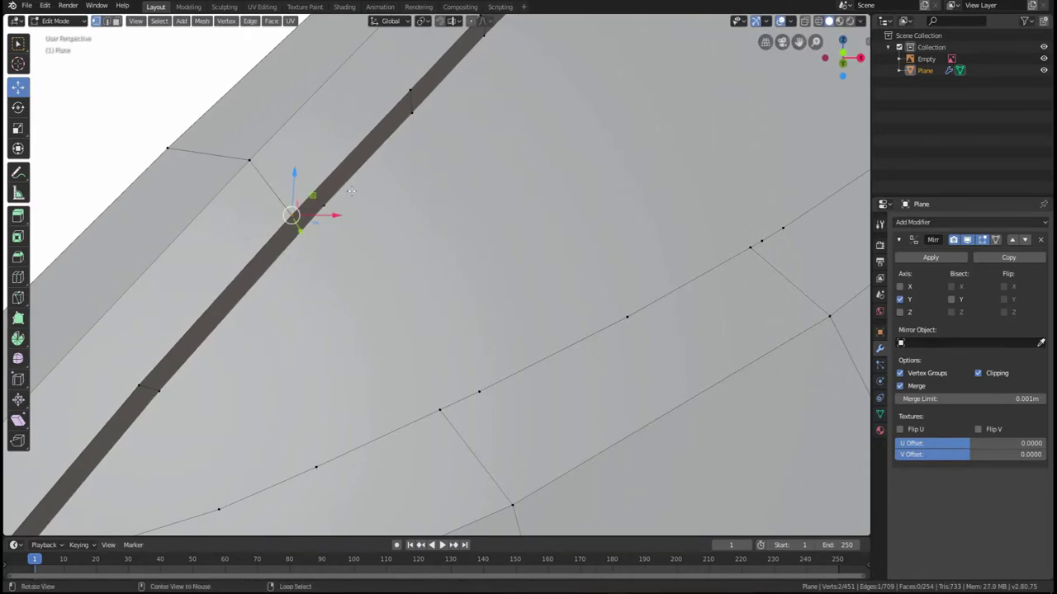
key(m)
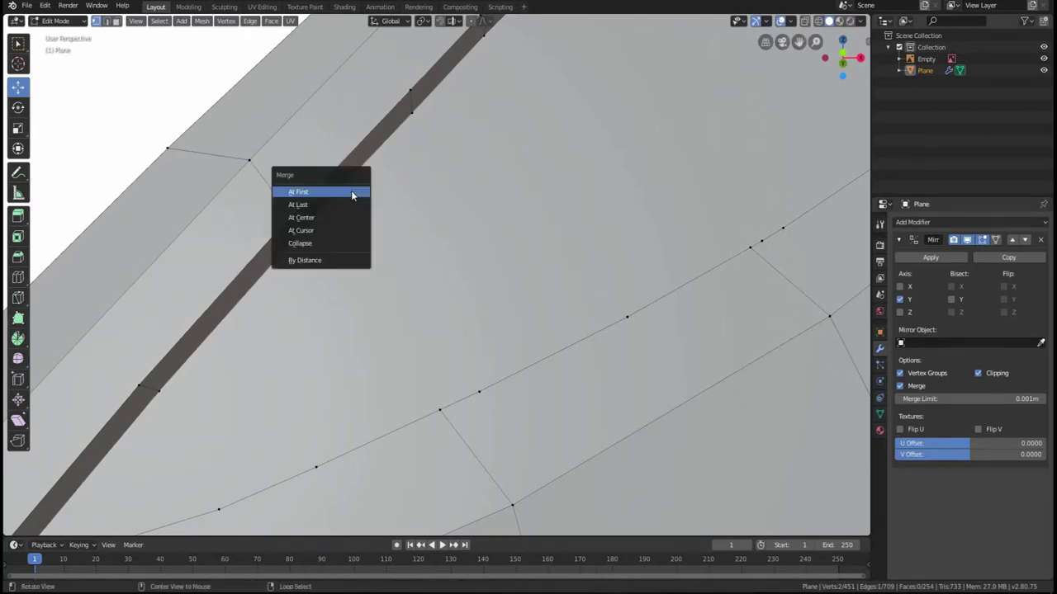
click(342, 261)
key(g)
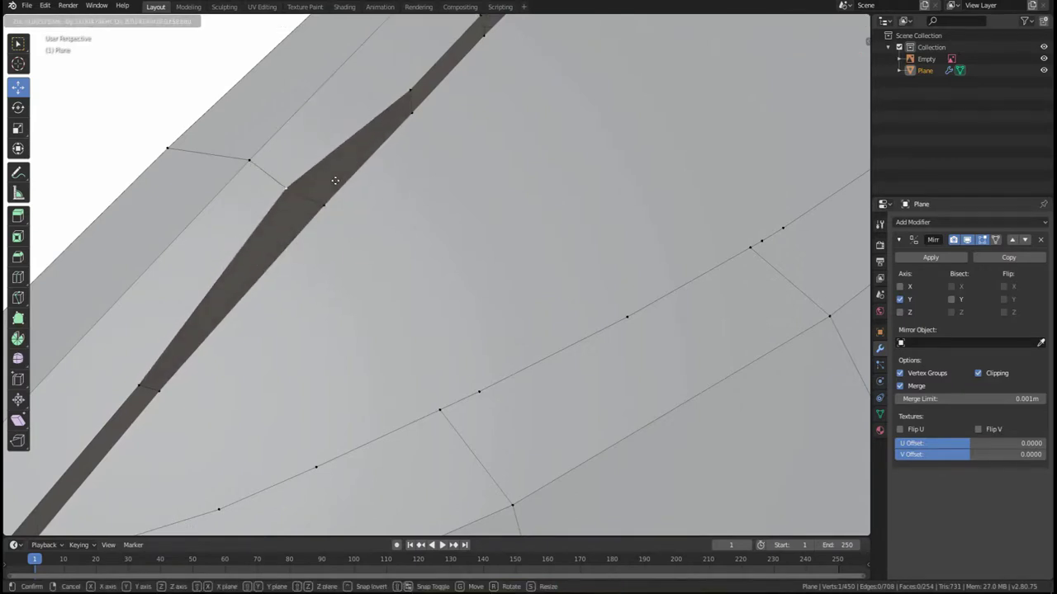
right_click(336, 180)
- Undo the merge and the vertex slide on the recess's upper edge
key(ctrl)
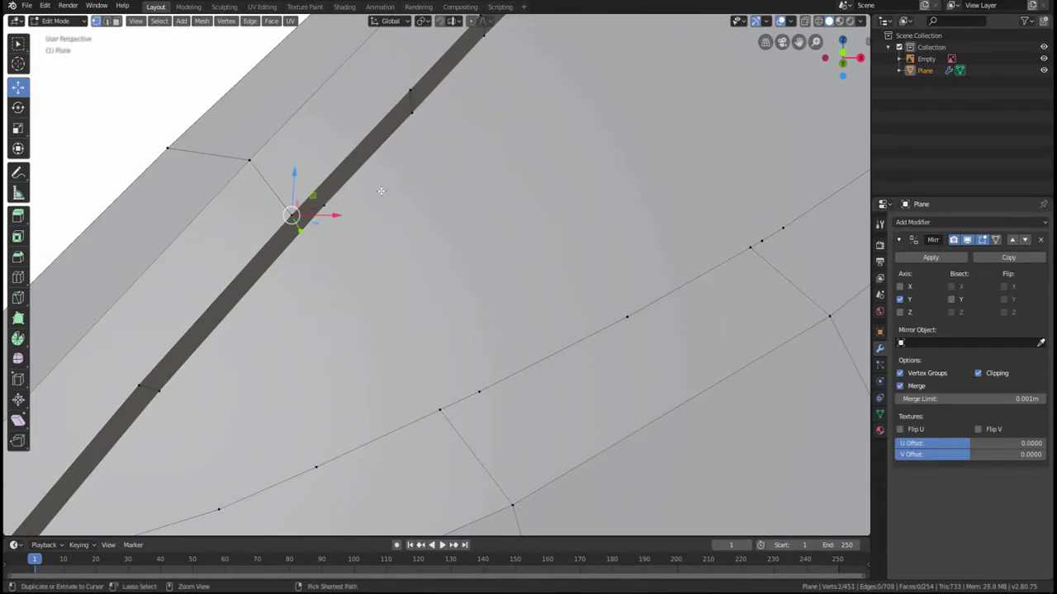
ctrl+right_click(381, 191)
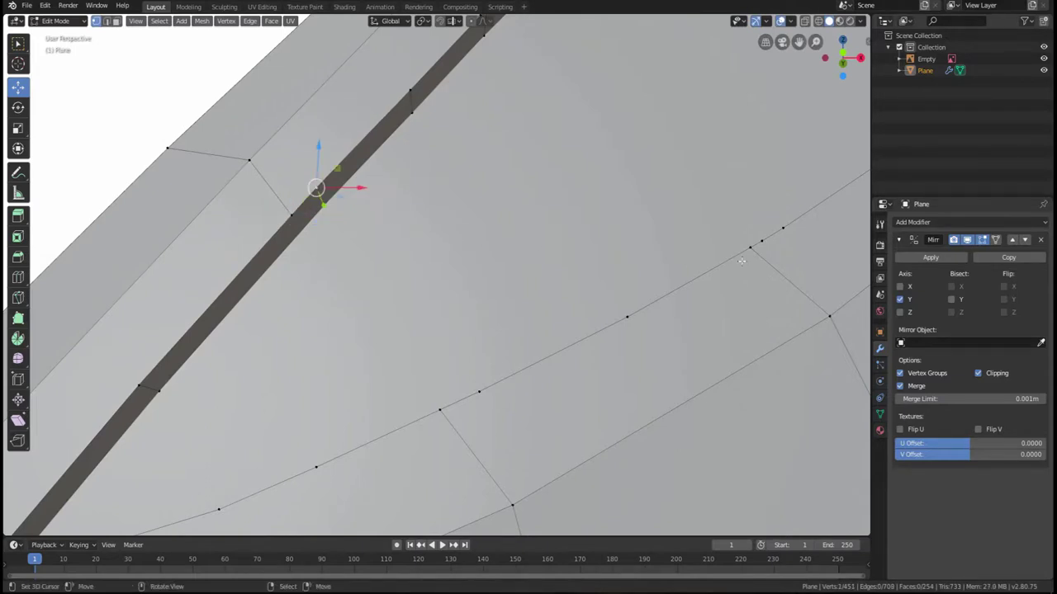
key(ctrl+z)
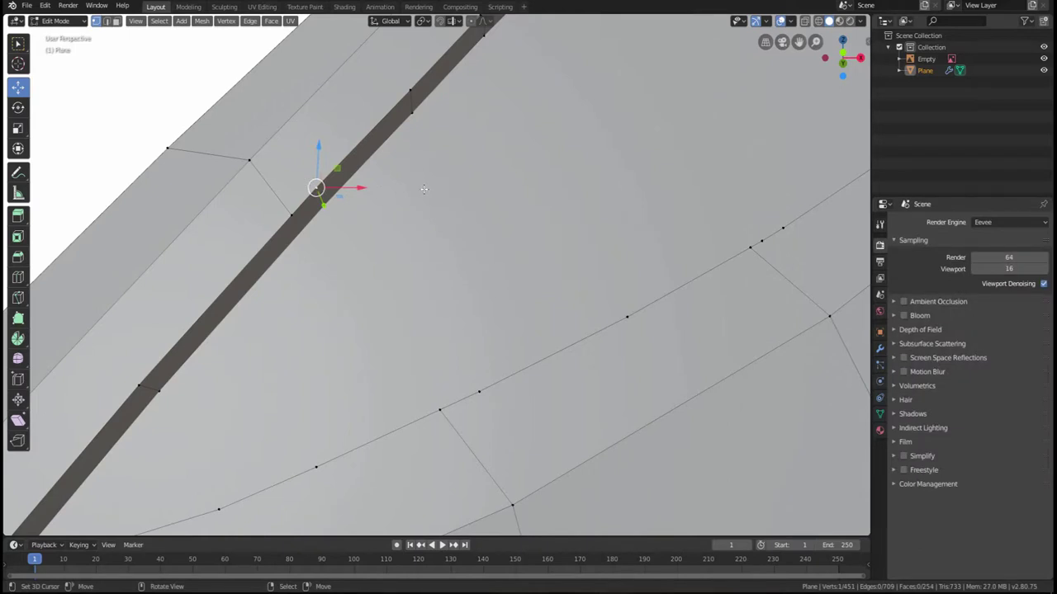
- Enable Auto Merge in the active tool's options
click(880, 226)
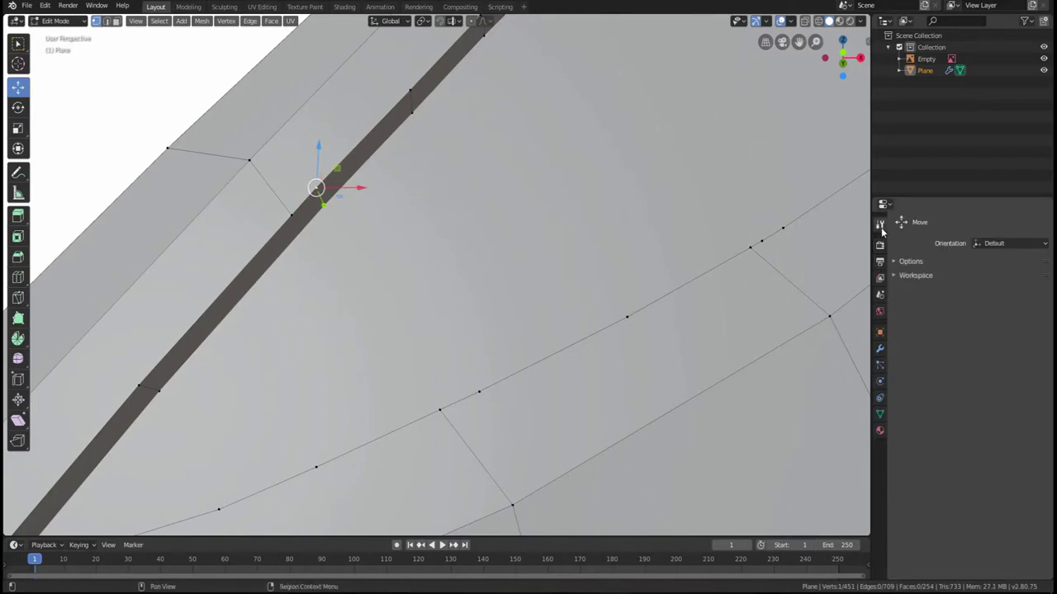
click(895, 261)
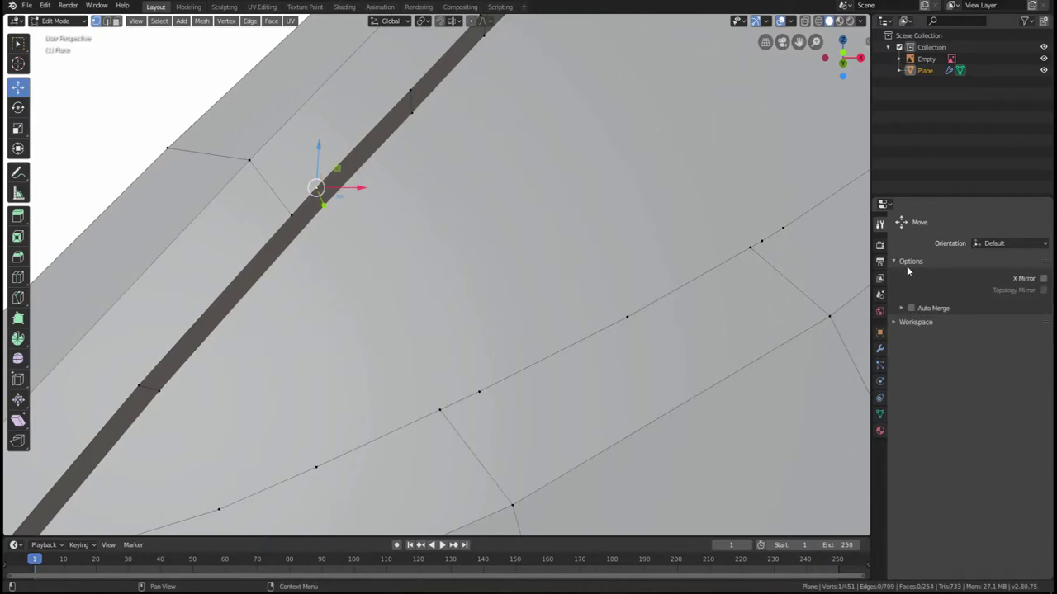
click(911, 309)
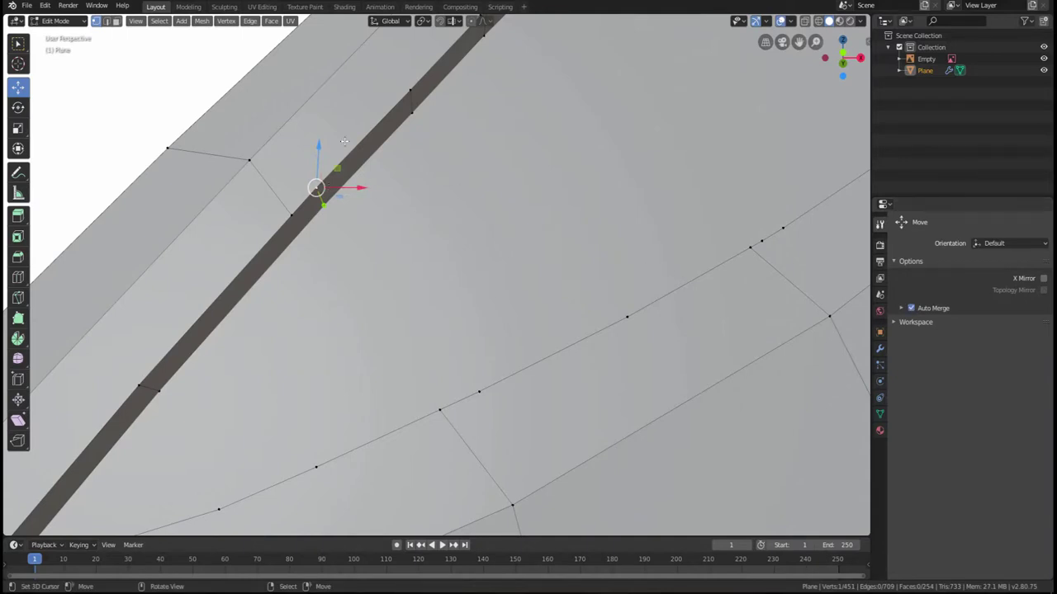
- Slide the extra vertex on the recess's upper edge onto the corner vertex so they merge, then test-move it and cancel
key(g)
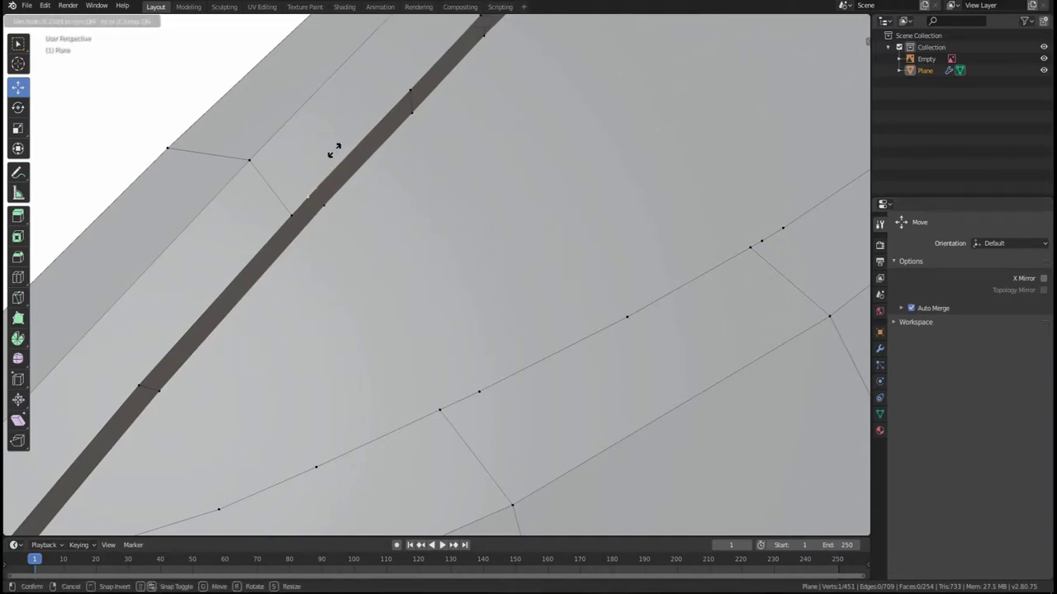
click(298, 181)
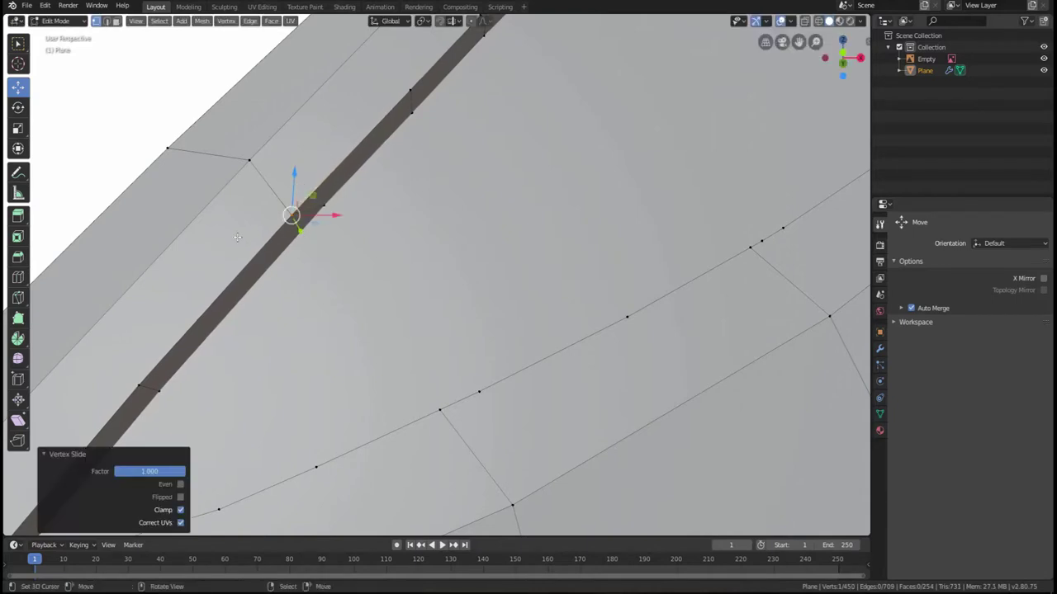
key(g)
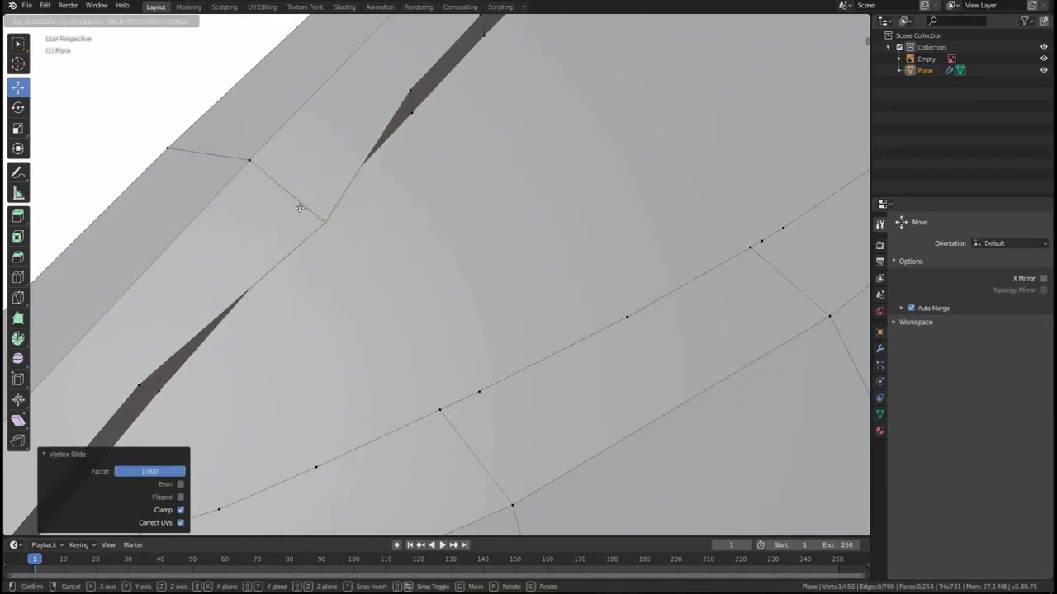
right_click(293, 188)
- Connect the pointed tip vertex of the recess to the outer corner vertex below it with a new edge
middle_drag(334, 211, 334, 277)
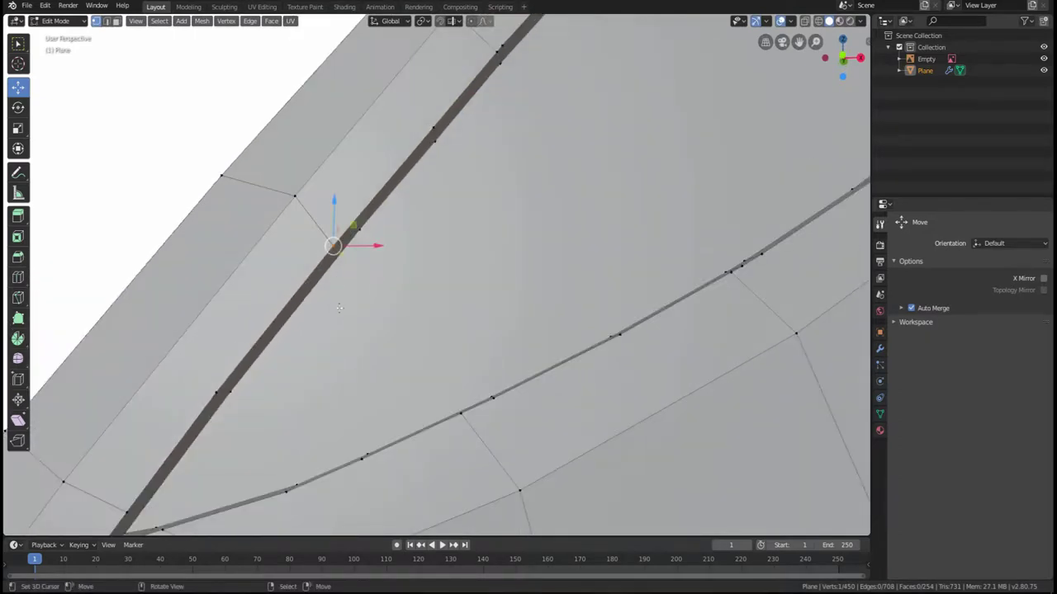
shift+middle_drag(317, 331, 490, 168)
shift+middle_drag(331, 355, 374, 296)
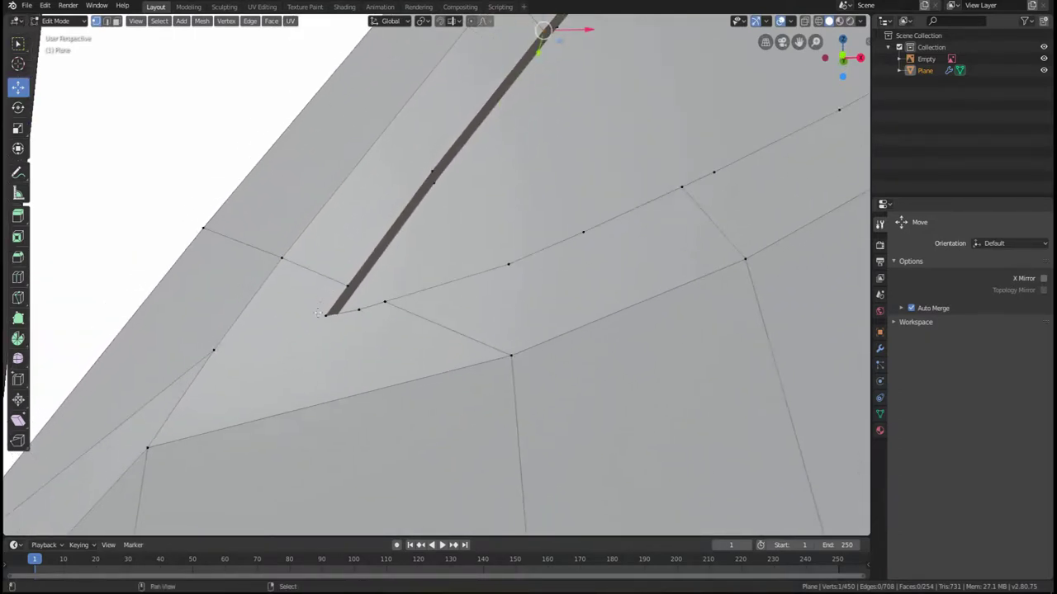
right_click(324, 318)
shift+right_click(147, 448)
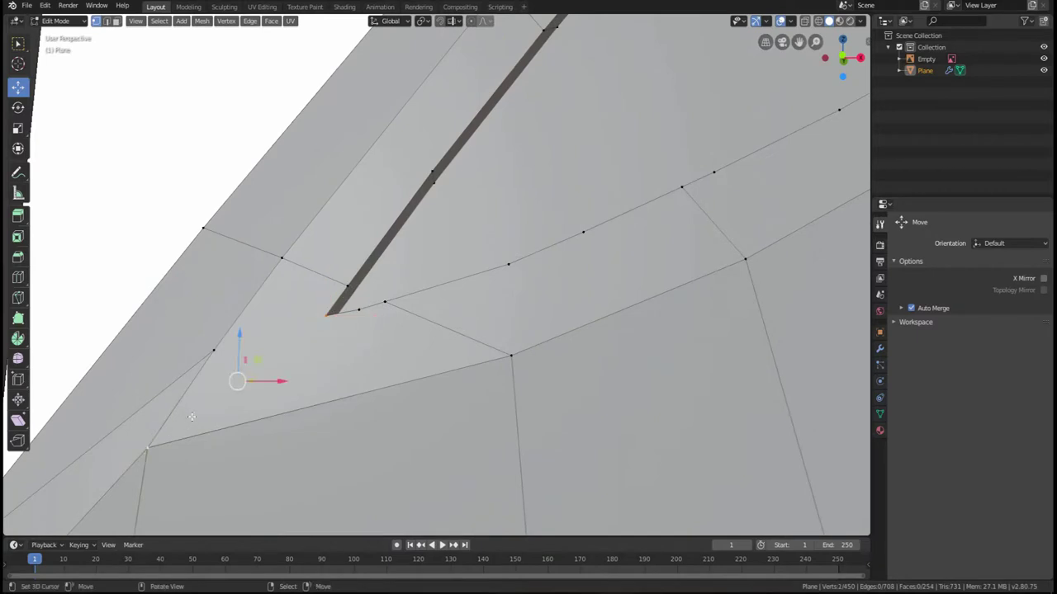
key(j)
- Slide the cross edge's end vertex near the recess tip along the lower rim onto the adjacent vertex to merge them
middle_drag(272, 355, 288, 368)
right_click(387, 377)
key(g)
key(g)
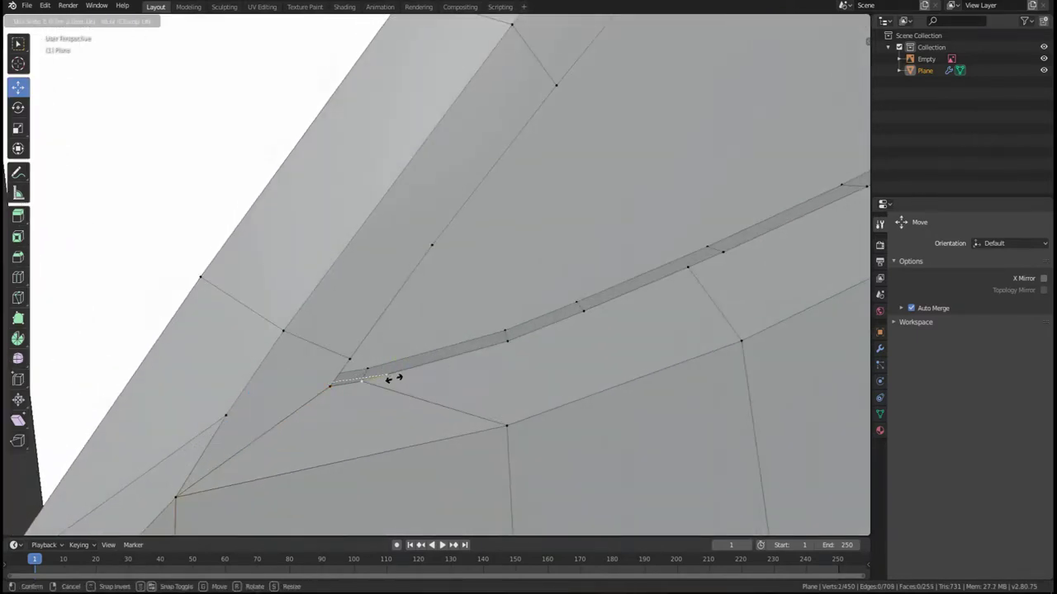
click(393, 380)
- Connect the next two lower-rim vertices of the recess to the nearest outer vertices of the bordering strip
shift+middle_drag(447, 354, 310, 326)
right_click(368, 312)
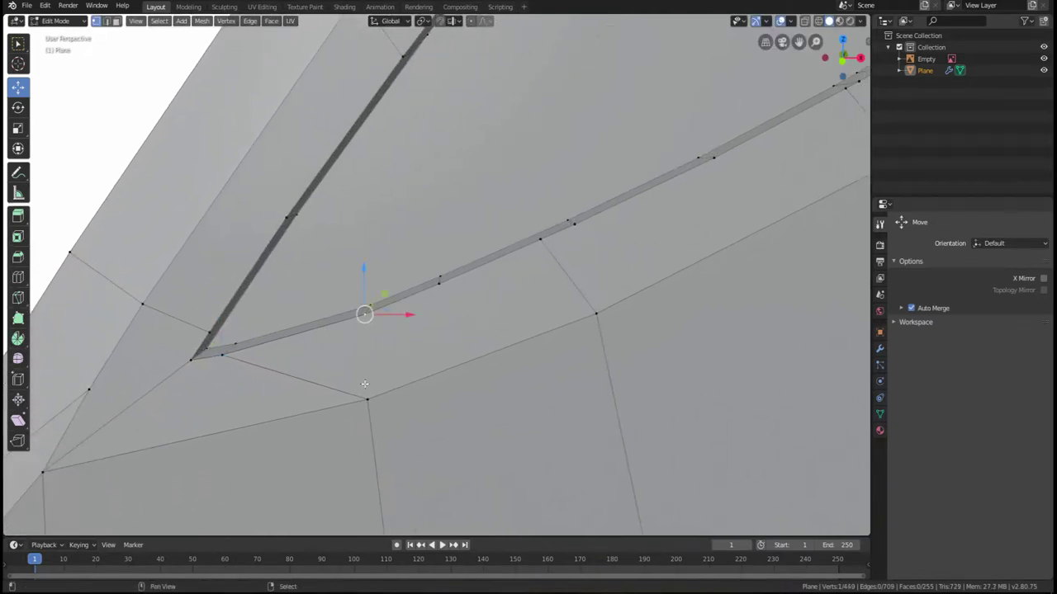
shift+right_click(373, 369)
right_click(442, 281)
shift+right_click(592, 308)
- Slide the second cross edge's rim vertex onto its neighbour, and connect the preceding rim vertex to the first outer strip vertex
right_click(553, 245)
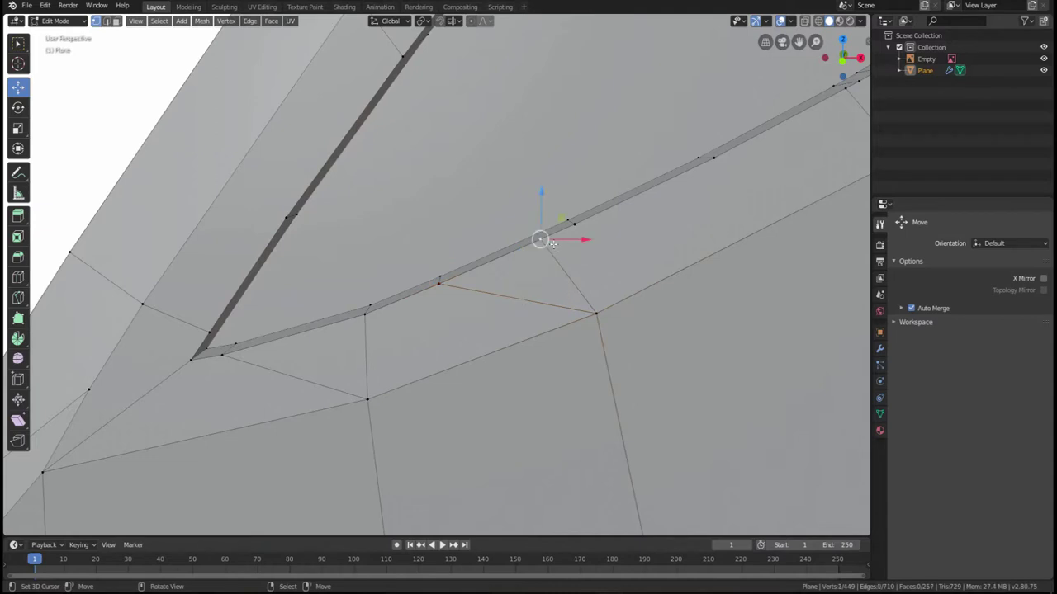
key(shift+v)
click(676, 215)
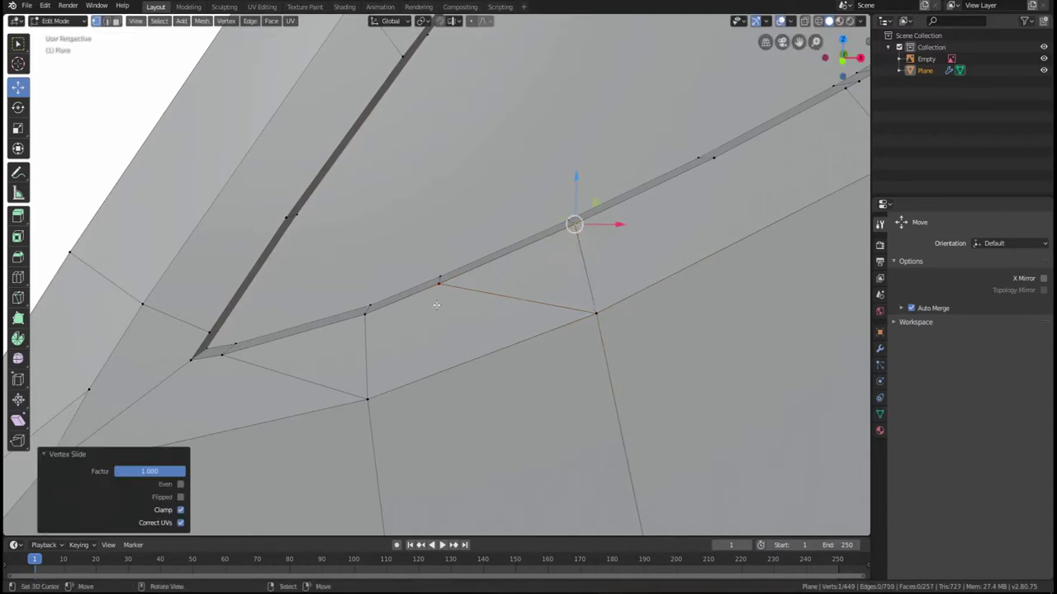
right_click(436, 306)
shift+right_click(387, 380)
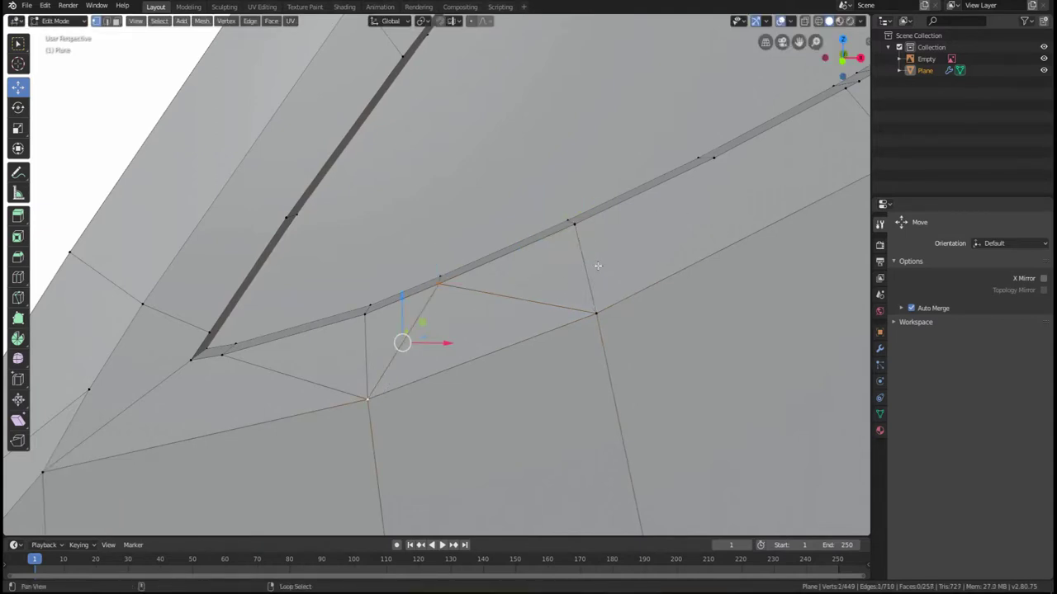
- Connect the next free vertex on the recess's lower rim to the following outer vertex of the bordering strip
shift+middle_drag(598, 264, 444, 326)
right_click(488, 252)
shift+right_click(677, 245)
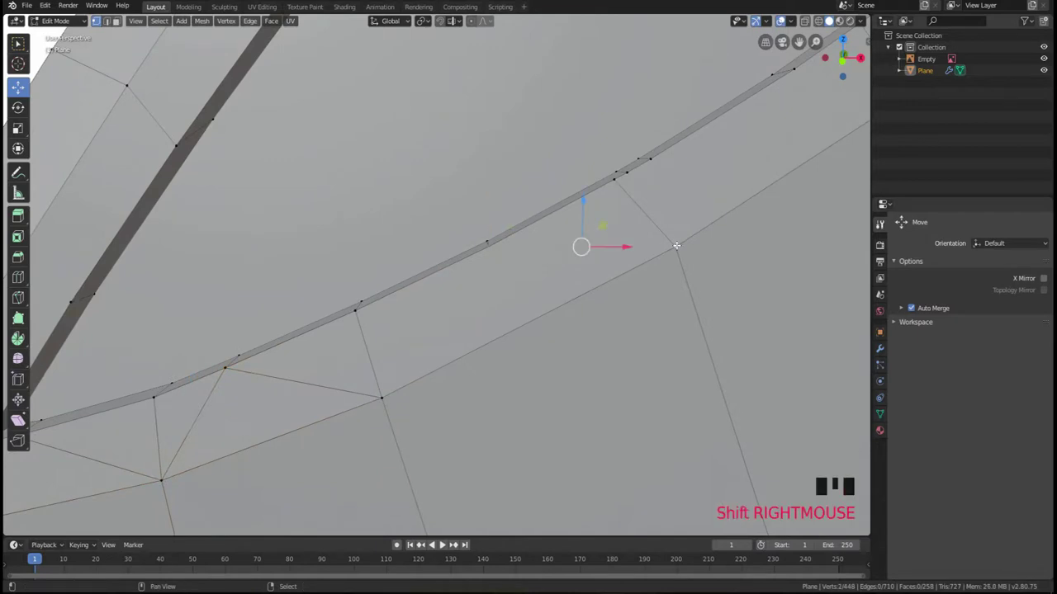
key(f)
- Slide the third cross edge's rim vertex along the recess's lower rim onto the adjacent vertex to merge them
right_click(612, 180)
key(g)
key(g)
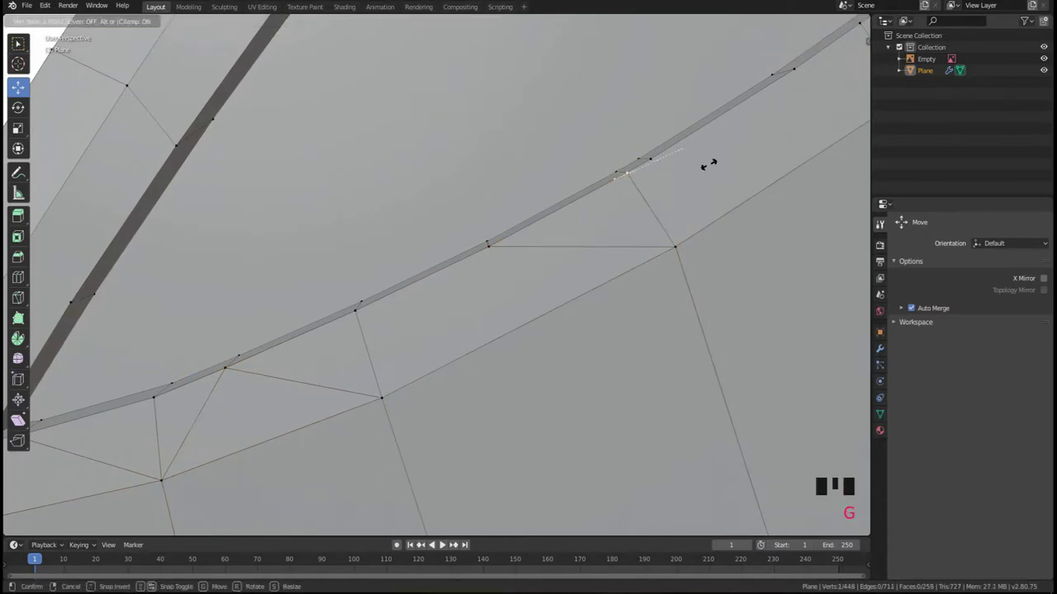
click(707, 166)
- Connect the remaining free vertices further up the lower rim to the nearest outer vertices of the bordering strip
shift+middle_drag(689, 189, 336, 360)
right_click(523, 217)
shift+right_click(535, 287)
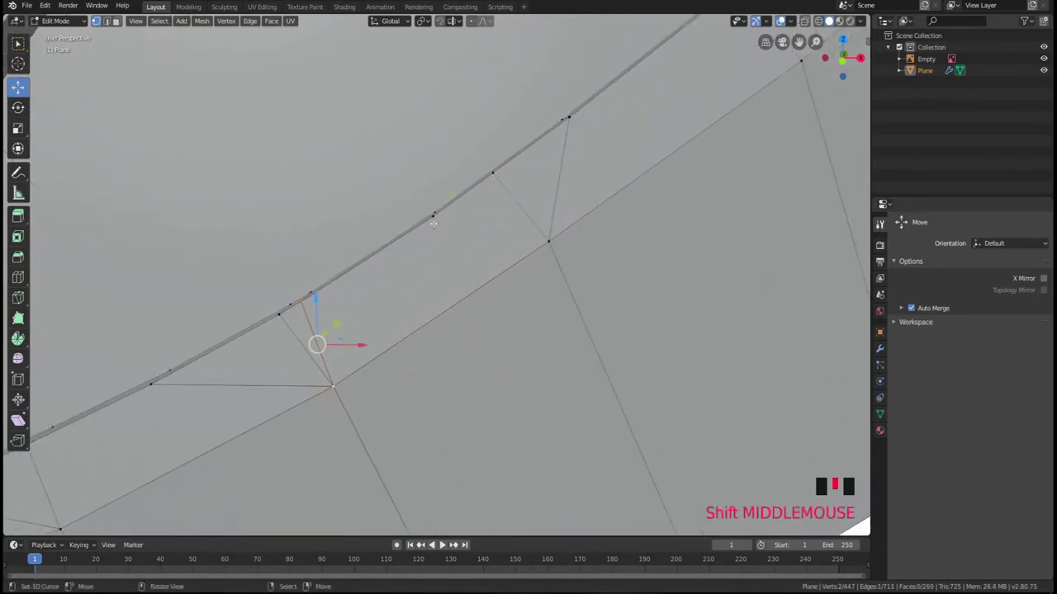
shift+right_click(538, 235)
key(j)
- Slide the next cross edge's rim vertex along the recess's lower rim onto the adjacent vertex to merge them
shift+middle_drag(724, 99, 394, 302)
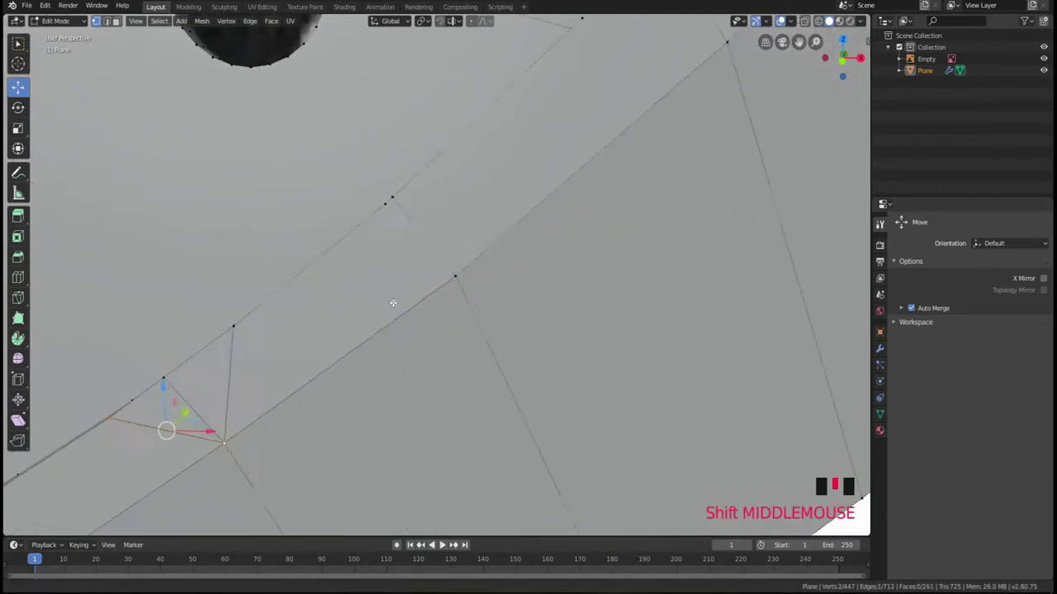
shift+middle_drag(522, 178, 432, 278)
right_click(435, 275)
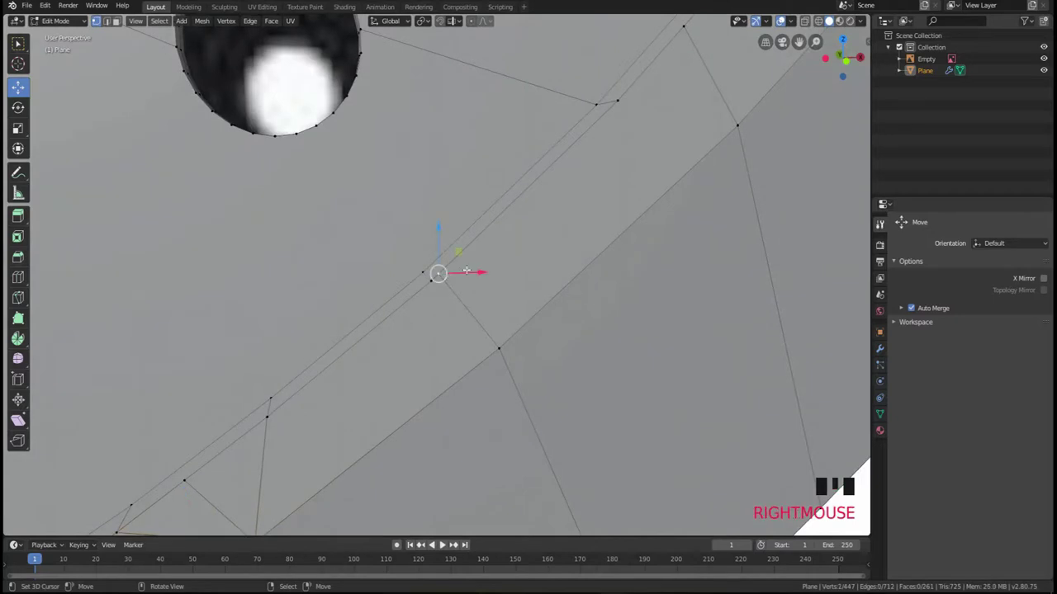
key(g)
key(g)
click(437, 282)
key(g)
key(g)
right_click(601, 193)
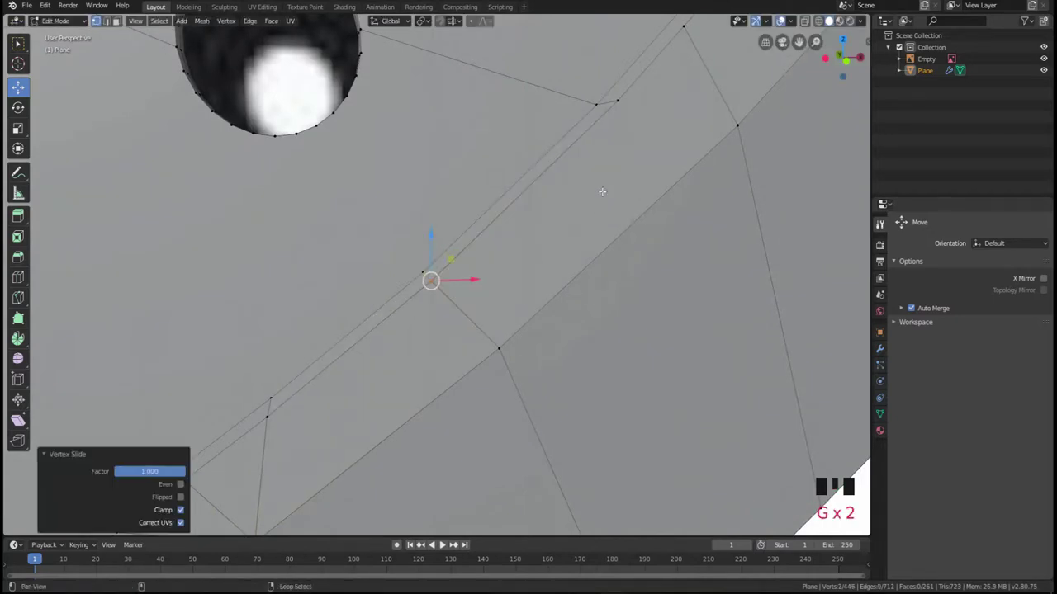
- Merge the next two cross edges' vertices into their neighbours by sliding them along the recess's lower rim, beside the first two holes
shift+middle_drag(601, 193, 421, 248)
right_click(421, 248)
key(g)
key(g)
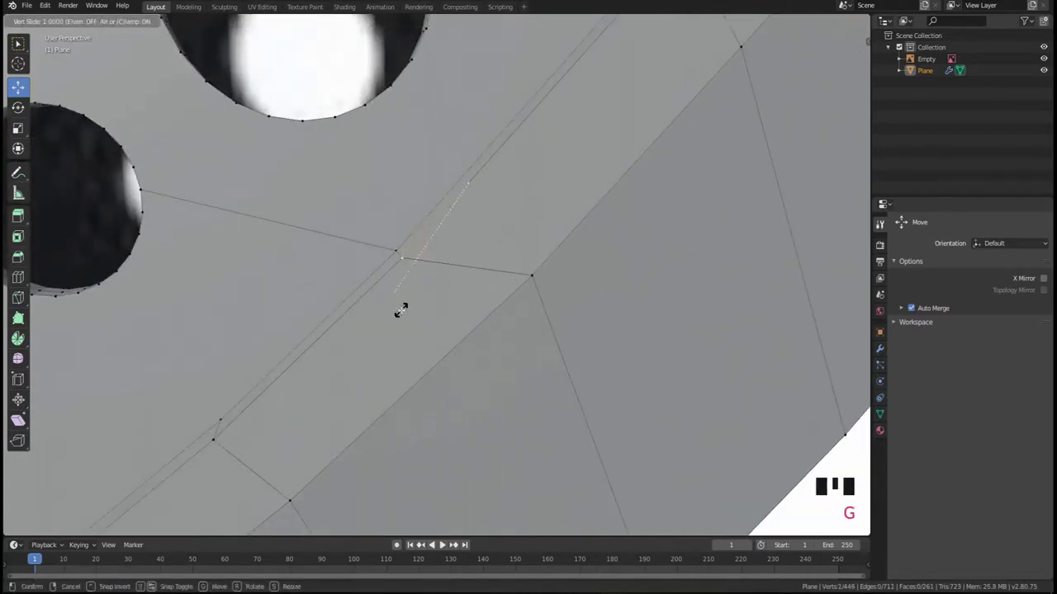
click(401, 306)
scroll(611, 140, down, 2)
shift+middle_drag(611, 140, 519, 283)
scroll(513, 287, up, 1)
right_click(431, 329)
key(g)
key(g)
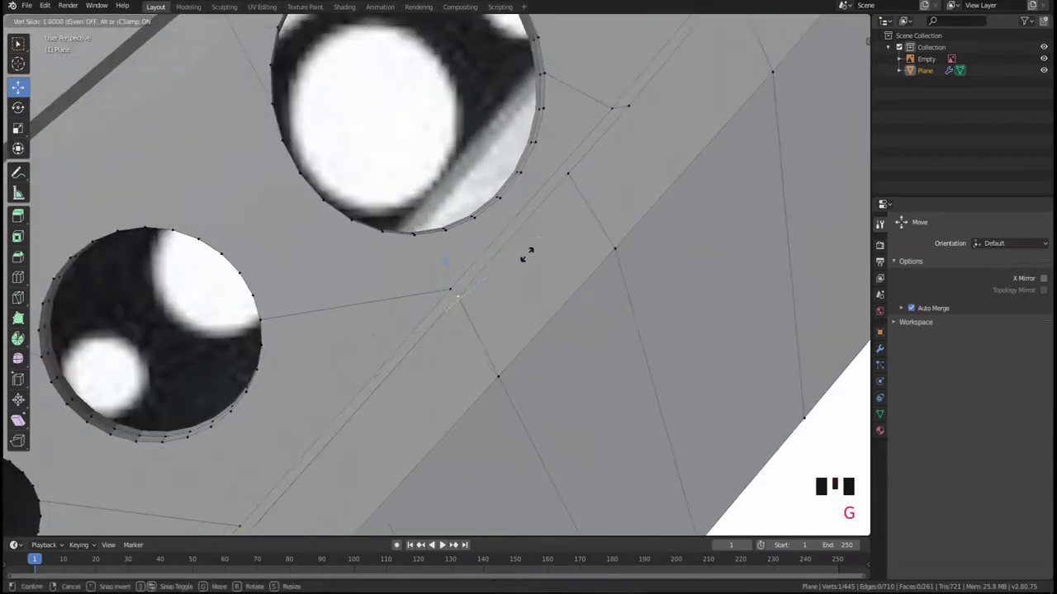
click(563, 238)
- Slide the cross edge's lower rim vertex nearest the largest hole onto the rim vertex connected to that hole
shift+middle_drag(583, 227, 522, 325)
right_click(507, 277)
key(g)
key(g)
key(g)
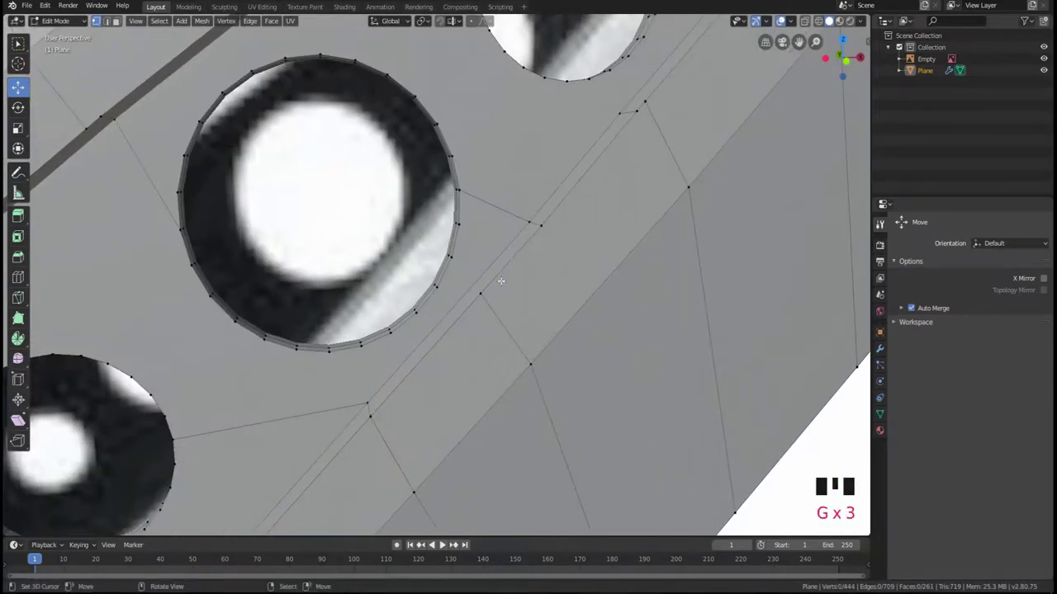
right_click(465, 311)
key(g)
key(g)
click(626, 173)
- Slide the two cross-edge vertices beyond the largest hole along the lower rim onto their adjacent vertices, up to the second-highest hole
shift+middle_drag(632, 197, 478, 330)
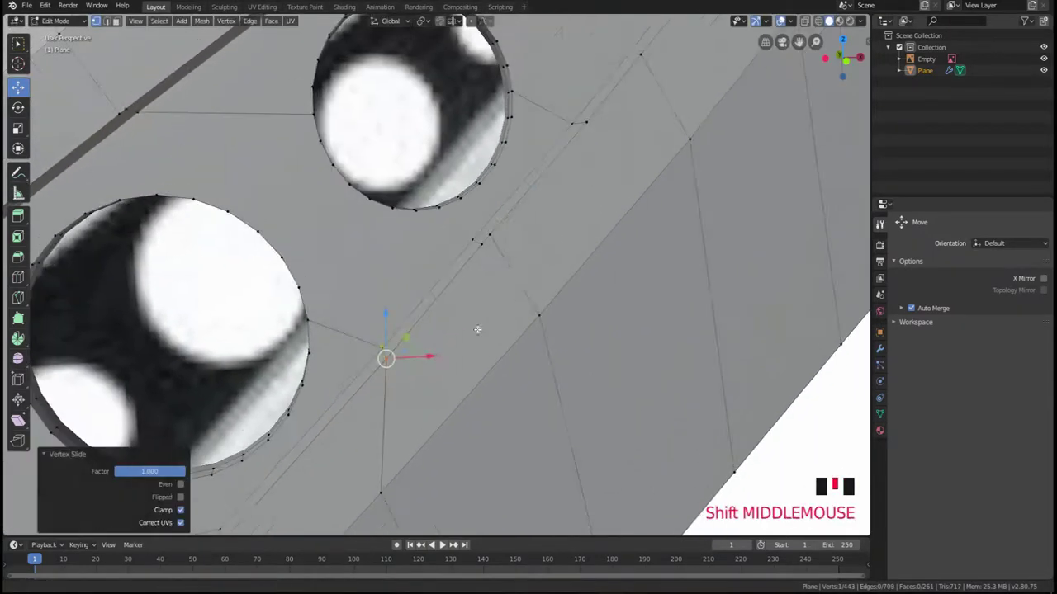
right_click(488, 234)
key(g)
key(g)
click(582, 208)
shift+middle_drag(584, 210, 502, 276)
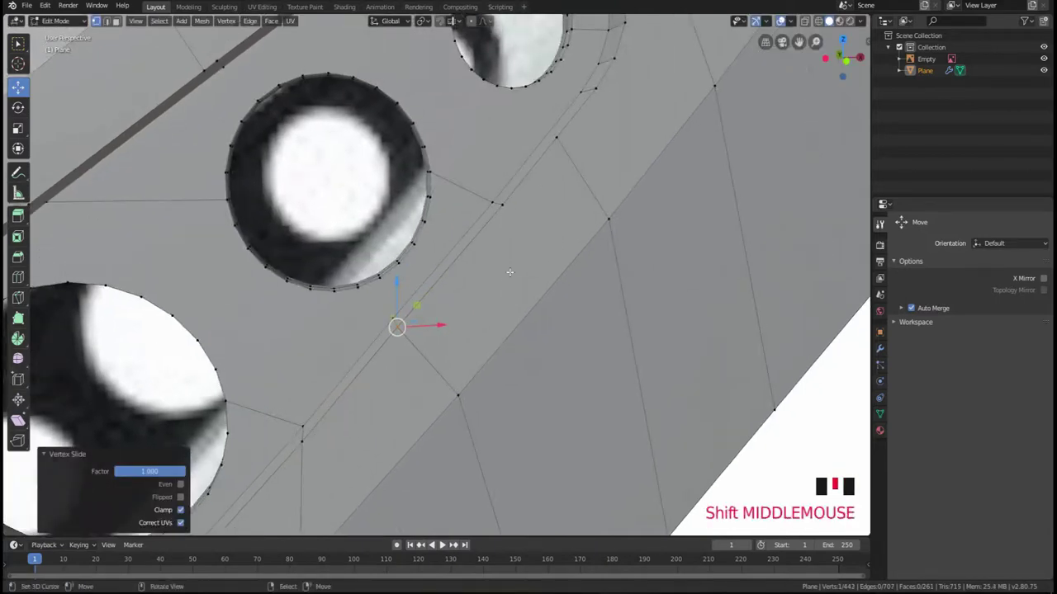
right_click(557, 136)
key(g)
key(g)
click(518, 233)
- Slide the upper rim vertex near the recess's rounded end, beside the topmost hole, onto its neighbour to merge them
scroll(537, 188, down, 2)
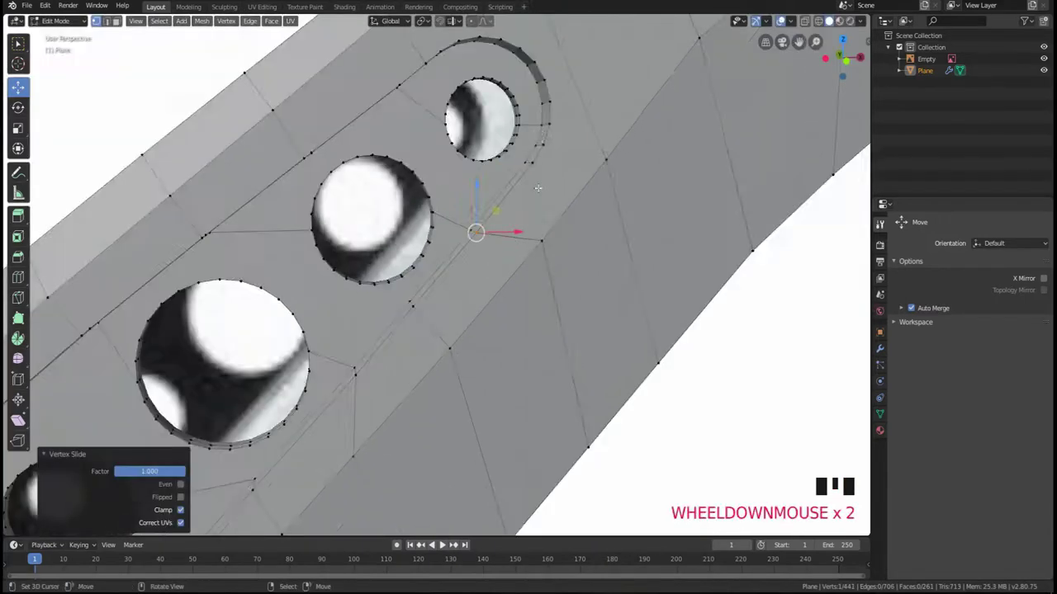
shift+middle_drag(538, 188, 526, 225)
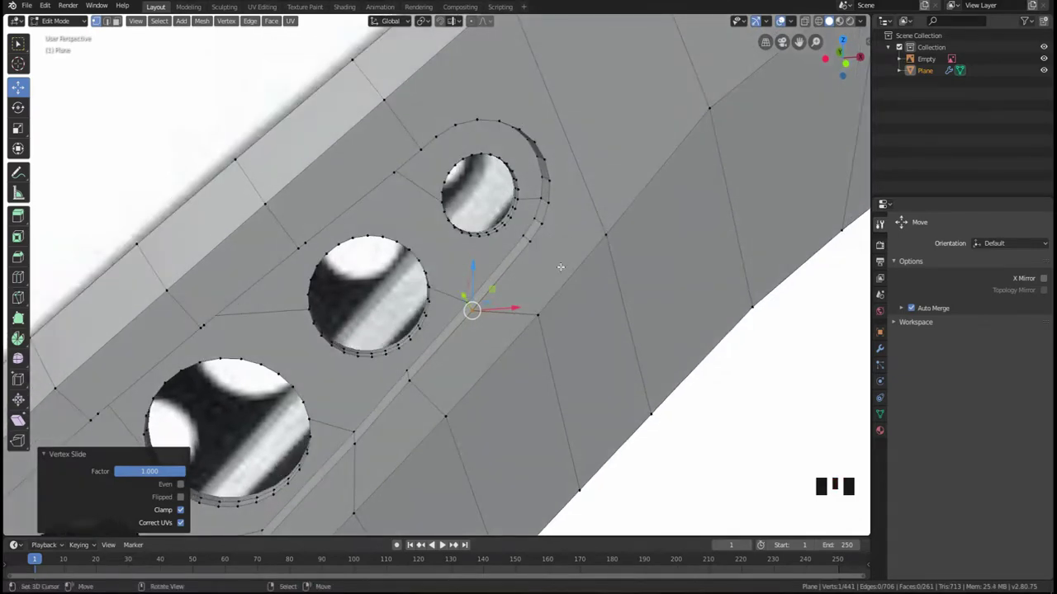
middle_drag(517, 113, 463, 218)
scroll(465, 218, up, 2)
right_click(500, 189)
key(g)
key(g)
click(413, 252)
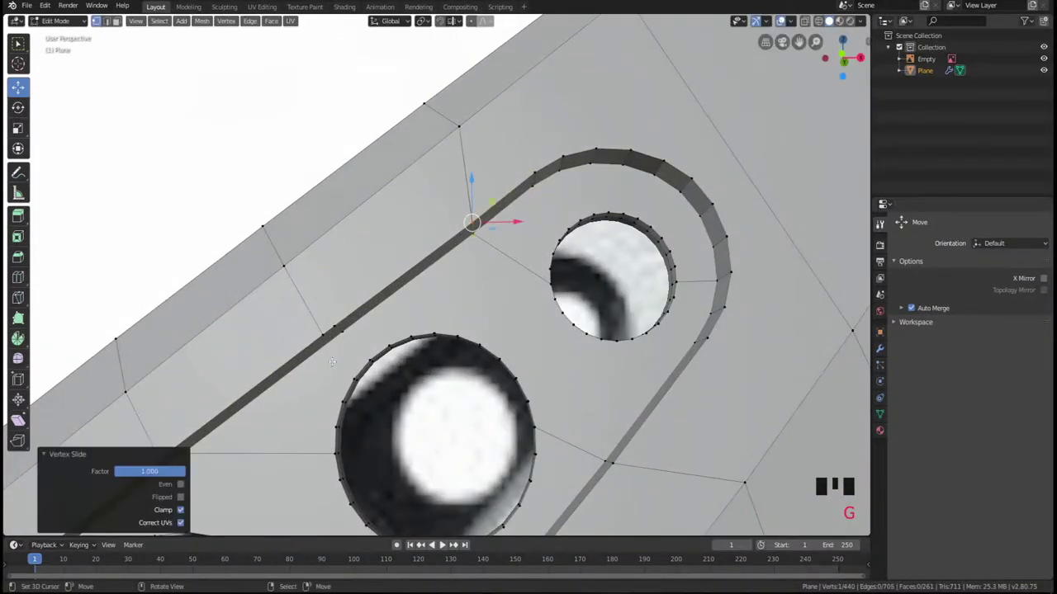
- Slide the following two cross-edge vertices along the recess's upper rim onto their neighbours, around the second-highest hole
shift+middle_drag(306, 335, 536, 168)
right_click(397, 268)
key(g)
key(g)
click(404, 263)
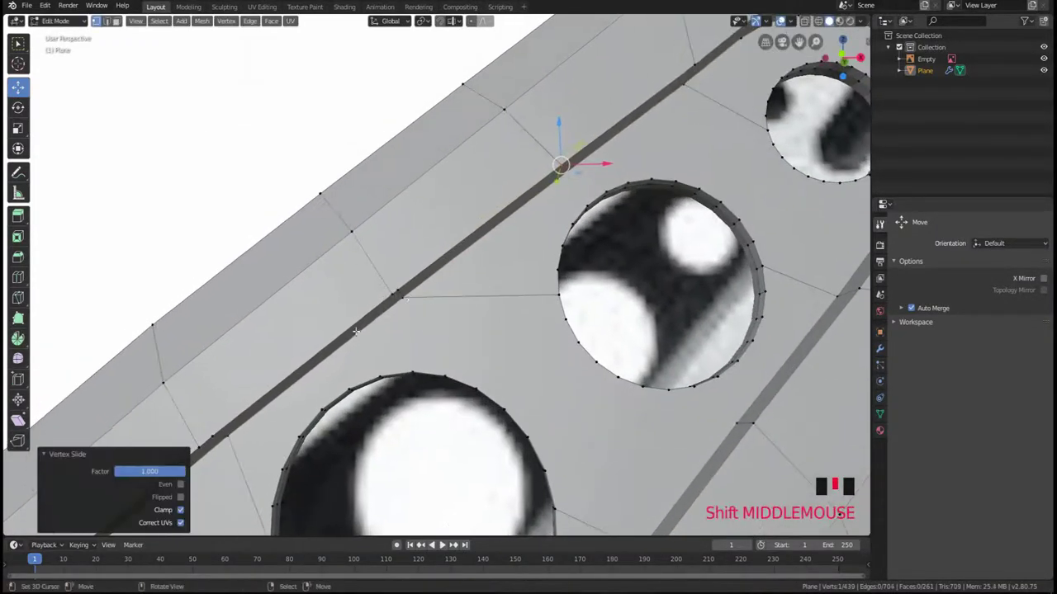
right_click(362, 313)
right_click(393, 292)
key(g)
key(g)
click(427, 309)
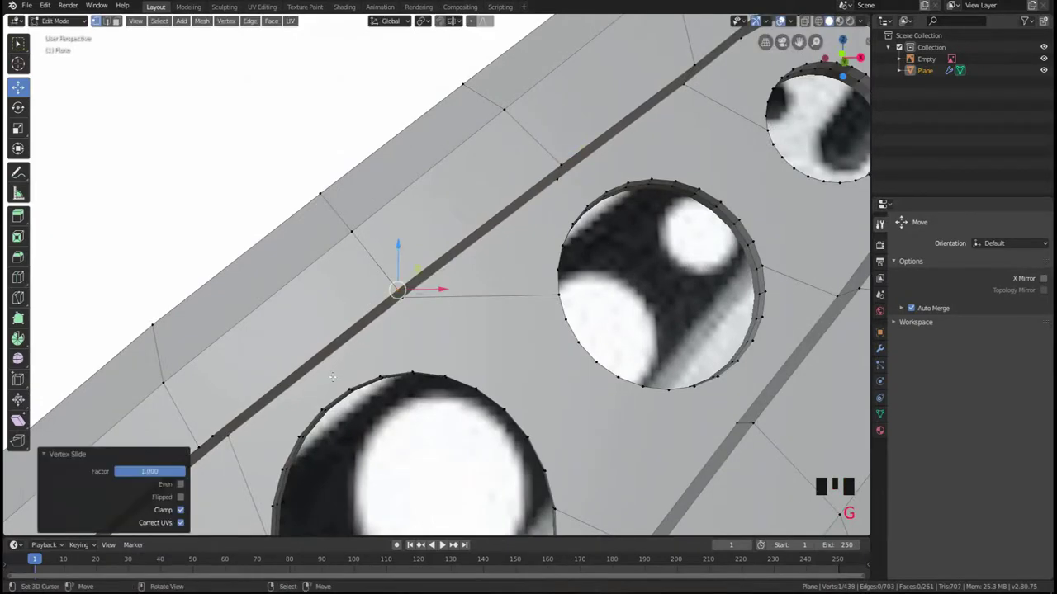
- Merge two more cross-edge vertices into their neighbours along the upper rim, from the largest hole toward the blade tip
shift+middle_drag(292, 398, 451, 290)
right_click(371, 332)
key(g)
key(g)
click(400, 317)
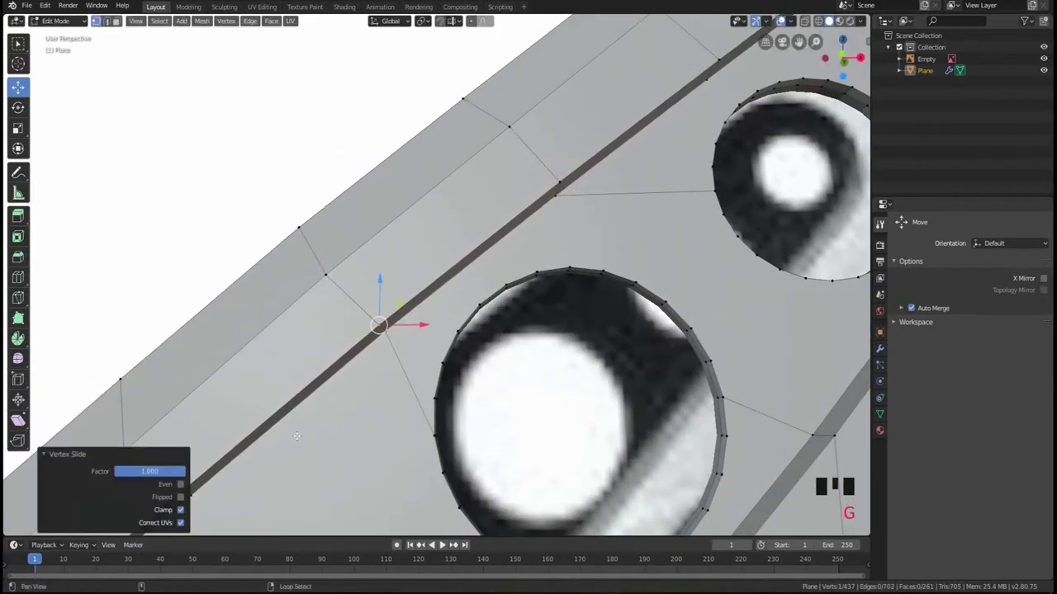
shift+middle_drag(220, 480, 563, 202)
right_click(424, 318)
key(g)
key(g)
click(454, 327)
- Connect the free upper rim vertex to the outer strip, and slide the following cross edge's rim vertex onto its neighbour
scroll(498, 325, down, 2)
right_click(442, 332)
shift+right_click(440, 302)
key(g)
key(g)
click(402, 166)
- Slide the upper rim vertex past the lowest hole onto its neighbour, and connect the free rim vertex above it to the outer strip
middle_drag(402, 167, 392, 347)
scroll(392, 405, down, 1)
shift+middle_drag(393, 462, 330, 247)
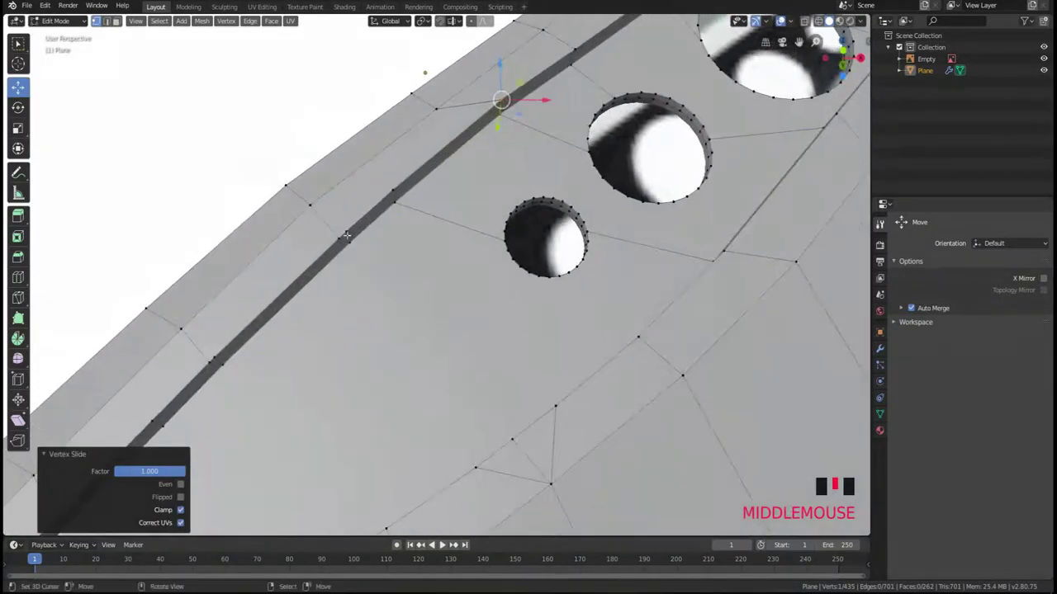
right_click(315, 245)
right_click(316, 246)
key(g)
click(393, 192)
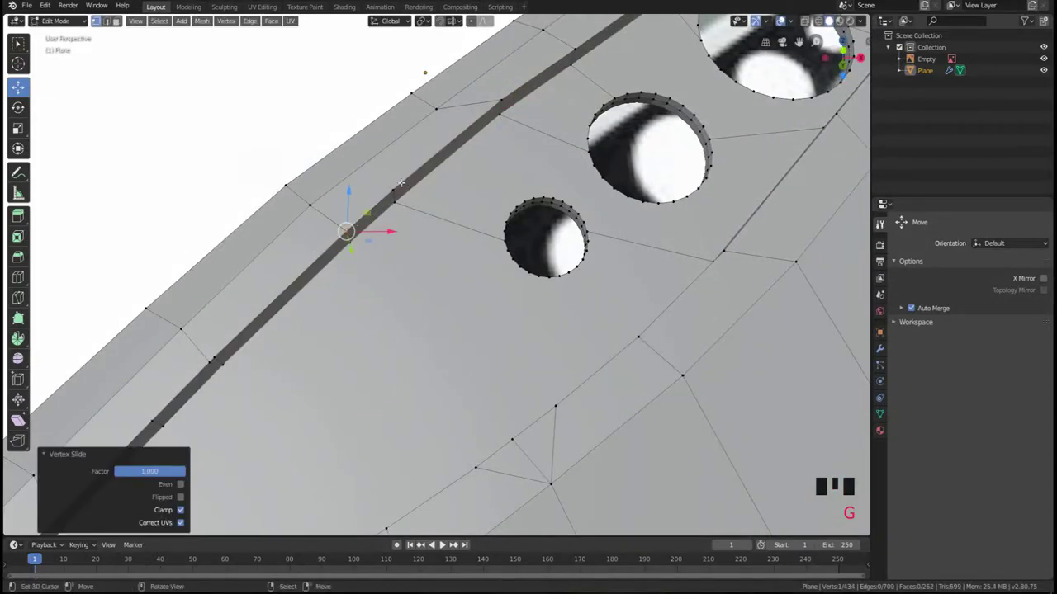
right_click(395, 190)
shift+right_click(441, 102)
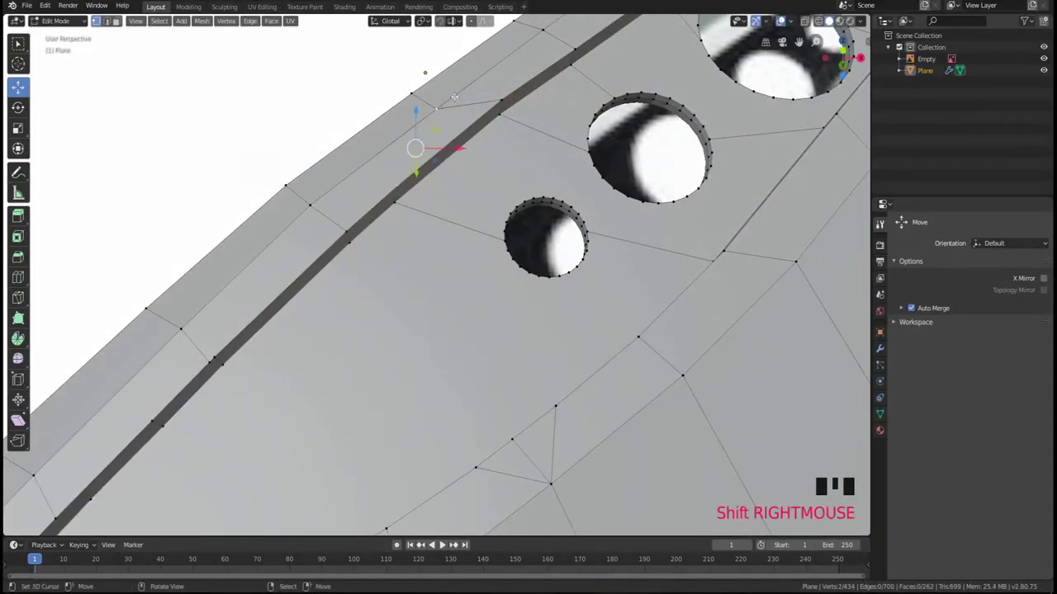
shift+middle_drag(445, 107, 505, 37)
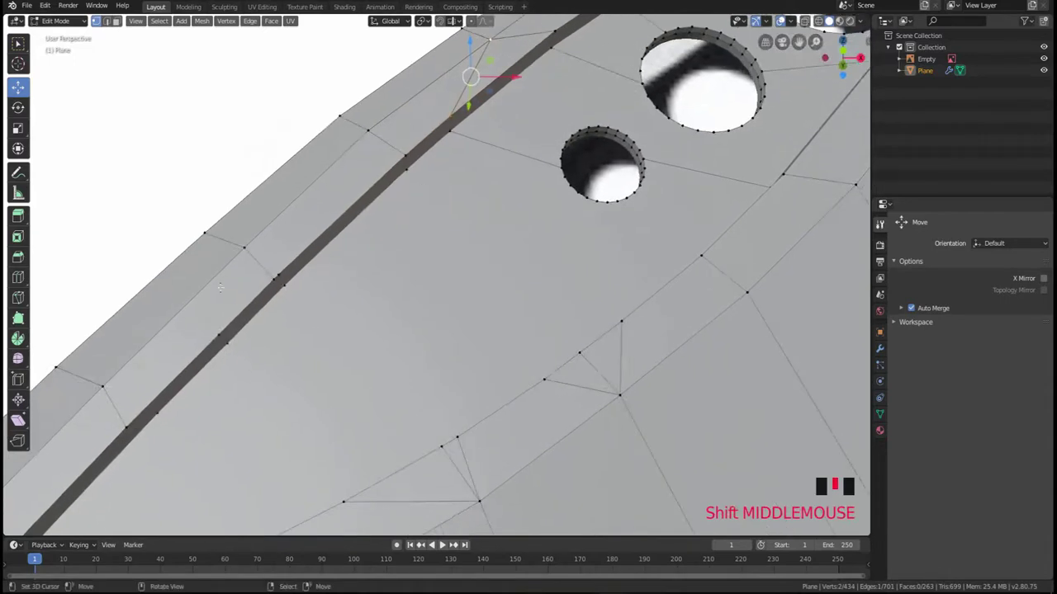
- Merge the next cross edge's upper rim vertex into its neighbour, and connect the adjacent free rim vertex to the outer strip
right_click(284, 283)
right_click(273, 278)
key(g)
key(g)
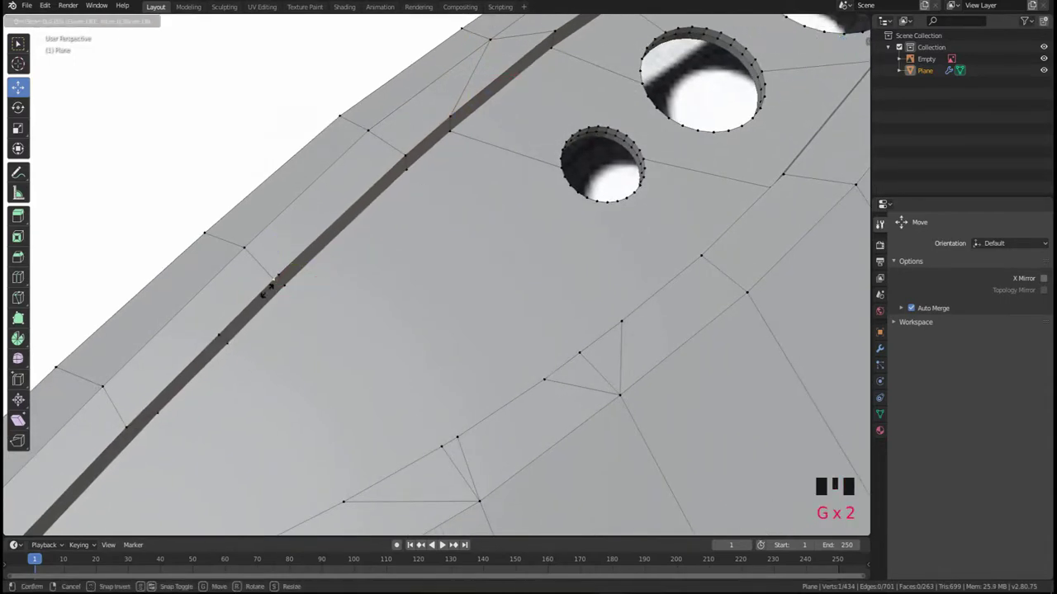
click(220, 381)
shift+middle_drag(220, 382, 355, 294)
right_click(379, 232)
shift+right_click(397, 149)
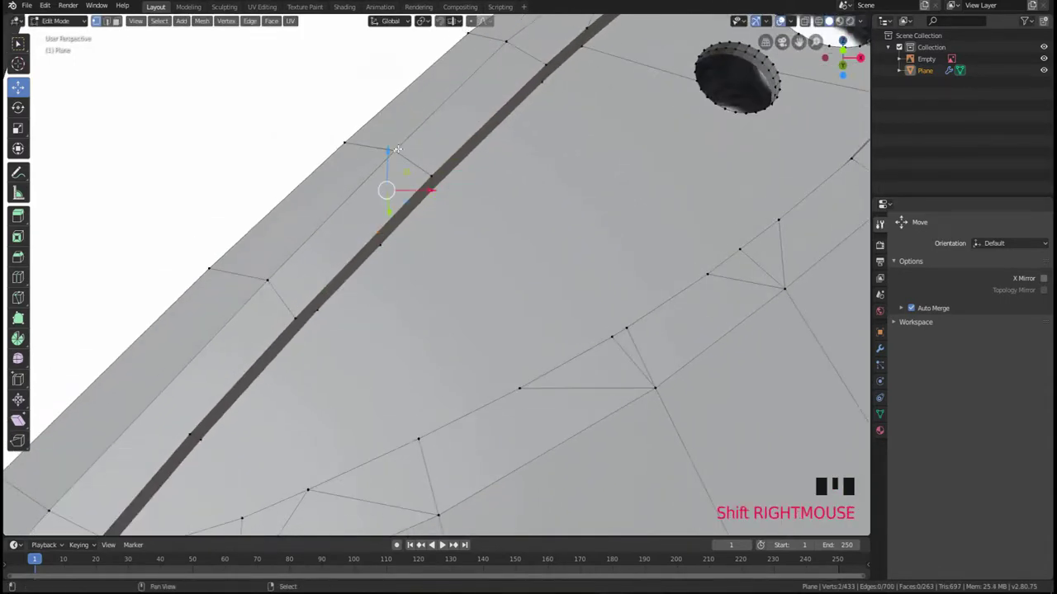
- Connect the last free upper rim vertex near the recess's pointed end to the two nearest outer strip vertices
shift+middle_drag(280, 304, 365, 248)
right_click(307, 272)
shift+right_click(363, 137)
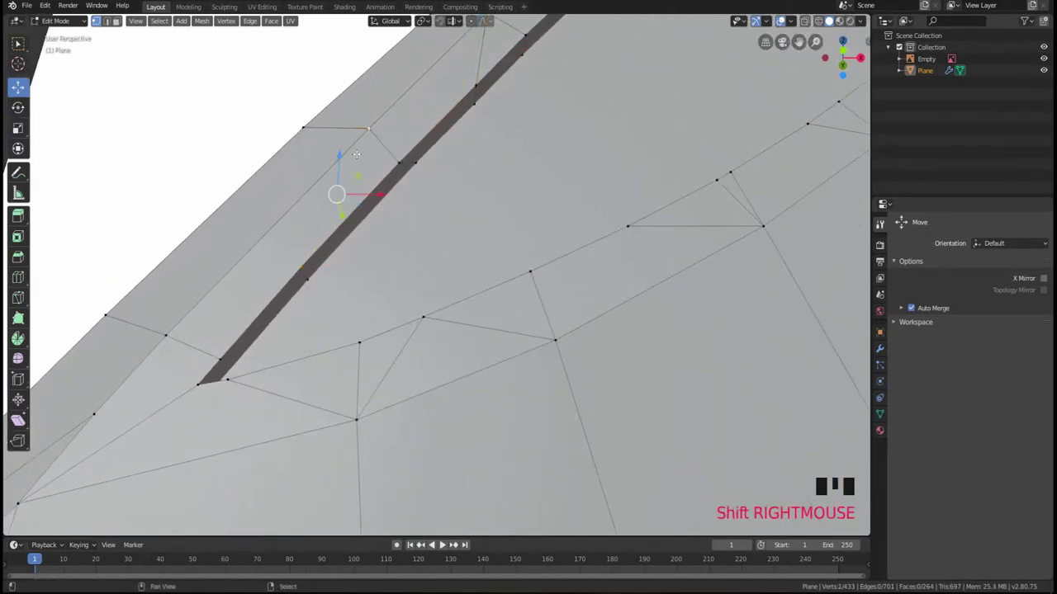
key(j)
right_click(303, 265)
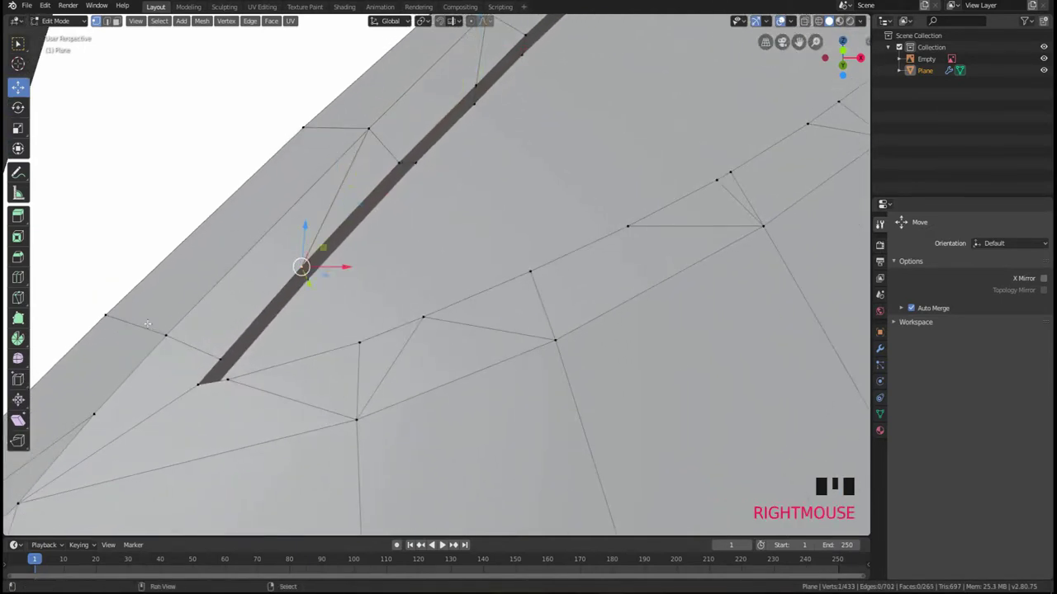
shift+right_click(167, 334)
key(j)
- Examine the blade's whole surface in Object Mode and its complete mesh from the front in Edit Mode
middle_drag(229, 310, 294, 306)
key(a)
key(a)
key(a)
scroll(286, 339, down, 3)
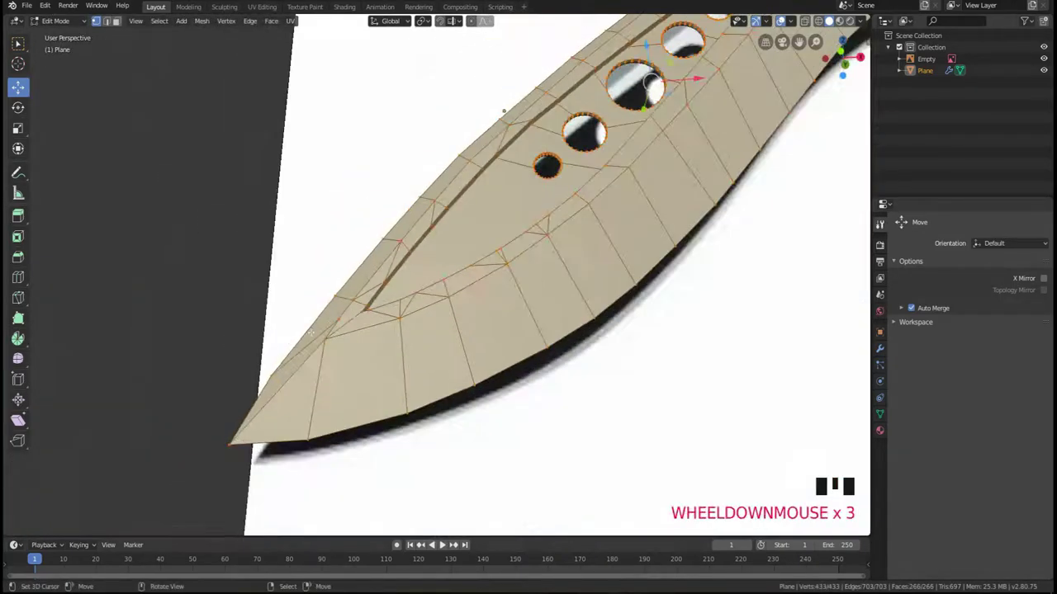
key(Tab)
mouse_move(385, 302)
shift+middle_down()
mouse_move(434, 295)
mouse_move(567, 243)
mouse_move(440, 277)
mouse_move(458, 282)
mouse_move(366, 255)
mouse_move(346, 264)
mouse_move(383, 281)
shift+middle_up()
key(Tab)
key(Tab)
key(Tab)
scroll(346, 264, down, 2)
key(KP_1)
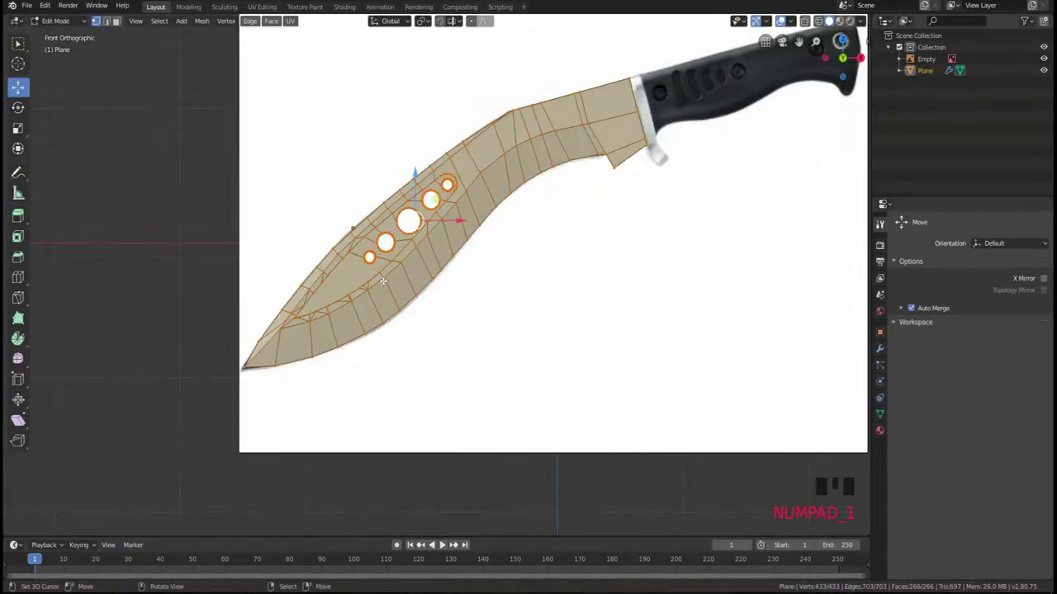
- Move the blade's tip vertex to match the tip in the reference image, and check the outline in Object Mode
right_click(245, 369)
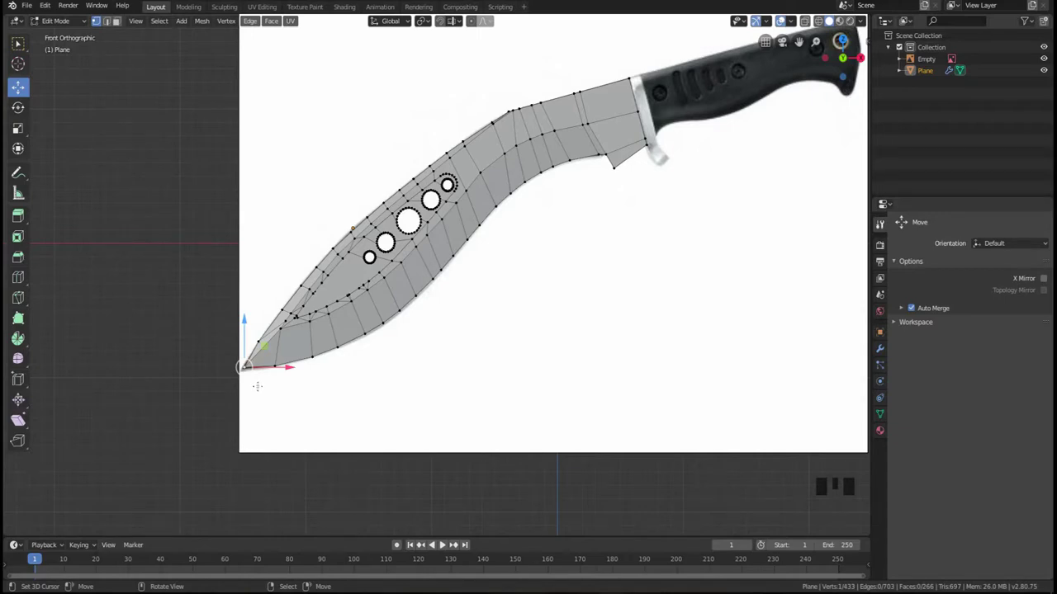
scroll(268, 382, up, 3)
scroll(327, 388, up, 2)
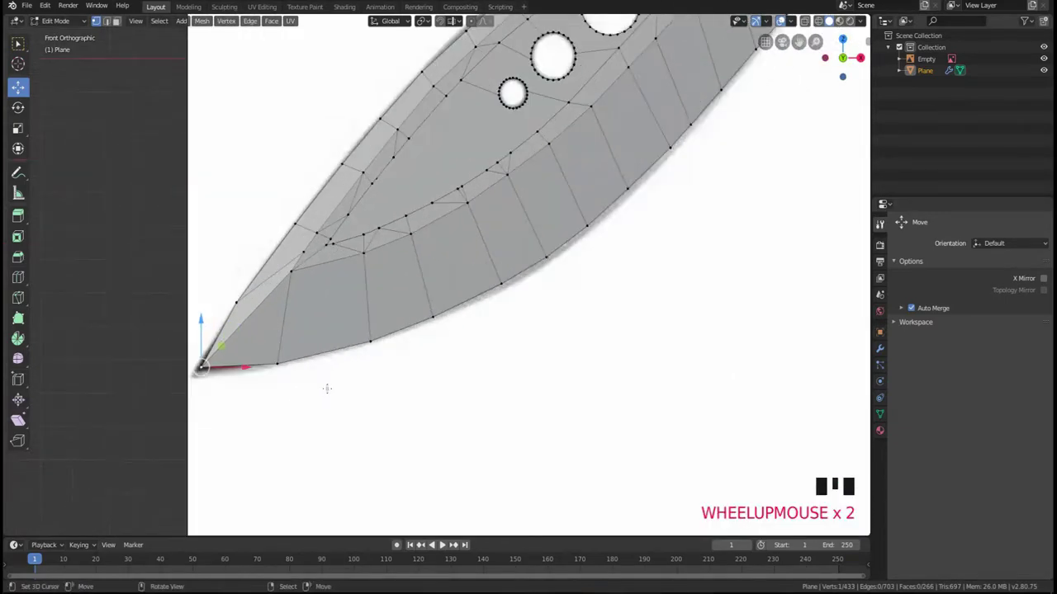
key(g)
click(301, 408)
key(Tab)
scroll(240, 396, down, 2)
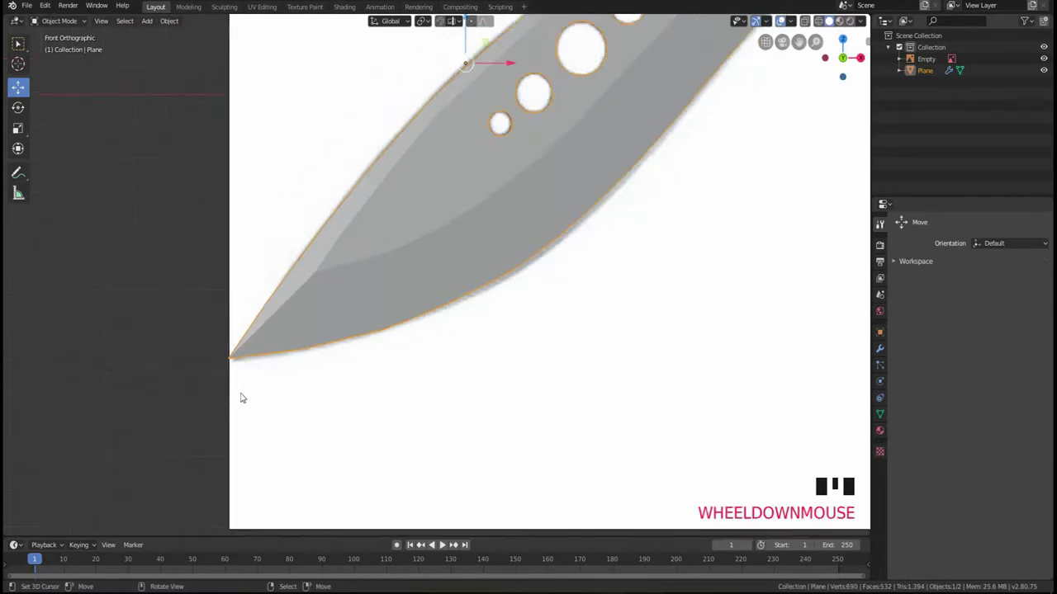
shift+middle_drag(302, 354, 314, 384)
key(Tab)
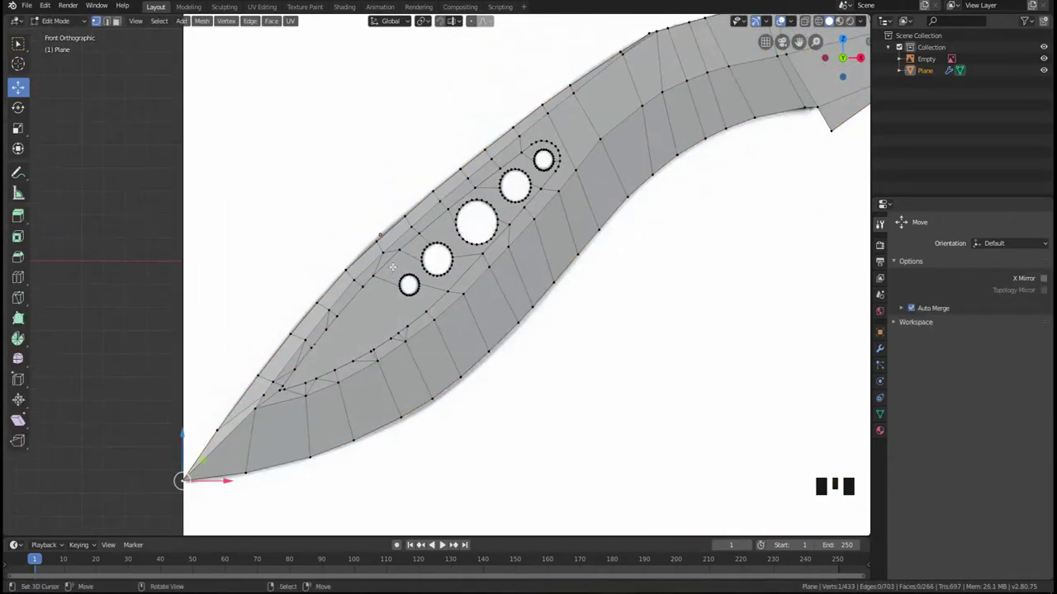
- Move the spine edge's two vertices near the object's origin slightly to smooth the blade's upper outline
right_click(385, 248)
shift+right_click(427, 260)
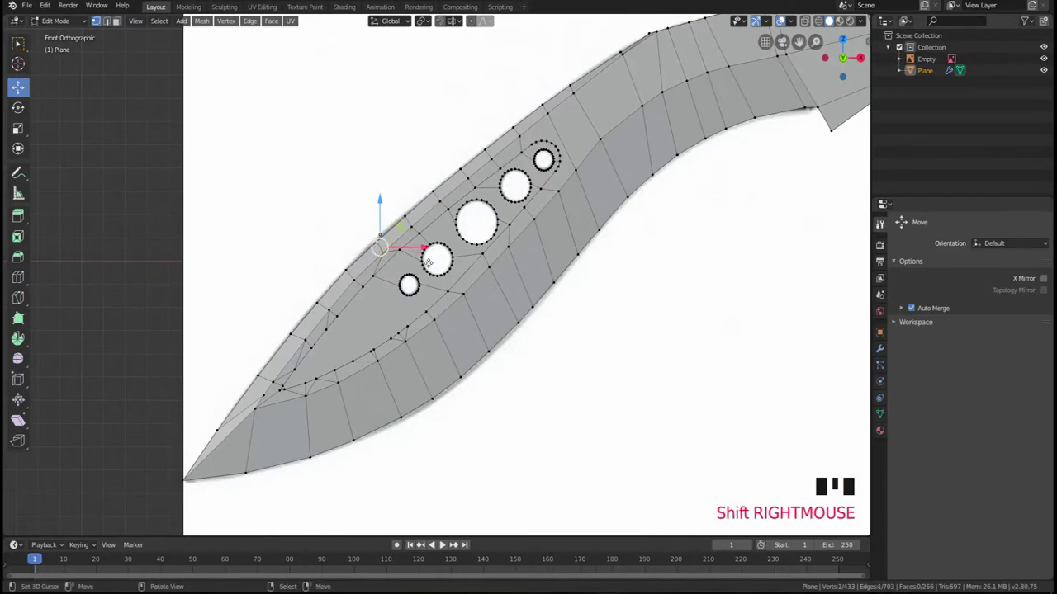
key(g)
click(426, 262)
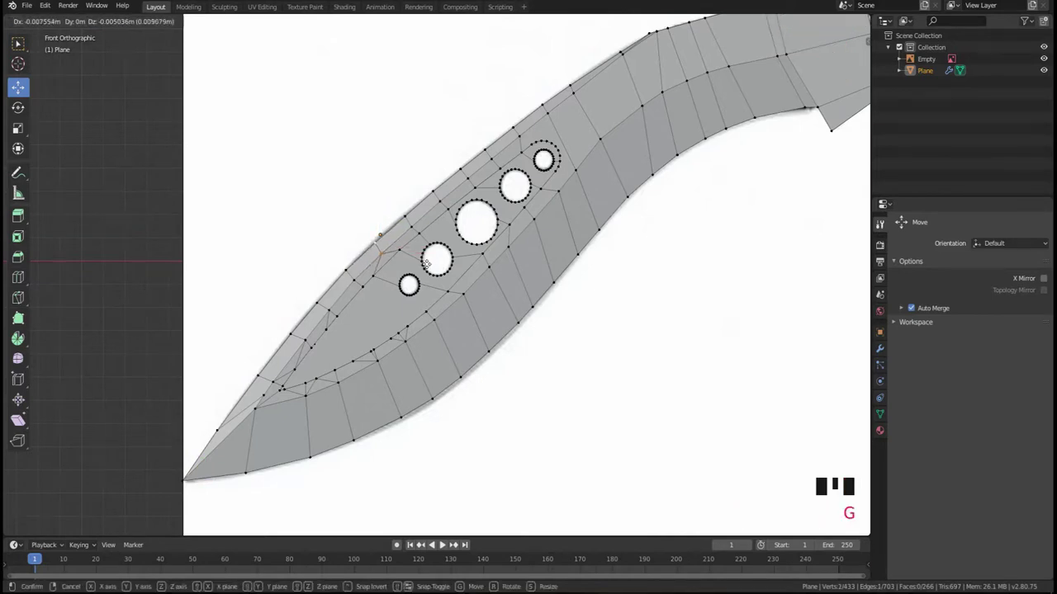
key(Tab)
key(Tab)
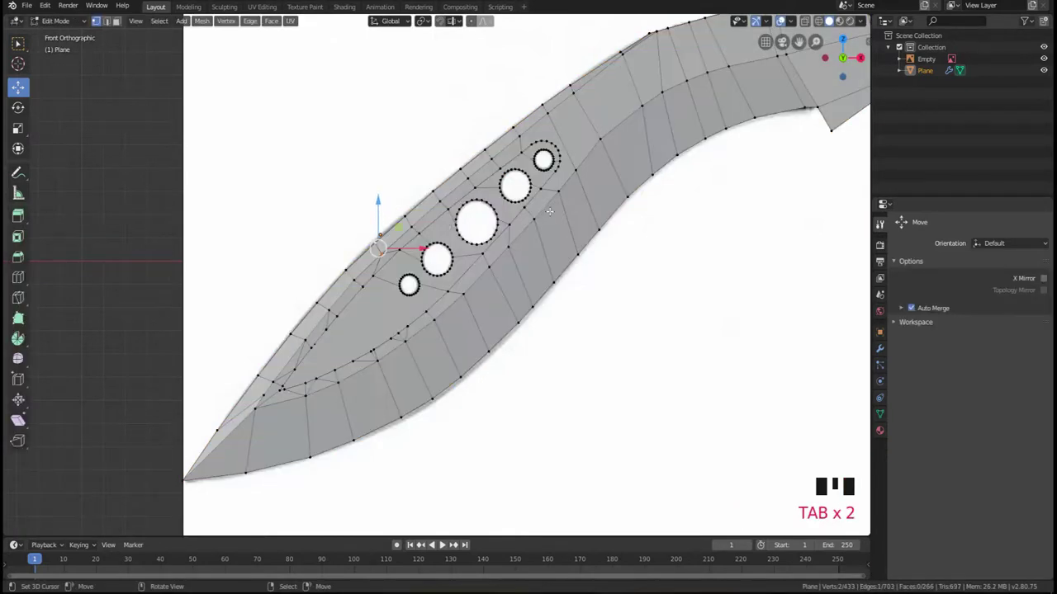
- Show the blade in wireframe shading in Object Mode so the reference image can be seen near the handle
shift+middle_drag(564, 204, 396, 255)
key(Tab)
scroll(401, 265, down, 1)
shift+middle_drag(473, 207, 415, 257)
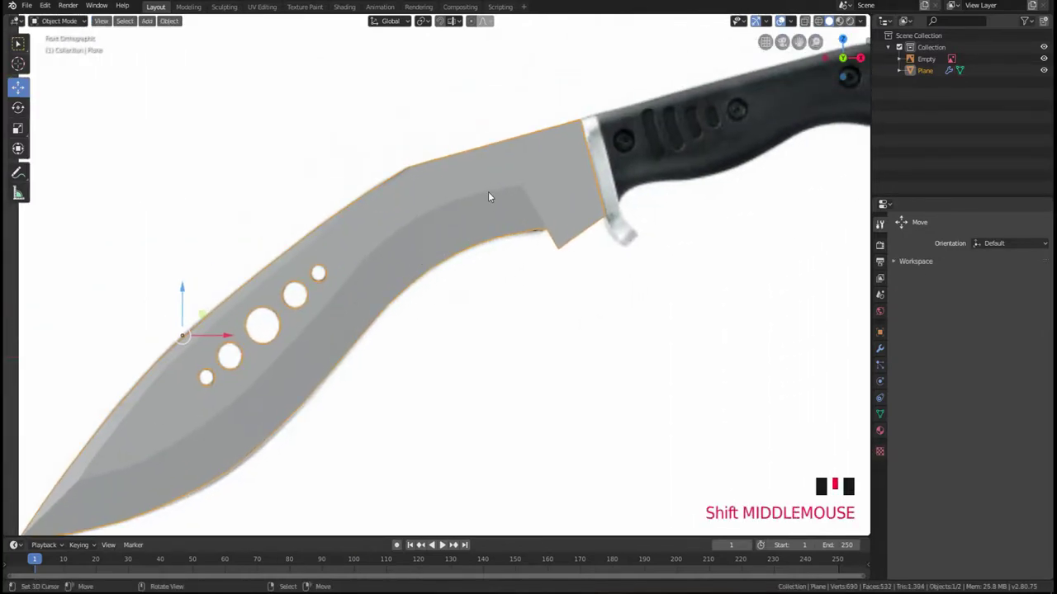
key(z)
click(416, 184)
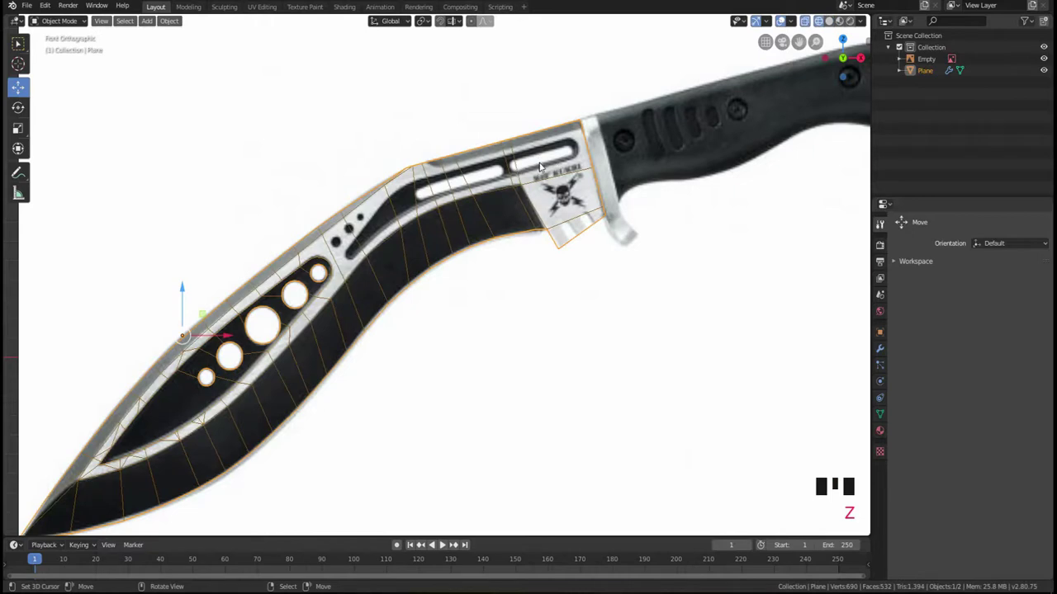
- Place the 3D cursor on the bridge between the two long slots near the handle
shift+middle_drag(540, 168, 437, 241)
scroll(436, 241, up, 1)
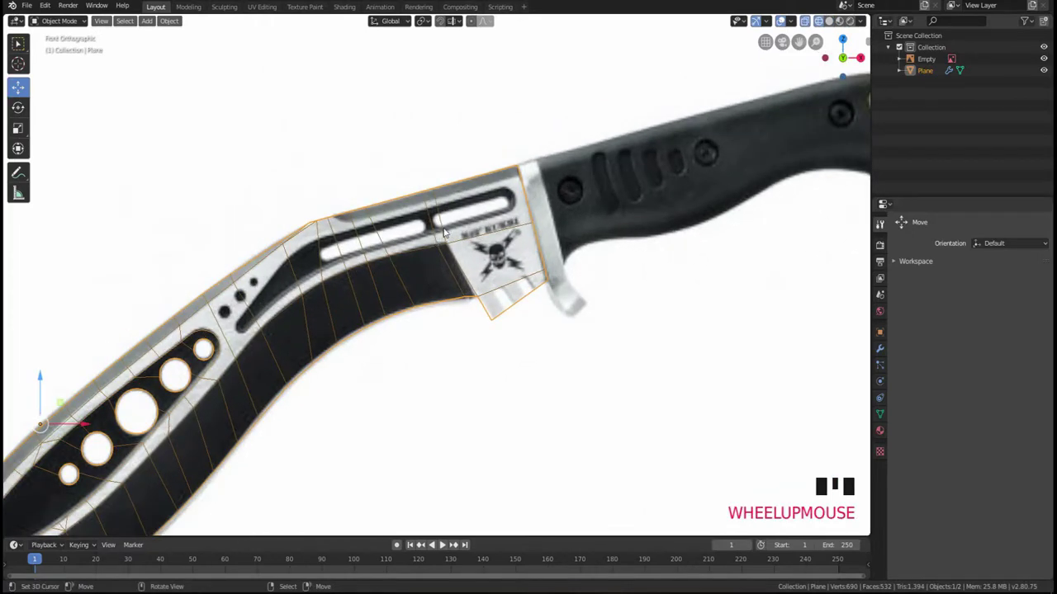
click(437, 228)
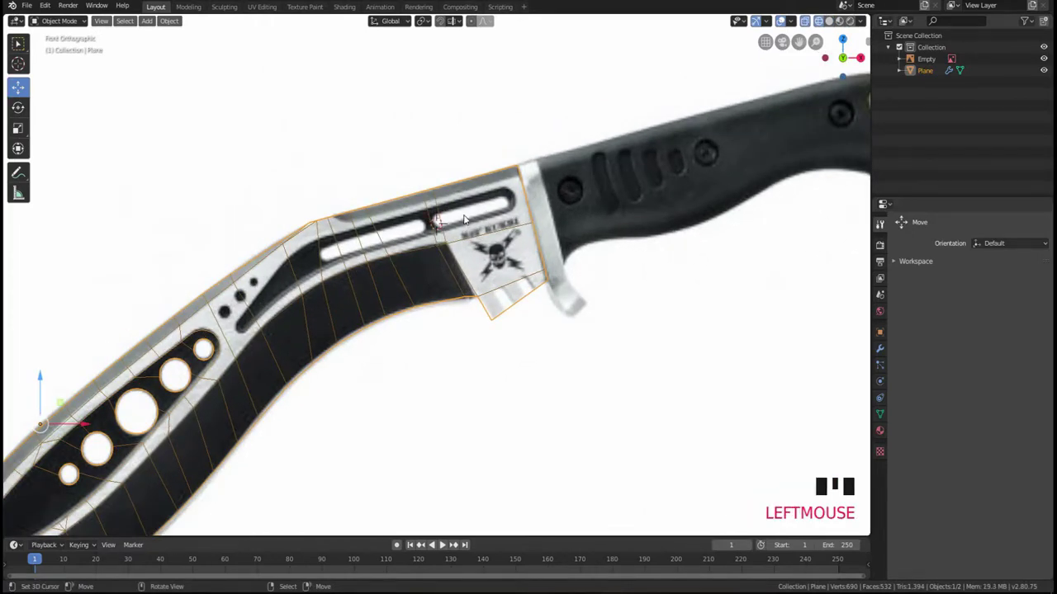
- Add a cube at the 3D cursor and scale it down by about 0.157, then by about 0.281
key(shift+a)
mouse_move(464, 207)
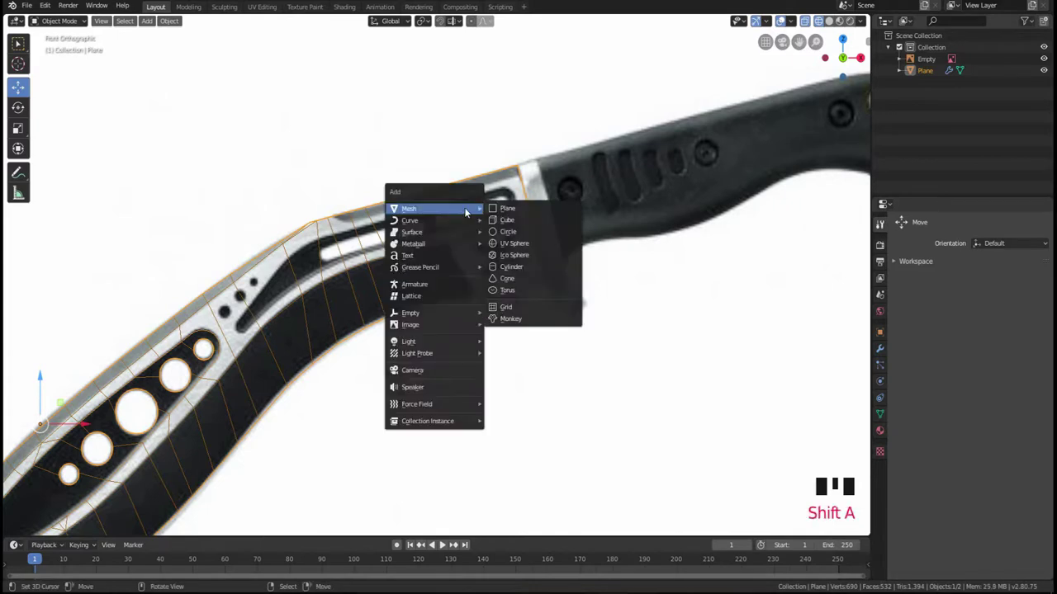
click(514, 220)
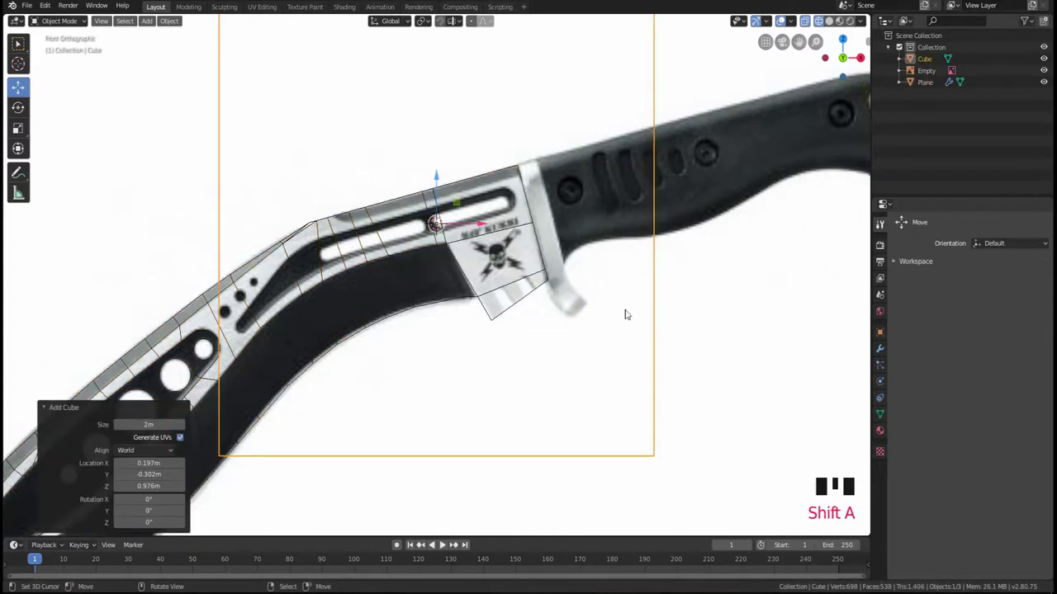
key(s)
click(493, 262)
scroll(493, 263, up, 2)
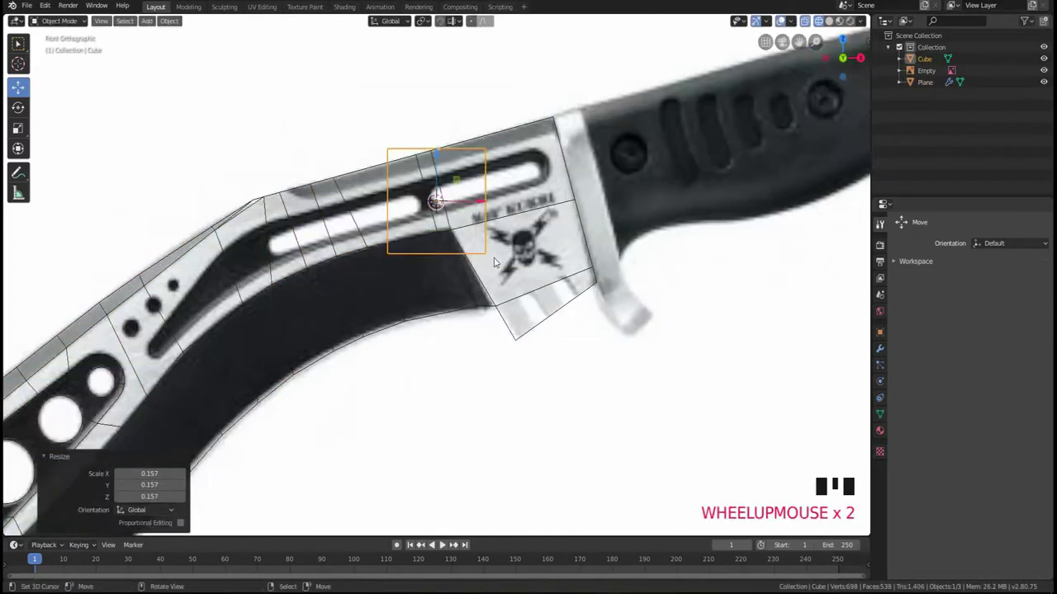
shift+middle_drag(494, 262, 487, 368)
scroll(487, 368, up, 2)
key(s)
click(446, 332)
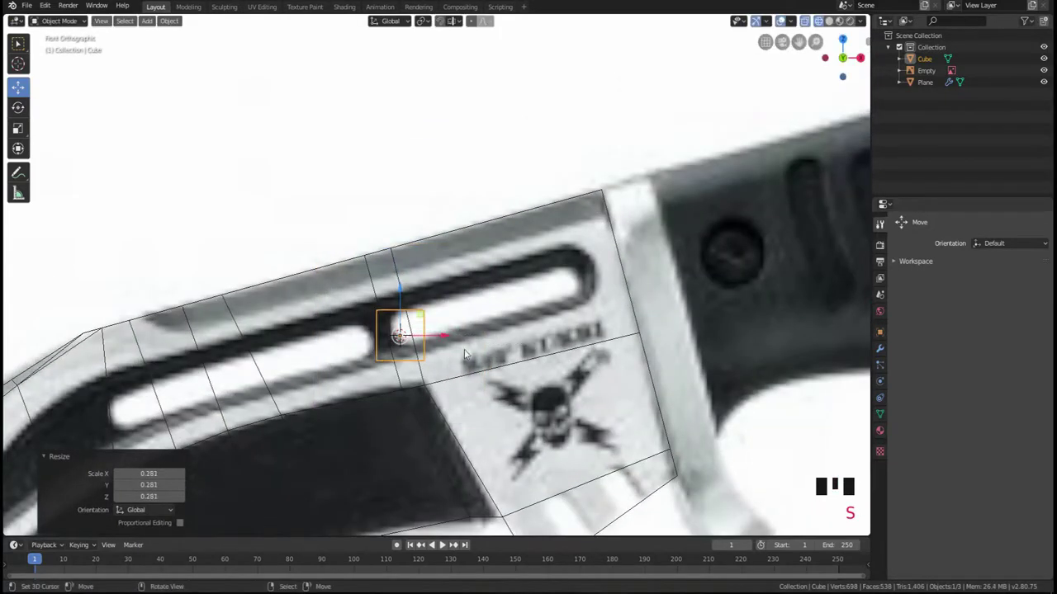
- Move the cube into the slot nearest the handle, rotate it about -13°, and scale it by about 0.65 to fit the slot's height
key(g)
click(535, 329)
key(r)
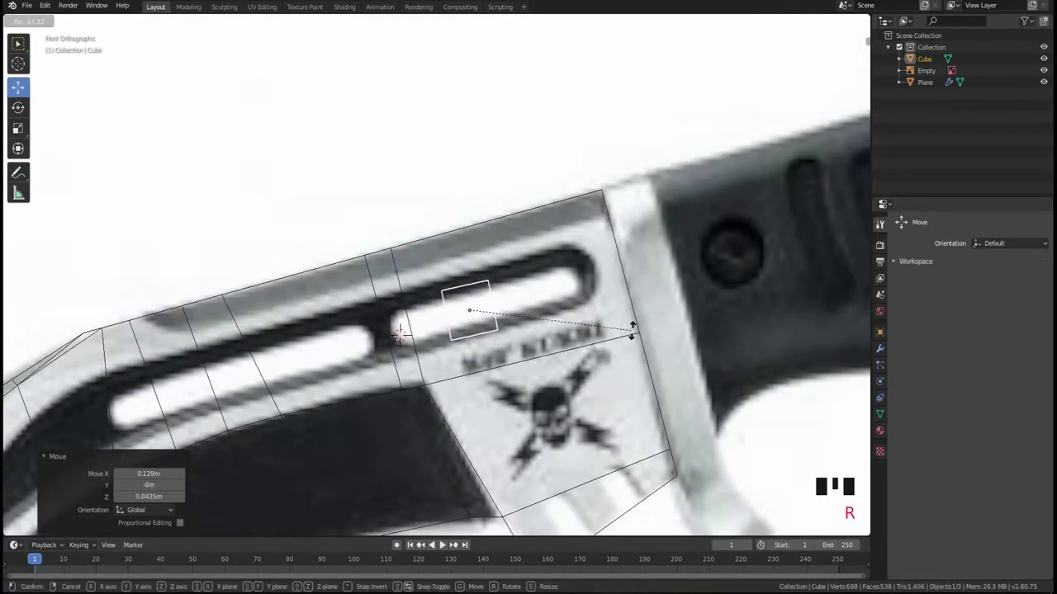
click(643, 342)
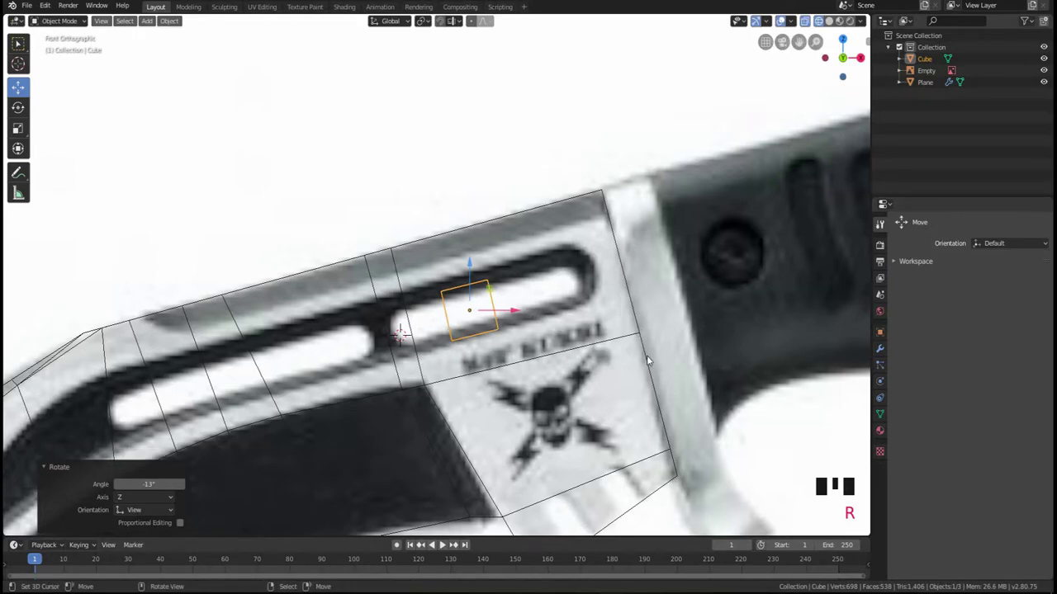
key(s)
click(589, 340)
key(g)
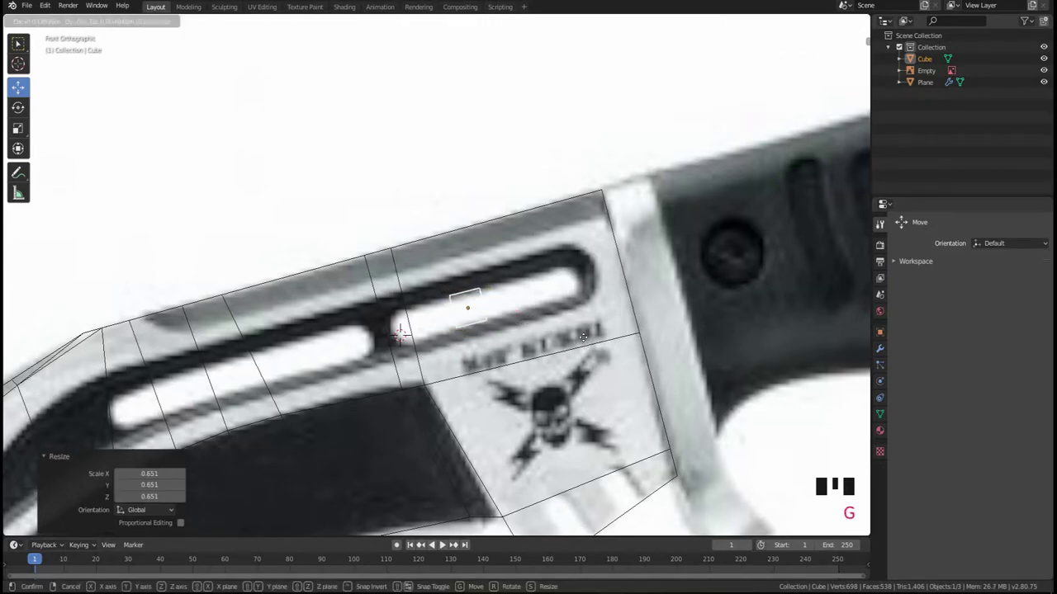
click(589, 340)
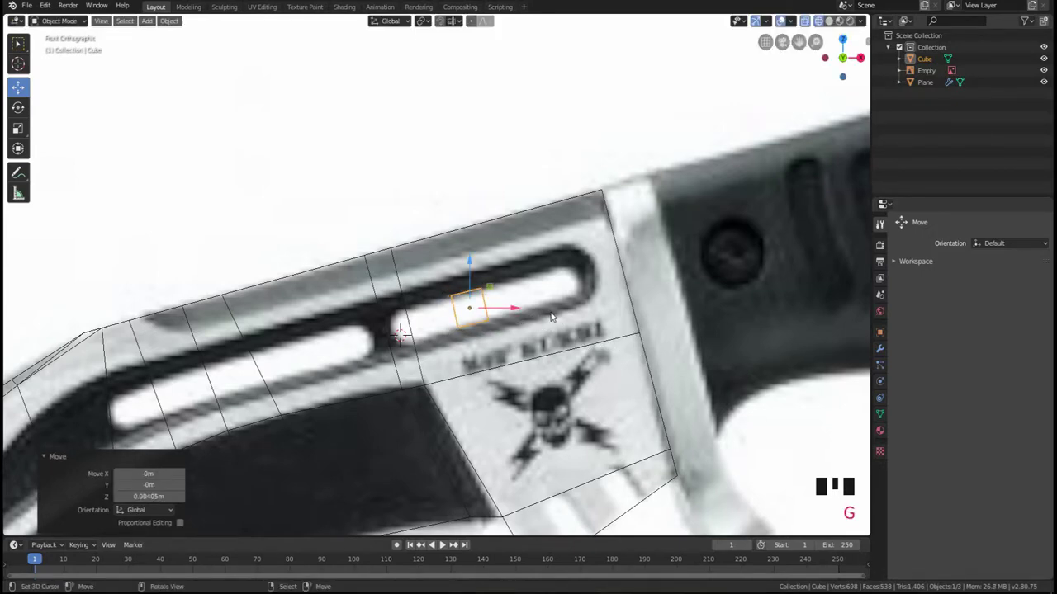
- Stretch the cube's mesh along its local X axis in Edit Mode to nearly the slot's length, and shift the object over the slot
key(Tab)
scroll(551, 312, up, 1)
shift+middle_drag(551, 312, 519, 310)
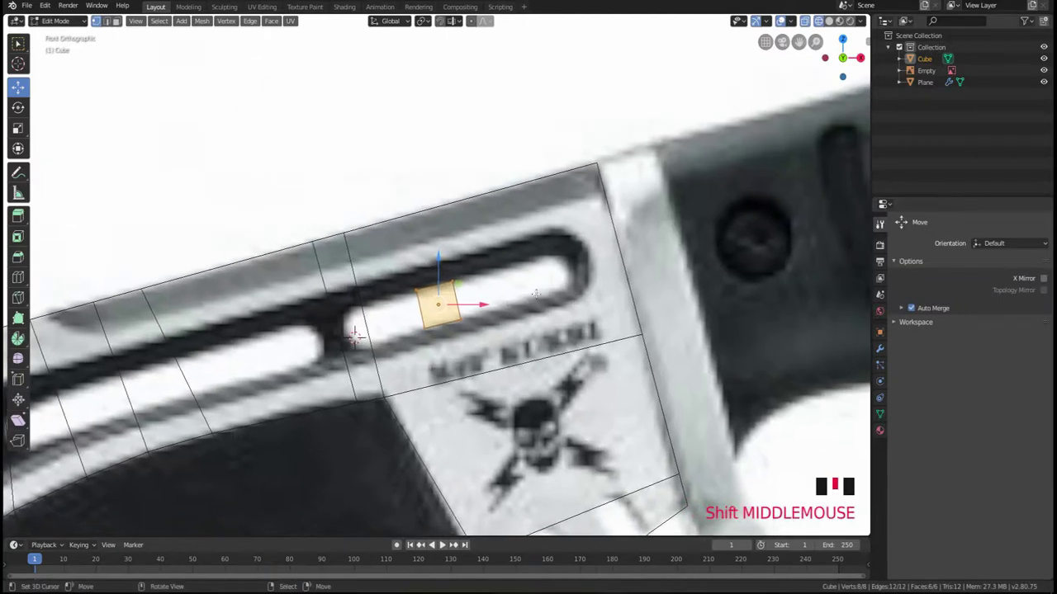
key(s)
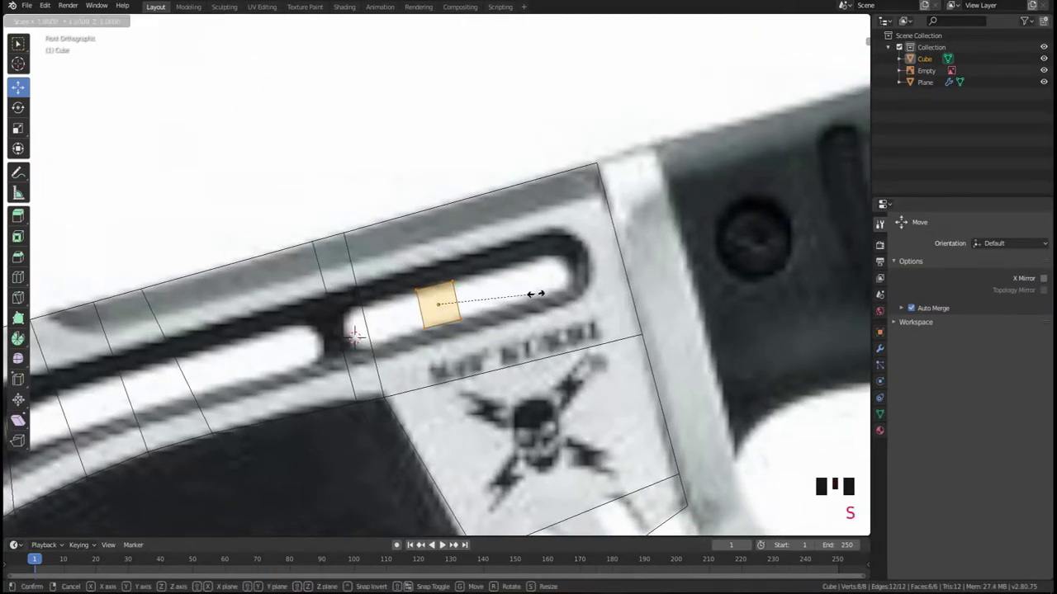
key(x)
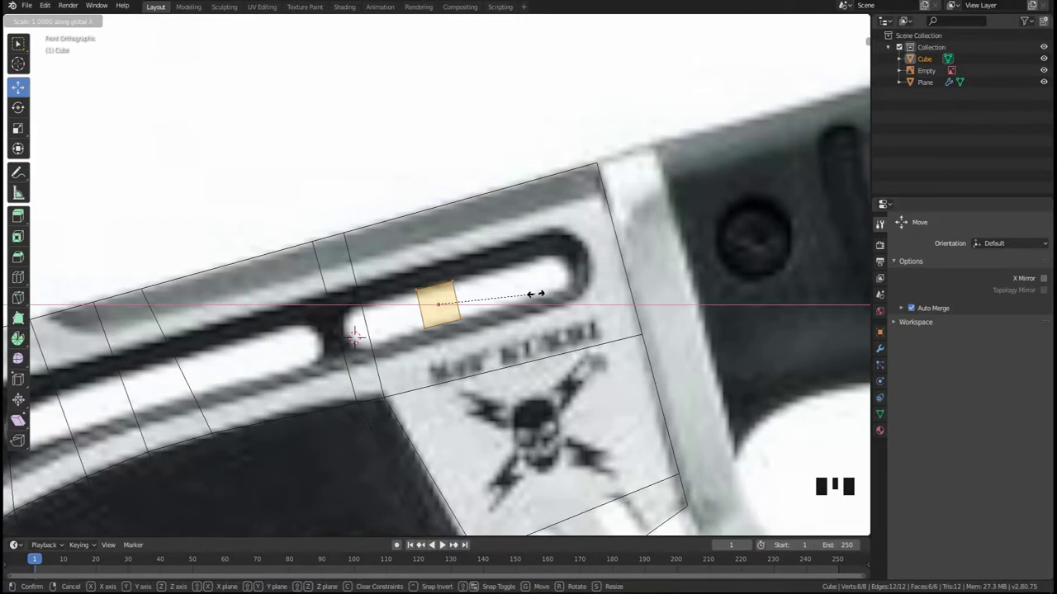
key(x)
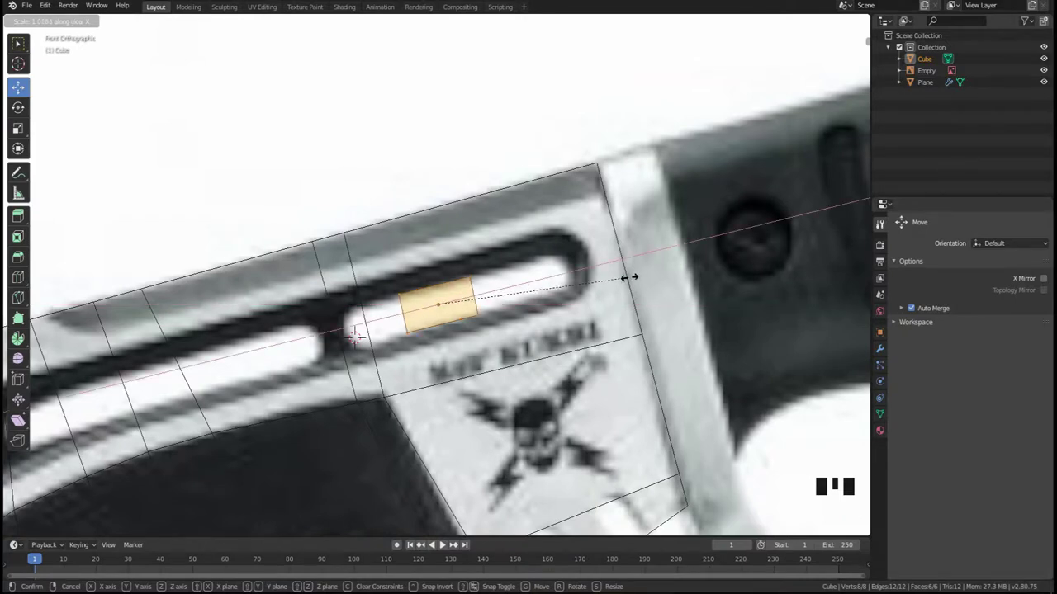
click(128, 208)
key(Tab)
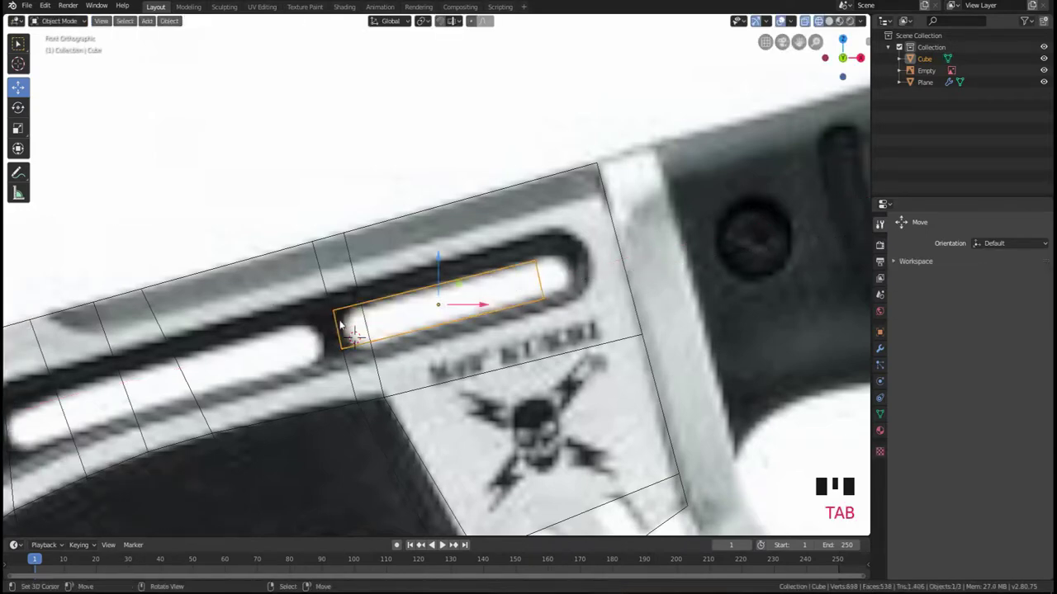
key(g)
click(455, 311)
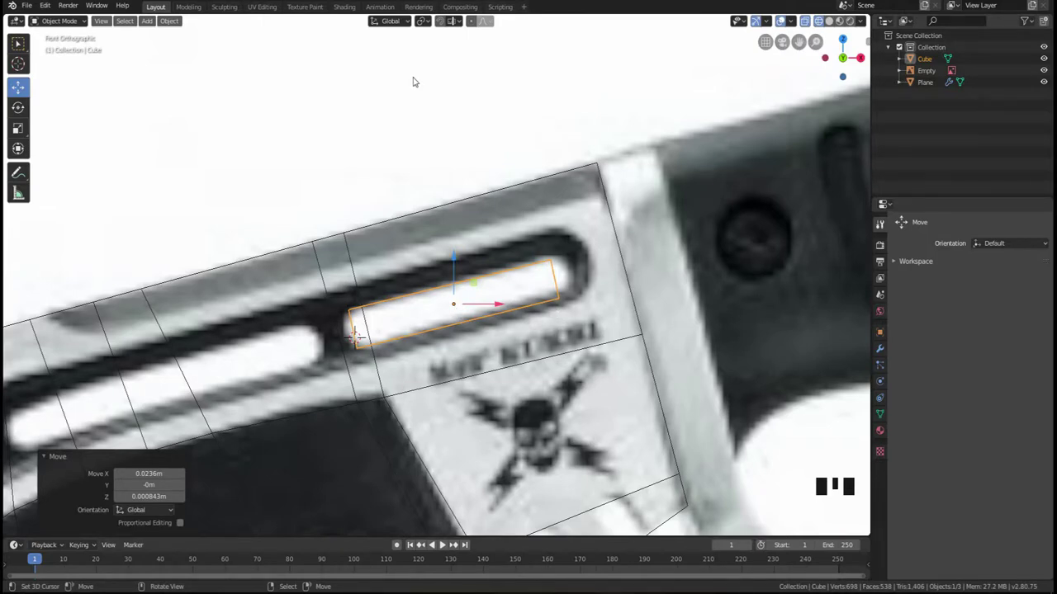
- Set the transform orientation to Local, rotate the bar about -1.39°, scale it about 1.12 along X, and nudge it over the slot
click(390, 21)
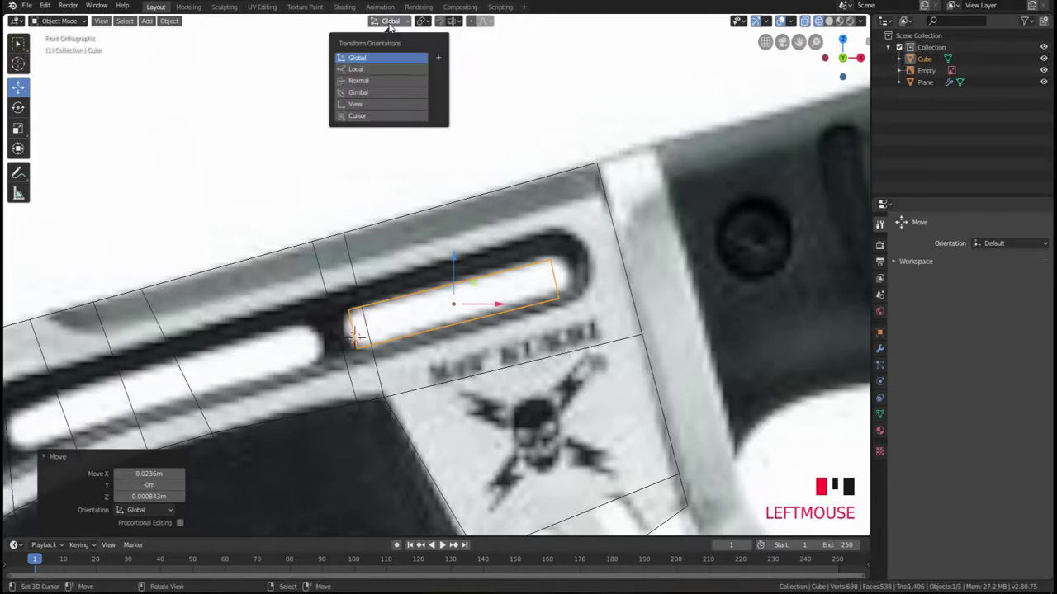
click(388, 71)
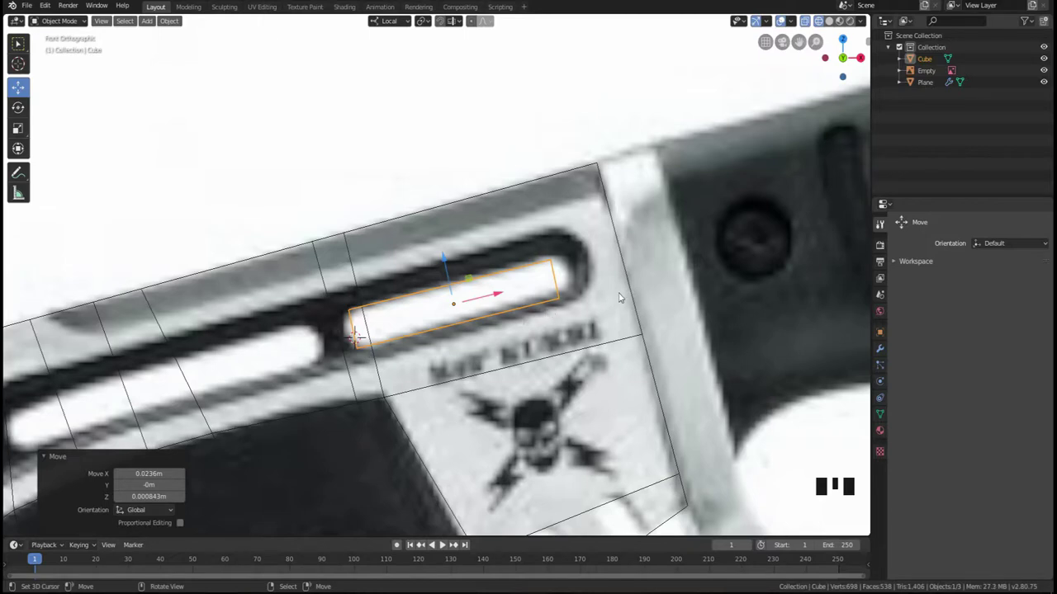
key(r)
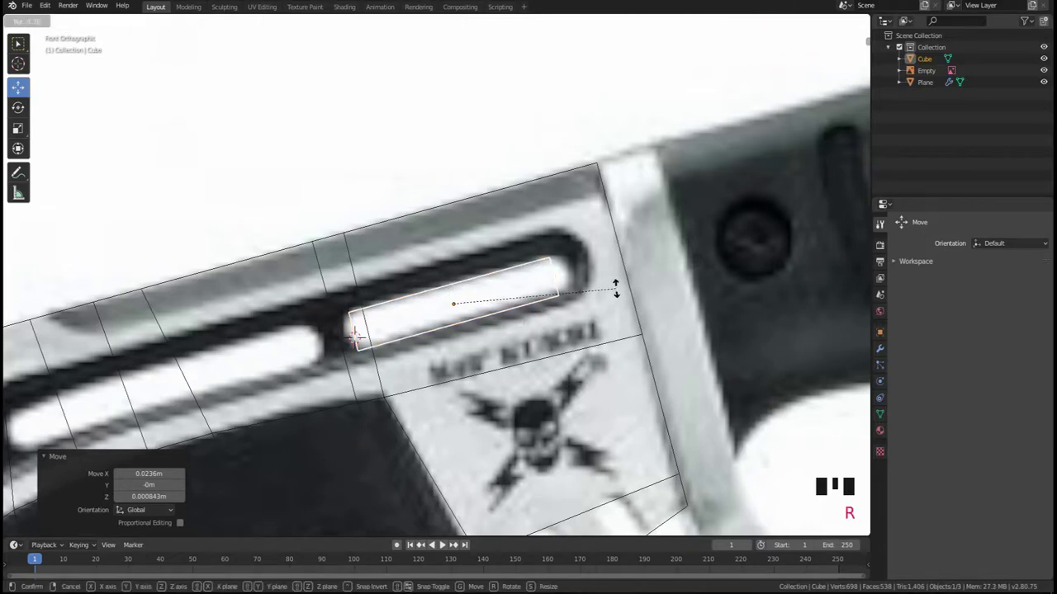
click(613, 292)
key(s)
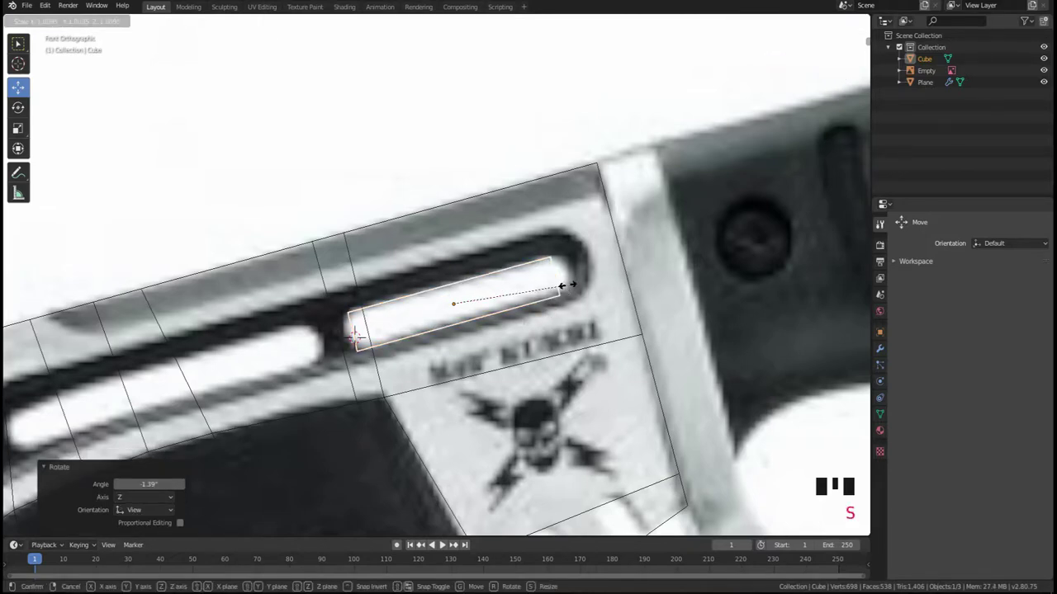
key(x)
click(576, 284)
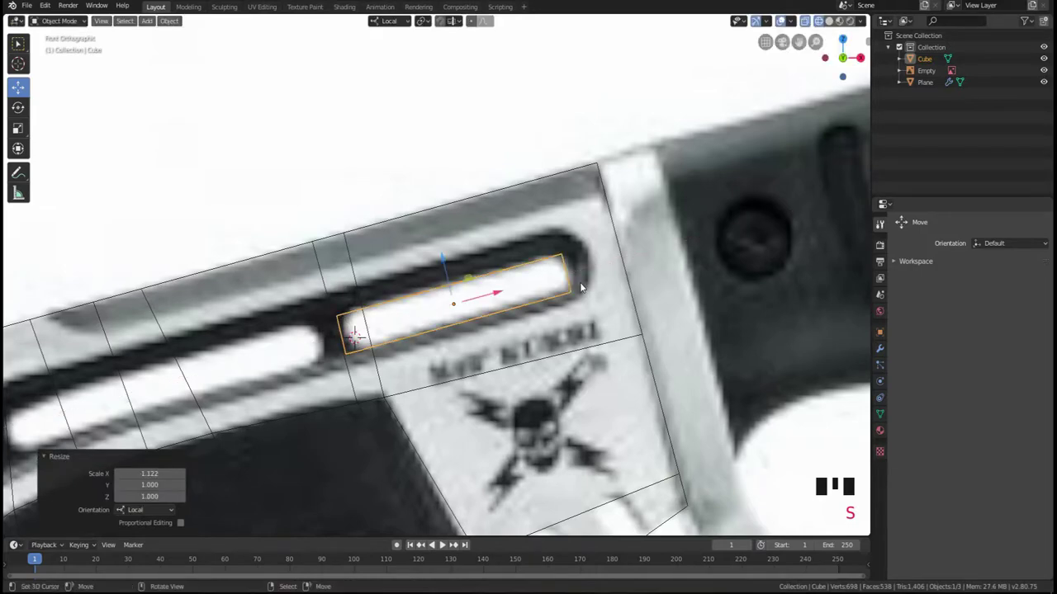
key(g)
click(585, 277)
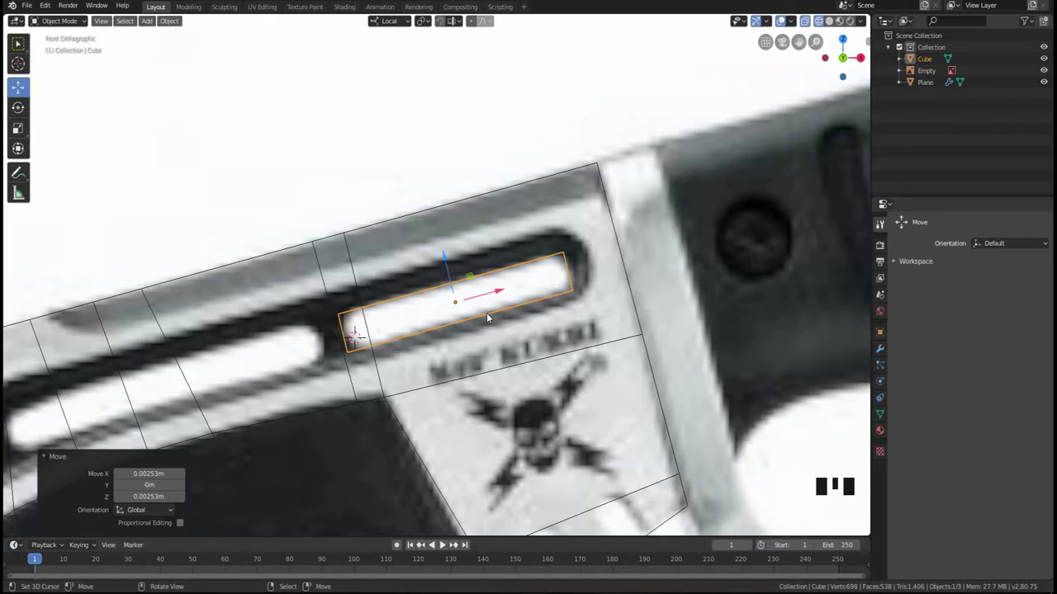
- Switch to solid shading, hide everything except the slot bar, and frame it in the view
scroll(487, 318, down, 2)
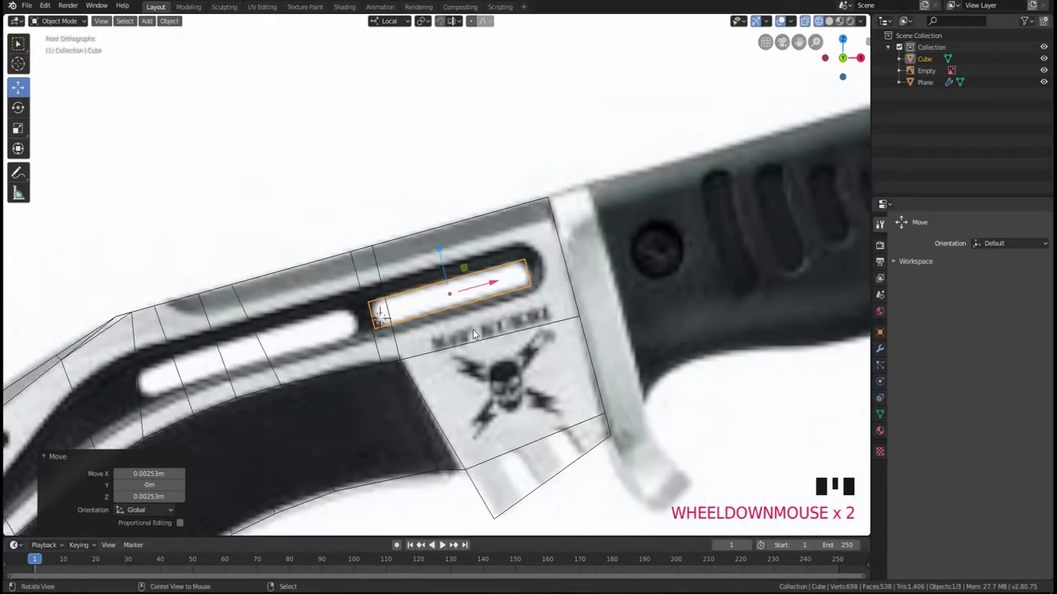
middle_drag(487, 318, 448, 368)
scroll(379, 343, down, 3)
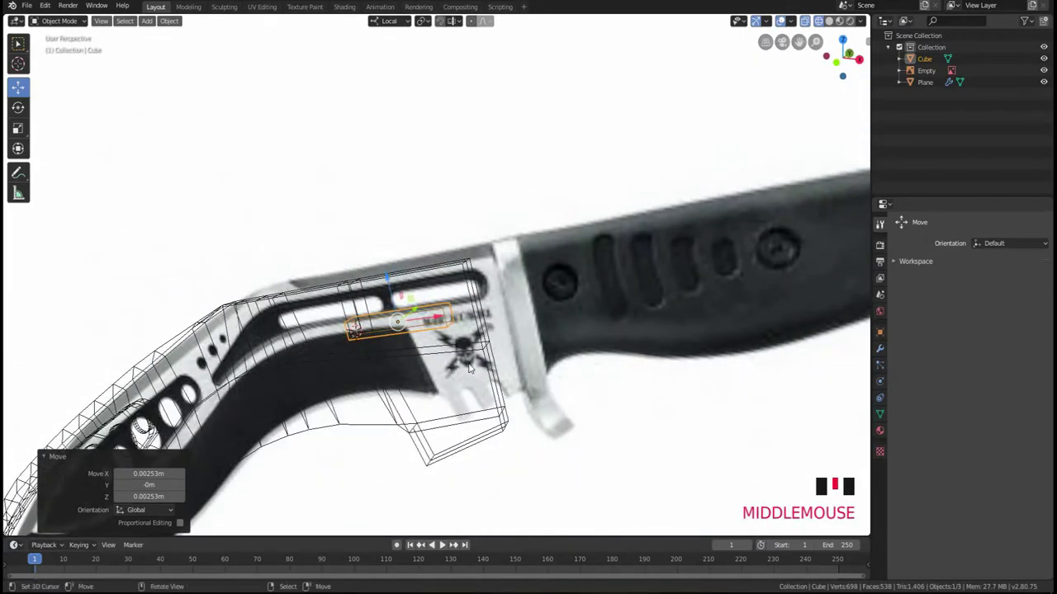
key(z)
click(509, 362)
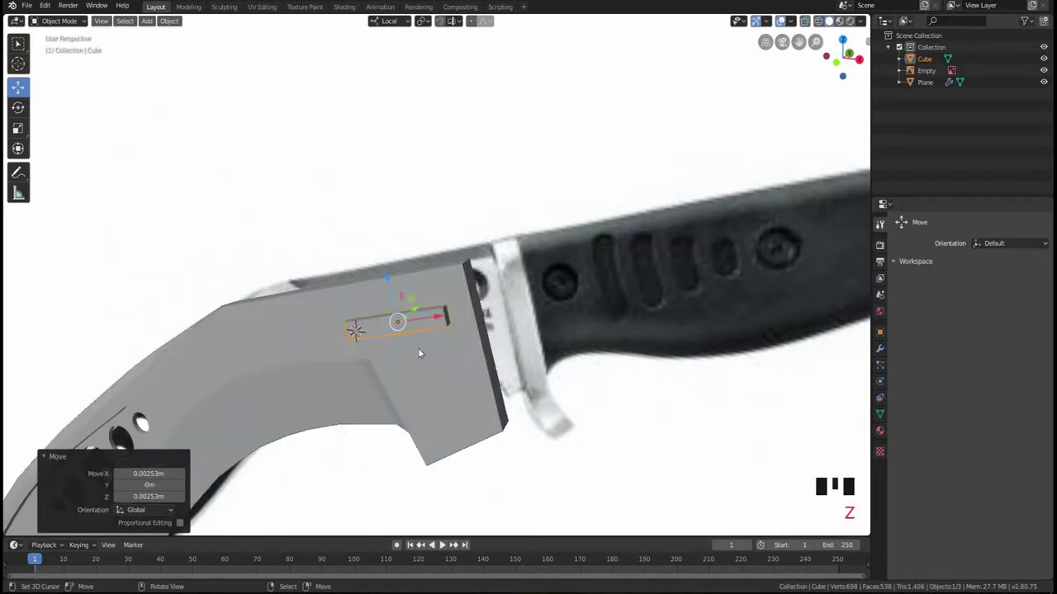
key(shift+h)
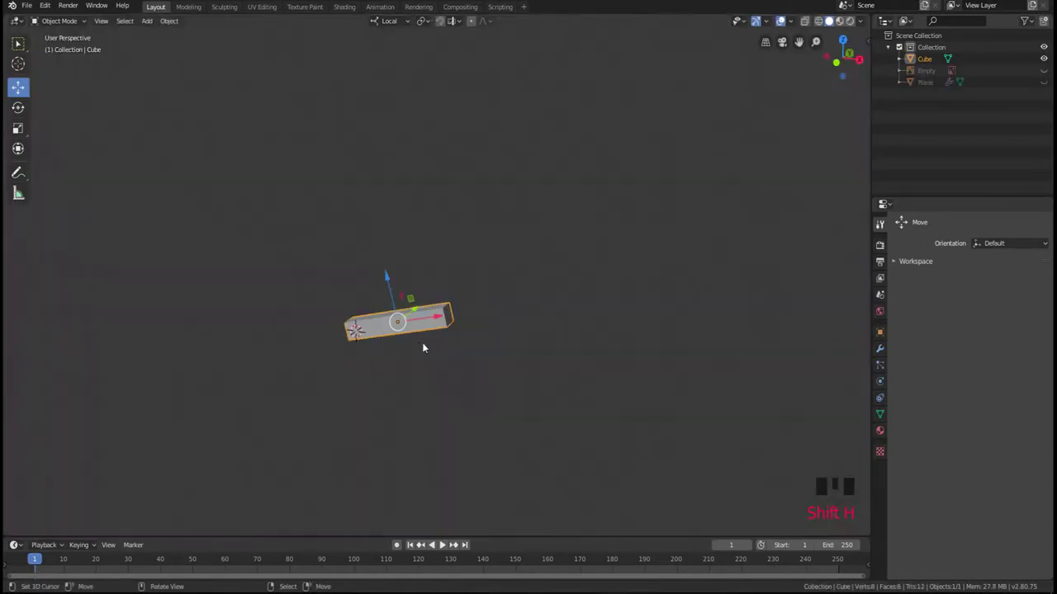
middle_drag(423, 346, 429, 359)
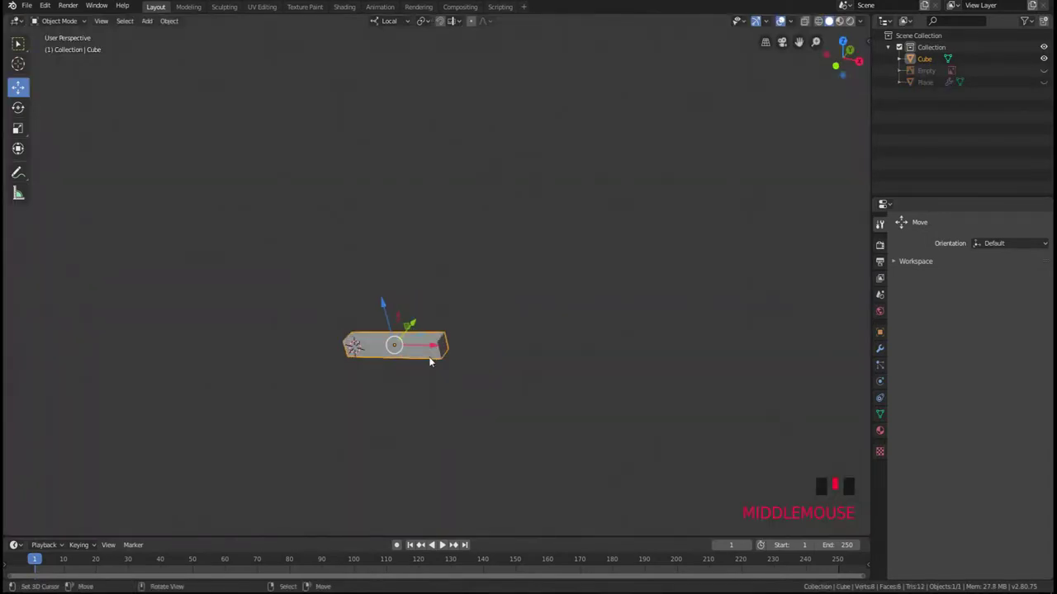
key(KP_Decimal)
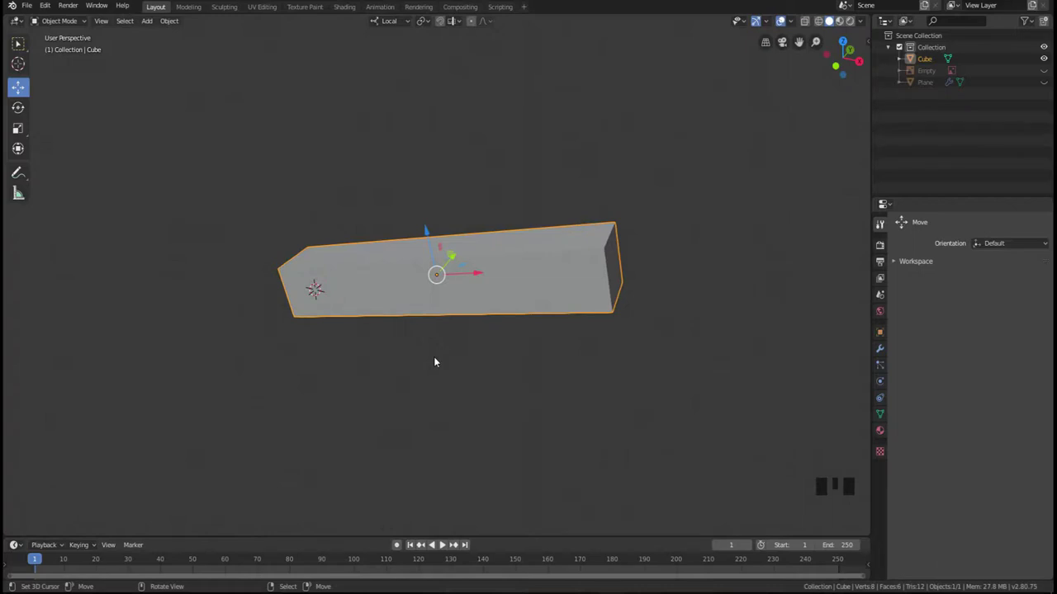
- Try to bevel the four short corner edges at both ends of the bar by about 0.708 m
key(Tab)
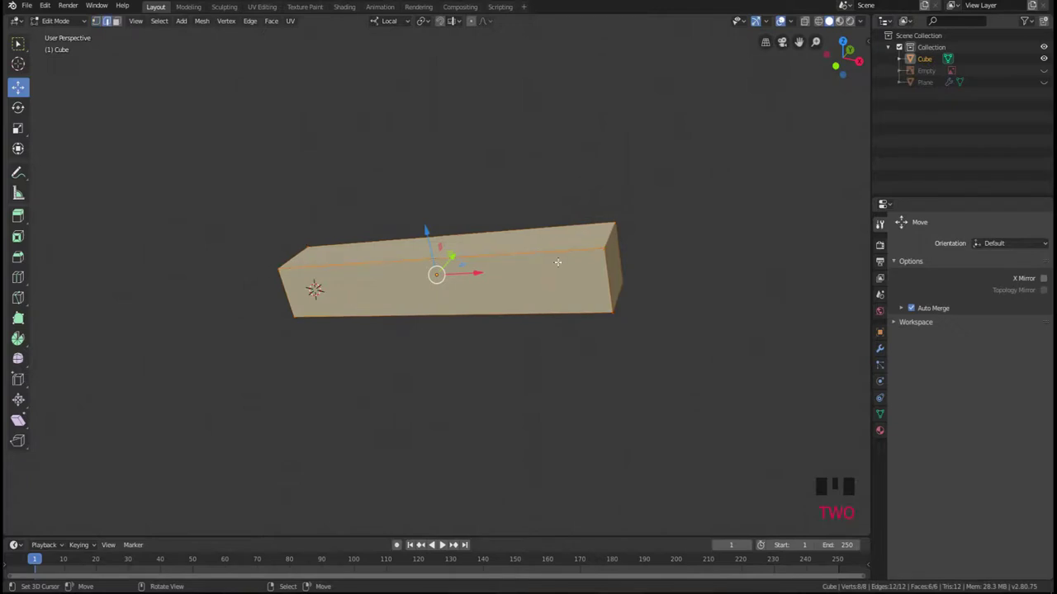
click(614, 223)
middle_drag(634, 337, 619, 291)
shift+right_click(619, 291)
middle_drag(462, 289, 576, 324)
shift+right_click(366, 348)
shift+right_click(354, 409)
middle_drag(502, 390, 455, 389)
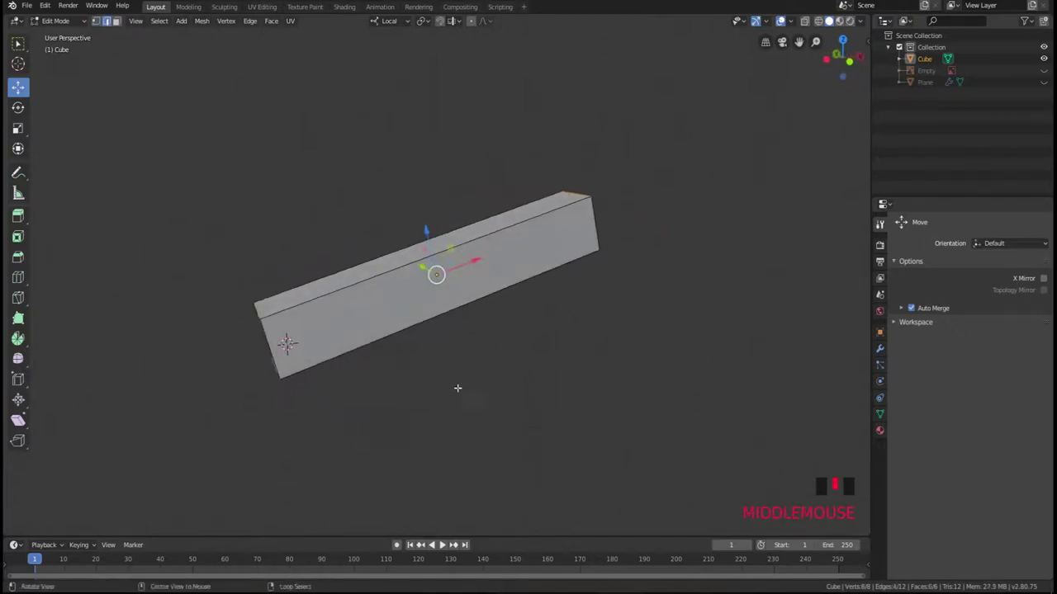
key(ctrl+b)
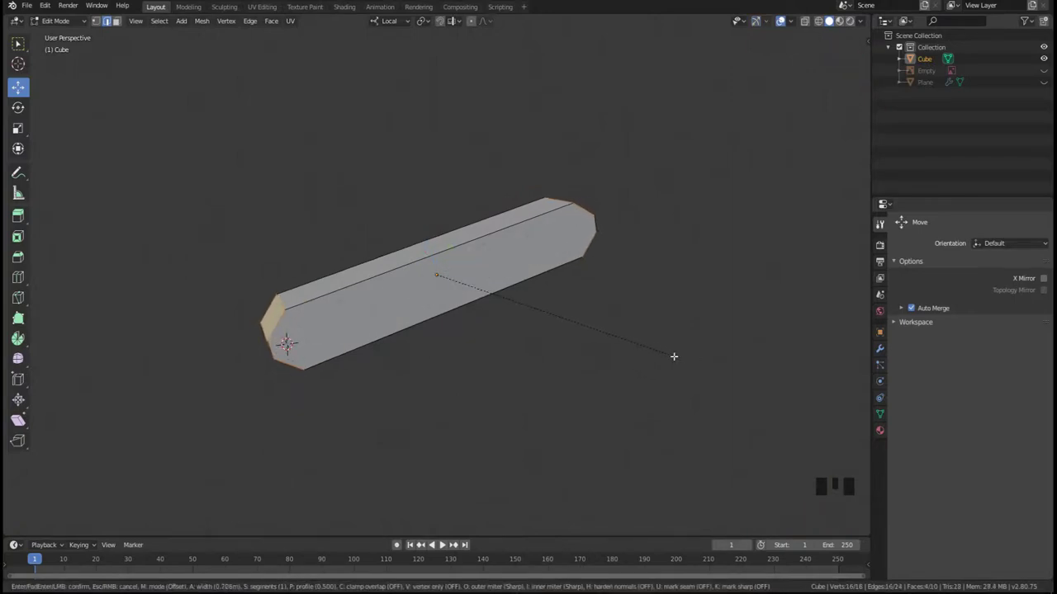
click(674, 356)
middle_drag(667, 385, 573, 340)
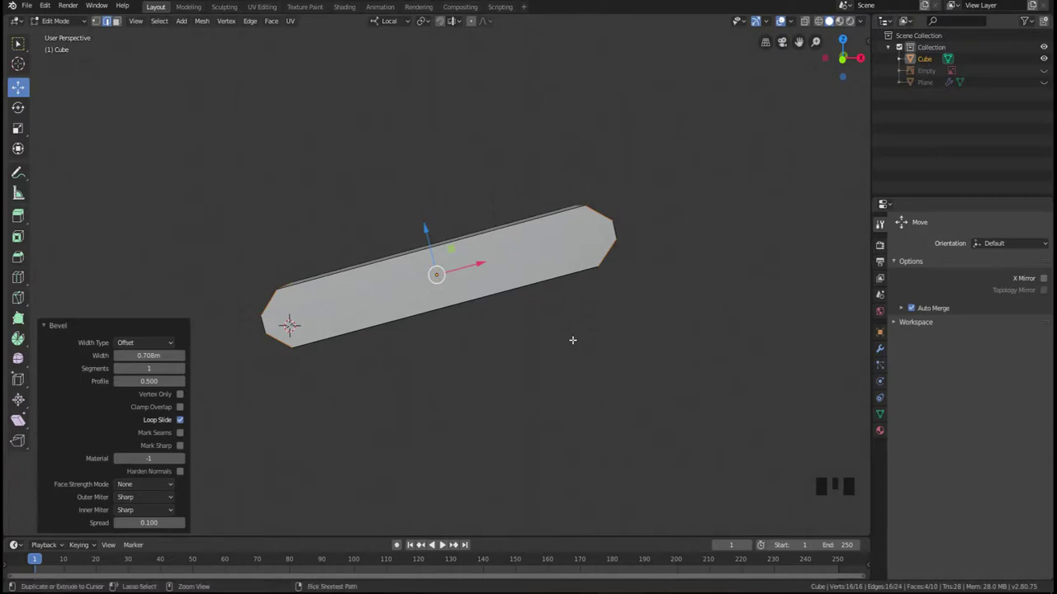
key(ctrl+z)
key(Tab)
- Place the 3D cursor in the empty space beside the bar and add a 2 m cube there
click(336, 144)
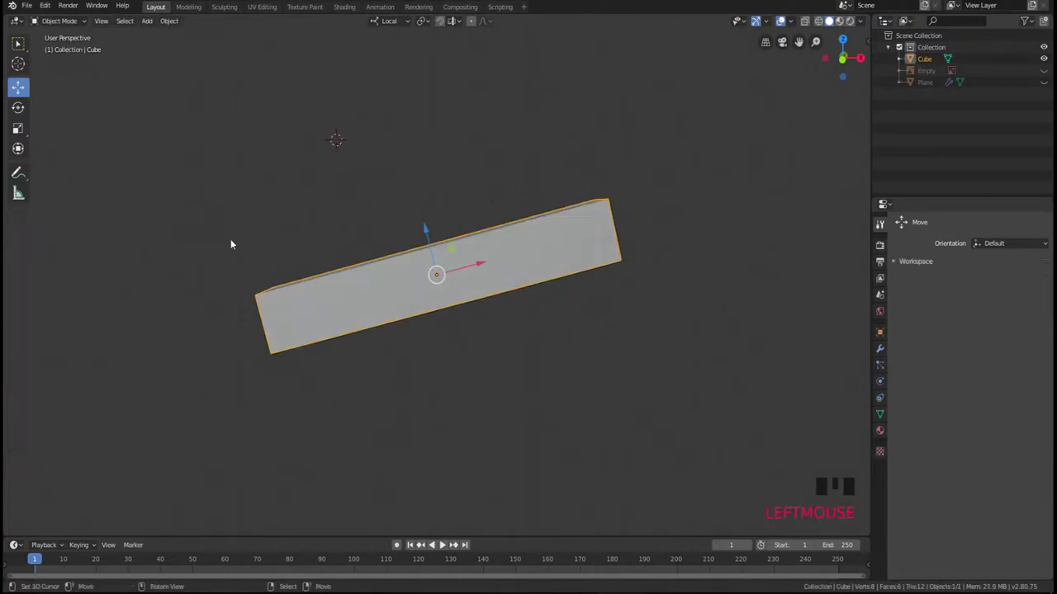
shift+middle_drag(230, 244, 385, 217)
key(shift+a)
mouse_move(240, 241)
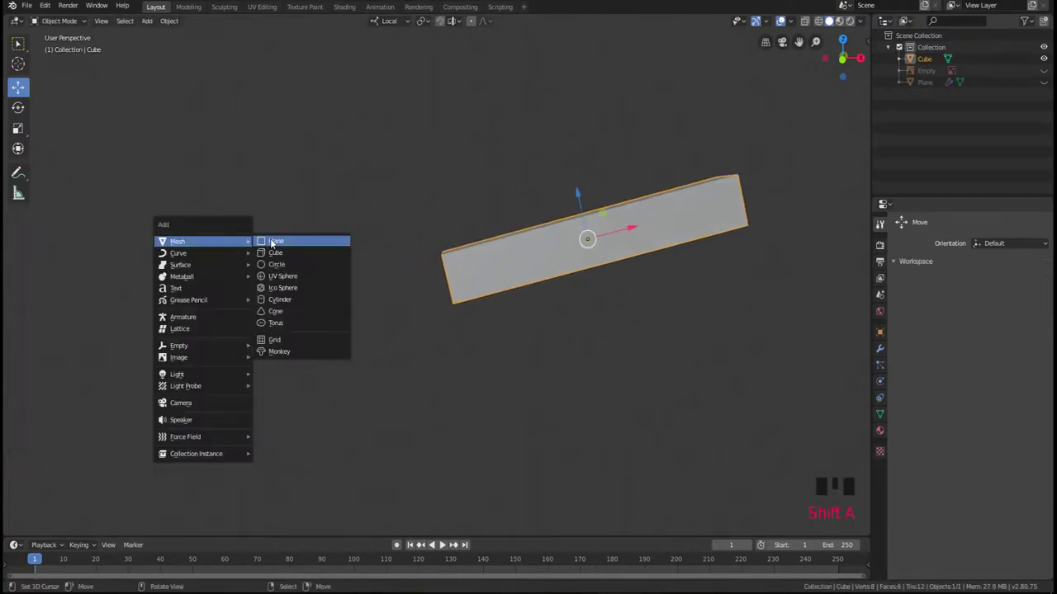
click(280, 256)
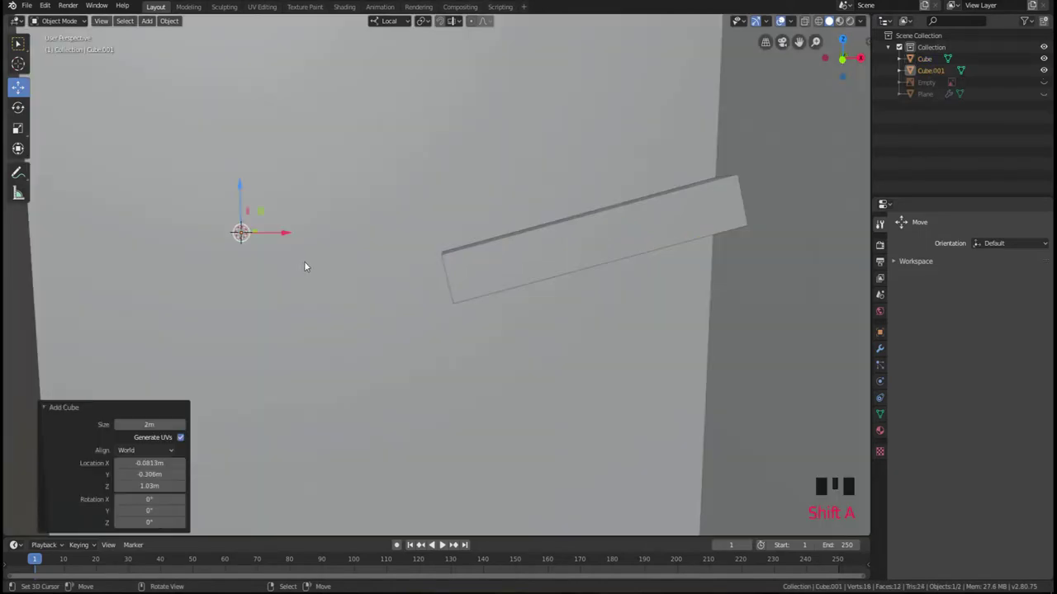
- Stretch the new test cube along its local X axis into a long bar
scroll(358, 267, down, 9)
scroll(405, 280, down, 3)
middle_drag(415, 266, 428, 294)
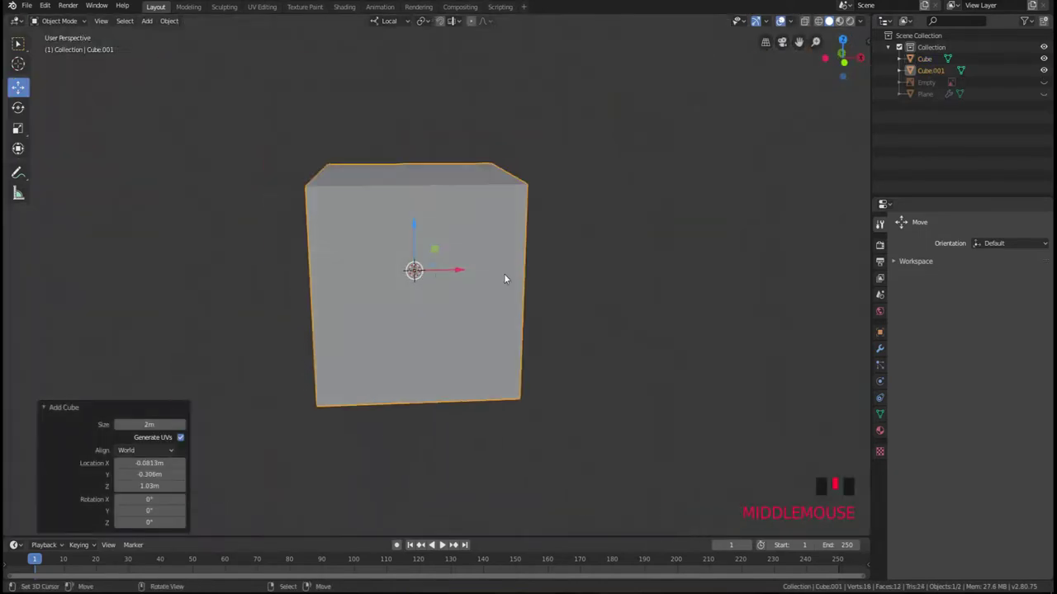
key(s)
key(x)
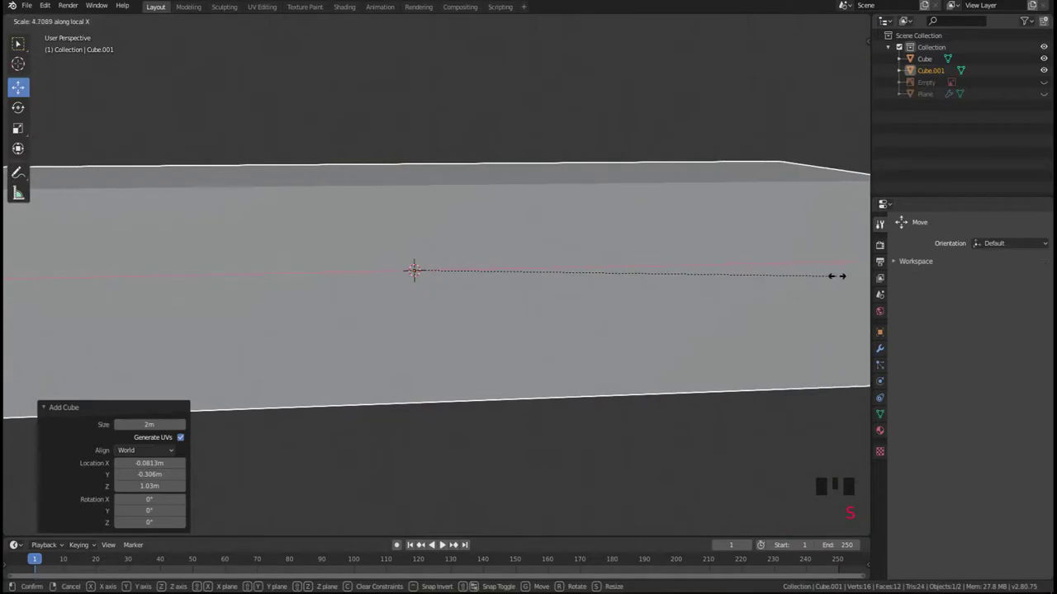
click(871, 279)
- Try to bevel the four short horizontal edges at both ends of the stretched test bar by about 0.447 m
scroll(752, 305, down, 3)
middle_drag(751, 304, 617, 292)
key(Tab)
right_click(710, 281)
middle_drag(730, 411, 702, 399)
shift+right_click(683, 406)
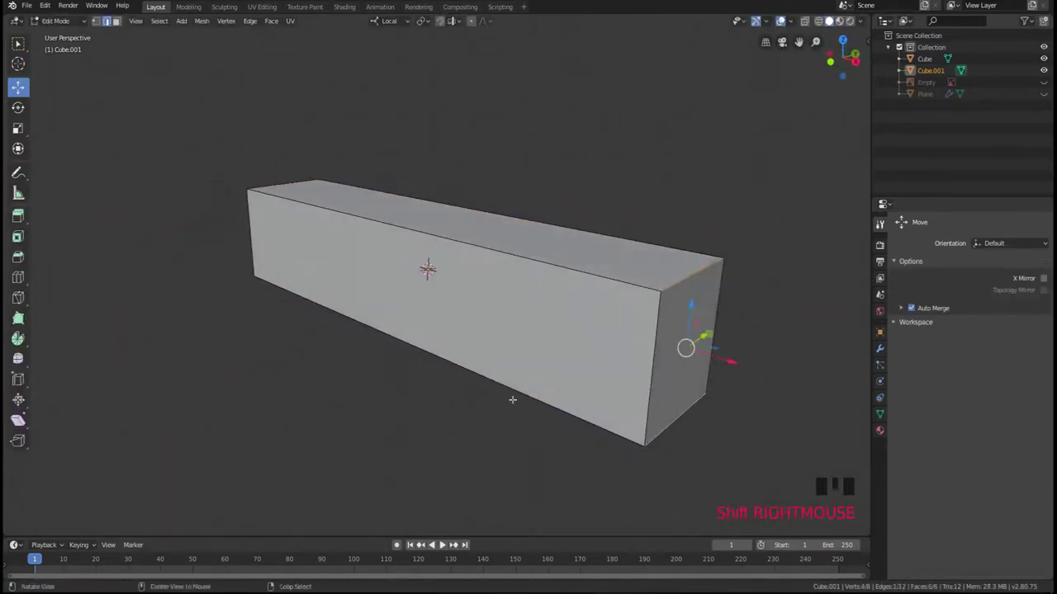
middle_drag(459, 395, 562, 371)
shift+right_click(152, 250)
shift+right_click(172, 419)
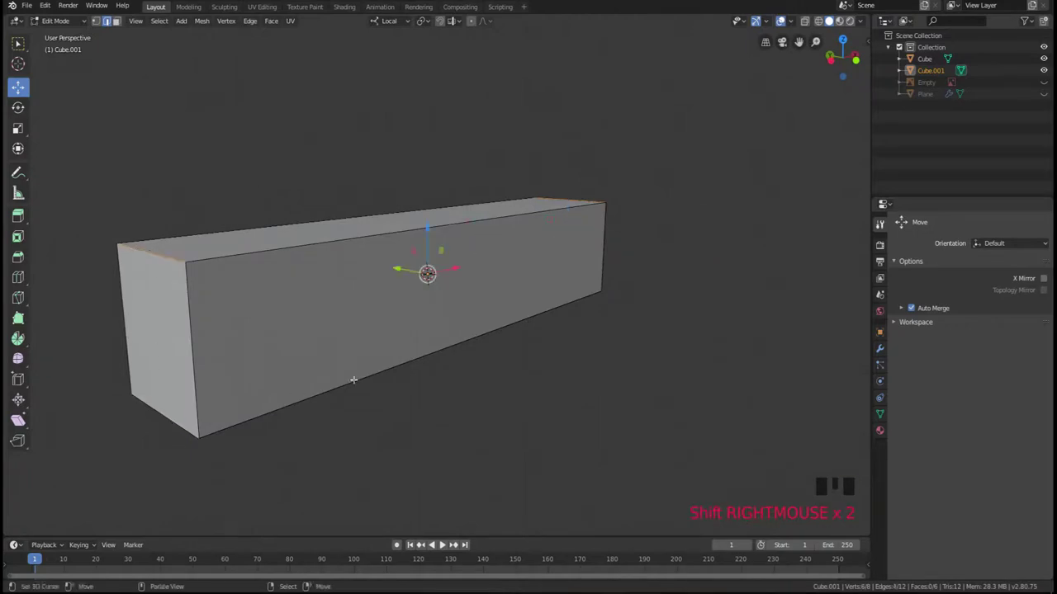
middle_drag(172, 420, 427, 382)
key(ctrl+b)
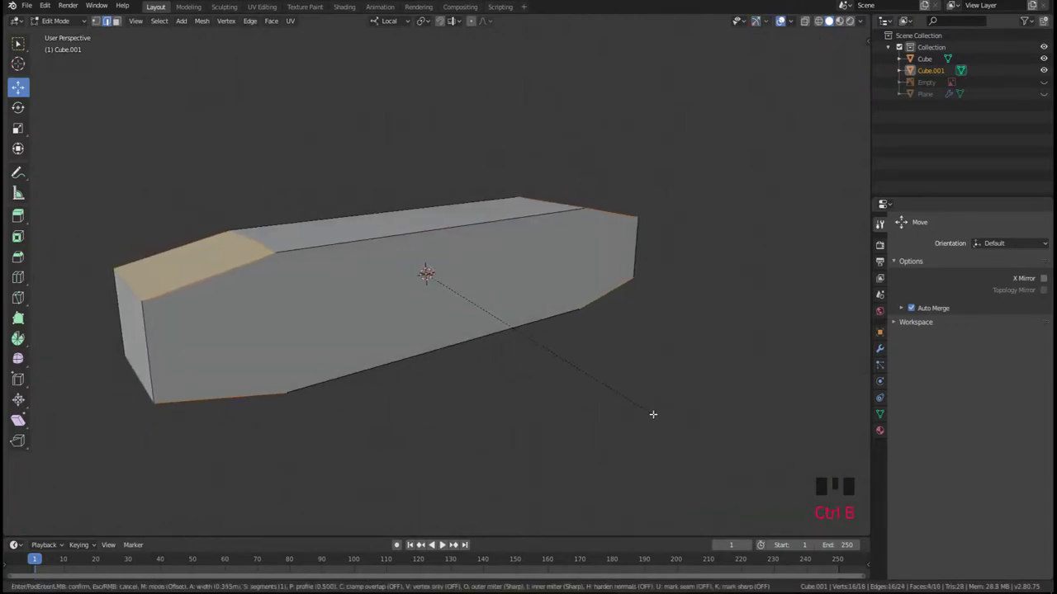
click(611, 421)
middle_drag(231, 314, 447, 224)
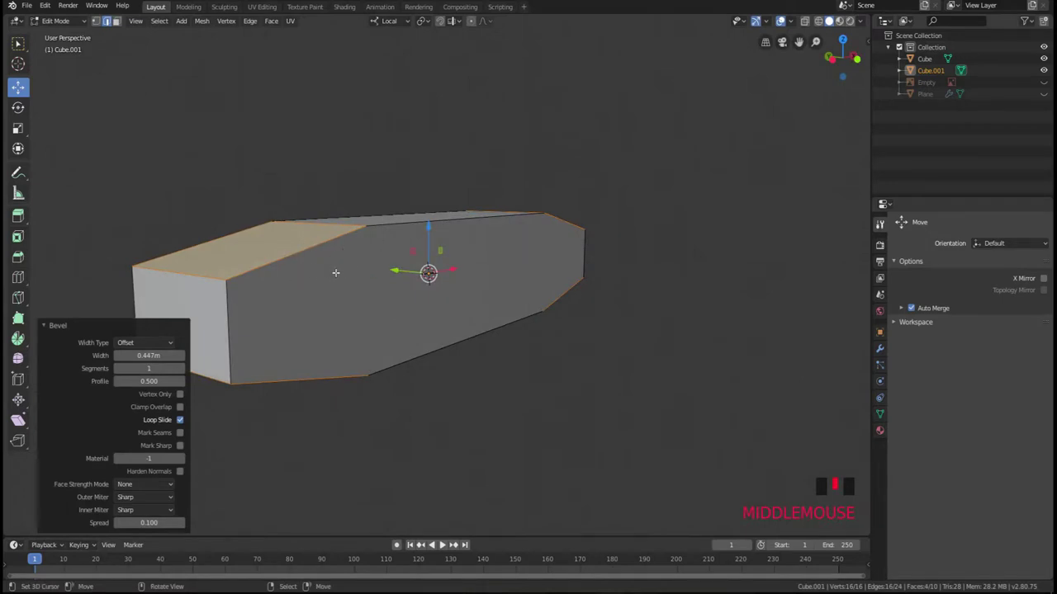
middle_drag(335, 273, 309, 283)
- Undo the bevel and try beveling the same end edges by about 0.657 m with 5 segments
key(ctrl+z)
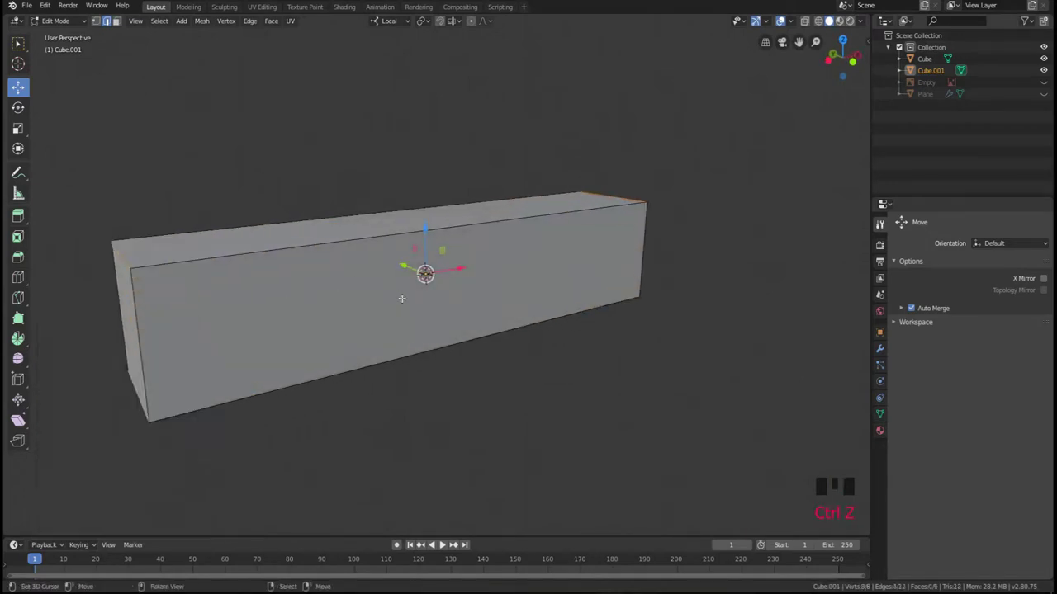
key(ctrl+b)
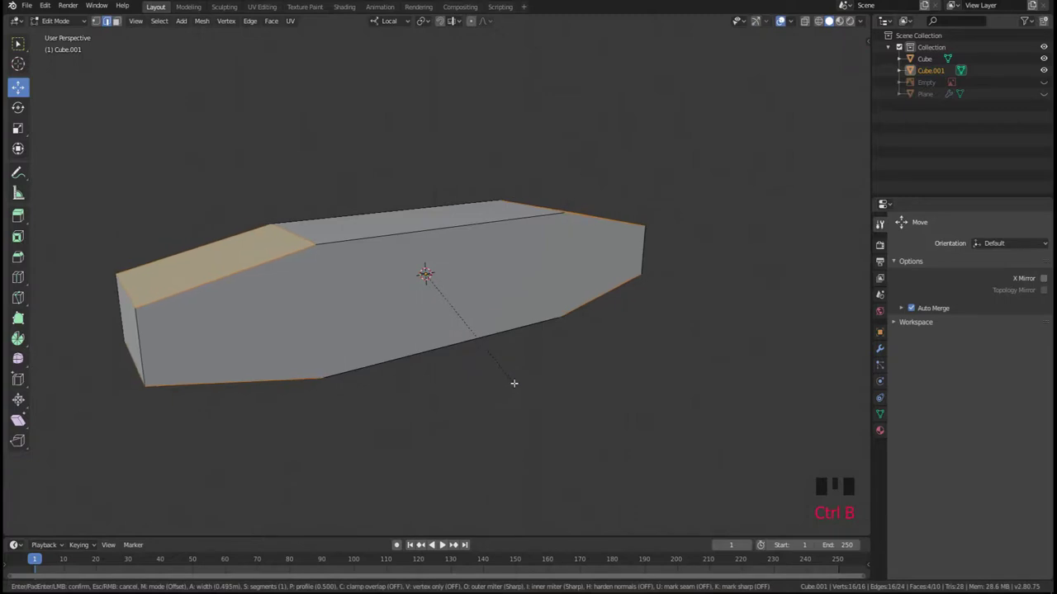
scroll(513, 383, up, 3)
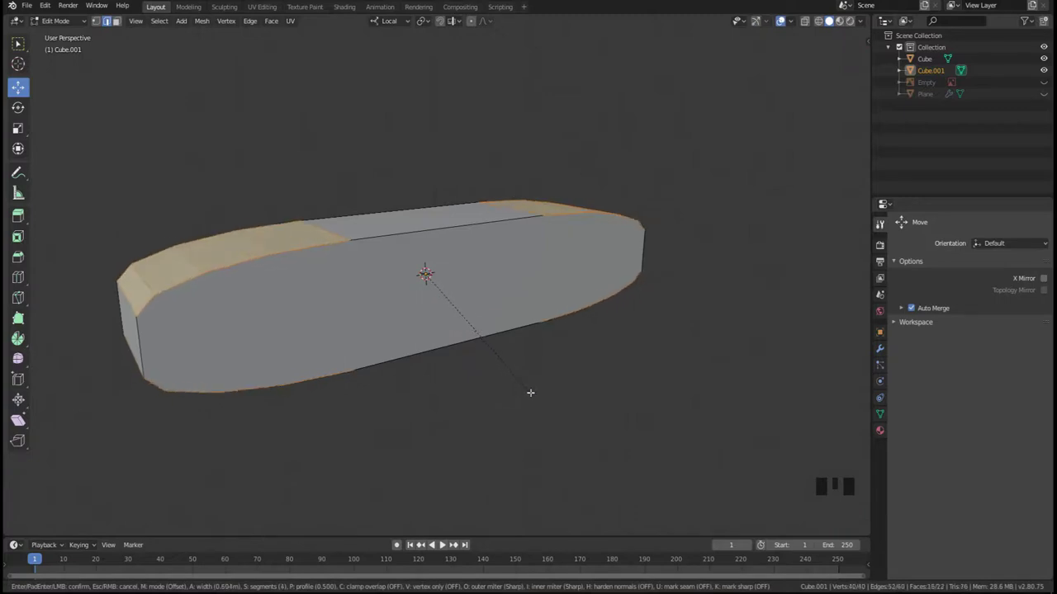
scroll(532, 393, up, 1)
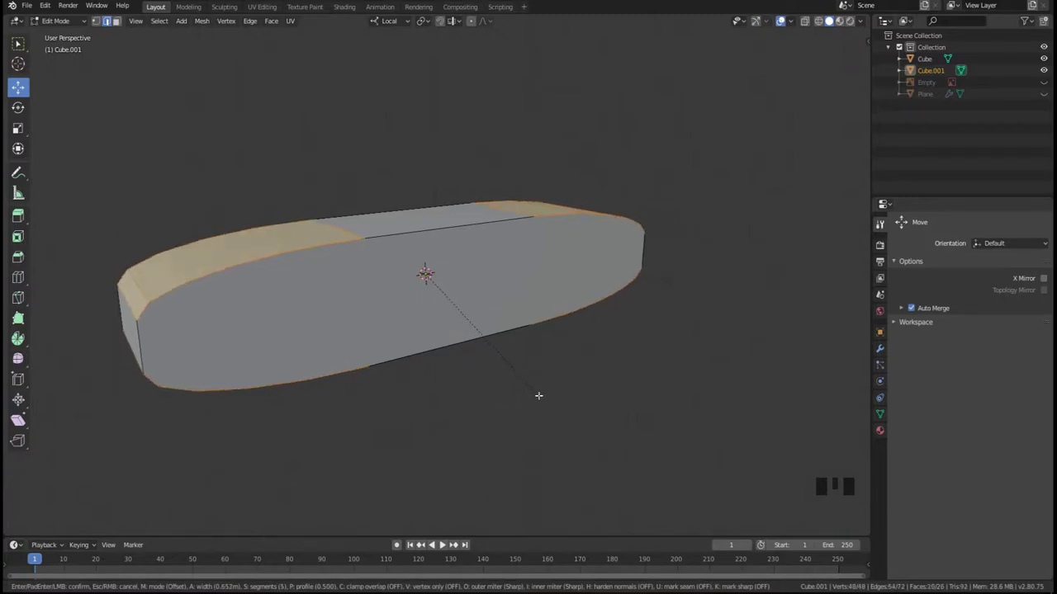
click(540, 395)
middle_drag(377, 401, 320, 425)
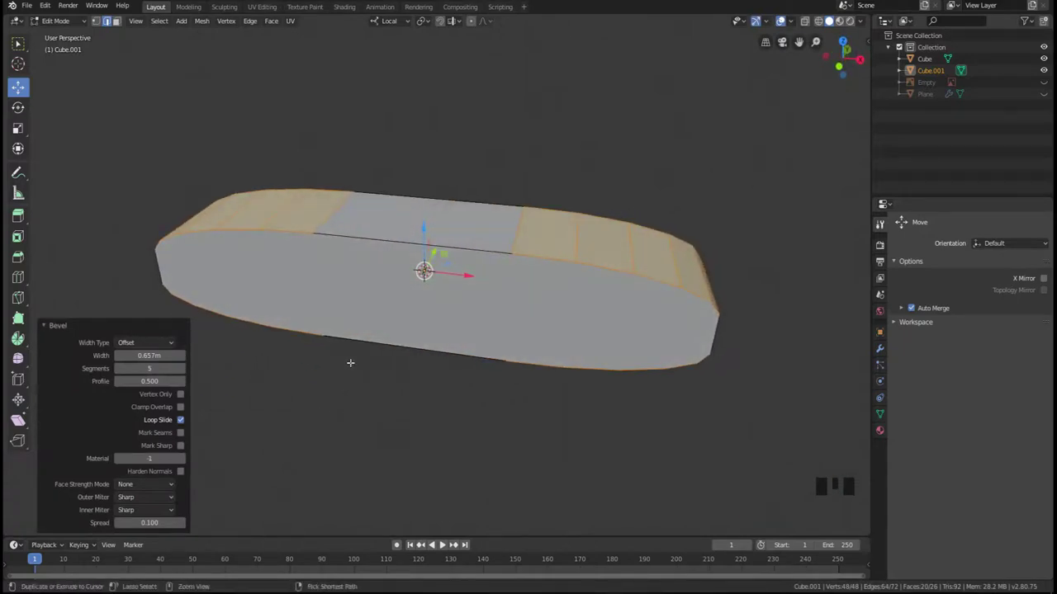
- Undo the 5-segment bevel and apply the test bar's scale in Object Mode
key(ctrl+z)
key(Tab)
middle_drag(331, 368, 280, 316)
key(ctrl+a)
click(242, 341)
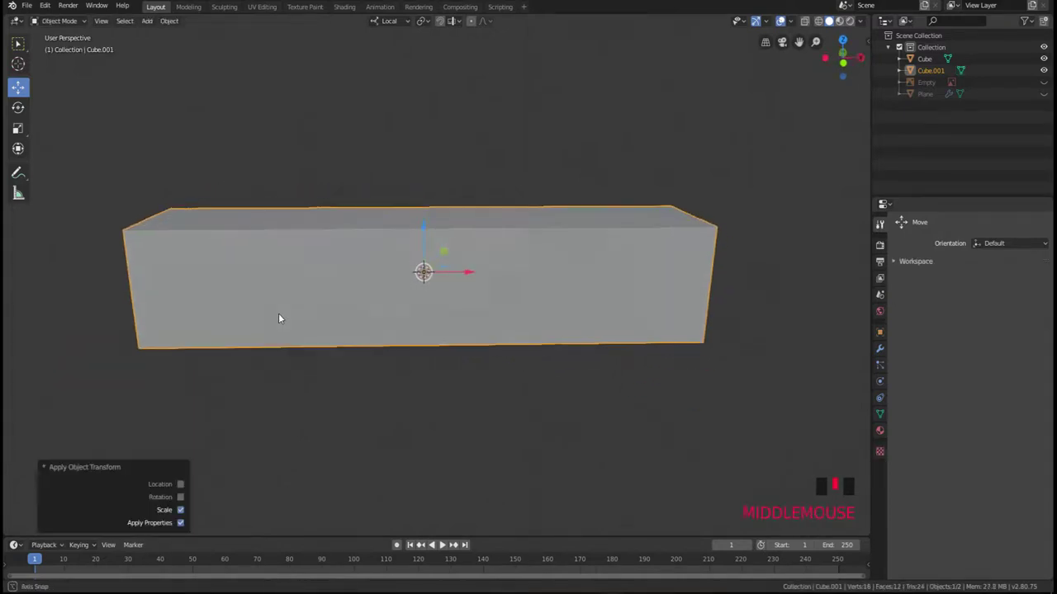
- Bevel the test bar's four end edges by about 0.744 m with 5 segments
key(Tab)
key(ctrl+b)
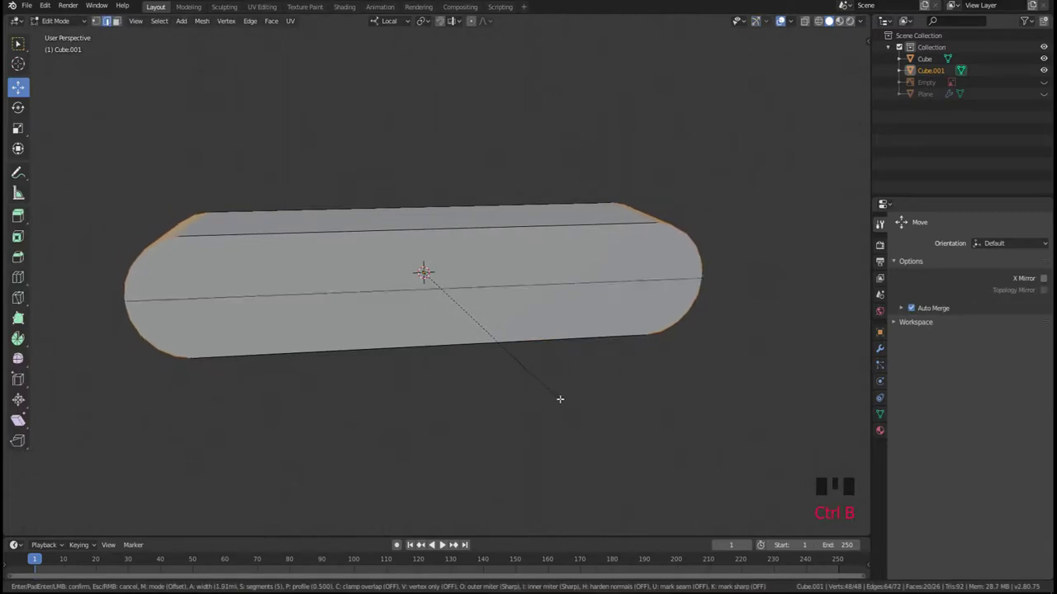
click(540, 397)
mouse_move(145, 282)
middle_down()
mouse_move(194, 266)
mouse_move(165, 255)
mouse_move(143, 297)
middle_up()
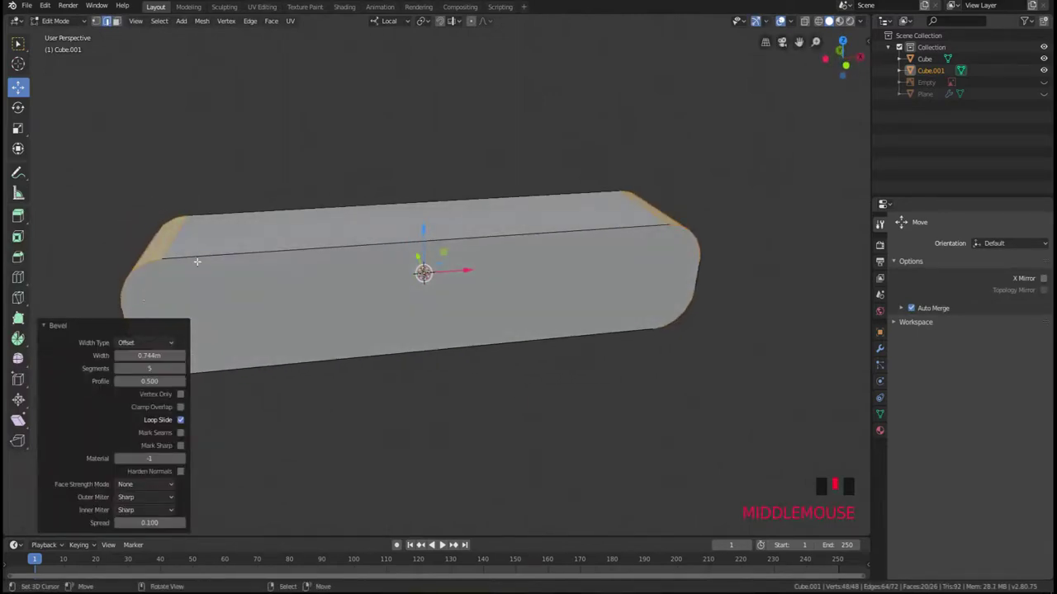
key(Tab)
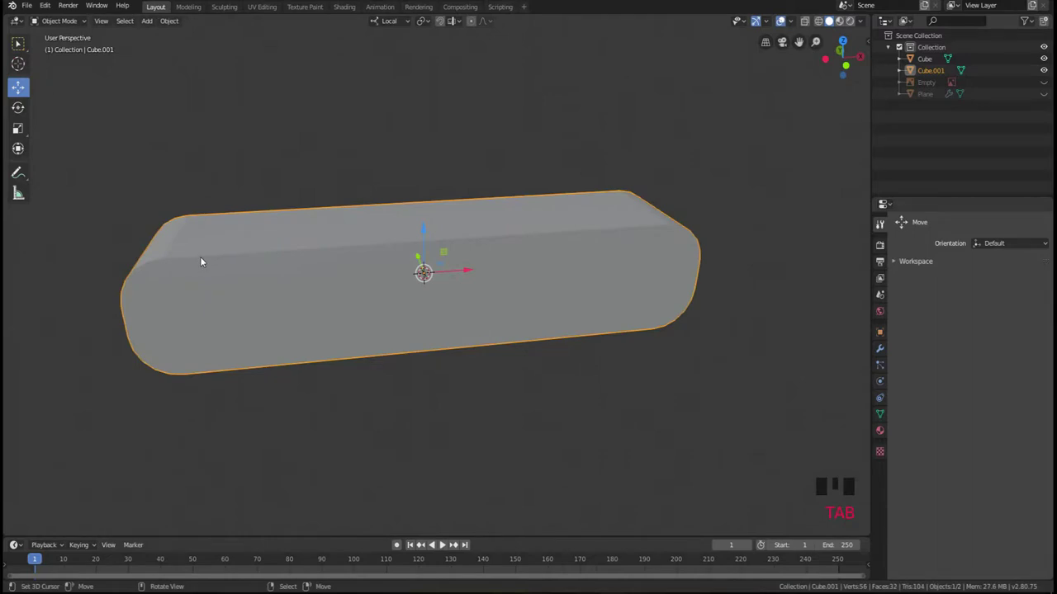
- Delete the test bar, select the original slot bar and frame it in the view
key(Delete)
right_click(450, 271)
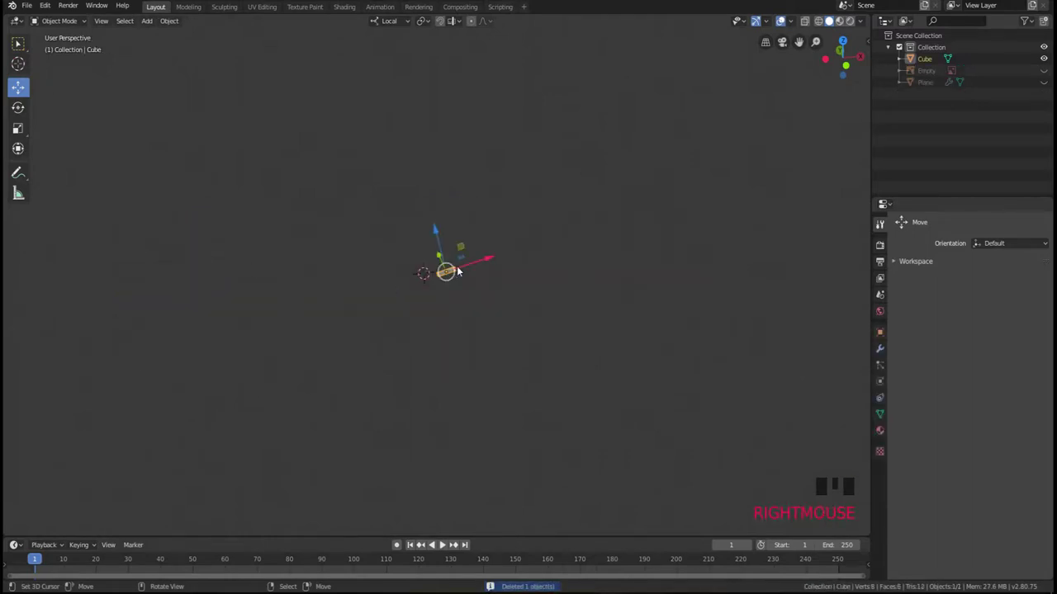
key(KP_Decimal)
key(Tab)
key(KP_Decimal)
key(Tab)
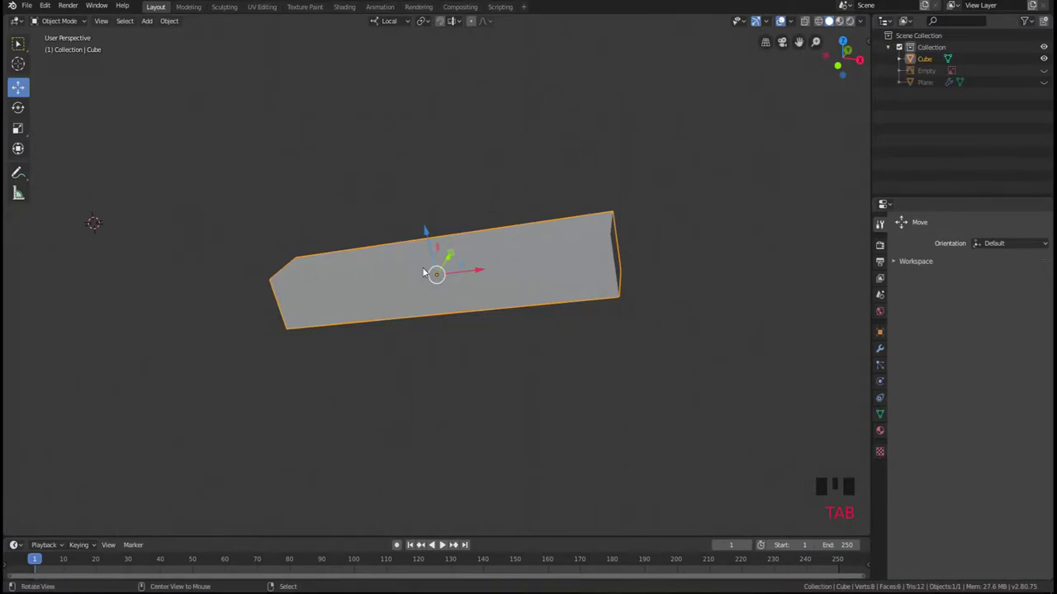
- Reveal the hidden blade and reference image, select only the slot bar, and show it in front wireframe view
key(alt+h)
middle_drag(425, 274, 478, 279)
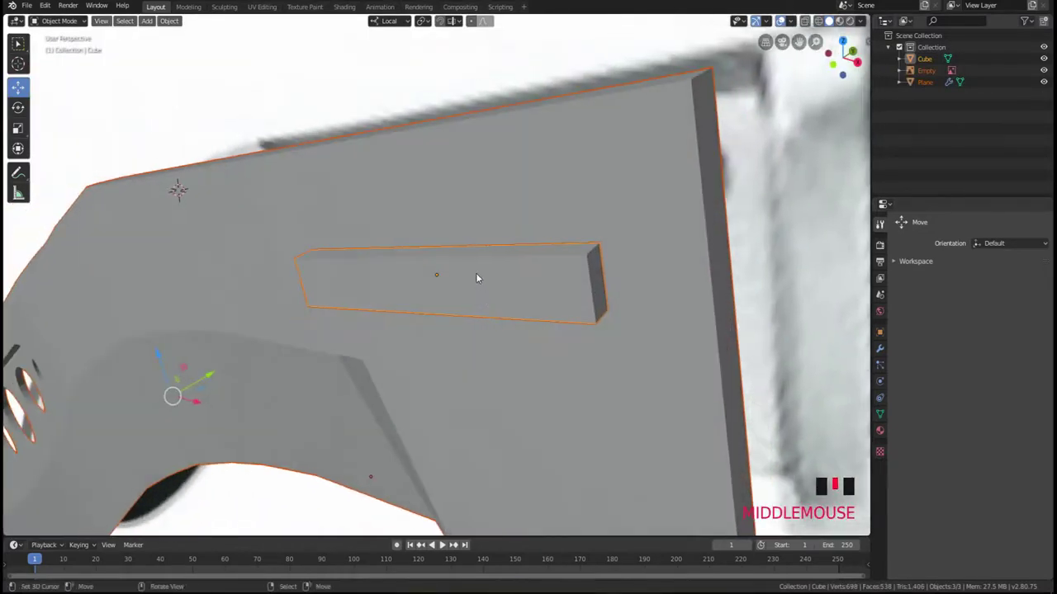
right_click(453, 285)
key(KP_1)
key(z)
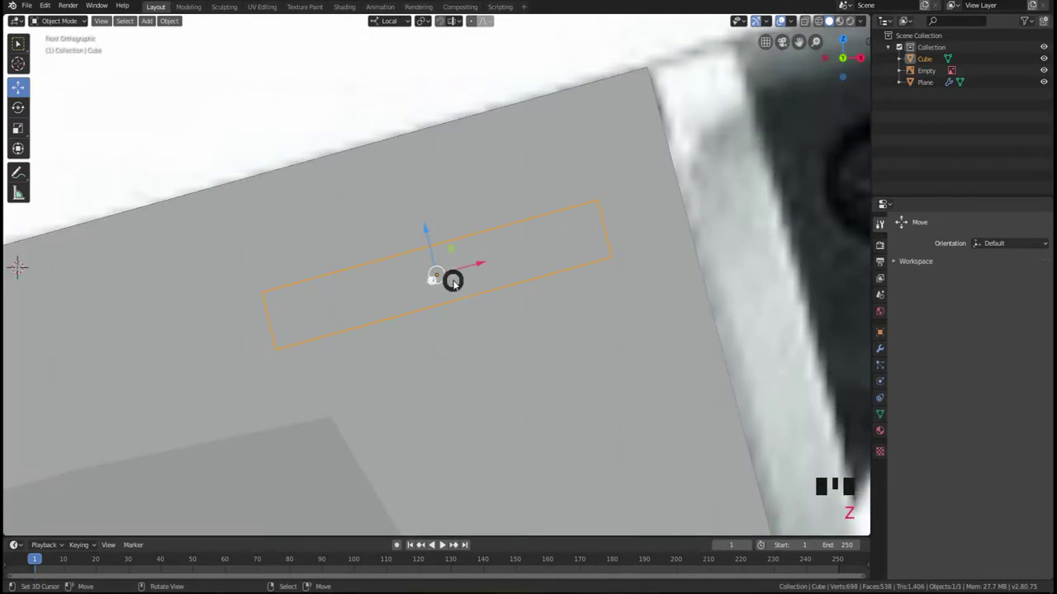
click(490, 277)
- Cancel the bevel on the slot bar and apply the bar's scale in Object Mode
key(Tab)
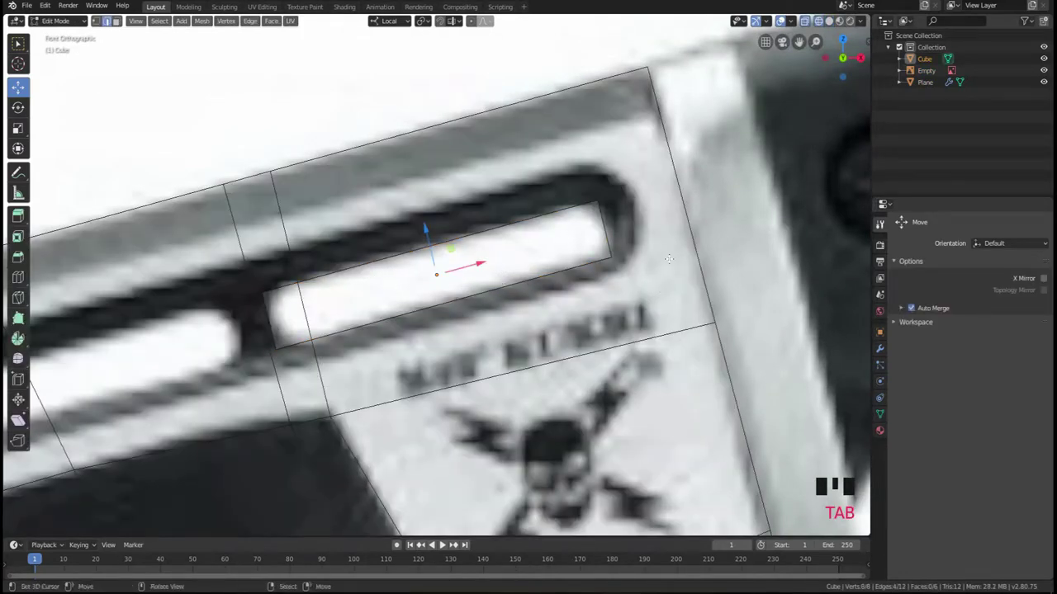
key(ctrl+b)
right_click(706, 275)
key(Tab)
key(ctrl+a)
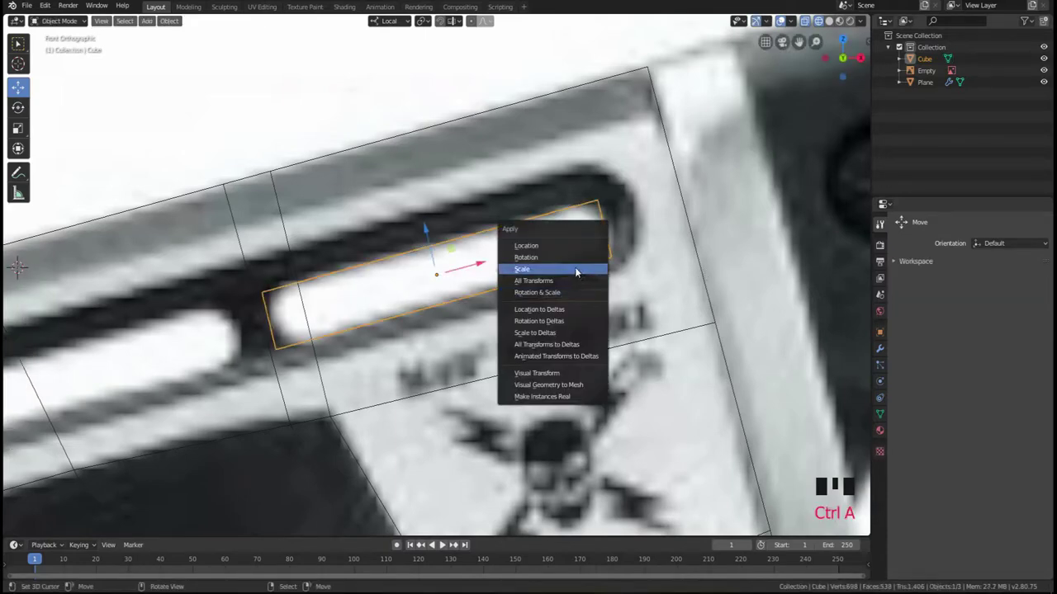
click(576, 270)
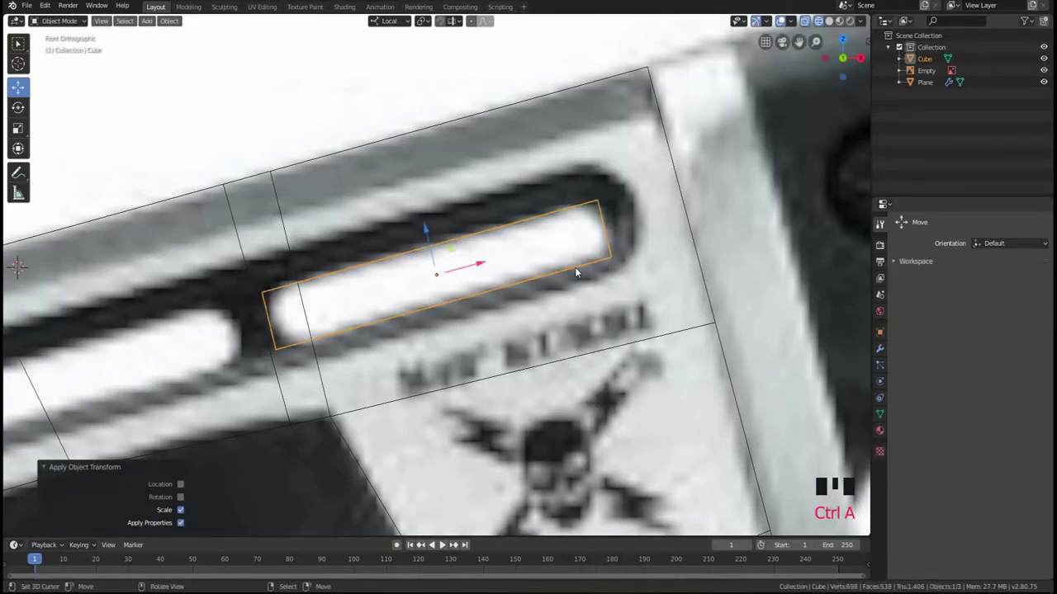
- Bevel the slot bar's four end edges by about 0.0278 m with 4 segments to match the slot's rounded ends
key(Tab)
key(ctrl+b)
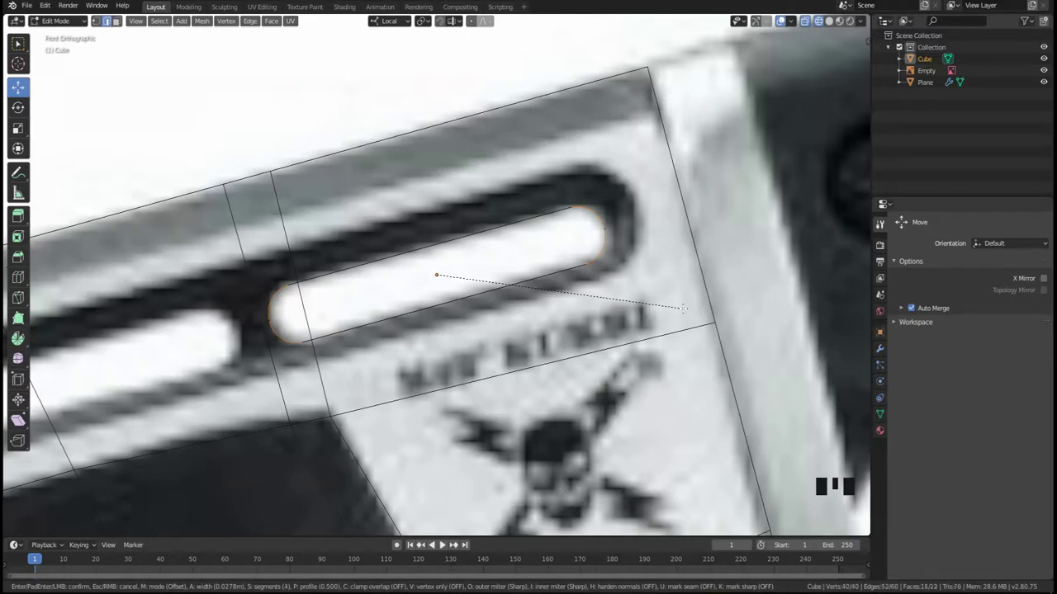
click(684, 308)
key(Tab)
scroll(573, 318, down, 1)
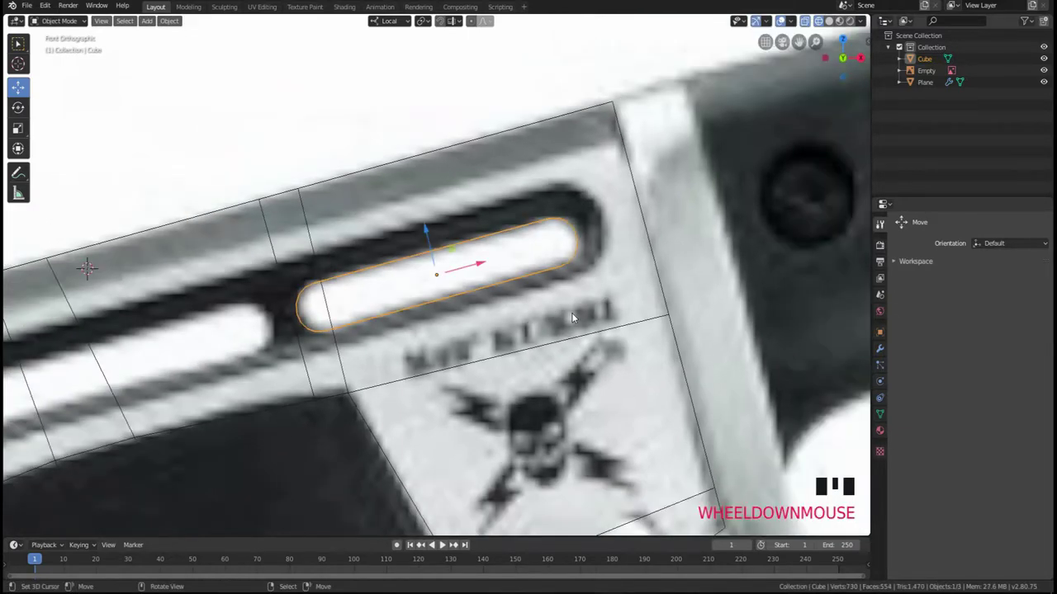
shift+middle_drag(450, 322, 681, 257)
- Duplicate the rounded bar onto the neighbouring slot, about -0.441 m in X and -0.115 m in Z, and scale it 1.336 along local X
key(ctrl+z)
key(shift+d)
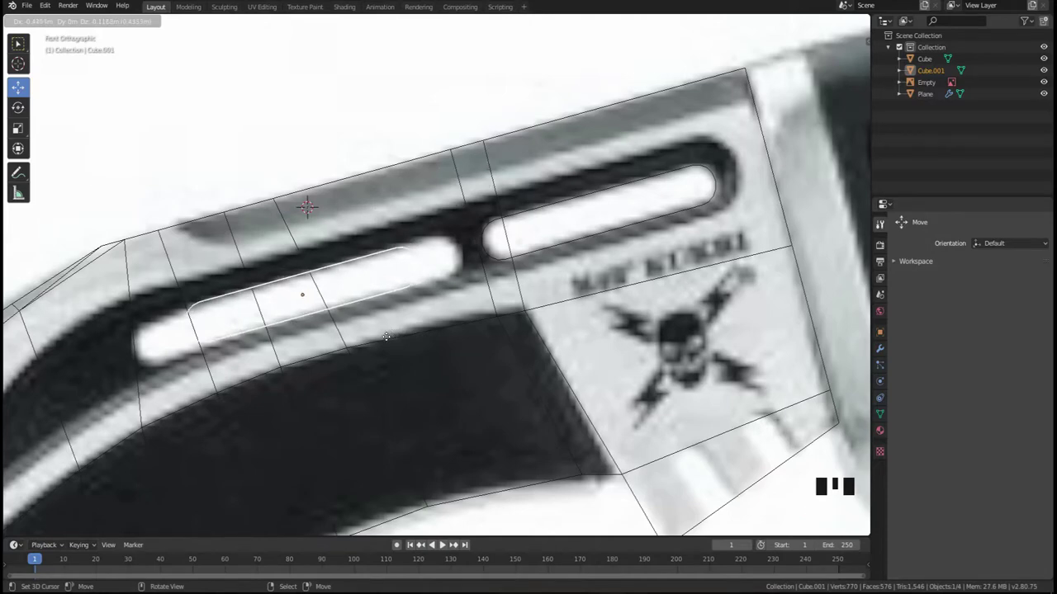
click(387, 338)
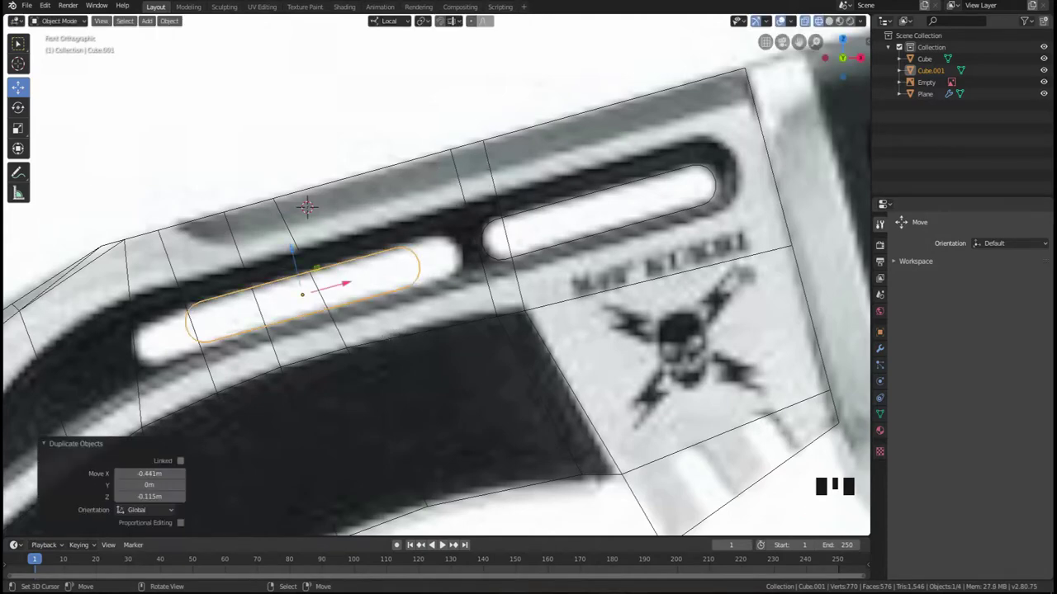
key(s)
key(x)
key(x)
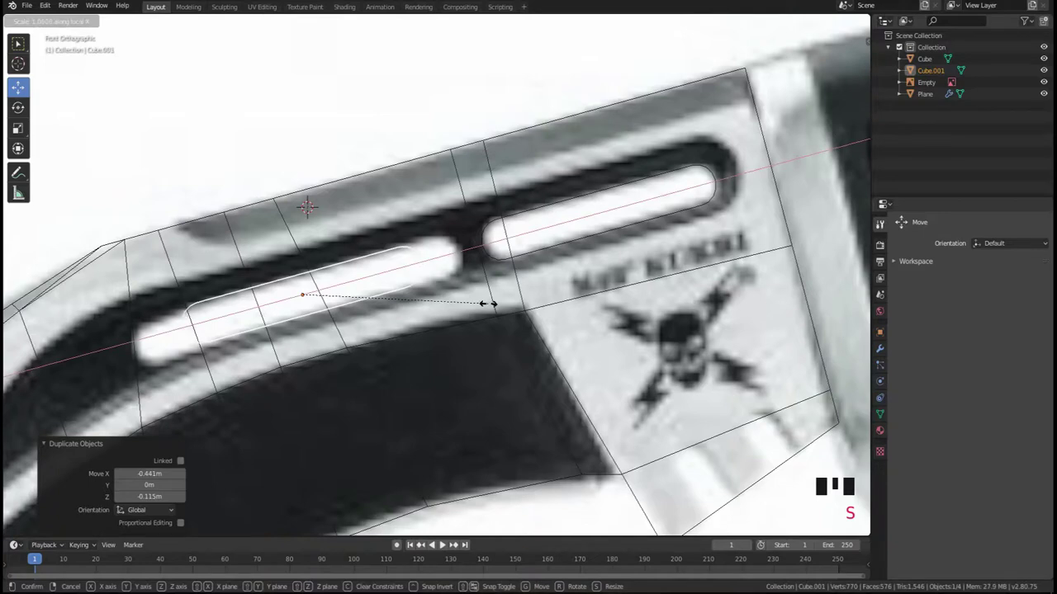
click(545, 299)
- Shift the copied bar about -0.00593 m along its local X and stretch it slightly along that axis to fill the slot
key(g)
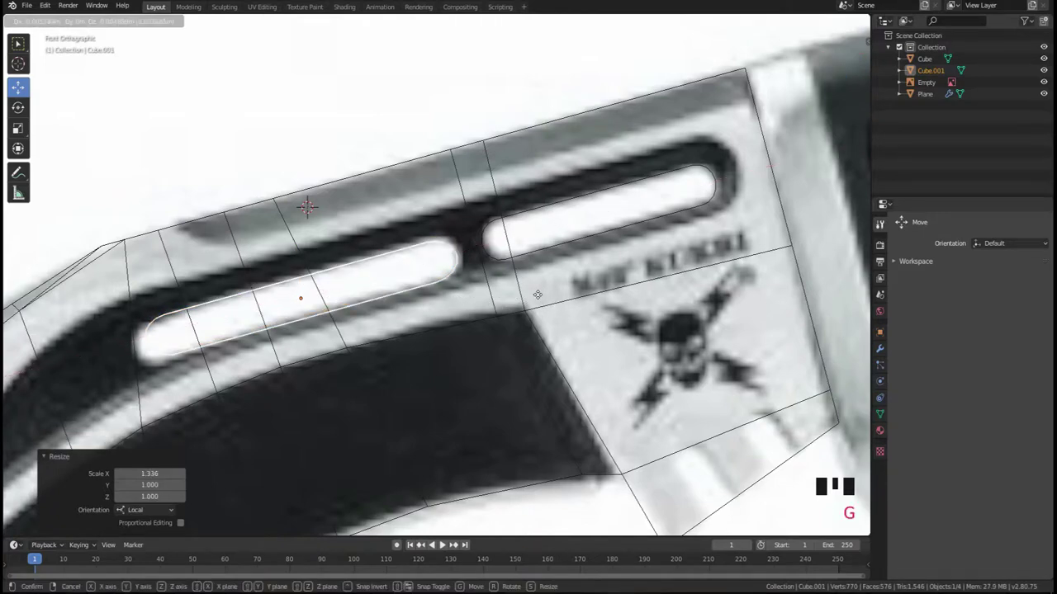
right_click(535, 299)
key(g)
click(343, 286)
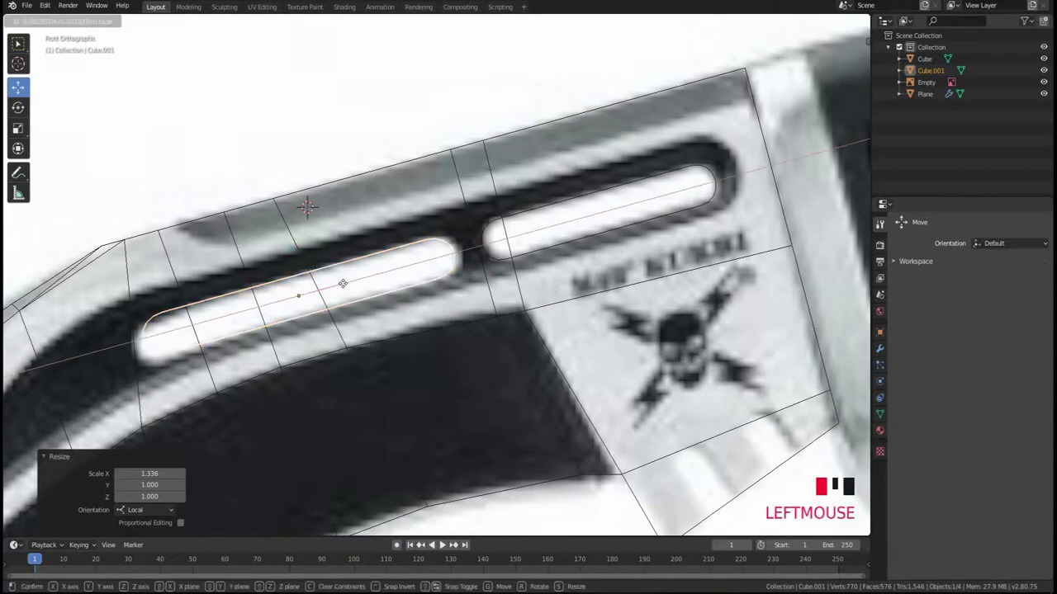
key(r)
right_click(520, 285)
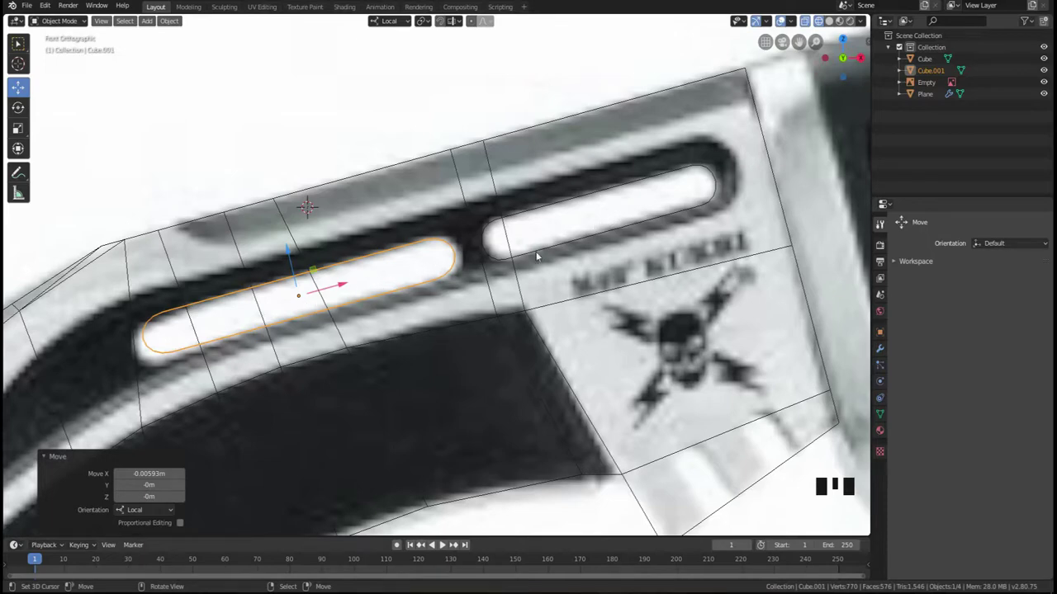
key(s)
key(x)
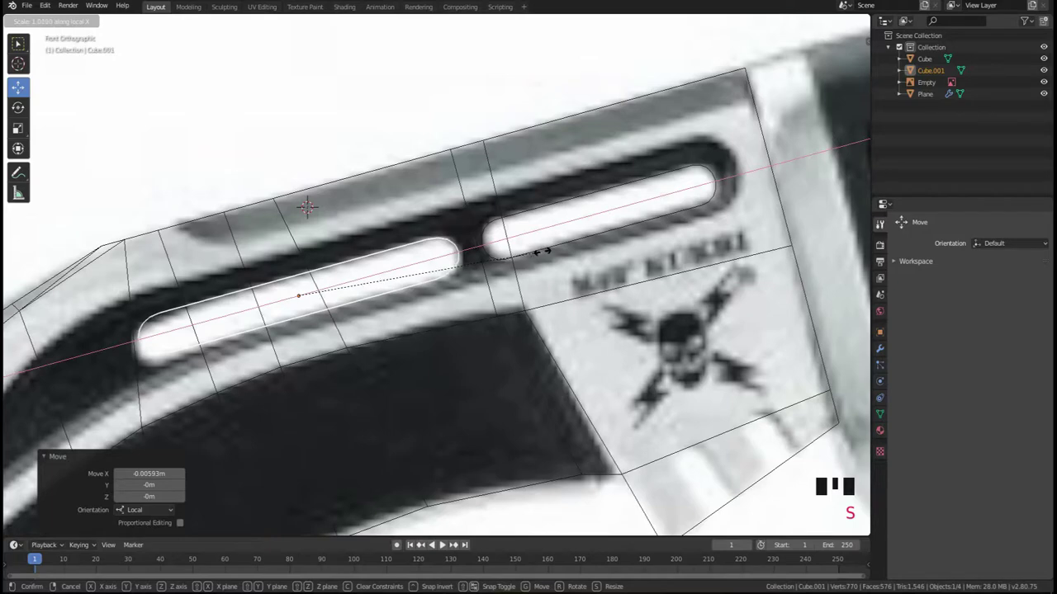
click(544, 252)
scroll(459, 310, down, 4)
key(a)
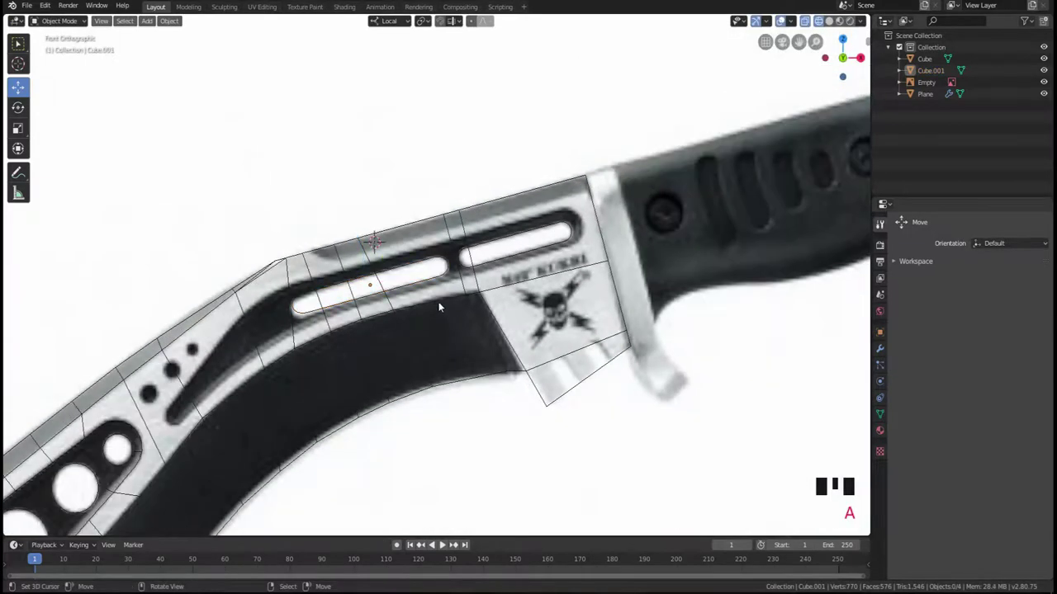
scroll(446, 285, up, 1)
right_click(451, 267)
right_click(451, 267)
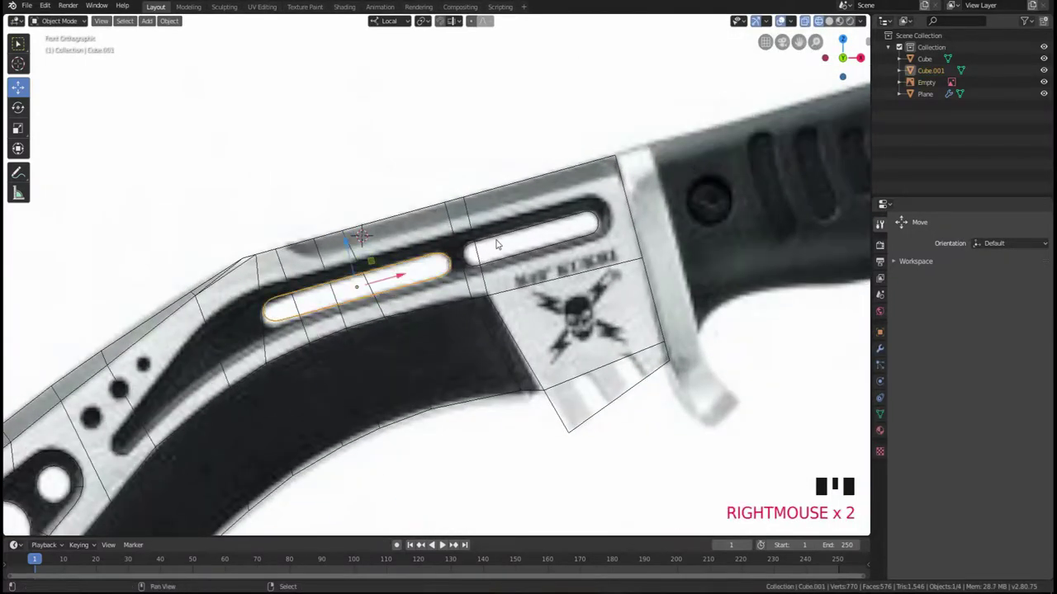
shift+right_click(497, 244)
middle_drag(498, 251, 471, 287)
scroll(471, 287, up, 1)
right_click(493, 245)
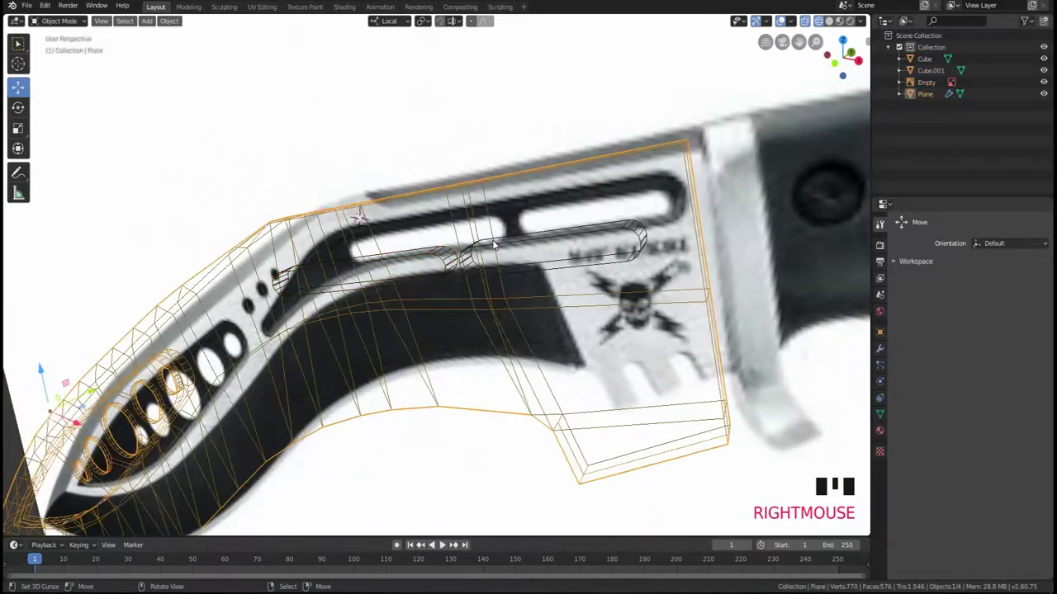
- Select both rounded slot bars, switch to solid shading, and join them into one object
right_click(520, 247)
shift+right_click(434, 263)
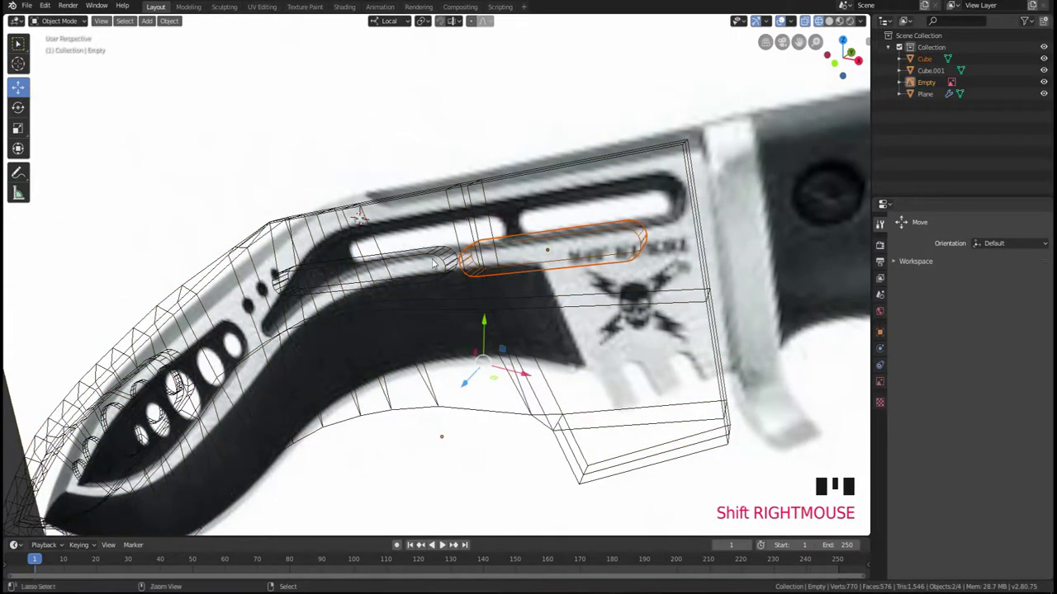
key(ctrl+z)
shift+right_click(433, 262)
mouse_move(433, 262)
middle_down()
mouse_move(429, 297)
mouse_move(419, 295)
mouse_move(408, 328)
mouse_move(421, 258)
mouse_move(424, 278)
mouse_move(482, 222)
middle_up()
key(z)
click(479, 295)
key(ctrl+j)
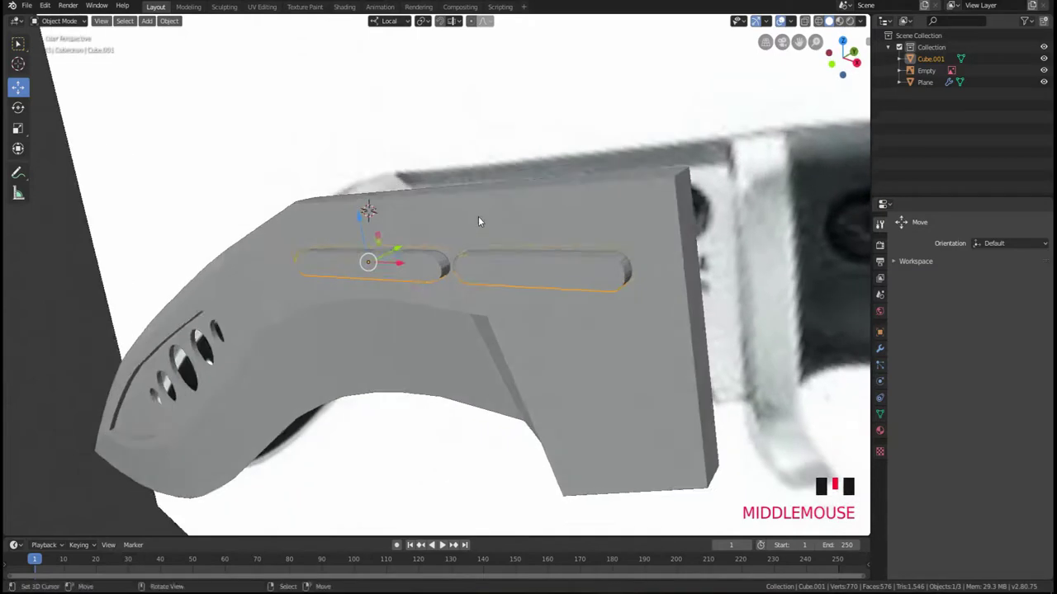
- Add a Boolean Difference modifier to the blade, place it above the Mirror modifier, and choose the joined bars as its cutting object
right_click(484, 222)
click(880, 348)
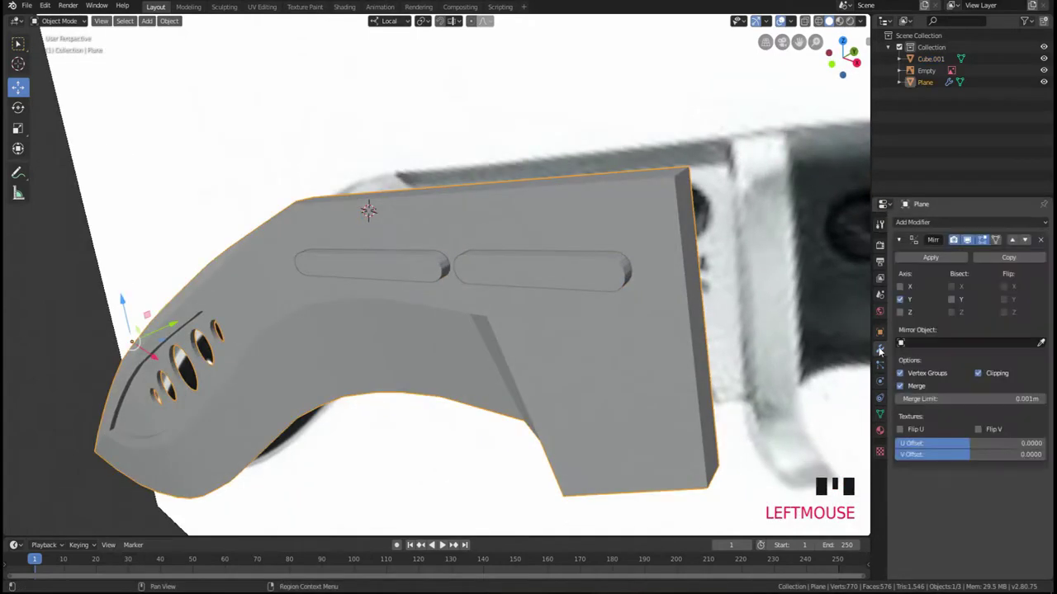
click(936, 223)
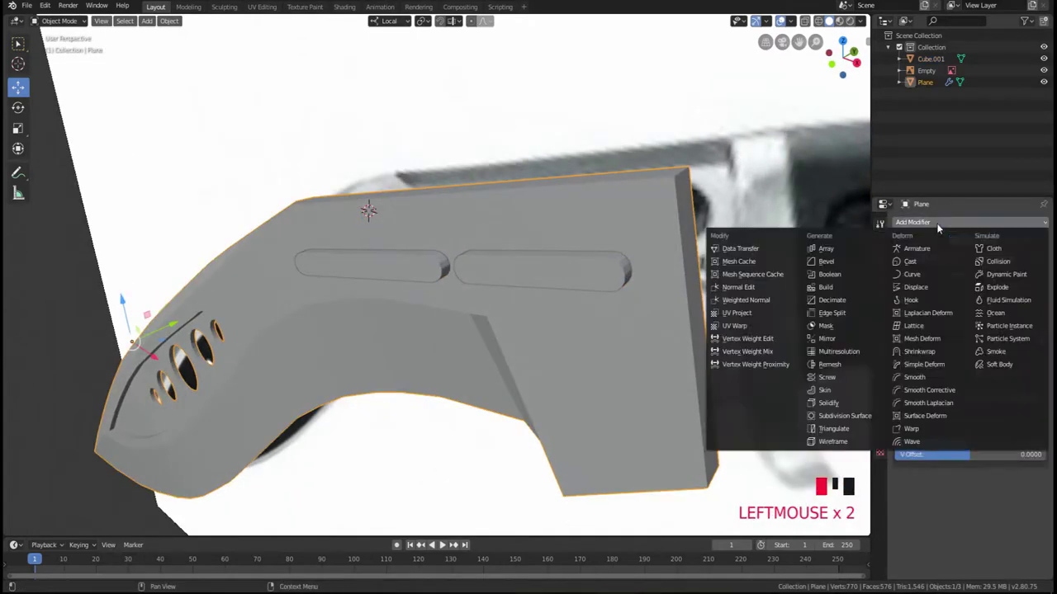
click(847, 273)
click(1012, 483)
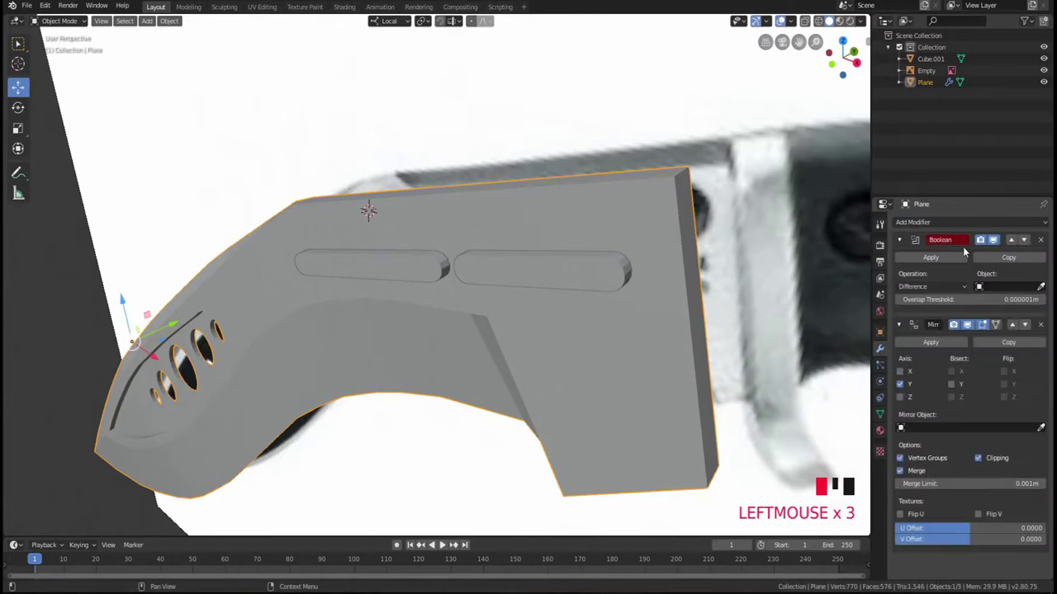
click(1041, 286)
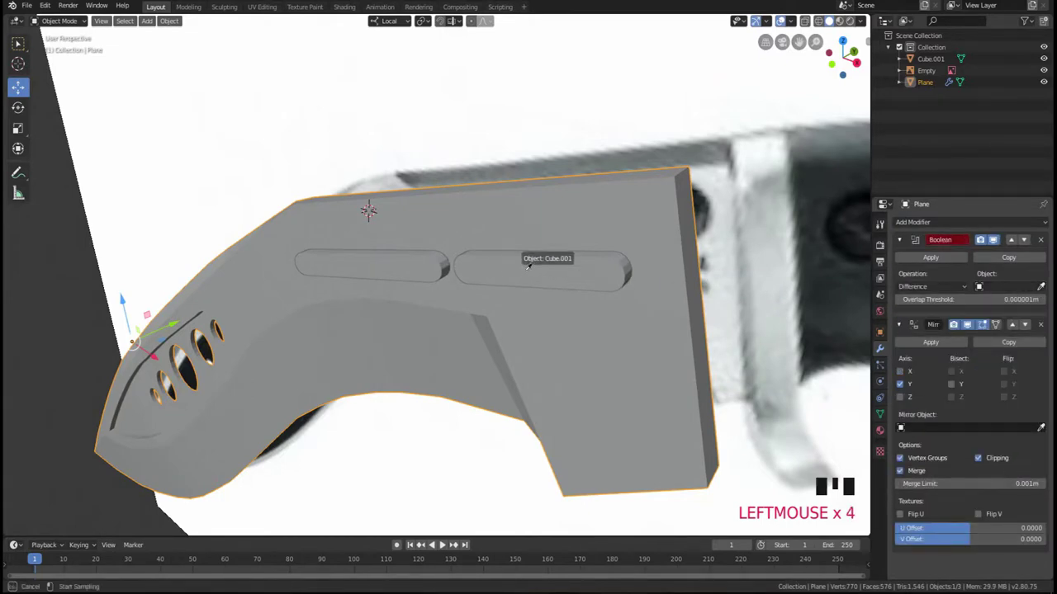
click(496, 269)
- Hide the joined slot bars to inspect the cut from an angle and undo the hiding
mouse_move(496, 268)
middle_down()
mouse_move(579, 301)
mouse_move(507, 286)
middle_up()
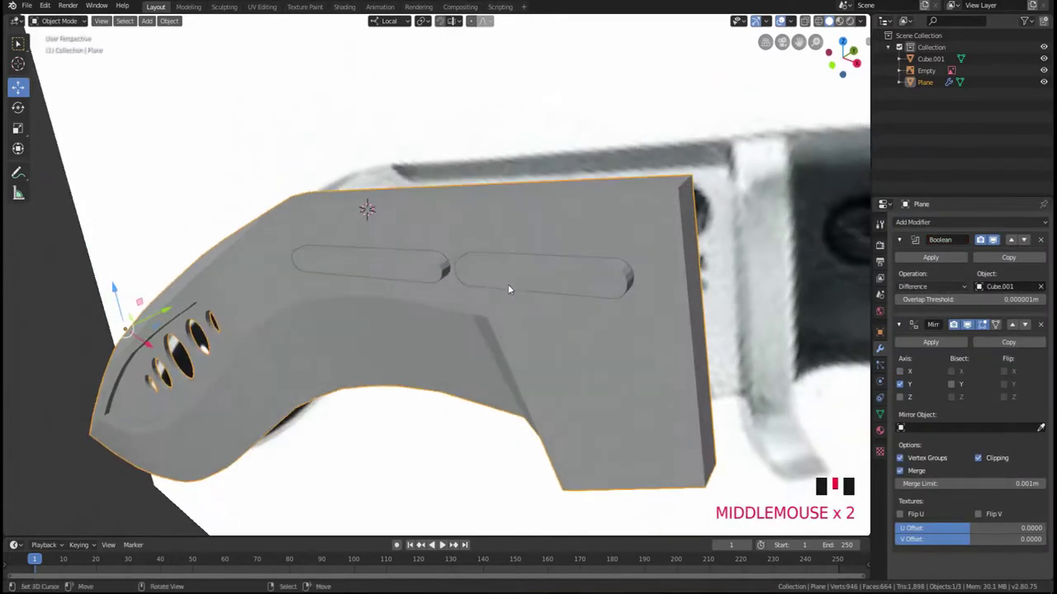
right_click(507, 285)
key(h)
middle_drag(483, 324, 449, 334)
key(ctrl+z)
- Scale the joined slot bars by 2.568 along Y so that they extend further through the blade
right_click(476, 300)
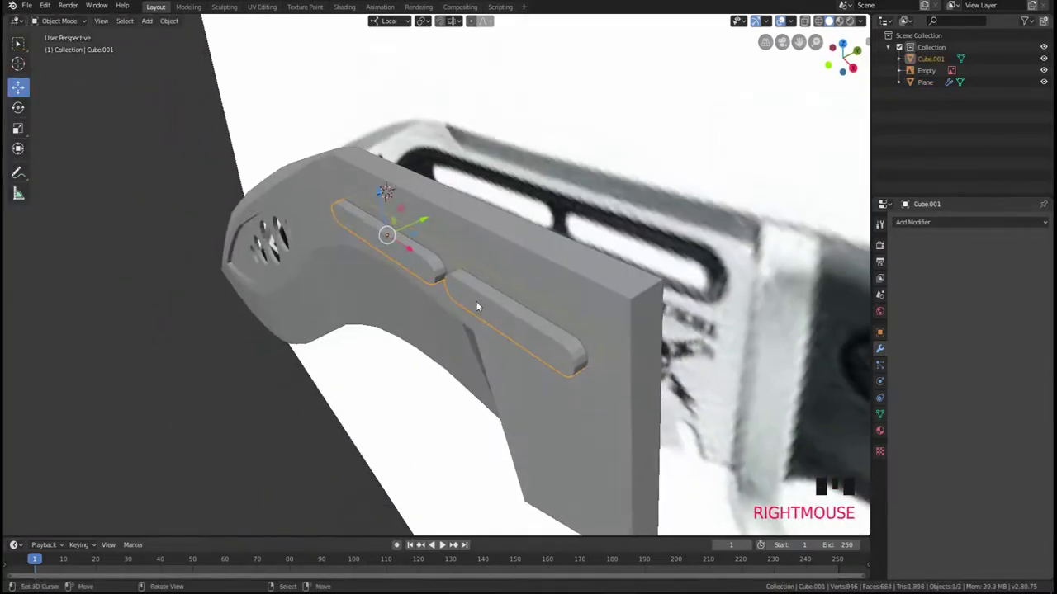
middle_drag(476, 300, 508, 308)
key(s)
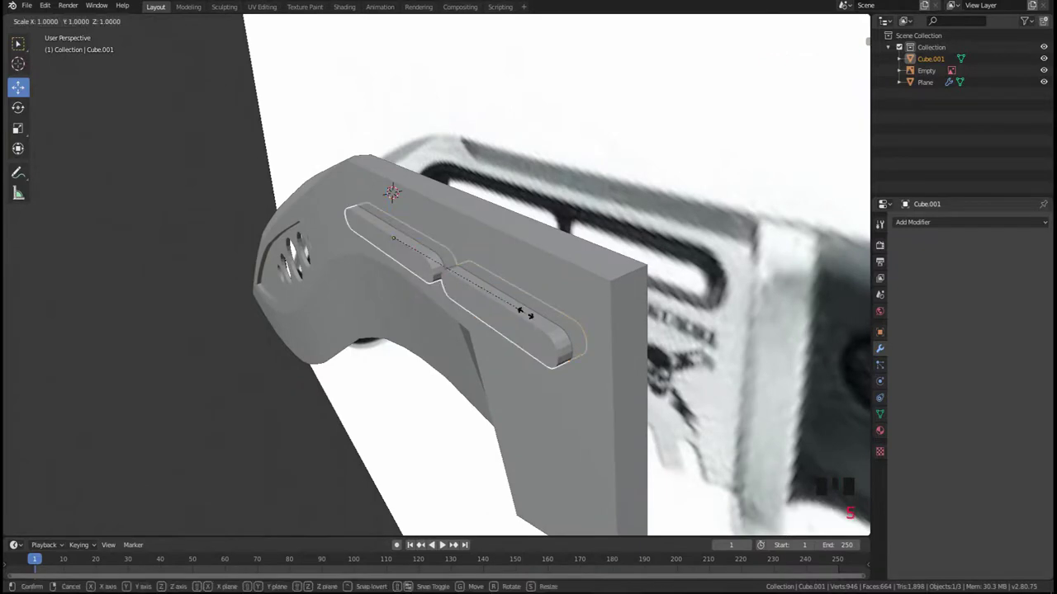
key(y)
key(y)
click(738, 424)
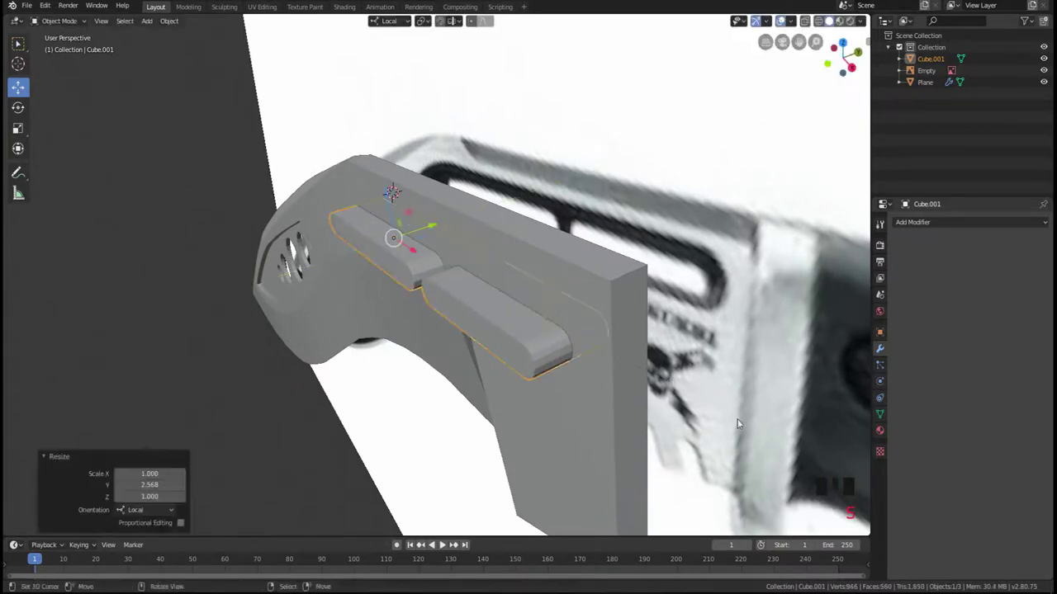
- Hide the joined slot bars and inspect the two cut slots from several angles
middle_drag(738, 424, 648, 397)
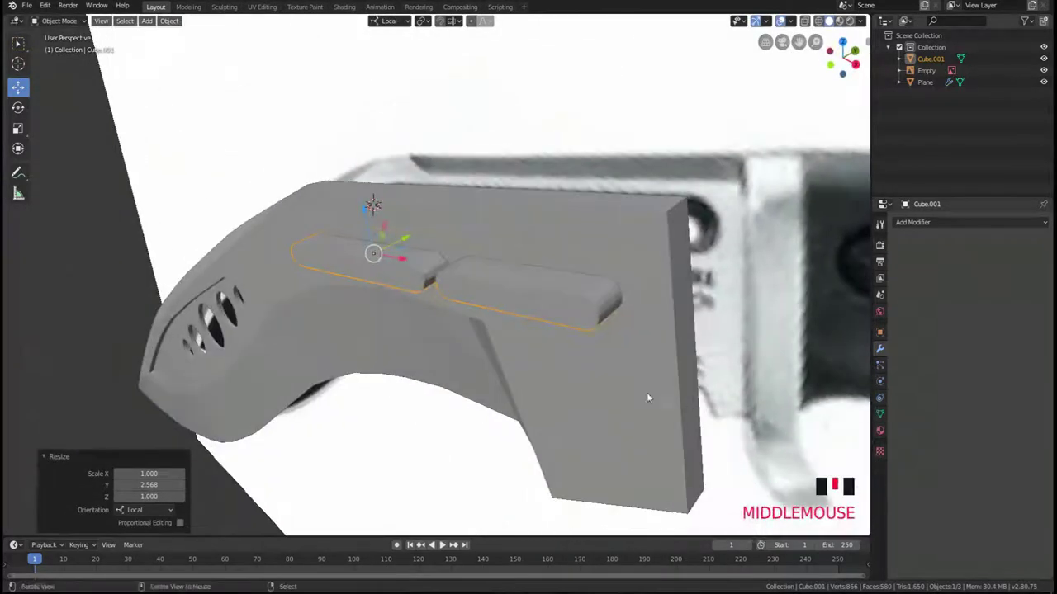
right_click(529, 297)
key(h)
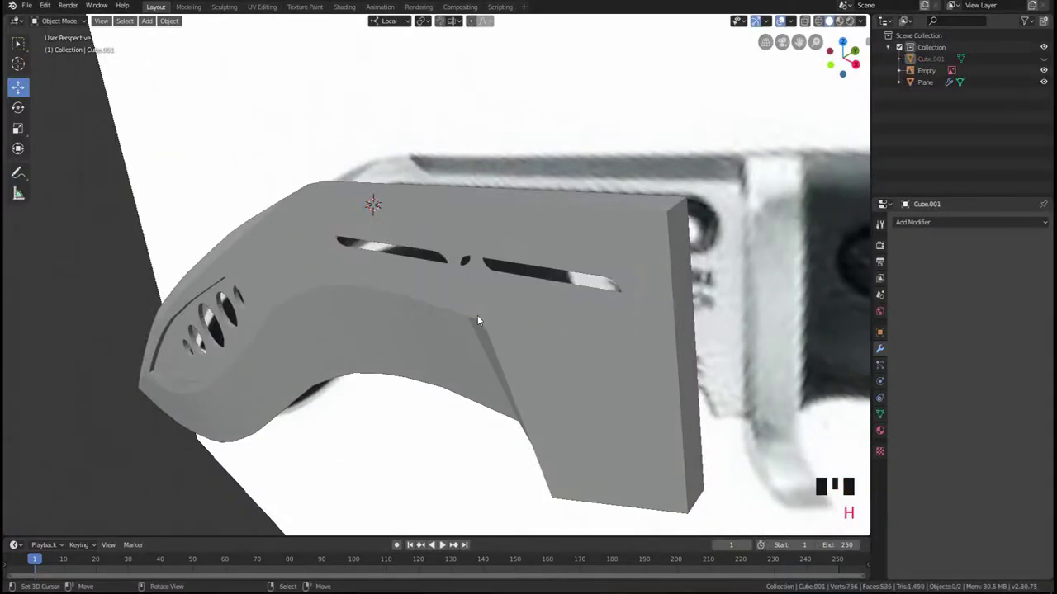
middle_drag(477, 314, 435, 323)
scroll(479, 296, up, 3)
key(KP_5)
scroll(477, 298, down, 4)
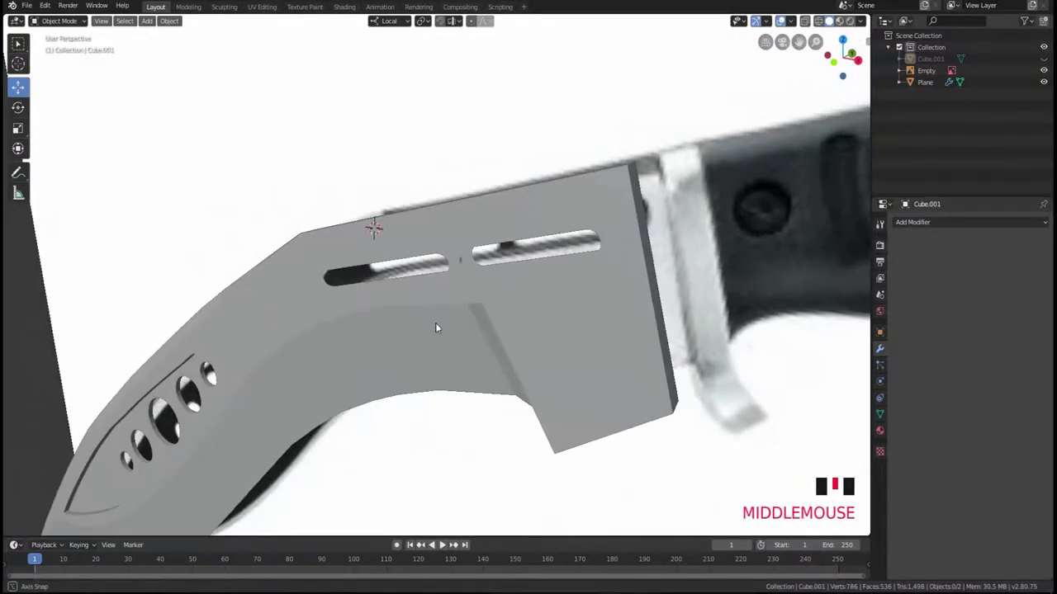
- Apply the blade's Boolean modifier, then unhide the joined slot bars and delete them
right_click(450, 257)
middle_drag(451, 257, 927, 272)
click(930, 258)
key(alt+h)
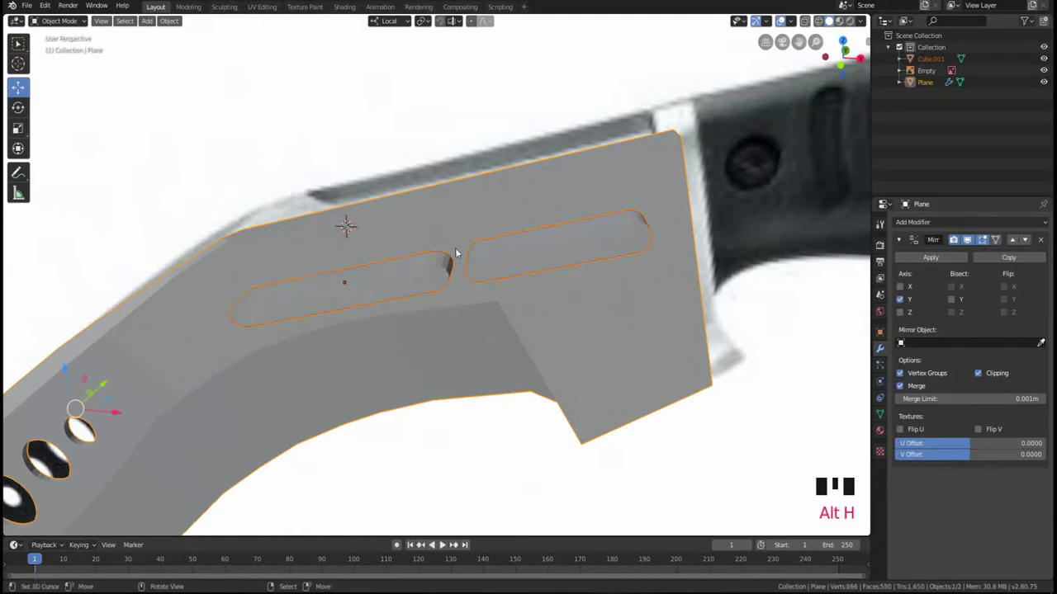
right_click(538, 264)
key(Delete)
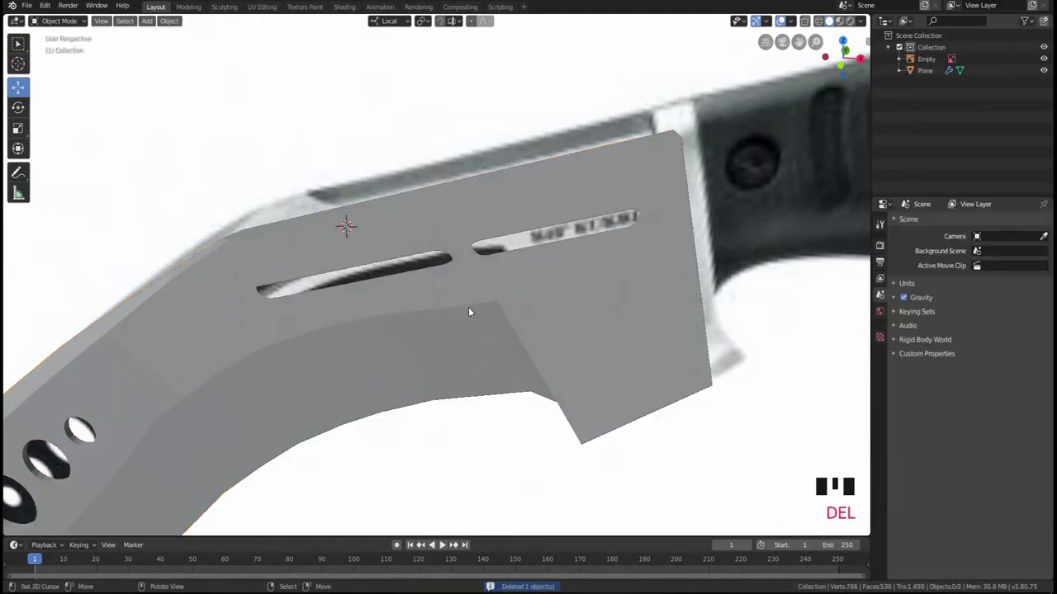
- Compare the two cut slots with the reference image in front-view wireframe and inspect the blade in solid shading
key(KP_1)
scroll(467, 297, up, 2)
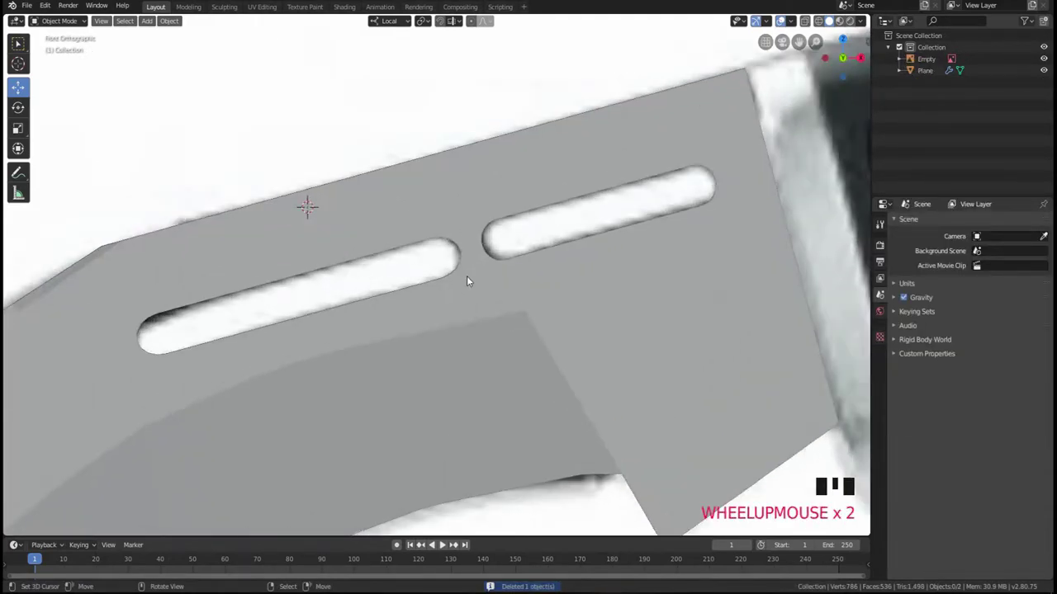
key(z)
click(371, 277)
scroll(401, 314, down, 2)
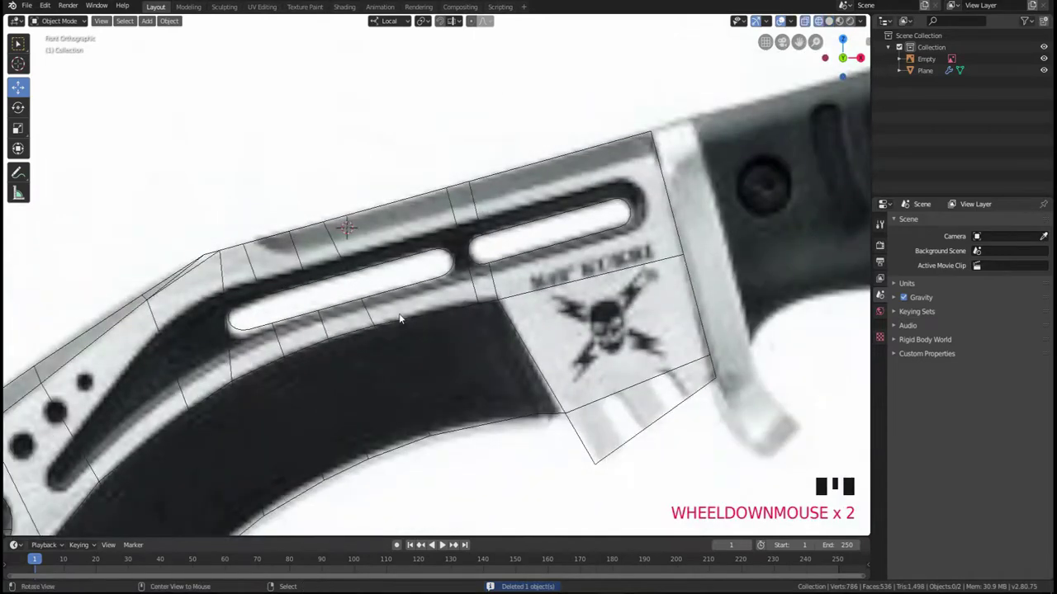
right_click(496, 273)
scroll(496, 272, up, 2)
right_click(477, 221)
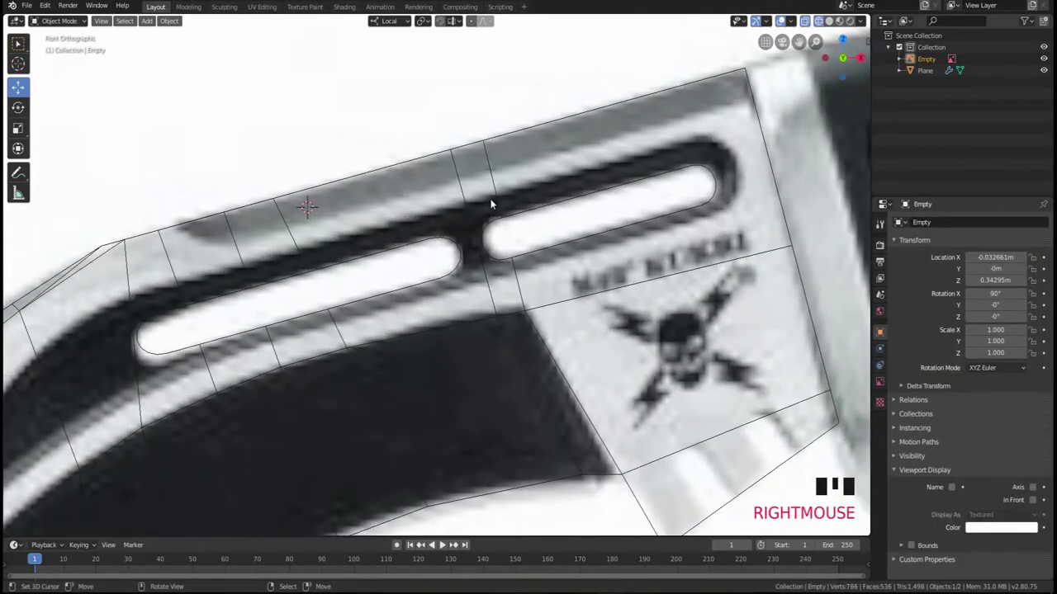
scroll(491, 204, down, 3)
middle_drag(490, 217, 488, 283)
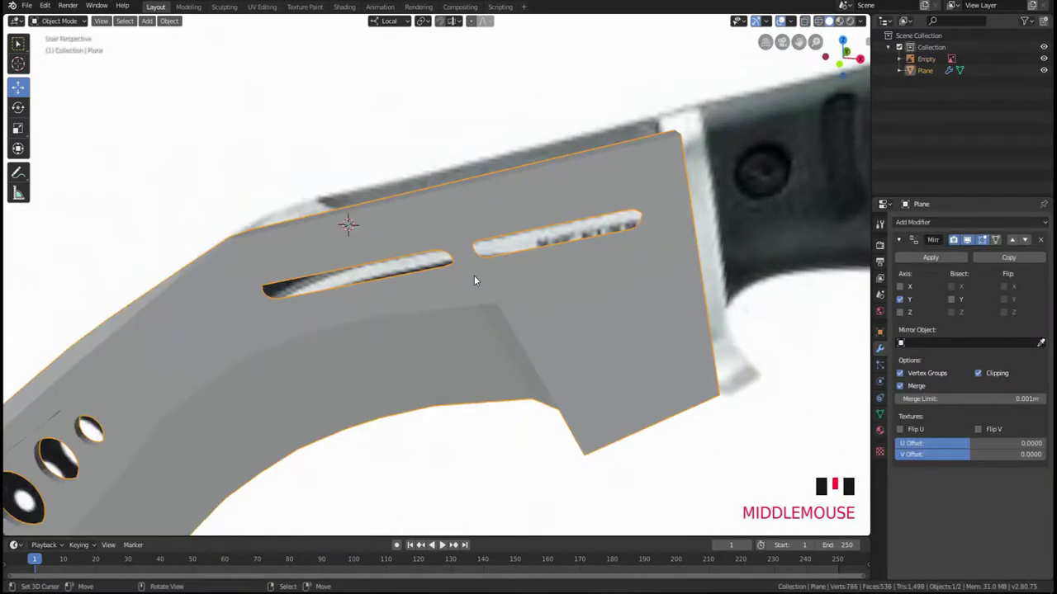
- In Edit Mode, merge at center the two nearly overlapping vertices on the blade-side end of the slot nearest the handle
key(Tab)
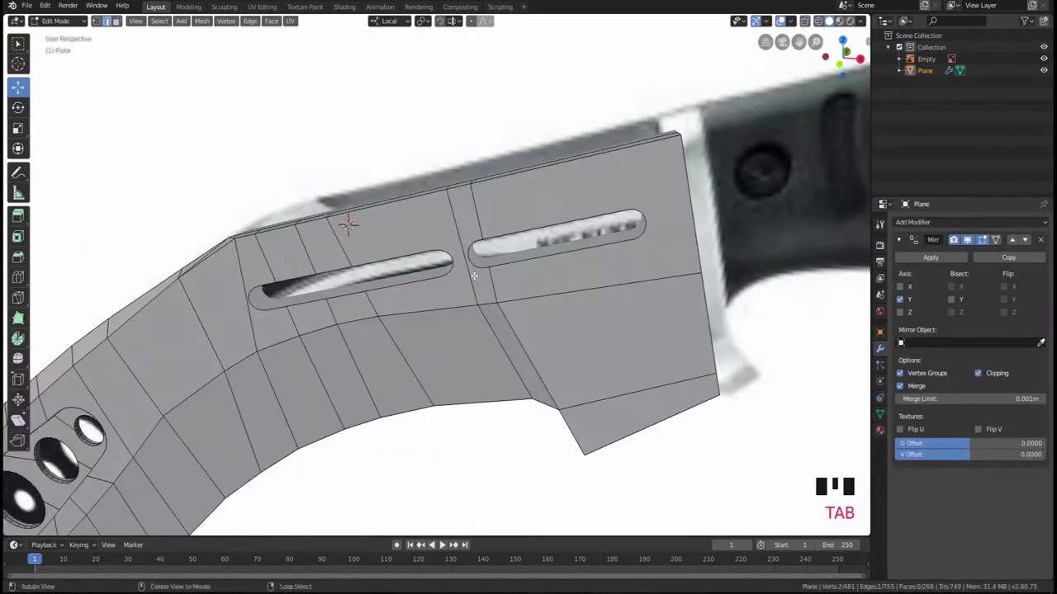
middle_drag(473, 275, 479, 230)
key(1)
scroll(496, 247, up, 3)
scroll(472, 275, up, 4)
shift+right_click(477, 225)
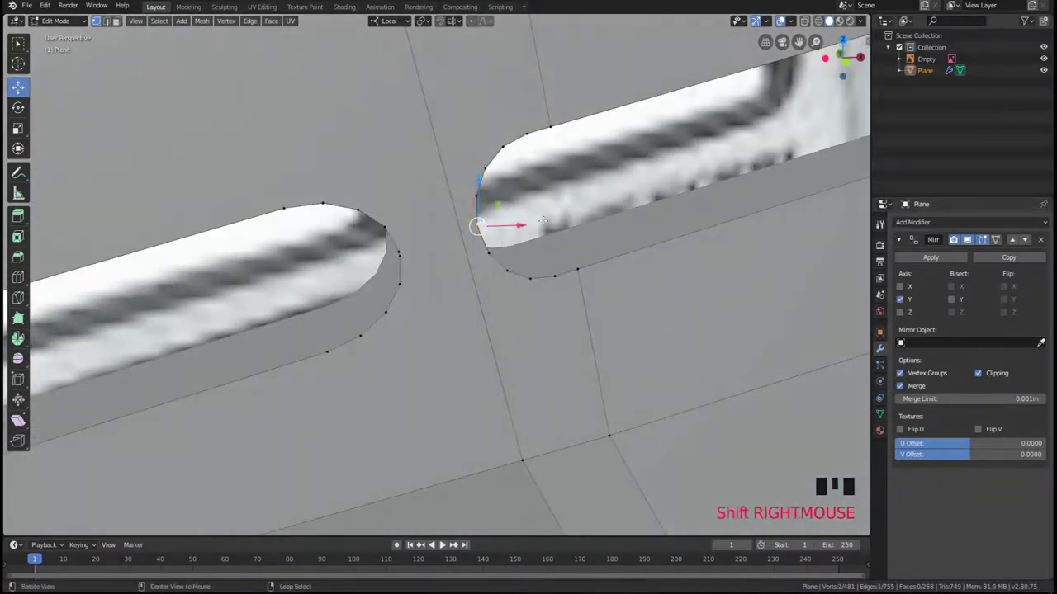
key(alt+m)
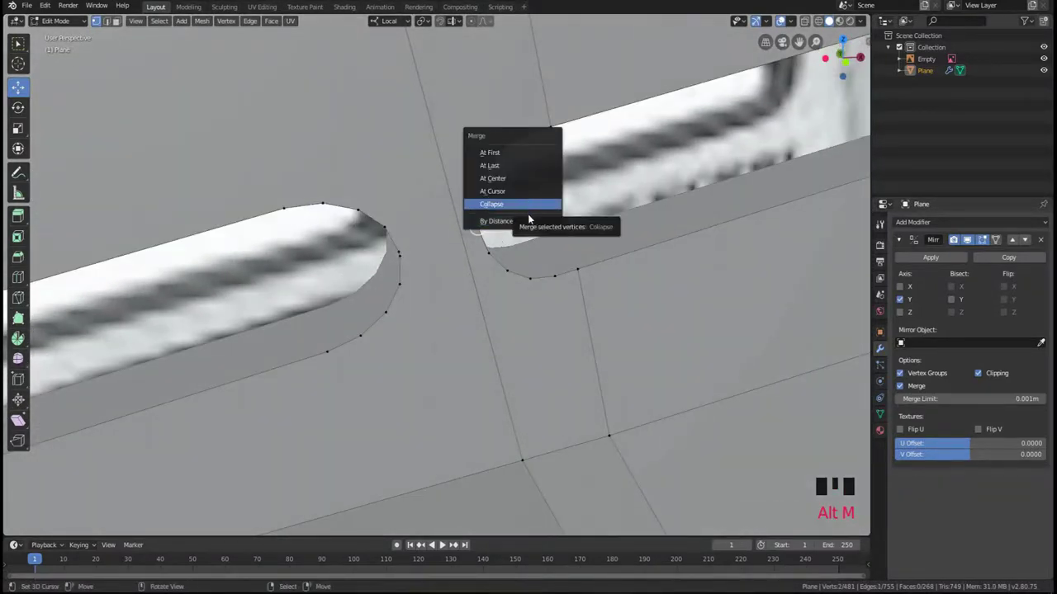
click(493, 178)
- Repeat the center merge on the doubled vertices at the handle-side end of the slot nearest the handle
shift+middle_drag(493, 178, 563, 255)
scroll(562, 255, down, 3)
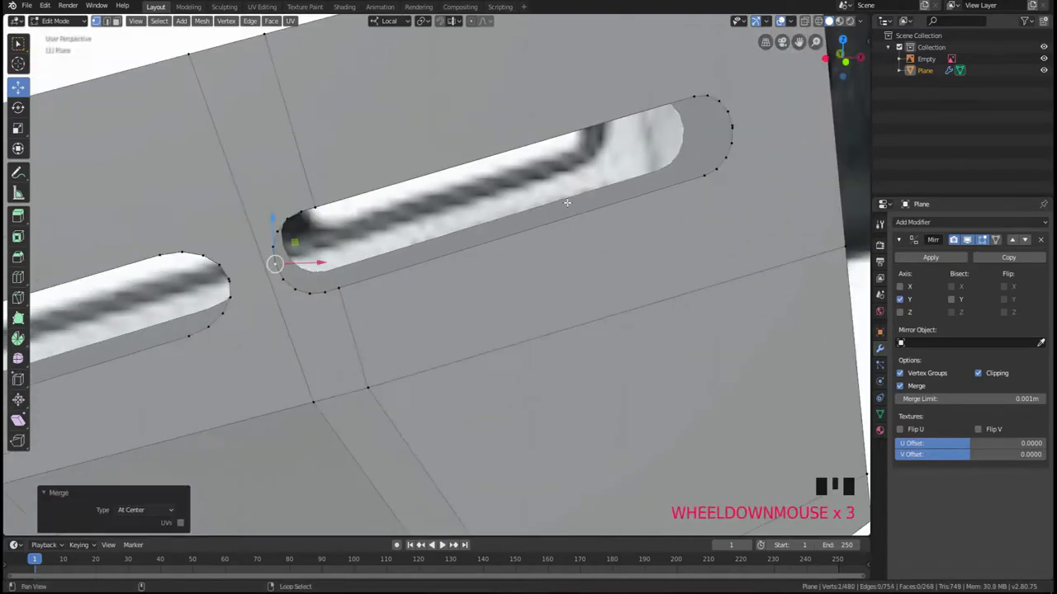
scroll(562, 255, up, 2)
right_click(618, 177)
shift+right_click(618, 176)
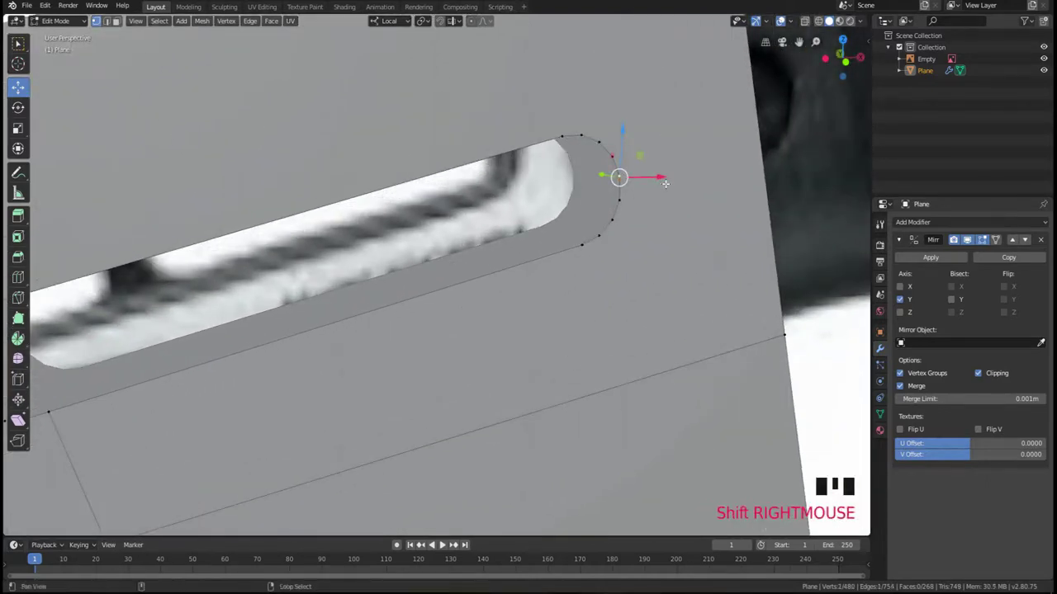
shift+middle_drag(660, 187, 604, 206)
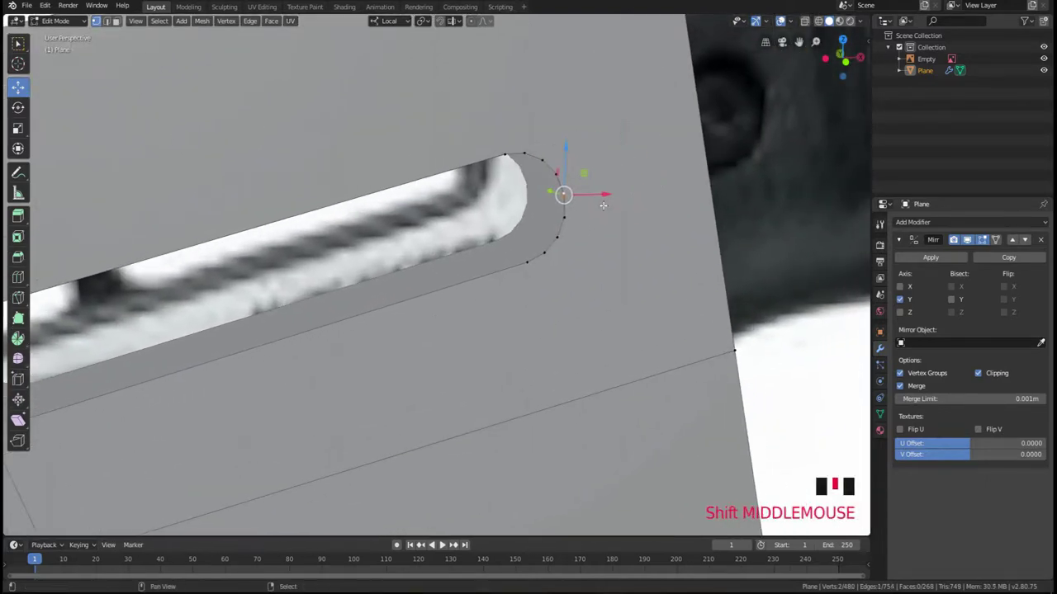
key(shift+r)
- Repeat the center merge on the doubled vertices at the handle-side end of the longer slot
shift+middle_drag(231, 352, 323, 328)
scroll(262, 340, down, 1)
shift+middle_drag(262, 340, 569, 171)
right_click(570, 171)
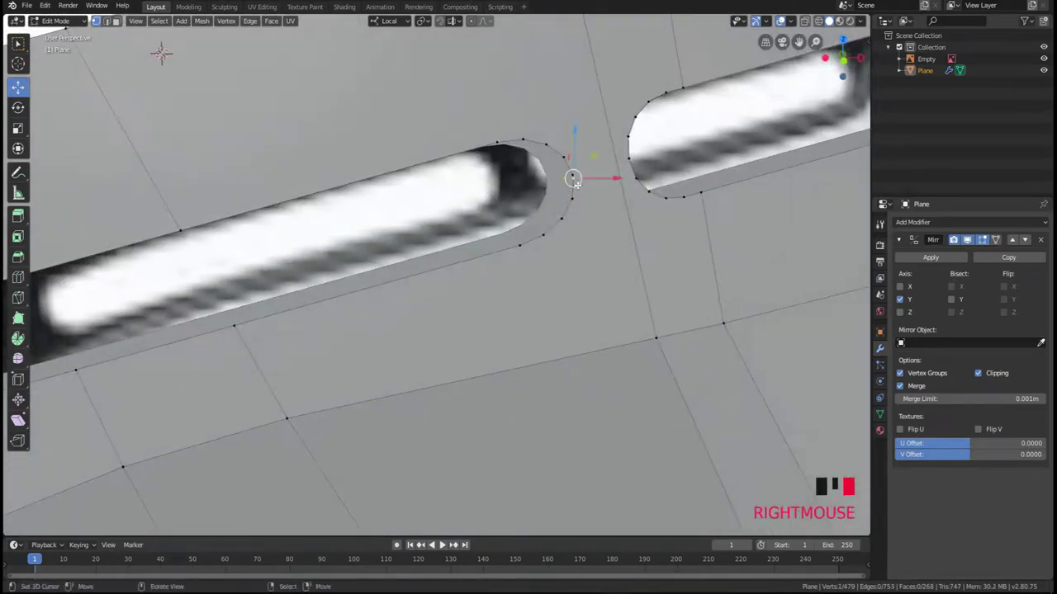
shift+right_click(580, 166)
right_click(573, 180)
shift+right_click(576, 175)
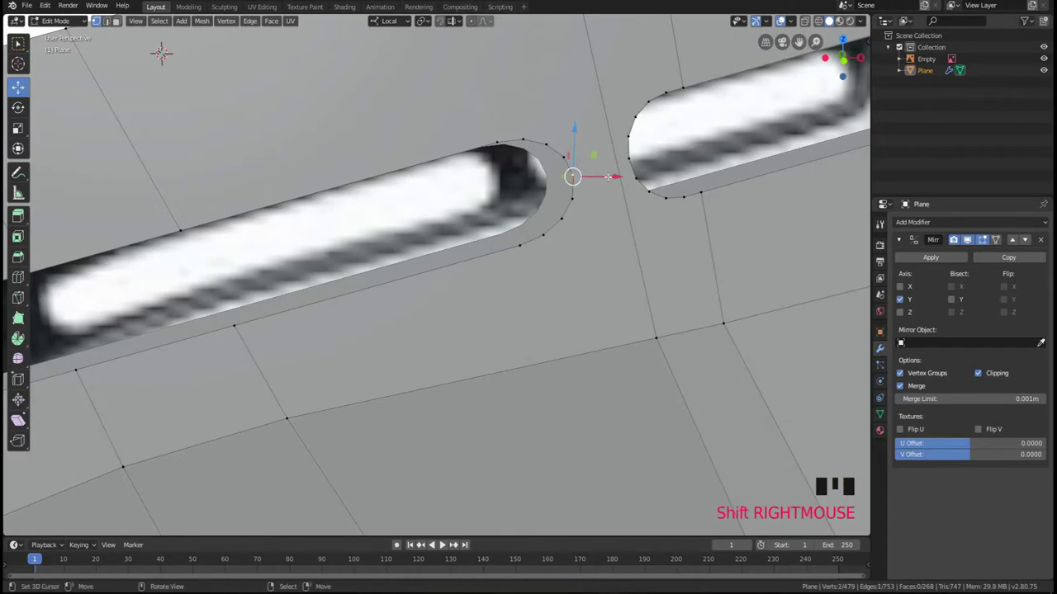
key(shift+r)
- Merge the doubled vertices at the longer slot's far end, toward the blade tip, by repeating the center merge
shift+middle_drag(504, 288, 160, 306)
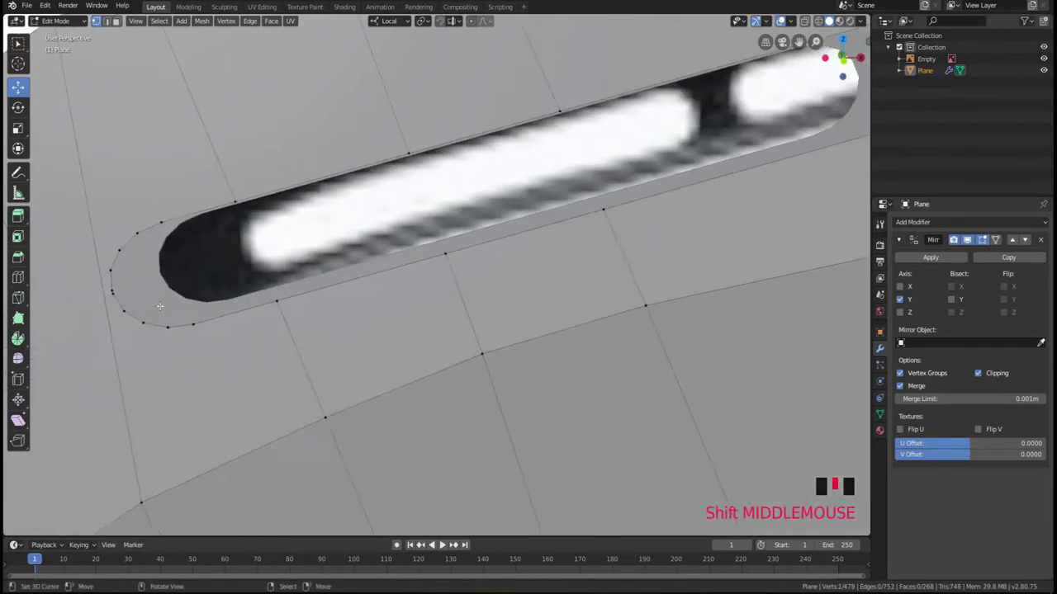
shift+right_click(111, 292)
key(shift+r)
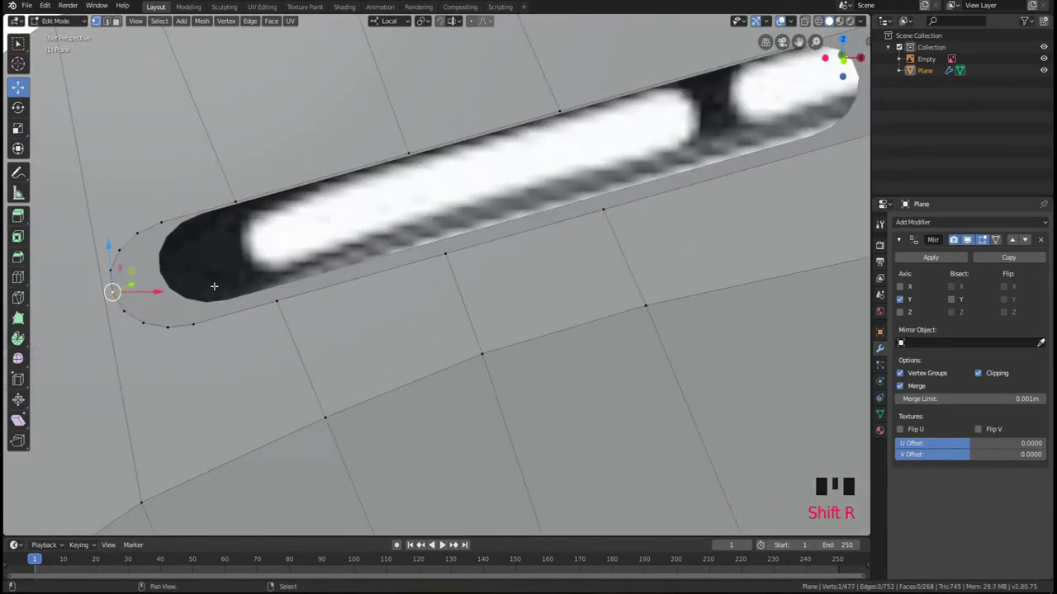
- Examine the mesh edges and vertices around both slots, checking the blade briefly outside Edit Mode
scroll(213, 285, down, 2)
middle_drag(212, 285, 330, 312)
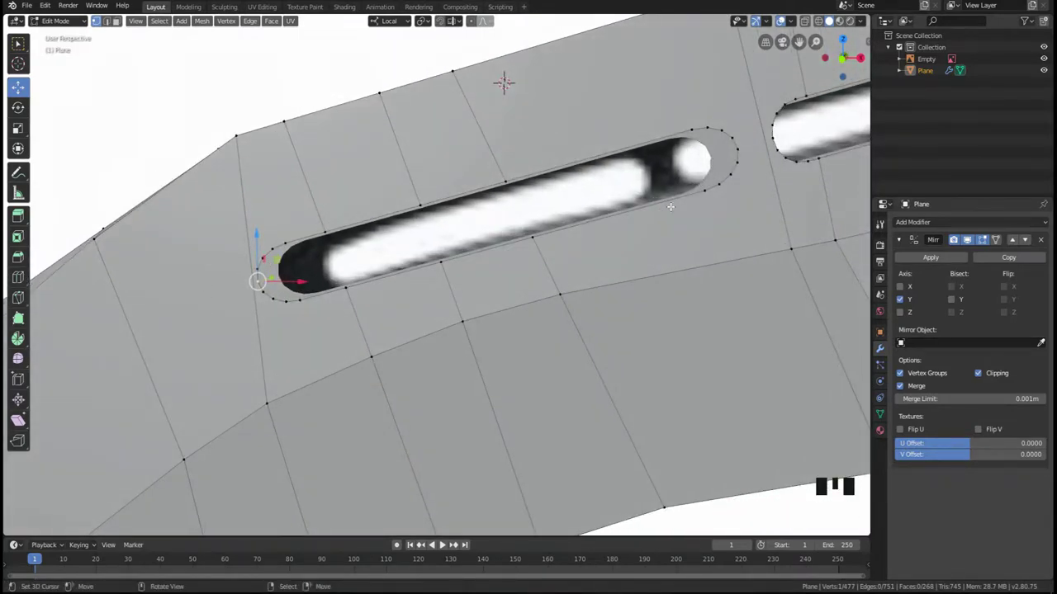
scroll(442, 277, down, 2)
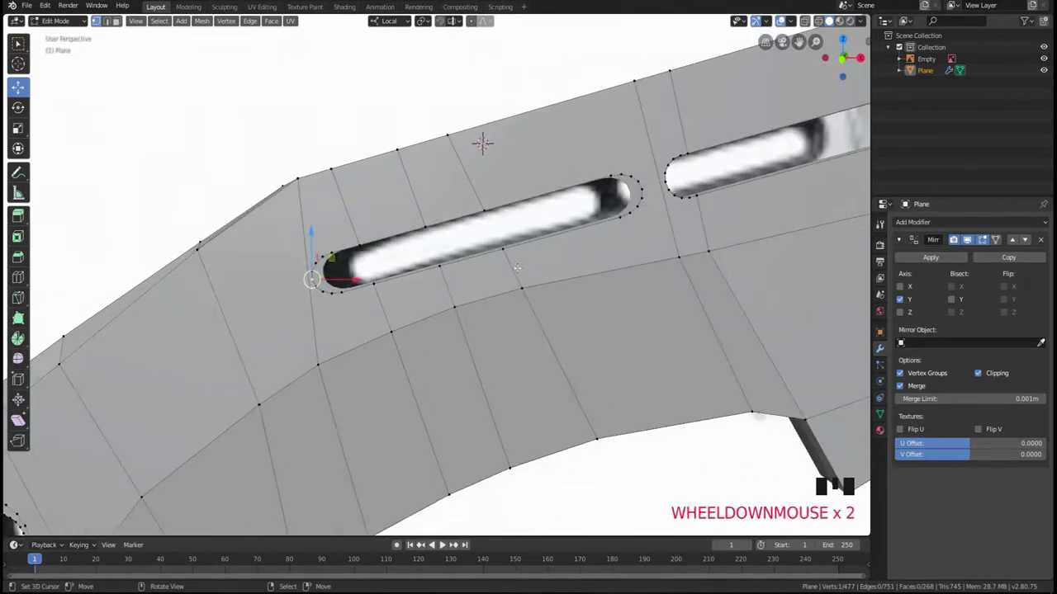
middle_drag(442, 278, 371, 219)
key(Tab)
key(Tab)
scroll(343, 299, up, 4)
scroll(371, 219, down, 2)
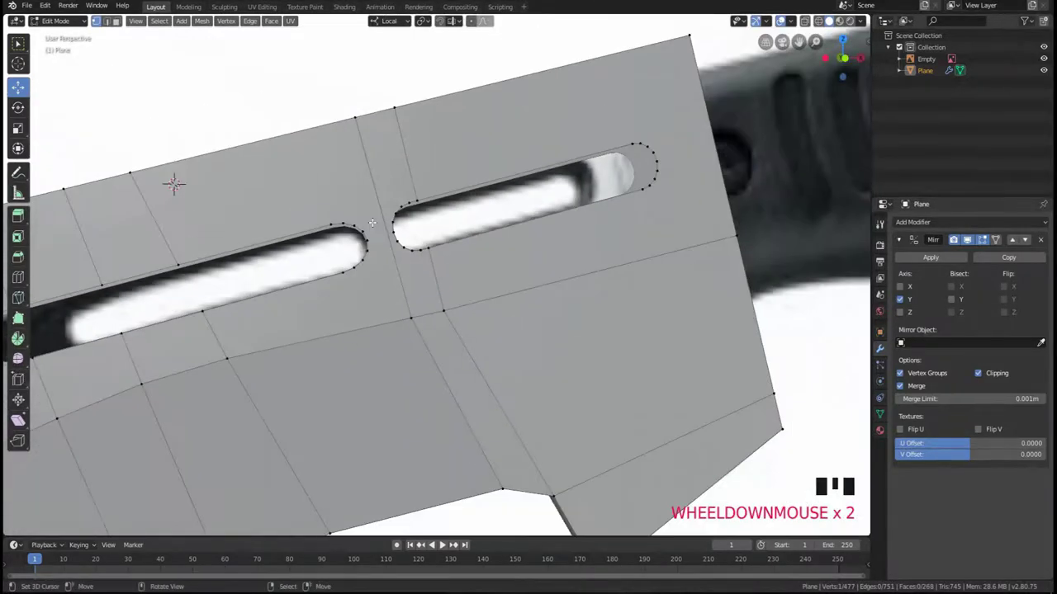
- Select the rim vertices of both long slots in front wireframe view with circle selection
key(KP_1)
scroll(373, 222, down, 3)
key(z)
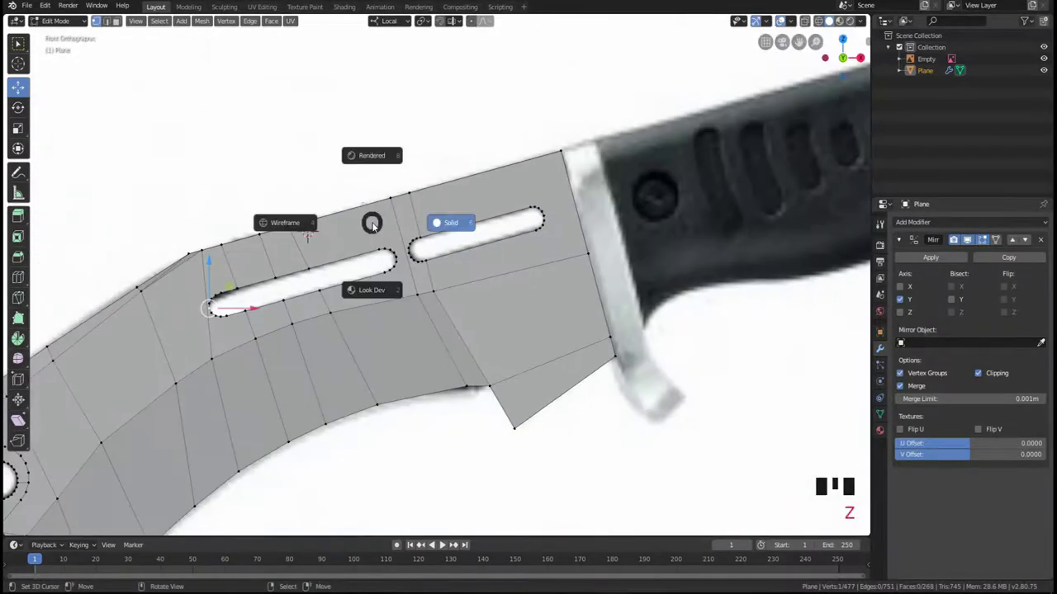
click(312, 225)
shift+middle_drag(454, 232, 506, 220)
key(a)
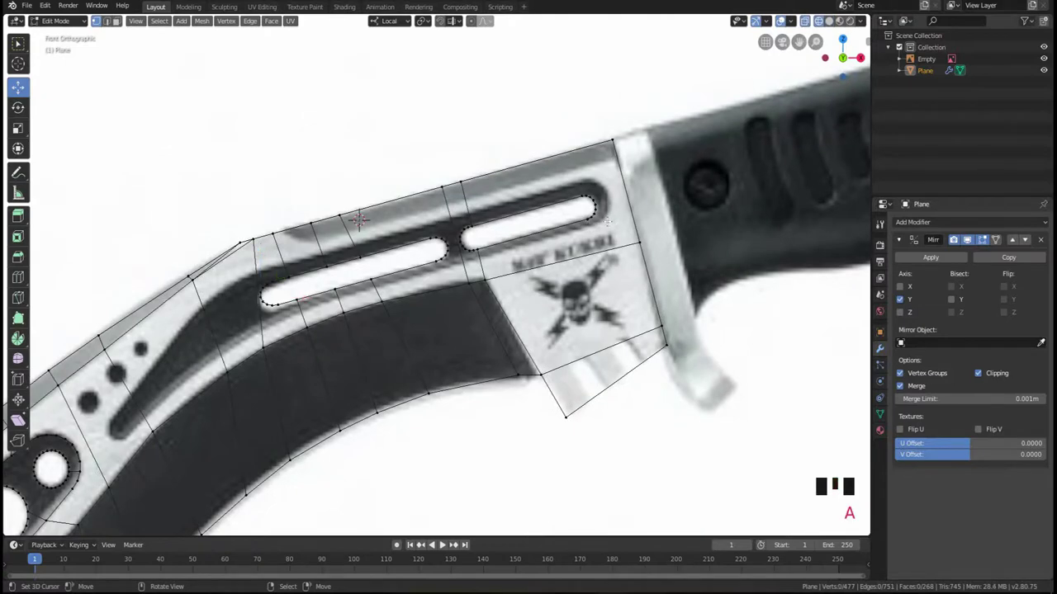
key(c)
mouse_move(582, 206)
mouse_down()
mouse_move(528, 207)
mouse_move(275, 291)
mouse_up()
right_click(274, 291)
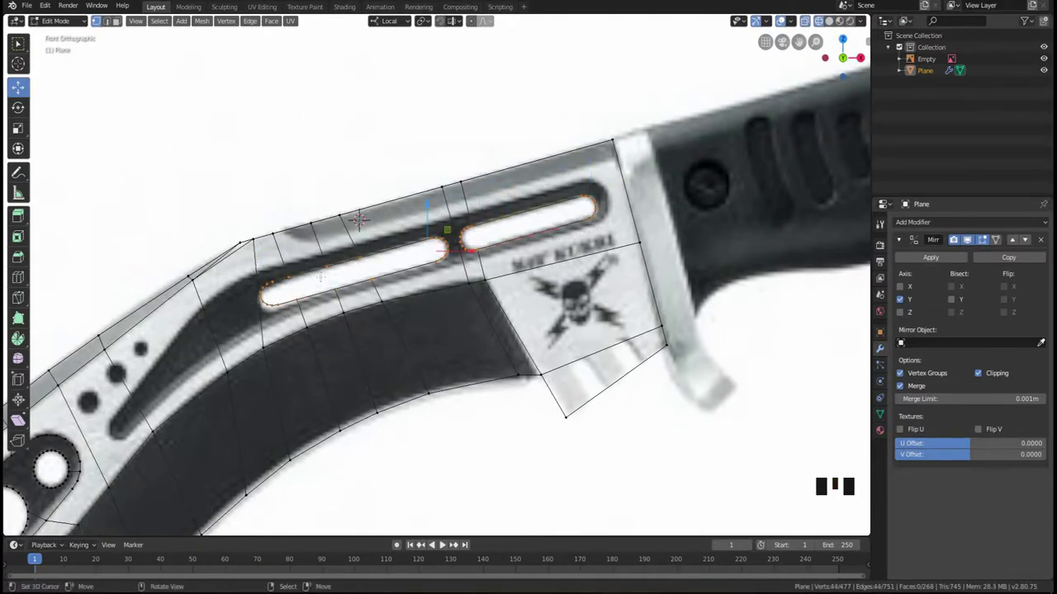
- Extrude both slot rims and offset them 0.188 m along local Y into the blade's thickness, leaving Edit Mode to check the walls
middle_drag(392, 251, 322, 287)
scroll(322, 287, up, 2)
key(e)
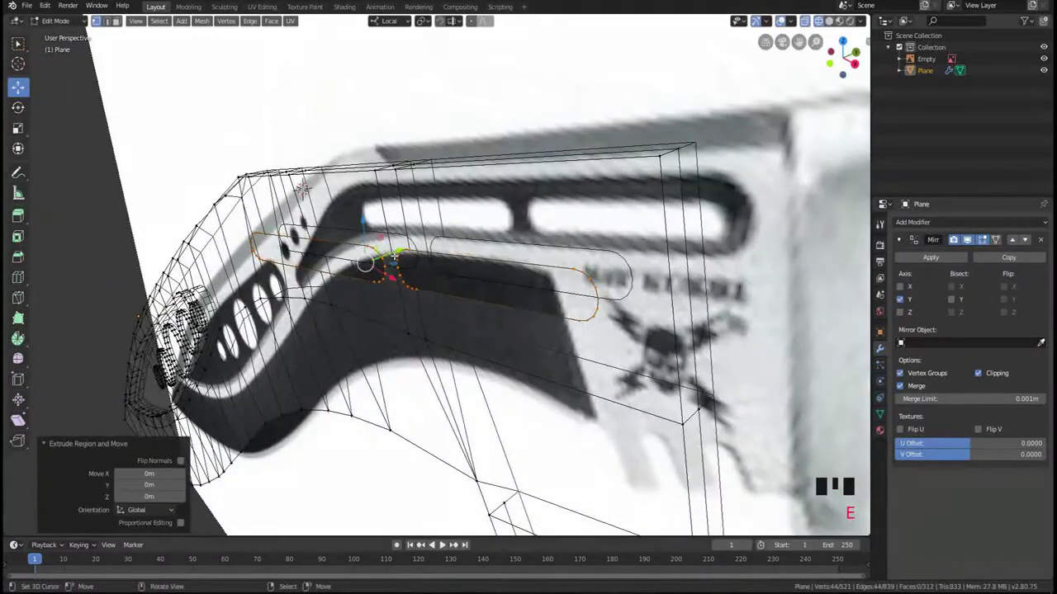
drag(395, 255, 412, 250)
key(z)
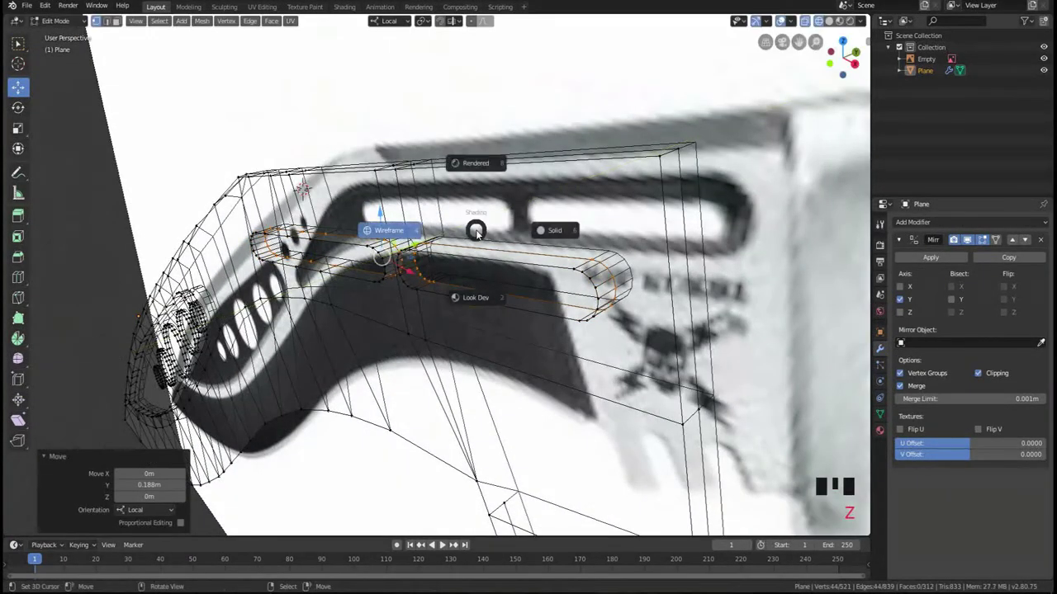
click(538, 234)
mouse_move(528, 234)
middle_down()
mouse_move(430, 248)
mouse_move(400, 238)
mouse_move(431, 274)
middle_up()
key(Tab)
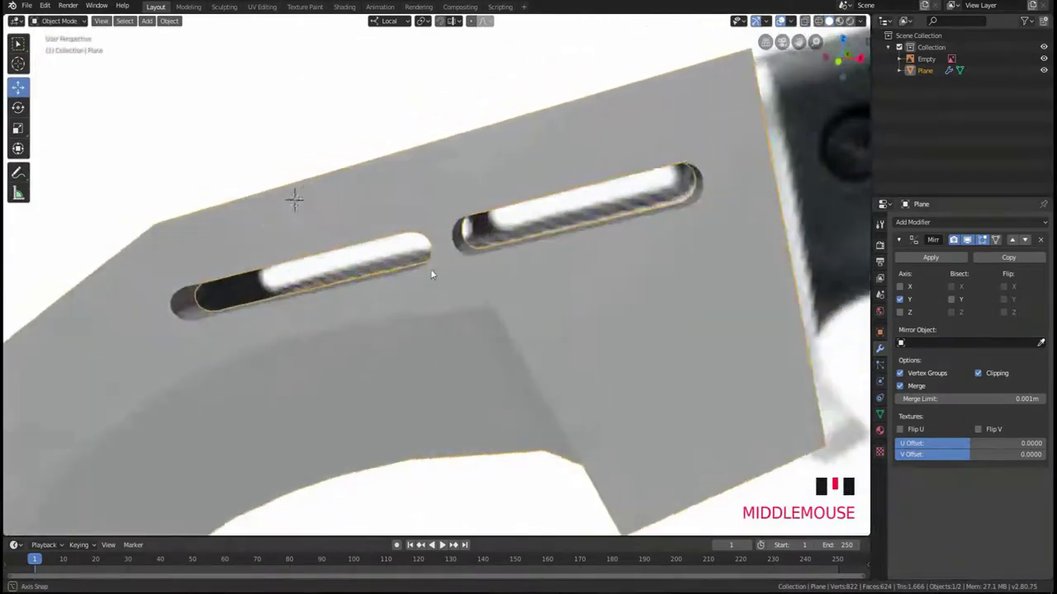
scroll(367, 308, down, 3)
middle_drag(366, 308, 392, 274)
key(KP_1)
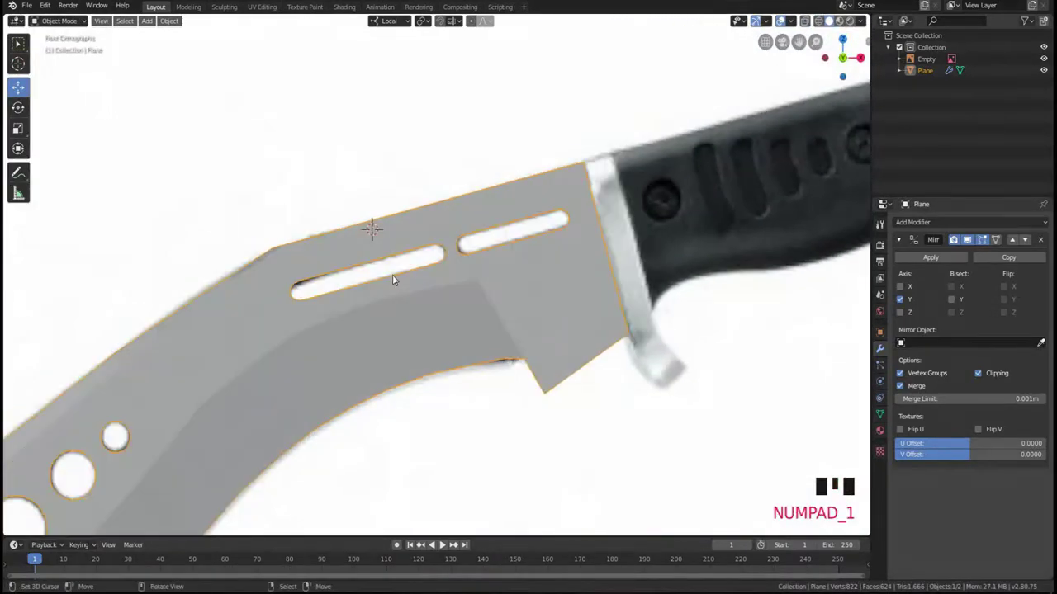
- Place the 3D cursor at the narrow end of the dark groove and add a plane there with its alignment set to View
key(z)
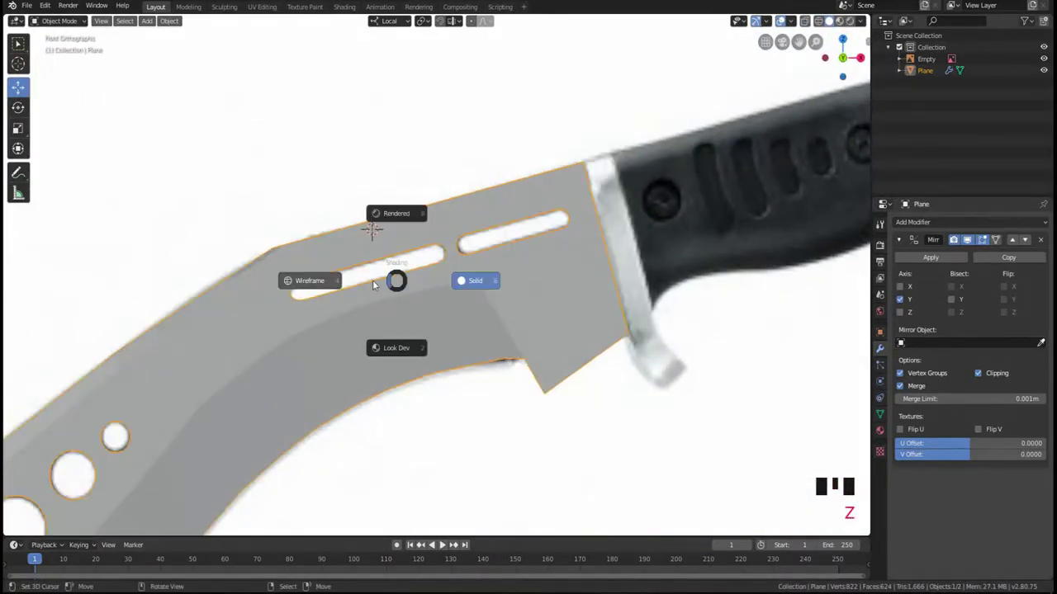
click(329, 282)
shift+middle_drag(328, 285, 345, 258)
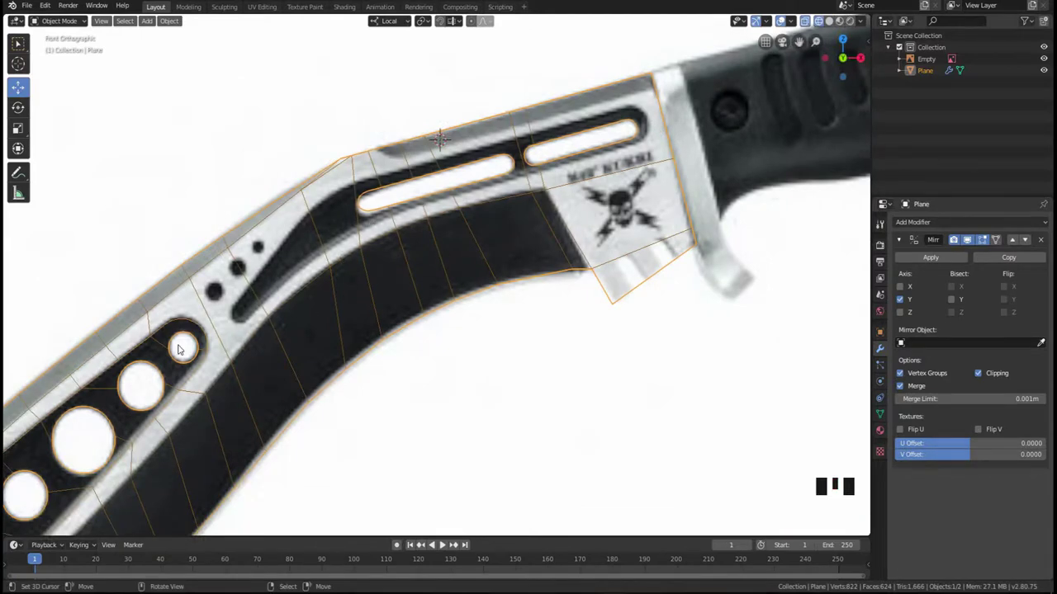
shift+middle_drag(243, 338, 285, 363)
scroll(347, 294, up, 4)
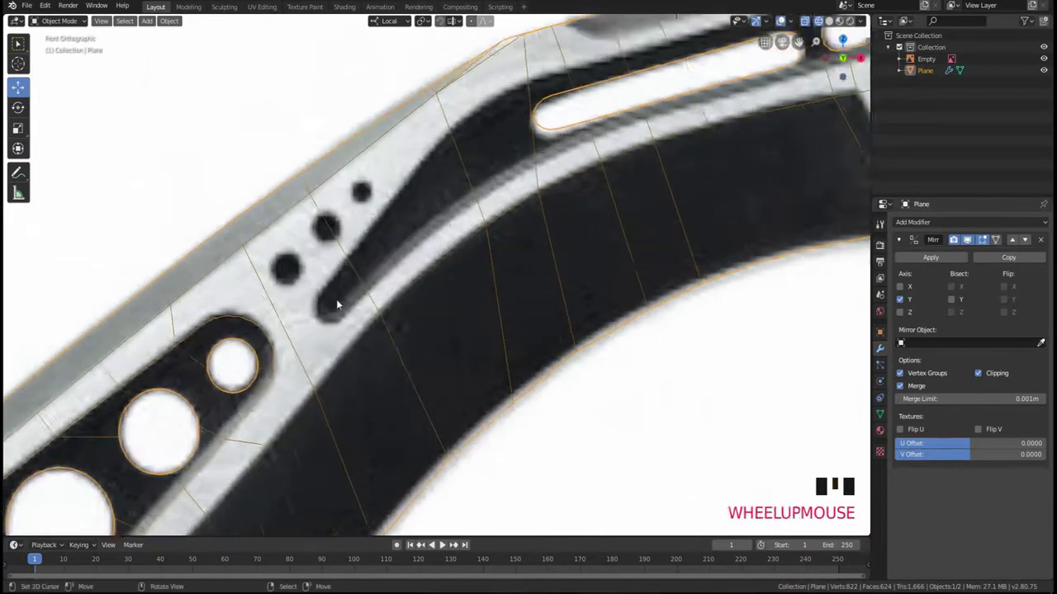
click(301, 293)
key(shift+a)
mouse_move(314, 274)
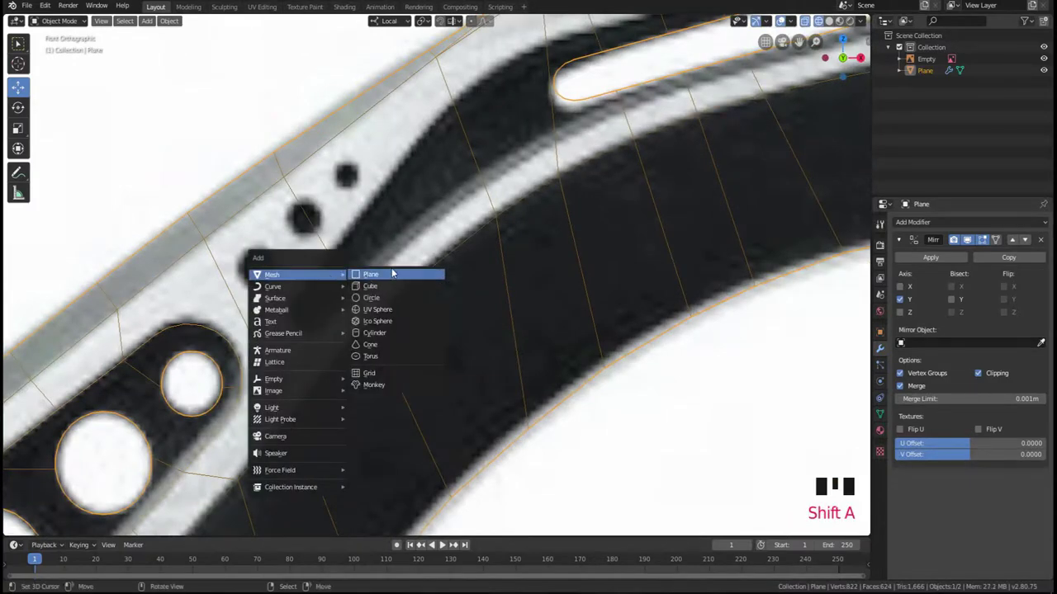
click(391, 275)
click(149, 451)
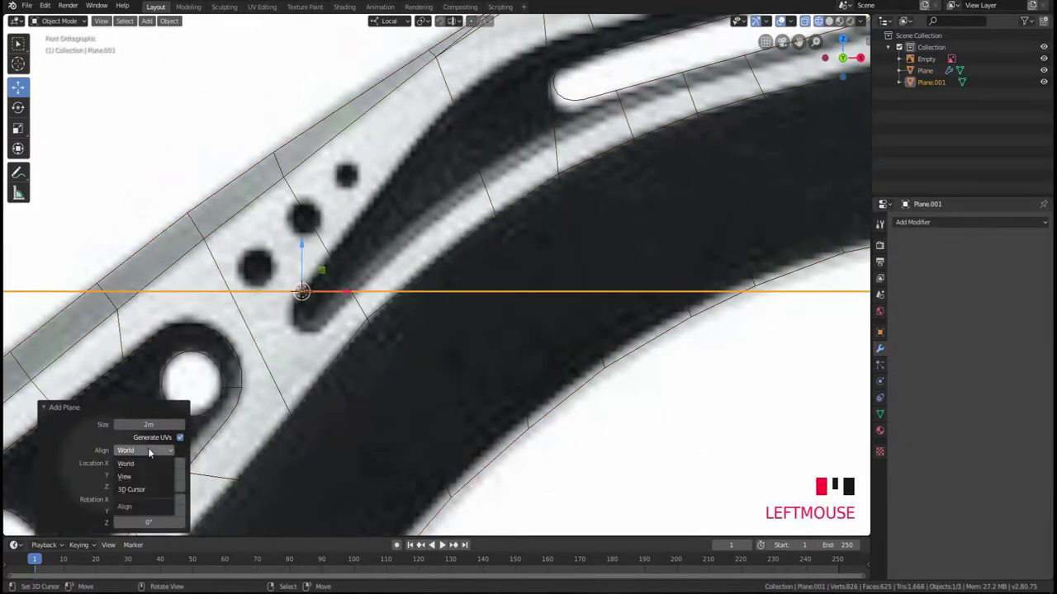
click(157, 476)
- Delete three vertices of the new plane in Edit Mode, keeping only the corner nearest the handle's upper side
scroll(399, 316, down, 7)
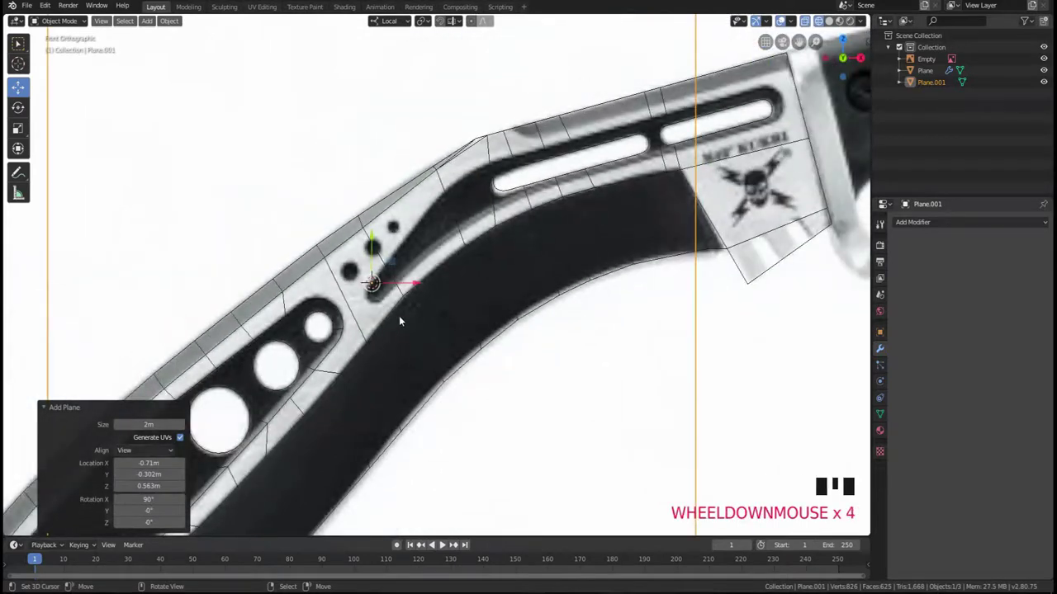
key(Tab)
shift+right_click(550, 137)
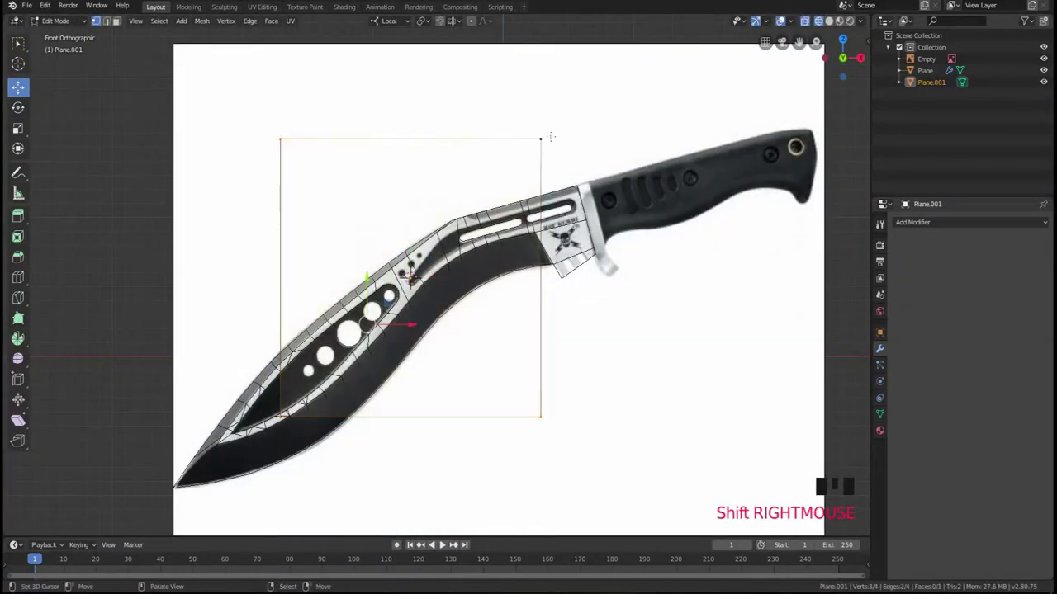
key(x)
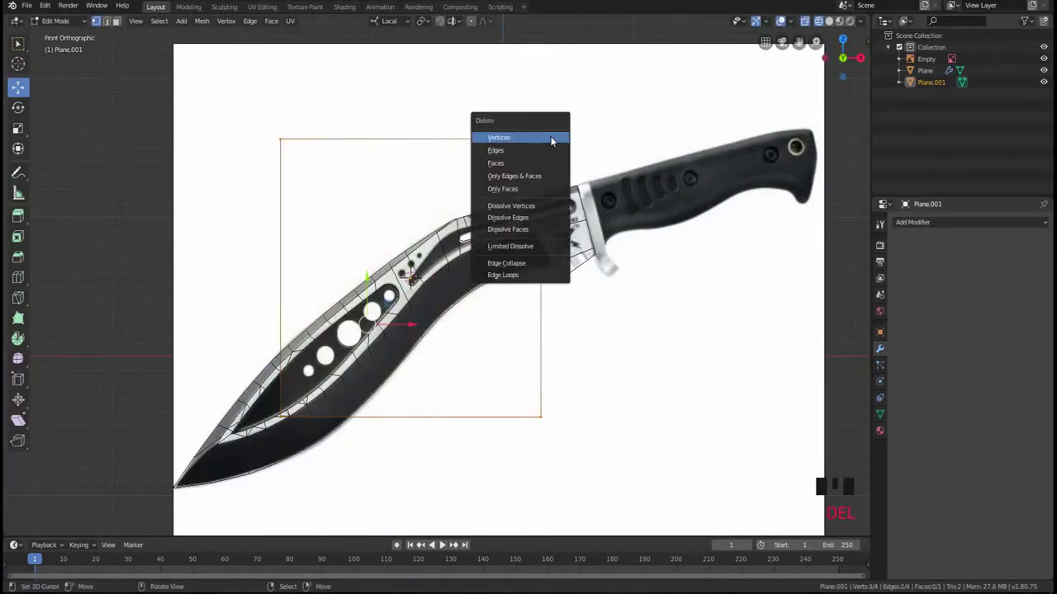
click(547, 137)
- Move the remaining vertex onto the upper edge of the dark groove, beside the three small dark dots
scroll(548, 135, up, 3)
right_click(631, 44)
key(g)
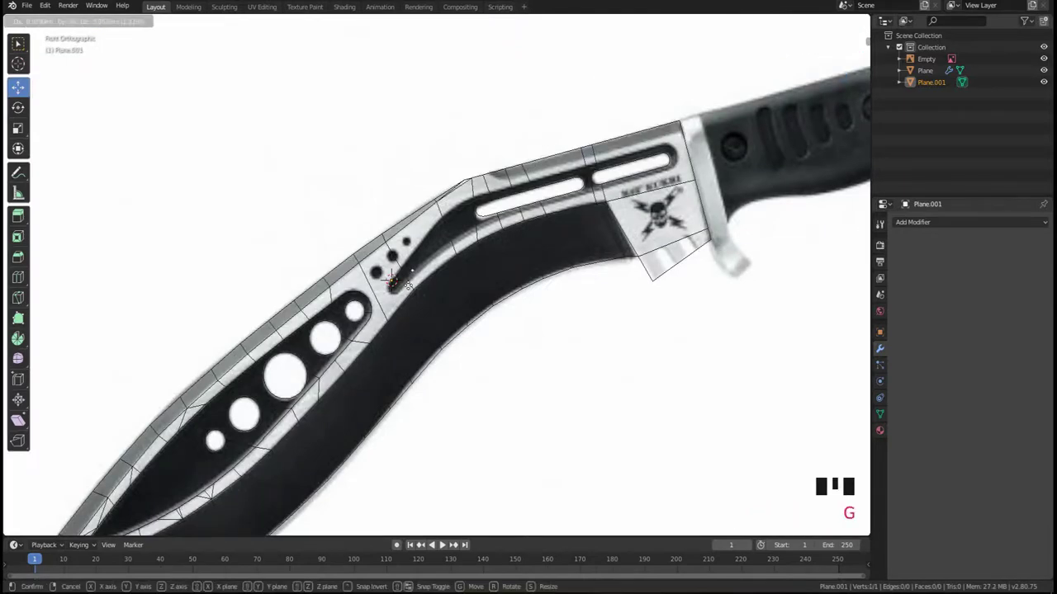
click(408, 285)
scroll(409, 286, up, 4)
mouse_move(412, 313)
shift+middle_down()
mouse_move(362, 327)
mouse_move(406, 311)
shift+middle_up()
key(g)
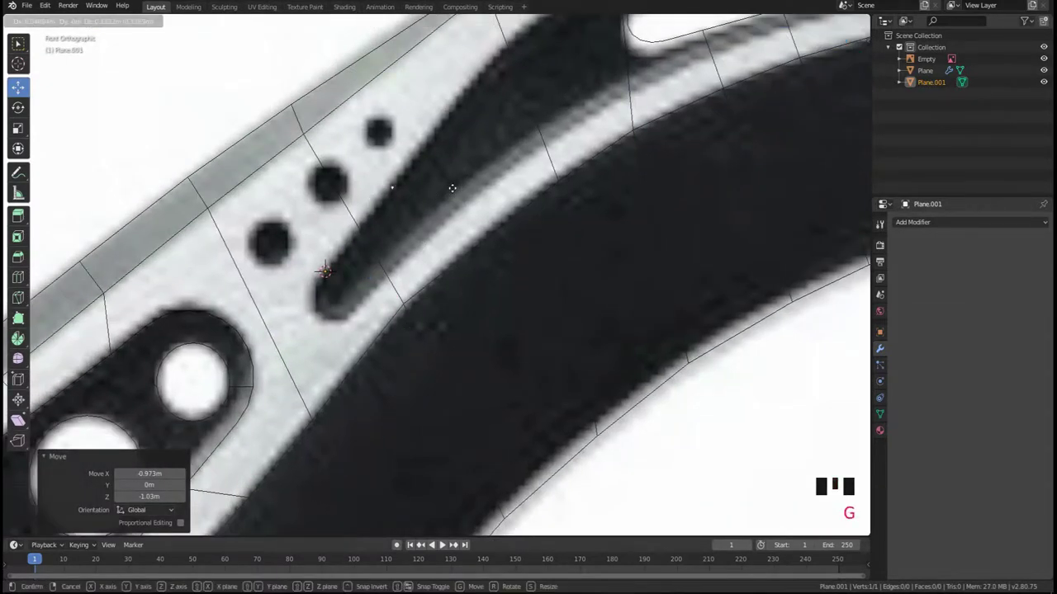
click(402, 179)
shift+middle_drag(401, 179, 304, 306)
- Extrude the vertex to the groove's bend and on to a point above the slot nearest the handle, and select the bend vertex
key(e)
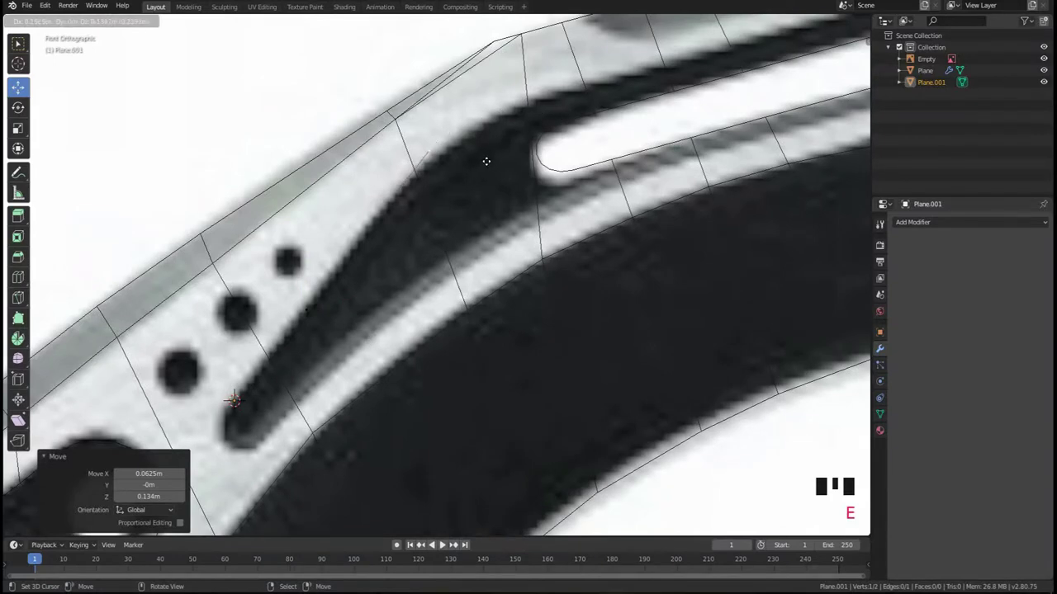
click(483, 160)
scroll(477, 166, down, 2)
shift+middle_drag(471, 179, 376, 259)
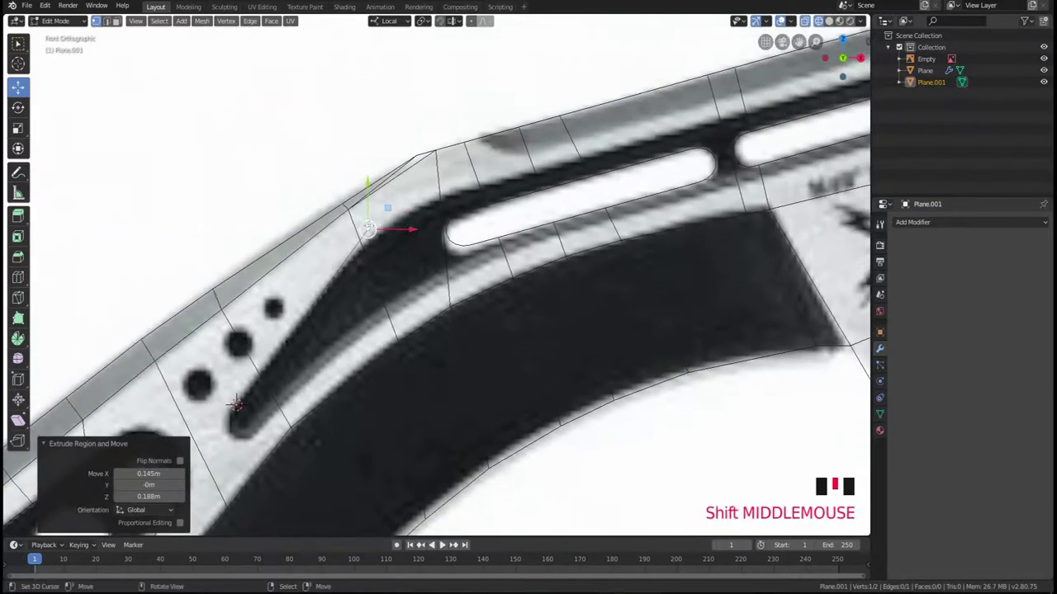
key(e)
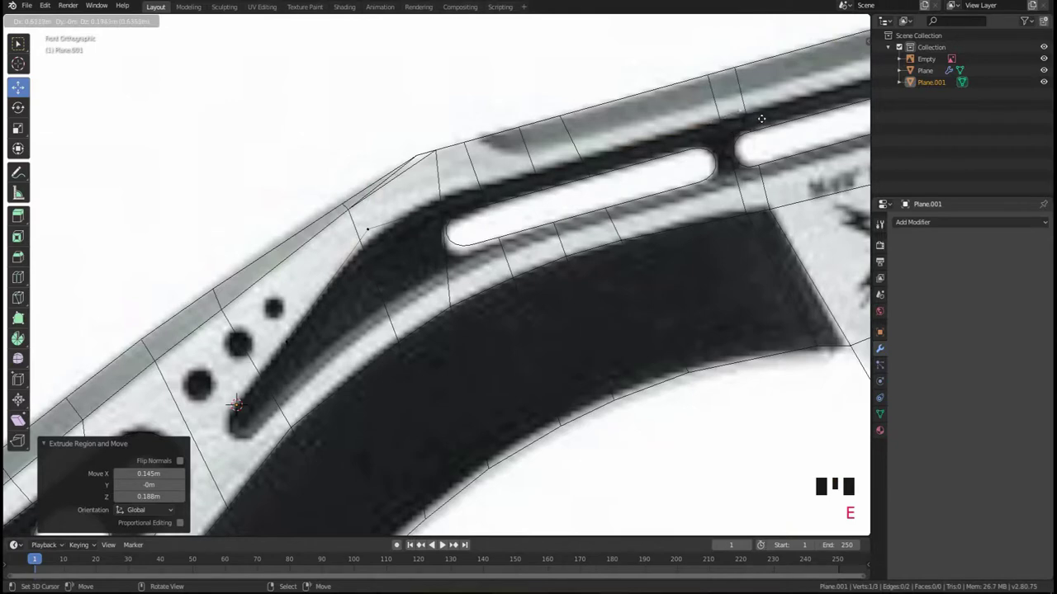
click(776, 117)
scroll(346, 215, up, 2)
right_click(330, 213)
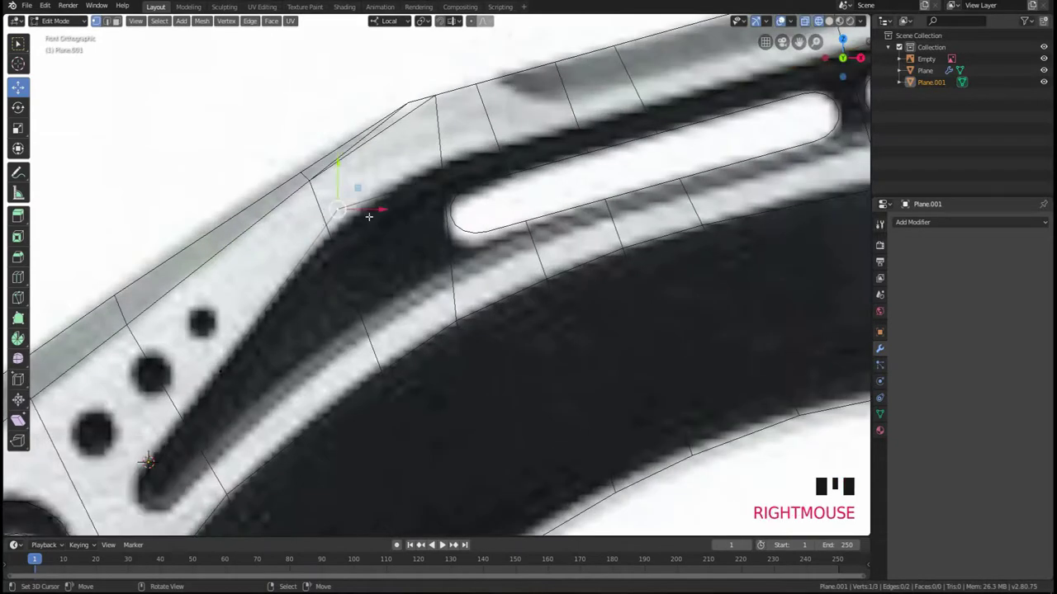
key(ctrl+b)
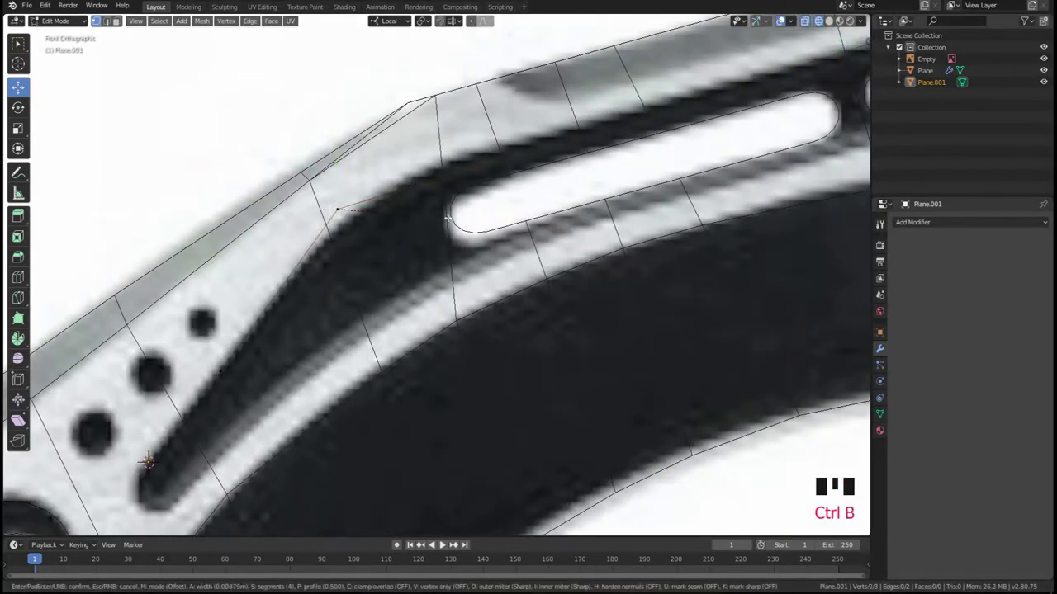
right_click(481, 249)
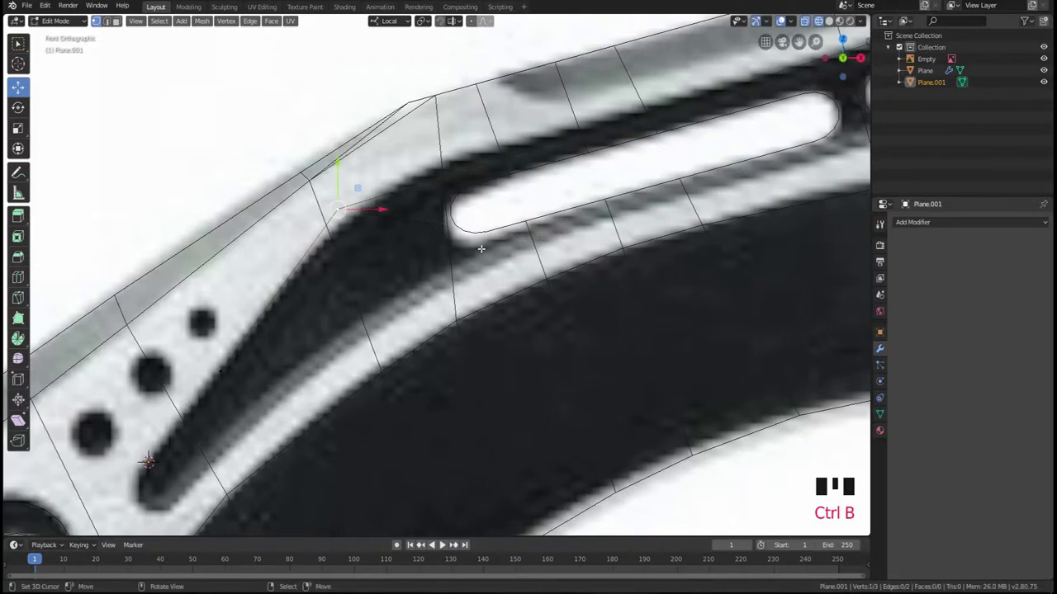
key(shift+ctrl+b)
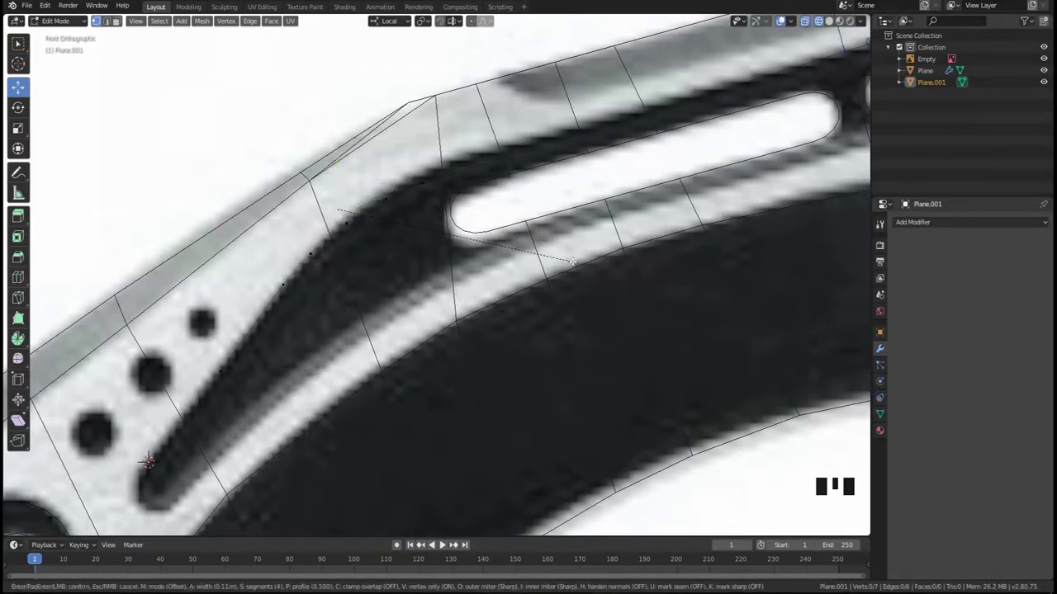
right_click(477, 249)
- Move the bend vertex 0.0217 m in X and 0.0278 m in Z, and round it with a four-segment vertex bevel
key(g)
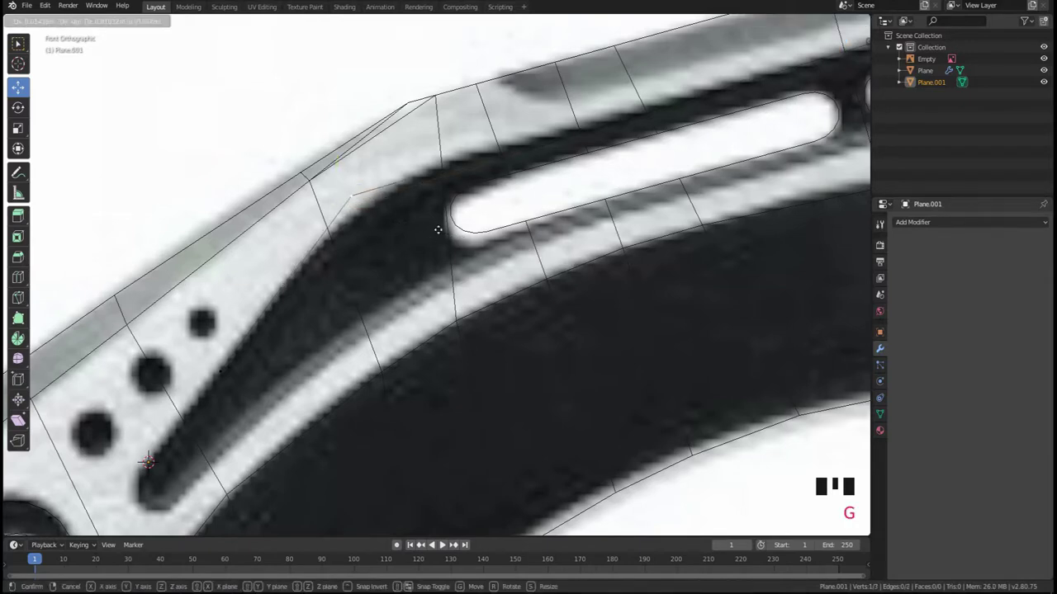
click(446, 223)
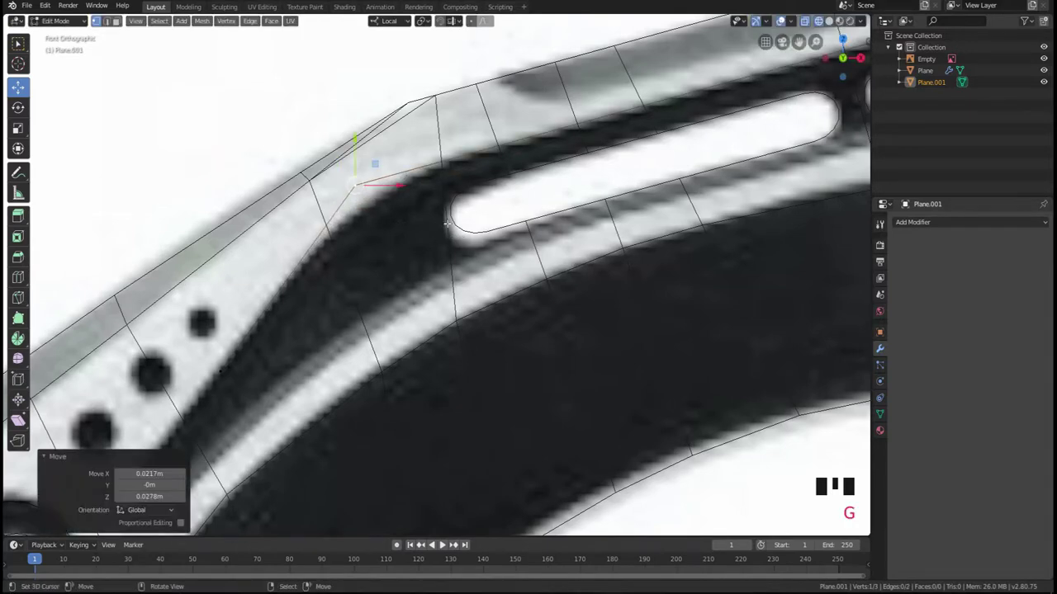
key(ctrl+shift+b)
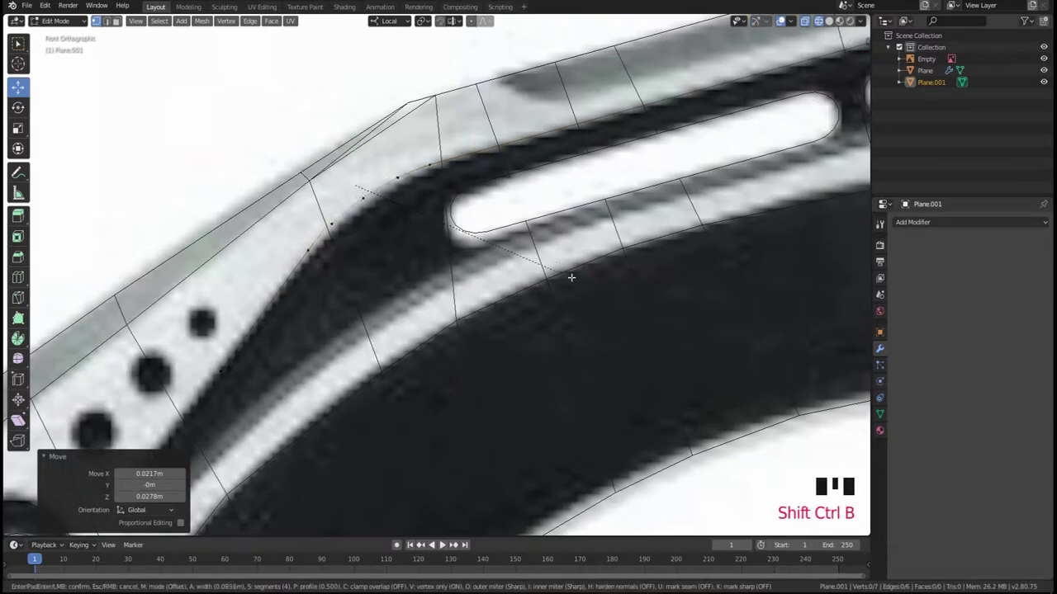
click(628, 279)
key(a)
key(a)
key(a)
key(a)
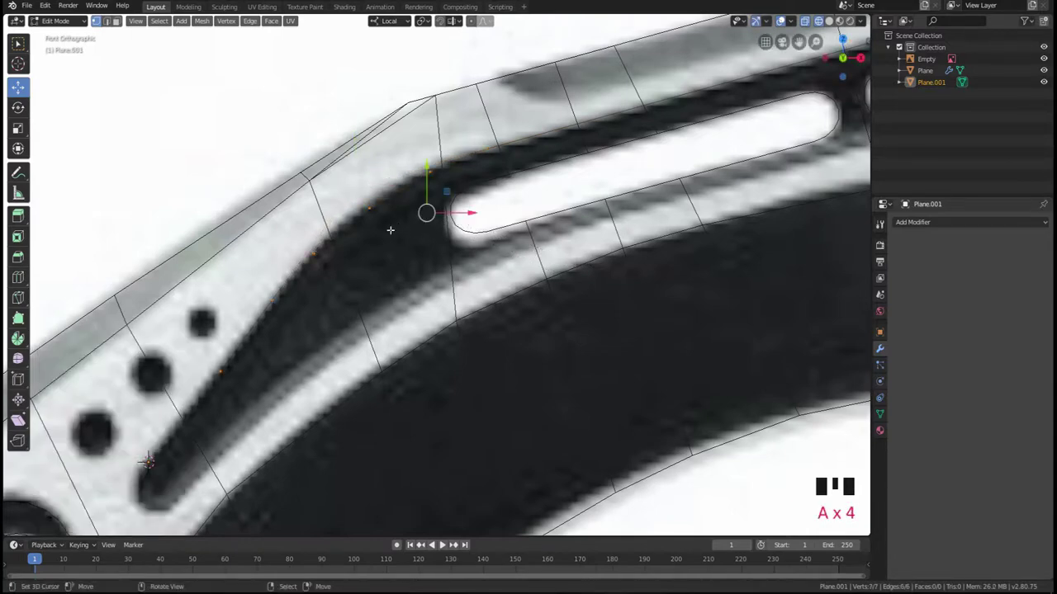
- Adjust the outline's end vertex above the slot nearest the handle and extrude it three times around the groove's handle-side end and back underneath
shift+middle_drag(486, 179, 240, 286)
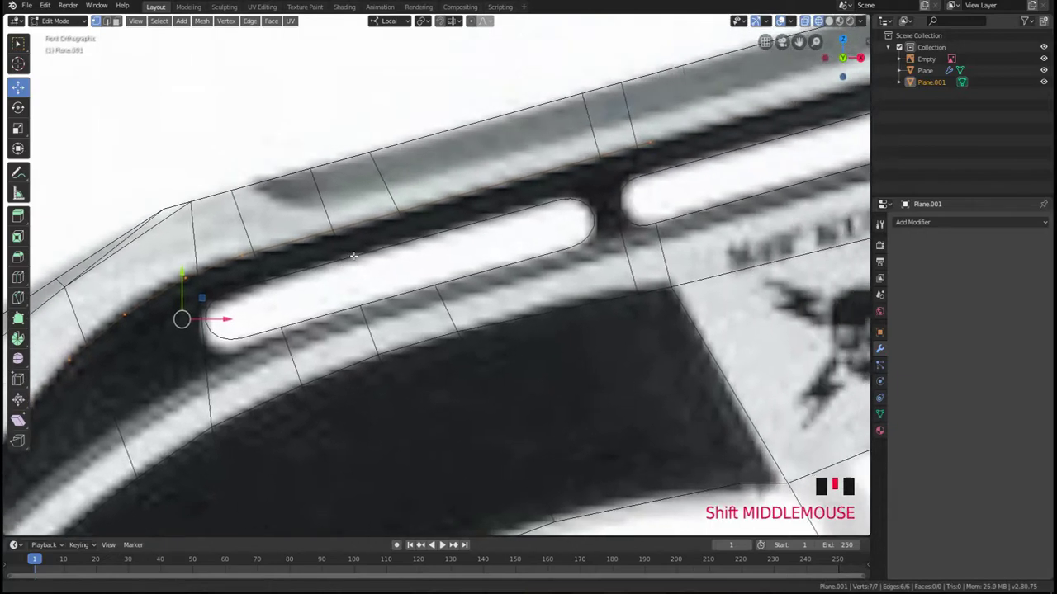
shift+middle_drag(659, 142, 490, 216)
right_click(494, 216)
click(479, 212)
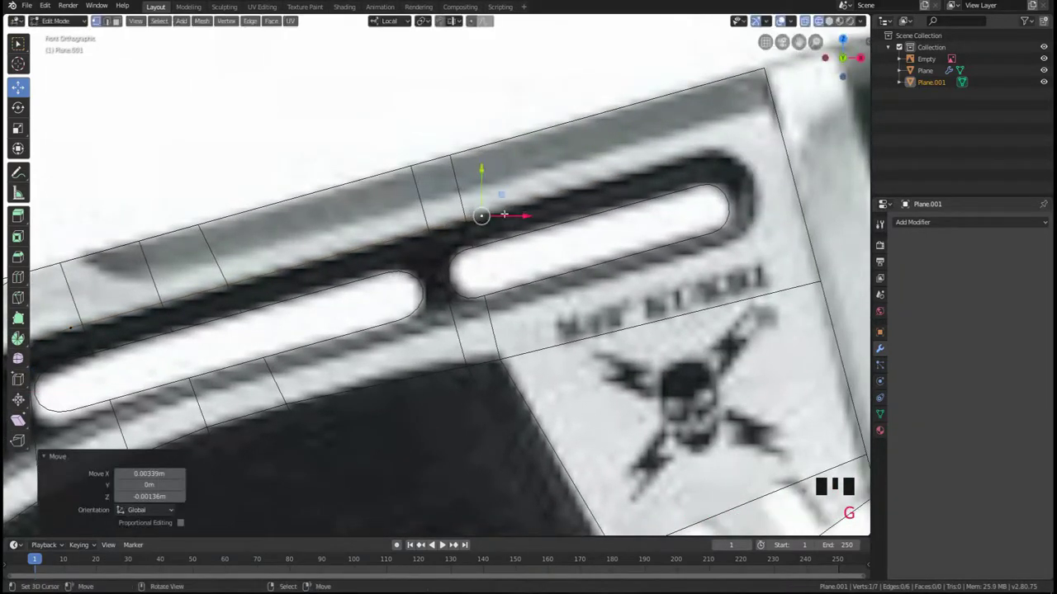
key(e)
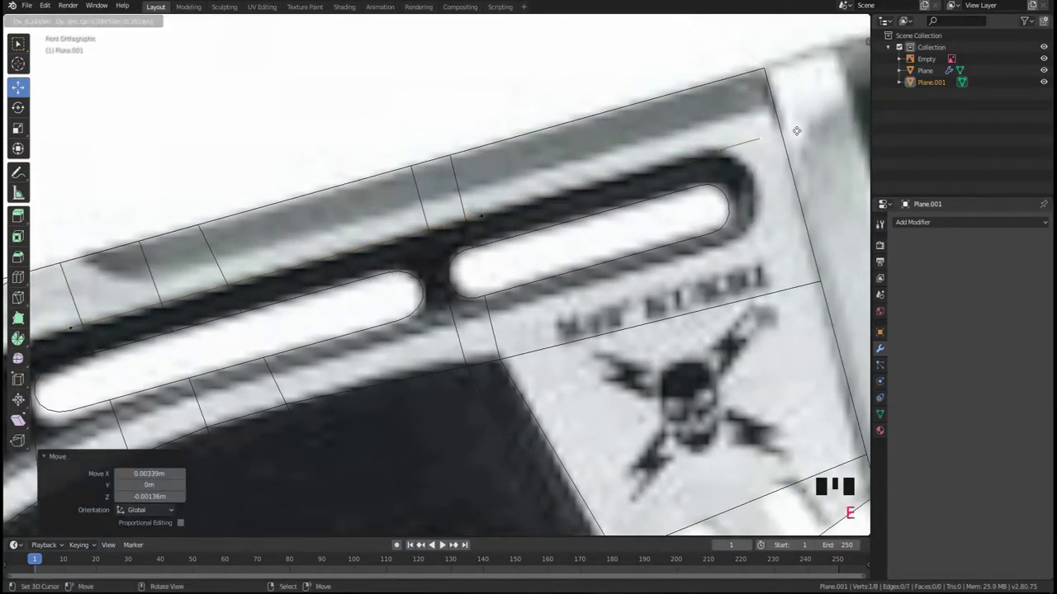
click(796, 131)
key(e)
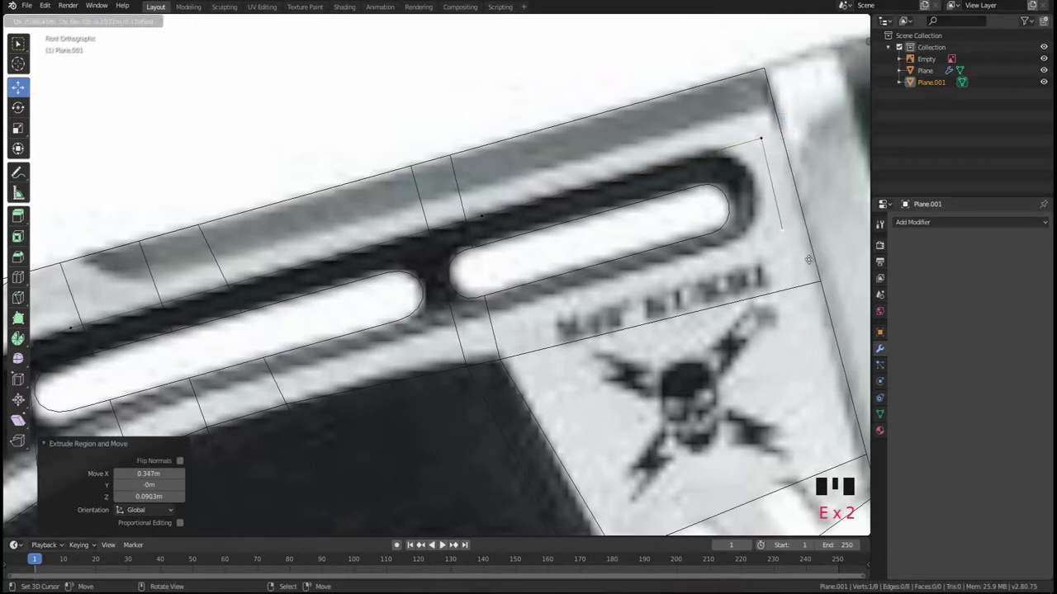
click(809, 261)
key(e)
click(533, 334)
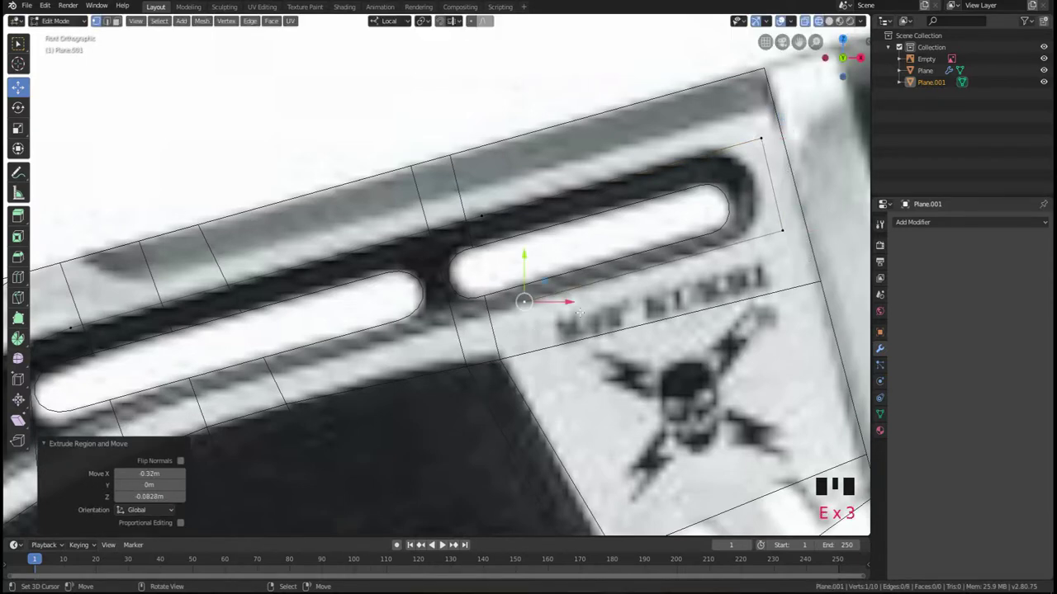
- Move the outline's two vertices at the groove's handle-side end -0.0177 m in X and -0.00475 m in Z
right_click(781, 221)
shift+right_click(772, 195)
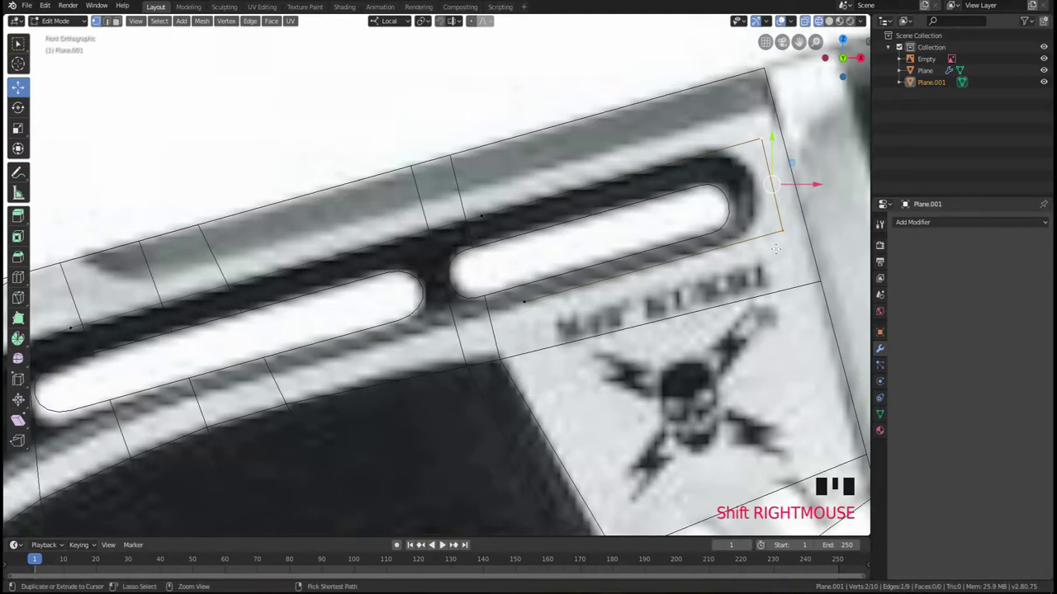
key(shift+ctrl+b)
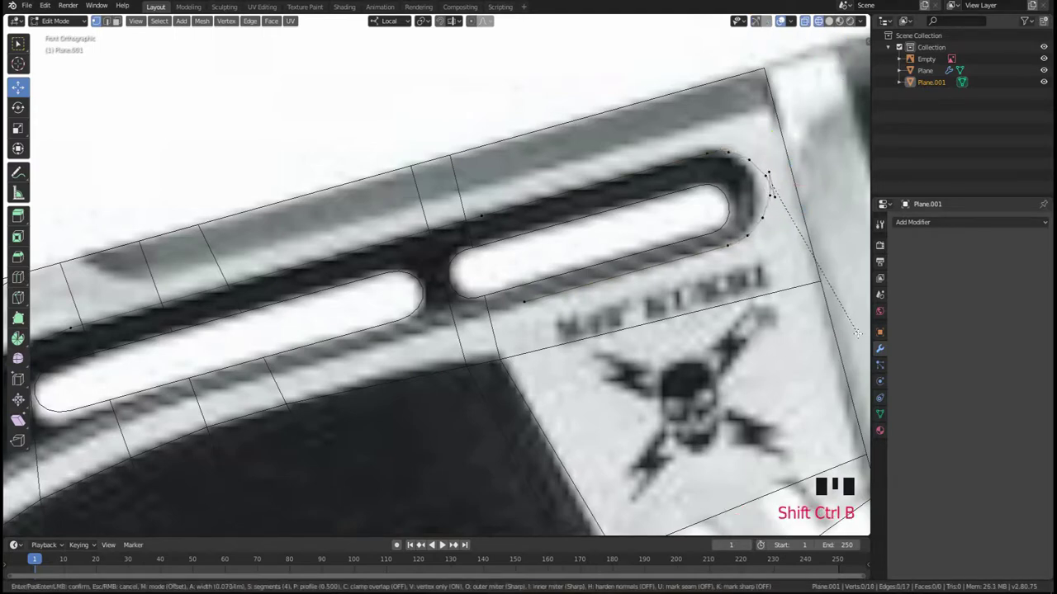
right_click(840, 309)
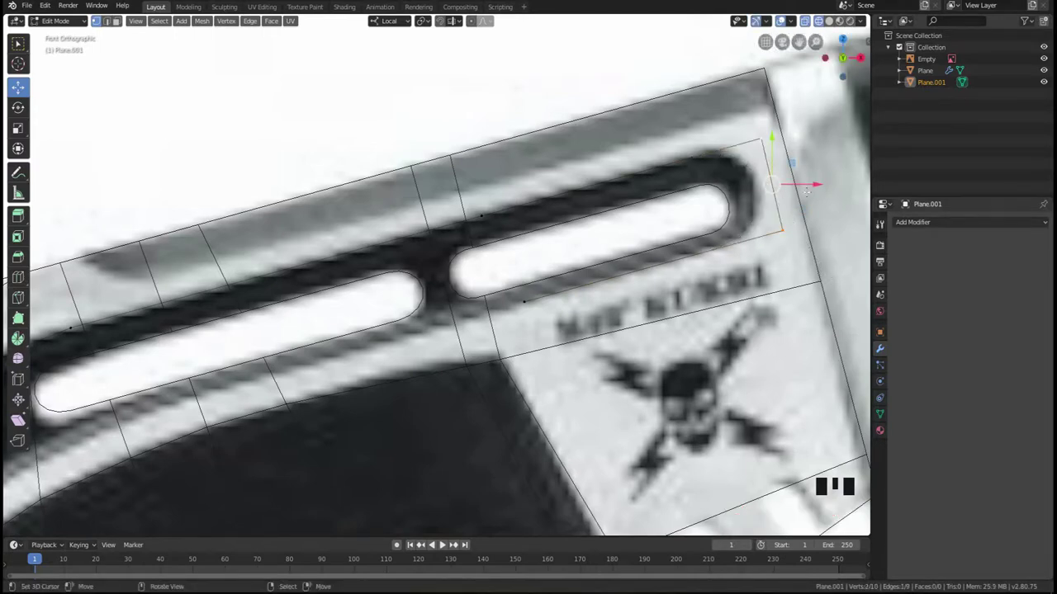
key(g)
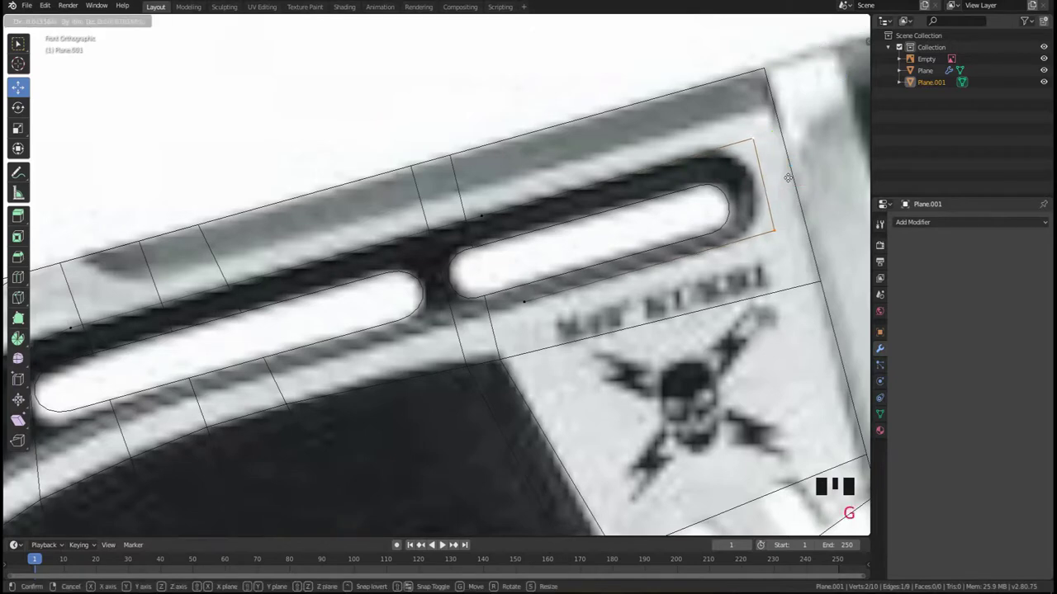
click(782, 182)
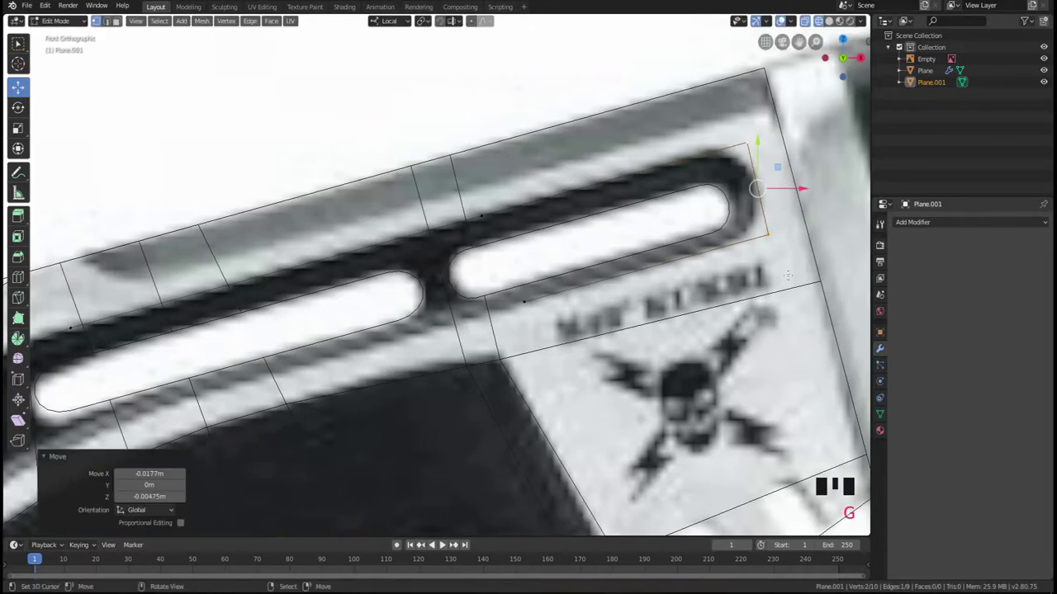
- Round the two handle-end vertices with a four-segment vertex bevel following the groove's curved end
key(ctrl+shift+b)
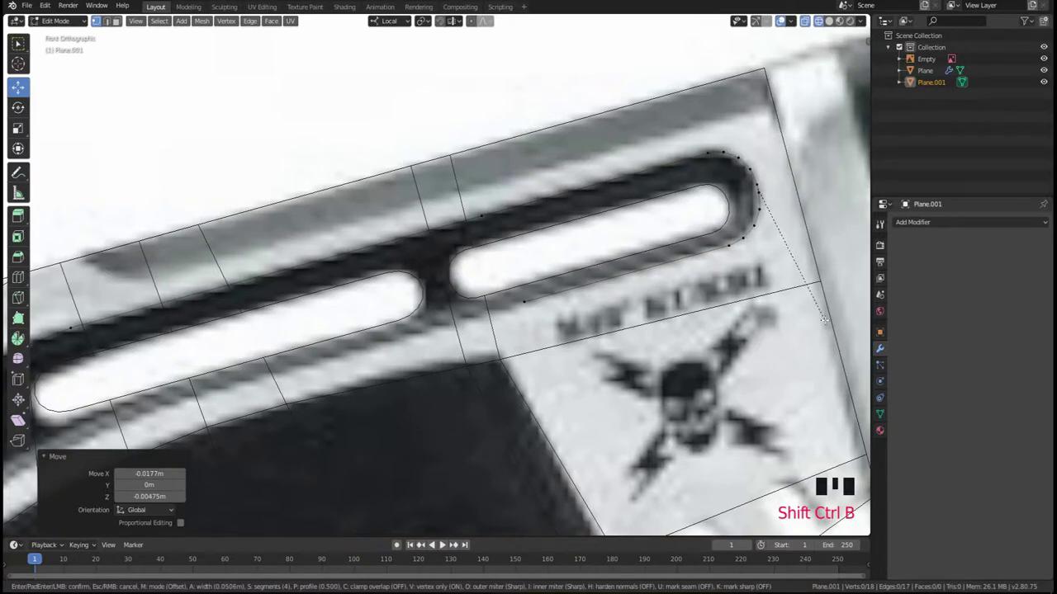
click(826, 321)
key(Tab)
scroll(677, 247, down, 1)
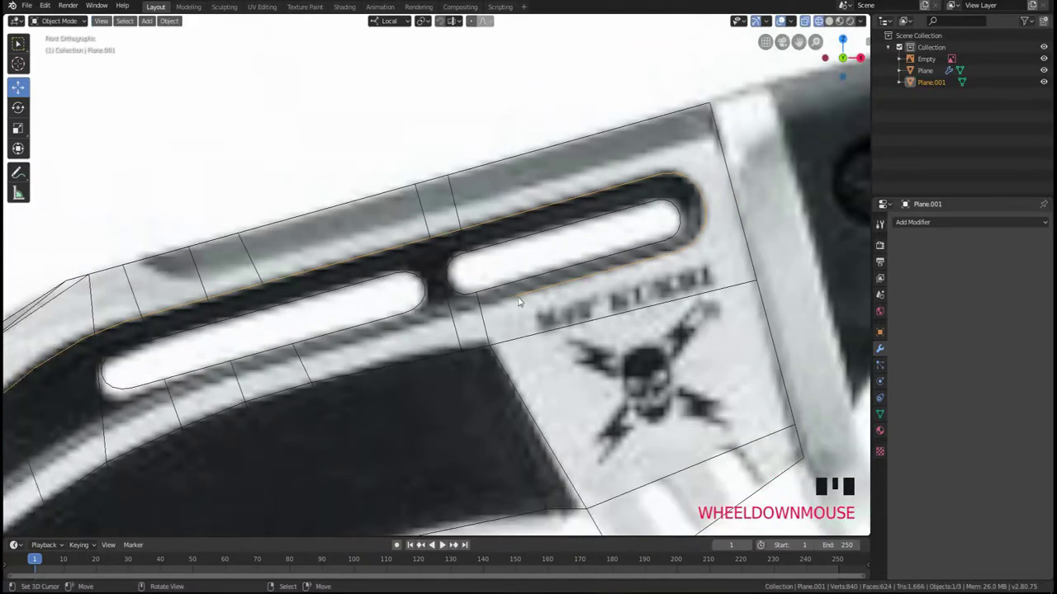
- Extrude the outline's lower end vertex three times along the groove's lower edge, past both slots and around the bend
key(Tab)
right_click(510, 297)
shift+middle_drag(510, 297, 522, 235)
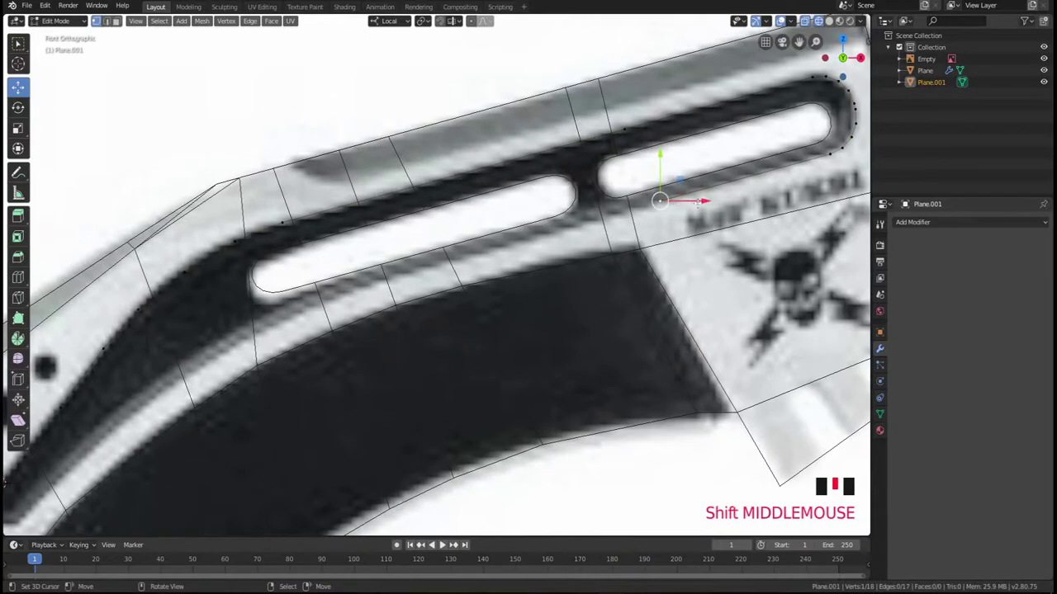
key(e)
click(168, 340)
key(e)
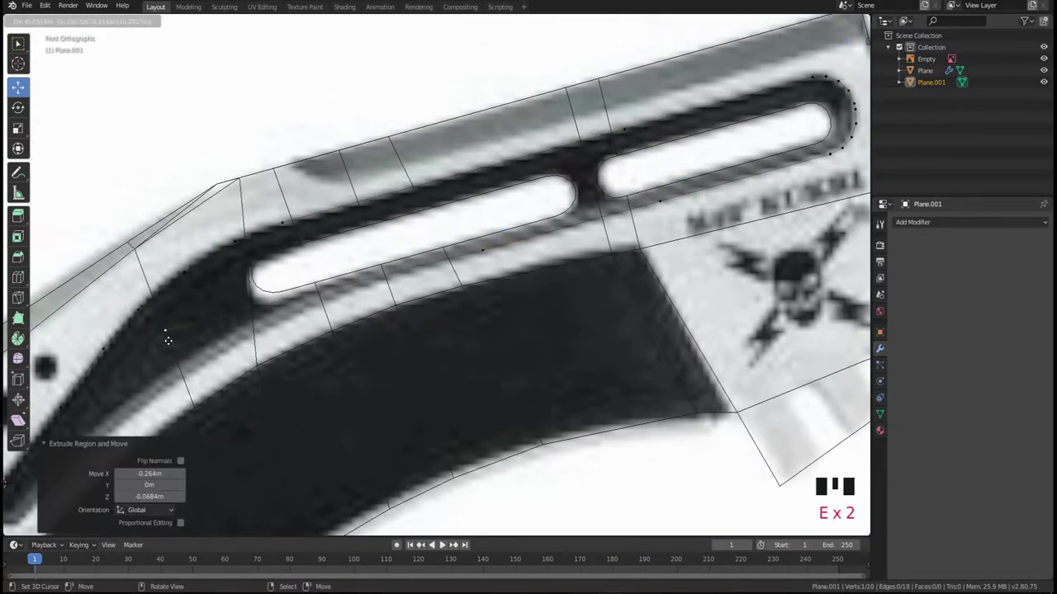
click(231, 341)
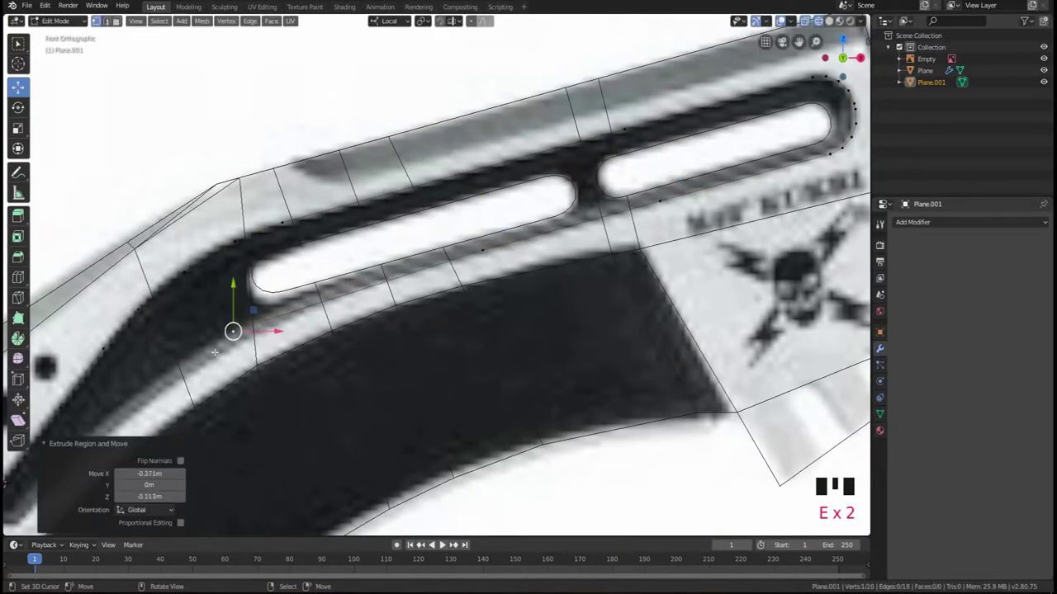
shift+middle_drag(231, 341, 396, 217)
key(e)
click(214, 336)
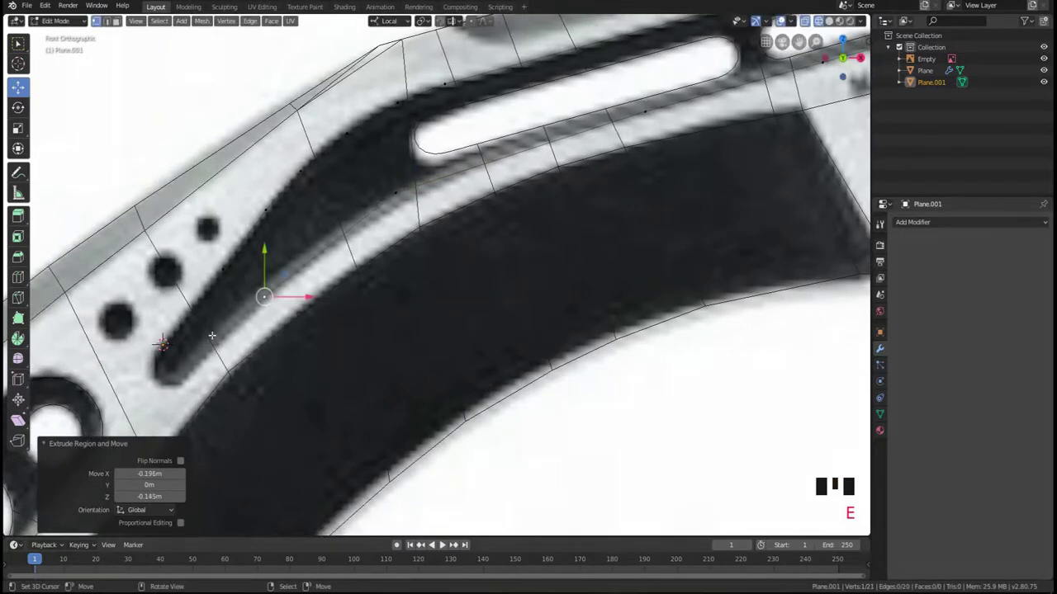
- Round the lower bend vertex beneath the long slot with a four-segment vertex bevel, 0.141 m wide
right_click(344, 205)
right_click(396, 190)
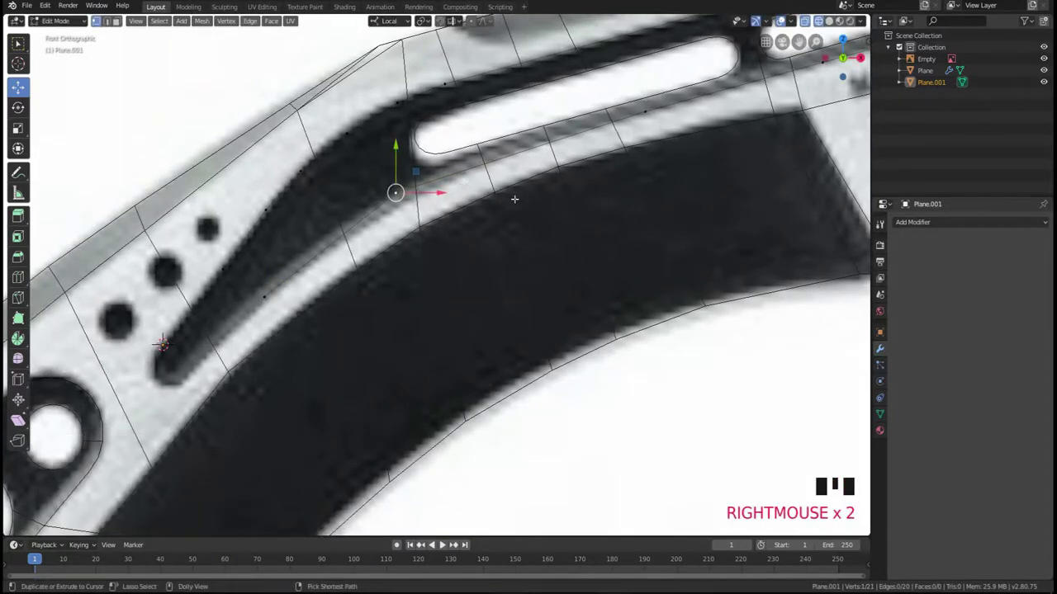
key(ctrl+shift+b)
click(612, 218)
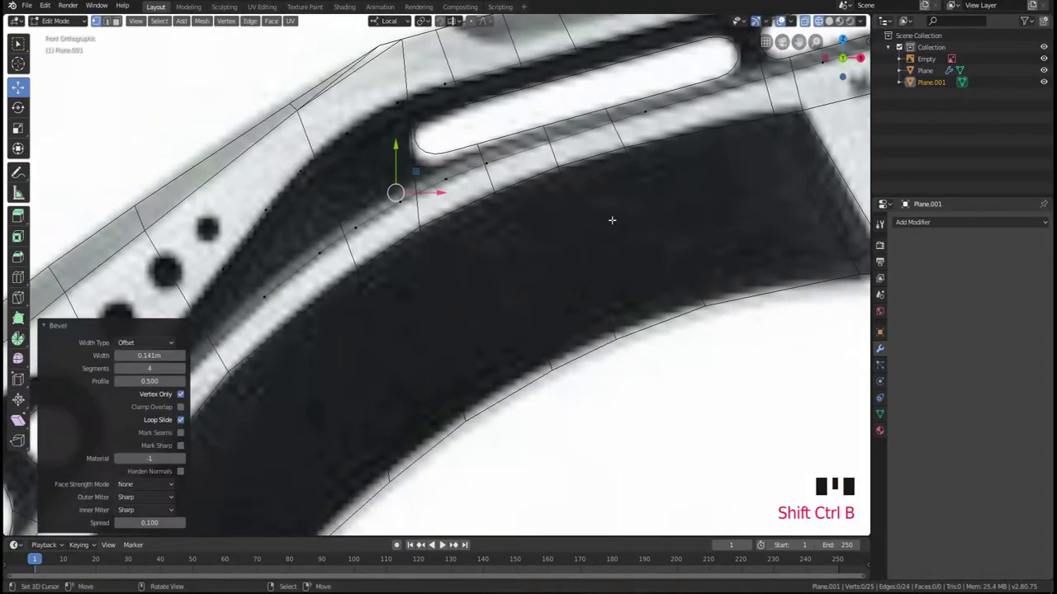
key(Tab)
- Extrude the lower end vertex twice around the groove's narrow end and close the outline with an edge to the upper vertex
scroll(493, 232, down, 1)
shift+middle_drag(329, 227, 466, 177)
scroll(463, 142, up, 3)
key(Tab)
right_click(380, 200)
right_click(428, 168)
key(e)
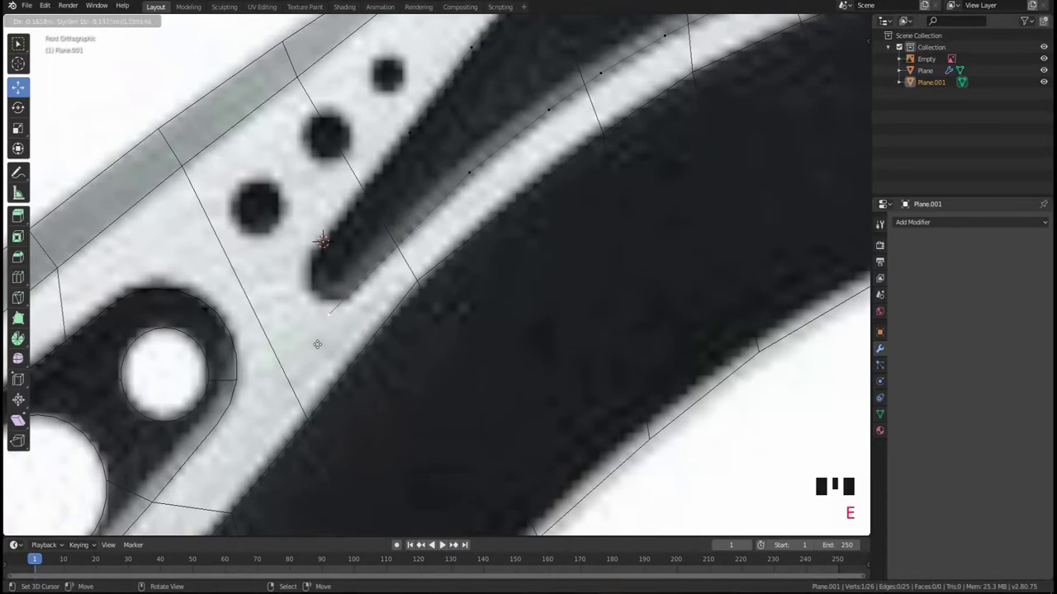
click(317, 344)
key(e)
click(256, 298)
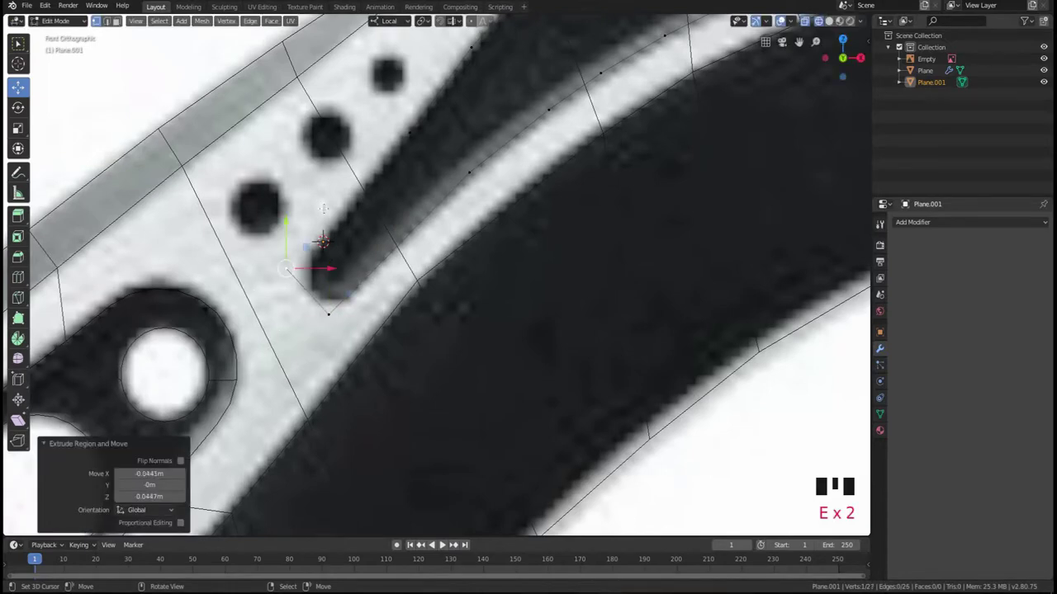
shift+right_click(412, 130)
key(f)
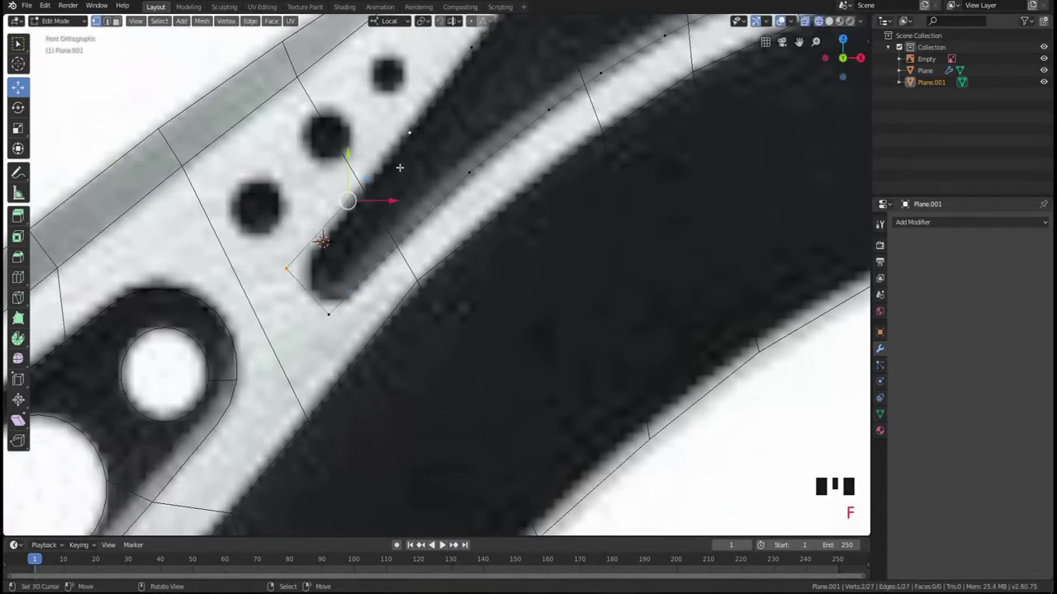
- Shift the two corner vertices at the groove's narrow end closer to its dark edge
right_click(289, 272)
shift+right_click(331, 315)
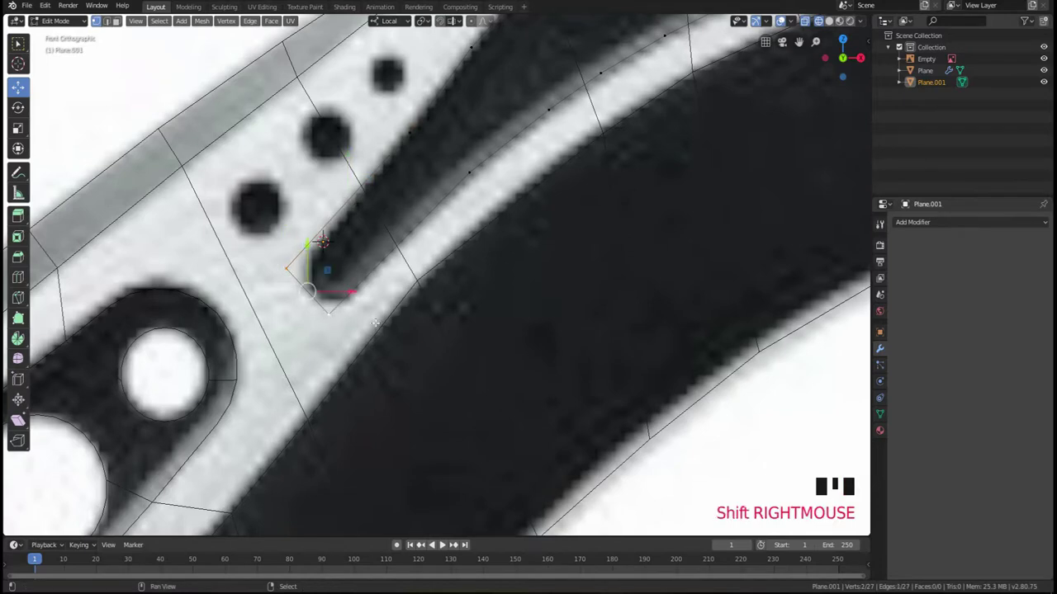
key(ctrl+shift+b)
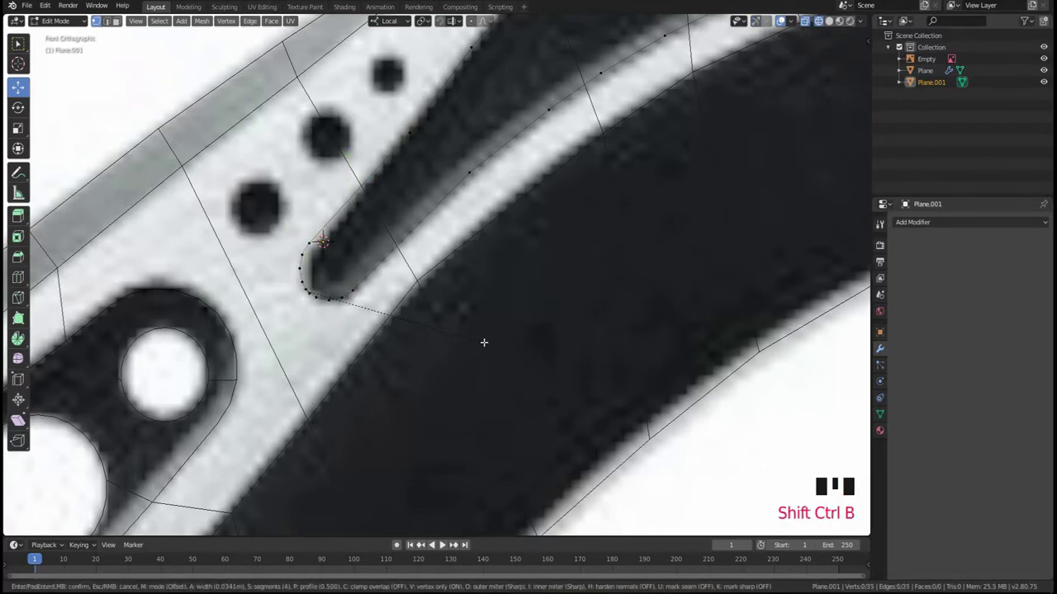
key(Escape)
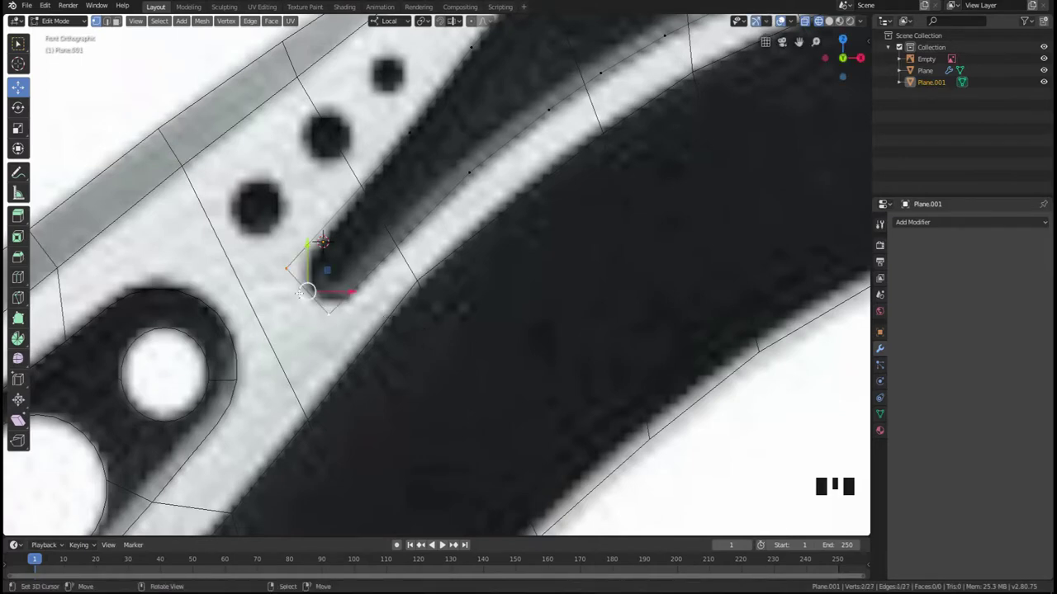
key(g)
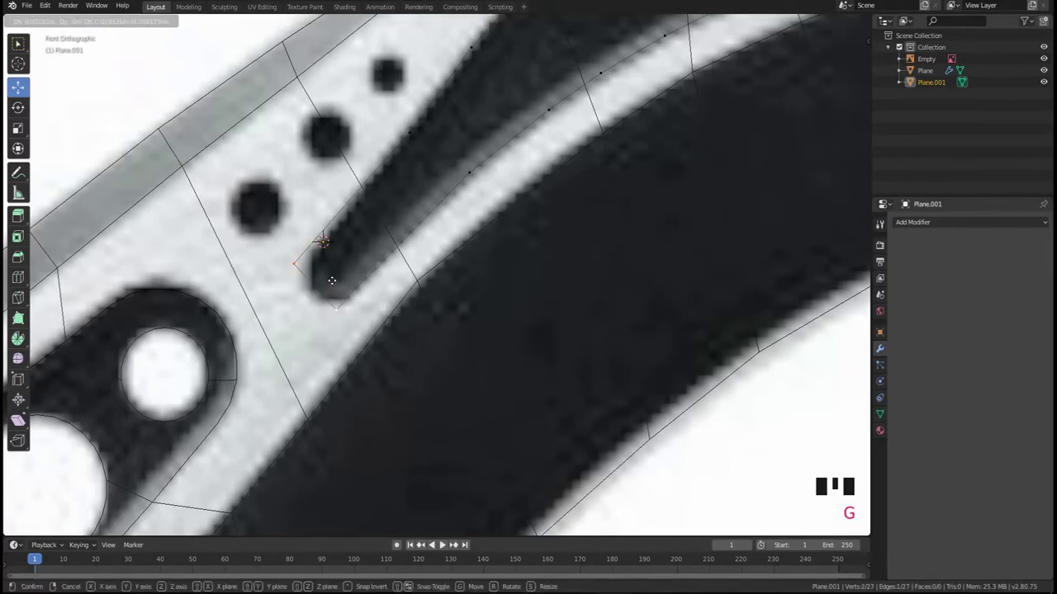
right_click(330, 281)
key(g)
click(305, 293)
shift+right_click(305, 293)
- Round the two narrow-end corners with a four-segment vertex bevel that follows the groove's tip
key(ctrl+shift+b)
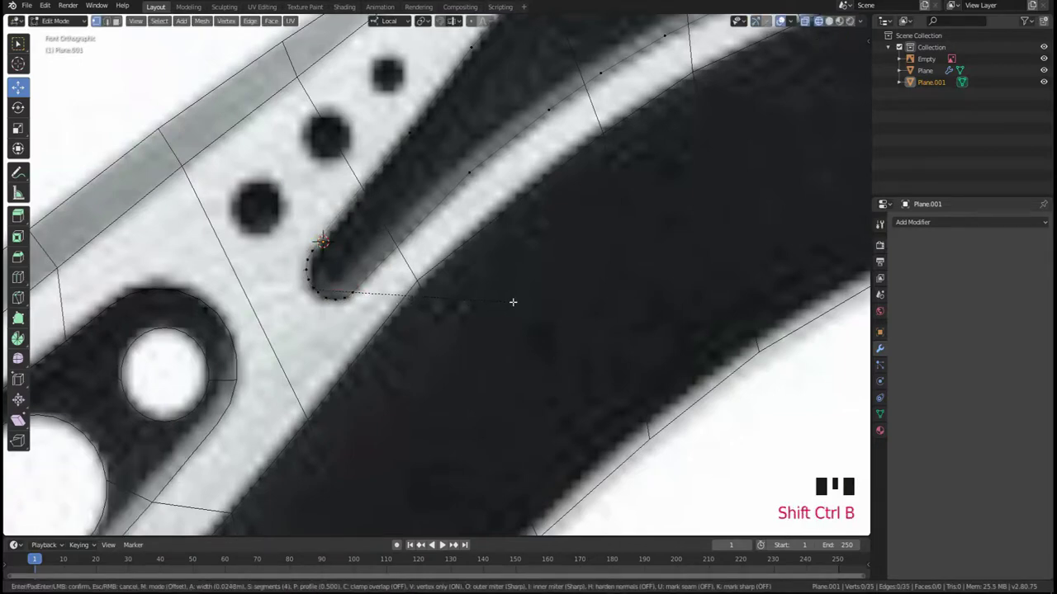
click(441, 300)
key(Tab)
- Set the transform orientation to Global and move the outline along Y to sit in front of the blade
scroll(394, 310, down, 5)
shift+middle_drag(517, 262, 388, 278)
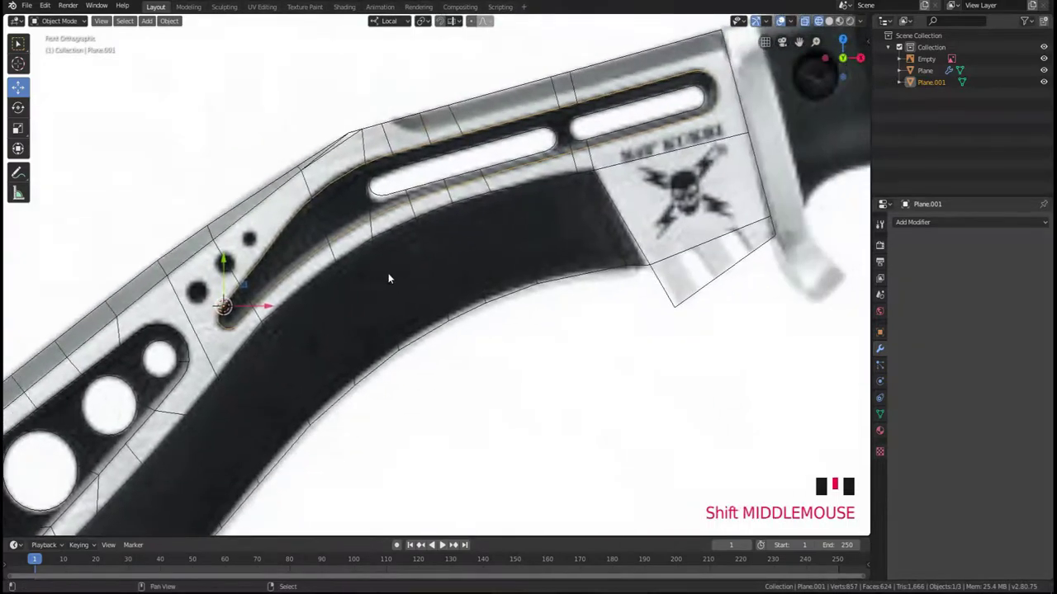
scroll(449, 254, down, 3)
middle_drag(449, 254, 346, 260)
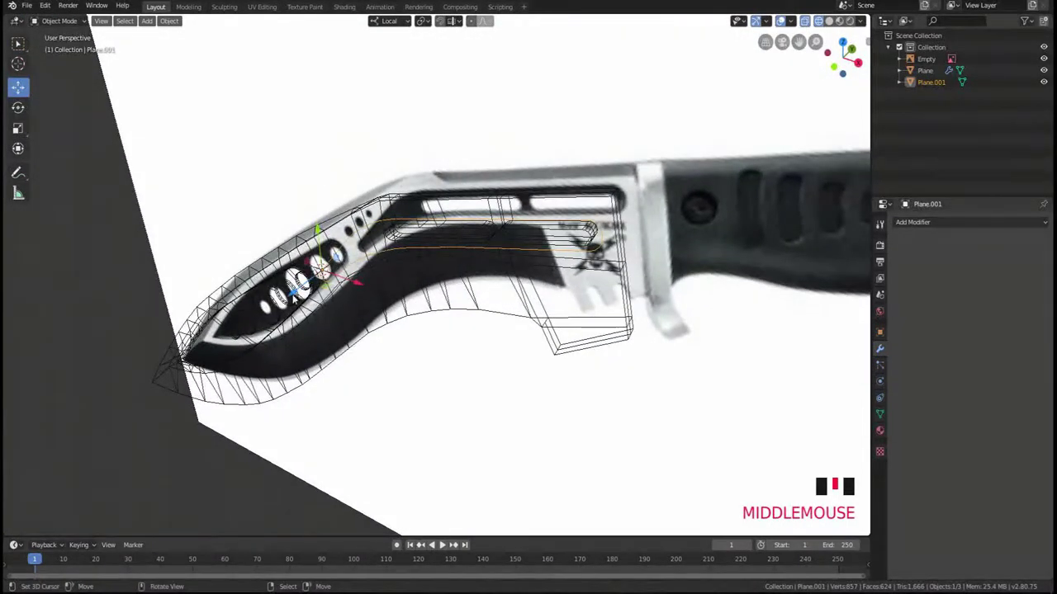
middle_drag(314, 297, 303, 308)
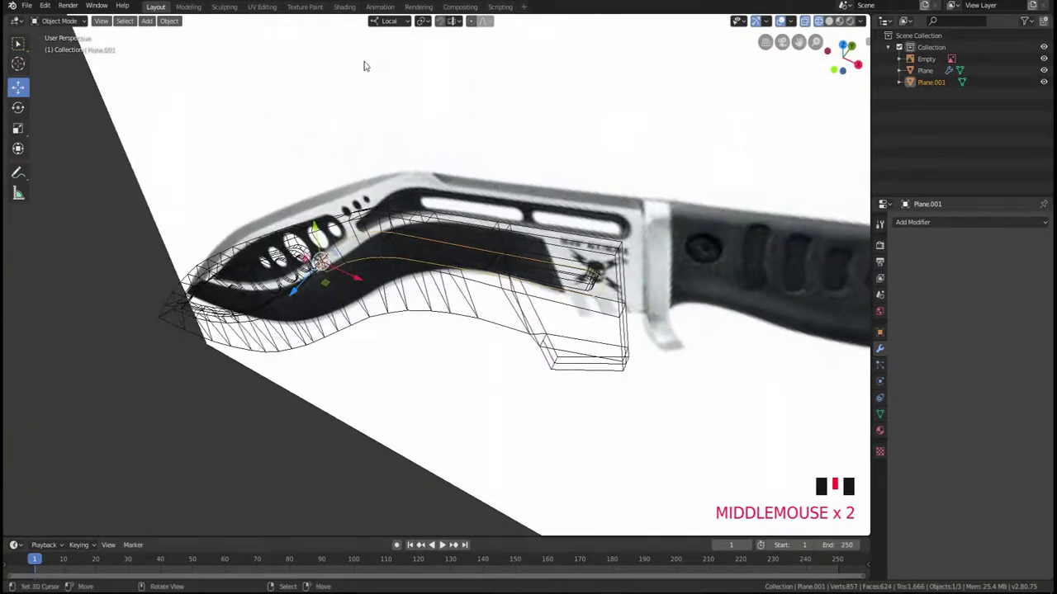
click(391, 22)
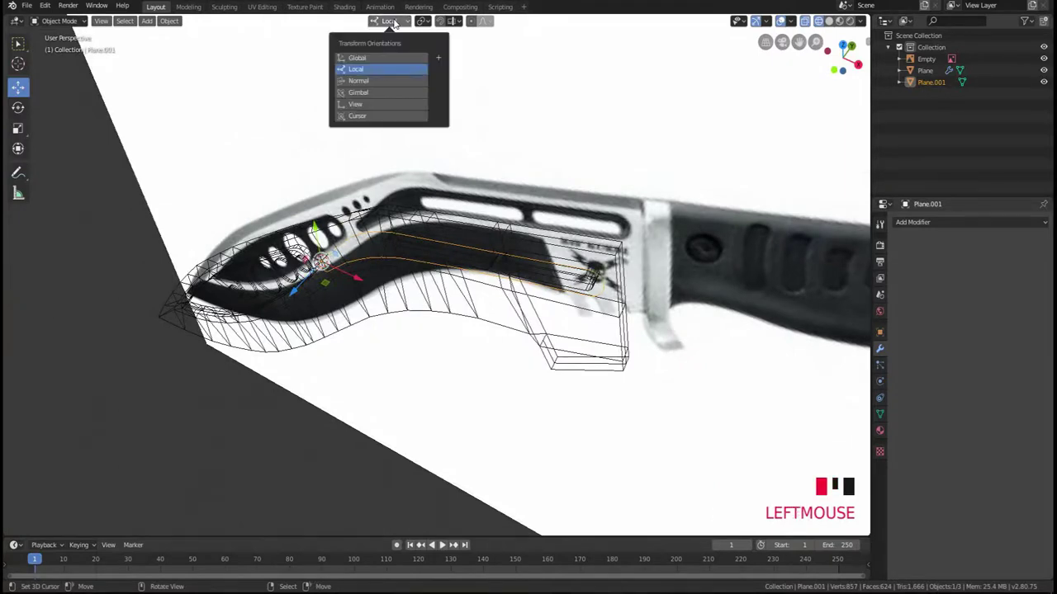
click(382, 58)
middle_drag(446, 264, 495, 281)
scroll(335, 214, up, 1)
drag(369, 198, 356, 207)
mouse_move(322, 254)
middle_down()
mouse_move(355, 203)
mouse_move(471, 188)
middle_up()
- Switch to solid shading, select the whole groove outline and fill it with a face
key(z)
click(417, 205)
key(Tab)
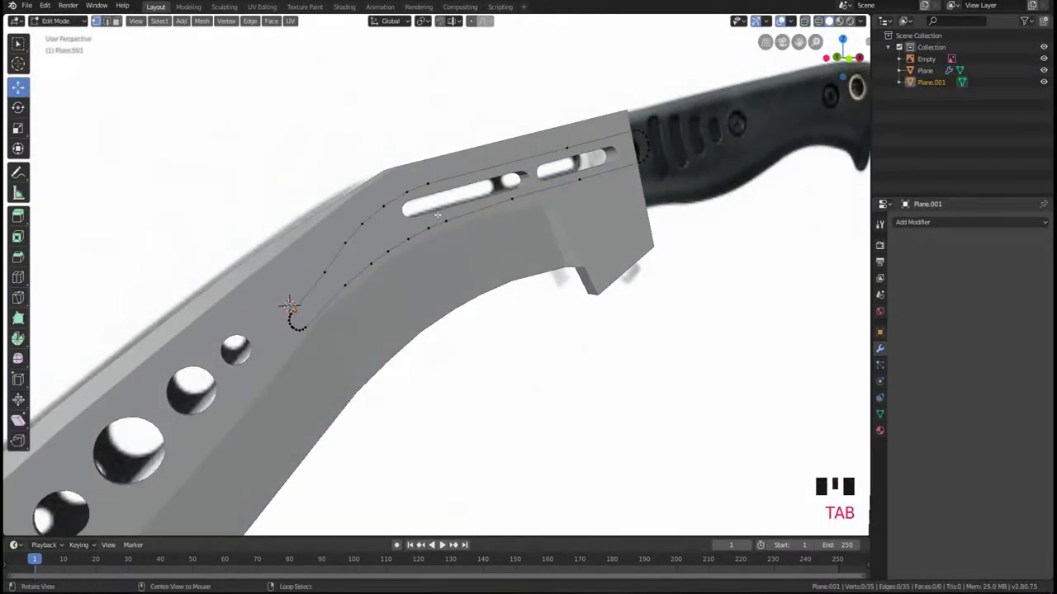
key(a)
key(a)
key(a)
key(a)
key(f)
middle_drag(405, 218, 327, 236)
key(Tab)
key(Tab)
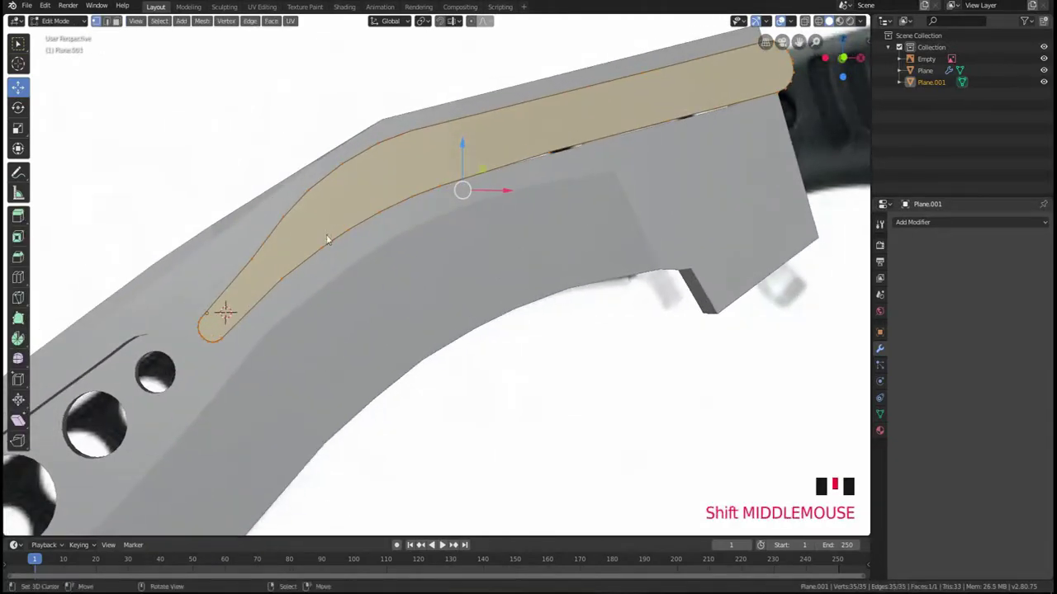
- In wireframe front view, adjust the vertex on the outline's upper edge beside the three dark dots to match the groove
key(Tab)
key(KP_1)
key(Tab)
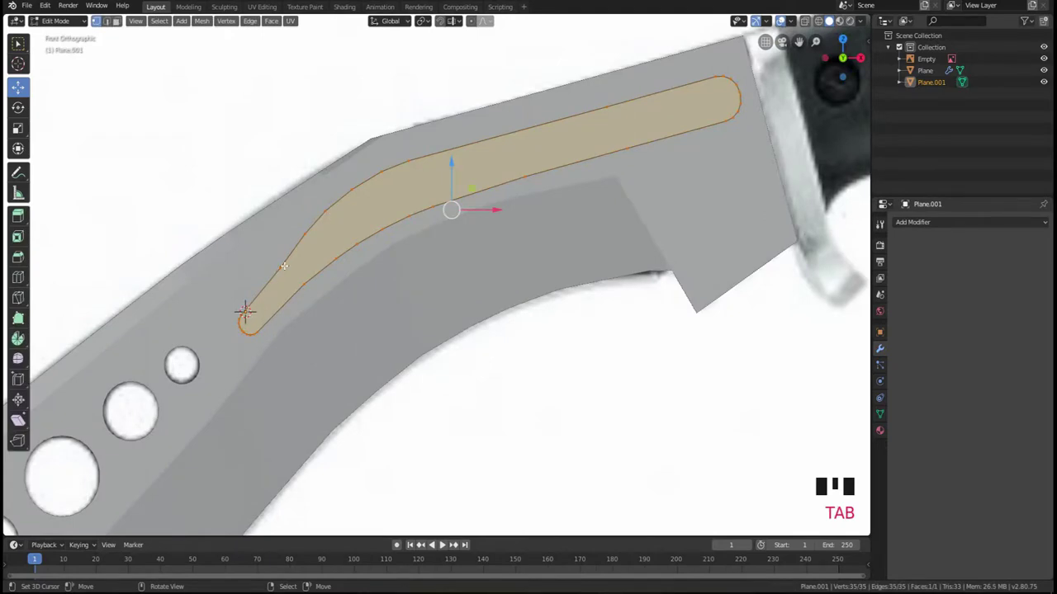
key(z)
click(208, 271)
scroll(207, 271, up, 1)
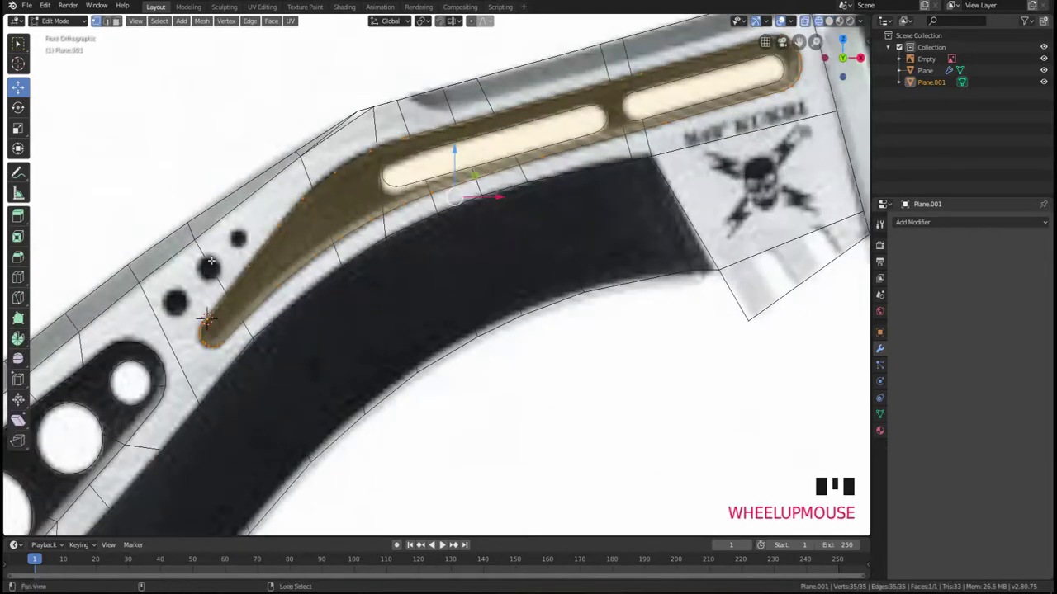
scroll(349, 290, up, 3)
right_click(313, 299)
key(g)
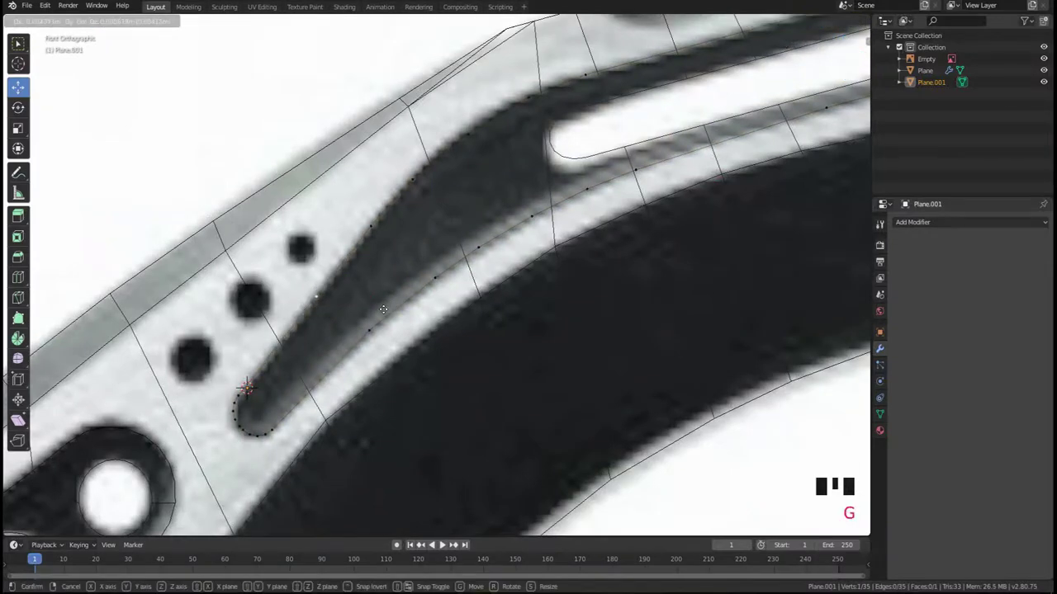
click(368, 319)
- Examine how the outline fits the dark groove in the reference image
key(Tab)
scroll(368, 320, down, 3)
key(Tab)
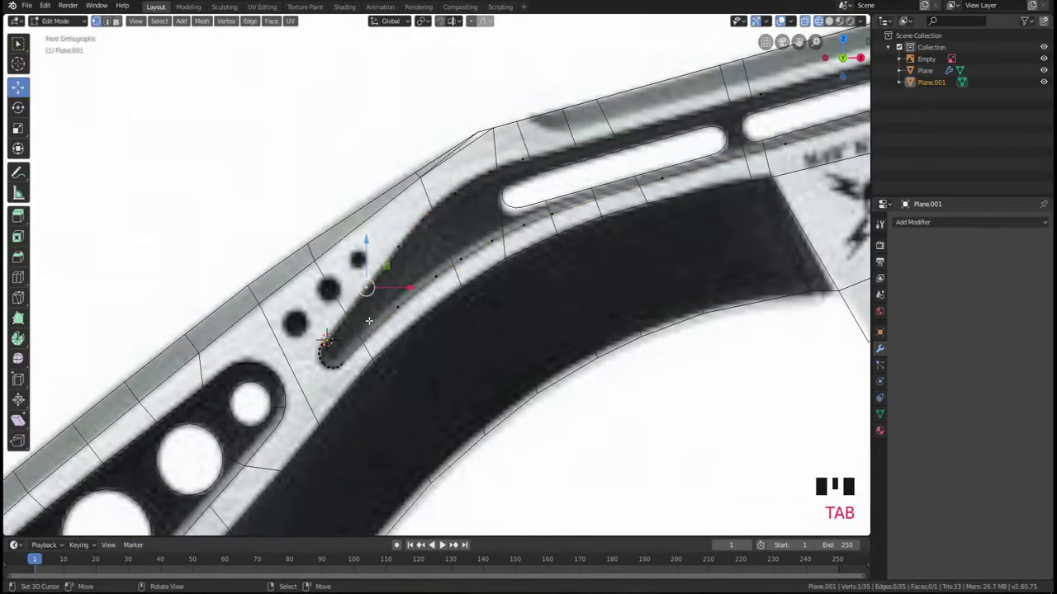
key(Tab)
mouse_move(368, 319)
shift+middle_down()
mouse_move(434, 284)
mouse_move(391, 298)
mouse_move(380, 279)
shift+middle_up()
scroll(429, 284, up, 1)
key(Tab)
scroll(392, 296, down, 1)
- Select the whole groove face, return to solid shading and extrude it -0.2409 m along its normal, away from the blade
key(a)
key(a)
key(a)
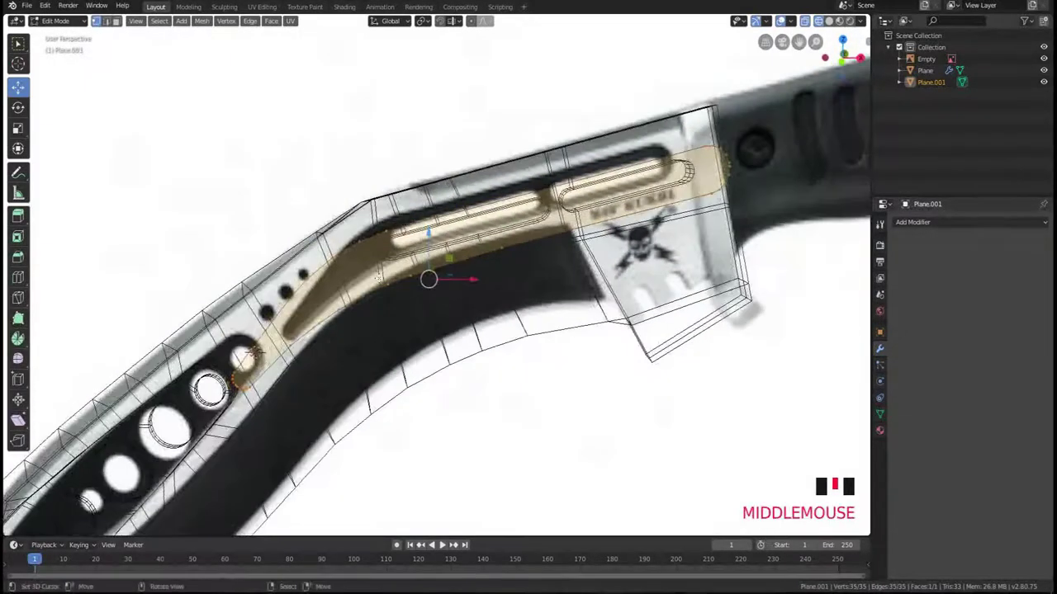
key(z)
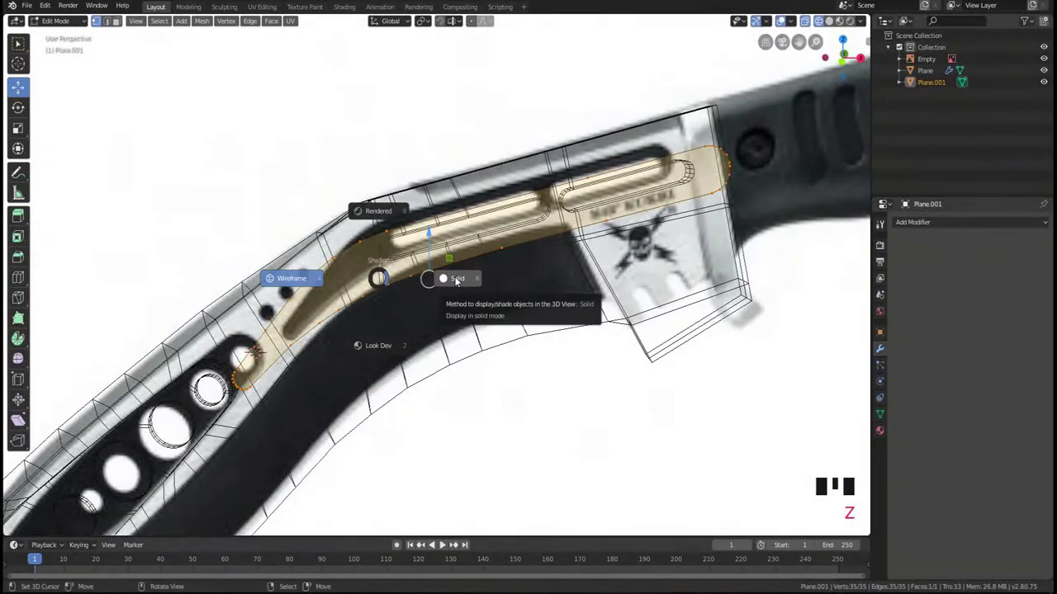
click(455, 281)
middle_drag(456, 281, 420, 288)
scroll(389, 295, up, 2)
key(e)
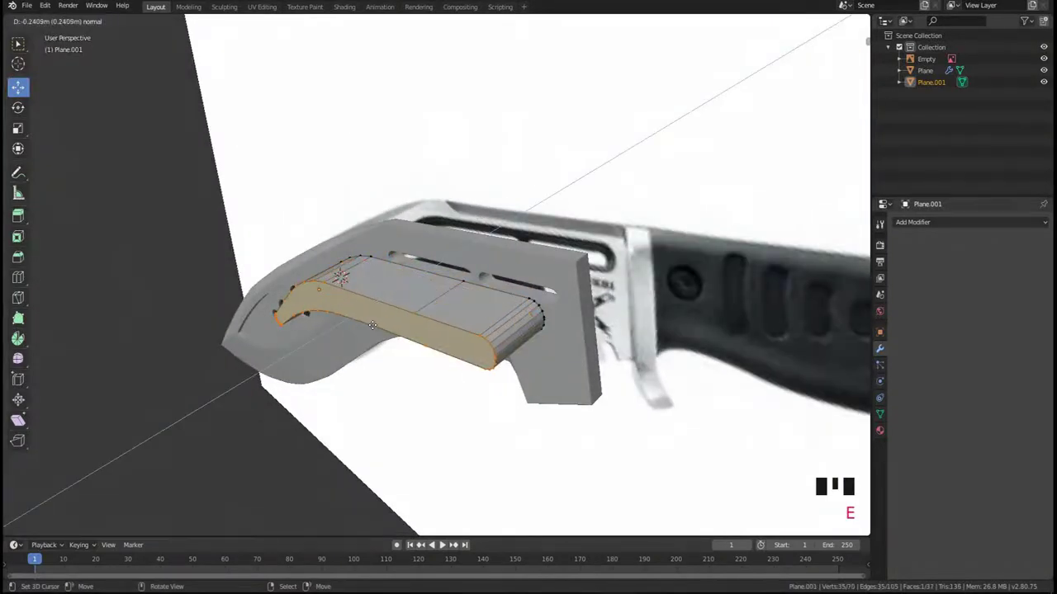
click(372, 325)
key(Tab)
middle_drag(372, 325, 434, 309)
scroll(434, 309, up, 2)
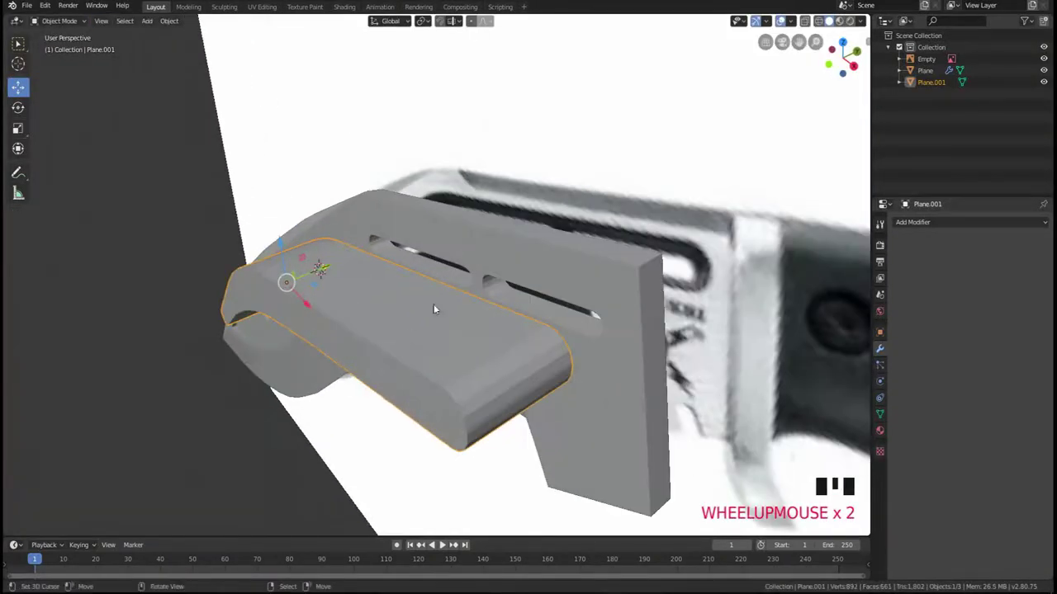
- Add a Difference Boolean modifier to the blade with the groove solid as its object, placed above the Mirror modifier
right_click(468, 261)
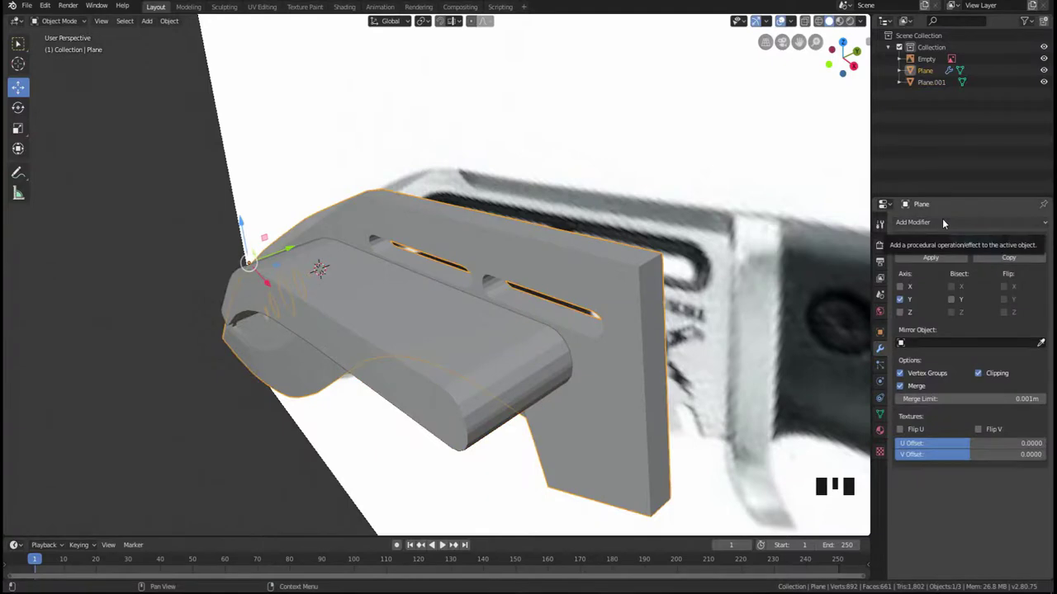
click(942, 219)
click(838, 272)
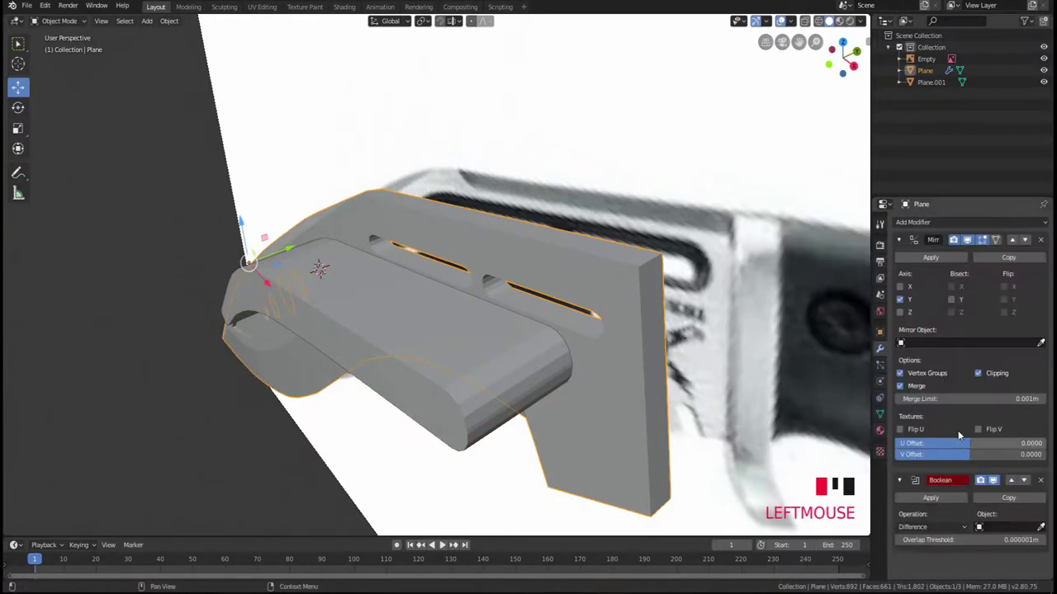
click(1041, 529)
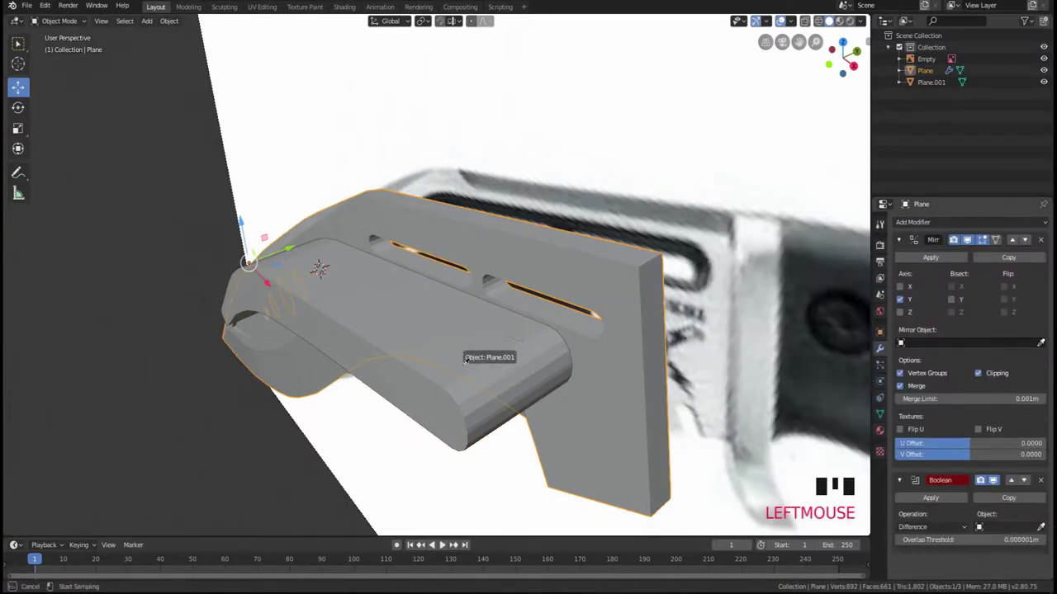
click(448, 342)
click(1011, 479)
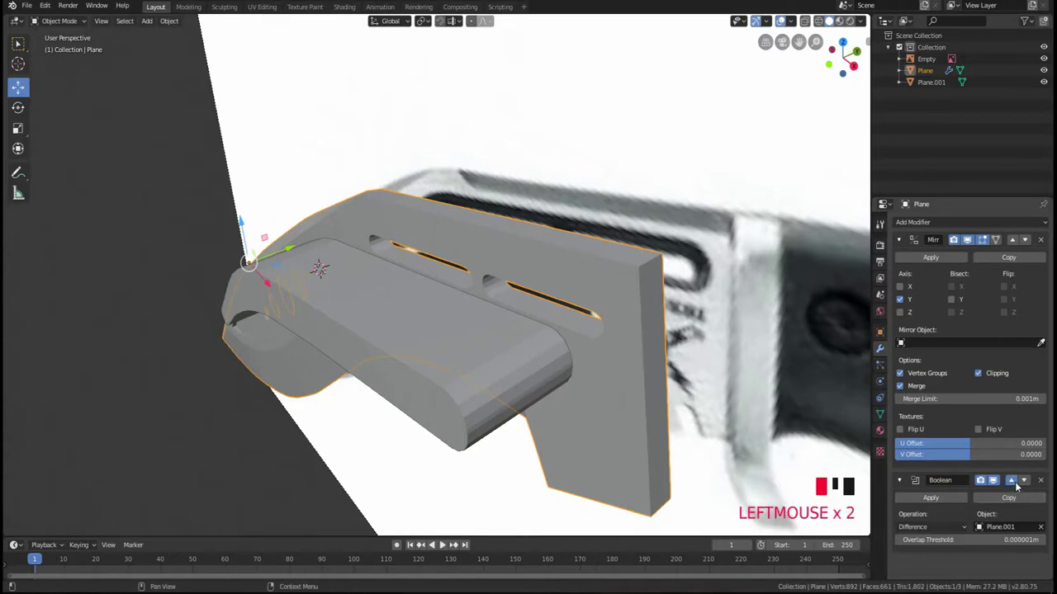
- Move the groove solid 0.149 m along Y into the blade and set its viewport display to Wire
right_click(402, 367)
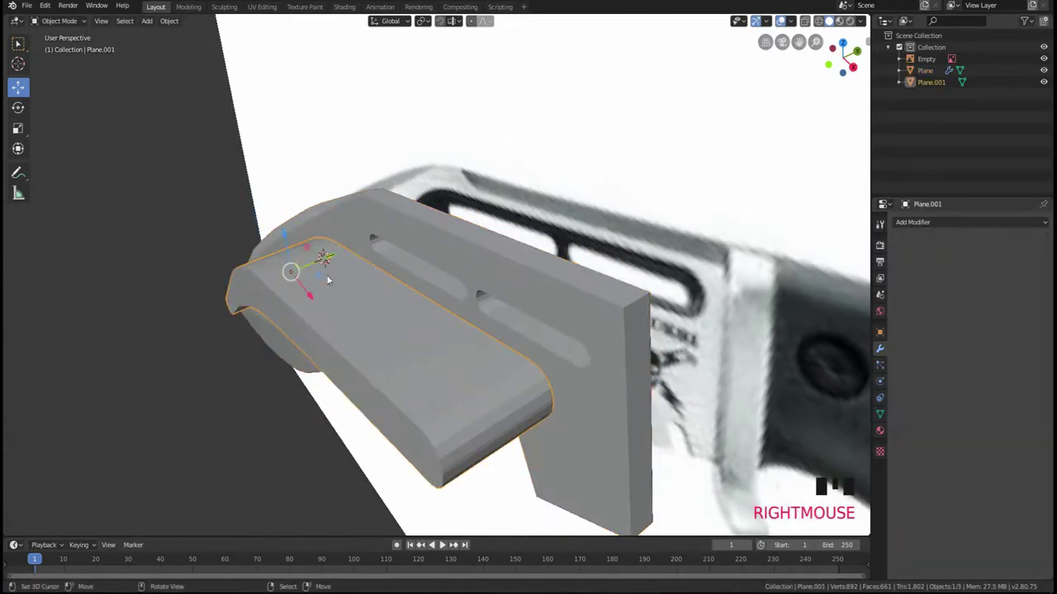
drag(324, 262, 362, 250)
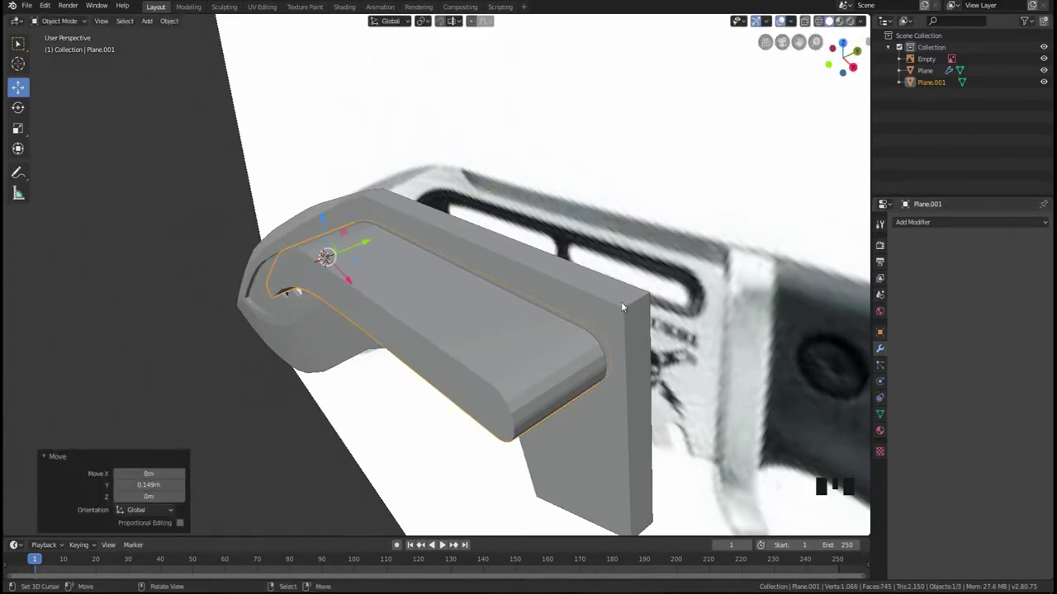
click(879, 332)
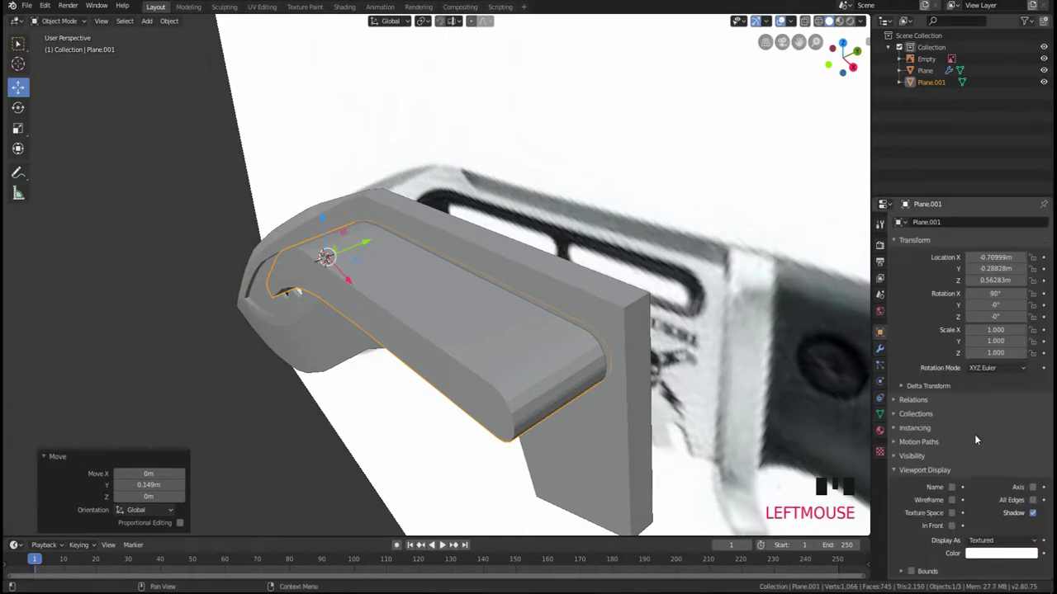
click(995, 543)
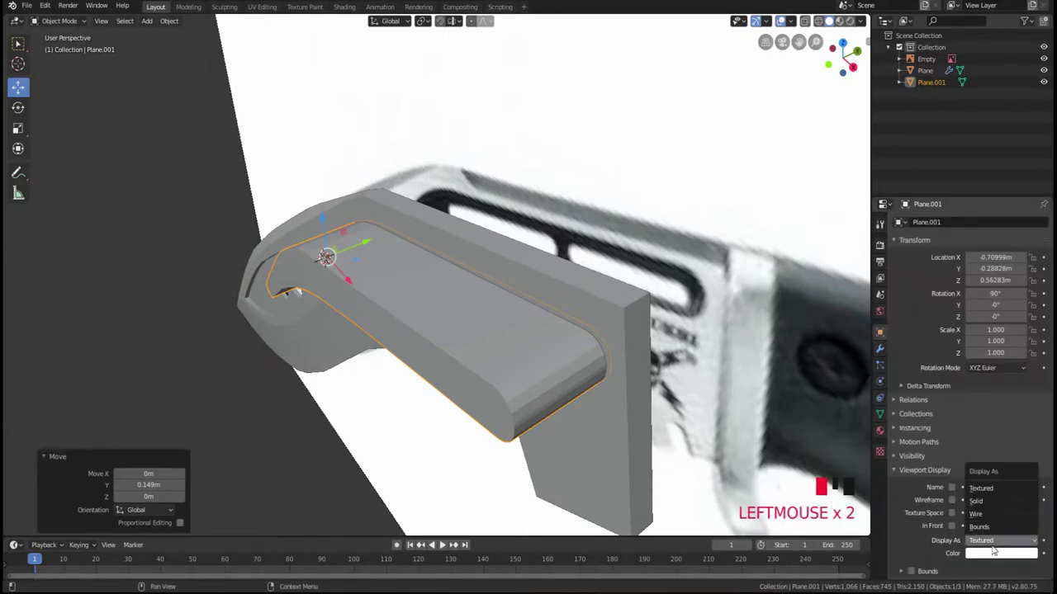
click(988, 505)
- Fine-tune the groove solid's position along Y so it cuts only a shallow recess around the slots
mouse_move(430, 308)
middle_down()
mouse_move(458, 236)
mouse_move(468, 272)
mouse_move(418, 283)
mouse_move(393, 257)
mouse_move(389, 286)
mouse_move(405, 295)
mouse_move(427, 272)
mouse_move(371, 306)
mouse_move(427, 269)
mouse_move(443, 303)
middle_up()
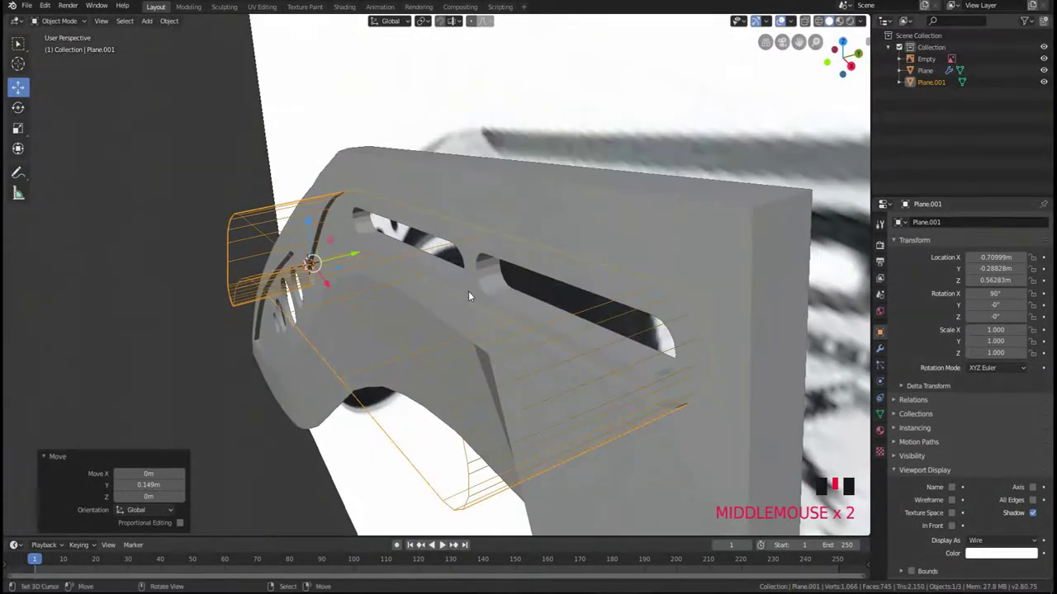
key(g)
key(y)
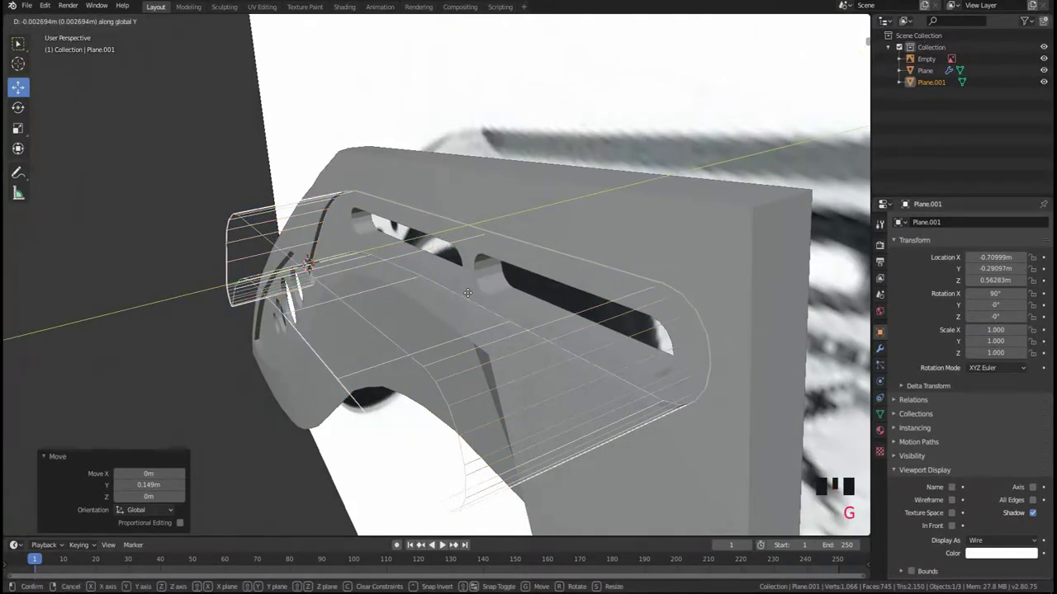
click(459, 316)
middle_drag(459, 315, 566, 298)
scroll(531, 297, down, 1)
scroll(457, 333, up, 2)
middle_drag(458, 333, 391, 295)
scroll(396, 365, down, 2)
middle_drag(396, 366, 305, 357)
scroll(501, 231, down, 3)
- Hide the knife reference image in the viewport
right_click(498, 232)
scroll(424, 250, up, 1)
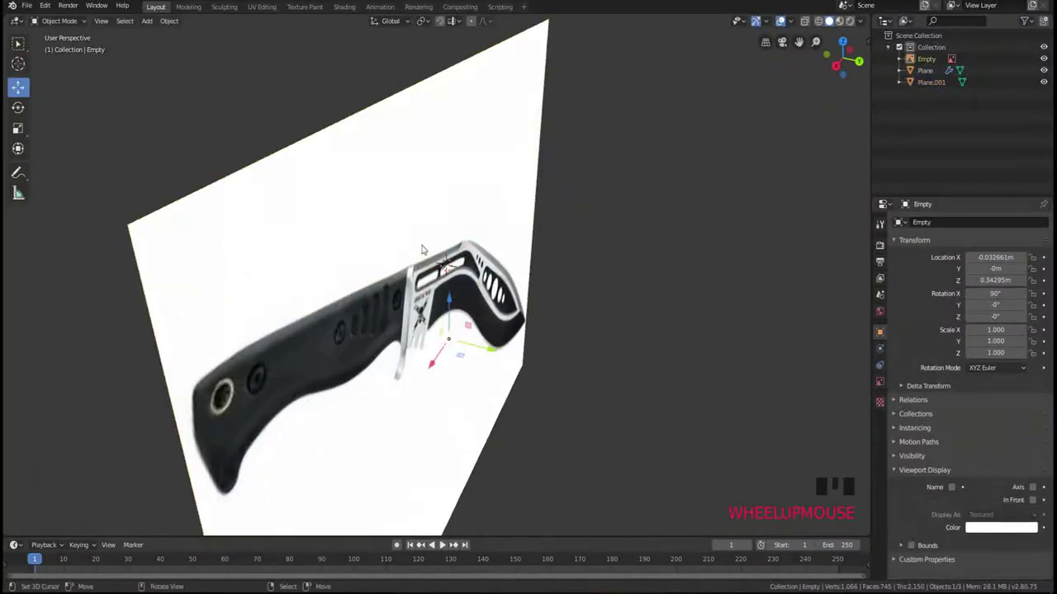
key(h)
scroll(431, 245, up, 4)
middle_drag(431, 245, 613, 247)
- Check the groove cut around the slots and apply the blade's Boolean modifier
right_click(624, 295)
middle_drag(624, 296, 588, 267)
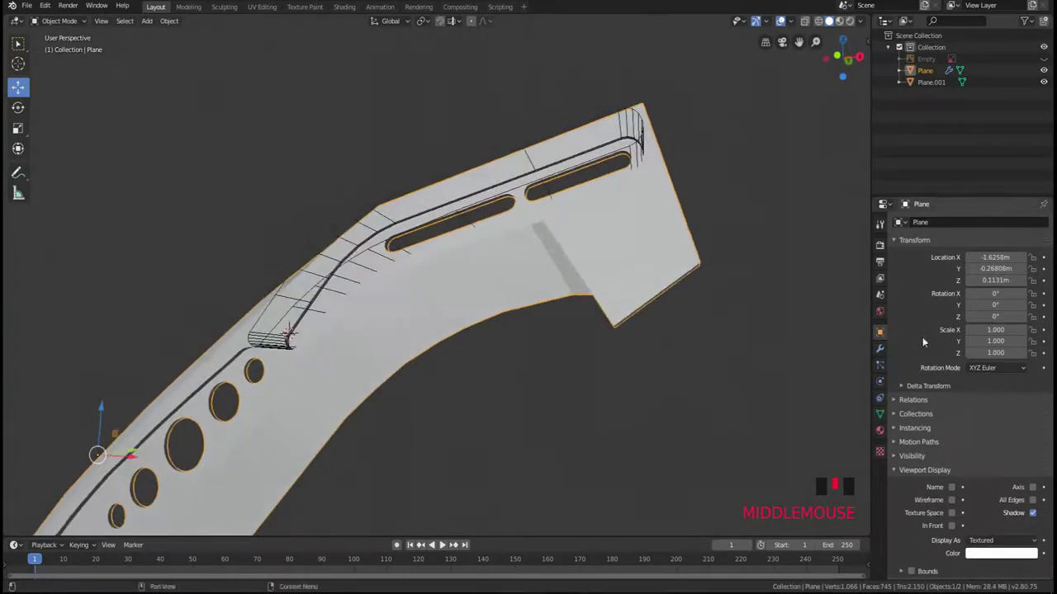
click(879, 349)
middle_drag(620, 352, 476, 317)
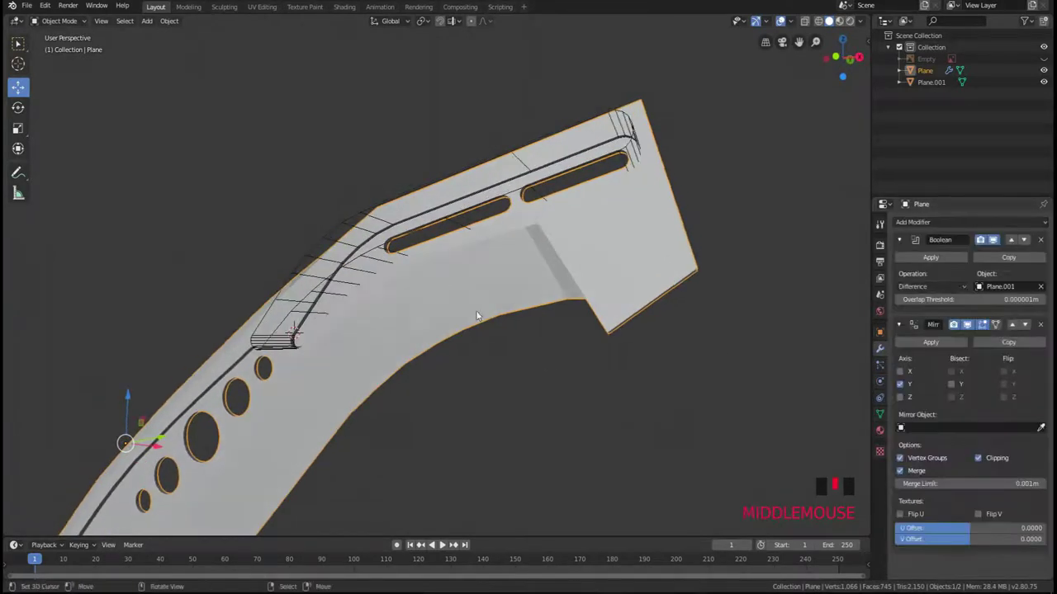
middle_drag(431, 259, 331, 304)
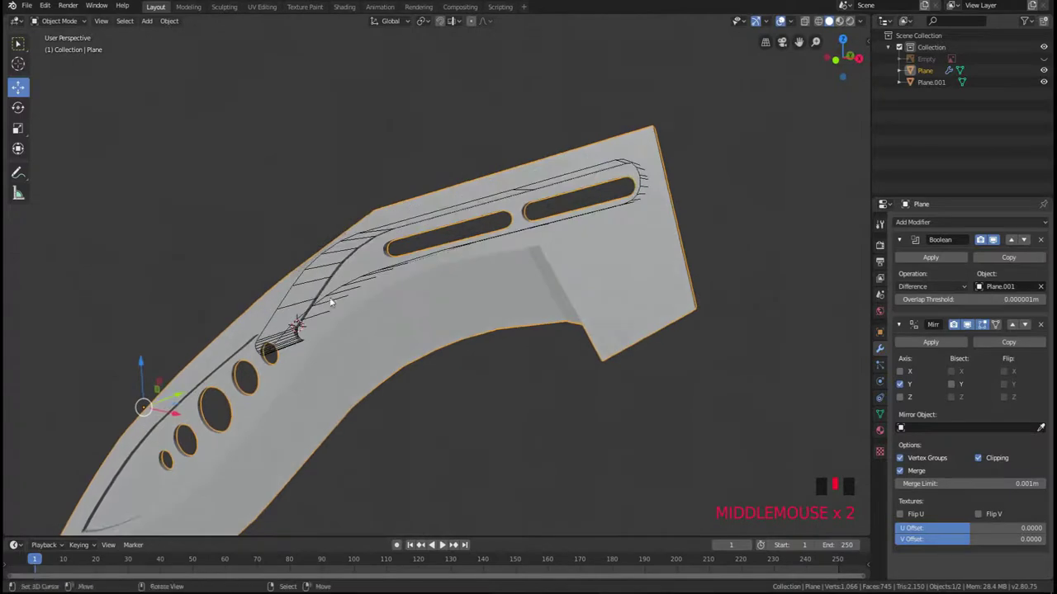
right_click(319, 264)
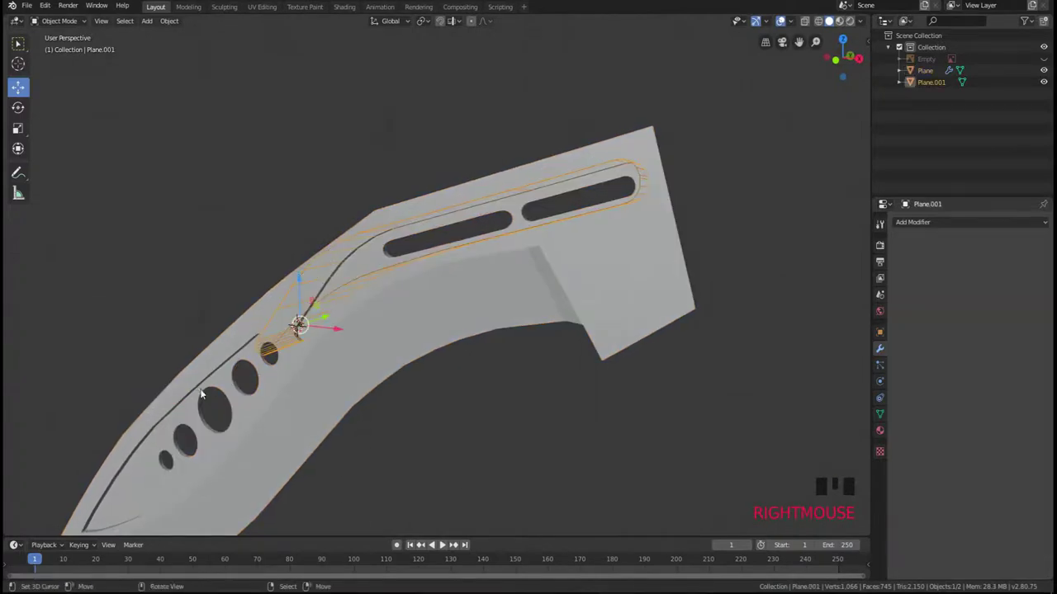
middle_drag(239, 350, 379, 306)
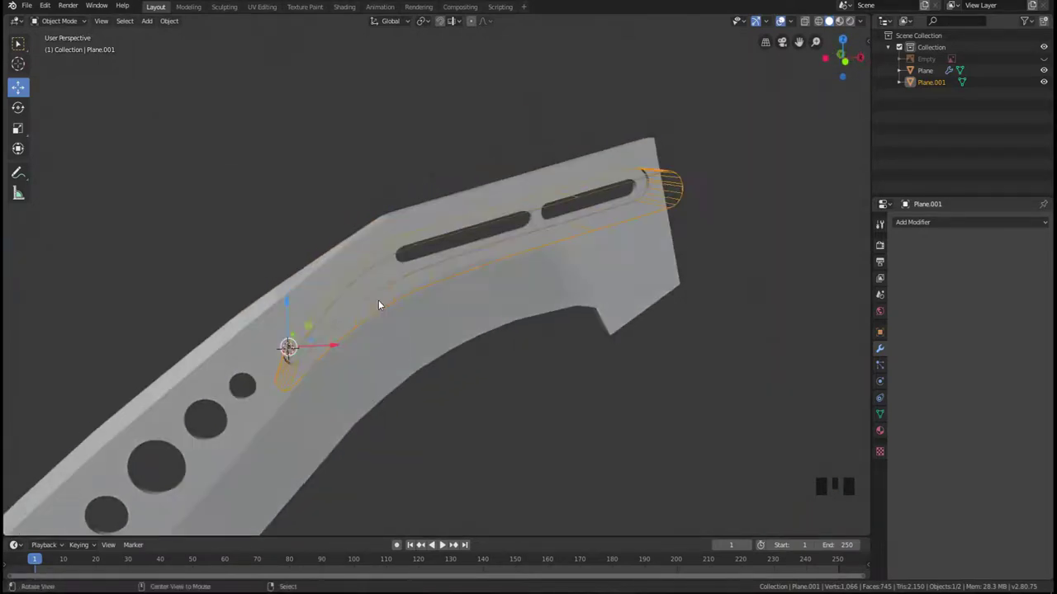
right_click(616, 283)
click(956, 259)
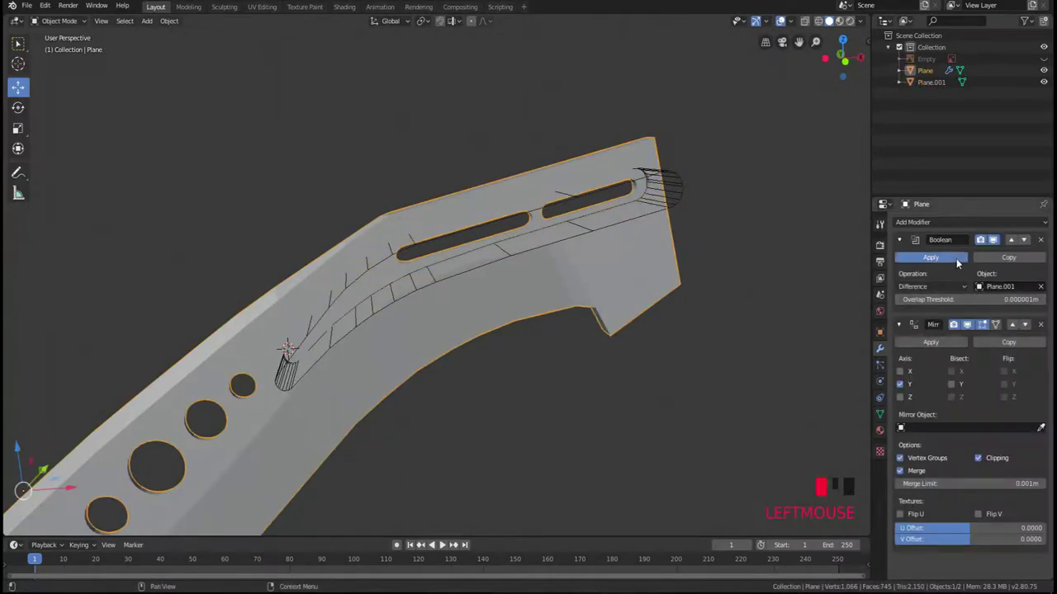
middle_drag(681, 332, 634, 339)
- Delete the wireframe groove solid used for the cut
right_click(641, 210)
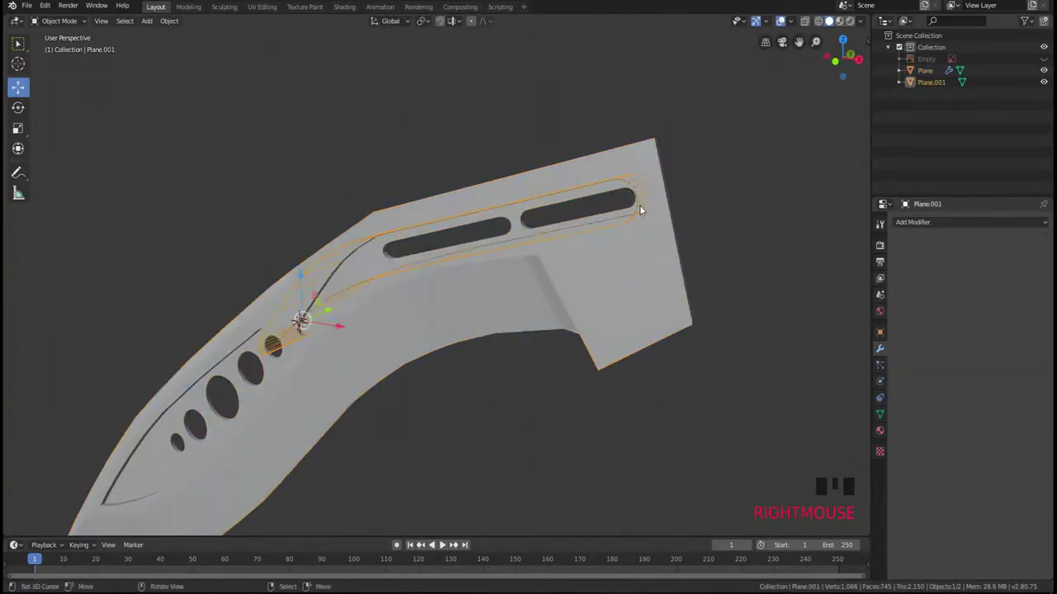
key(Delete)
middle_drag(383, 340, 420, 275)
- Enter Edit Mode on the blade and slide the extra vertex on the groove's lower curved edge onto its neighbour
right_click(418, 300)
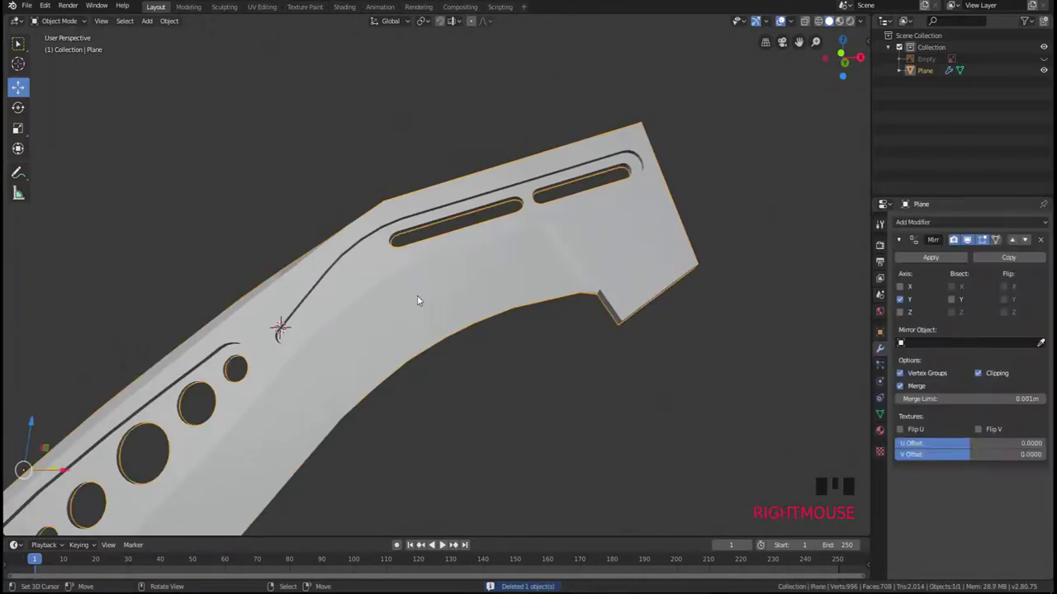
key(Tab)
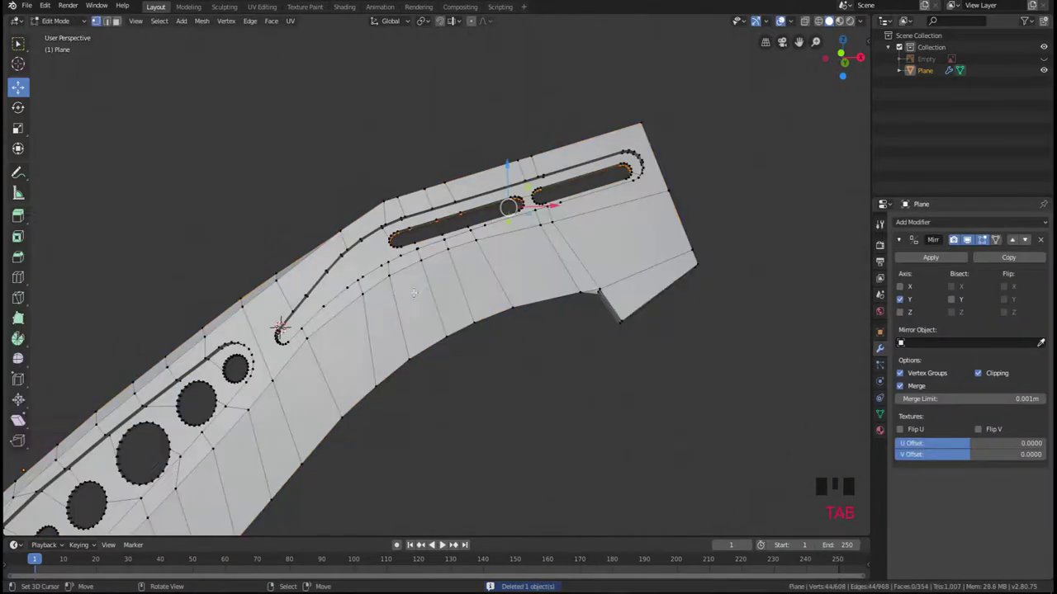
middle_drag(417, 302, 412, 264)
scroll(397, 306, up, 2)
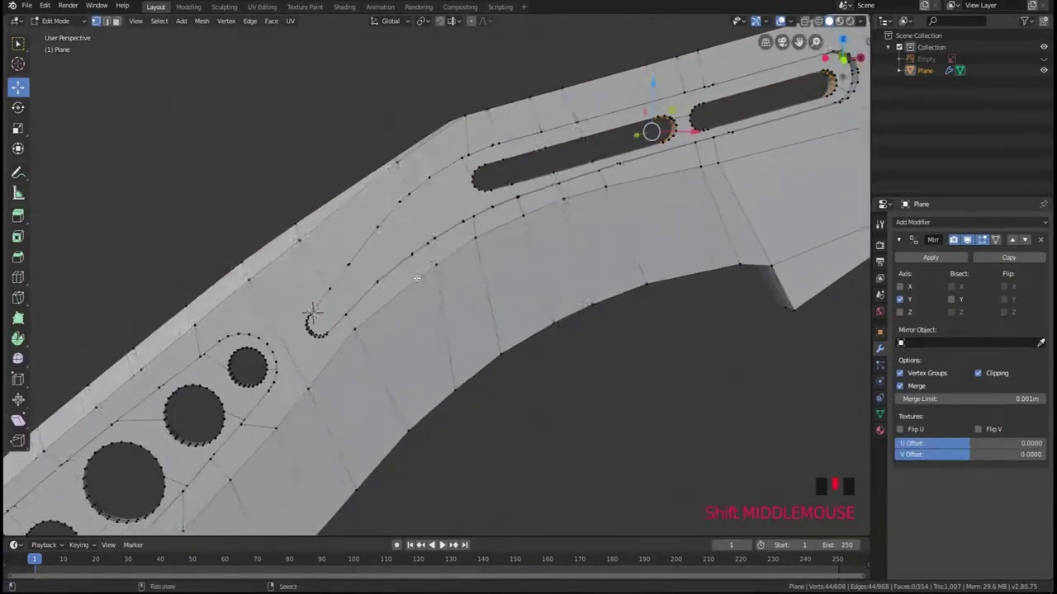
scroll(412, 264, up, 4)
right_click(435, 210)
key(g)
key(g)
click(498, 211)
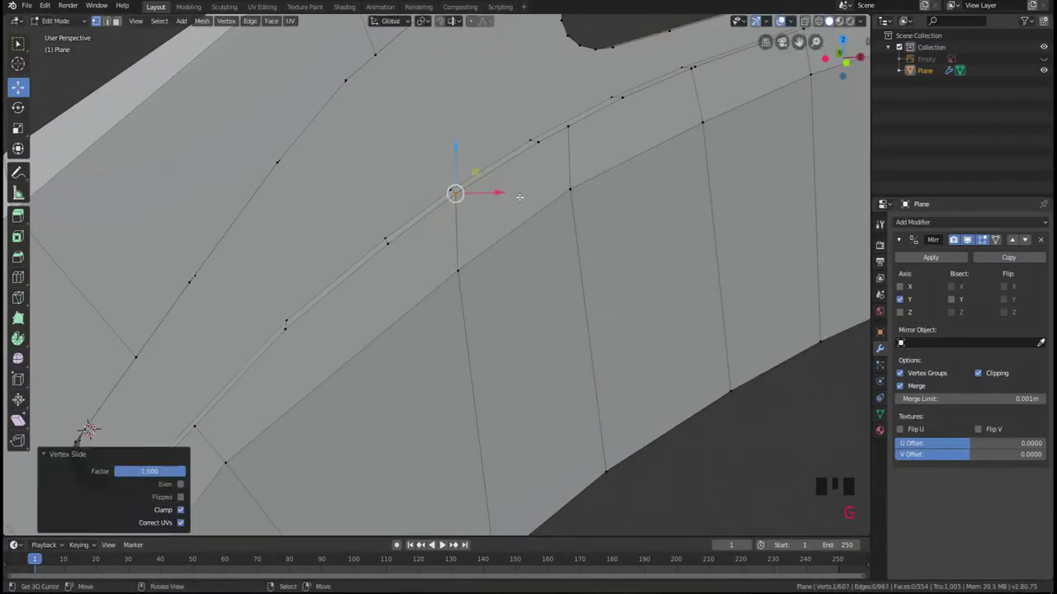
- Connect the next lower-edge groove vertex to the blade vertex below, and slide the following edge vertex onto its neighbour
shift+middle_drag(572, 191, 517, 230)
right_click(488, 189)
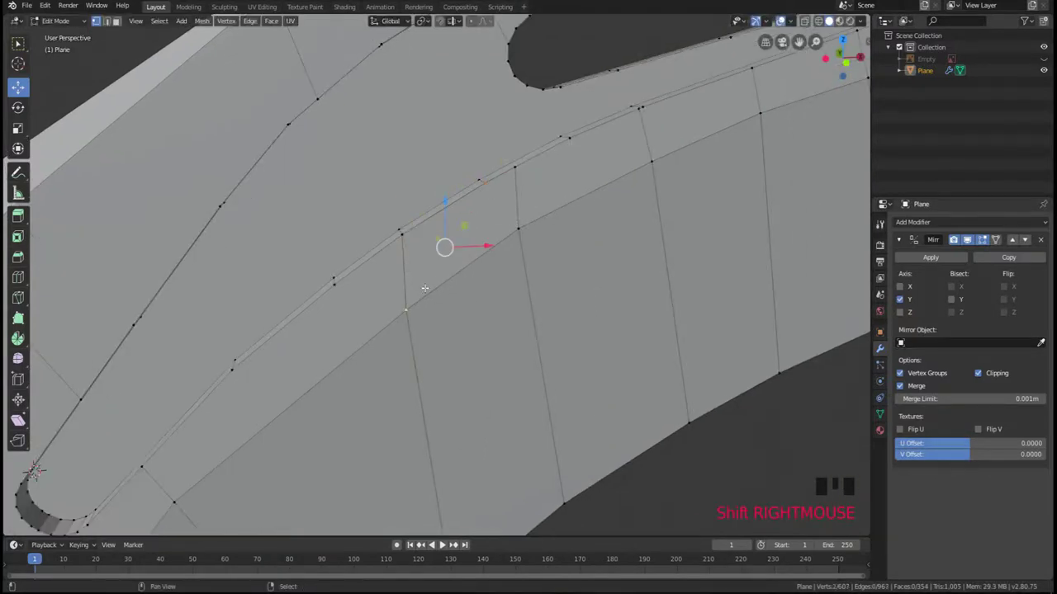
right_click(514, 168)
key(g)
key(g)
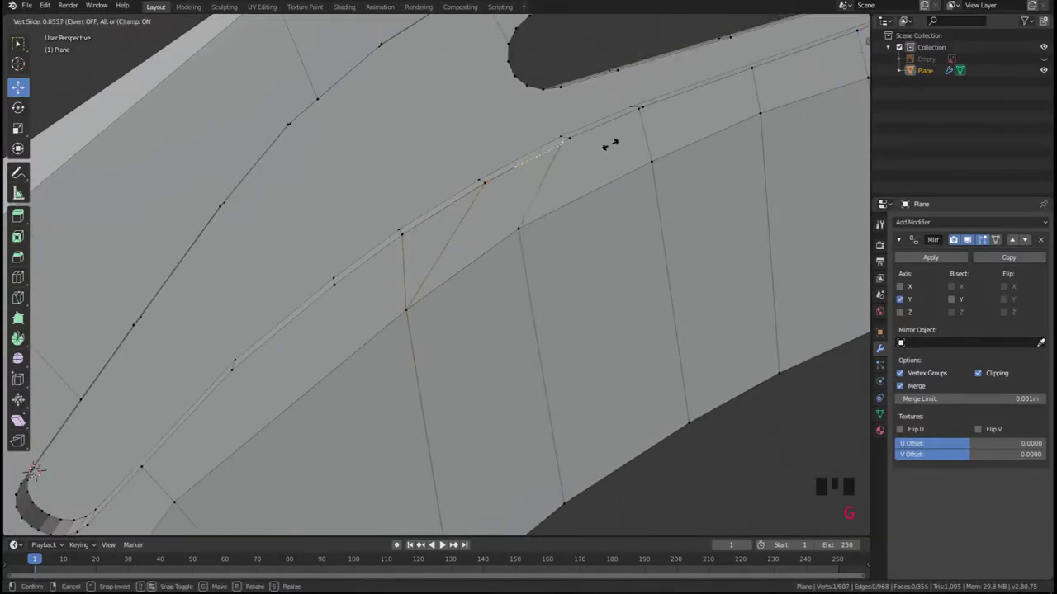
click(609, 147)
shift+middle_drag(611, 149, 477, 216)
key(g)
right_click(479, 215)
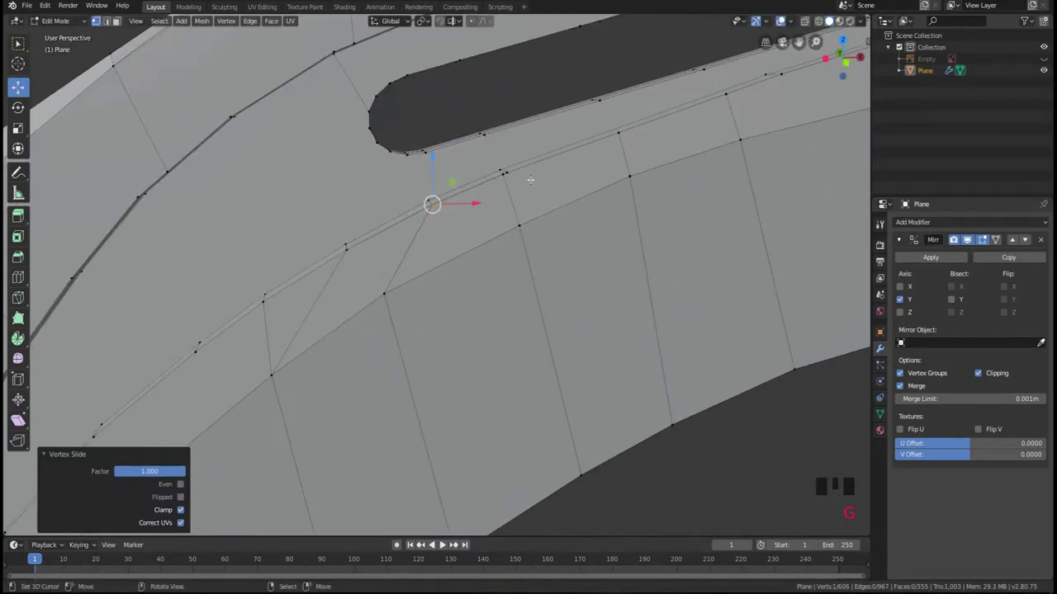
- Slide two more extra vertices on the groove's lower edge, below the first slot, onto their neighbouring vertices
right_click(503, 173)
key(g)
key(g)
click(544, 163)
shift+middle_drag(543, 162, 381, 266)
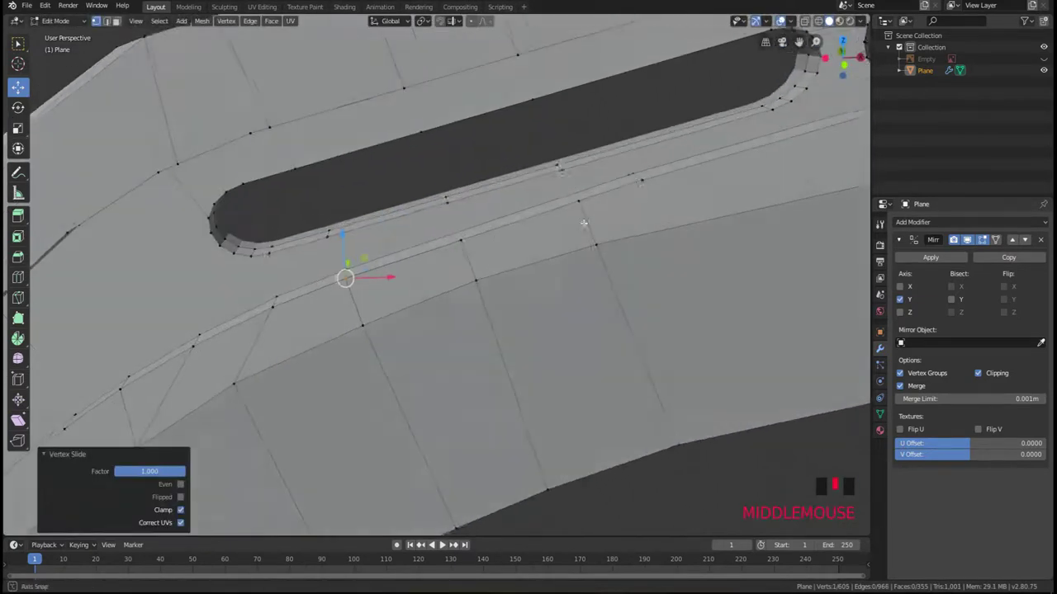
key(g)
key(g)
click(658, 172)
- Slide the lower-edge groove vertex near the start of the second slot fully along the edge to the next point
shift+middle_drag(672, 207, 624, 221)
right_click(407, 245)
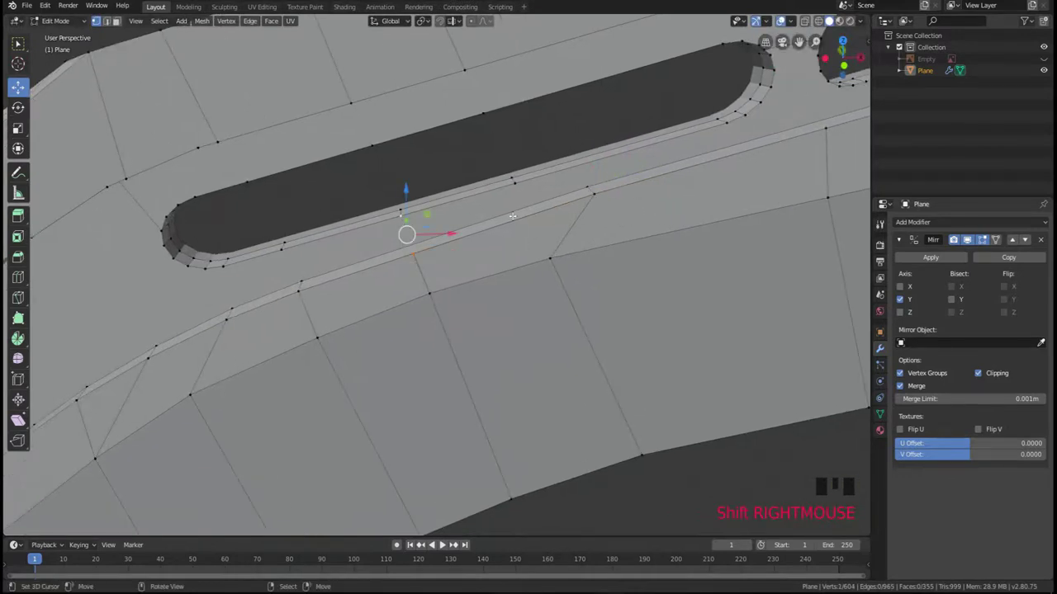
shift+middle_drag(540, 236, 367, 270)
right_click(468, 215)
key(g)
key(g)
click(699, 180)
- Slide the extra vertex on the groove's upper edge, above the gap between the slots, onto its neighbour
shift+middle_drag(786, 143, 438, 187)
scroll(471, 212, down, 1)
scroll(325, 214, down, 2)
shift+middle_drag(325, 213, 477, 175)
scroll(505, 250, up, 3)
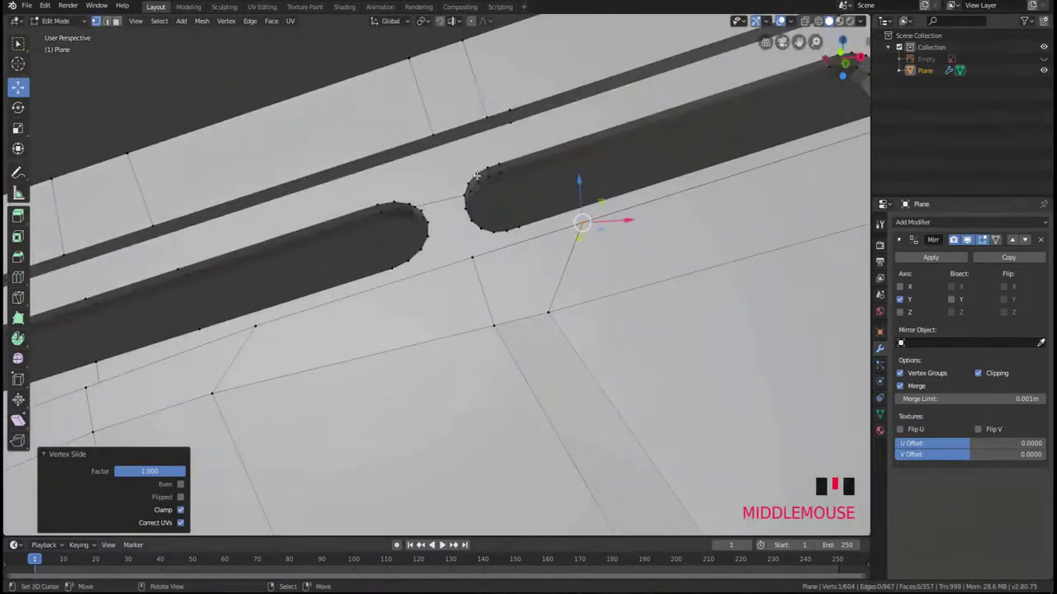
right_click(483, 108)
key(g)
key(g)
click(538, 100)
- Slide two extra vertices on the groove's upper edge, at the bend beside the first slot's rounded end, onto their neighbours
shift+middle_drag(355, 224, 525, 196)
shift+middle_drag(292, 237, 392, 187)
right_click(373, 173)
key(g)
key(g)
click(332, 187)
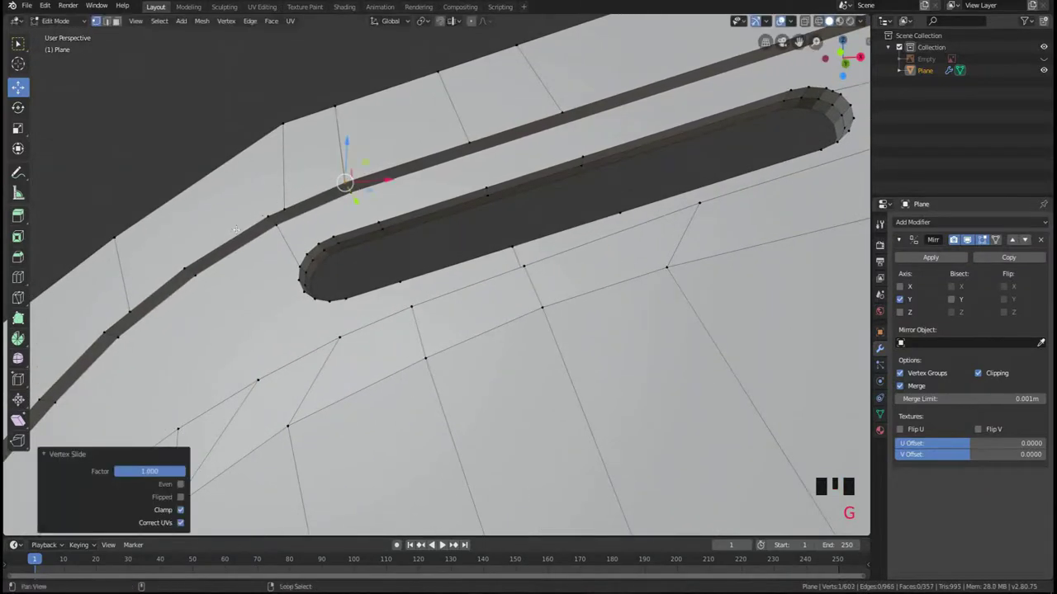
shift+middle_drag(236, 230, 352, 204)
right_click(398, 183)
key(g)
key(g)
click(370, 197)
- Slide the extra vertex on the groove's upper edge past the bend, toward the round holes, onto its neighbour
shift+middle_drag(266, 283, 375, 194)
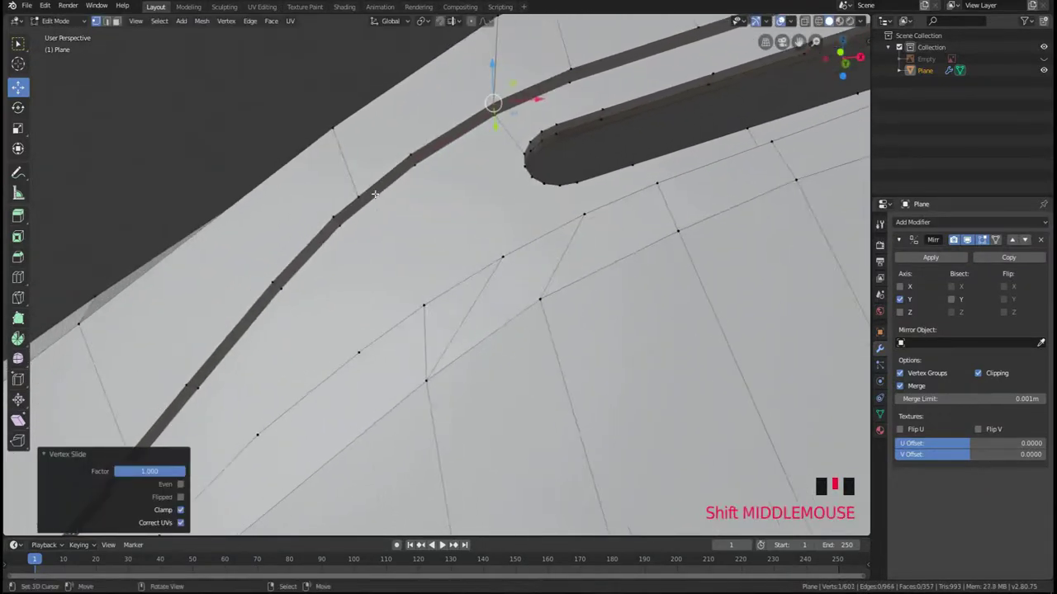
right_click(369, 196)
key(g)
key(g)
click(261, 251)
- Connect two vertices on the groove's lower edge, near its rounded end, to the same blade vertex below them
middle_drag(396, 210, 437, 302)
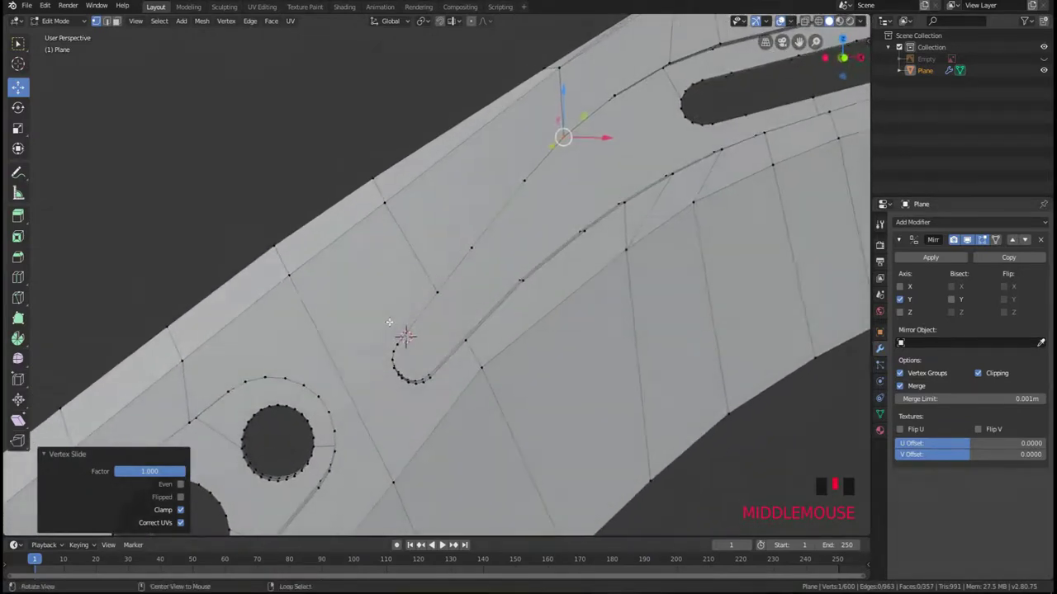
right_click(525, 283)
scroll(552, 284, up, 1)
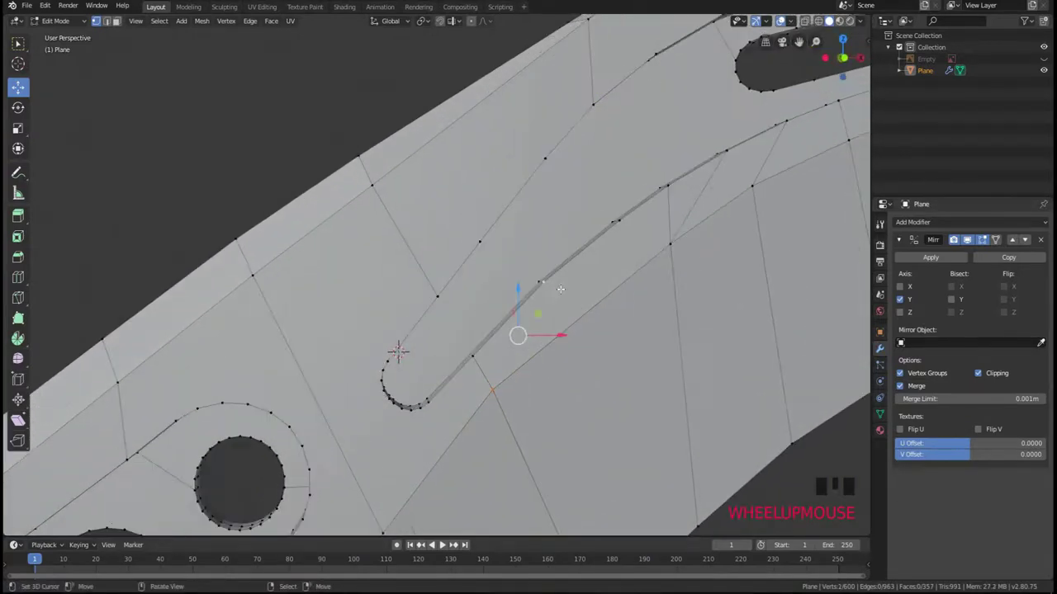
key(j)
right_click(636, 228)
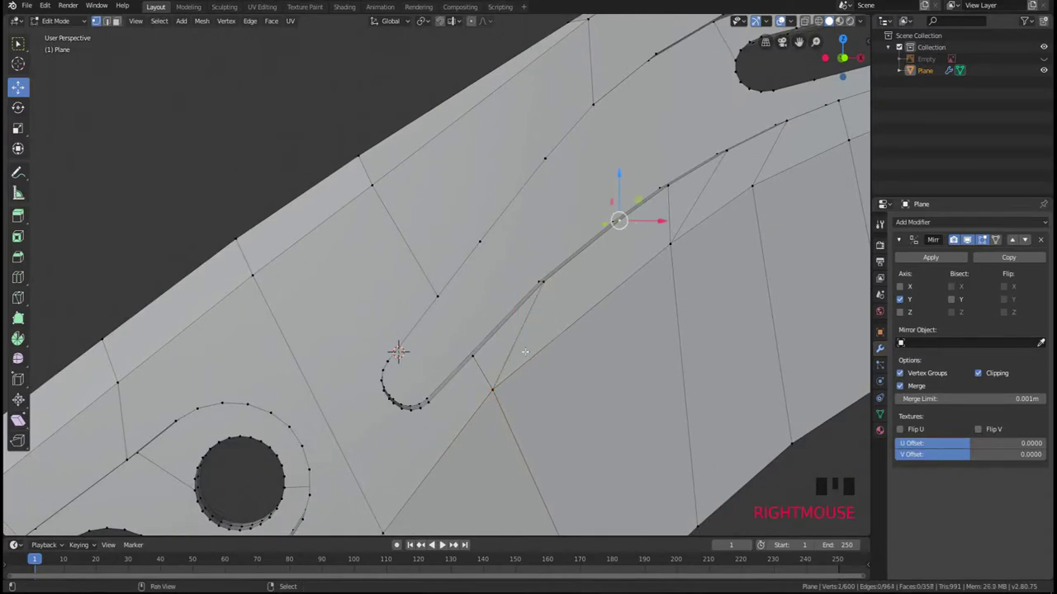
key(j)
- Connect the upper-edge groove vertex near its rounded end to the closest vertex on the blade's spine bevel line
middle_drag(520, 283, 500, 311)
key(Tab)
scroll(524, 321, down, 2)
key(Tab)
right_click(442, 265)
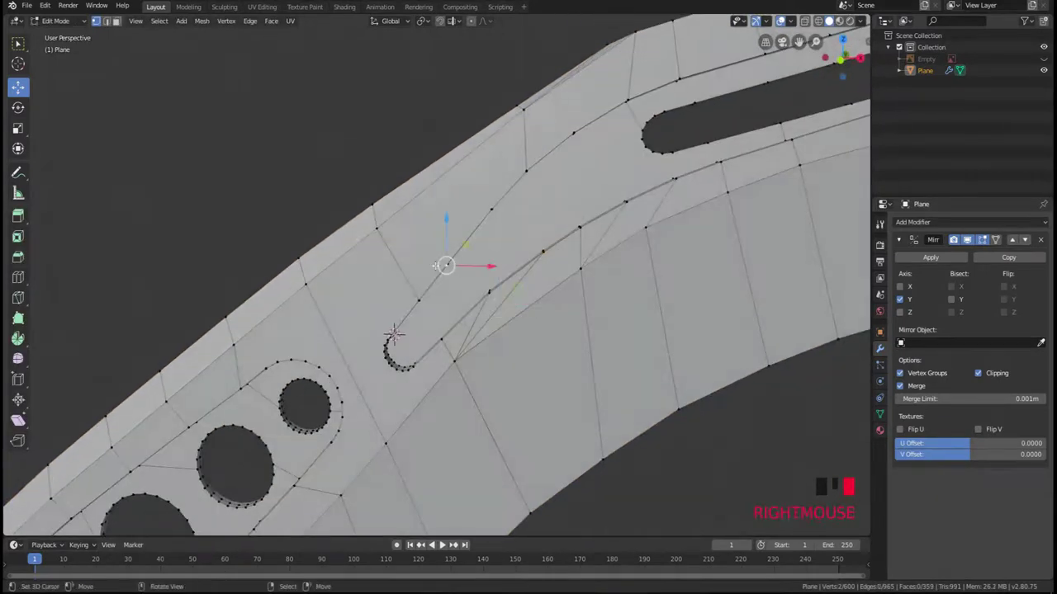
middle_drag(435, 267, 429, 273)
shift+right_click(386, 235)
key(j)
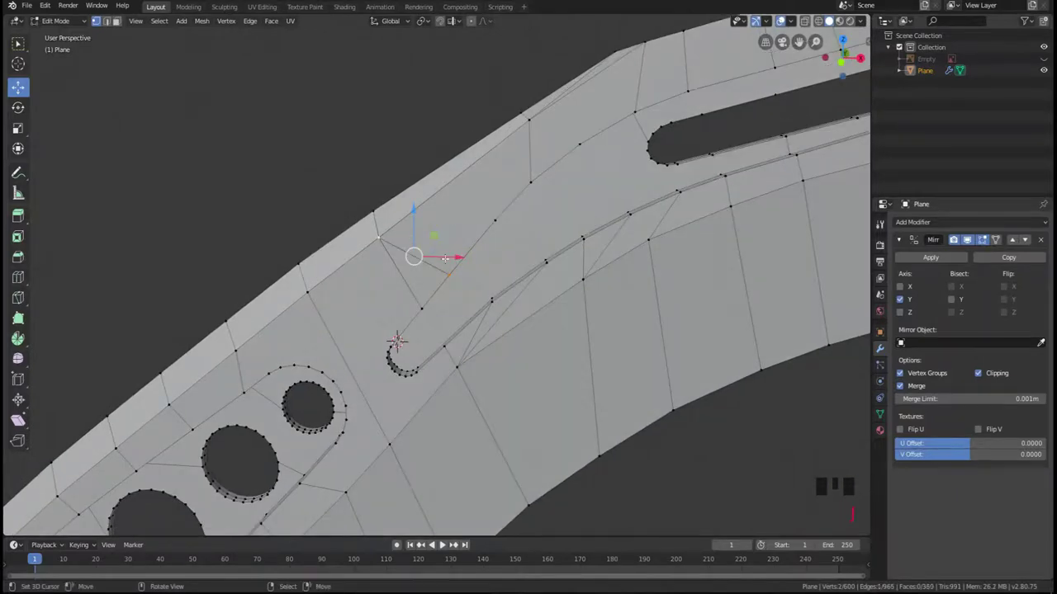
- Connect the next vertex along the groove's upper edge to the nearest blade vertex on the spine bevel line and finish editing the mesh
middle_drag(406, 238, 413, 198)
right_click(493, 177)
shift+right_click(517, 100)
middle_drag(517, 100, 521, 135)
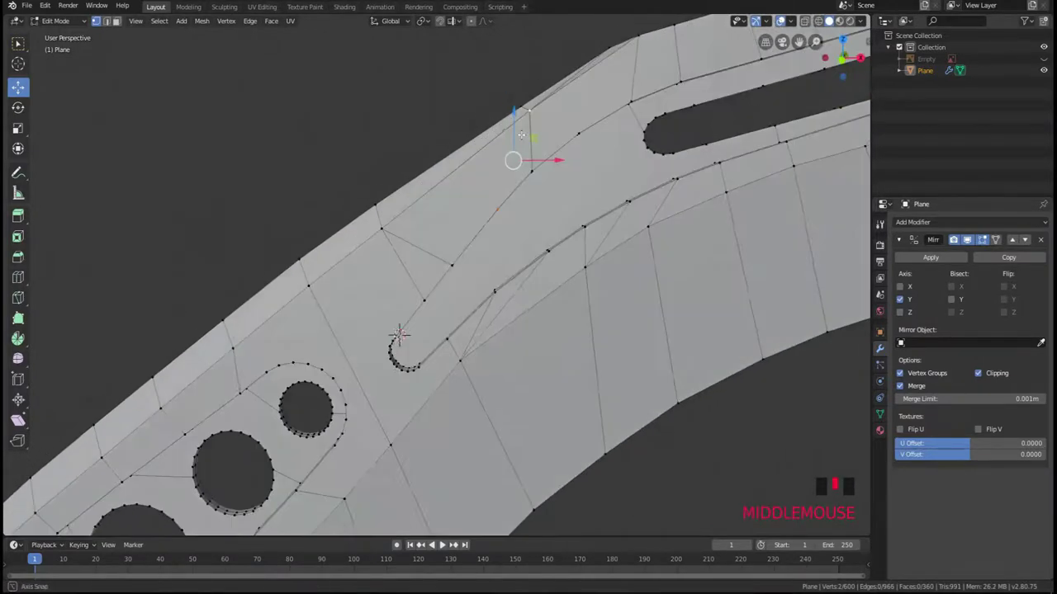
key(j)
scroll(522, 141, down, 2)
key(Tab)
scroll(523, 257, down, 3)
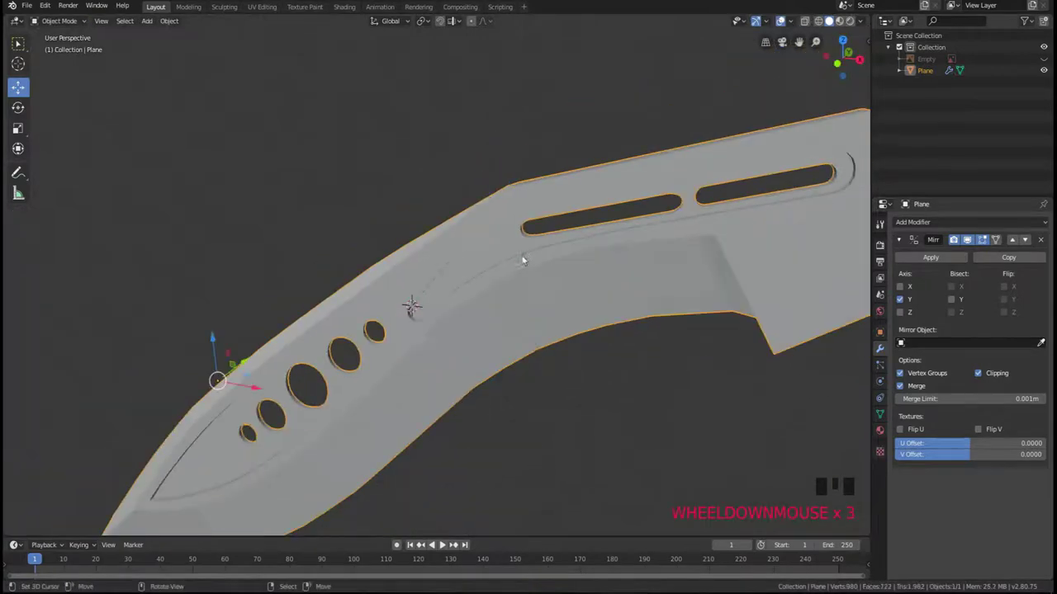
shift+middle_drag(523, 260, 427, 291)
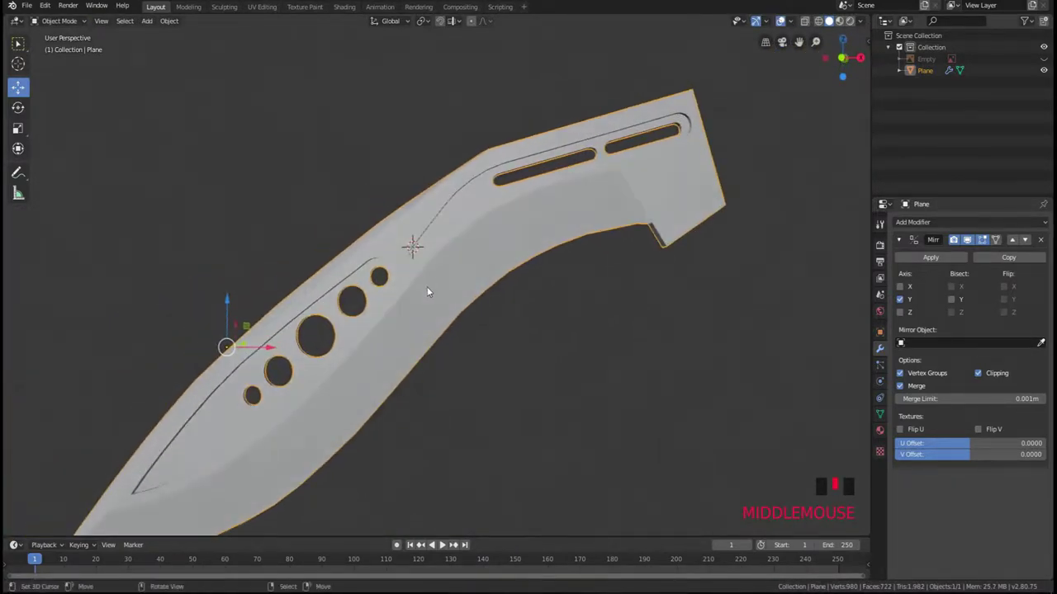
- Show the selected blade as a wireframe over the reference image in front view
key(KP_1)
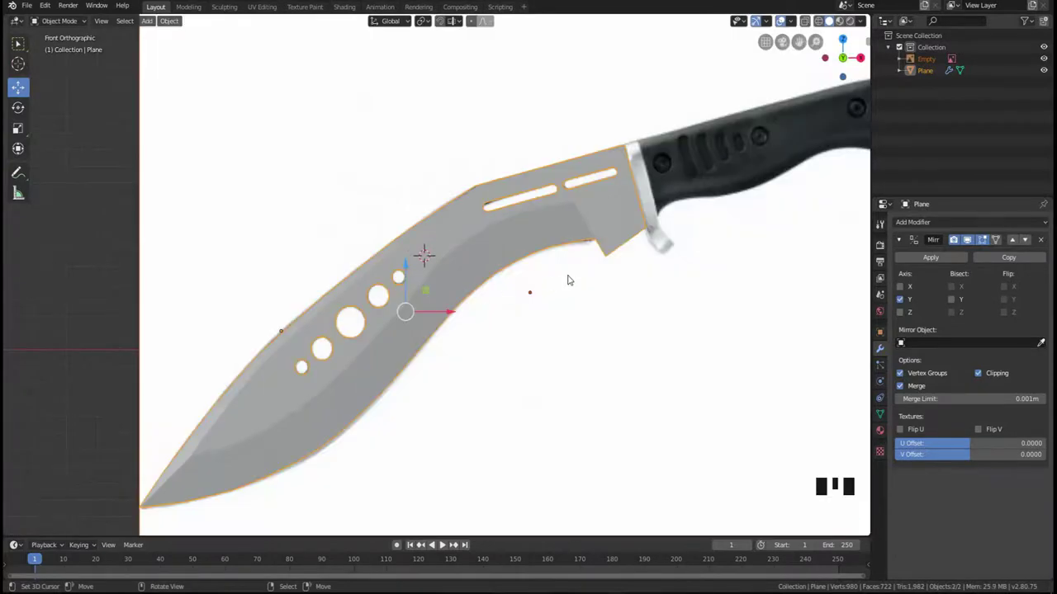
key(a)
right_click(479, 273)
key(z)
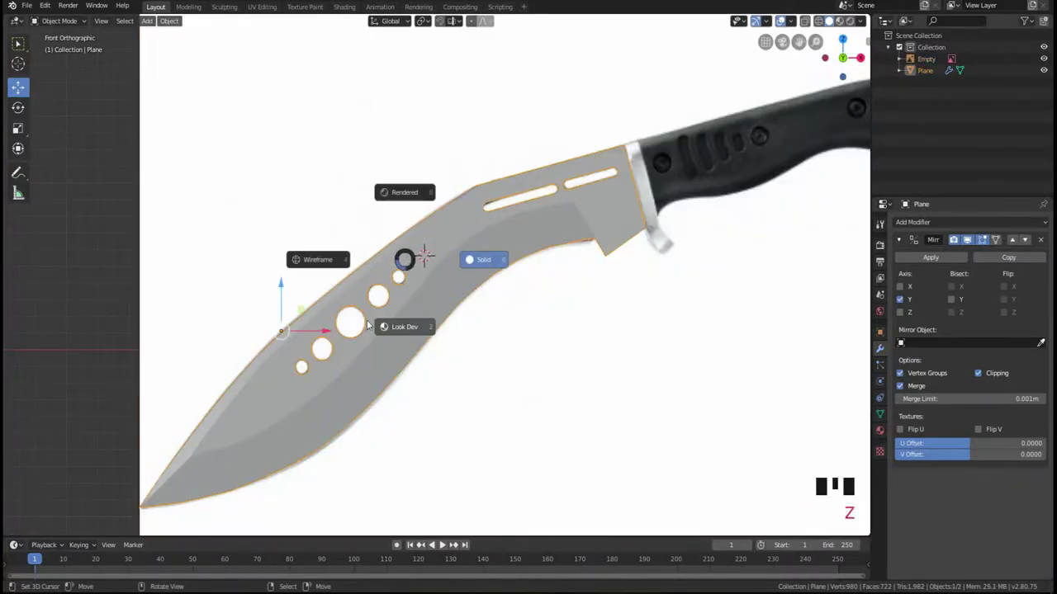
click(319, 269)
- Add a cube at the blade's heel, by the notch nearest the handle guard in the reference image
scroll(539, 256, up, 2)
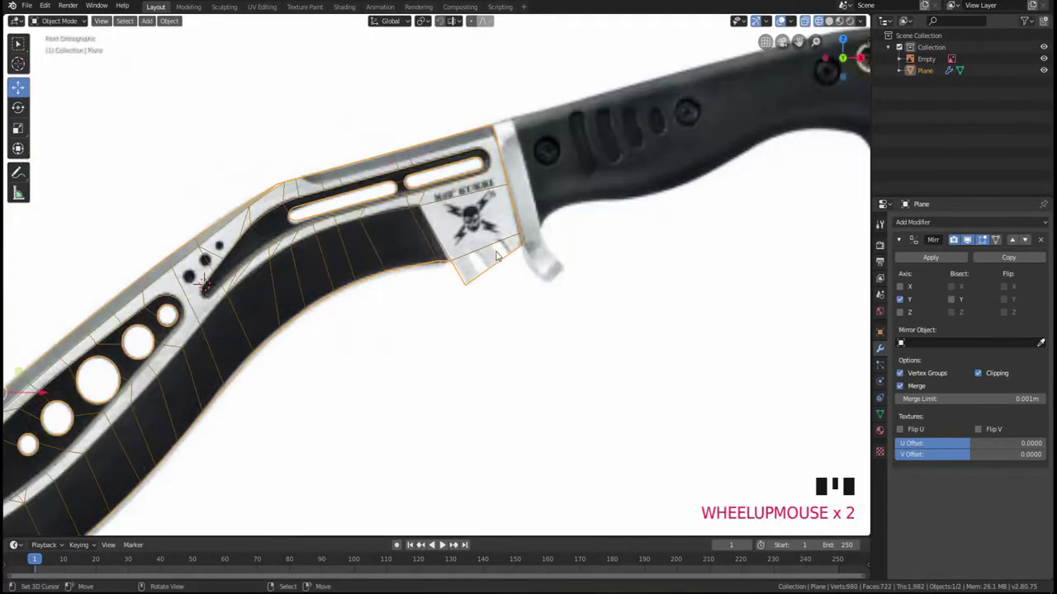
scroll(498, 257, up, 3)
shift+middle_drag(504, 272, 413, 323)
scroll(413, 323, up, 3)
click(443, 296)
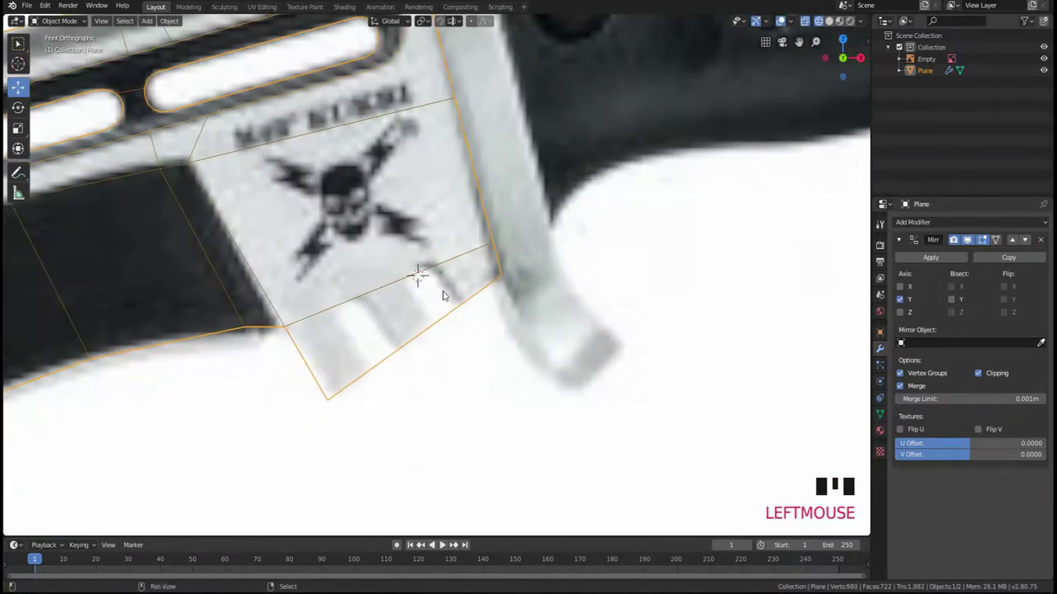
key(shift+a)
click(495, 302)
- Scale the new cube down until it is slightly larger than the notch in the reference image
key(s)
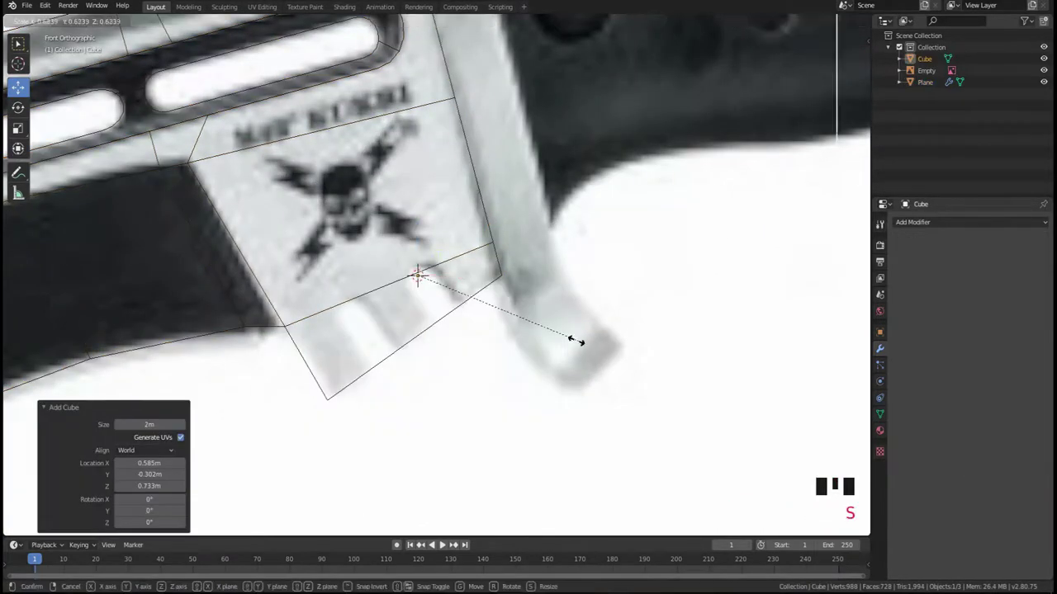
click(486, 318)
key(s)
click(502, 326)
scroll(528, 365, up, 3)
key(s)
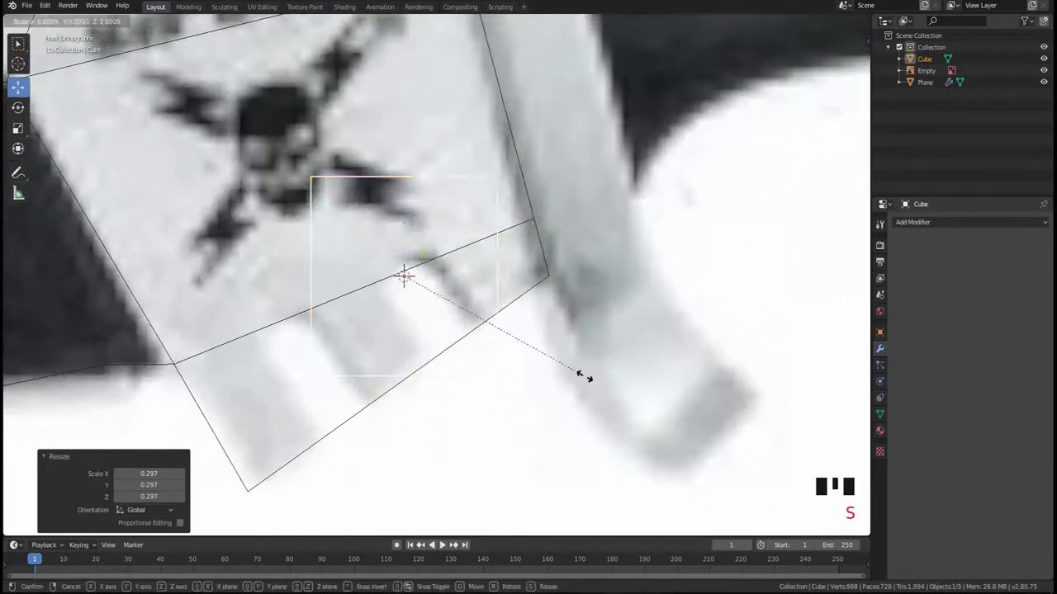
click(597, 385)
- Tilt the cube to the notch's angle, shrink it further and move it onto the notch nearest the guard
key(r)
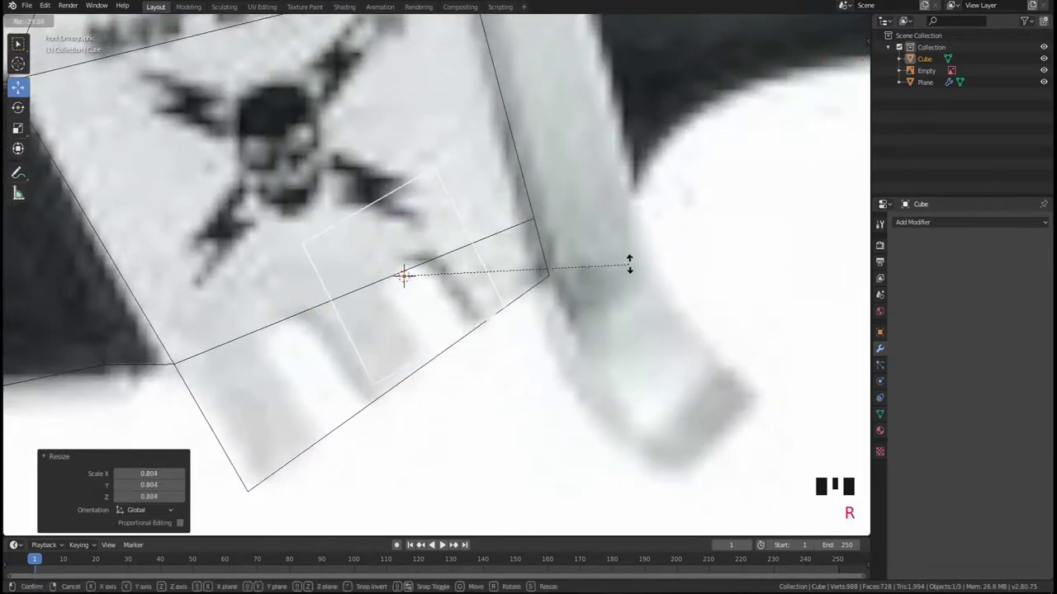
click(629, 264)
key(s)
click(561, 264)
key(g)
click(597, 305)
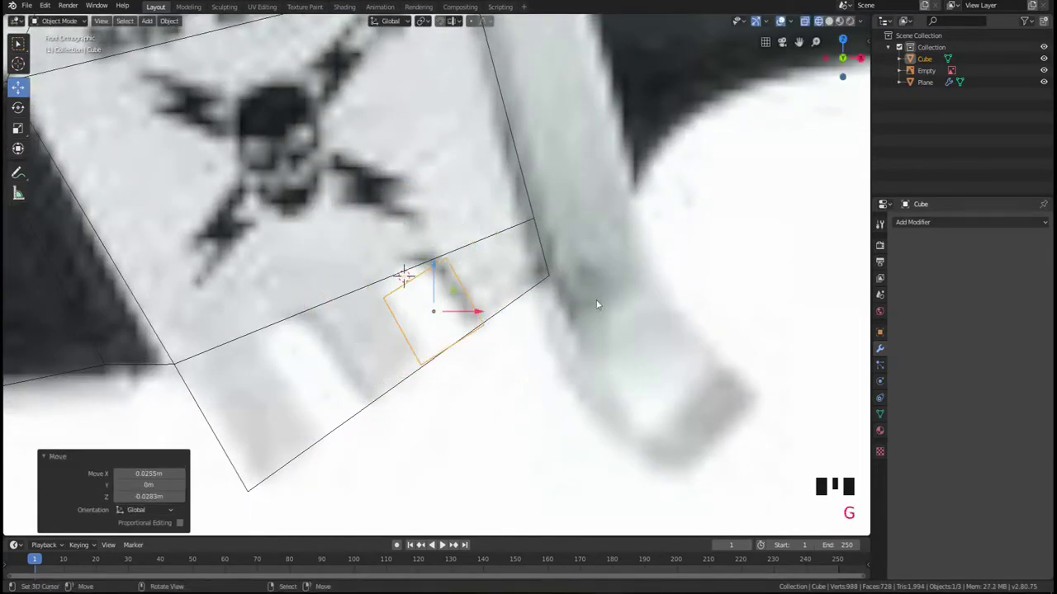
- Fine-tune the cube's overall size and rotation to follow the notch in the reference image
key(s)
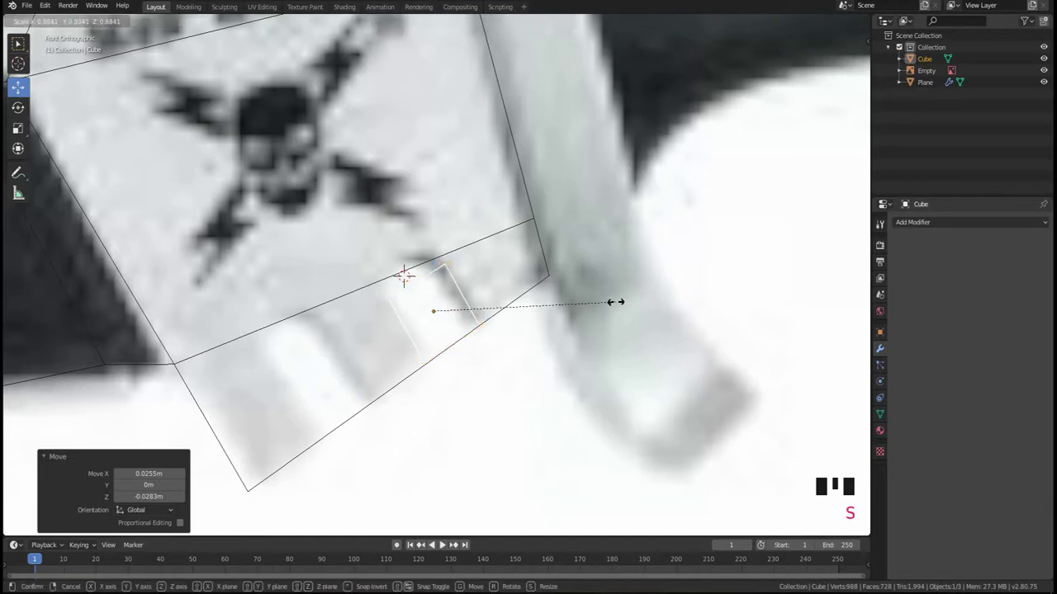
click(615, 302)
key(r)
click(623, 300)
key(s)
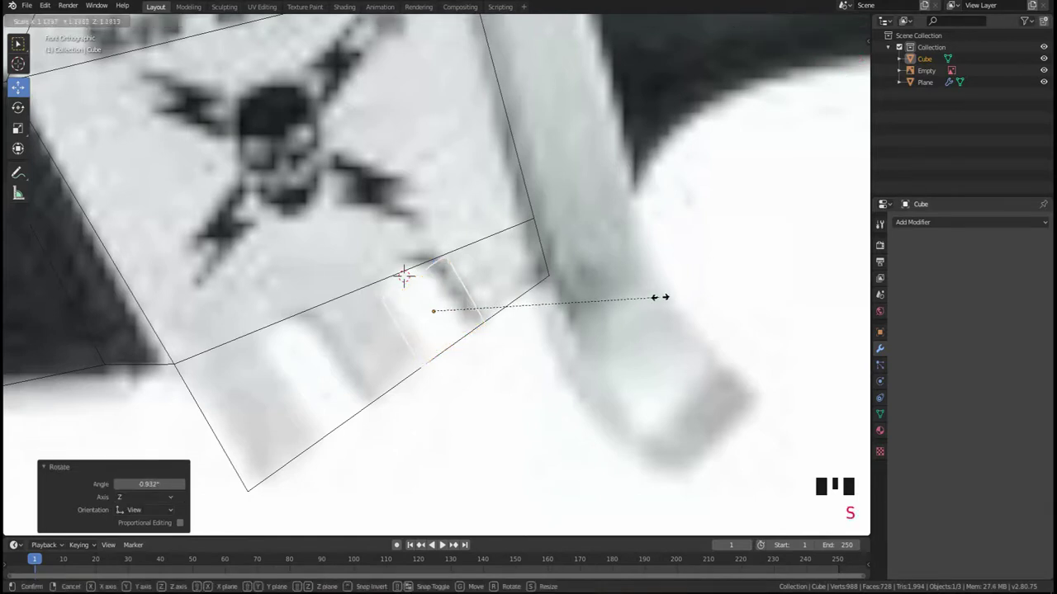
click(671, 302)
key(r)
click(684, 303)
- Scale the cube to about 0.724 along its local X and 1.307 along its local Z, and apply its scale
key(s)
key(x)
key(x)
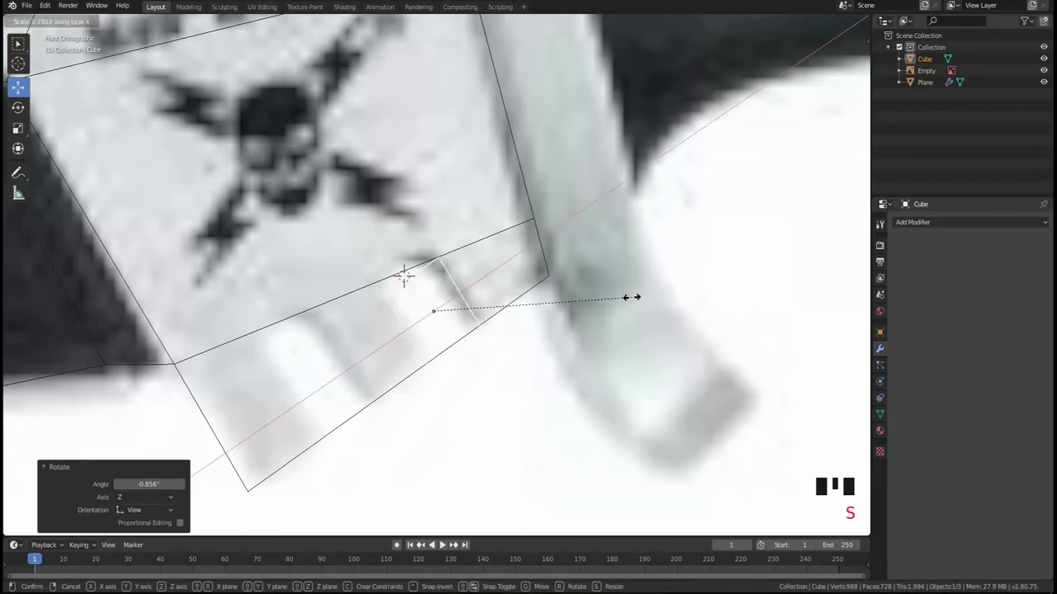
click(568, 297)
key(s)
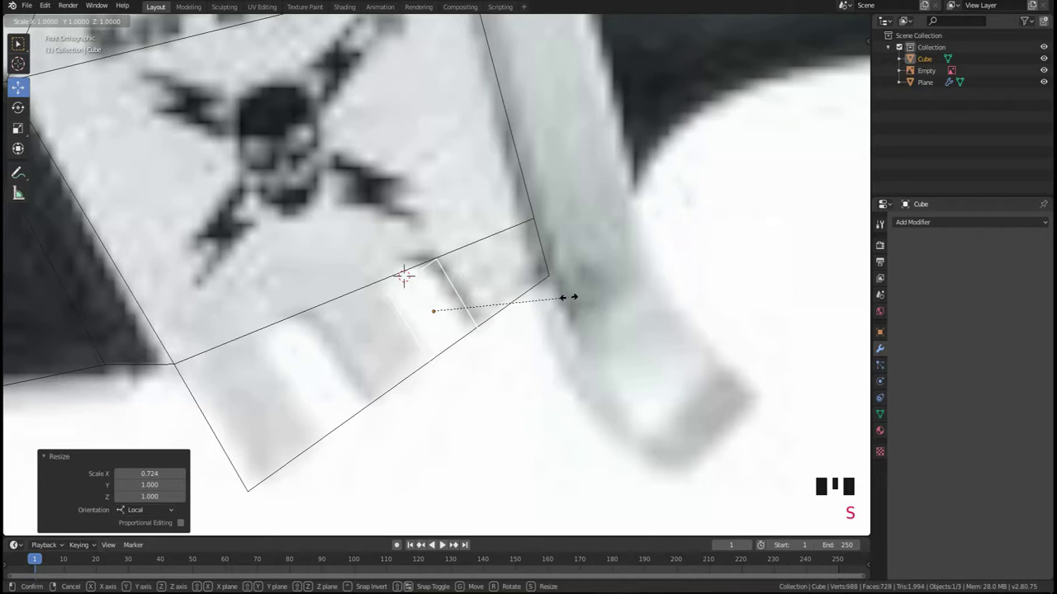
key(z)
key(z)
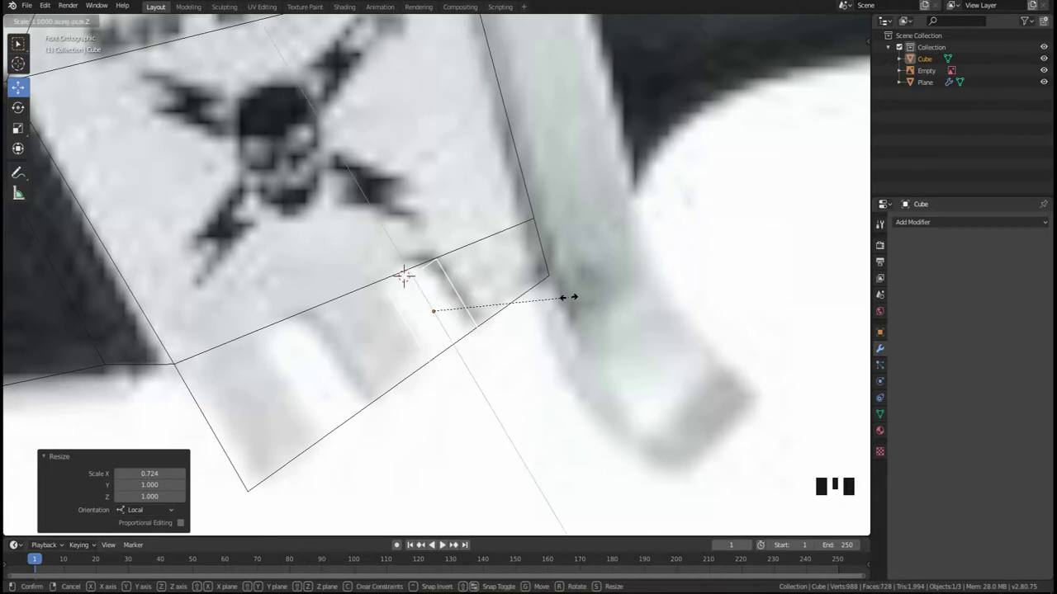
click(611, 308)
scroll(485, 319, down, 2)
scroll(477, 306, up, 1)
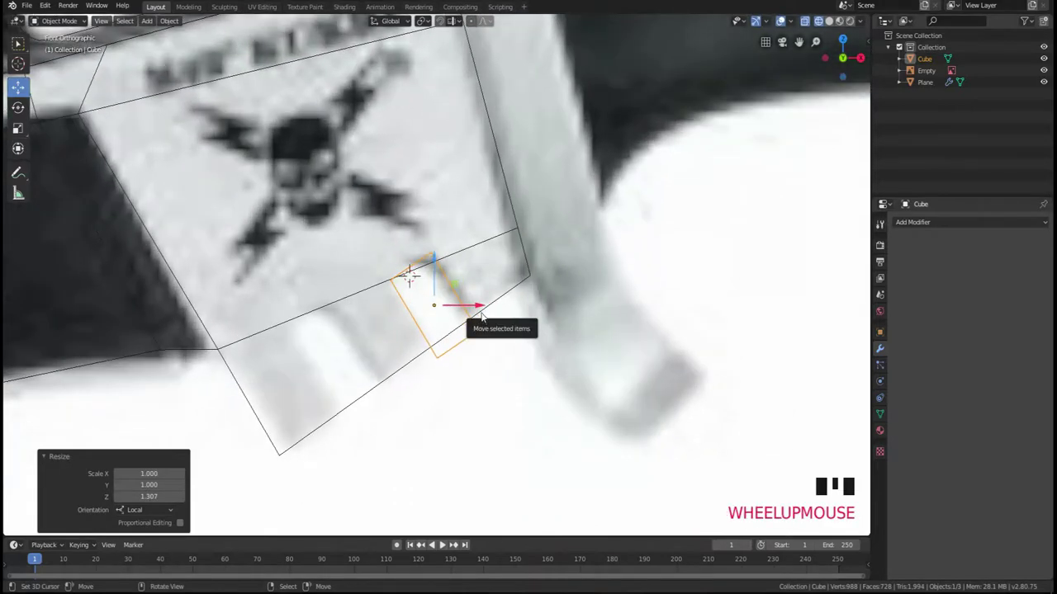
key(ctrl+a)
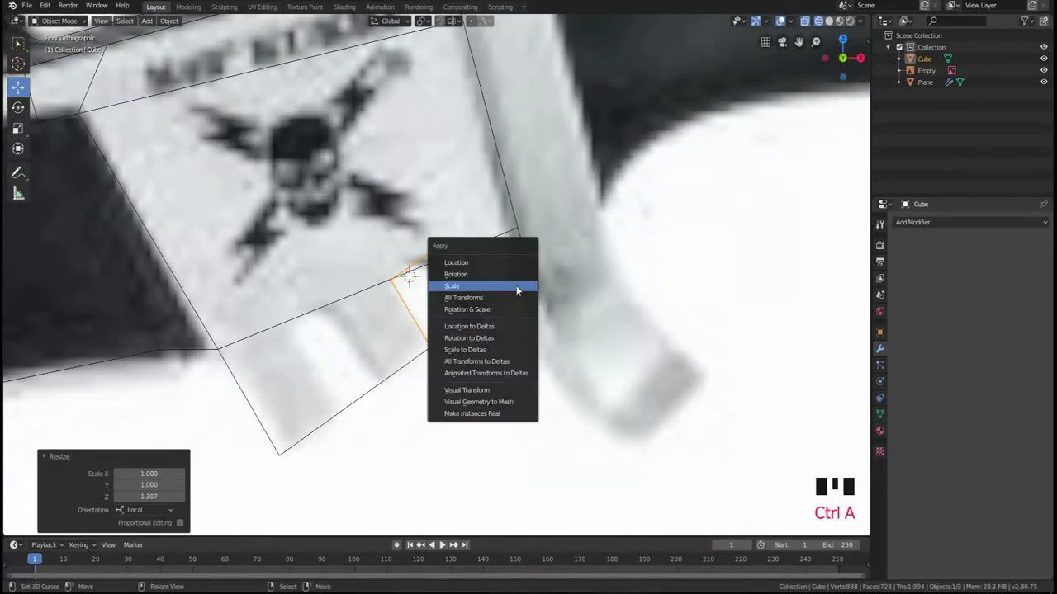
click(517, 288)
- Bevel the cube's two inner end edges about 0.019 m wide with 4 segments to round the notch shape's end
key(Tab)
scroll(481, 259, up, 2)
middle_drag(480, 257, 455, 281)
scroll(455, 280, down, 4)
key(2)
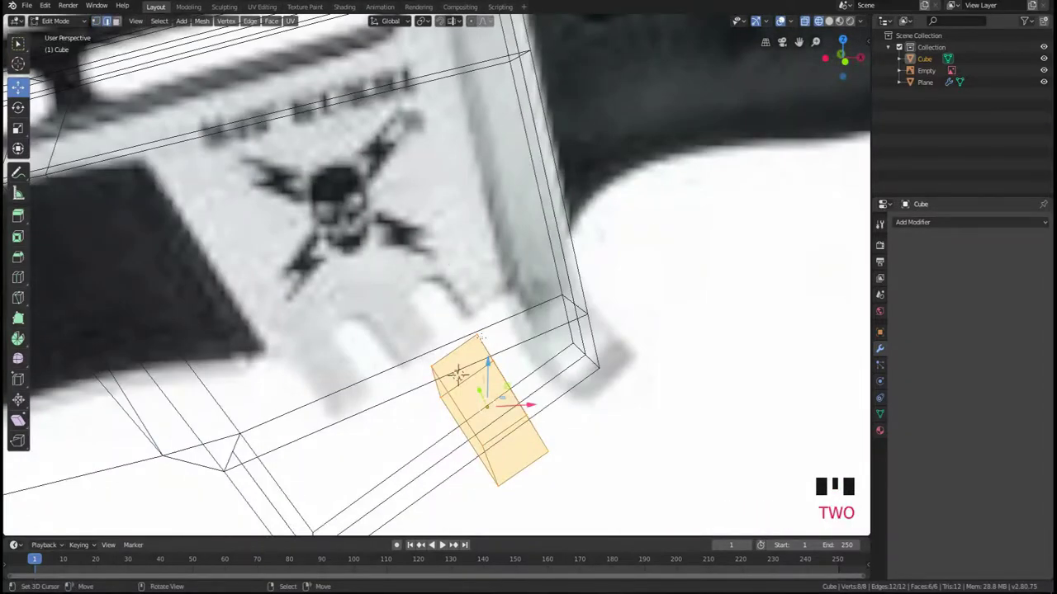
right_click(482, 342)
right_click(482, 344)
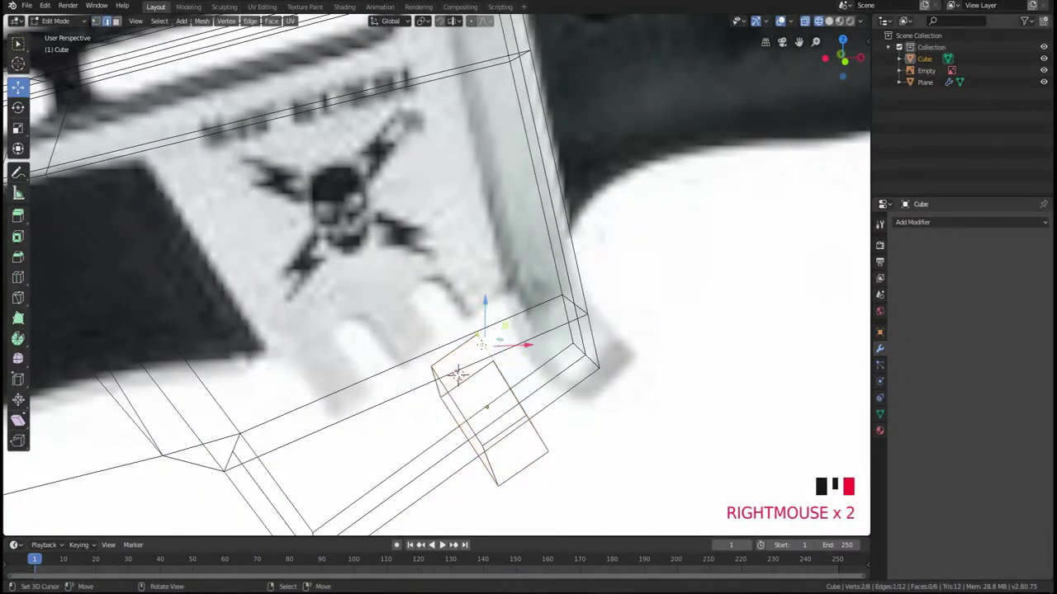
shift+right_click(435, 388)
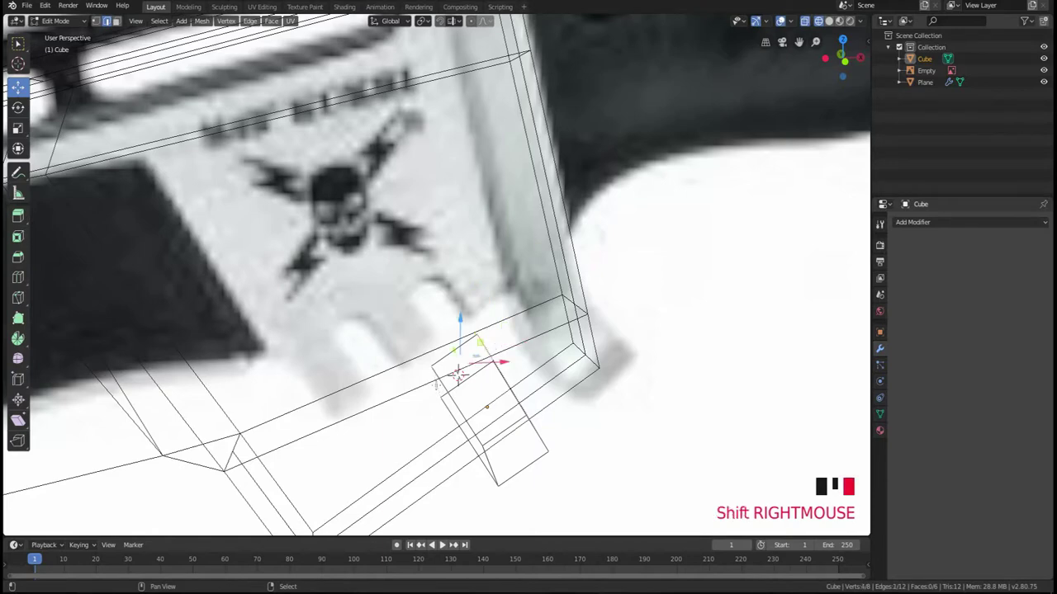
middle_drag(435, 388, 449, 370)
key(KP_1)
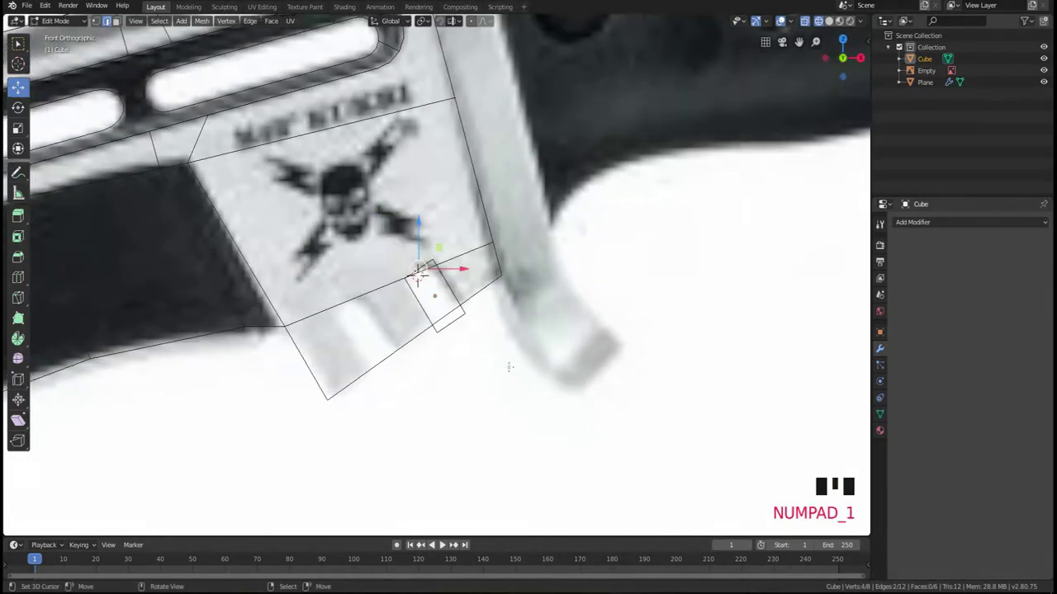
key(ctrl+b)
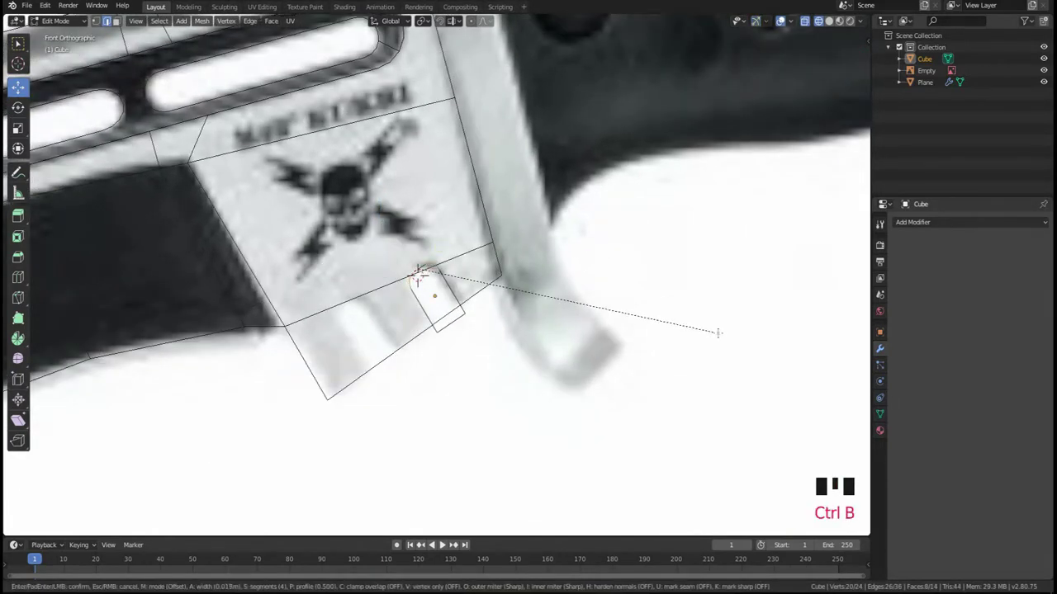
key(Escape)
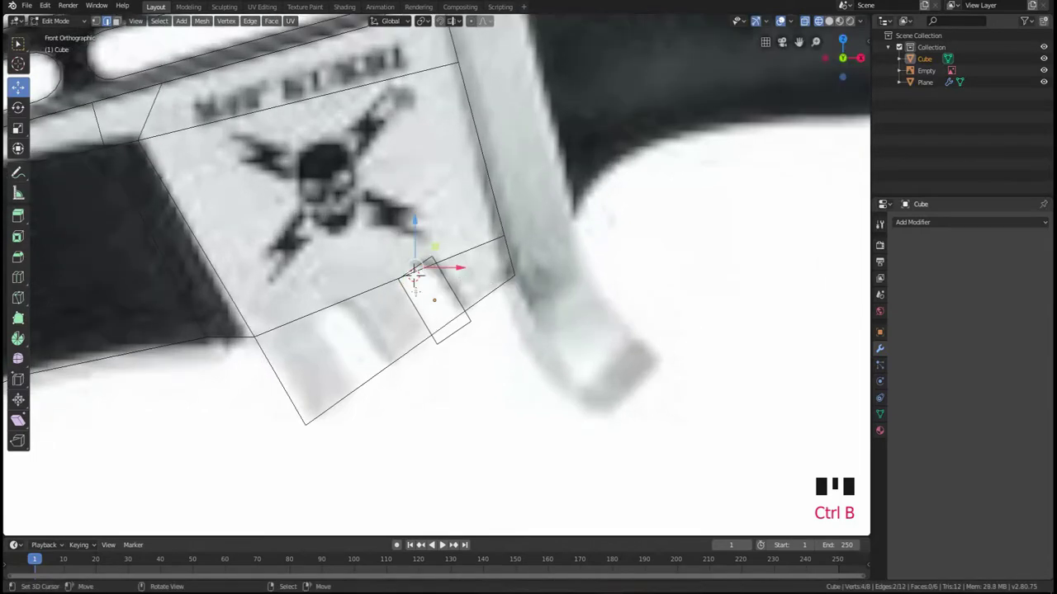
scroll(564, 273, up, 4)
key(ctrl+b)
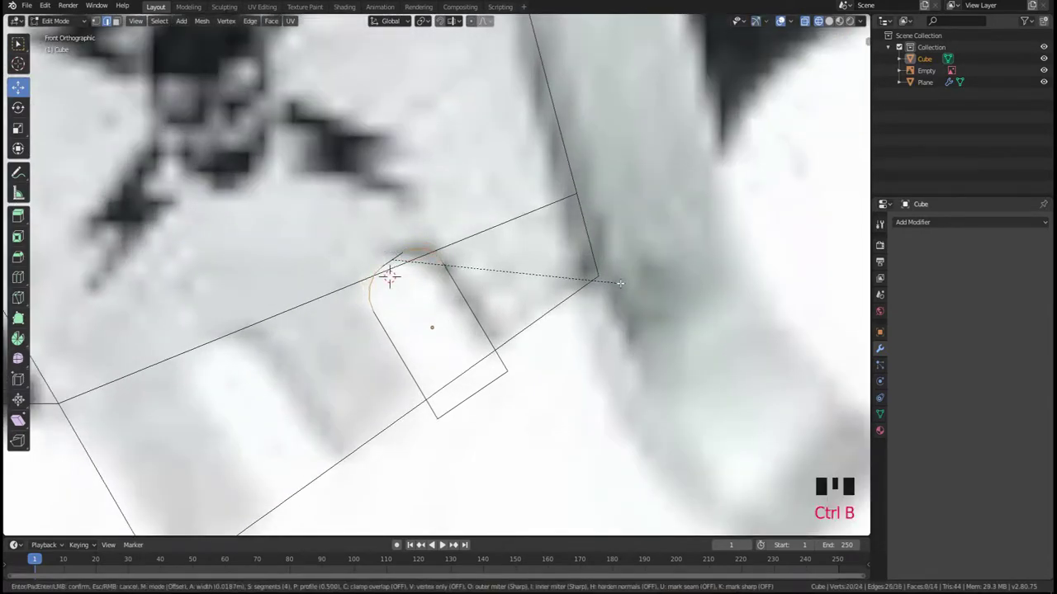
click(620, 283)
key(Tab)
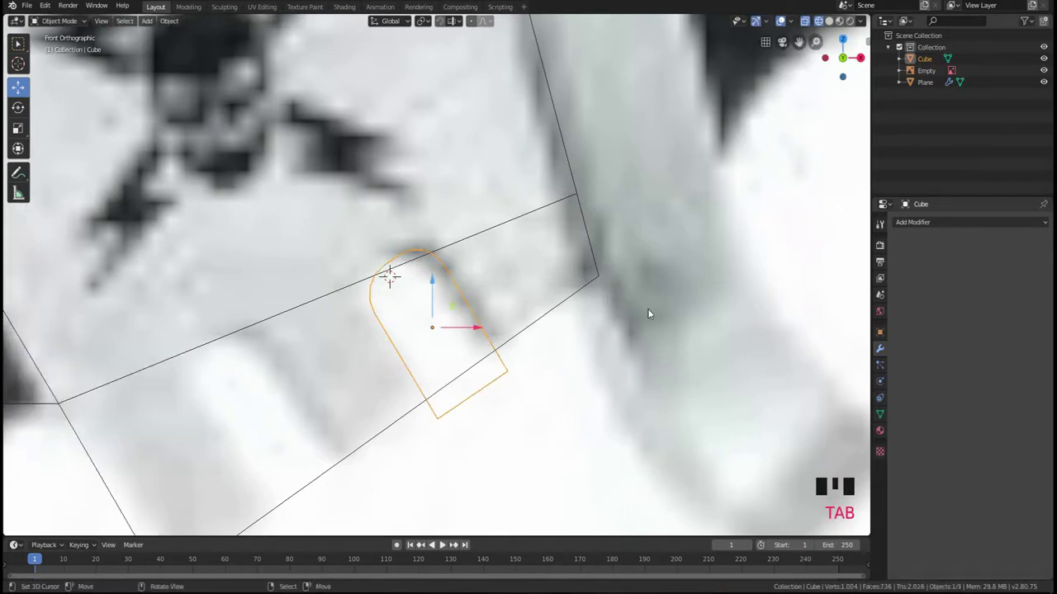
- Rotate the rounded notch cutter by about -2.05° and place a duplicate of it over the notch farther from the guard
key(r)
click(627, 306)
scroll(614, 313, down, 2)
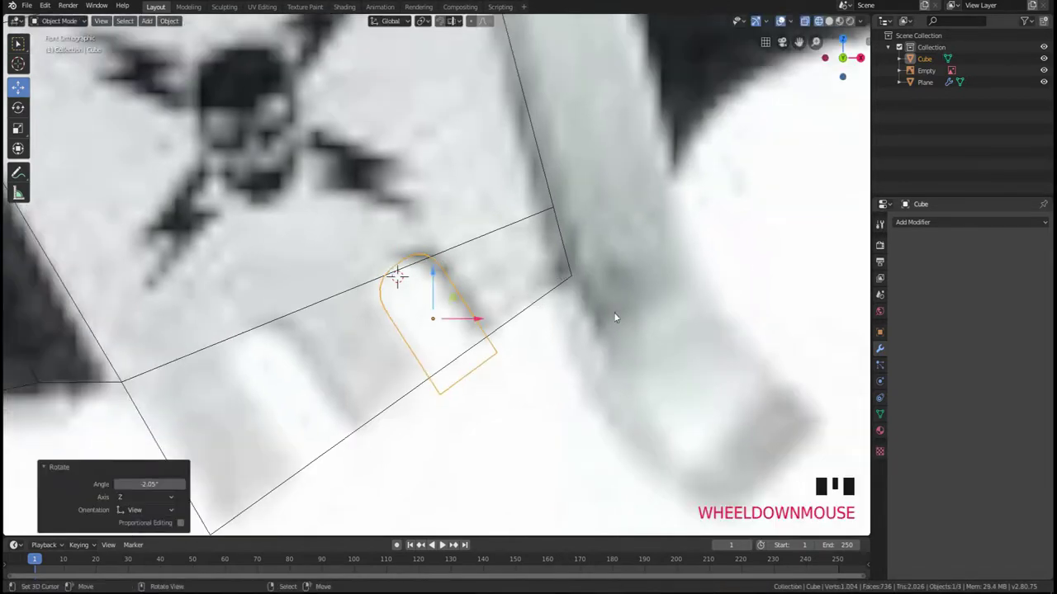
shift+middle_drag(613, 313, 611, 221)
key(shift+d)
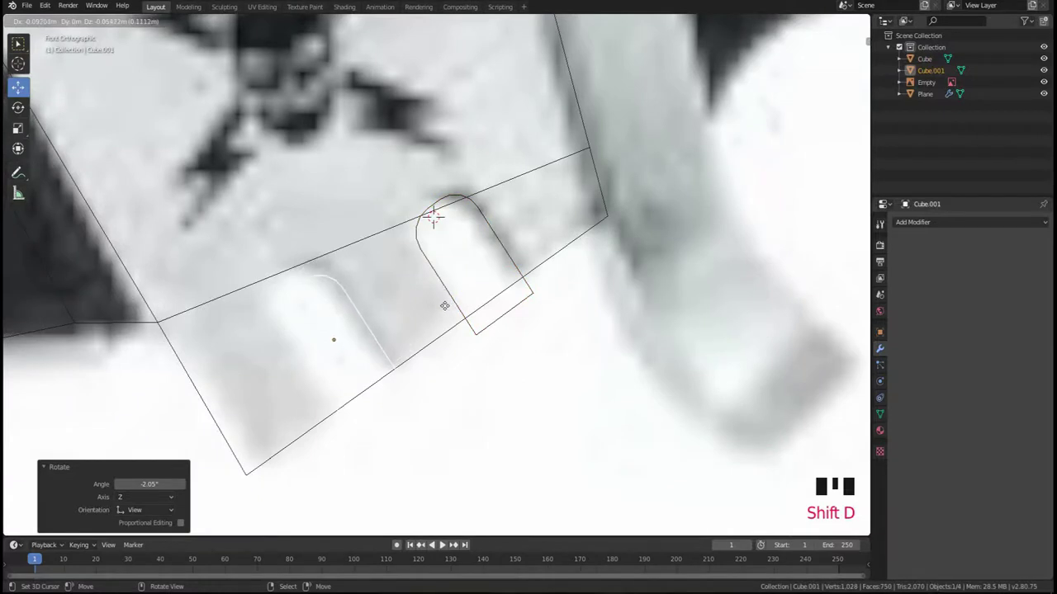
click(438, 302)
- Extend the duplicate cutter's flat end face about 0.03 m along its local Z, past the blade's lower edge
key(Tab)
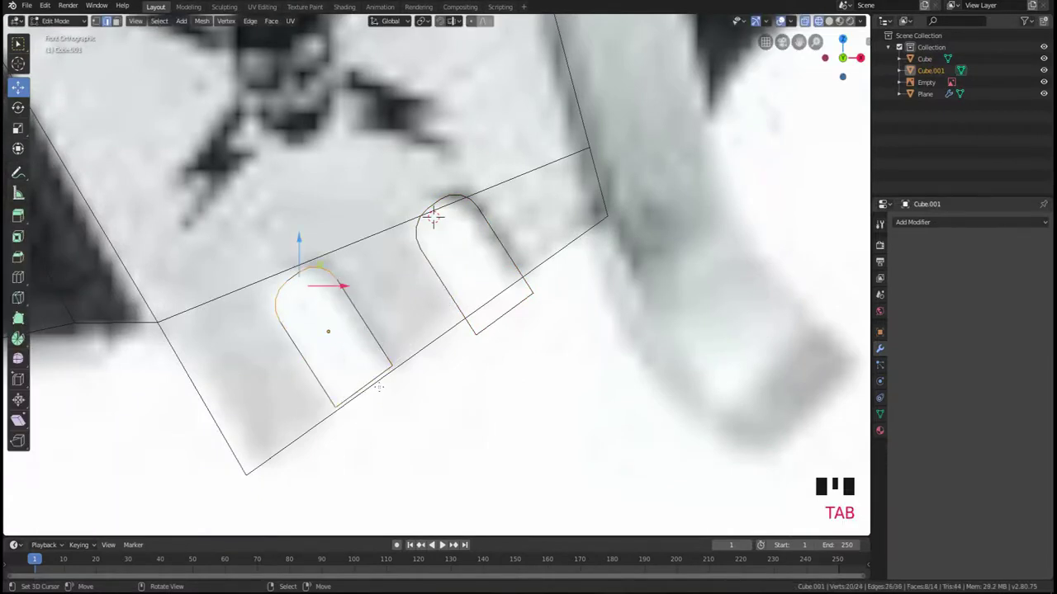
key(3)
right_click(388, 394)
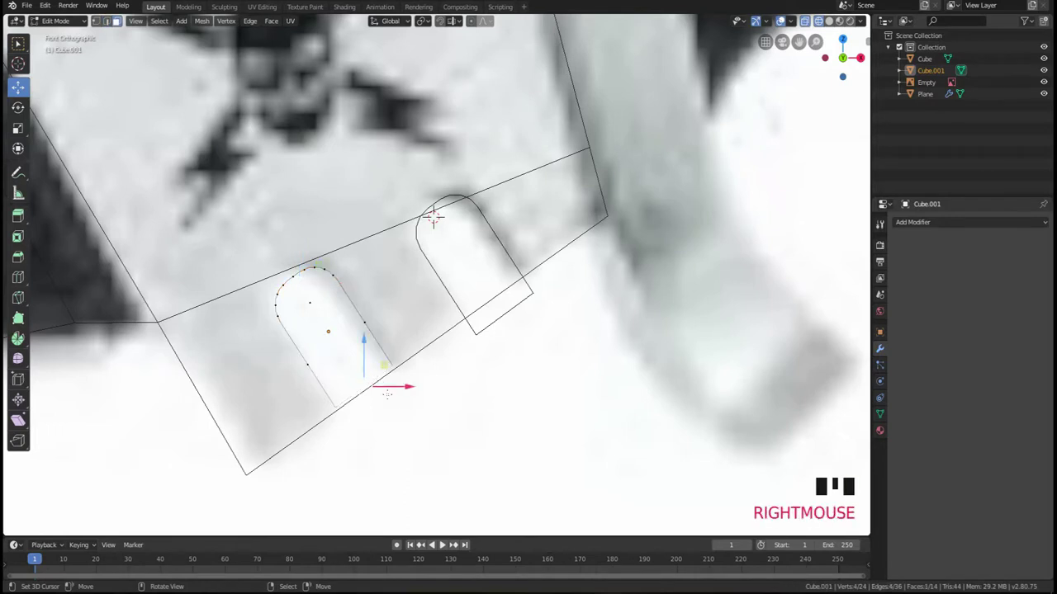
key(g)
key(z)
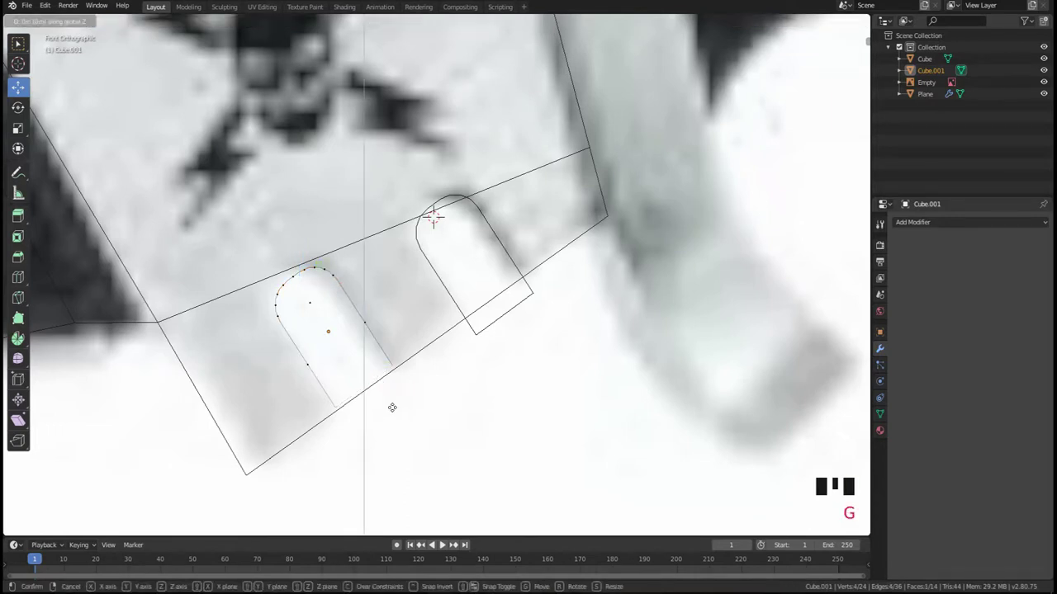
key(z)
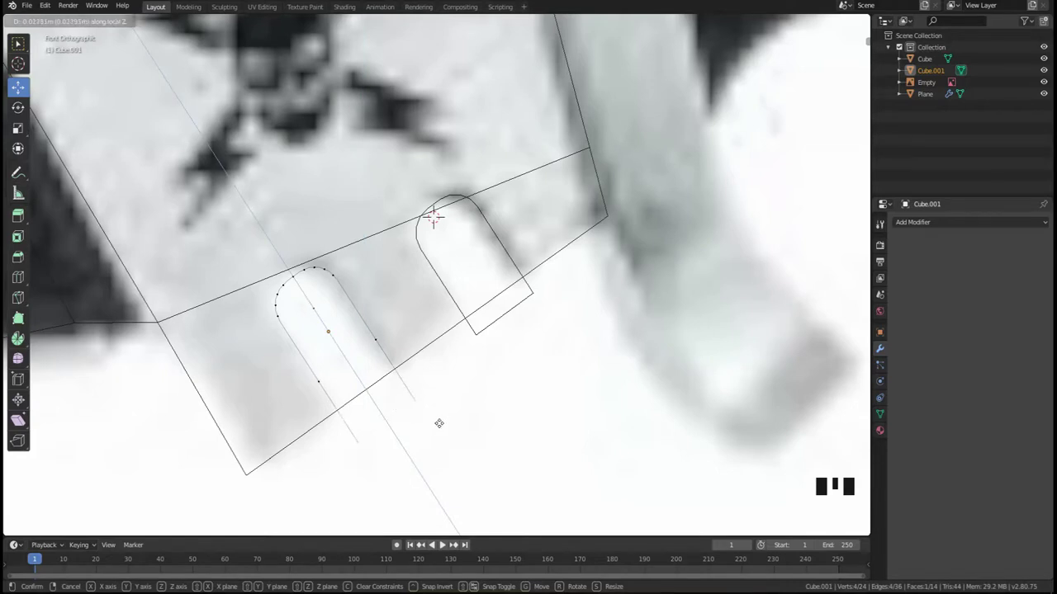
key(Tab)
scroll(436, 425, down, 4)
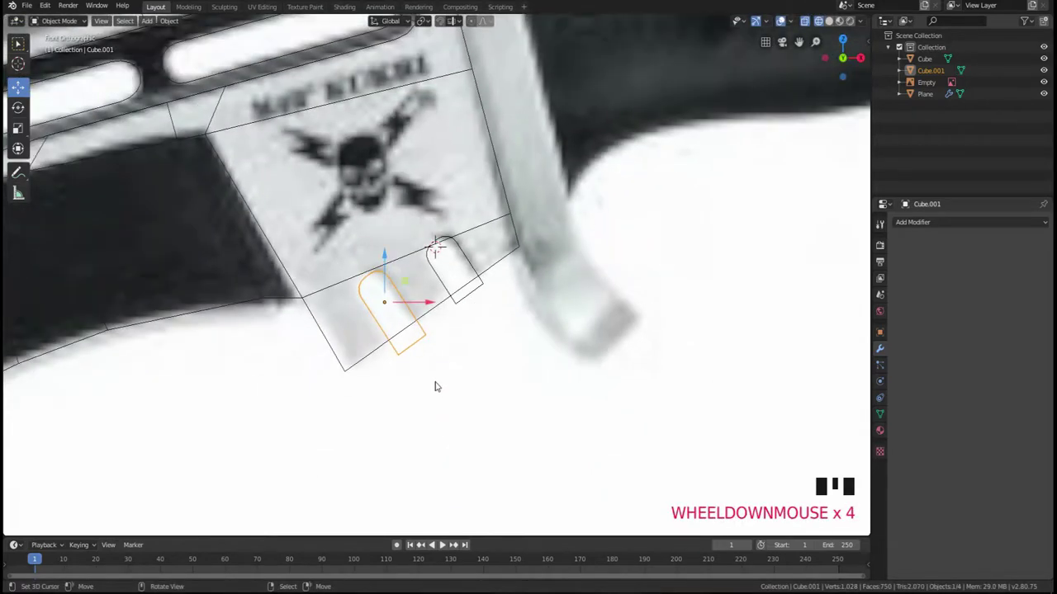
- Switch back to solid shading and join the two rounded notch cutters into one object
key(z)
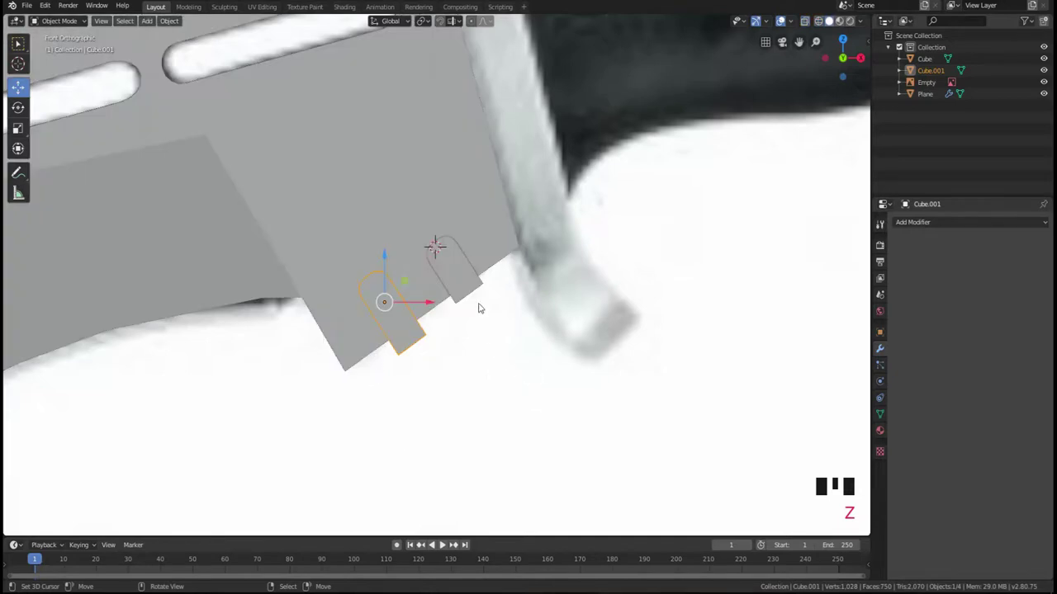
right_click(476, 300)
right_click(463, 303)
shift+right_click(407, 350)
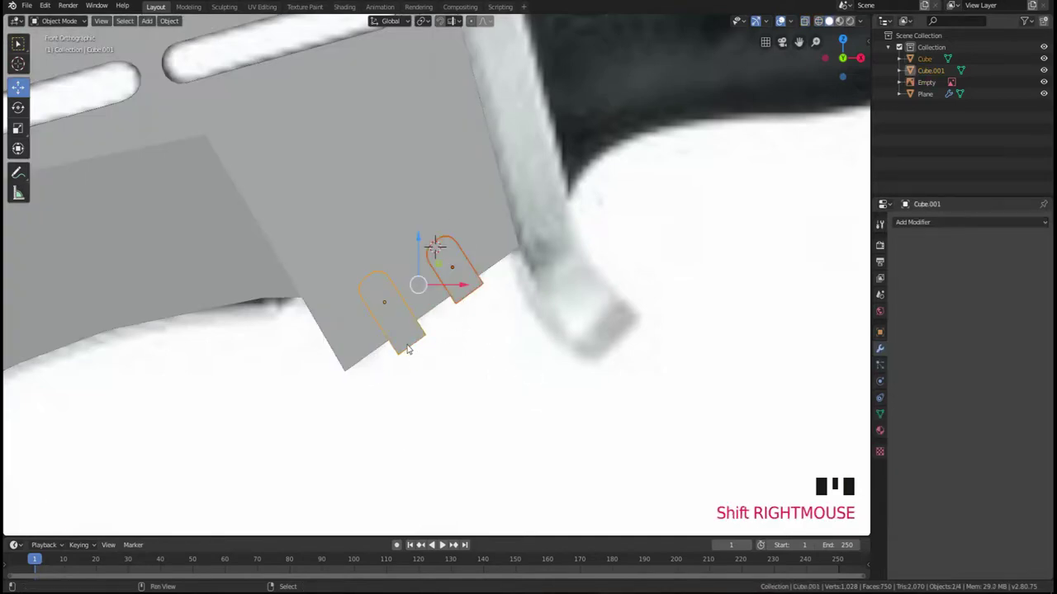
key(ctrl+j)
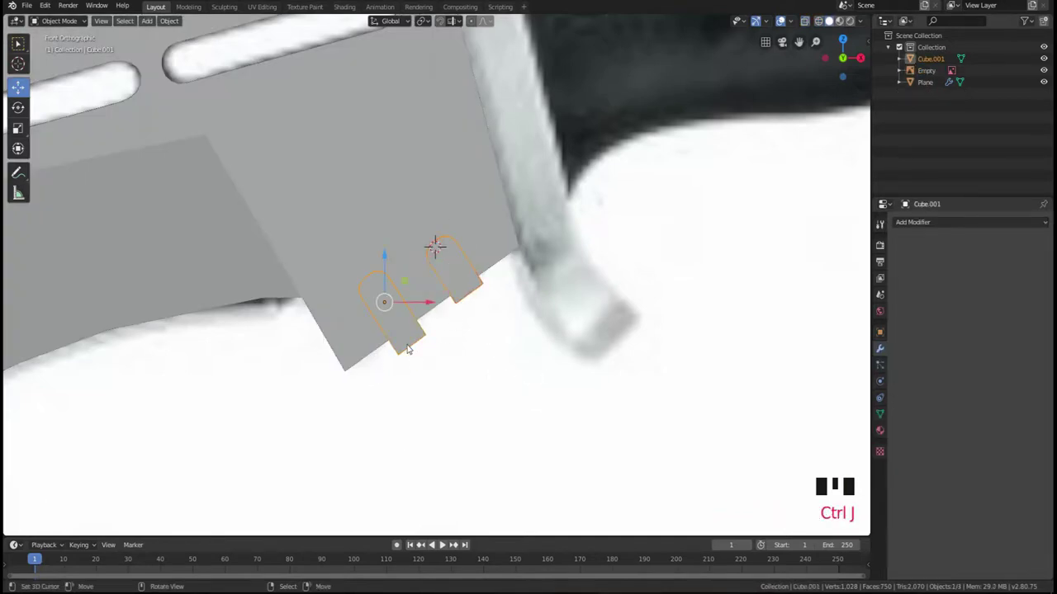
- Scale the joined cutter to about 2.556 along global Y so it passes through the blade's full thickness
middle_drag(407, 349, 414, 318)
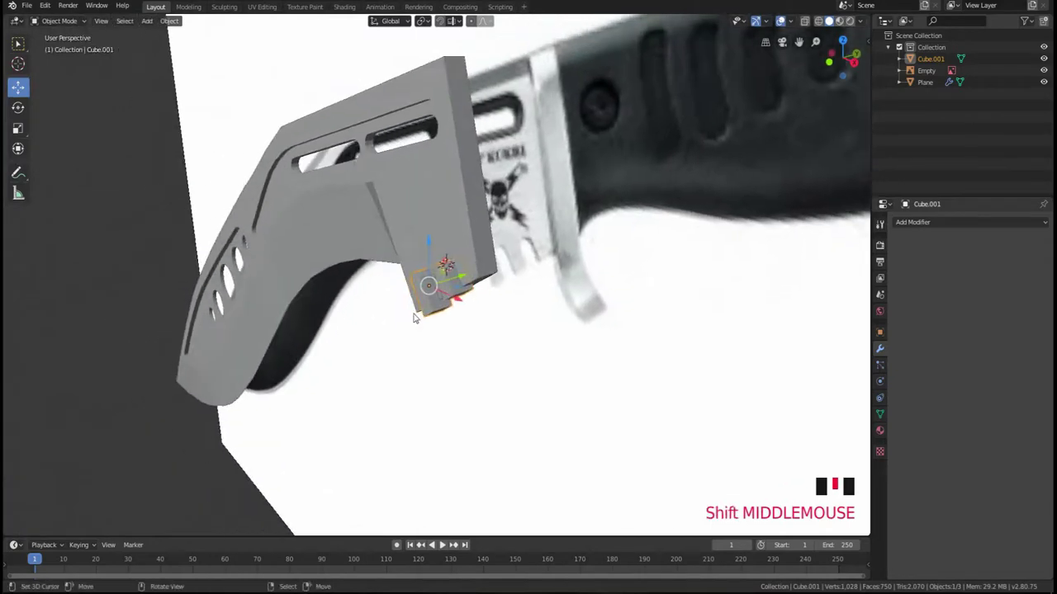
key(s)
key(y)
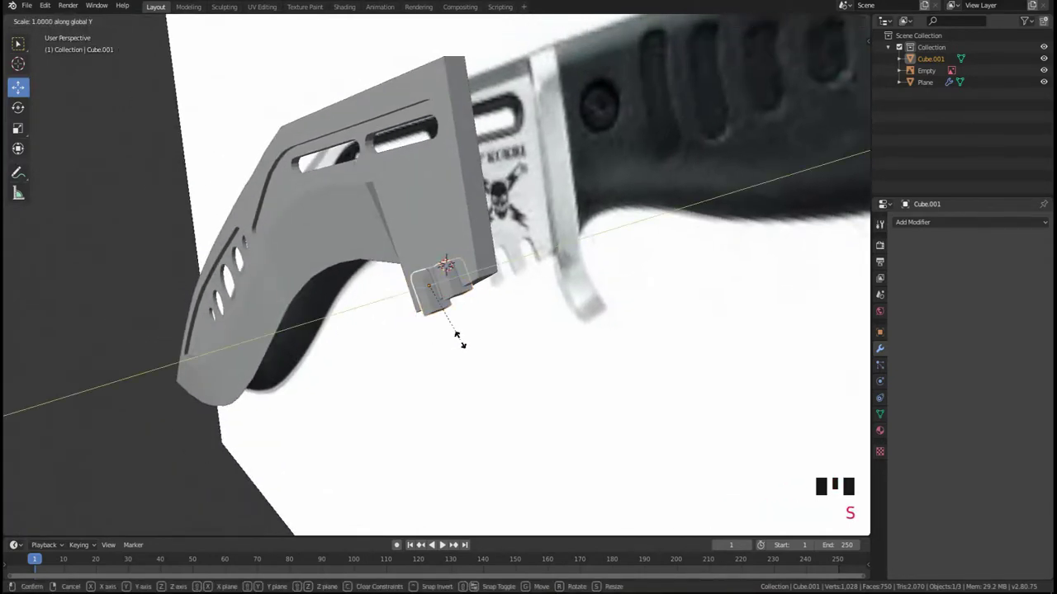
click(555, 394)
middle_drag(555, 394, 528, 365)
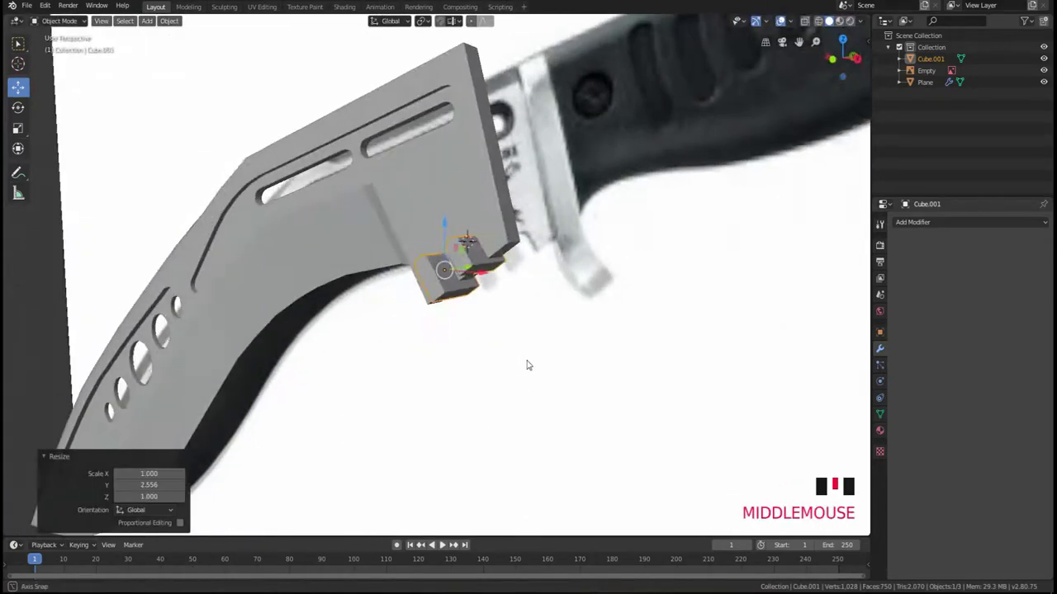
- Add a Boolean Difference modifier to the blade with the joined cutter as its object, placed above the Mirror modifier
right_click(454, 166)
middle_drag(455, 165, 471, 203)
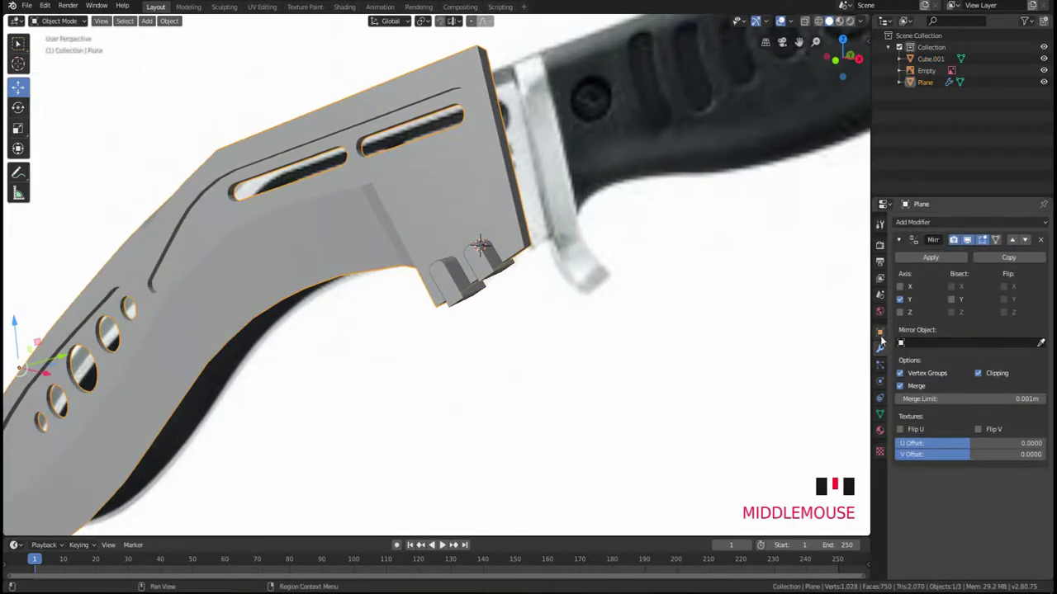
click(926, 223)
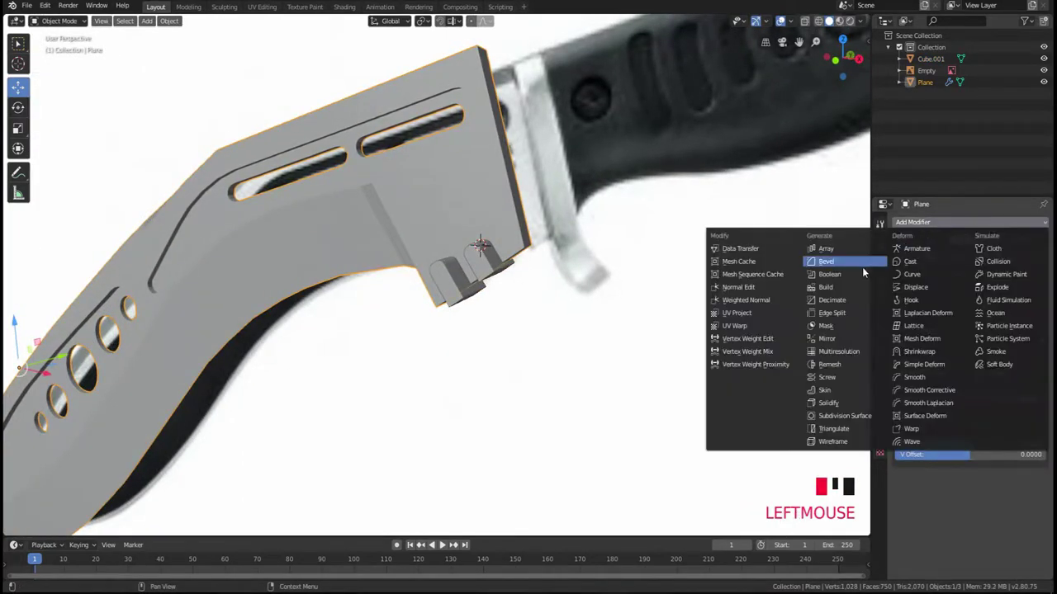
click(862, 274)
click(1041, 527)
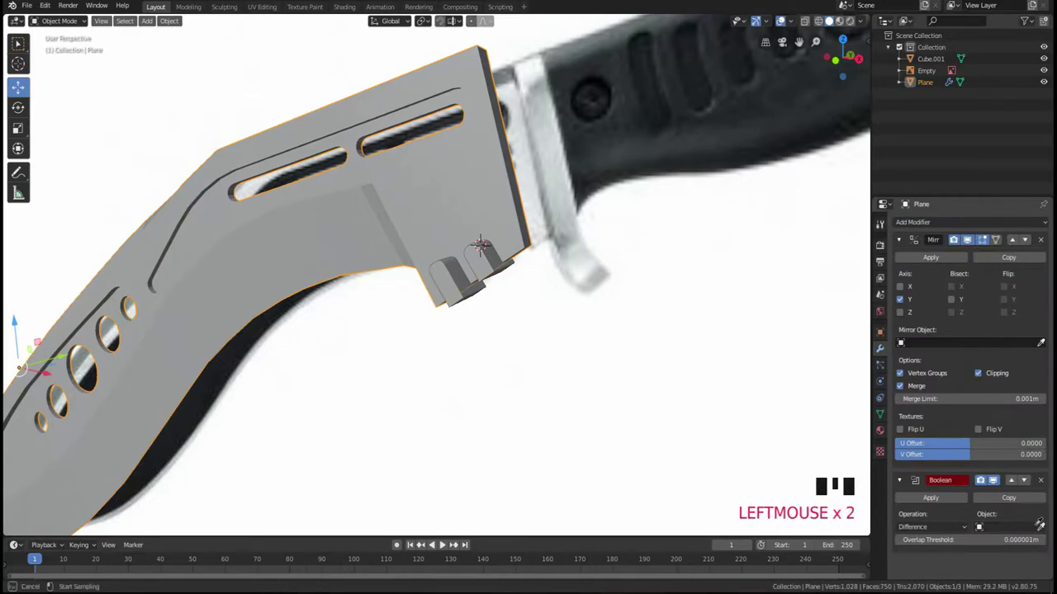
click(479, 246)
middle_drag(487, 240, 570, 256)
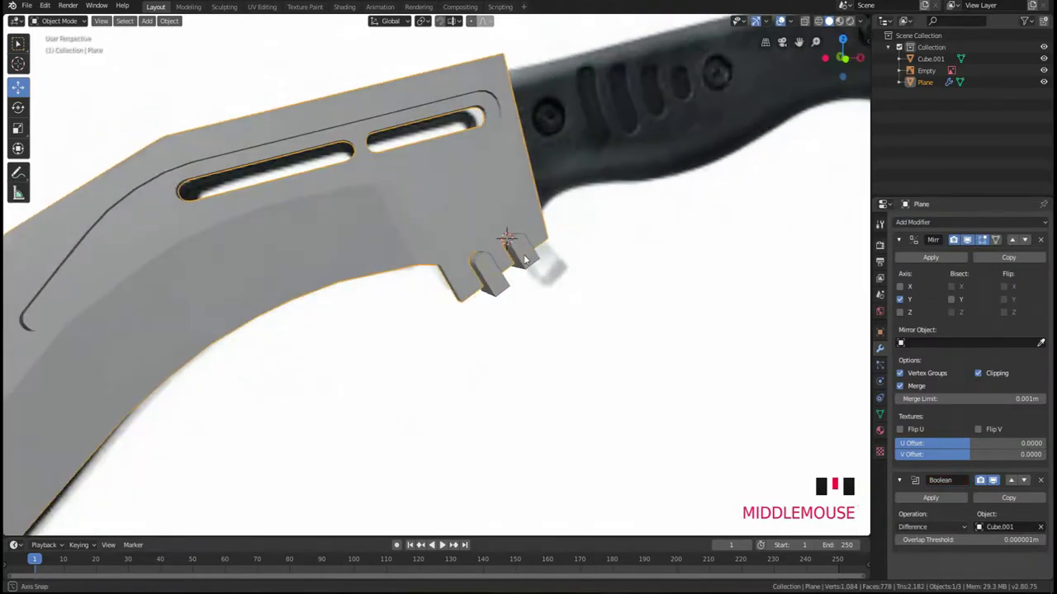
click(1012, 480)
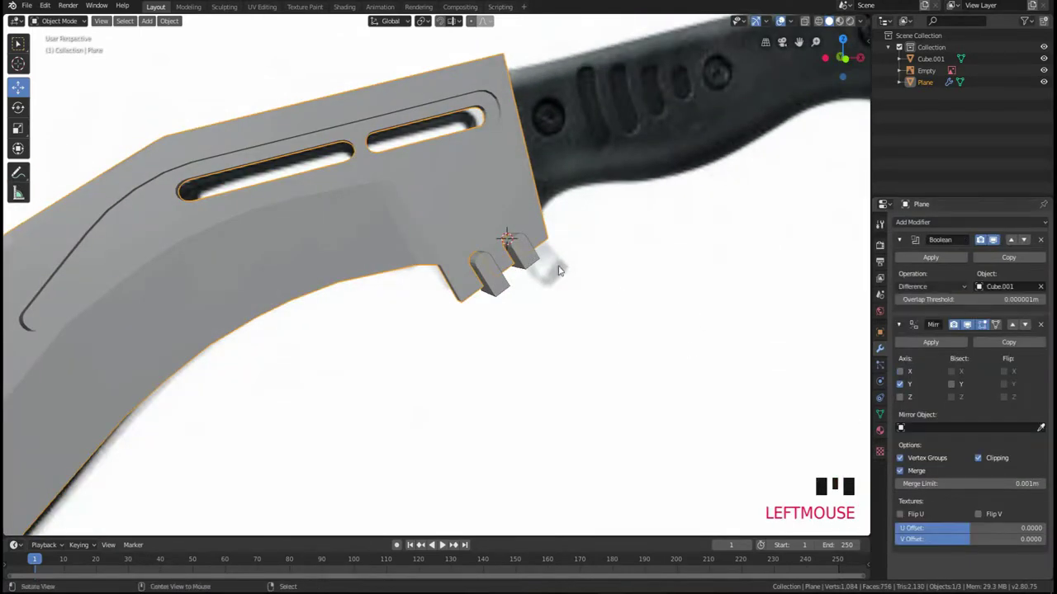
middle_drag(413, 247, 582, 256)
- Apply the Boolean modifier on the blade and delete the notch cutter object
right_click(494, 283)
key(h)
right_click(475, 243)
click(932, 261)
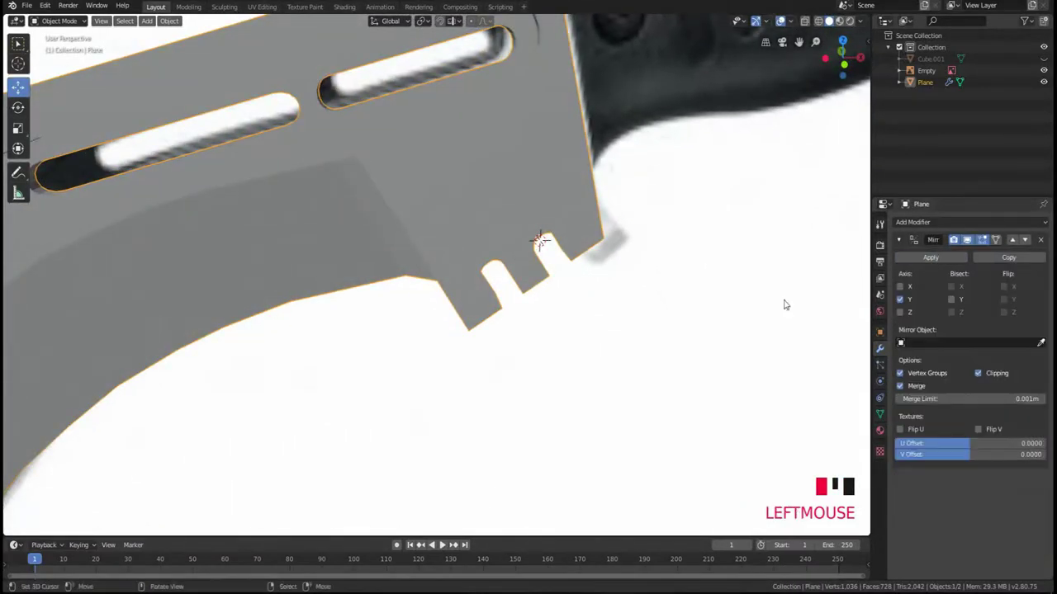
middle_drag(783, 303, 685, 314)
key(alt+h)
right_click(542, 287)
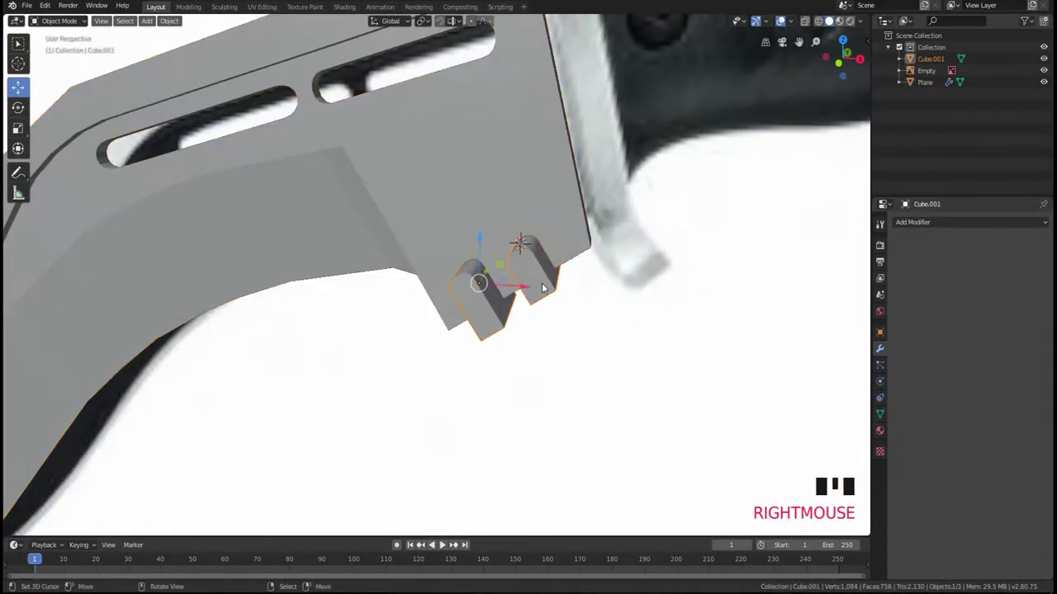
key(Delete)
- Slide the blade vertex beside the guard-side notch's arc by a factor of 1 onto the adjacent arc vertex, merging the two
middle_drag(548, 323, 507, 209)
scroll(507, 210, up, 2)
key(Tab)
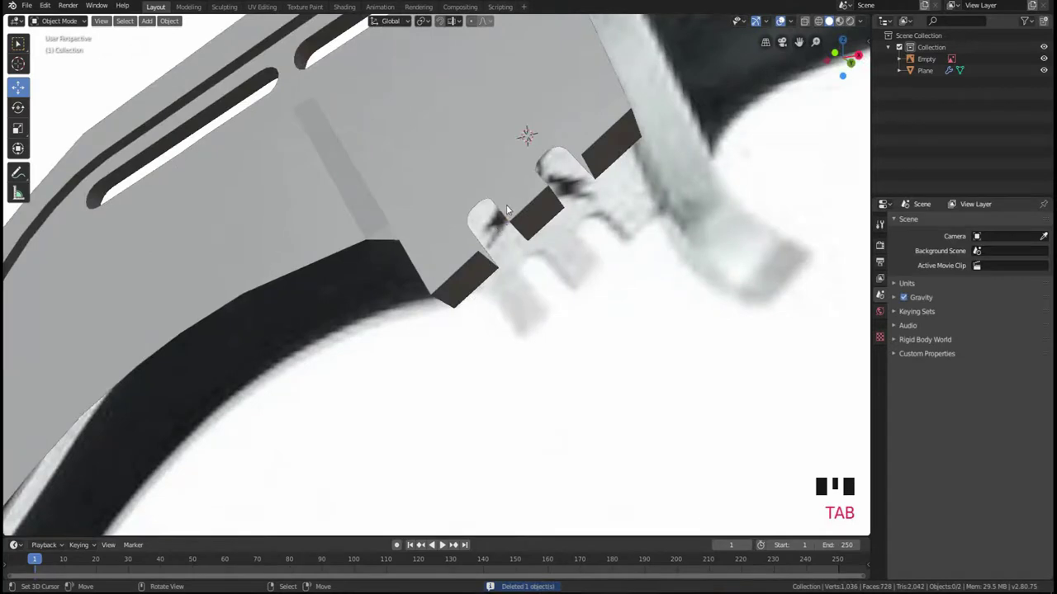
right_click(507, 210)
key(Tab)
shift+middle_drag(592, 185, 510, 232)
scroll(526, 269, up, 2)
key(1)
scroll(515, 261, up, 2)
scroll(513, 239, up, 3)
scroll(513, 239, down, 2)
right_click(464, 194)
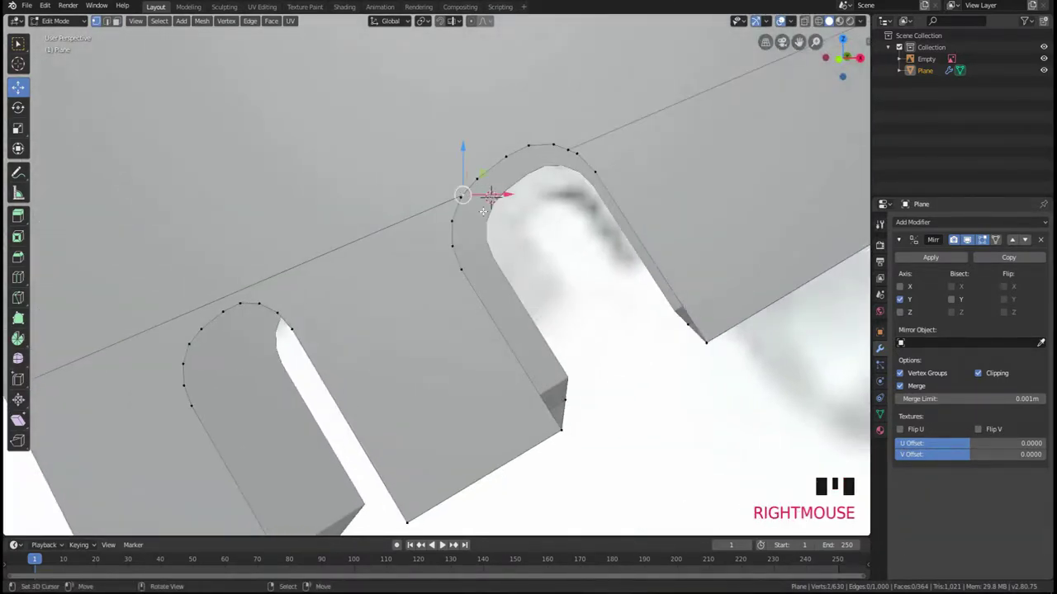
key(g)
key(g)
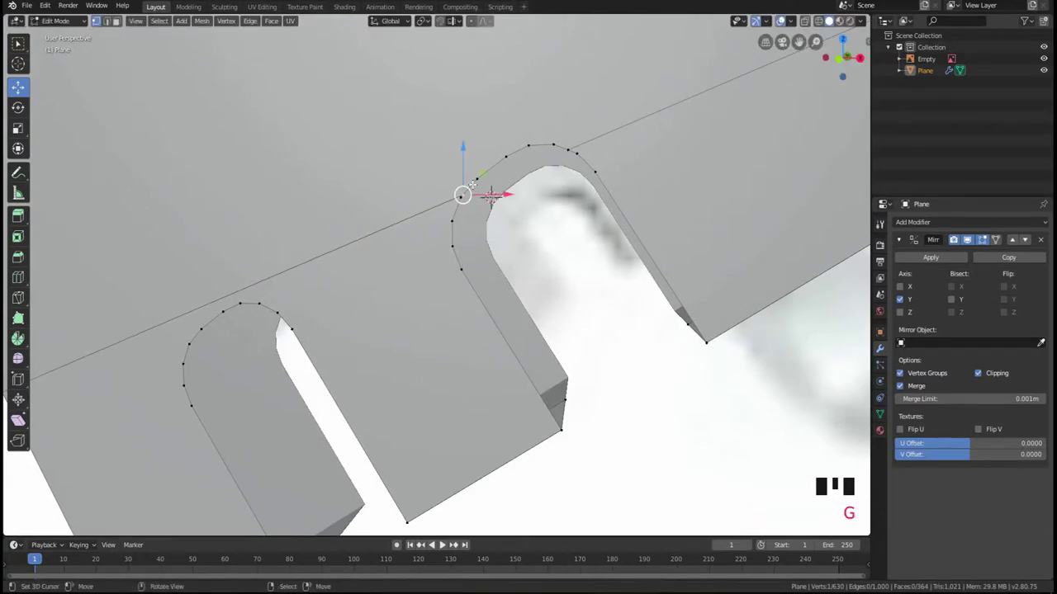
click(461, 209)
middle_drag(302, 291, 316, 260)
scroll(318, 260, down, 2)
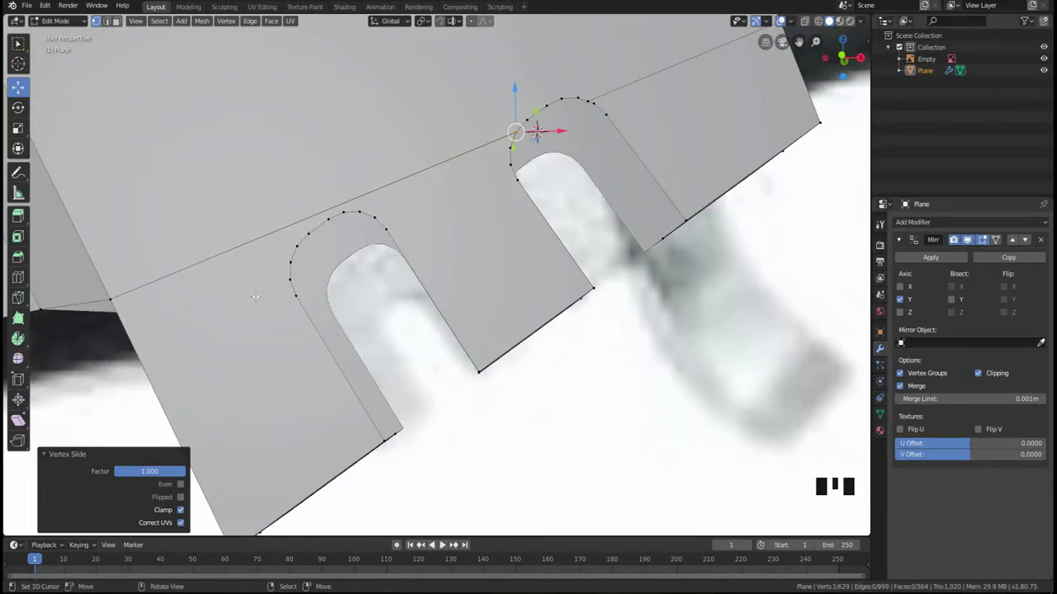
- Extrude the outline edge path of the notch nearer the guard along global Y to the mirror plane, forming its inner wall
middle_drag(460, 169, 437, 349)
scroll(397, 266, down, 1)
right_click(437, 349)
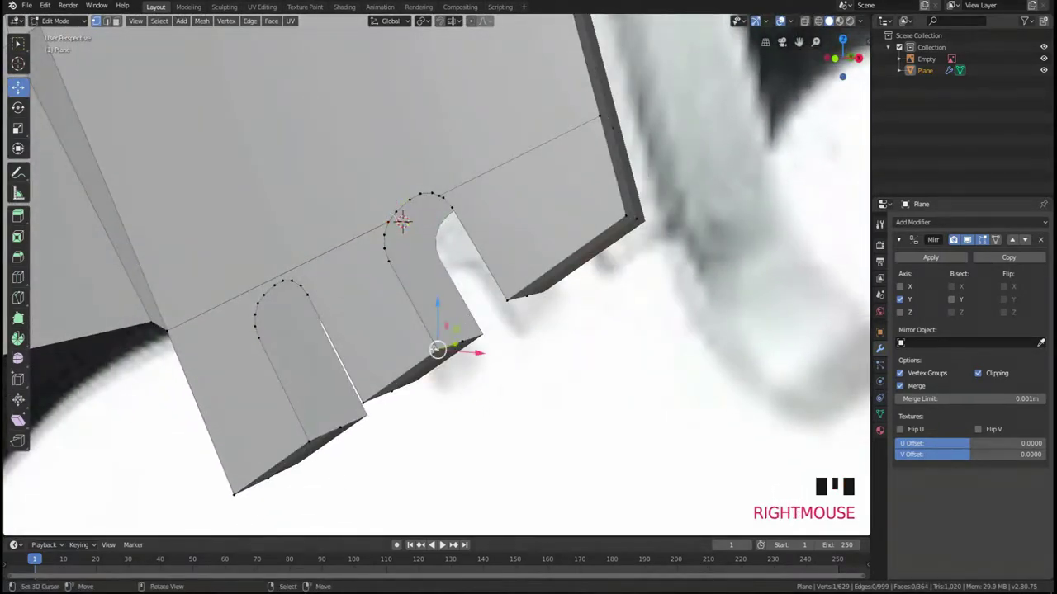
ctrl+right_click(390, 227)
middle_drag(389, 227, 493, 226)
ctrl+right_click(545, 213)
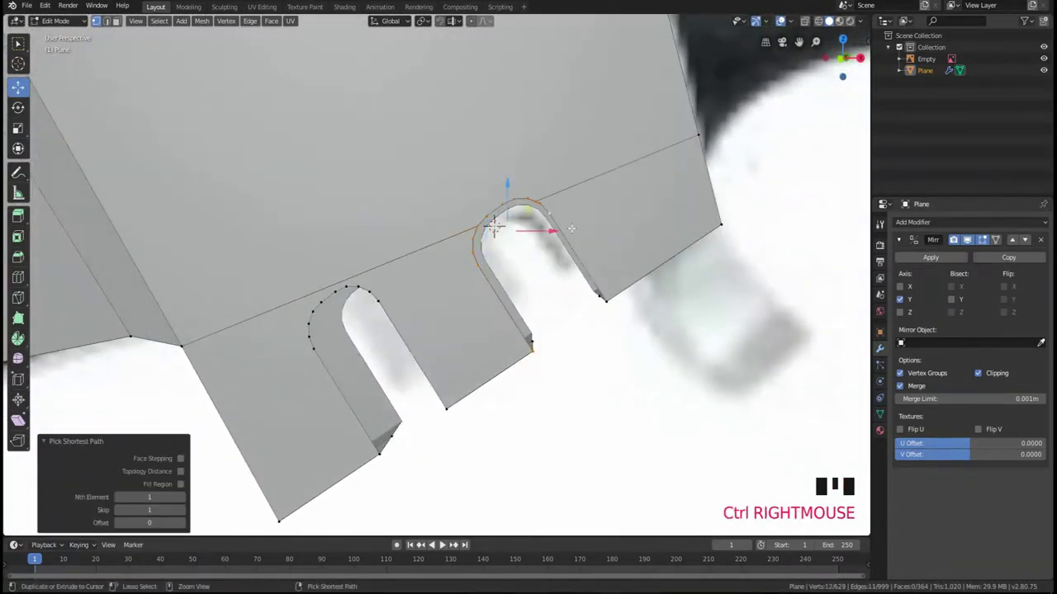
ctrl+right_click(615, 305)
middle_drag(615, 305, 334, 244)
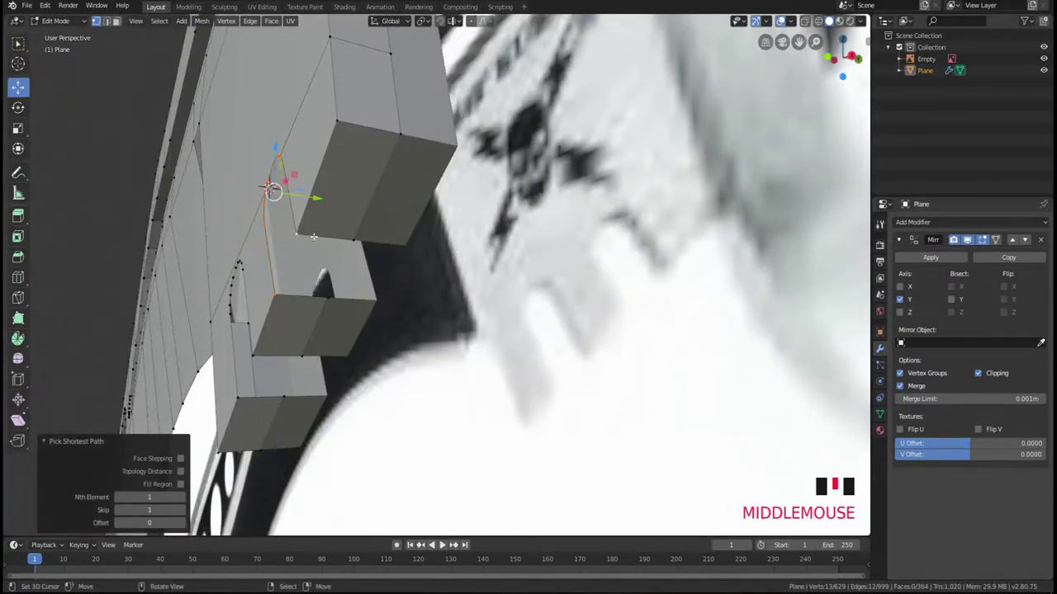
key(e)
click(361, 213)
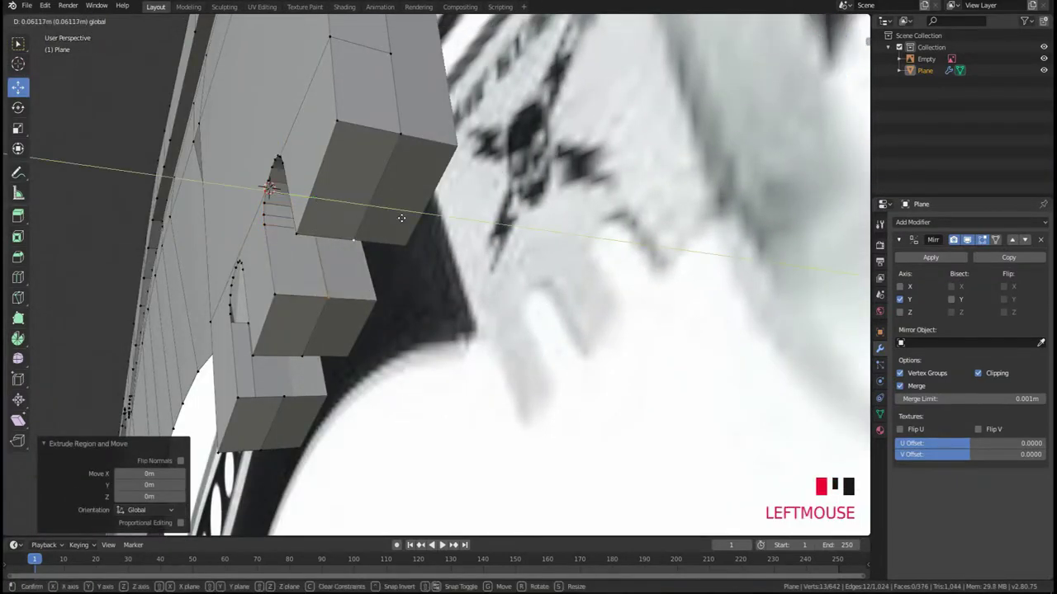
middle_drag(401, 218, 289, 281)
key(g)
- Extrude the outline edge path of the notch farther from the guard to form its inner wall
right_click(289, 280)
ctrl+right_click(283, 283)
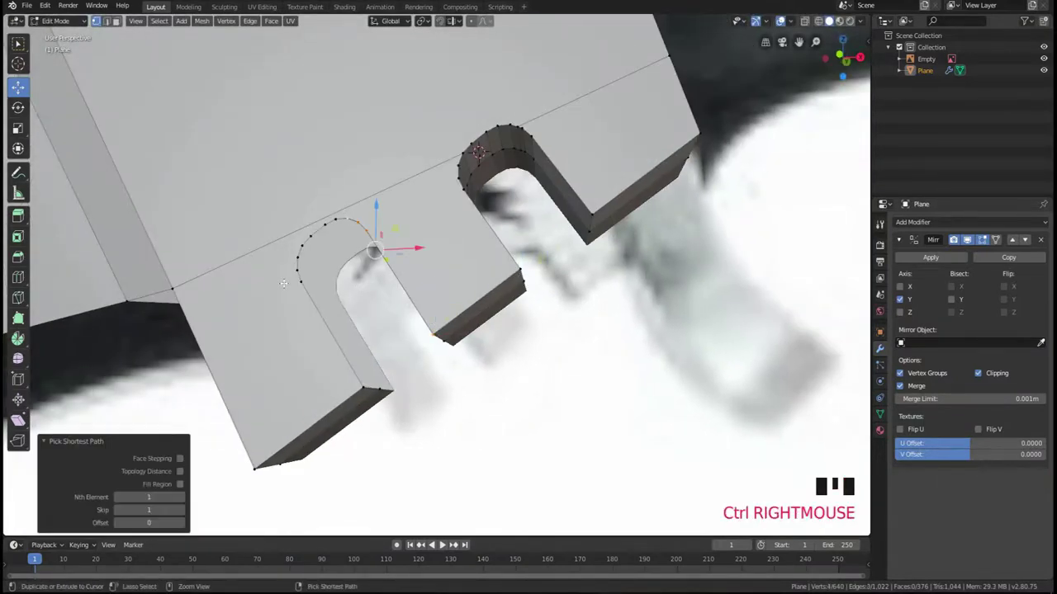
ctrl+right_click(294, 290)
ctrl+right_drag(293, 291, 297, 293)
middle_drag(297, 293, 309, 309)
key(e)
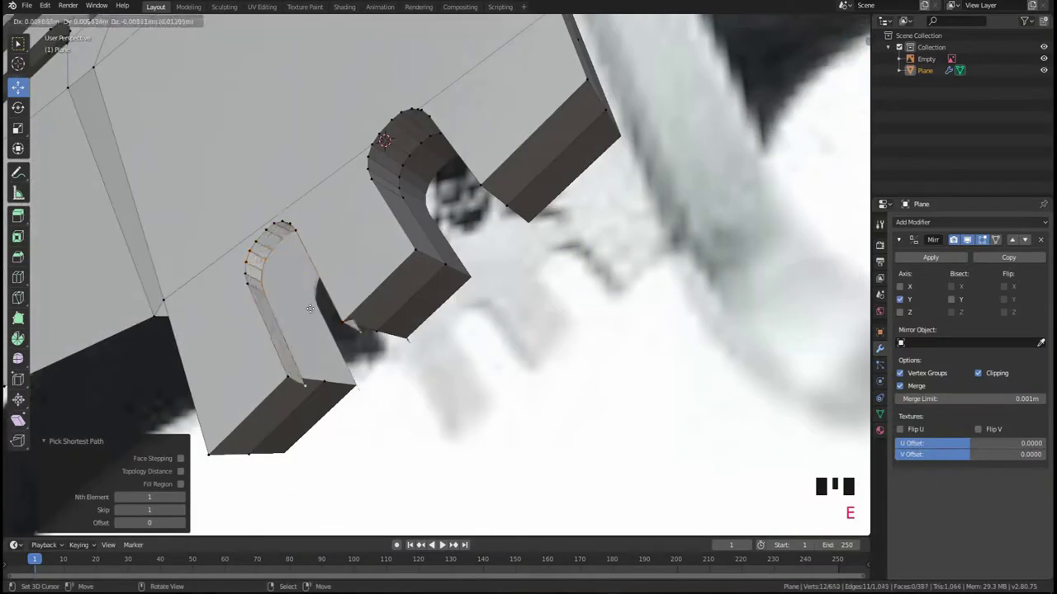
- Extrude the front notch's curved edge across the blade thickness and leave Edit Mode
click(330, 281)
key(Tab)
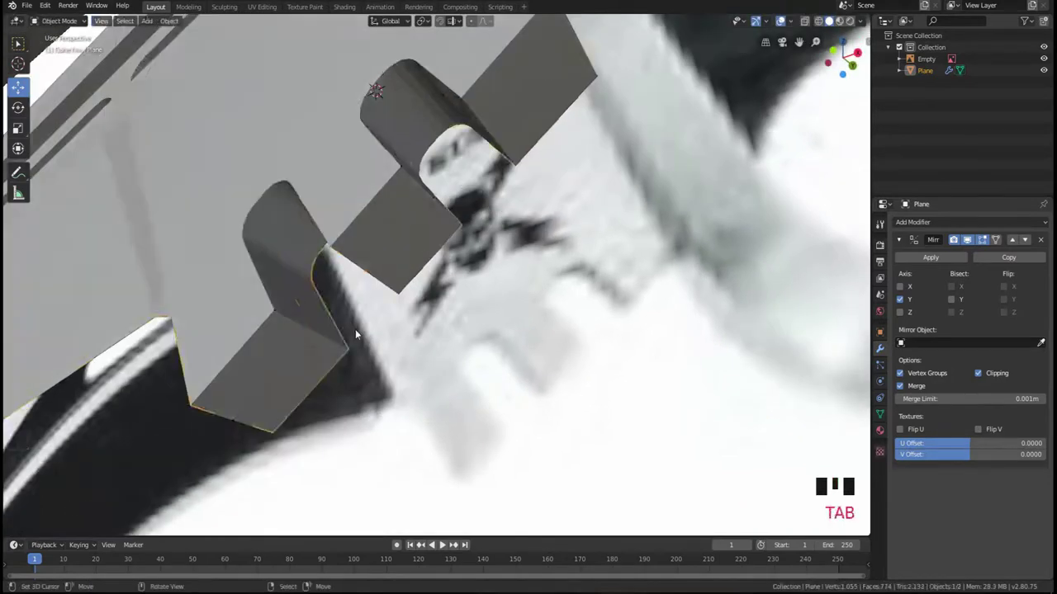
middle_drag(355, 329, 460, 297)
scroll(396, 318, down, 4)
scroll(441, 307, down, 3)
scroll(344, 331, down, 3)
middle_drag(344, 331, 469, 285)
- Hide the reference image and inspect the whole blade without it
key(shift+h)
middle_drag(469, 285, 376, 310)
key(alt+a)
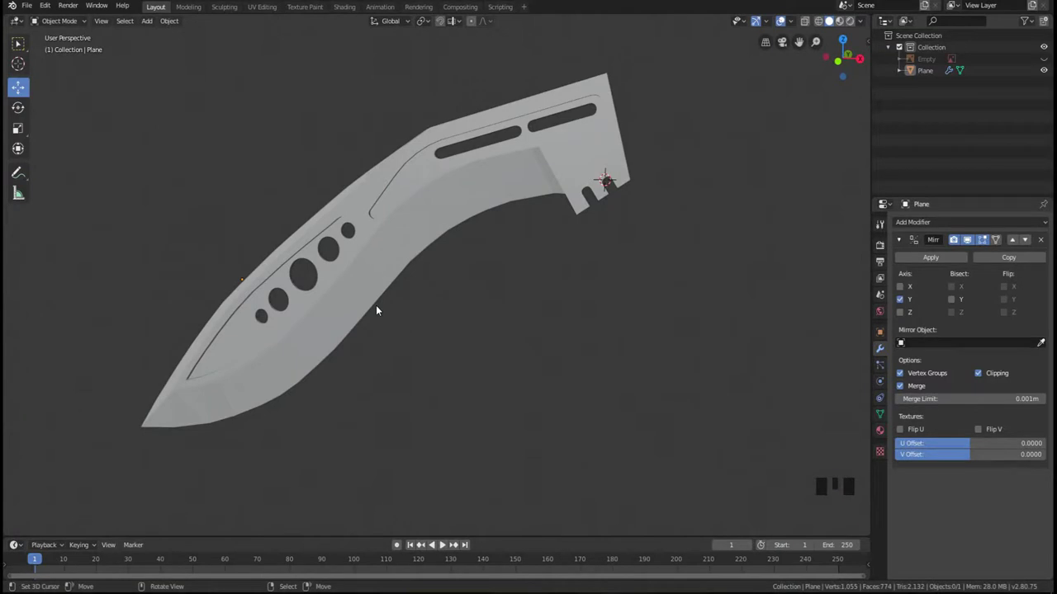
- Show the reference image again and display the model from the front in wireframe
key(KP_1)
key(alt+h)
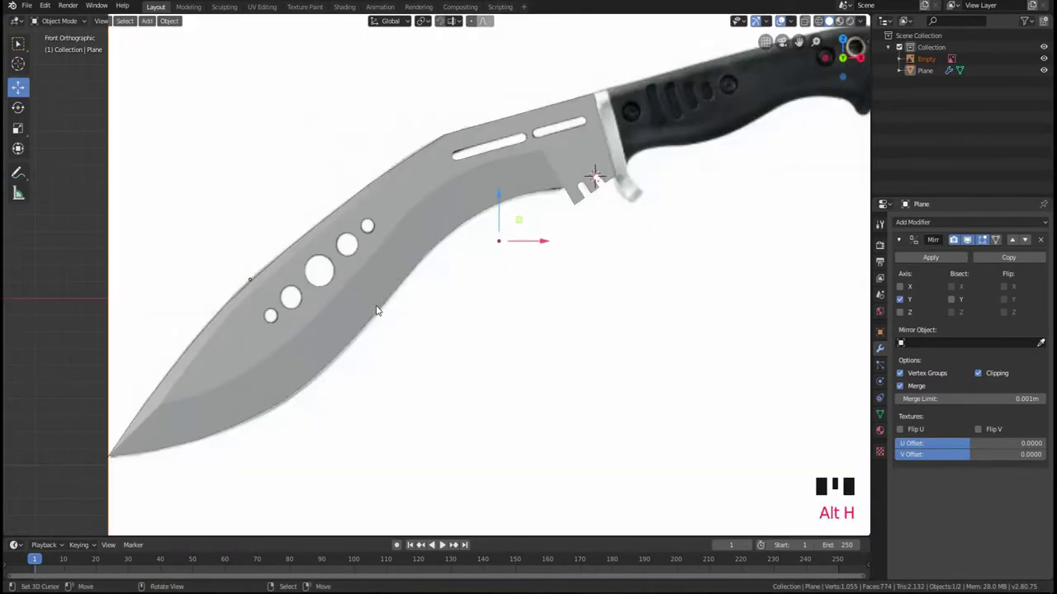
key(z)
click(311, 318)
- Add a 2 m view-aligned plane just above the blade's spine near the handle
scroll(364, 239, up, 2)
shift+middle_drag(364, 239, 420, 323)
scroll(419, 322, up, 1)
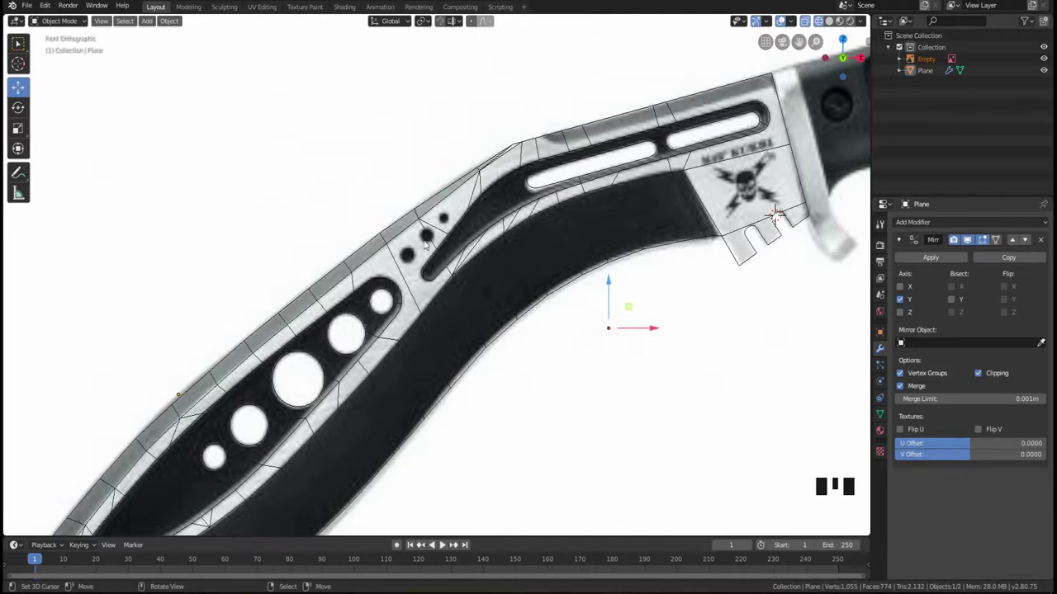
scroll(422, 310, down, 2)
shift+middle_drag(415, 354, 388, 288)
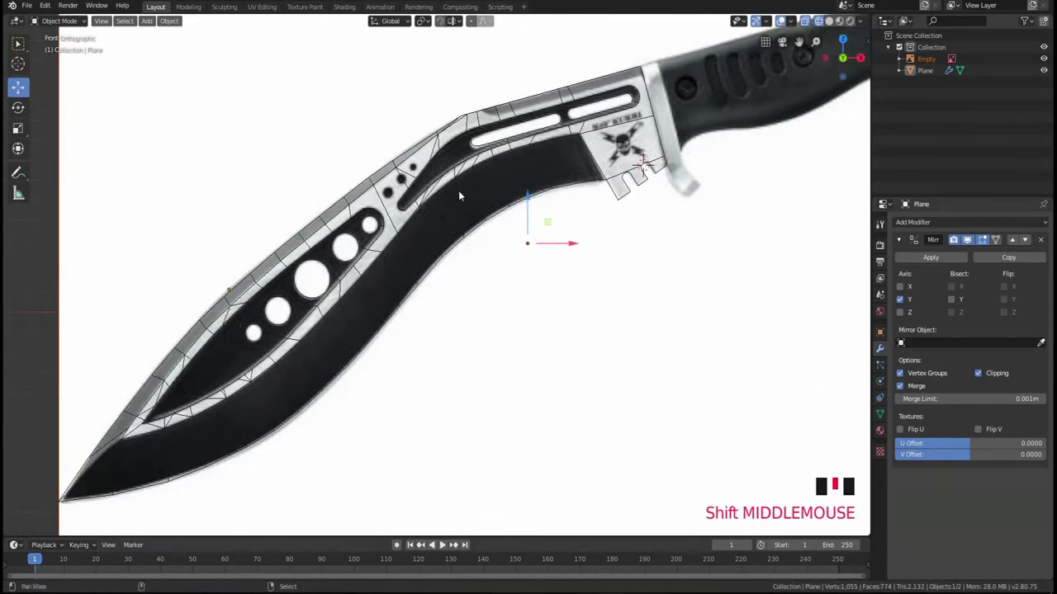
shift+middle_drag(460, 203, 364, 351)
scroll(363, 352, up, 2)
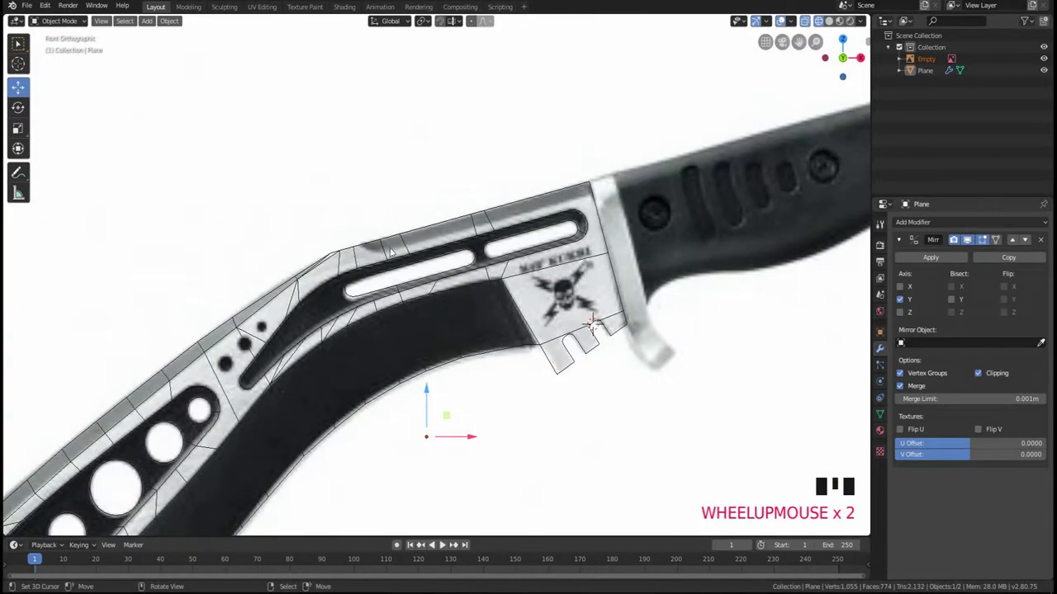
shift+middle_drag(367, 249, 313, 309)
scroll(312, 310, up, 2)
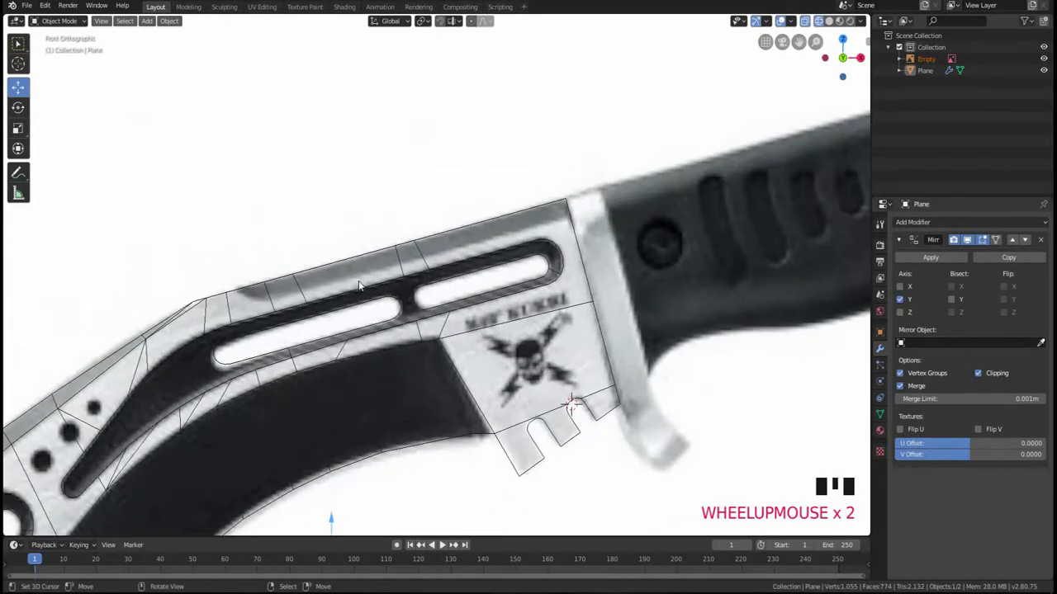
key(shift+a)
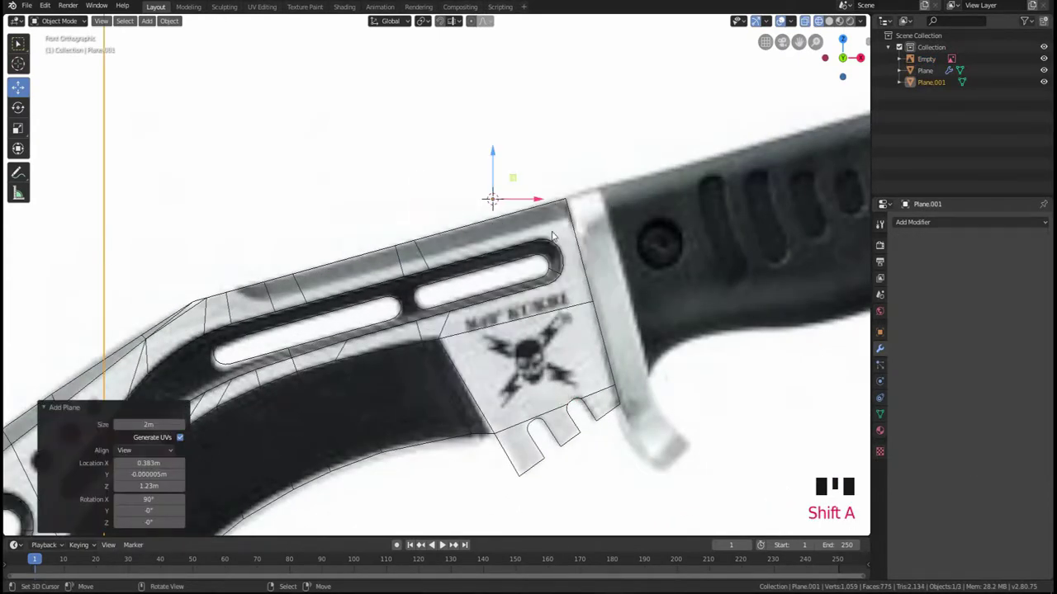
scroll(463, 235, down, 4)
- In Edit Mode, delete three of the new plane's vertices, keeping only the upper one nearest the handle
key(Tab)
shift+middle_drag(597, 122, 583, 187)
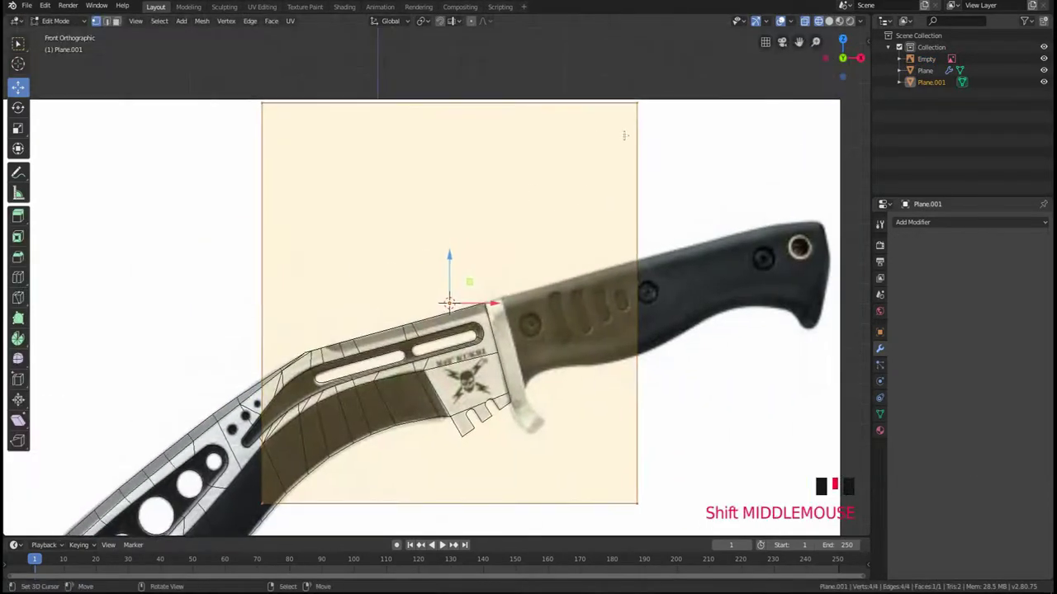
shift+right_click(448, 302)
key(x)
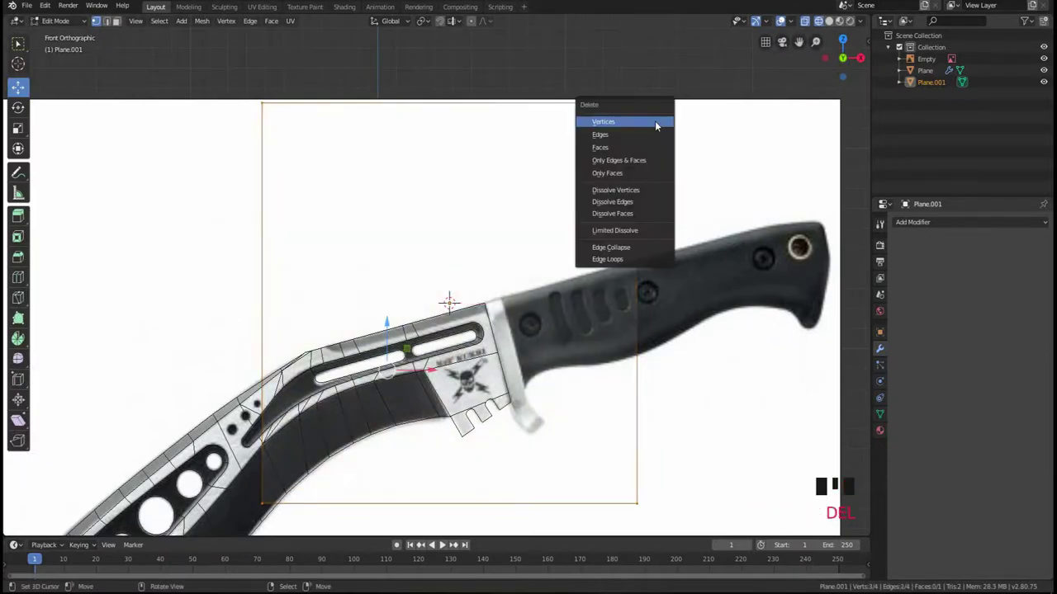
click(655, 120)
- Move the remaining vertex onto the blade's rear edge, just below the spine corner at the lower border of the grey bevel
right_click(622, 120)
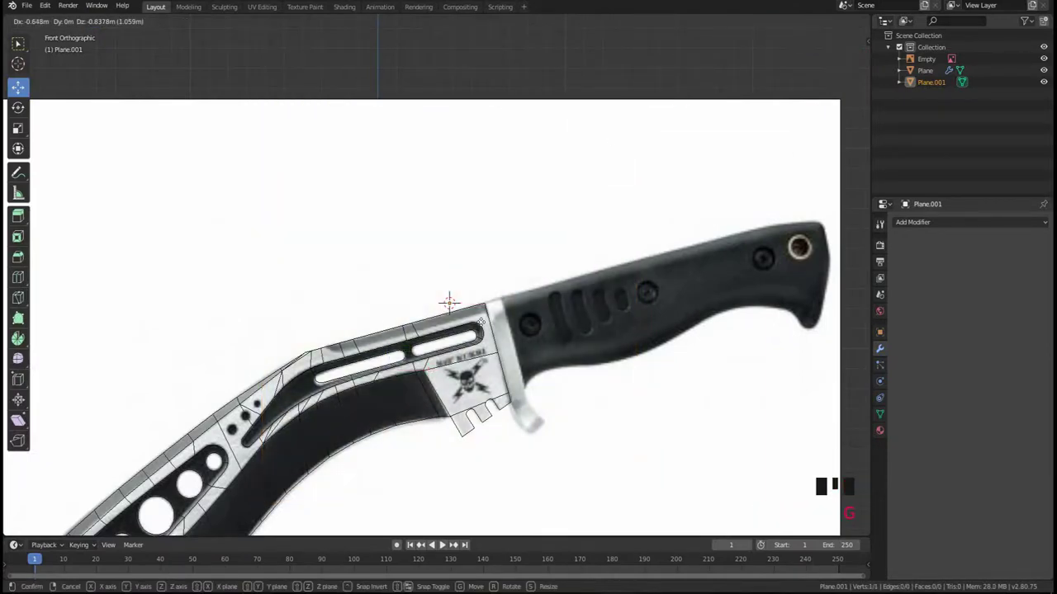
scroll(463, 330, up, 4)
key(g)
click(581, 306)
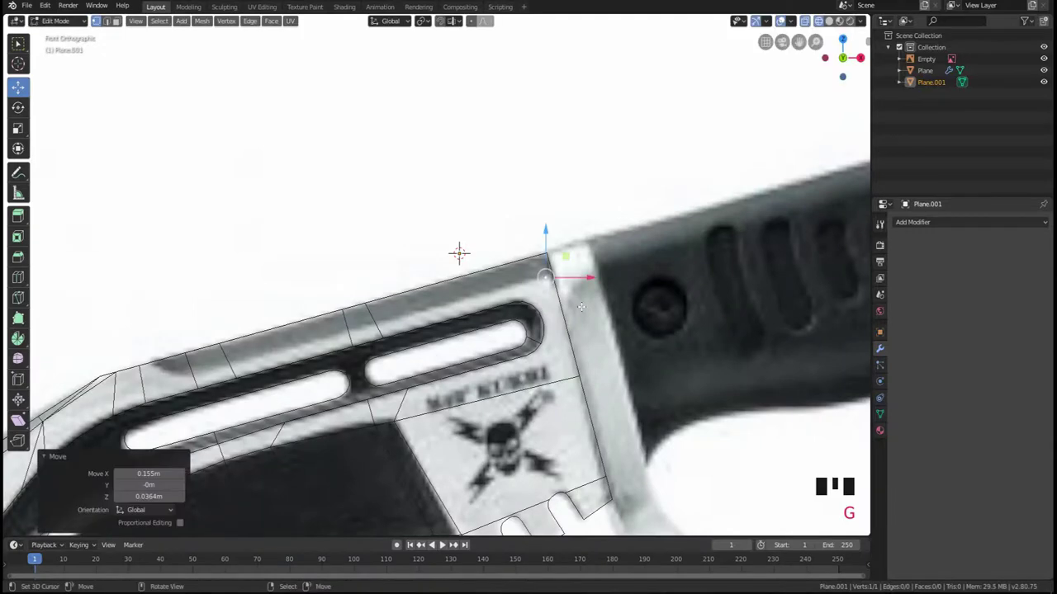
key(g)
click(584, 305)
- Extrude the vertex about 0.8 m forward along the grey bevel's lower border, and again up to the bevel's front tip
key(e)
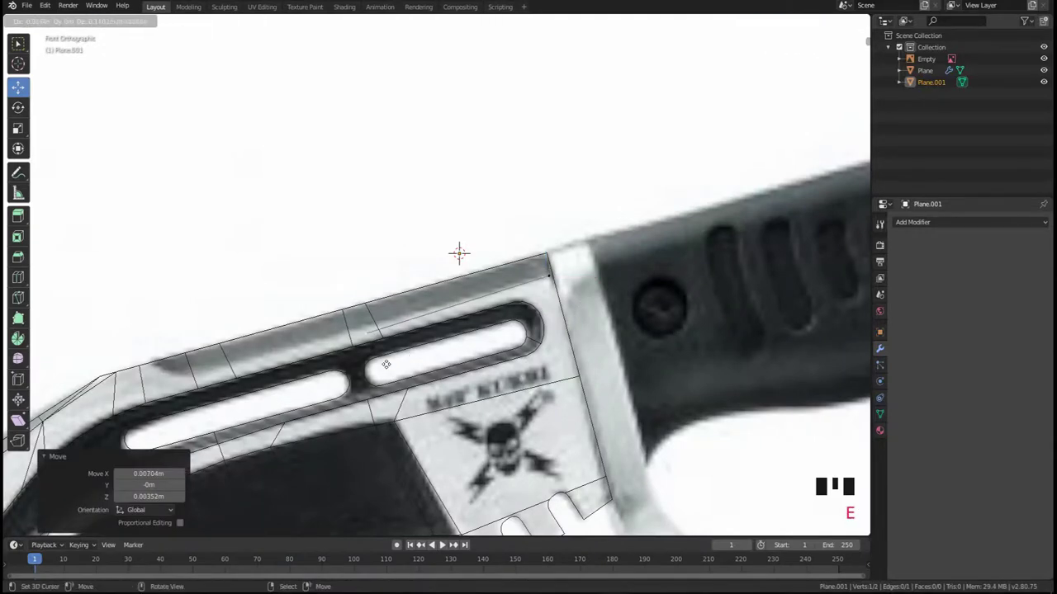
click(207, 408)
shift+middle_drag(207, 408, 340, 388)
scroll(340, 321, up, 4)
key(e)
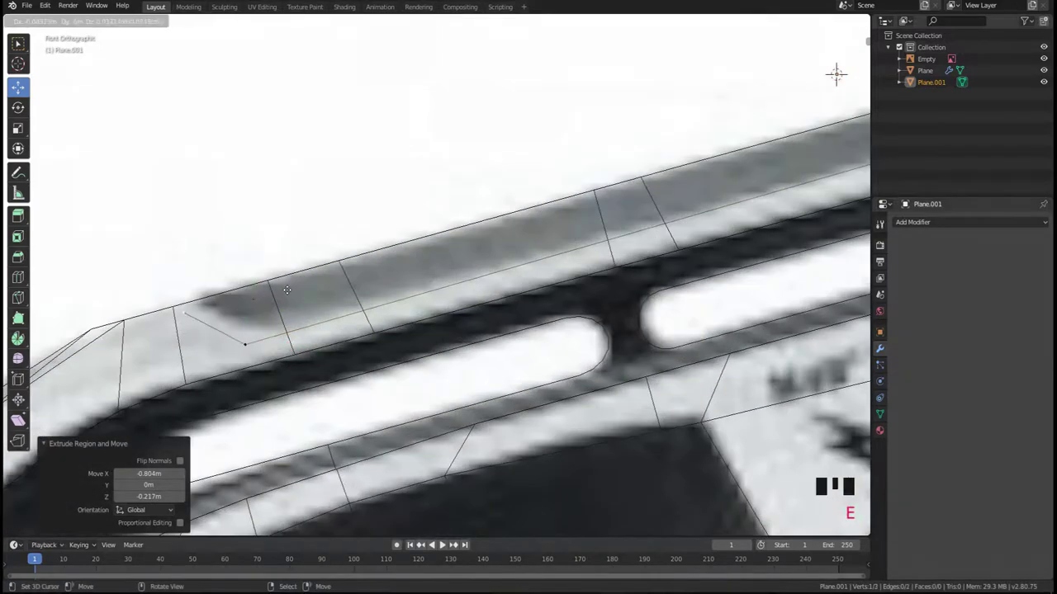
click(303, 279)
- Shift the outline's corner vertex to match the reference and round it with a four-segment vertex bevel
key(g)
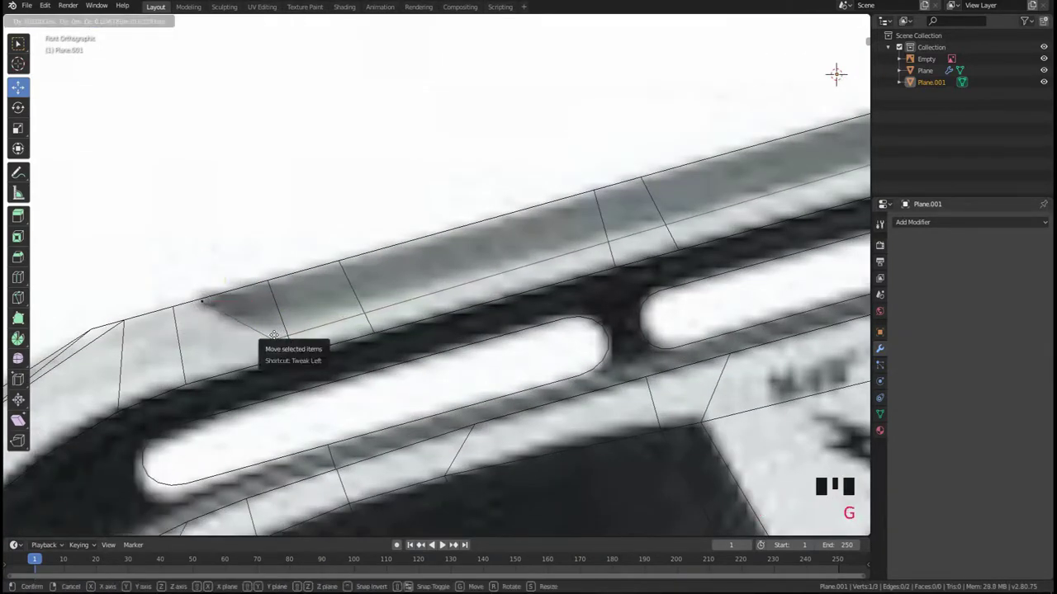
click(293, 330)
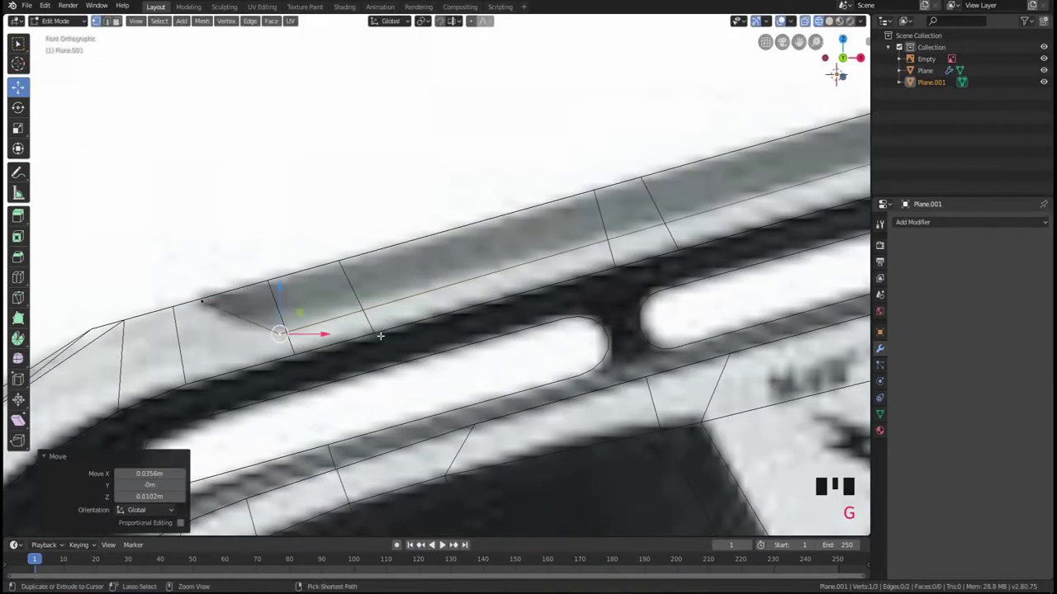
key(ctrl+shift+b)
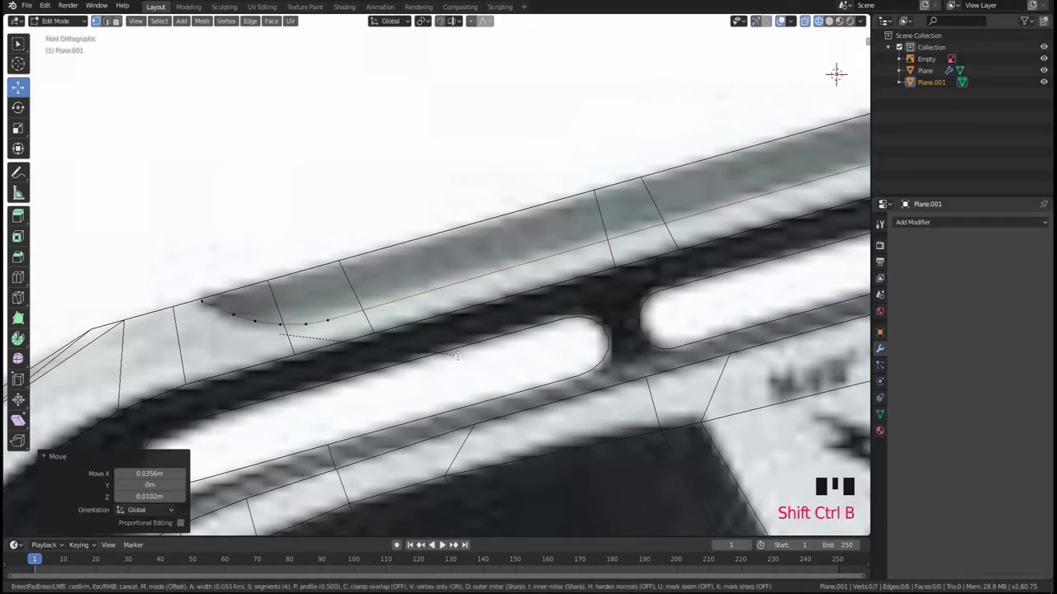
click(458, 357)
key(Tab)
scroll(458, 360, down, 2)
key(Tab)
- Extrude the front tip vertex to just above the spine, and from there about 0.88 m in X toward the handle
key(a)
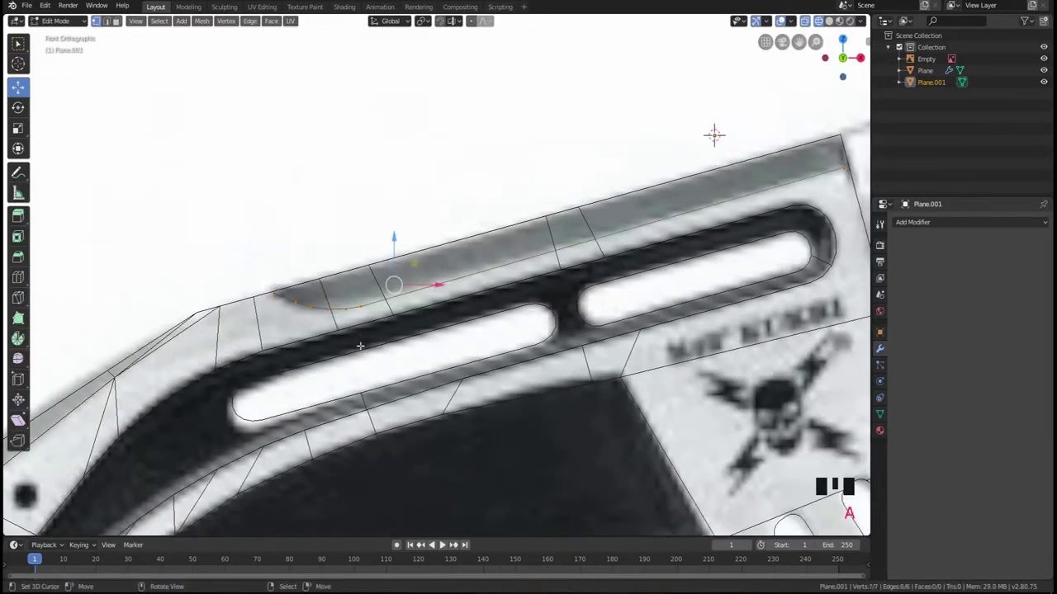
key(a)
key(a)
key(a)
right_click(275, 299)
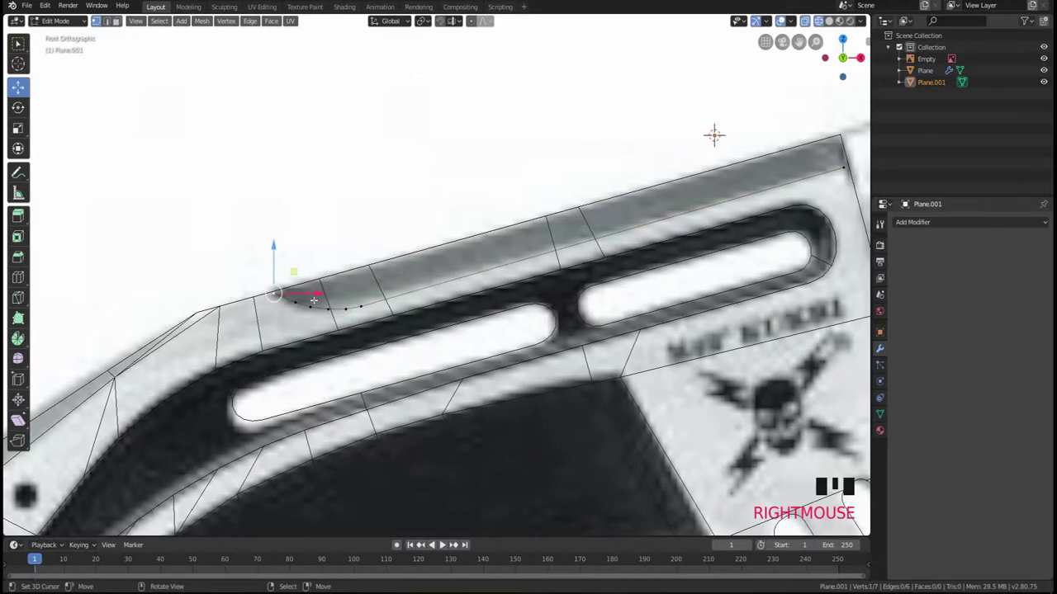
key(e)
click(278, 277)
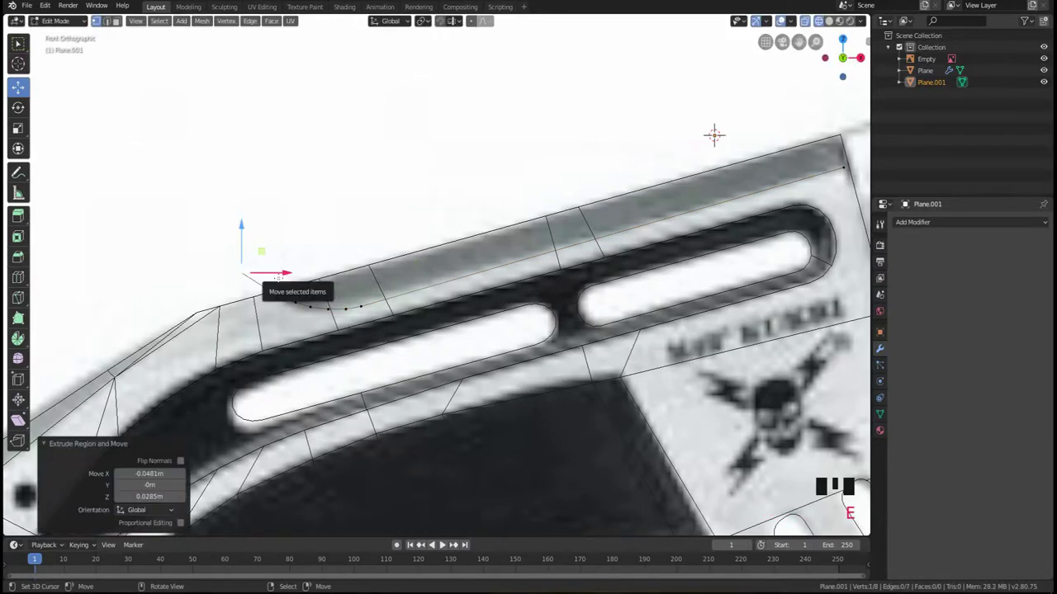
key(e)
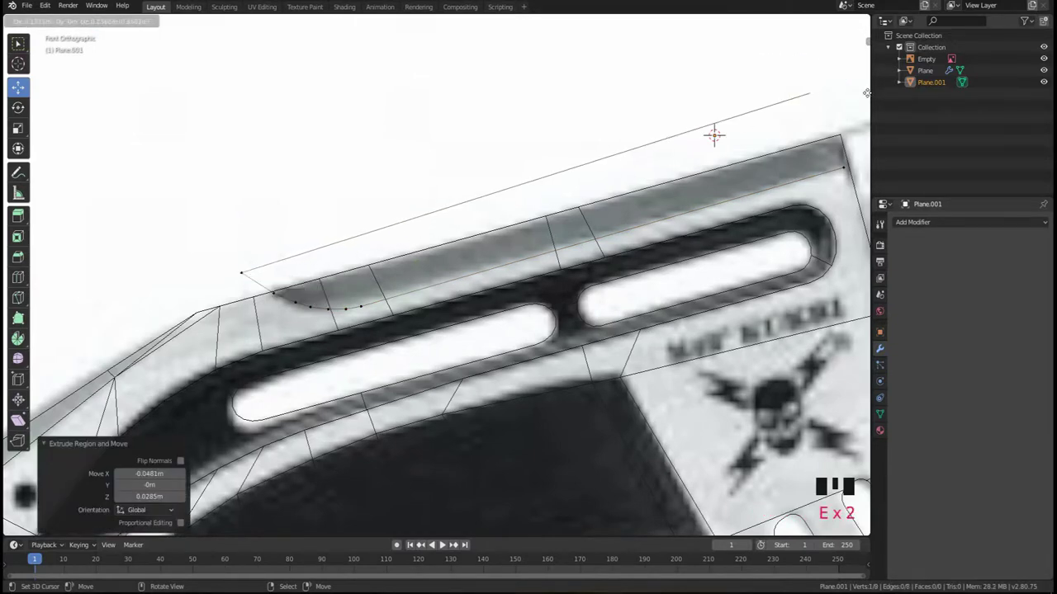
click(5, 116)
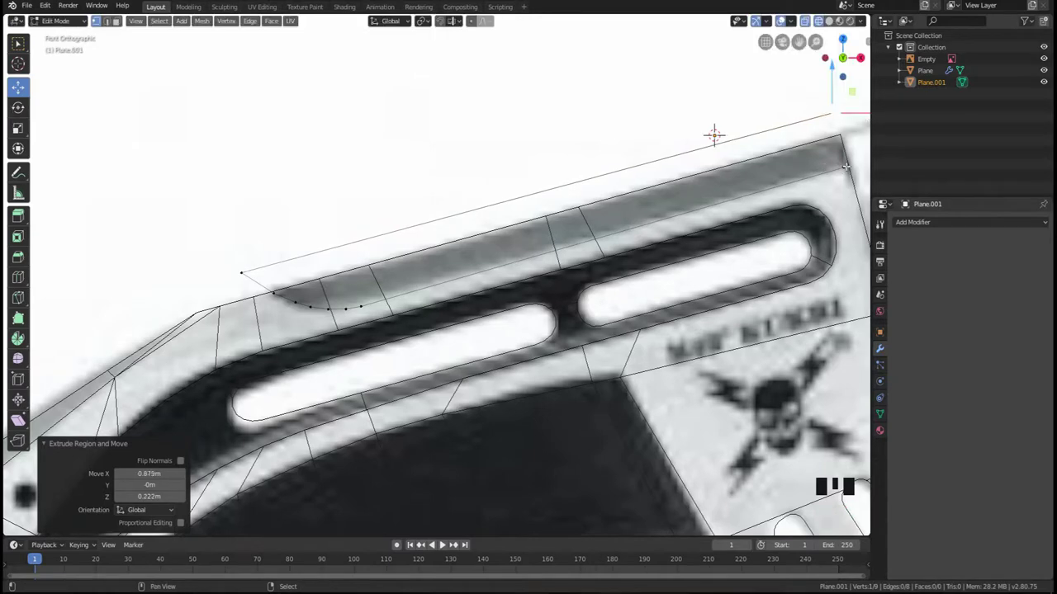
- Connect the outline's two open end vertices with an edge near the handle
shift+right_click(847, 168)
shift+middle_drag(664, 260, 524, 305)
key(f)
shift+middle_drag(604, 277, 597, 280)
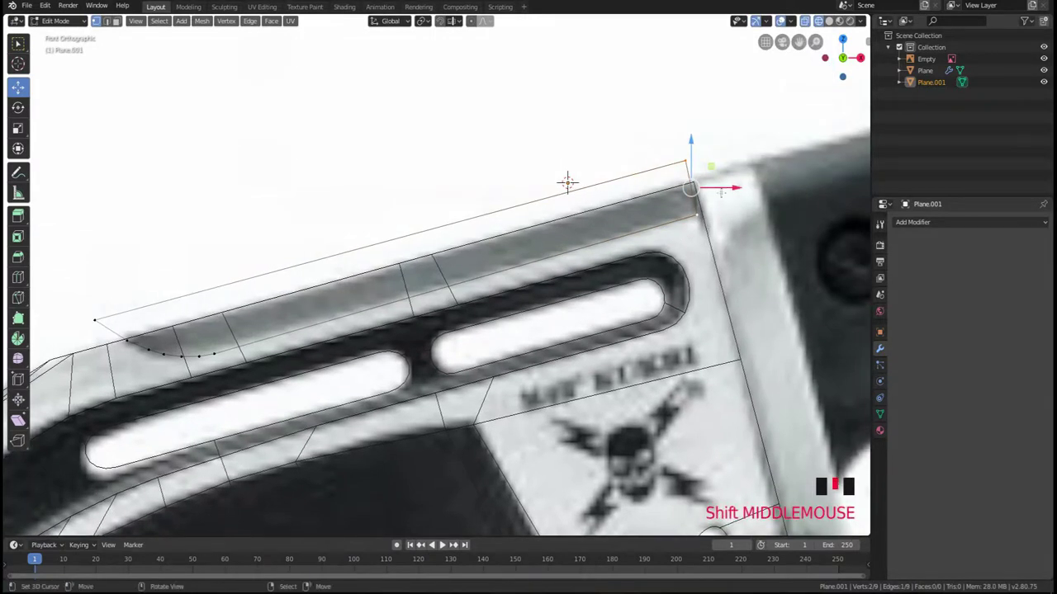
- Move the outline's closing edge toward the handle, slightly beyond the blade's rear edge
key(g)
key(x)
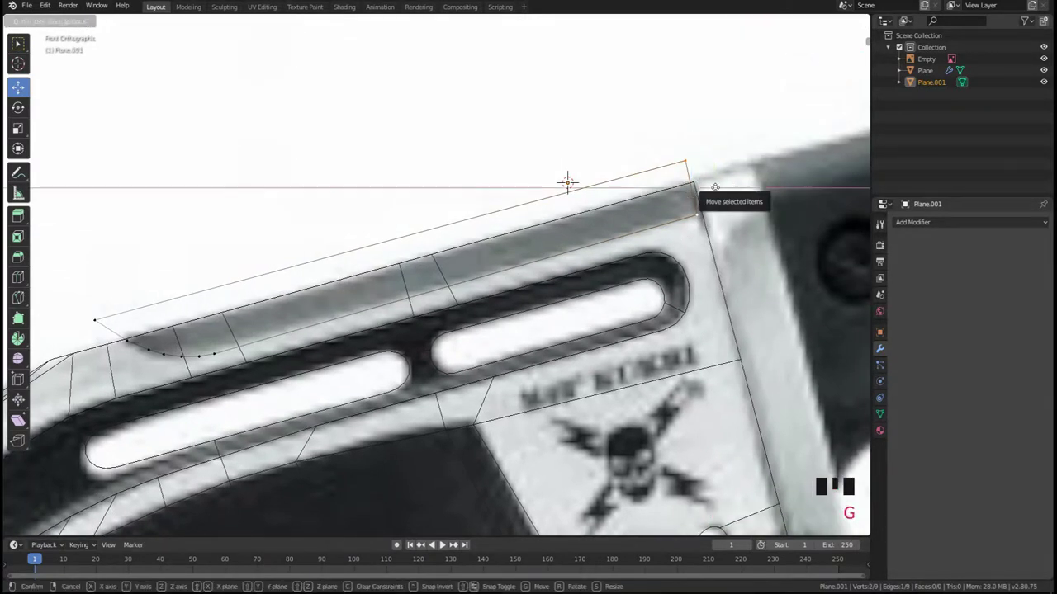
click(715, 188)
key(g)
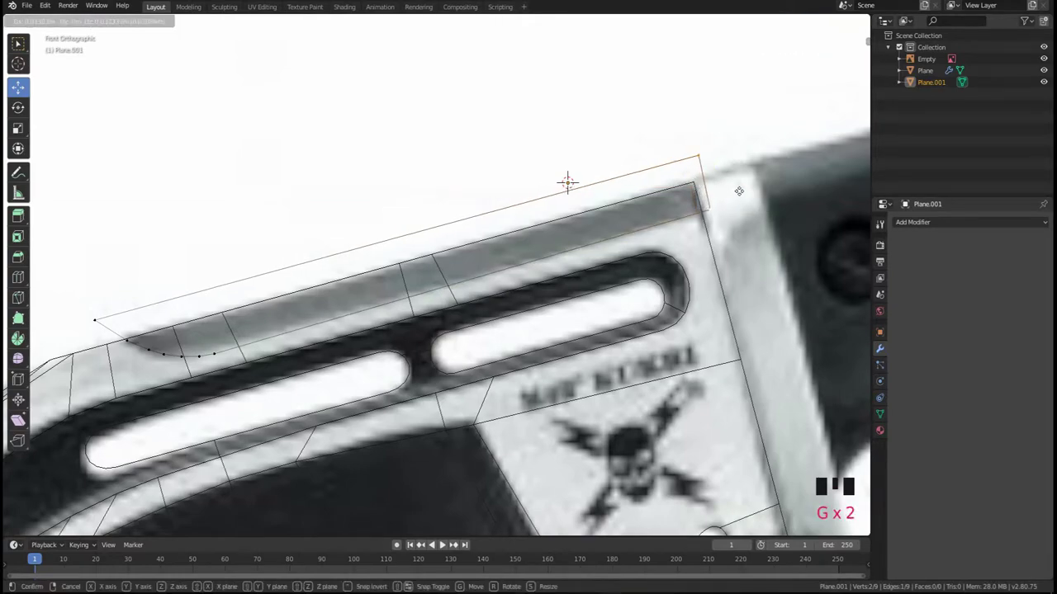
click(739, 191)
- Select the whole outline, move it along Y to the side of the blade, and leave Edit Mode
key(Tab)
scroll(602, 289, down, 2)
key(Tab)
mouse_move(542, 297)
middle_down()
mouse_move(528, 323)
mouse_move(471, 354)
mouse_move(510, 306)
mouse_move(528, 301)
middle_up()
scroll(472, 354, down, 3)
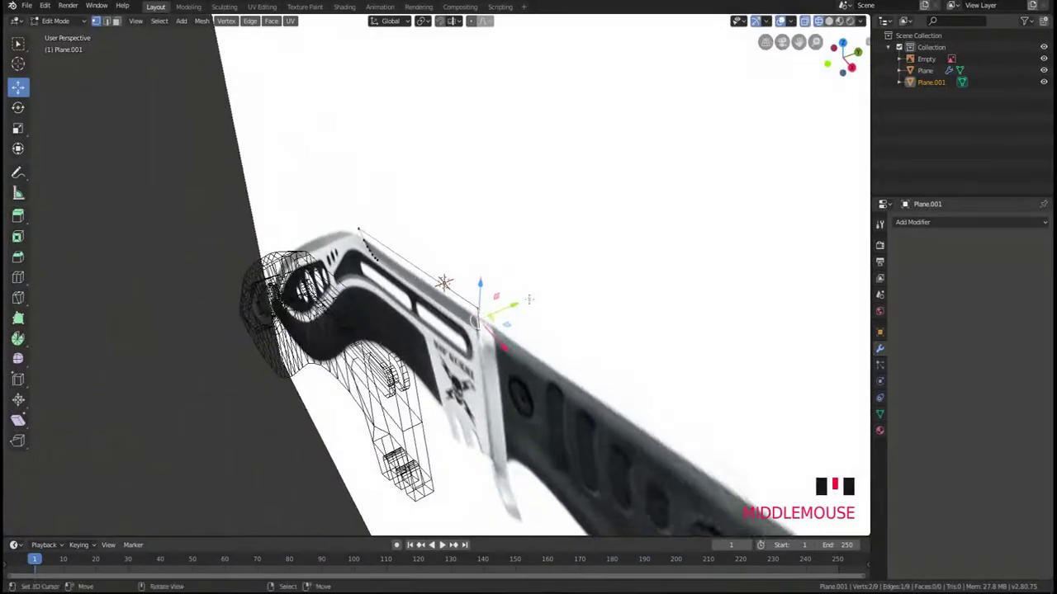
key(a)
key(a)
key(a)
drag(429, 246, 348, 272)
key(Tab)
- Switch to solid shading and fill the closed outline with a face
key(z)
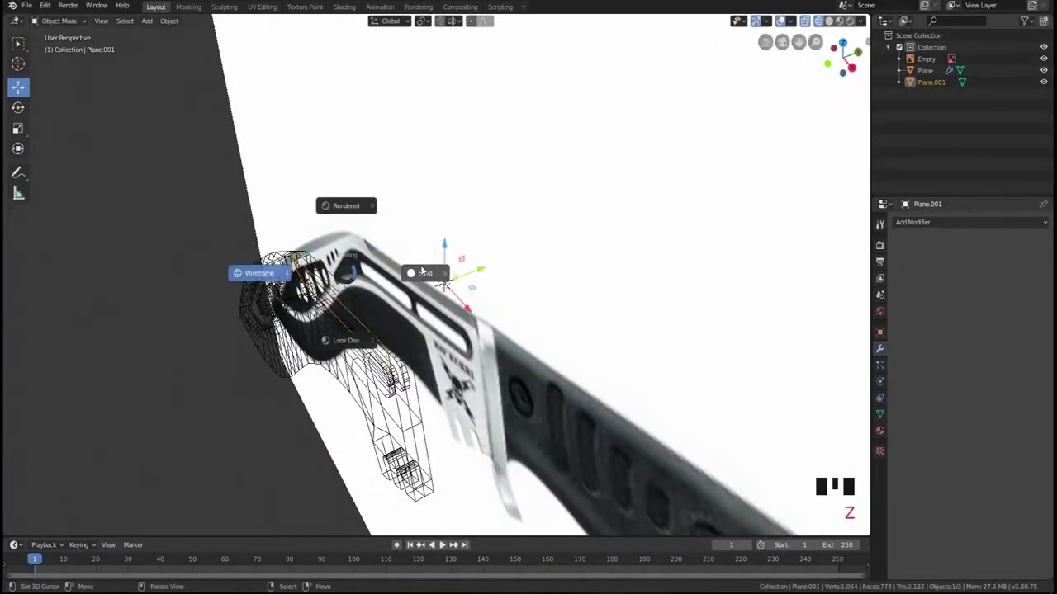
middle_drag(380, 363, 444, 277)
key(Tab)
key(a)
key(a)
key(a)
key(f)
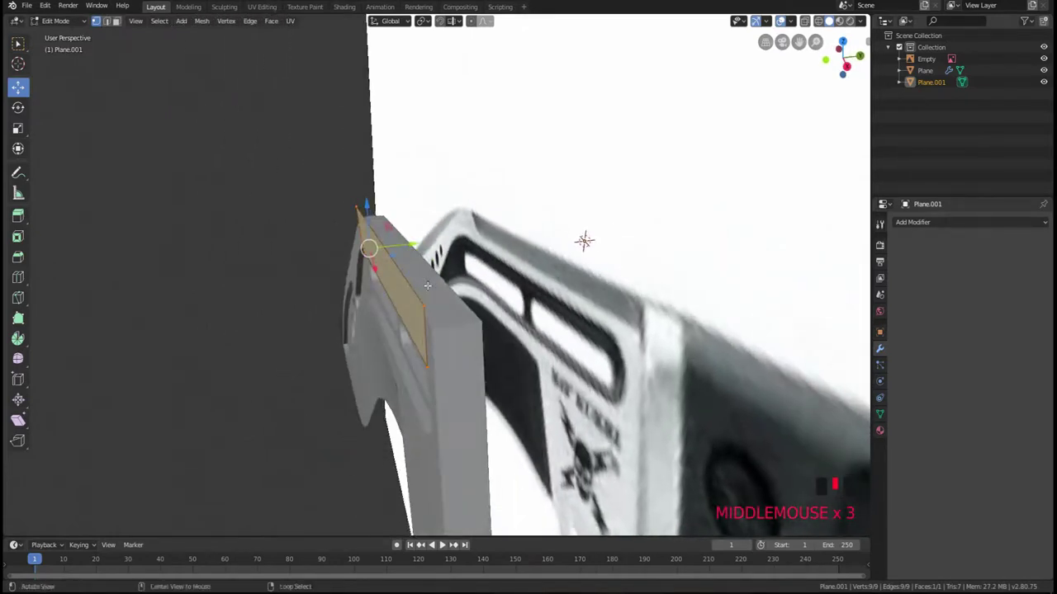
key(r)
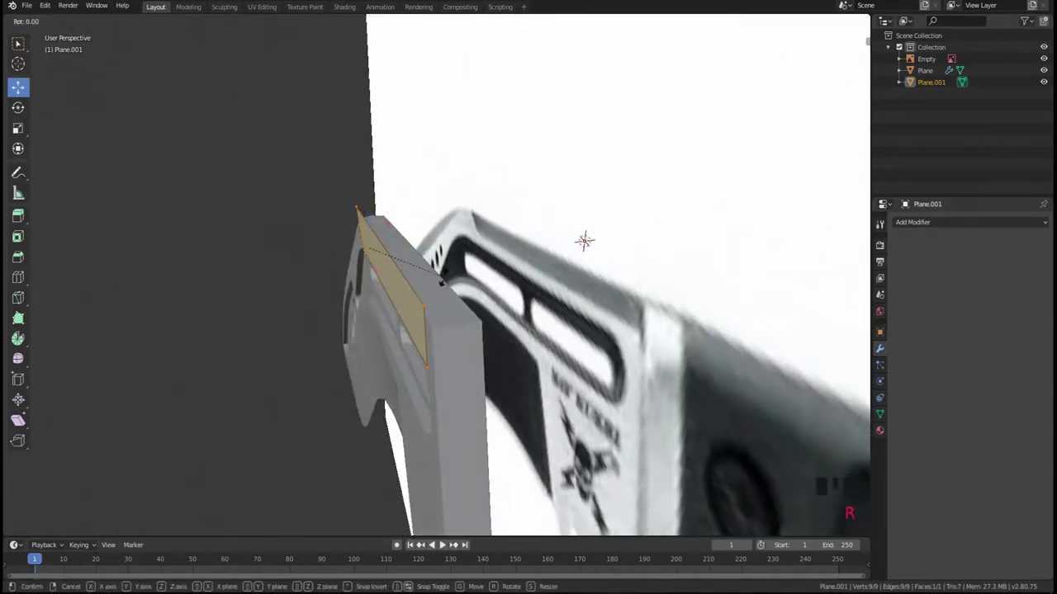
key(x)
right_click(454, 279)
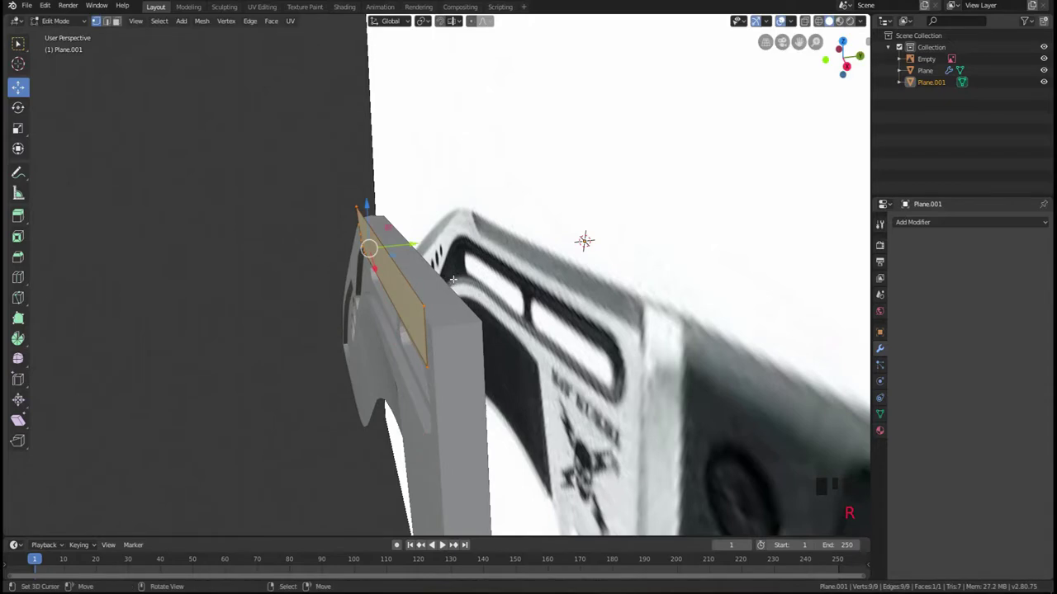
key(r)
key(x)
key(z)
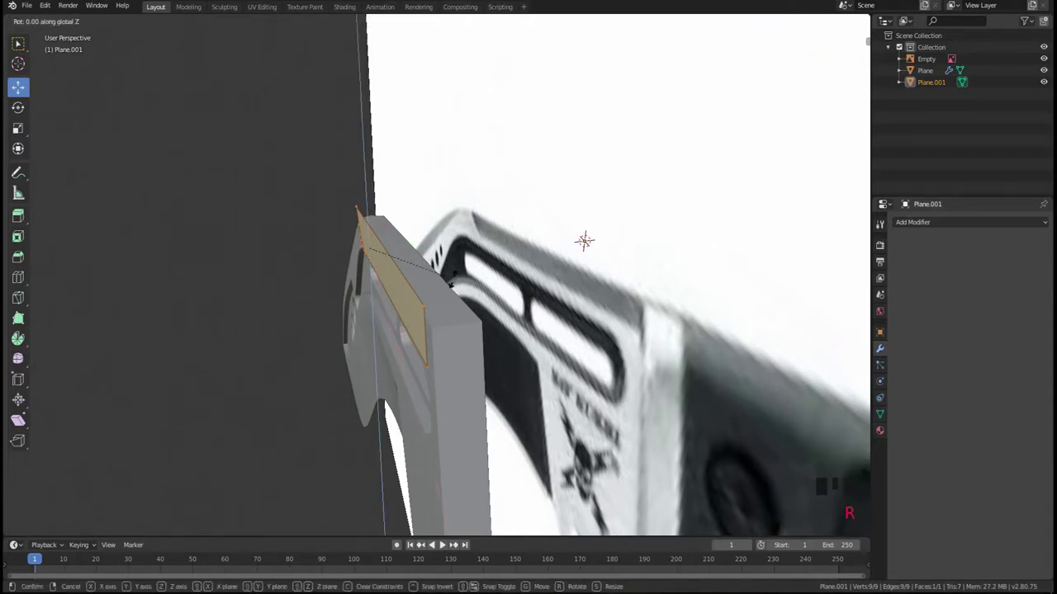
right_click(453, 279)
middle_drag(453, 279, 502, 267)
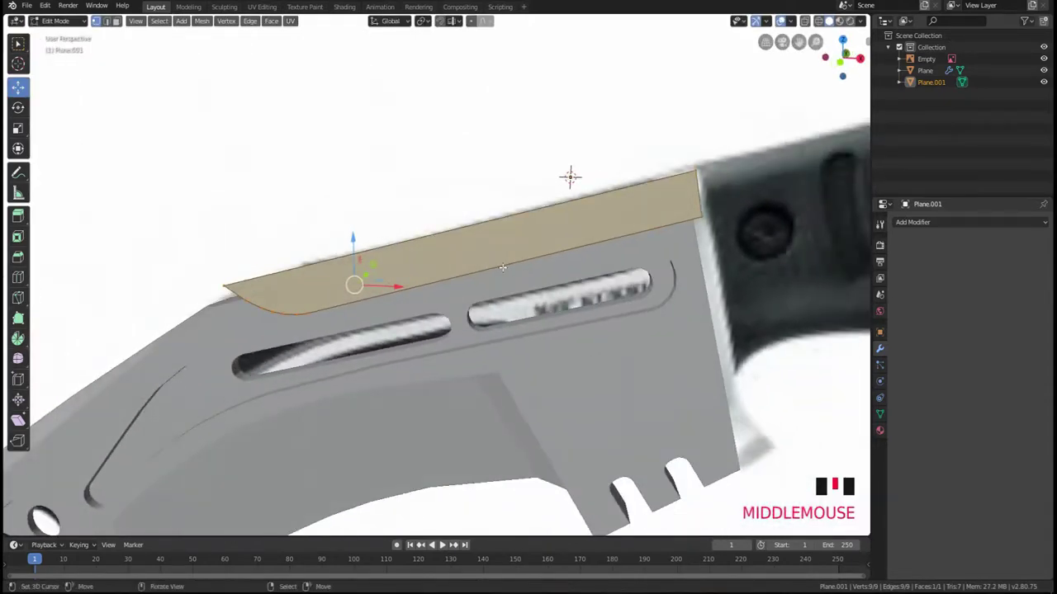
key(r)
key(z)
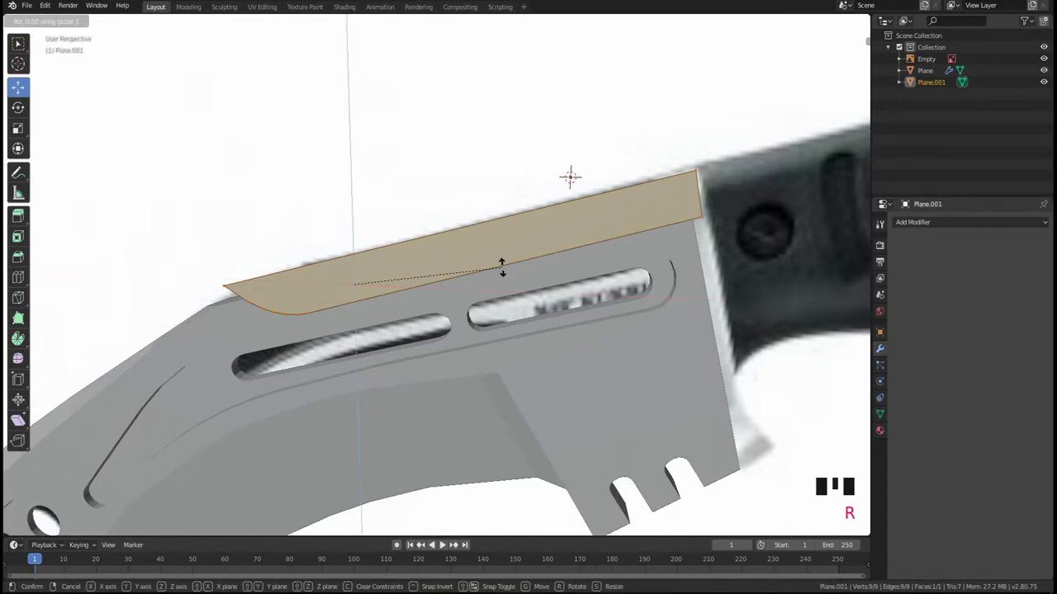
key(x)
key(y)
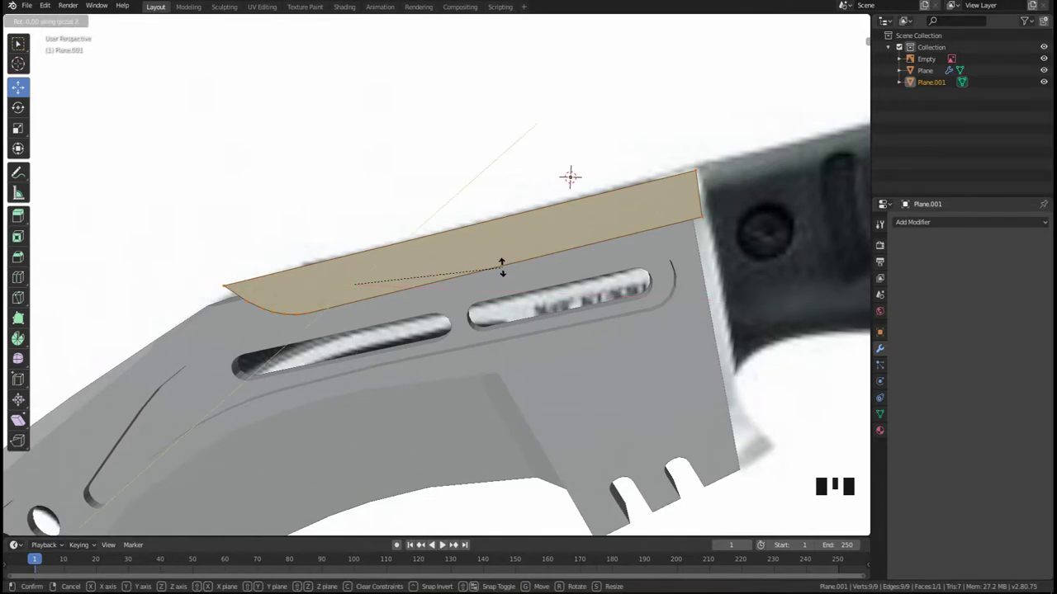
key(z)
key(z)
key(z)
key(x)
key(x)
right_click(501, 267)
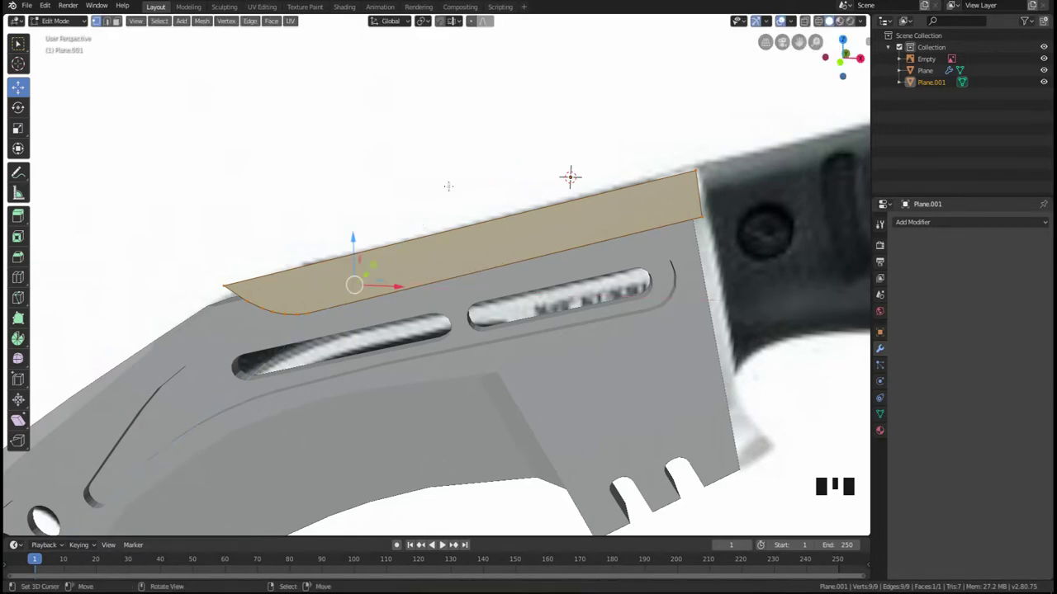
- Set the transform orientation to Local for the cutter face
middle_drag(448, 185, 424, 66)
click(389, 21)
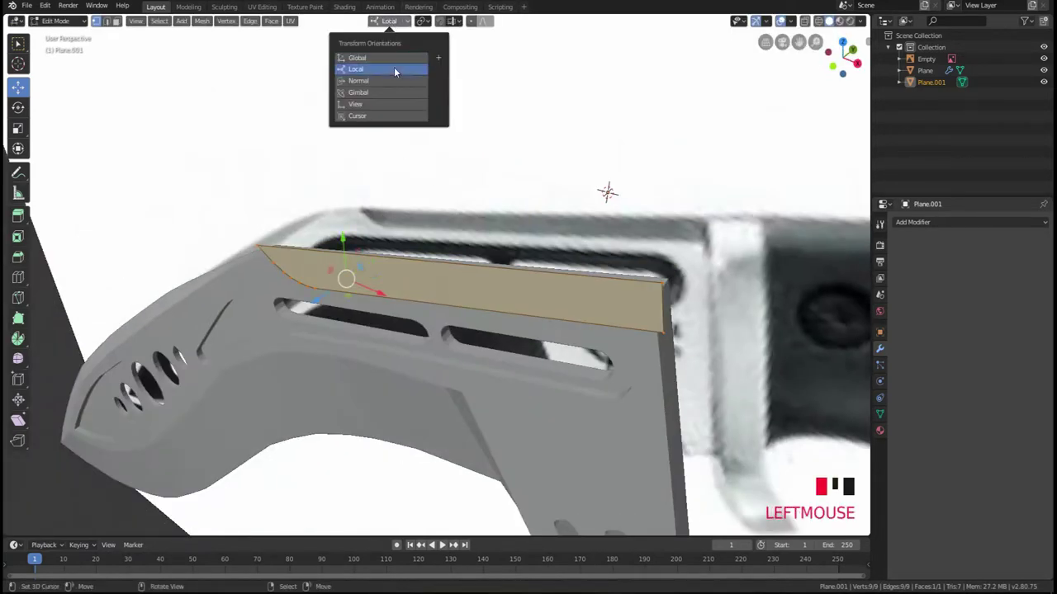
click(394, 69)
middle_drag(388, 272, 379, 303)
key(Tab)
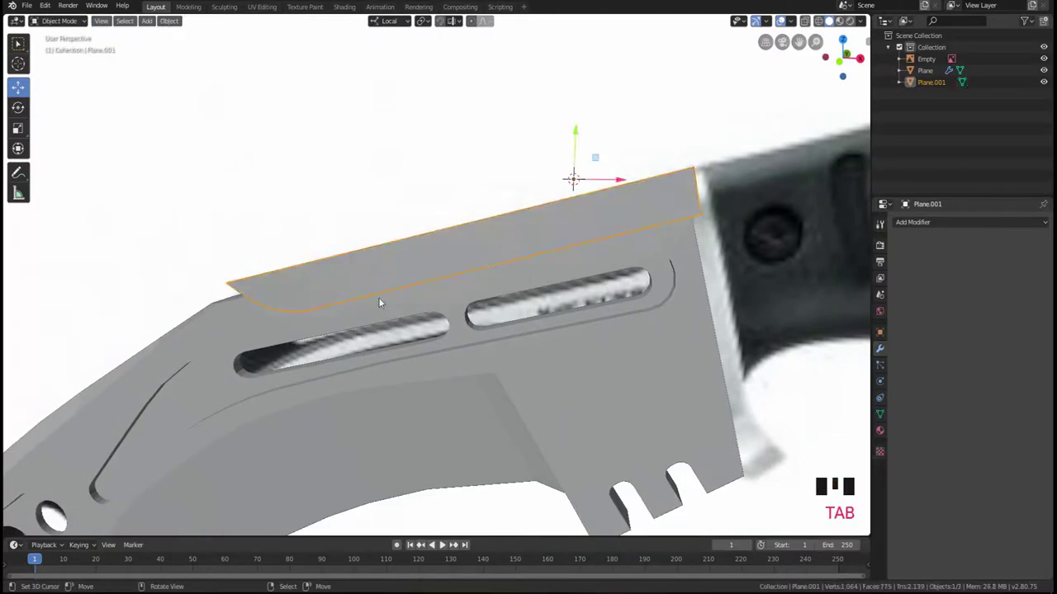
key(Tab)
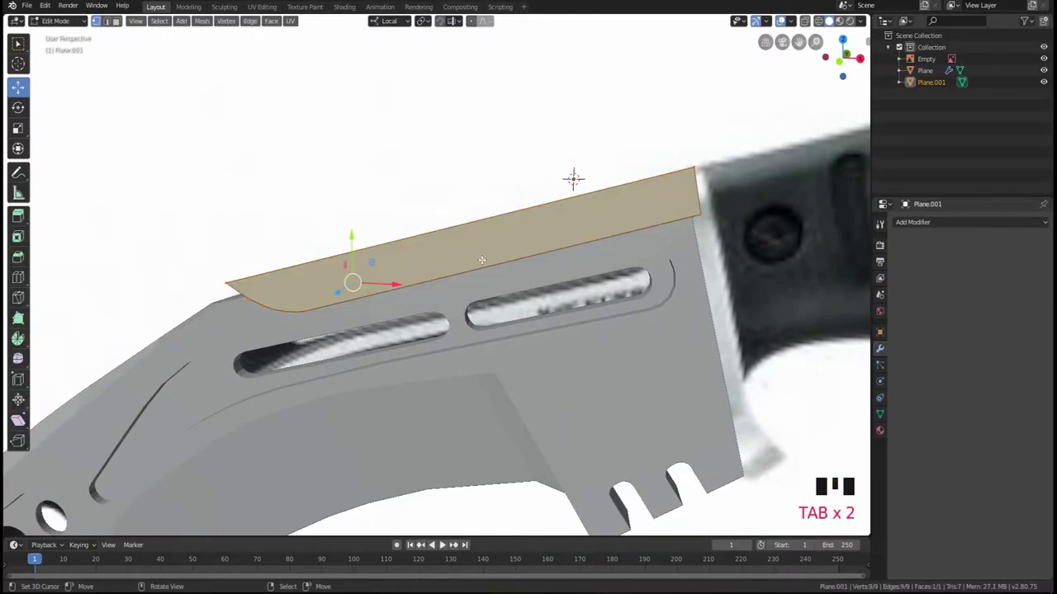
- Leave Edit Mode in front view and place the 3D cursor on the middle of the cutter face
middle_drag(480, 263, 442, 244)
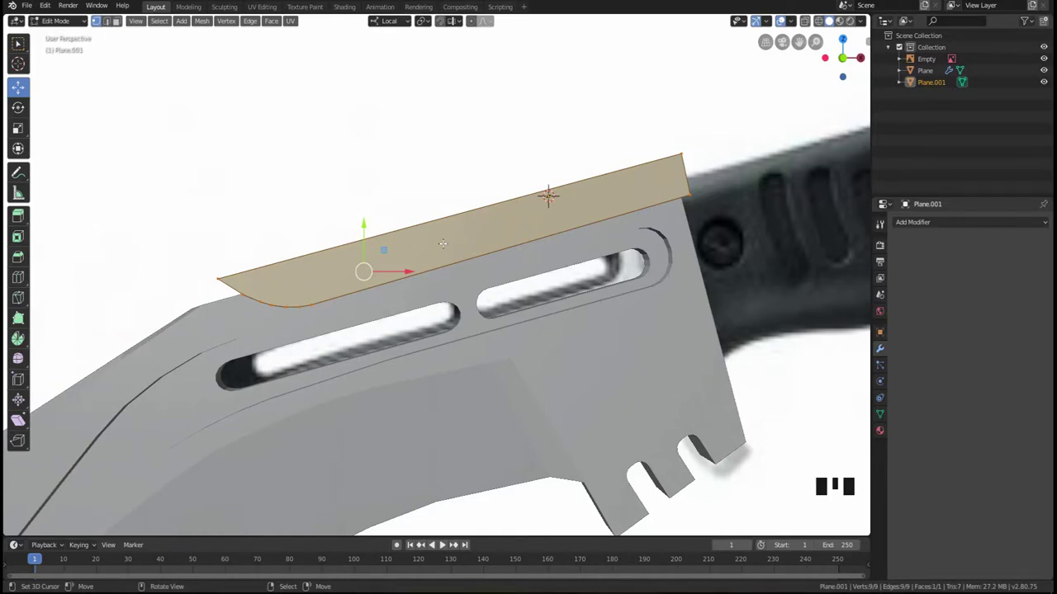
middle_drag(438, 244, 425, 252)
key(KP_1)
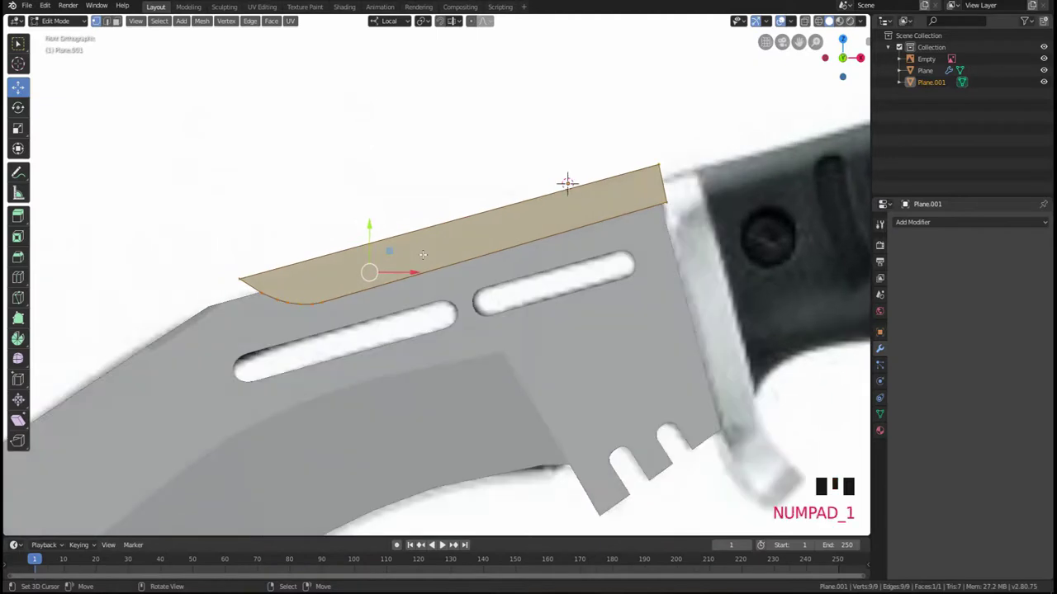
key(Tab)
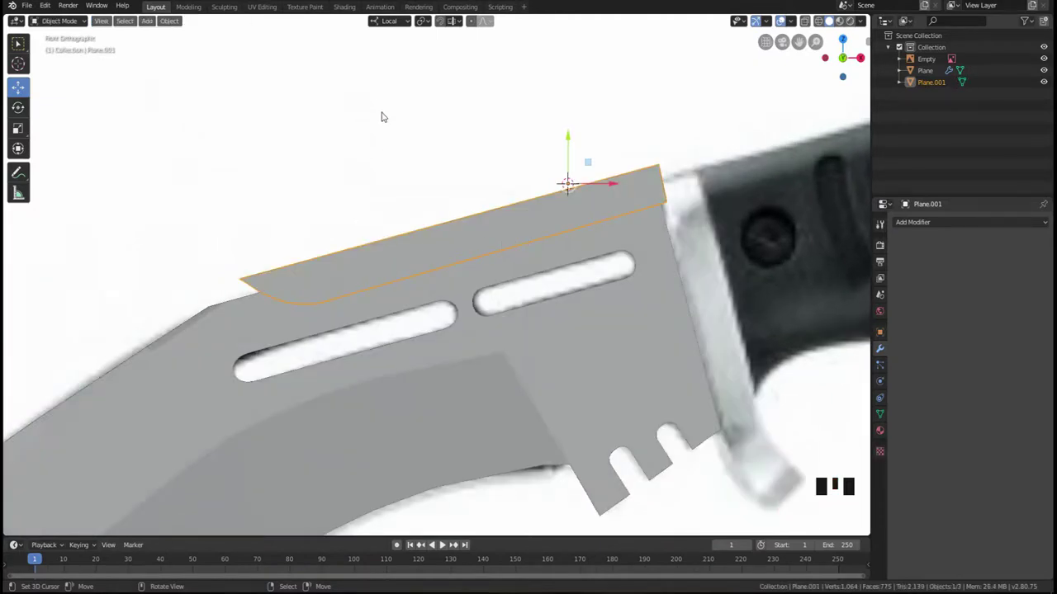
click(384, 22)
click(475, 232)
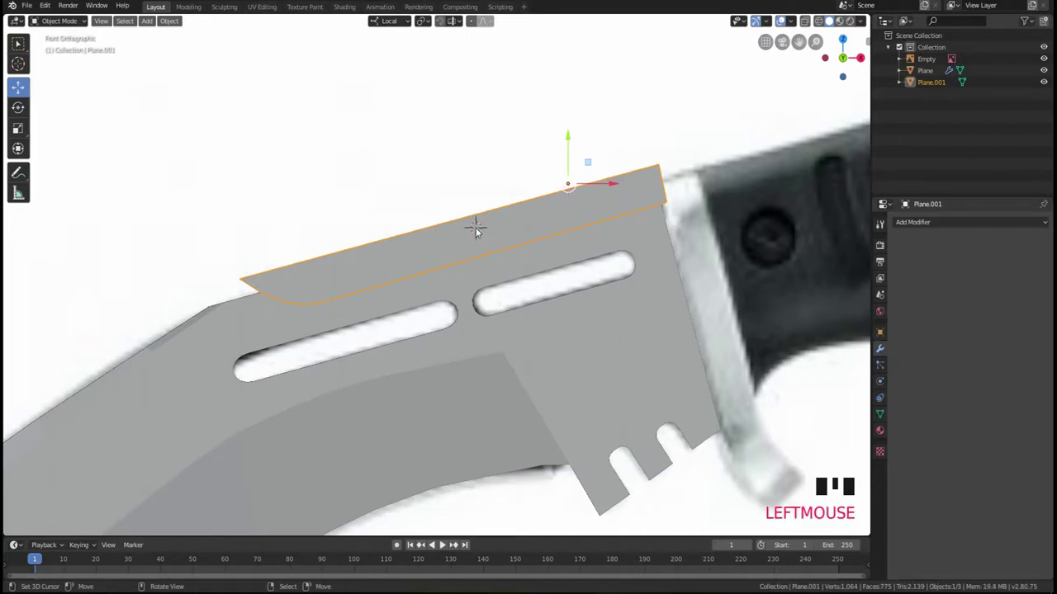
- Add a cube at the 3D cursor and scale it down by 0.150, then by 0.388
key(shift+a)
mouse_move(475, 228)
click(518, 238)
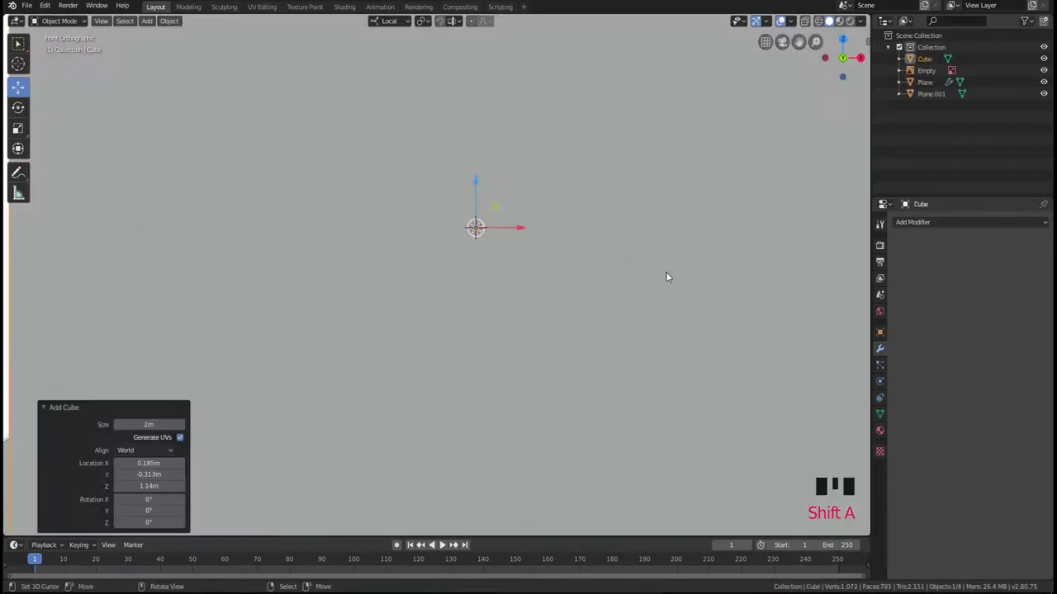
key(s)
click(514, 256)
key(s)
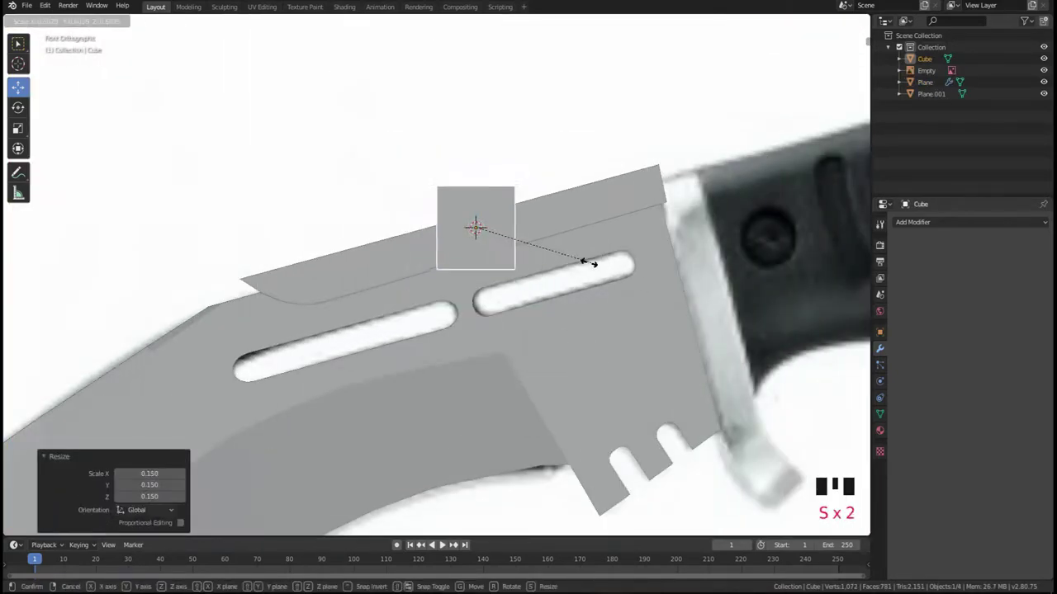
- Rotate the cube about -15.2° in front view to align with the cutter's slanted edge, and undo a test move along its X axis
key(r)
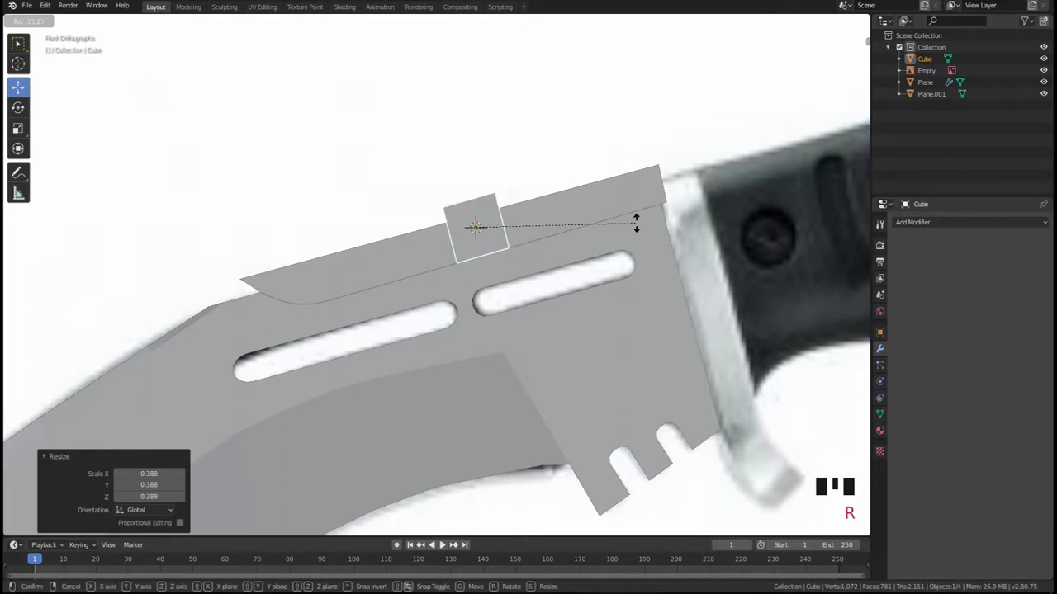
click(636, 230)
scroll(518, 265, up, 3)
shift+middle_drag(517, 265, 453, 315)
scroll(453, 315, up, 3)
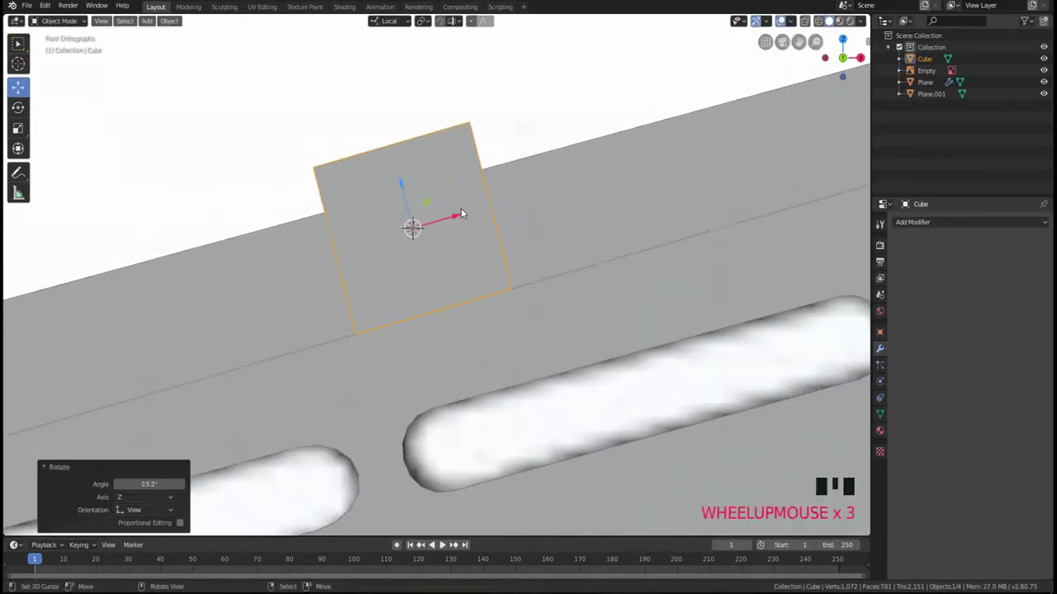
scroll(420, 235, down, 3)
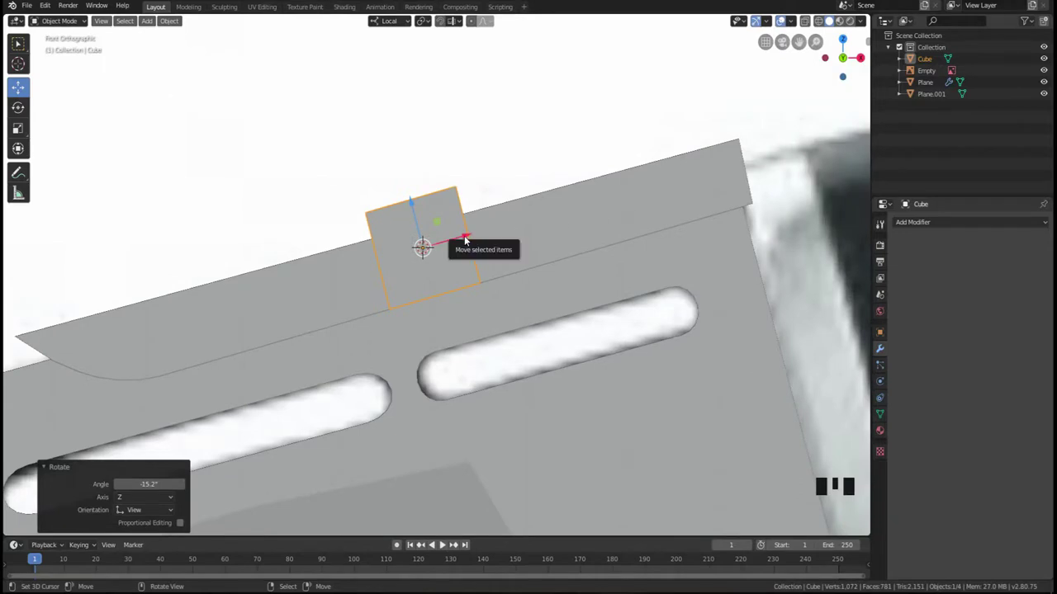
drag(465, 240, 426, 267)
key(ctrl+z)
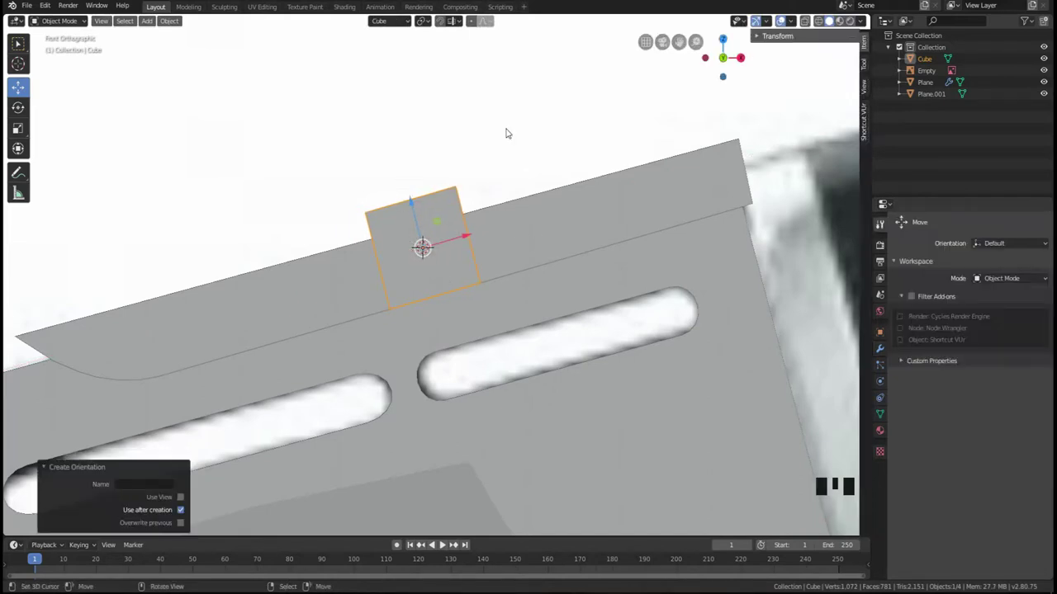
- Create two more custom transform orientations from the rotated cube
click(406, 22)
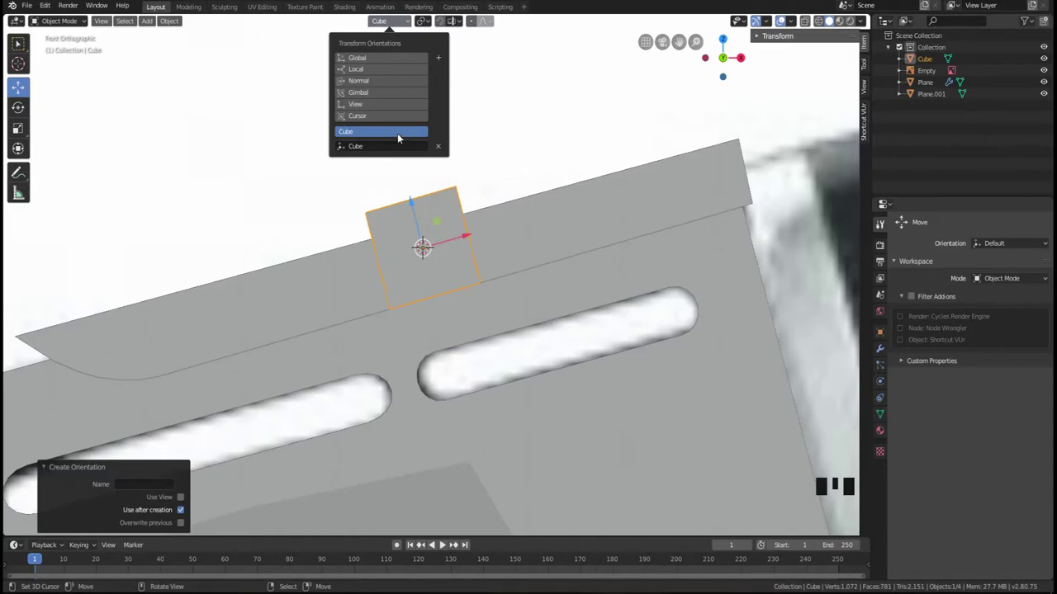
click(438, 61)
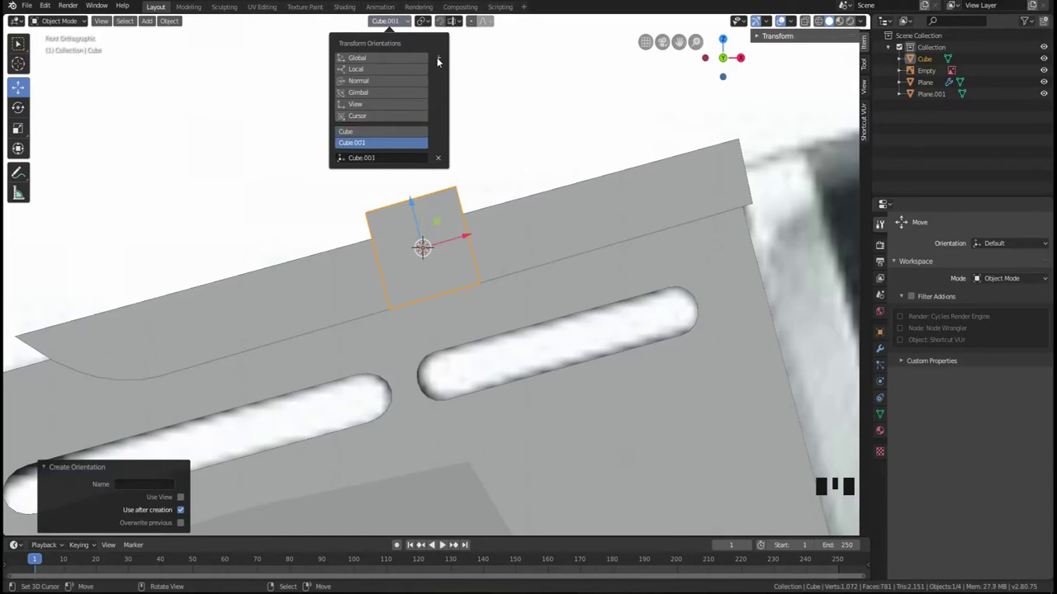
click(354, 131)
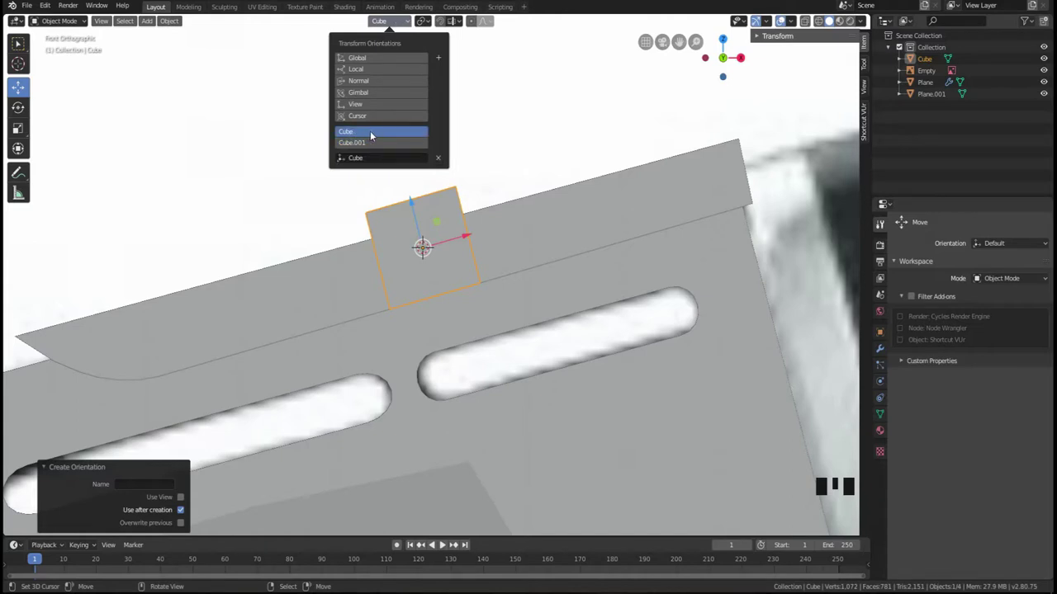
click(367, 142)
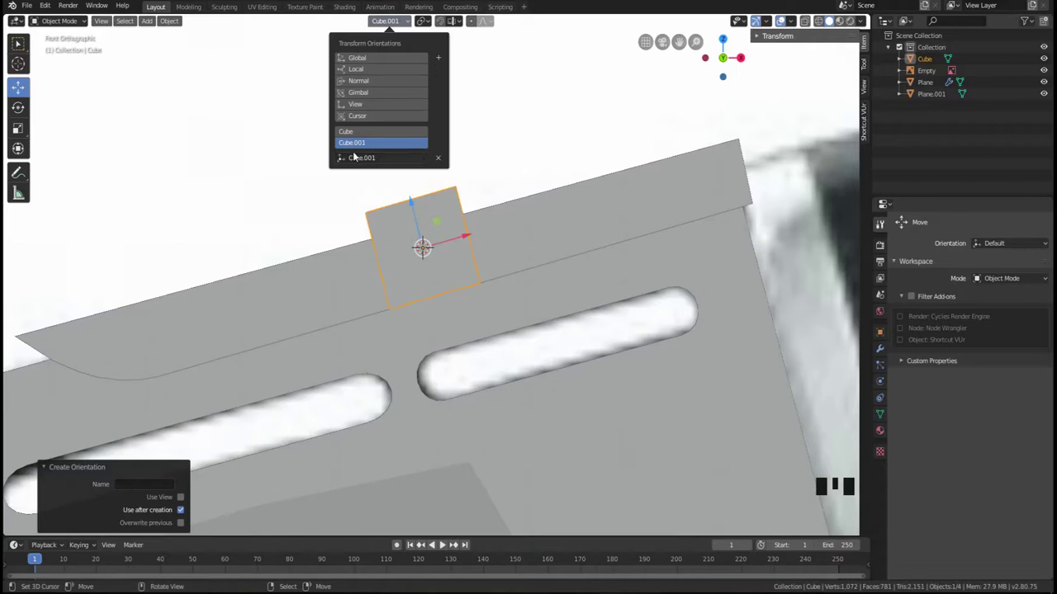
click(439, 58)
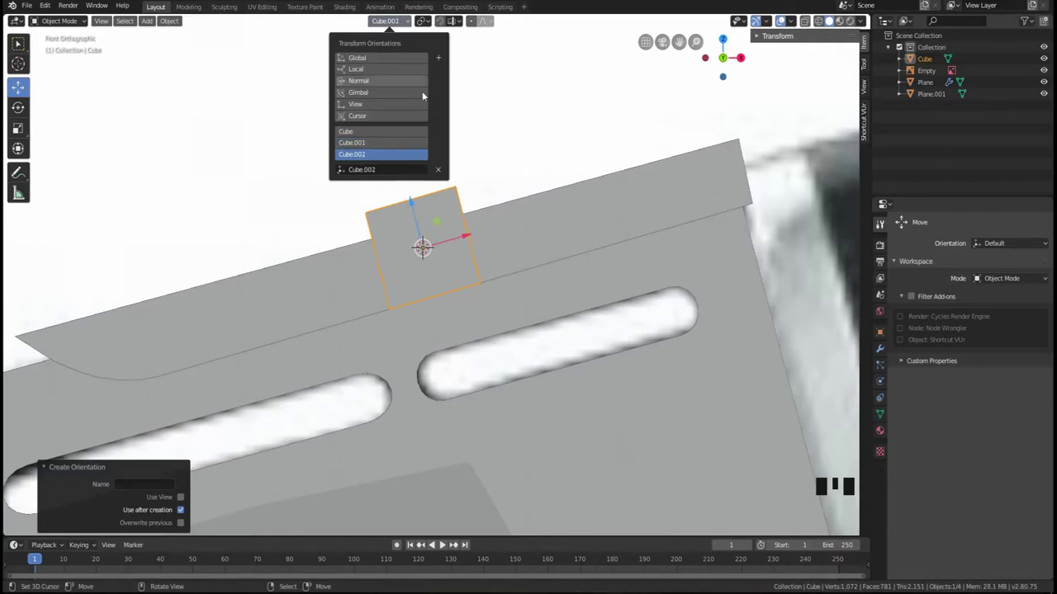
- Delete the two extra custom orientations and activate the remaining Cube orientation
click(438, 169)
click(384, 144)
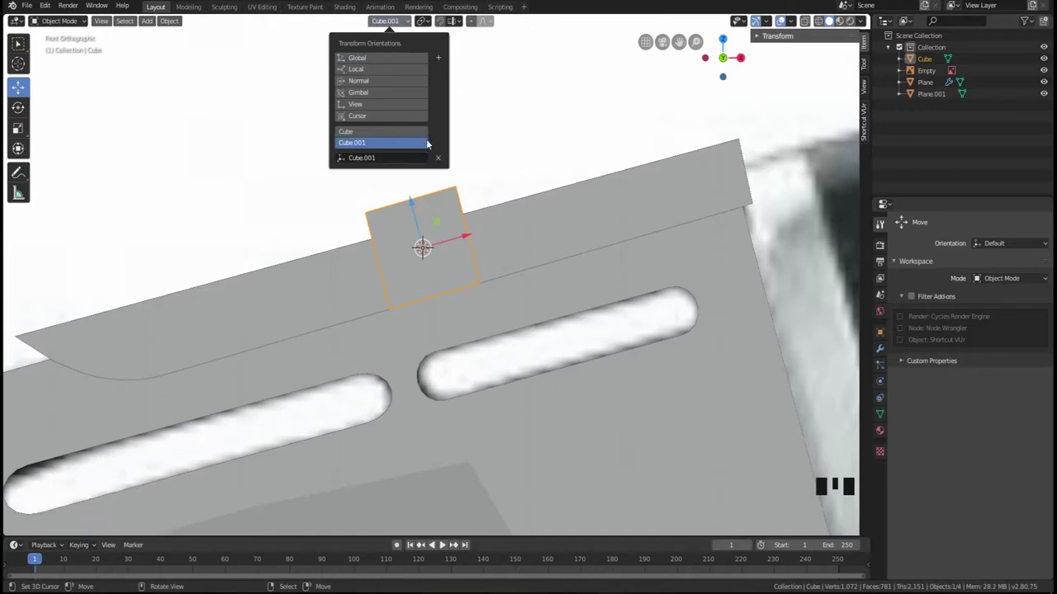
click(437, 157)
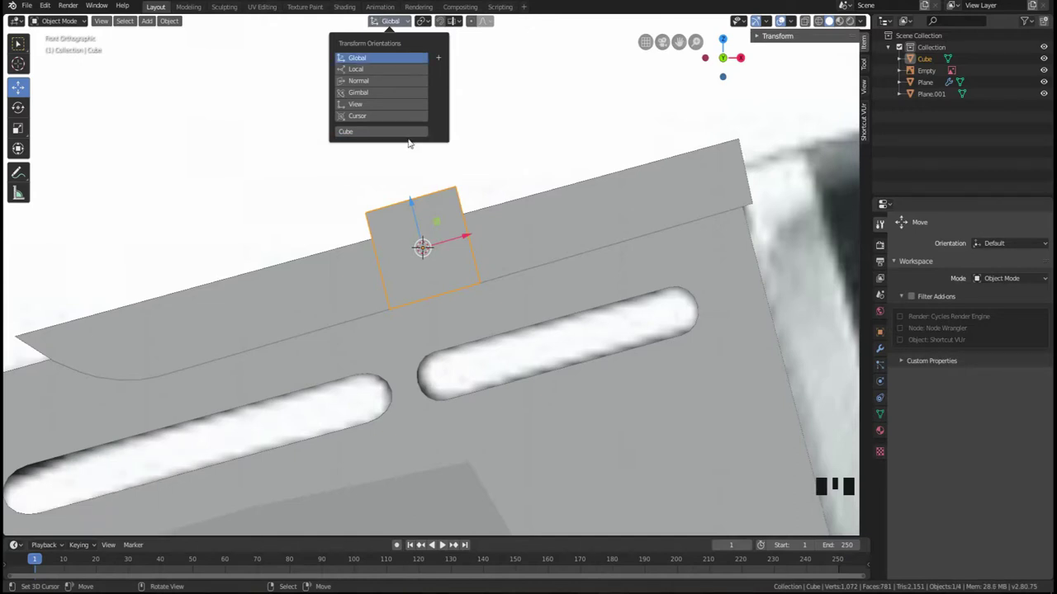
click(357, 132)
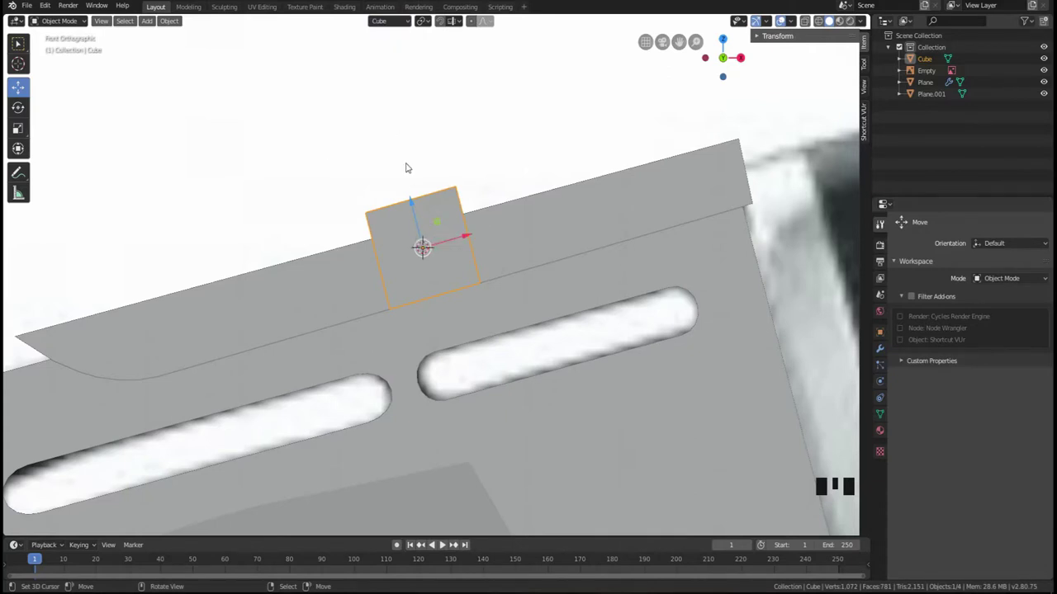
- Select the cutter object and compare the Global, Local, Normal, Gimbal and View orientations, ending with the custom Cube orientation
right_click(542, 210)
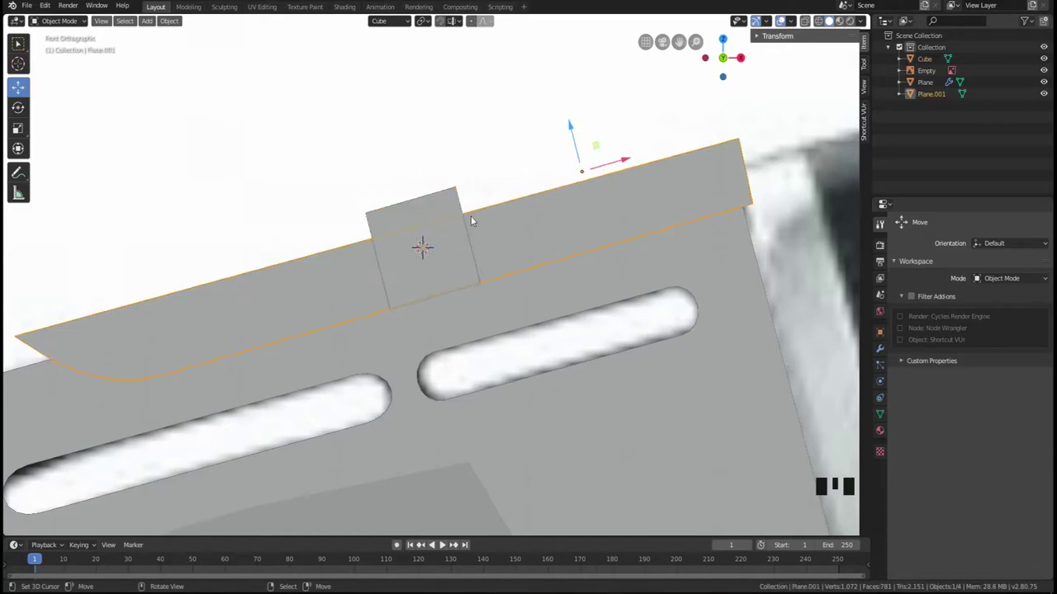
click(384, 23)
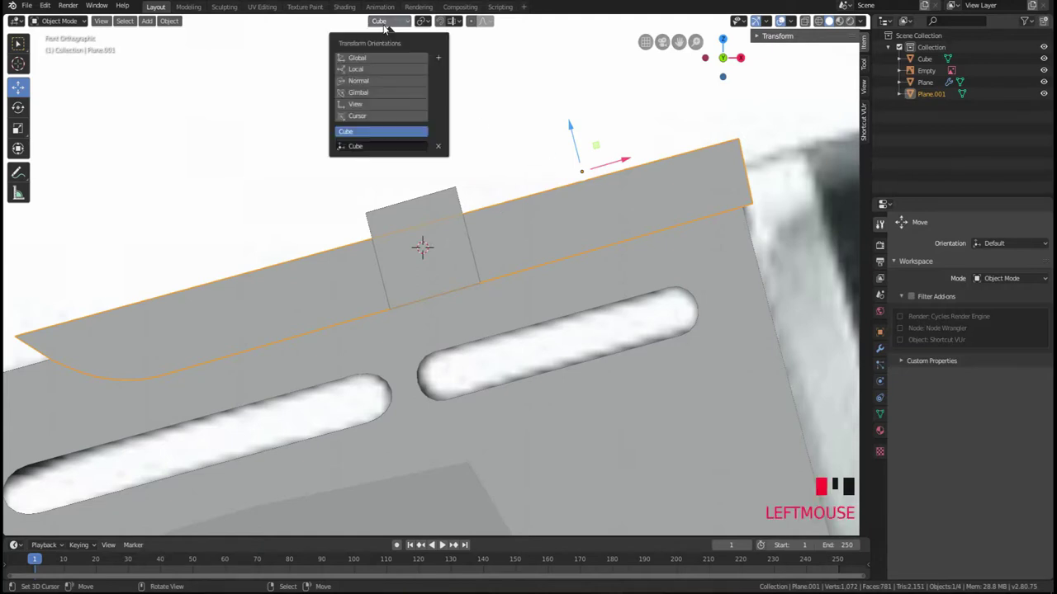
click(384, 60)
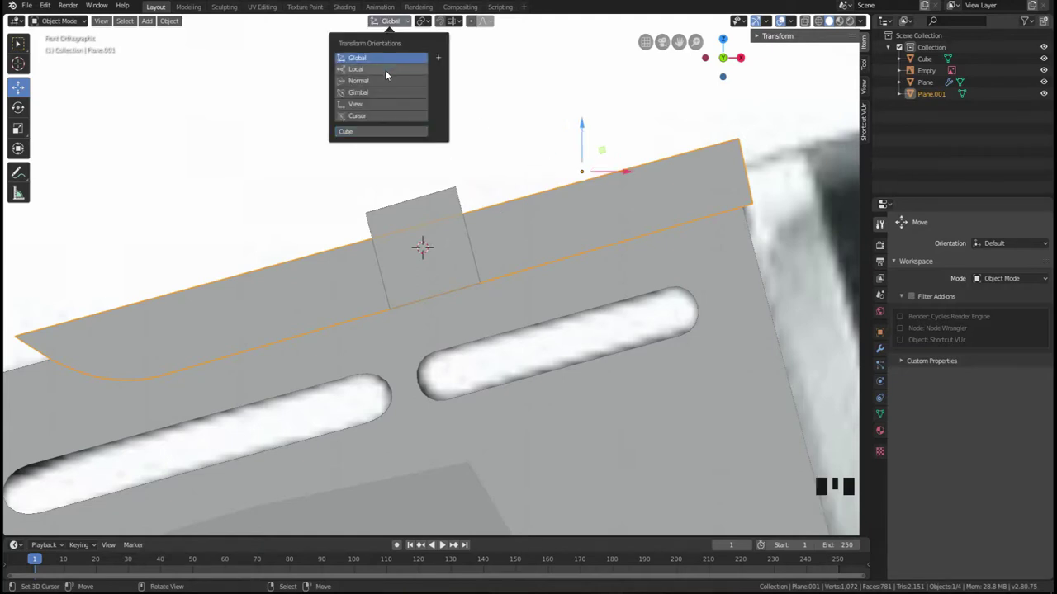
click(384, 71)
click(387, 82)
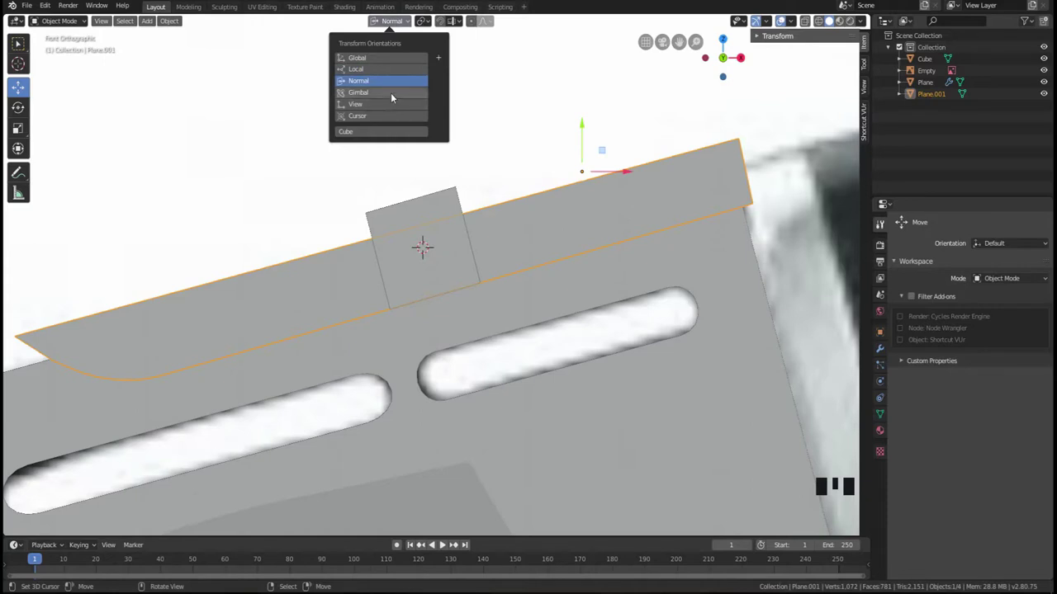
click(391, 93)
click(393, 104)
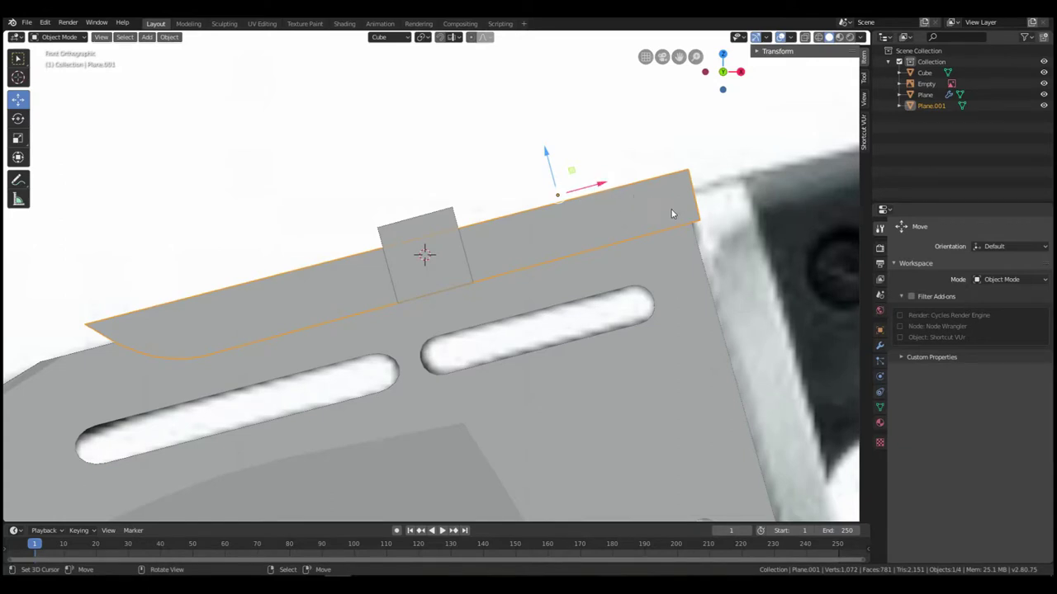
- Try to rotate the cutter about the X axis of the custom Cube orientation
scroll(611, 225, down, 4)
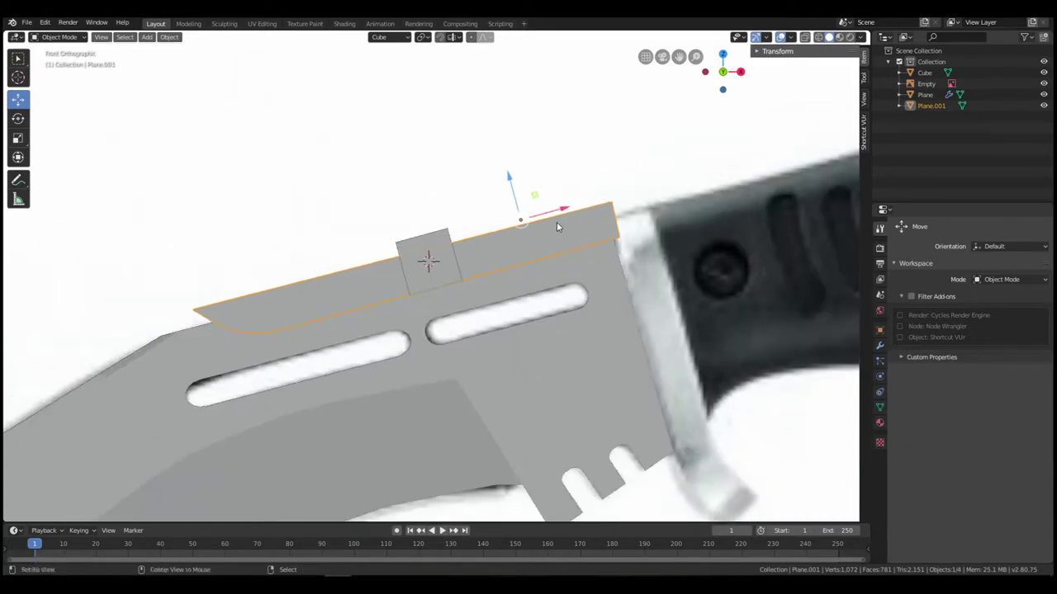
middle_drag(557, 223, 660, 232)
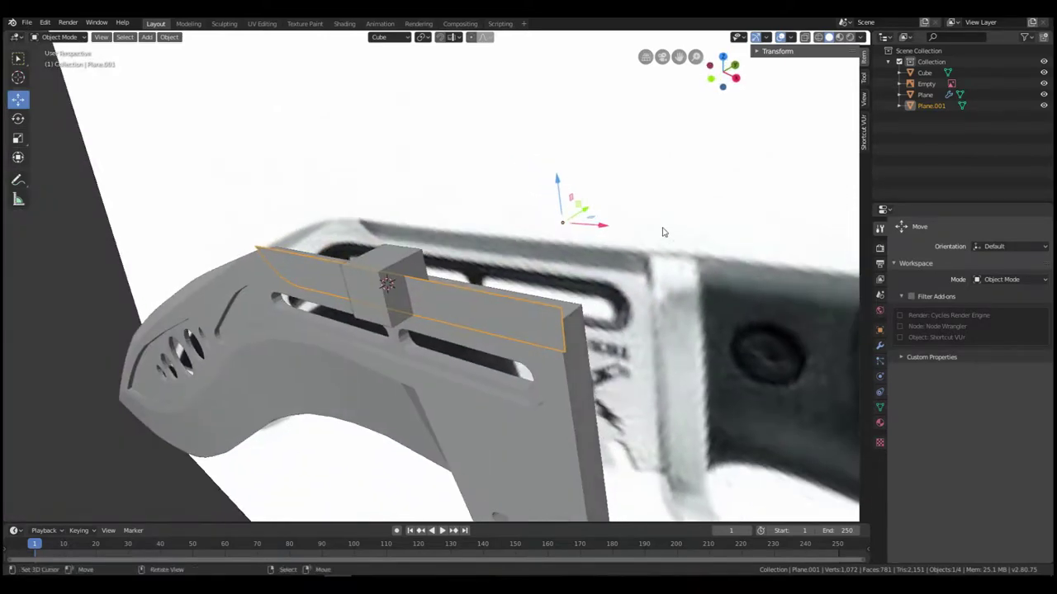
key(r)
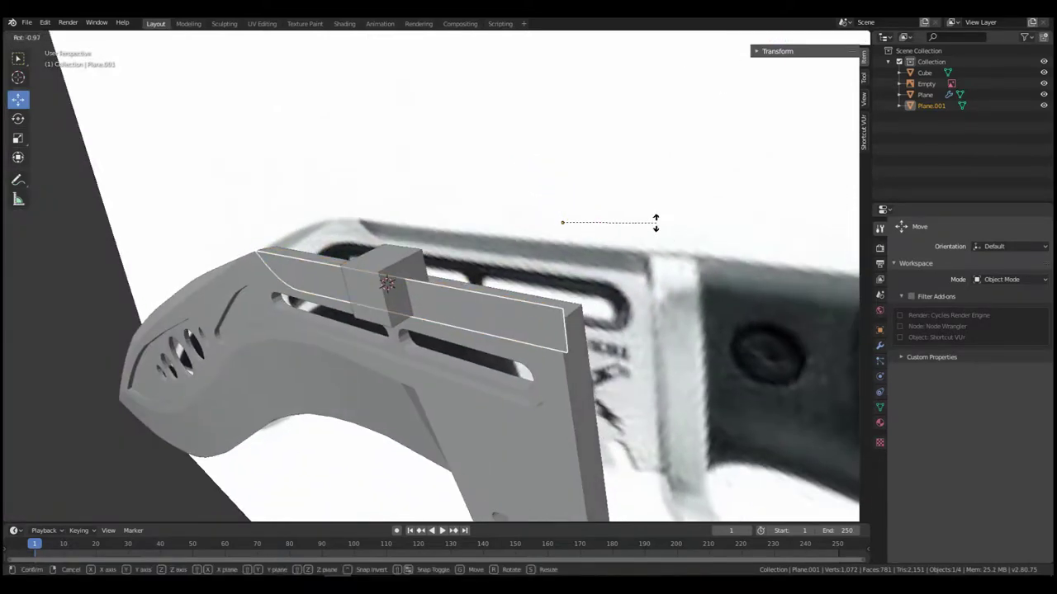
key(x)
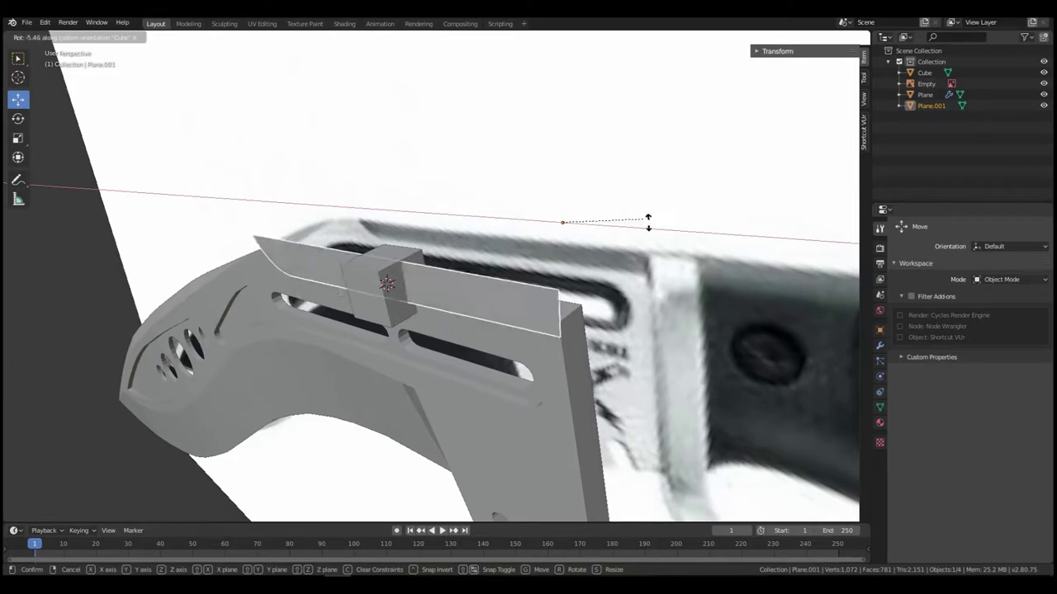
click(634, 214)
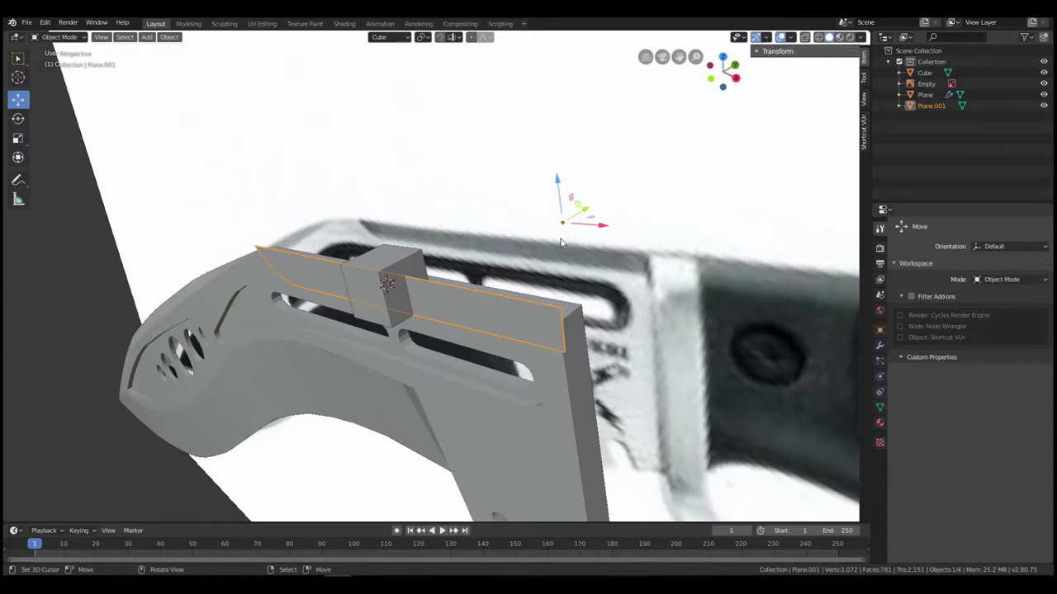
- Set the cutter object's origin to its geometry
click(169, 38)
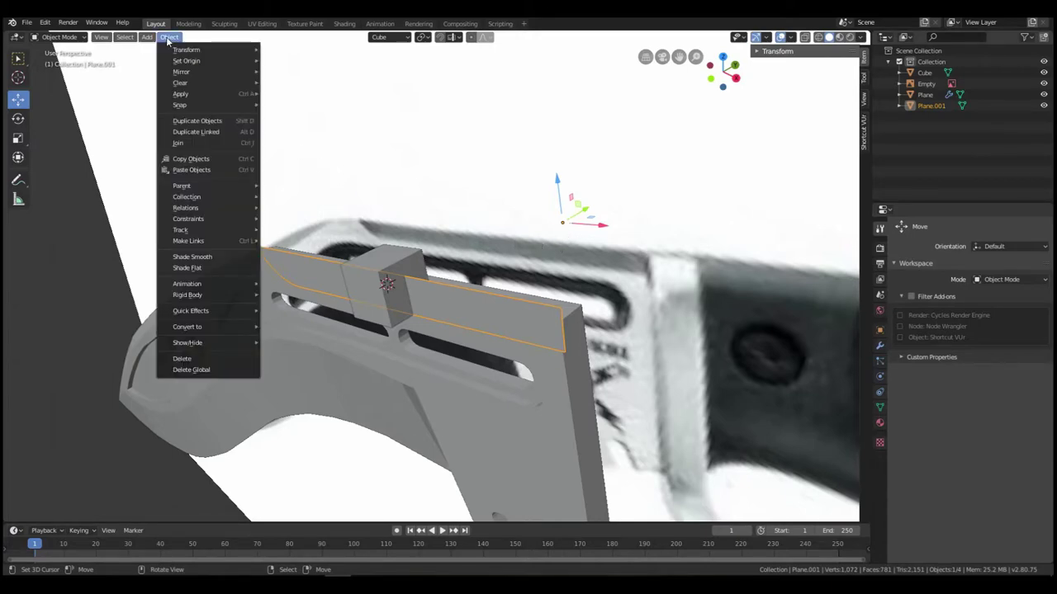
mouse_move(205, 65)
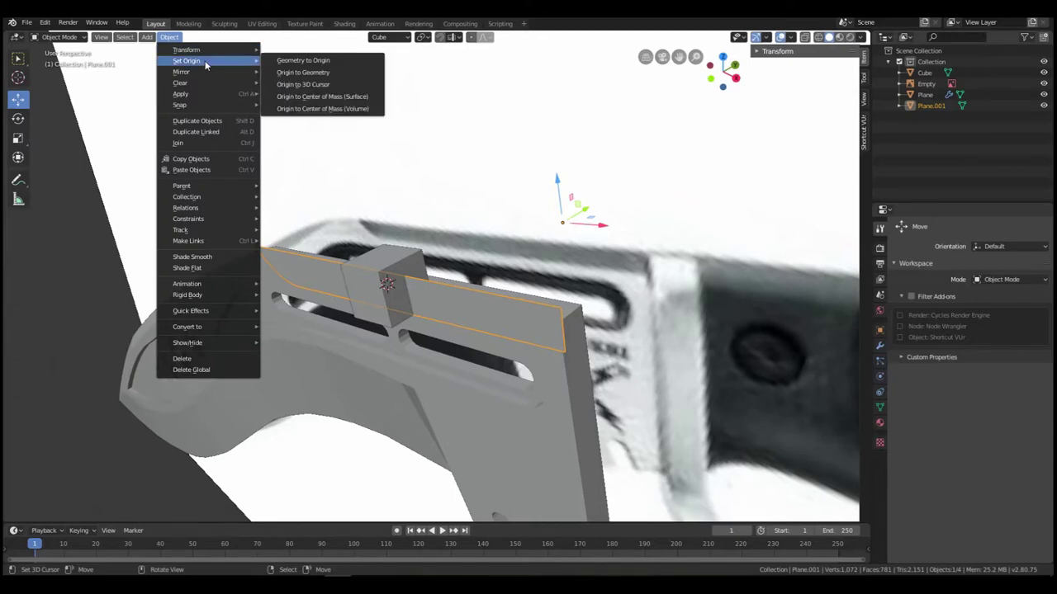
click(310, 75)
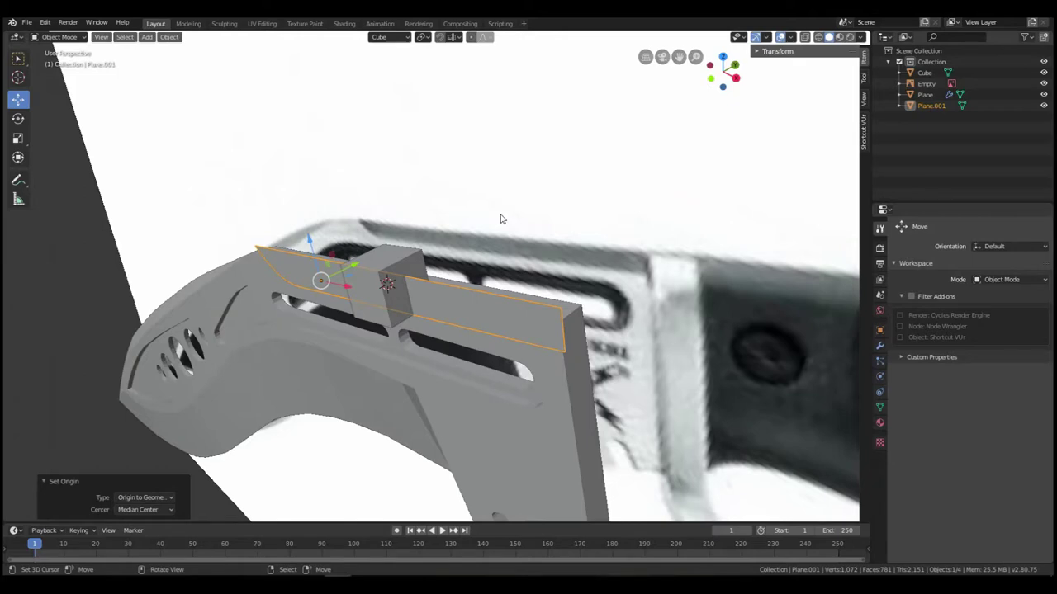
- Try rotating the cutter about the X axis of the Cube orientation, and undo the rotation and the origin change
middle_drag(489, 235, 460, 237)
key(r)
key(x)
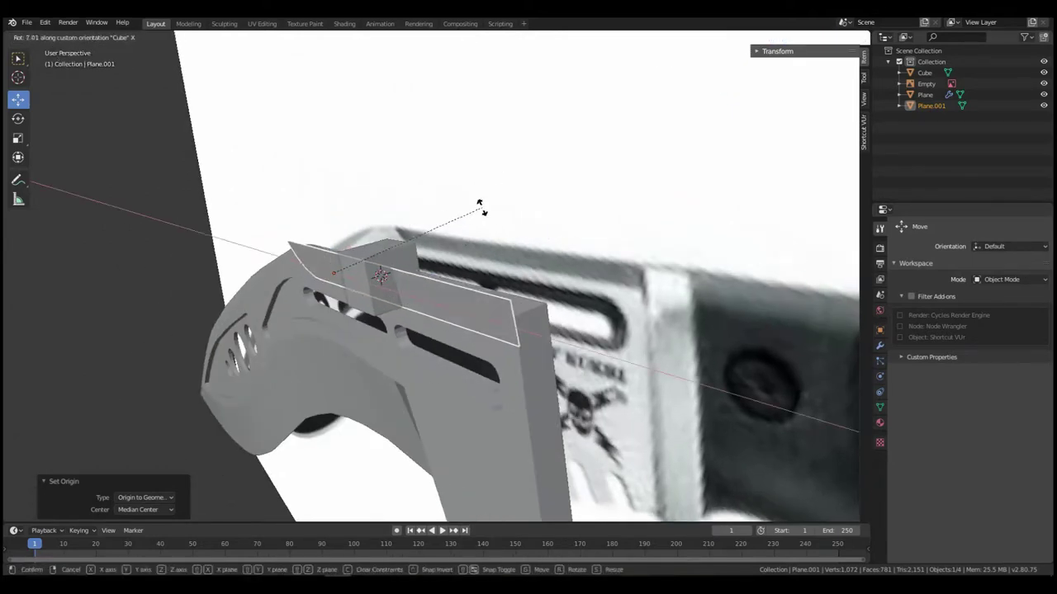
click(478, 213)
mouse_move(475, 220)
middle_down()
mouse_move(517, 231)
mouse_move(478, 244)
mouse_move(458, 217)
middle_up()
key(ctrl+z)
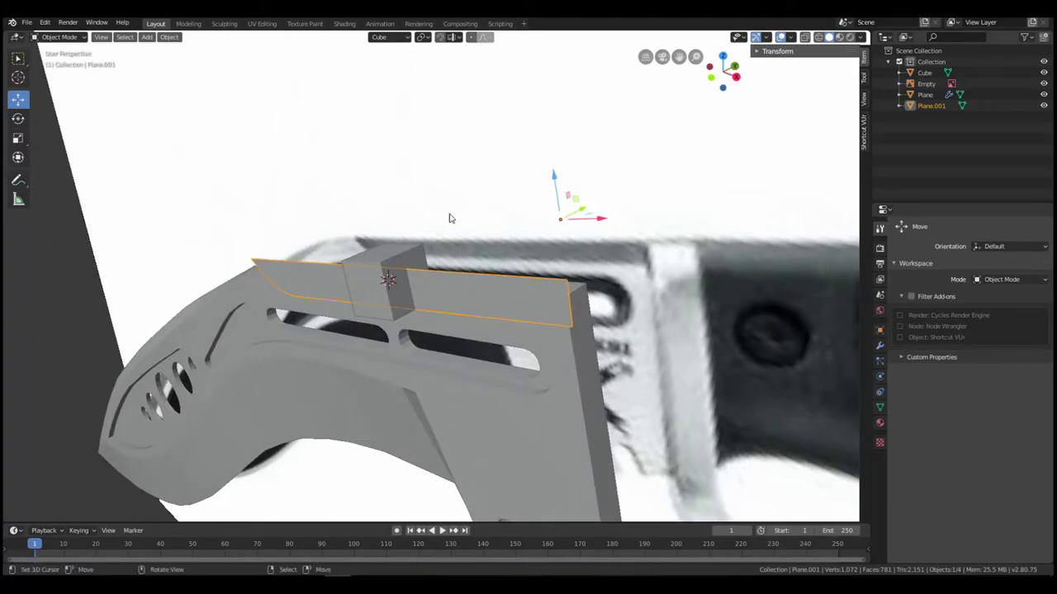
- Set the transform pivot point to 3D Cursor
click(422, 37)
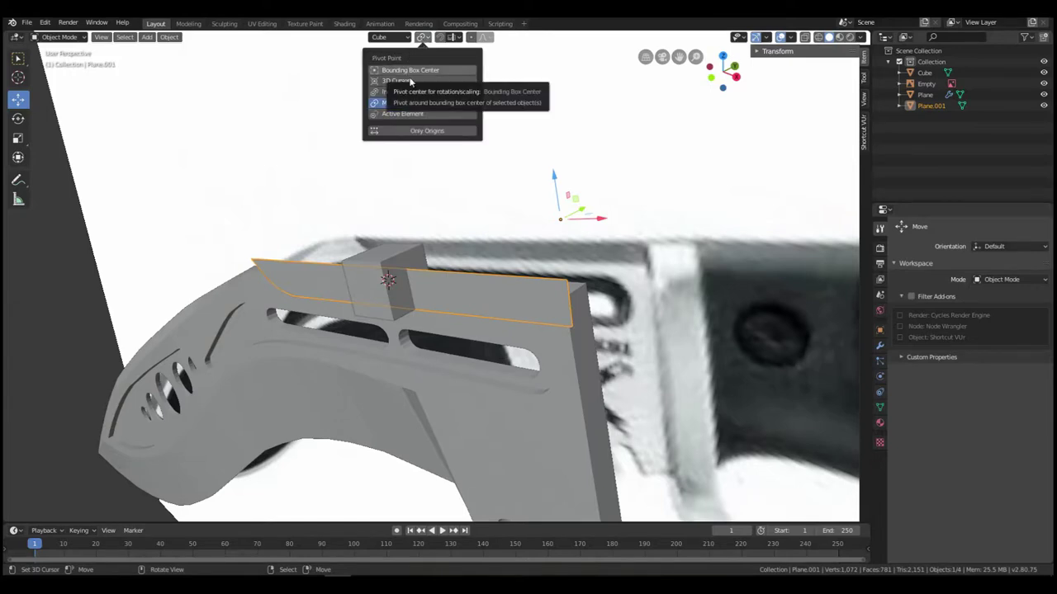
middle_drag(453, 232, 424, 134)
click(423, 38)
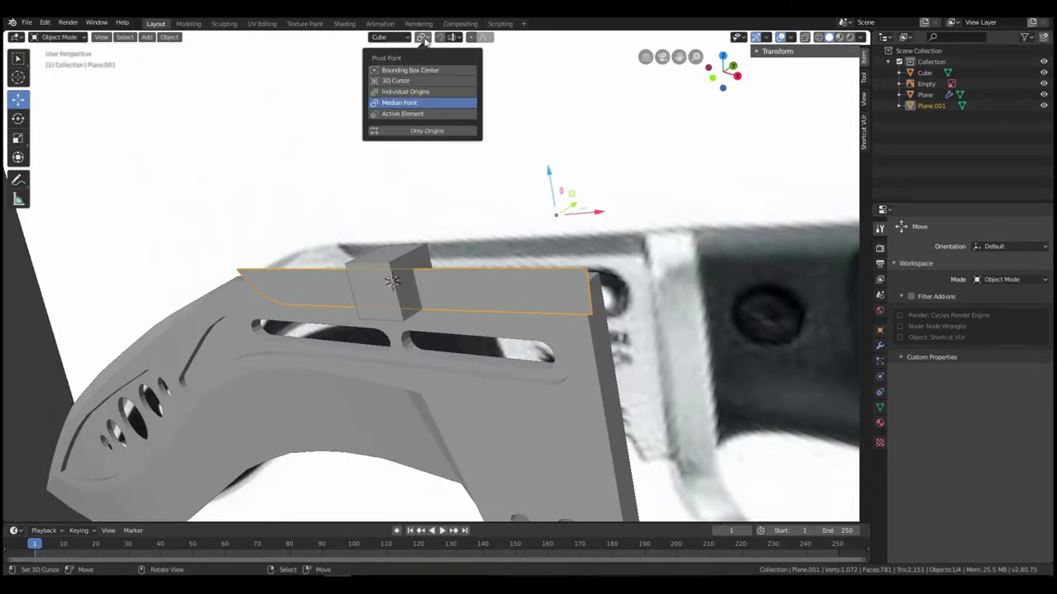
click(412, 85)
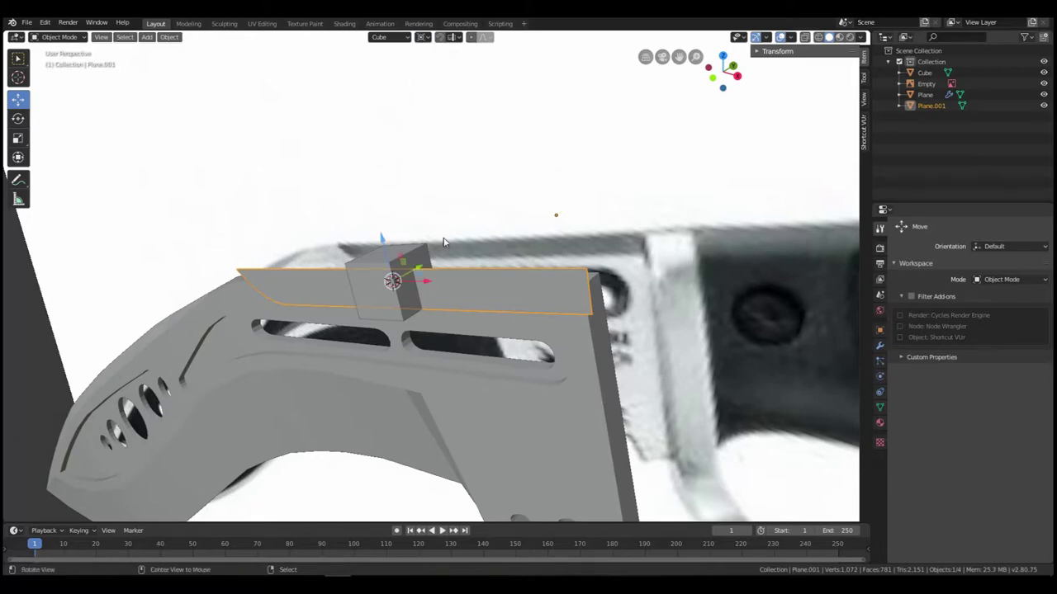
- Try rotating the cutter around the 3D cursor, first freely and again about the X axis of the Cube orientation
mouse_move(443, 240)
middle_down()
mouse_move(427, 251)
mouse_move(438, 254)
middle_up()
key(r)
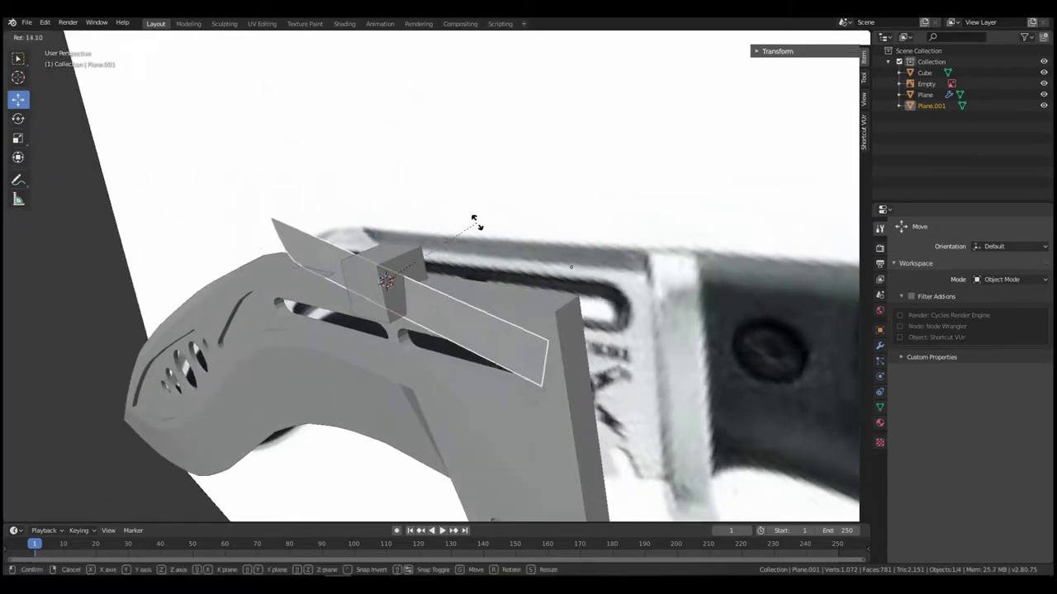
right_click(452, 216)
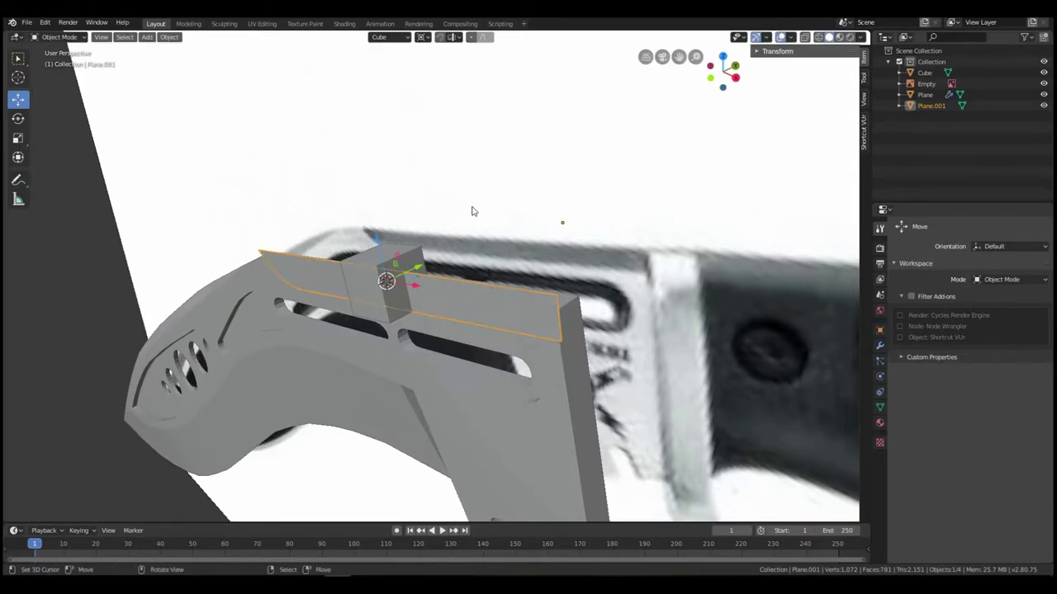
key(r)
key(x)
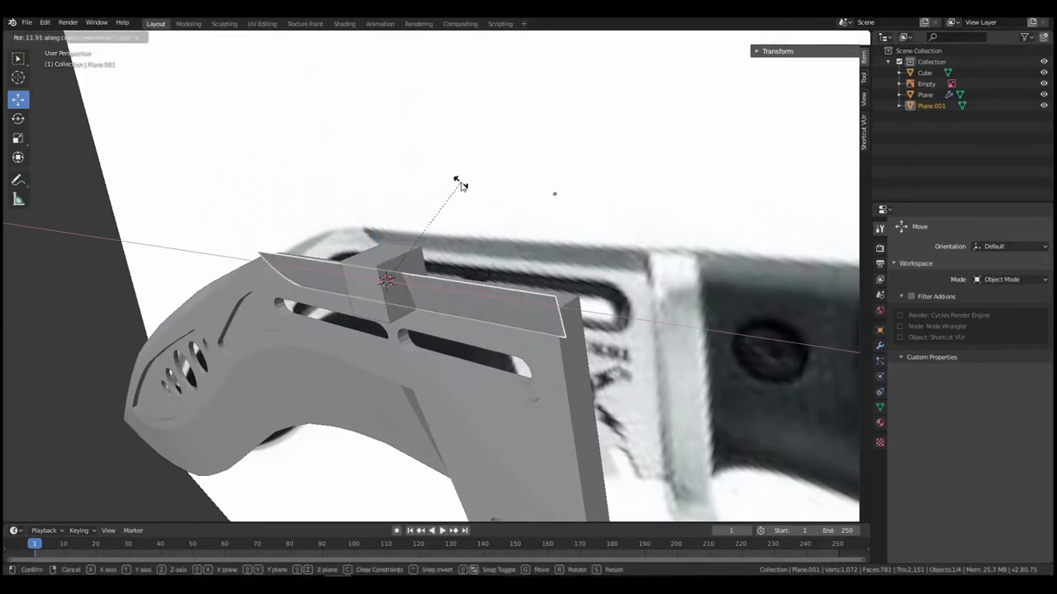
right_click(462, 187)
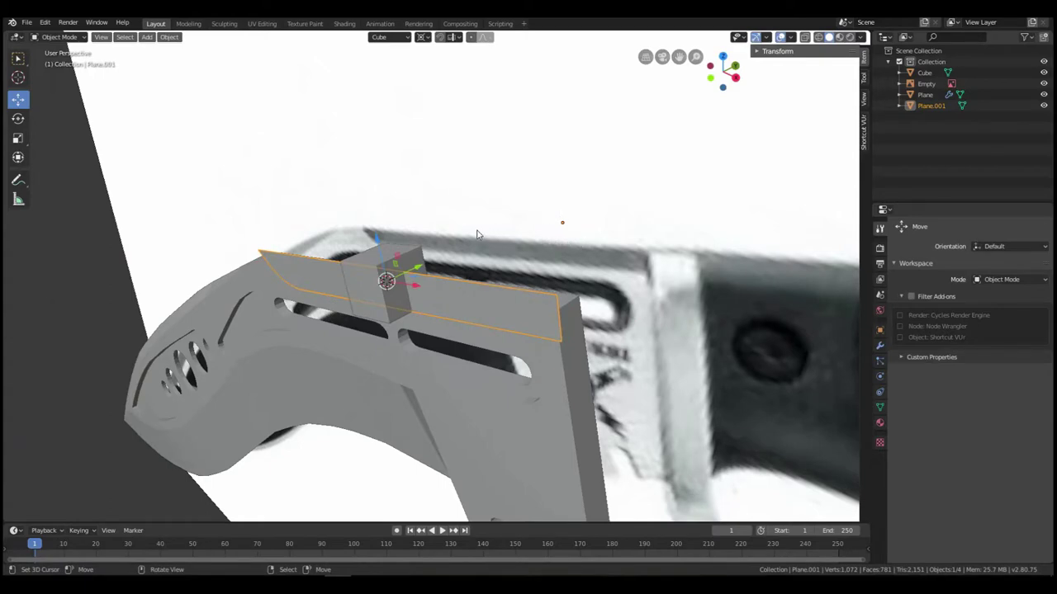
- Place the 3D cursor at several spots above the blade and try a free rotation of the cutter around it
shift+right_click(450, 116)
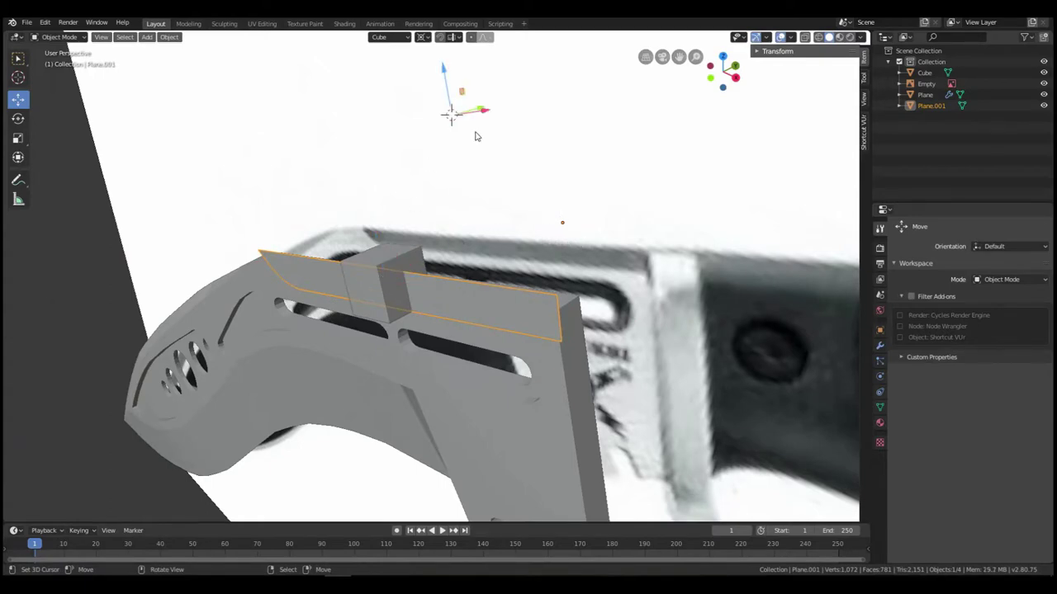
shift+right_click(536, 214)
shift+right_click(351, 186)
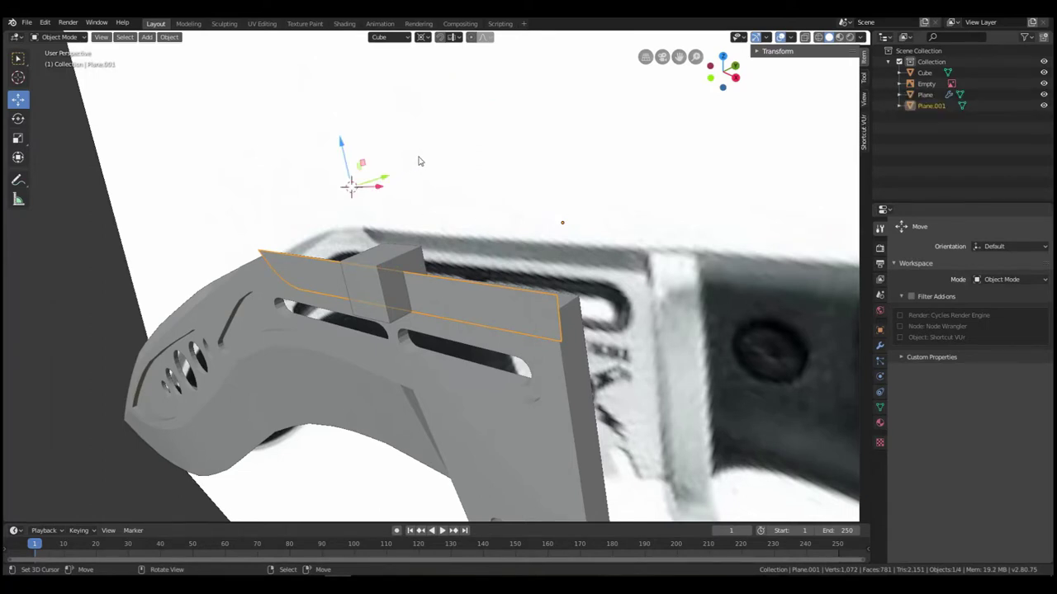
key(r)
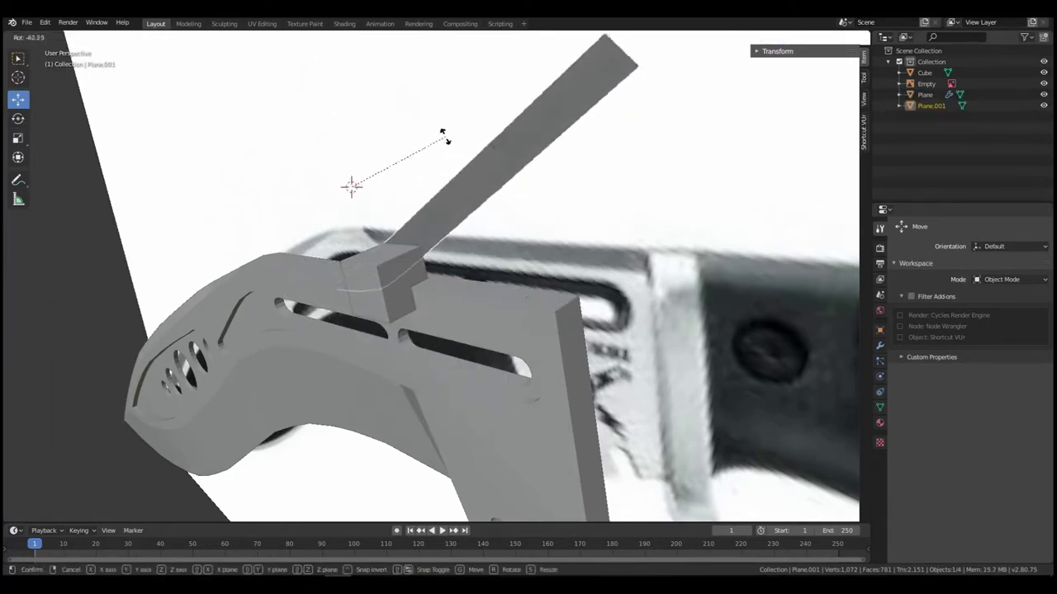
right_click(420, 278)
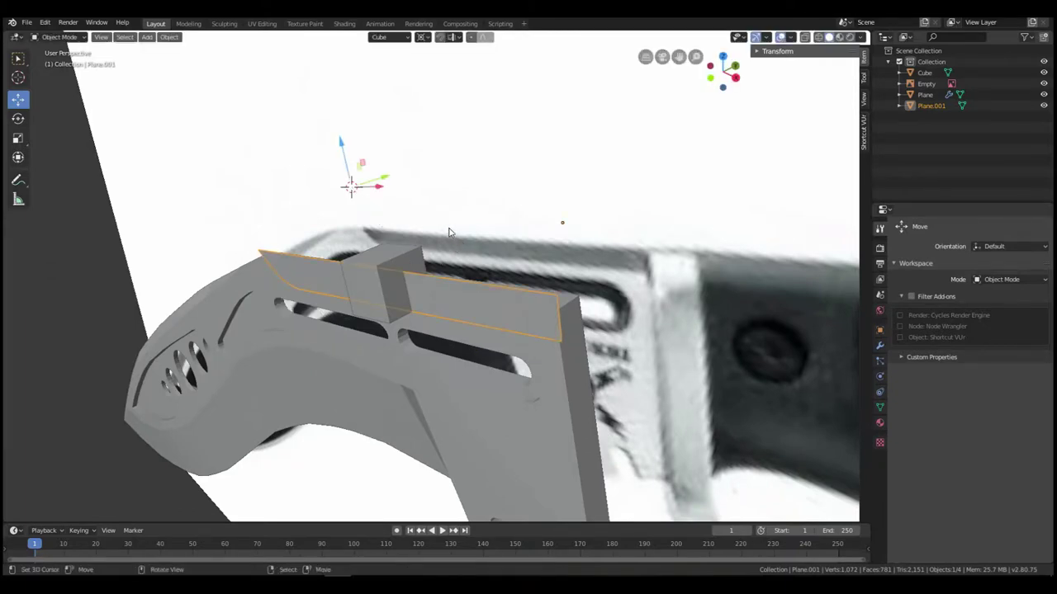
- Set the pivot point to Active Element and move the cutter's origin to its geometry
click(422, 37)
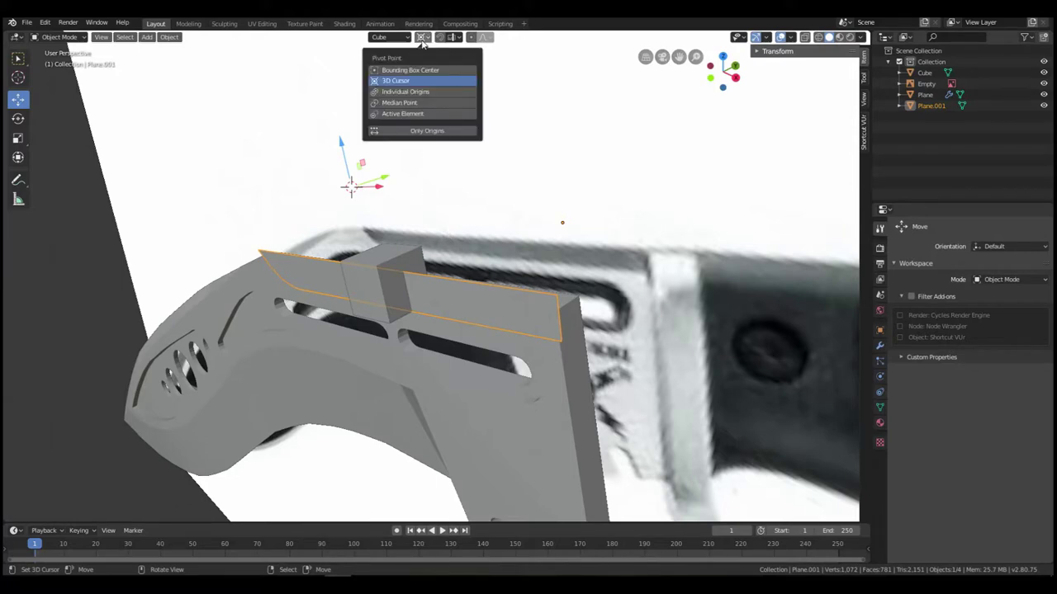
click(422, 114)
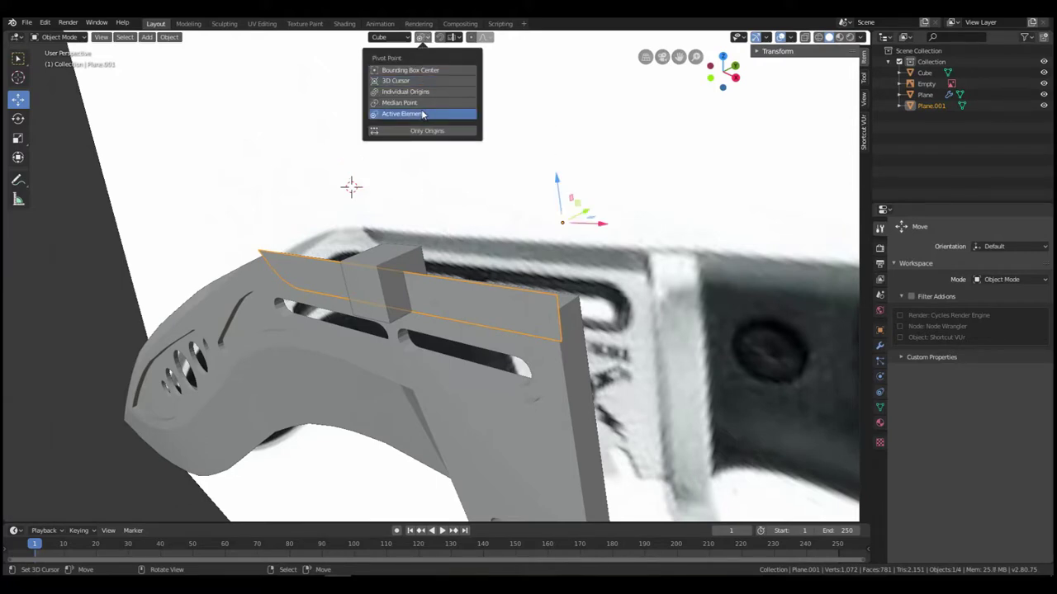
click(174, 41)
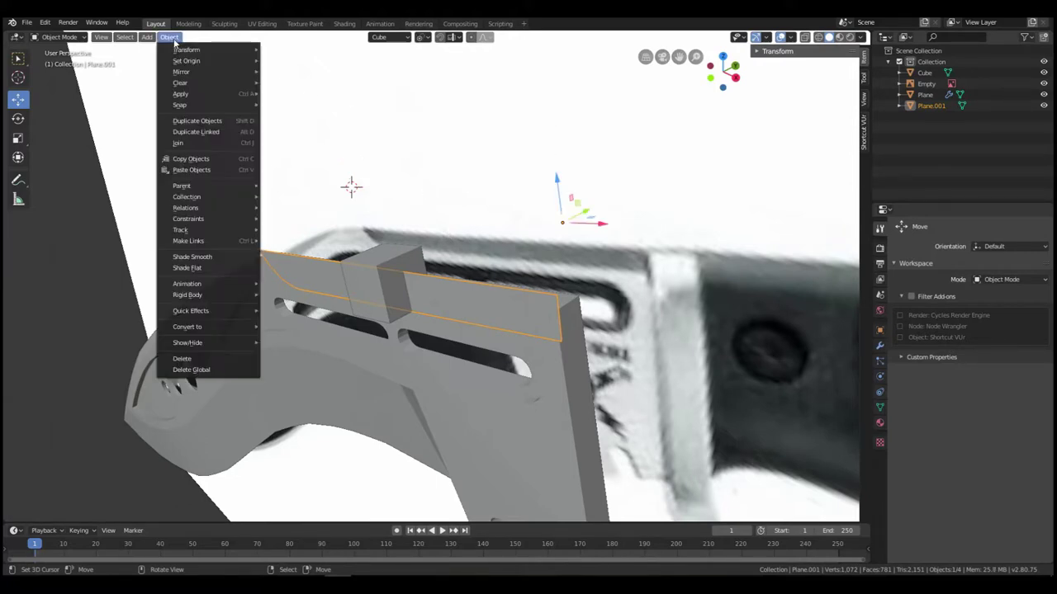
mouse_move(197, 61)
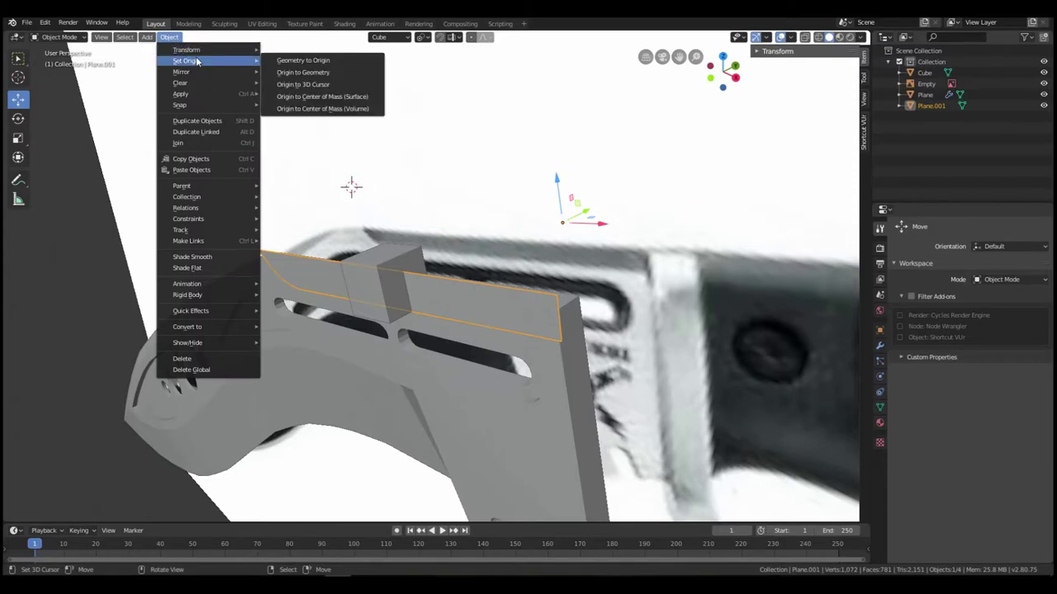
click(332, 74)
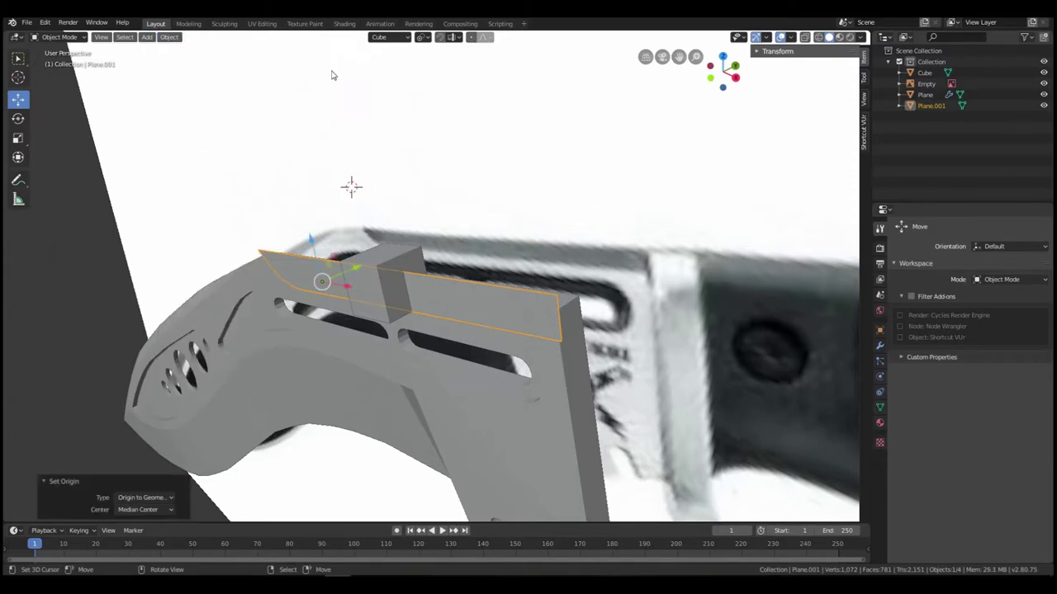
mouse_move(448, 243)
middle_down()
mouse_move(471, 193)
mouse_move(475, 229)
mouse_move(465, 238)
middle_up()
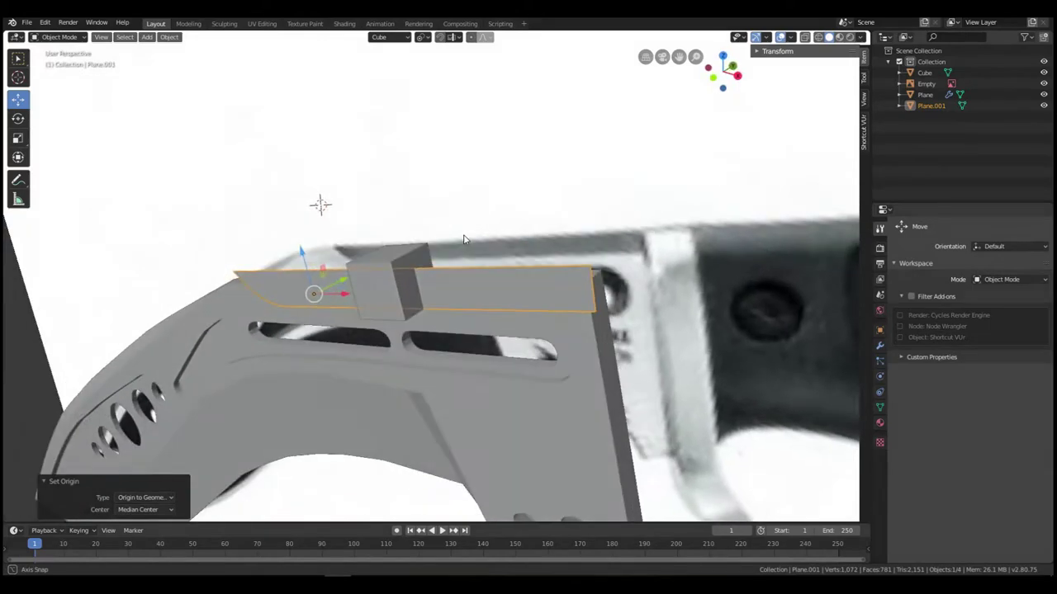
- Delete the helper cube on the spine and reselect the cutter object
click(406, 249)
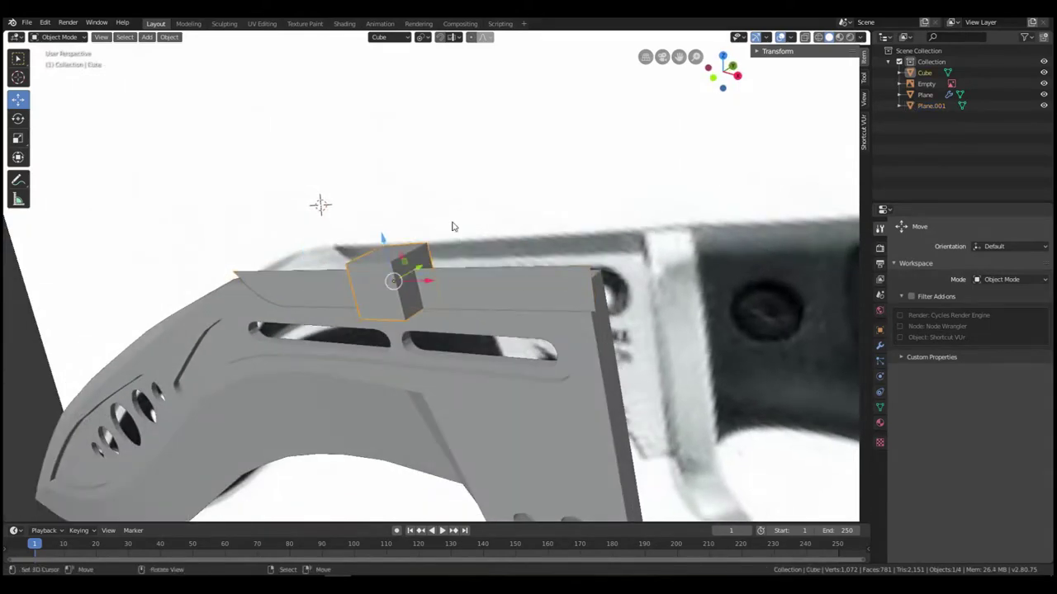
key(Delete)
middle_drag(419, 283, 392, 266)
right_click(392, 269)
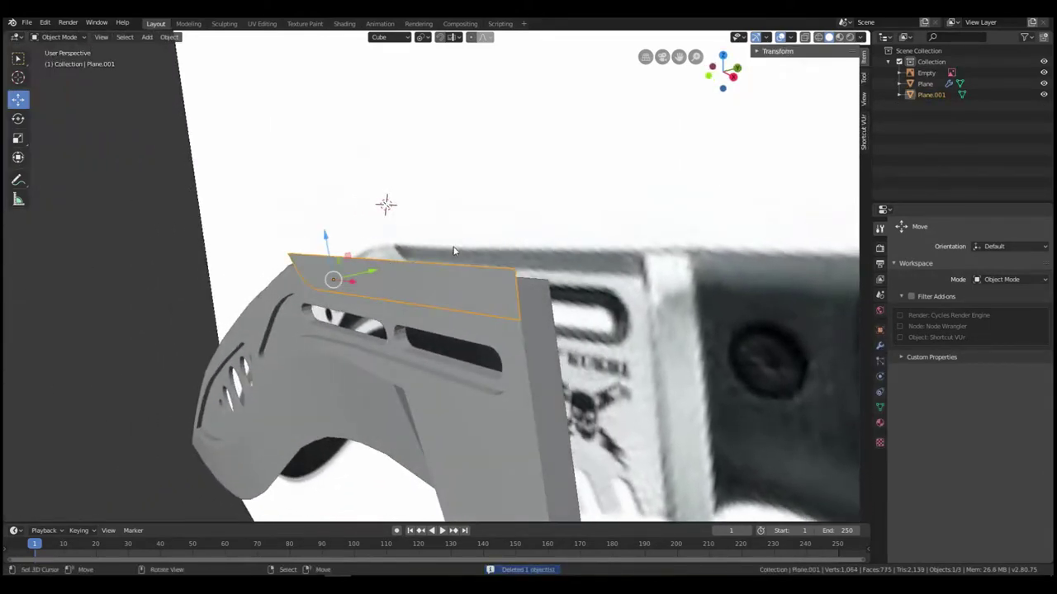
- Rotate the cutter about the X axis of the custom Cube orientation so it slants across the blade's spine
middle_drag(453, 250, 443, 247)
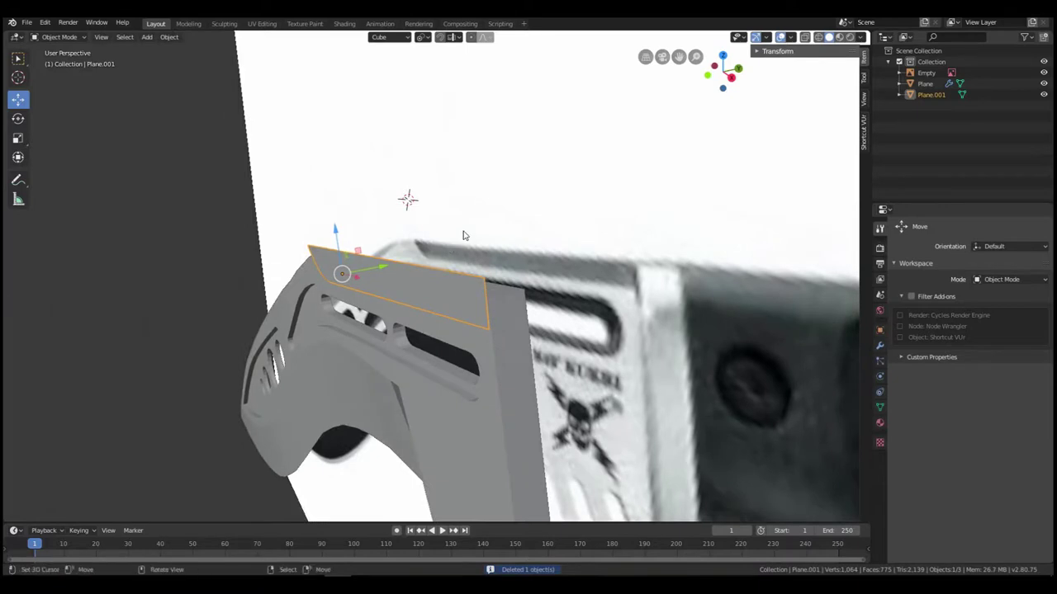
key(r)
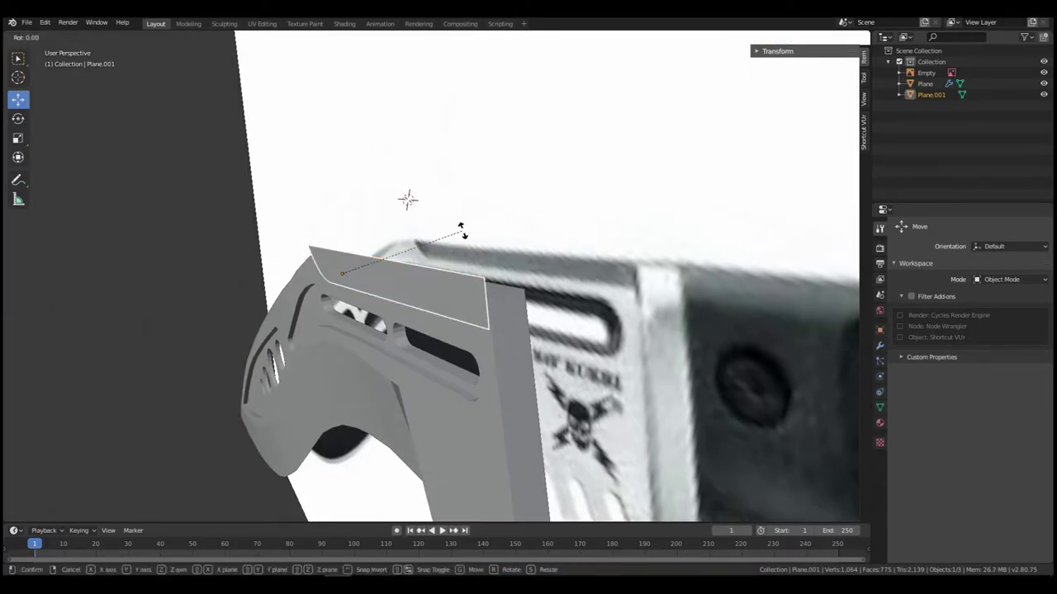
key(x)
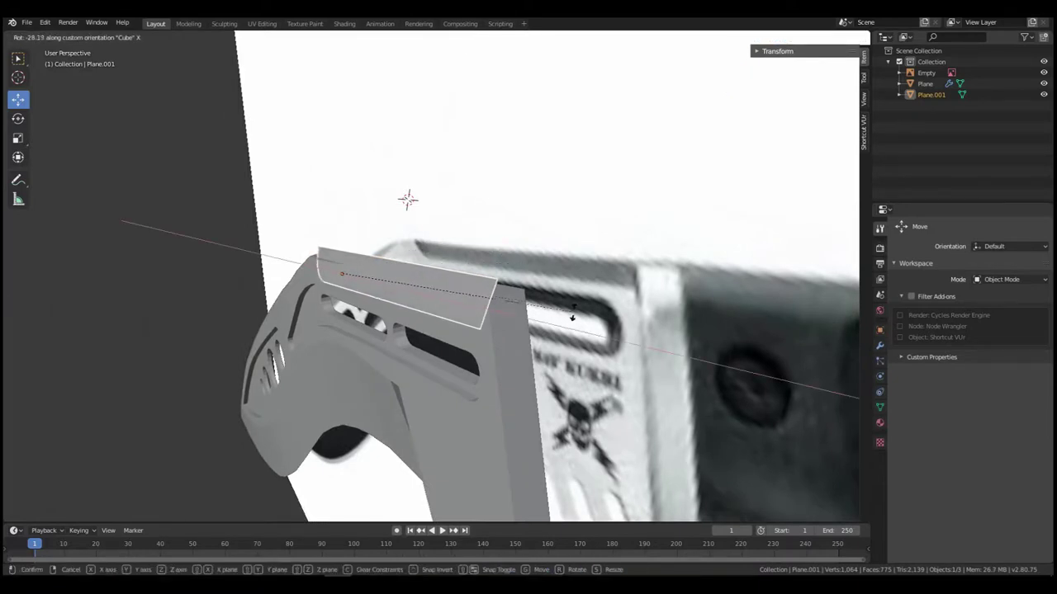
click(587, 380)
- Move the cutter along the Cube orientation by about 0.0246 m and -0.0112 m in Y and -0.0101 m in Z
middle_drag(584, 378, 464, 332)
drag(428, 272, 438, 269)
middle_drag(437, 269, 335, 193)
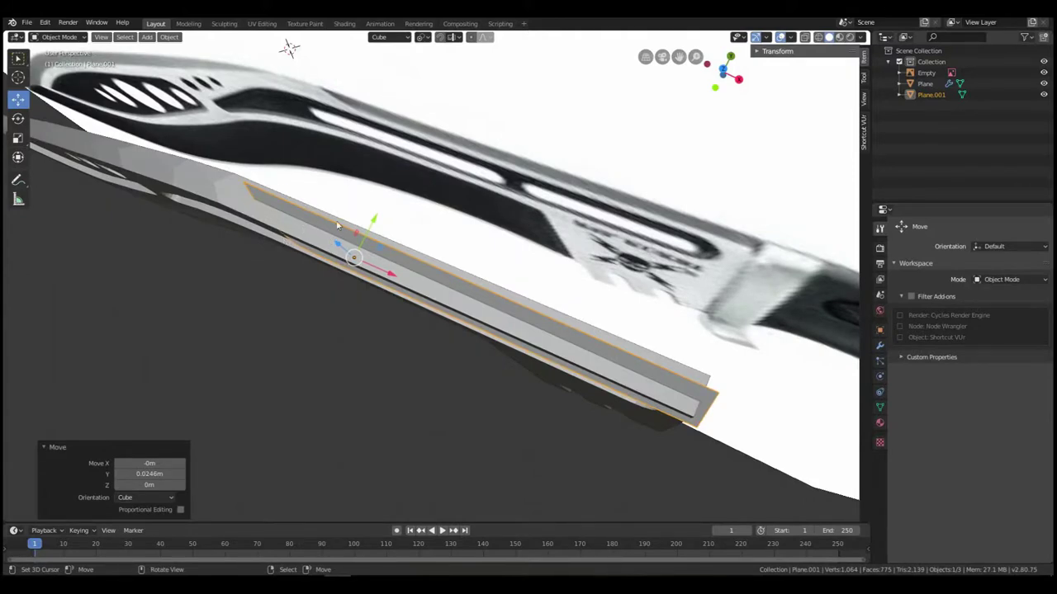
middle_drag(337, 224, 307, 216)
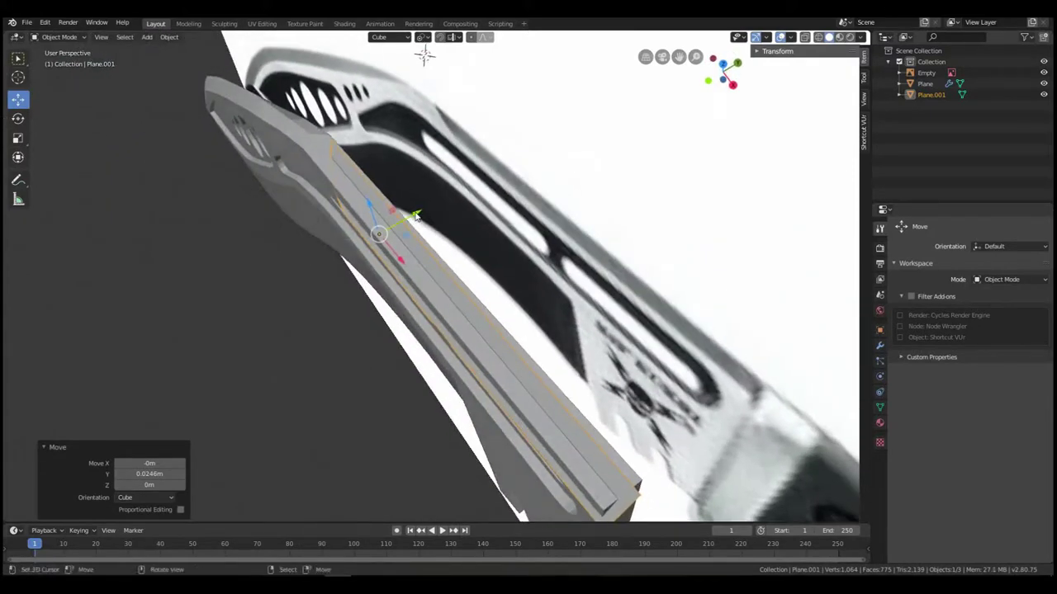
drag(417, 216, 406, 213)
middle_drag(407, 213, 316, 182)
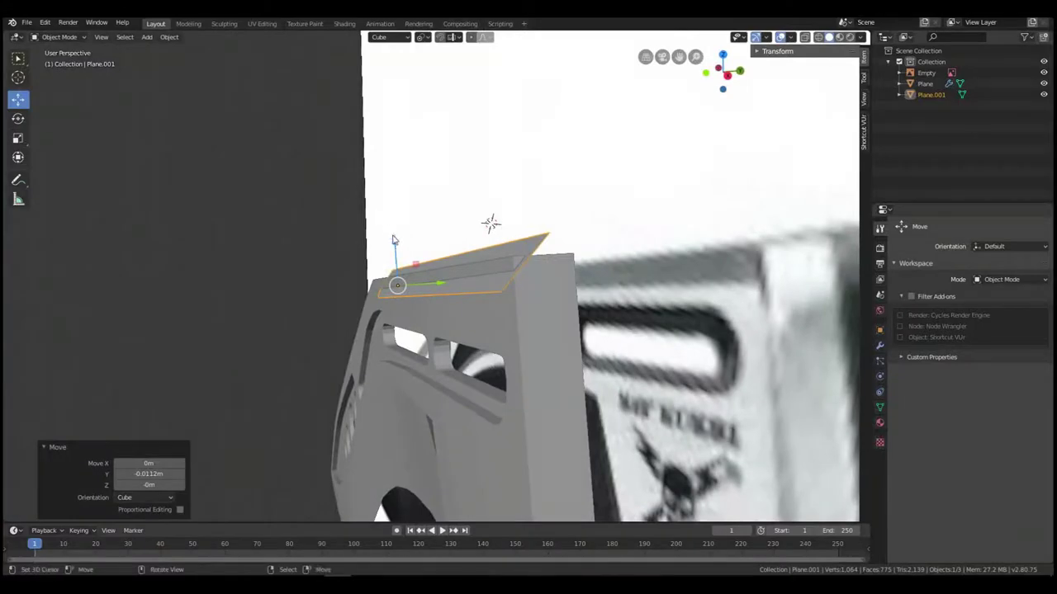
drag(396, 241, 396, 241)
middle_drag(396, 242, 484, 266)
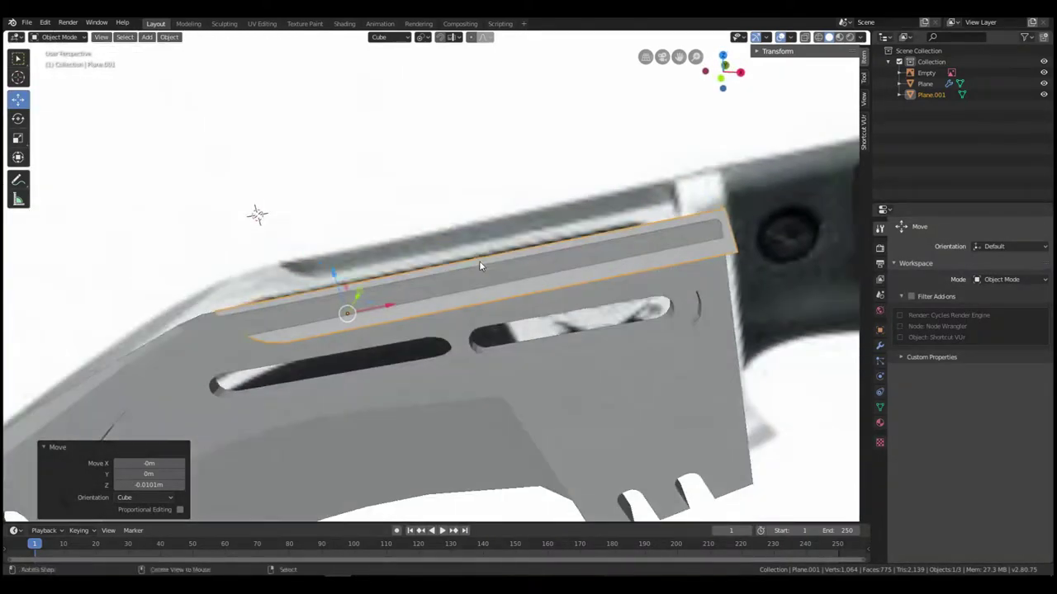
- Add a Difference Boolean modifier to the blade with Plane.001 as its object, and place it above the Mirror modifier
click(710, 327)
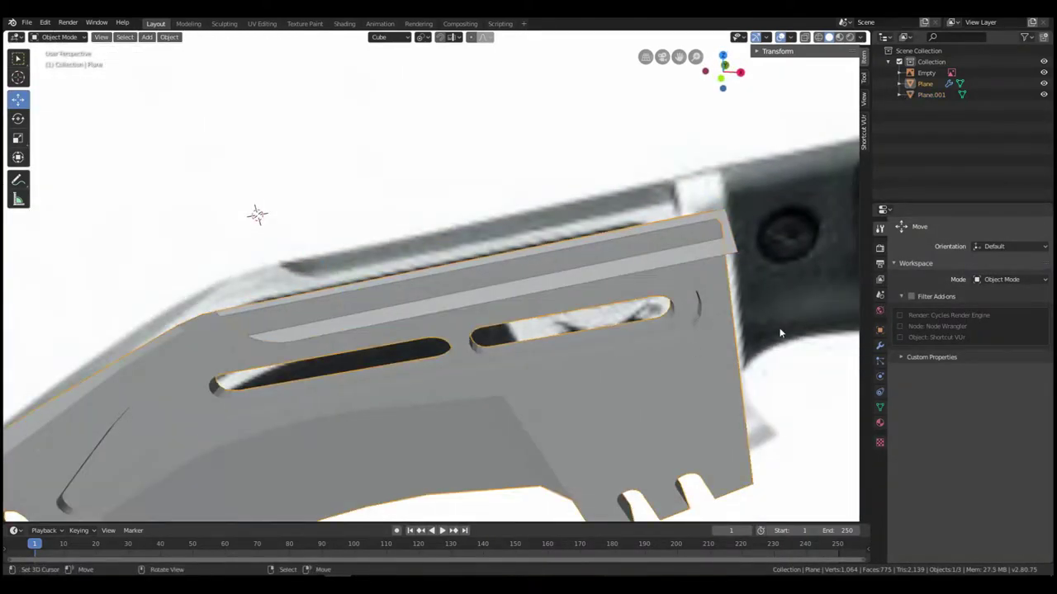
click(879, 345)
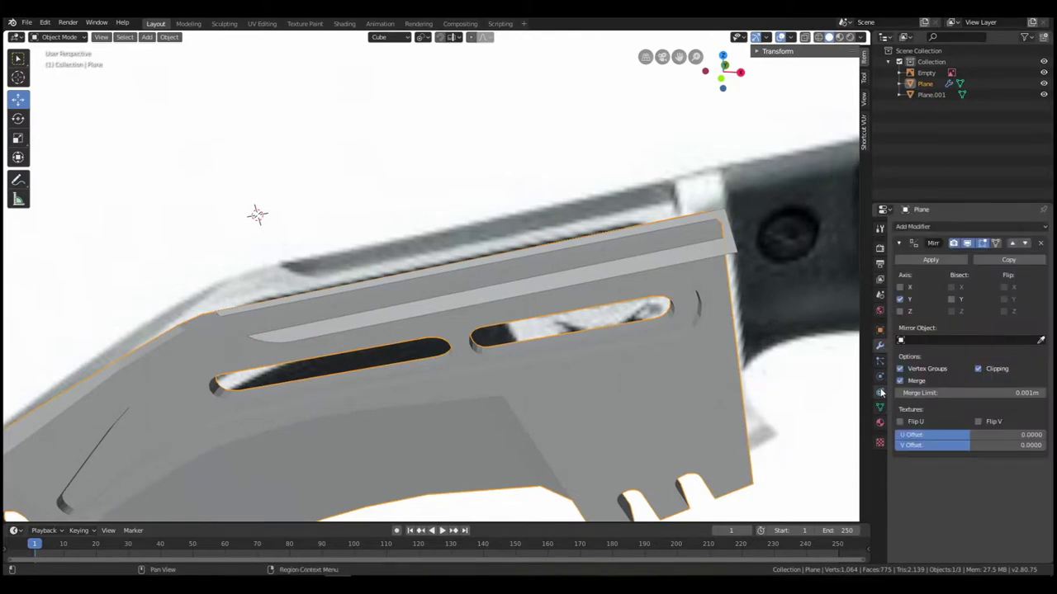
click(945, 228)
click(842, 278)
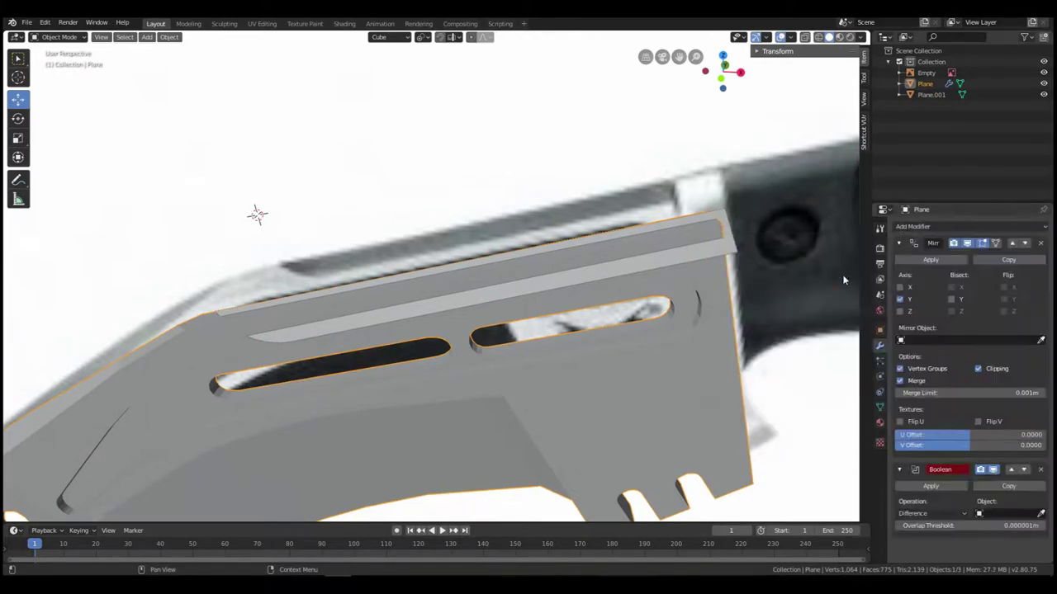
click(1040, 514)
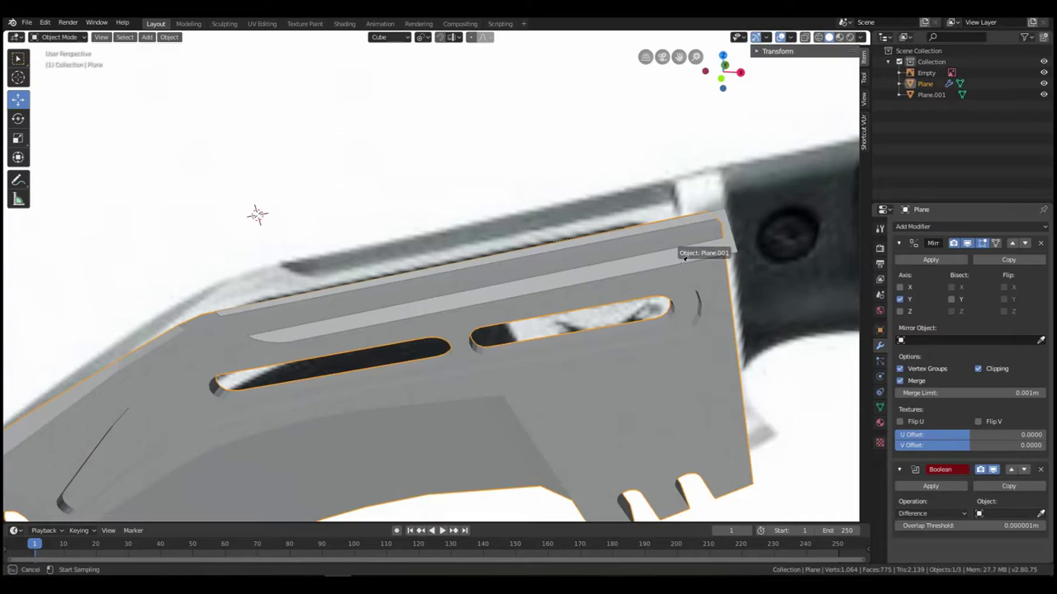
click(719, 233)
click(1012, 469)
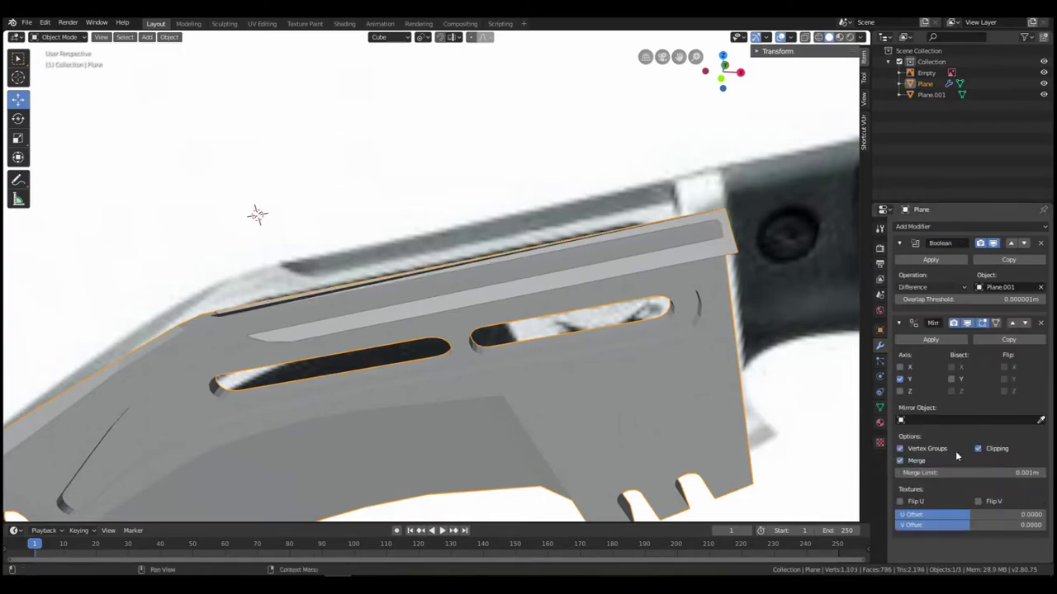
- Shift the cutter 0.00193 m along Y and rotate it 9.03° about X in the Cube orientation
middle_drag(557, 149, 448, 150)
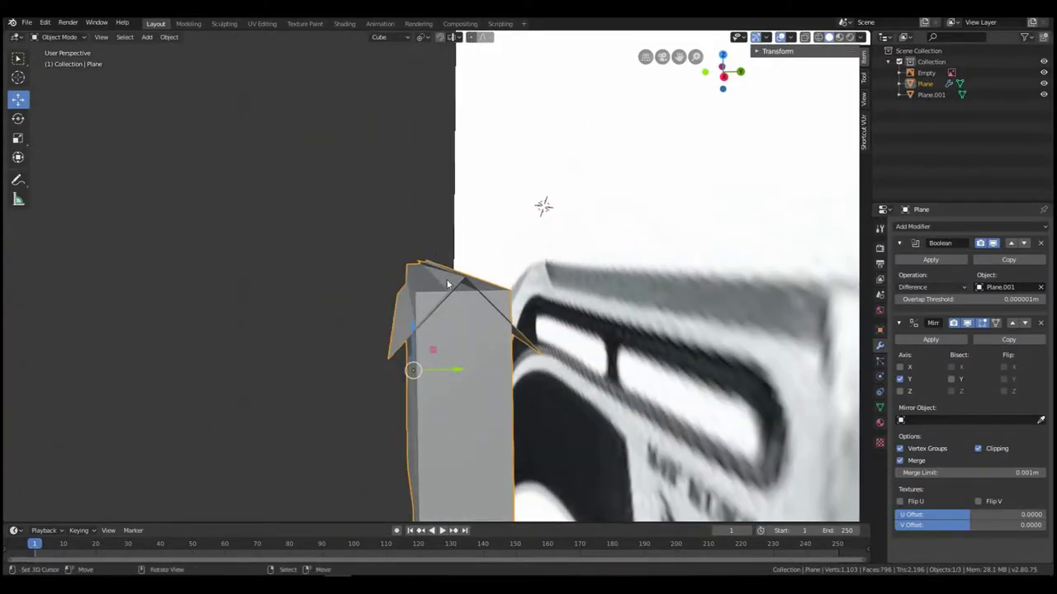
click(460, 285)
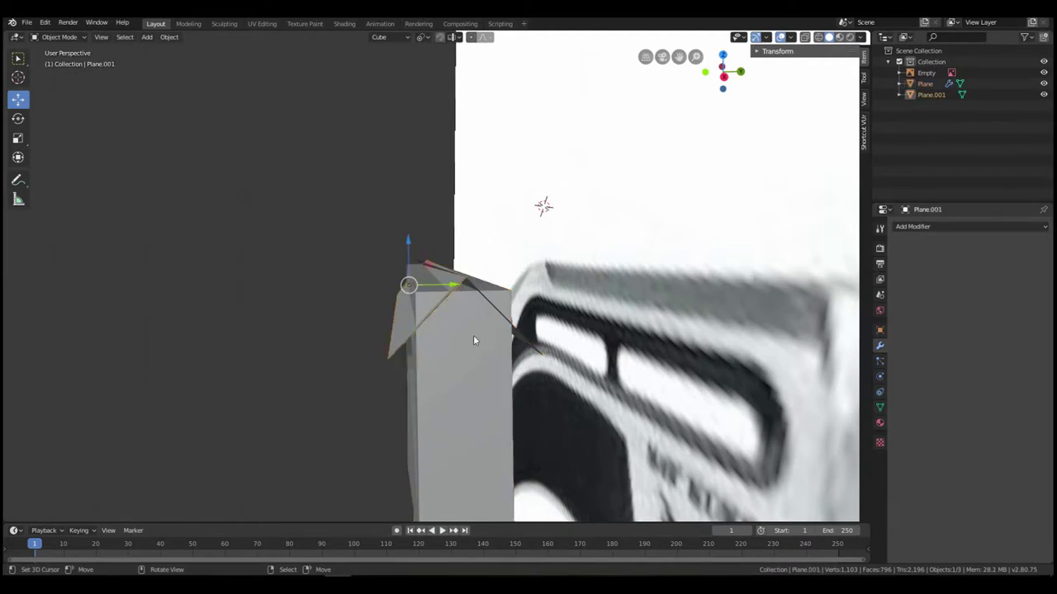
drag(449, 287, 452, 285)
middle_drag(466, 284, 487, 332)
key(r)
key(x)
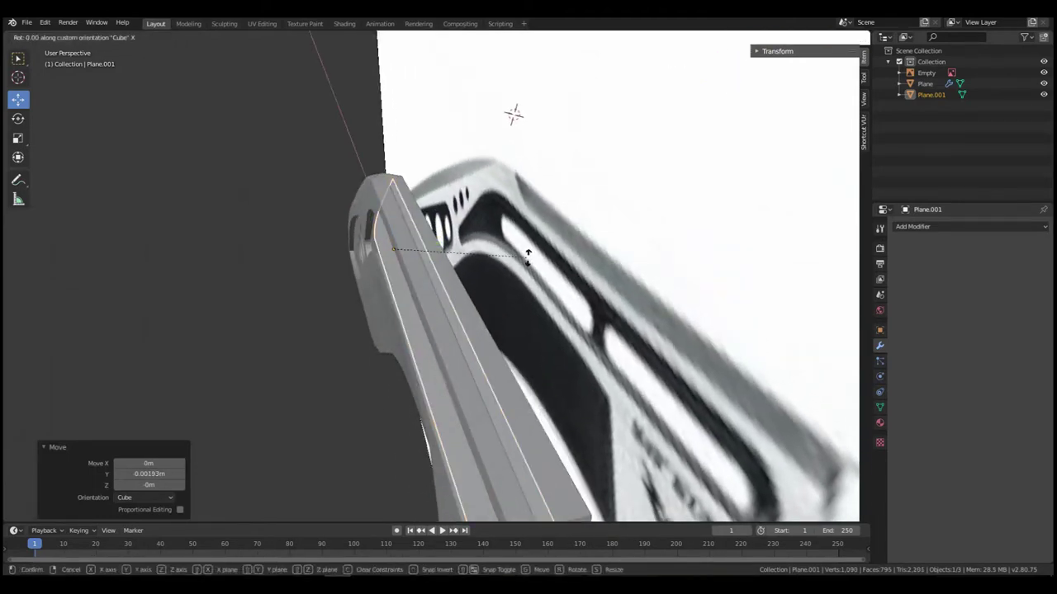
click(518, 238)
scroll(420, 300, down, 2)
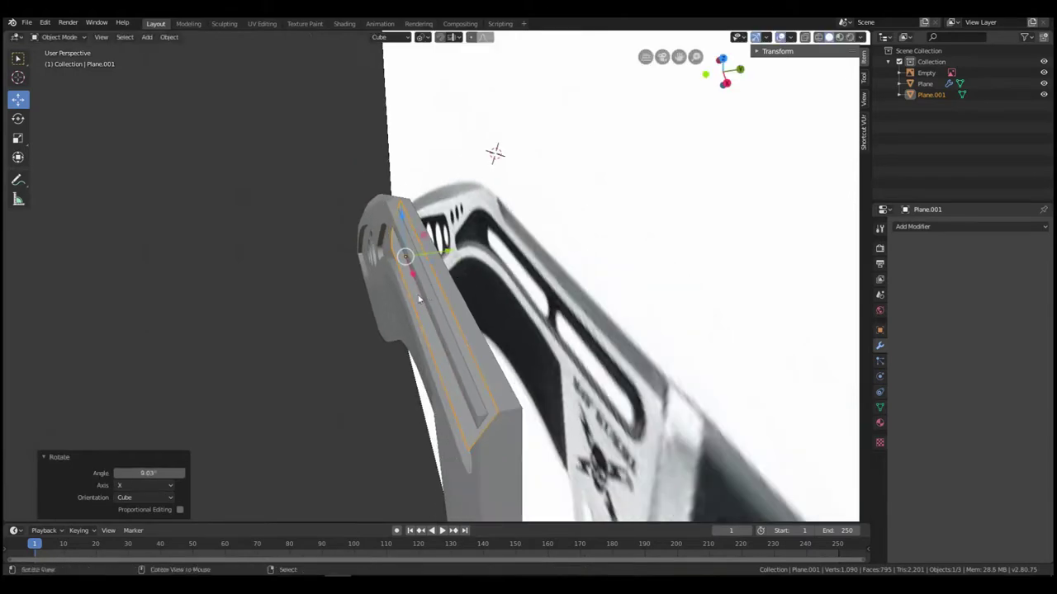
- Extrude the cutter's flat face outward along the Y axis of the Cube orientation to give it thickness
middle_drag(420, 300, 486, 295)
scroll(413, 267, up, 1)
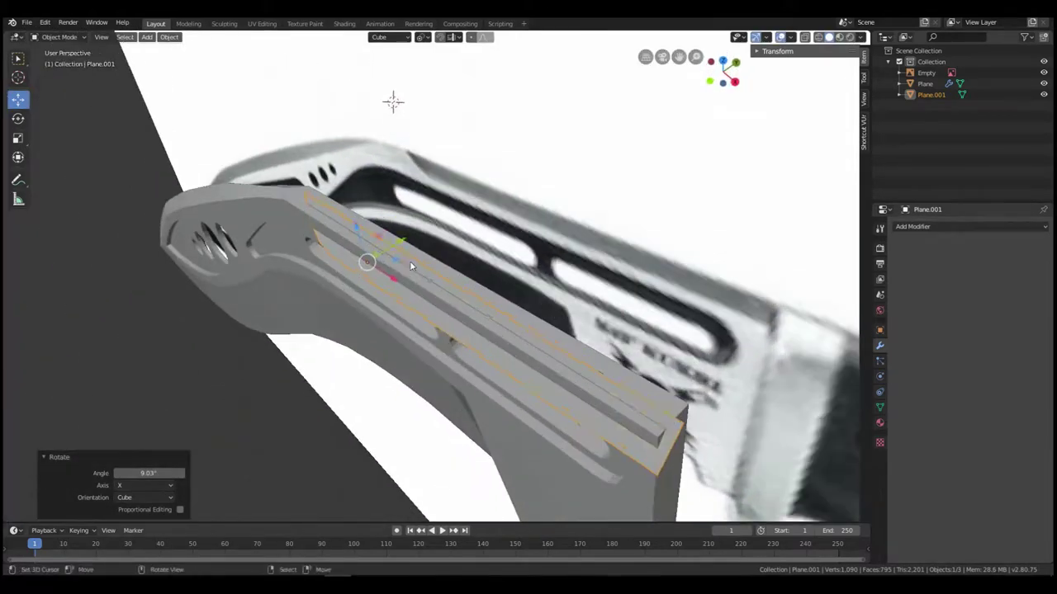
key(Tab)
key(e)
right_click(423, 253)
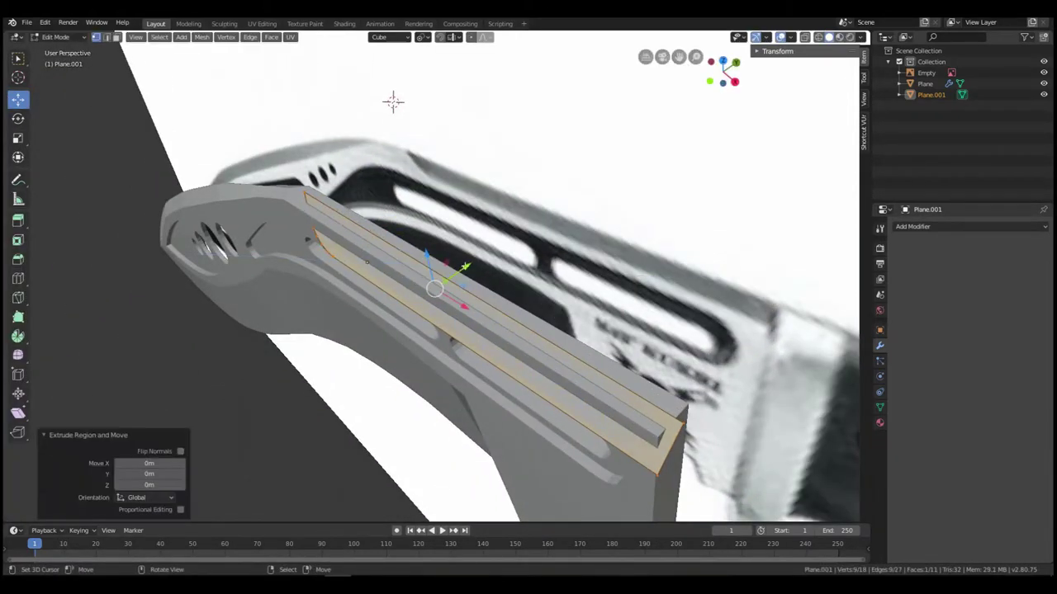
drag(467, 266, 455, 282)
key(Tab)
- Apply the blade's Boolean modifier and delete the cutter object
middle_drag(415, 289, 257, 315)
key(h)
scroll(250, 334, down, 5)
click(355, 269)
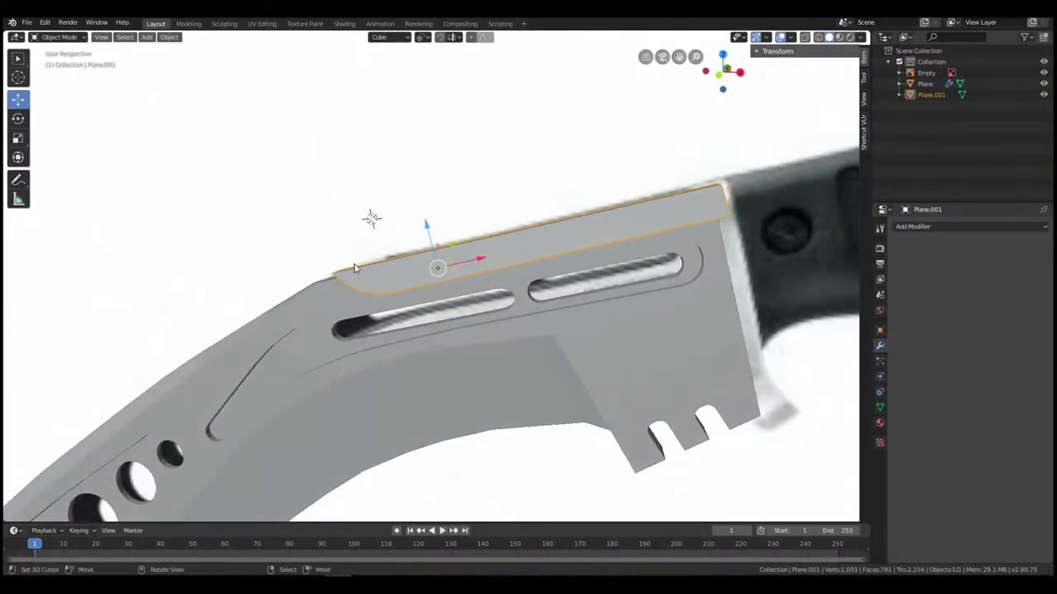
scroll(355, 268, up, 2)
middle_drag(355, 269, 318, 259)
scroll(355, 246, up, 4)
scroll(305, 299, down, 2)
scroll(320, 248, down, 2)
click(408, 302)
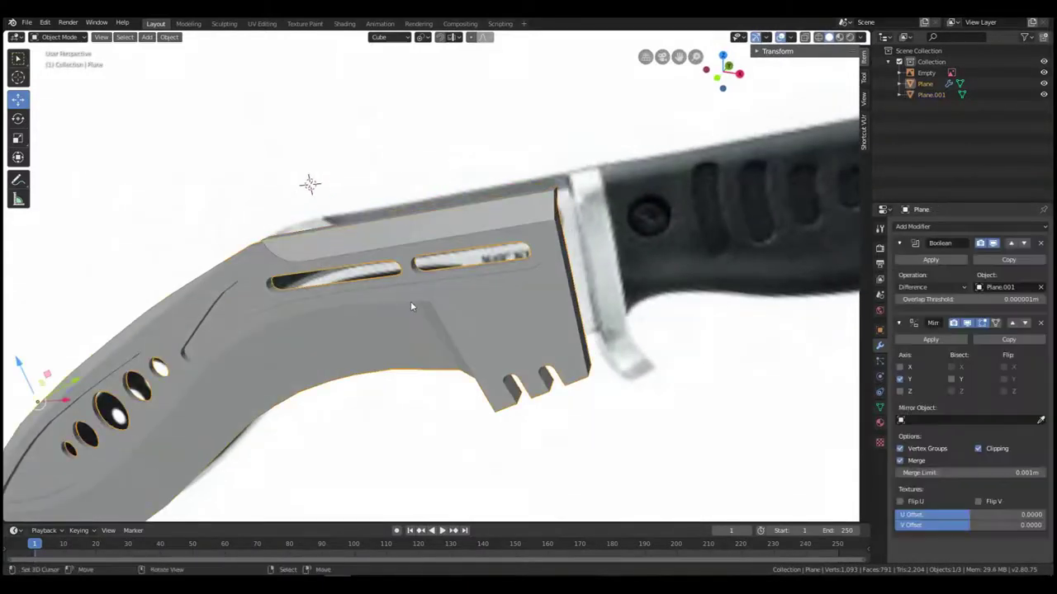
click(924, 260)
click(505, 235)
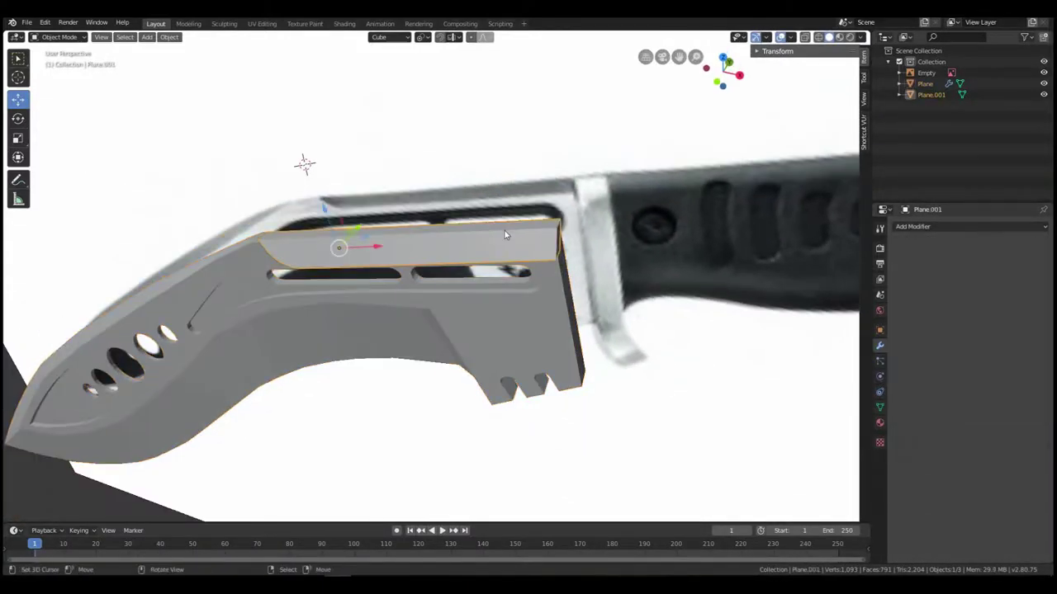
key(Delete)
- Connect the opposite vertex pairs along the blade's spine bevel with new edges across the bevel face
middle_drag(369, 203, 348, 232)
scroll(388, 239, up, 3)
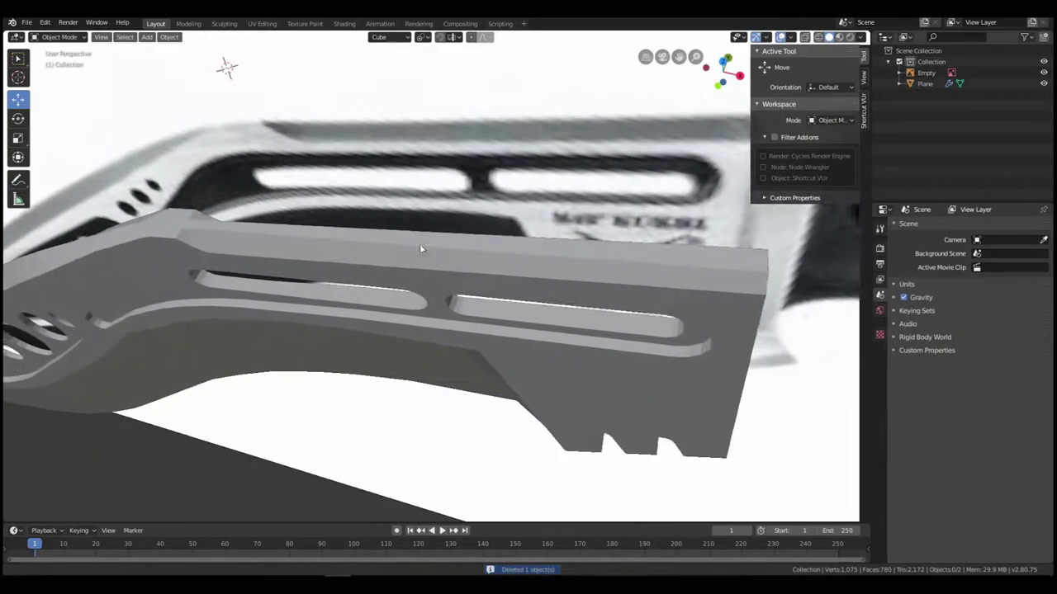
middle_drag(420, 248, 386, 225)
middle_drag(389, 225, 359, 254)
click(399, 245)
key(Tab)
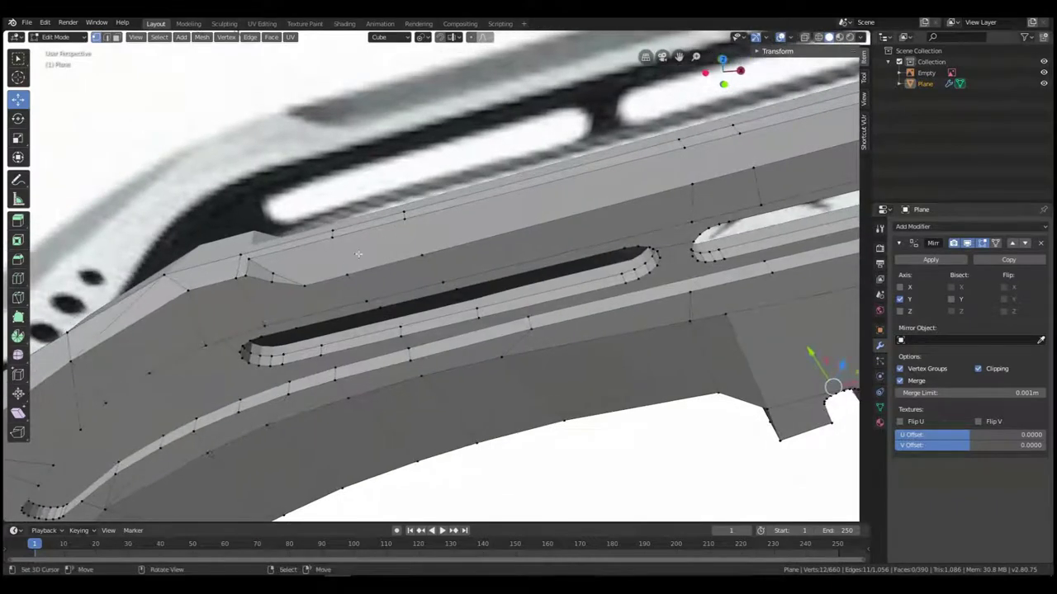
right_click(348, 272)
shift+right_click(333, 238)
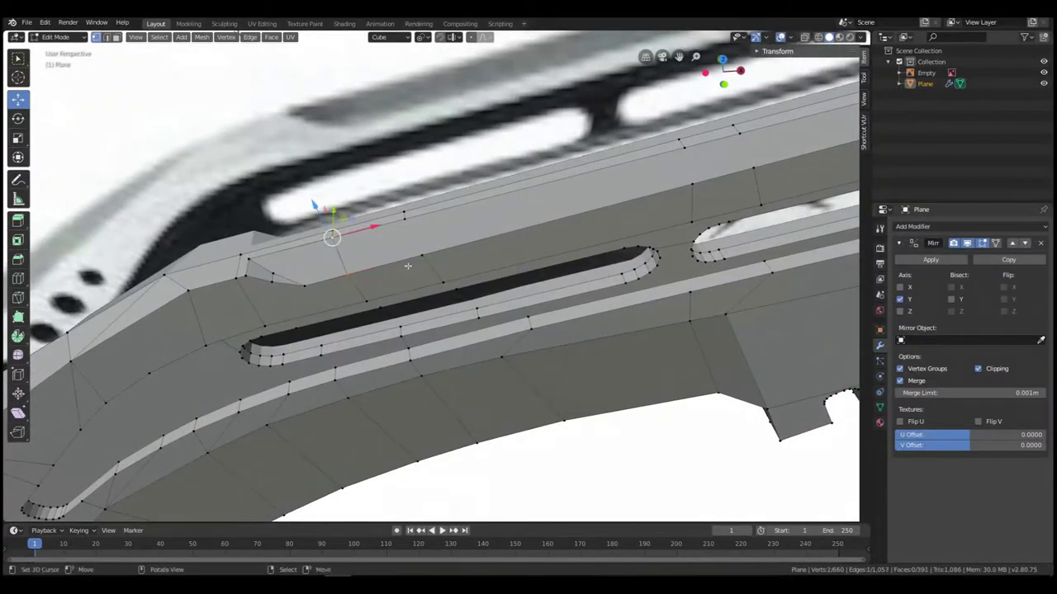
shift+right_click(404, 217)
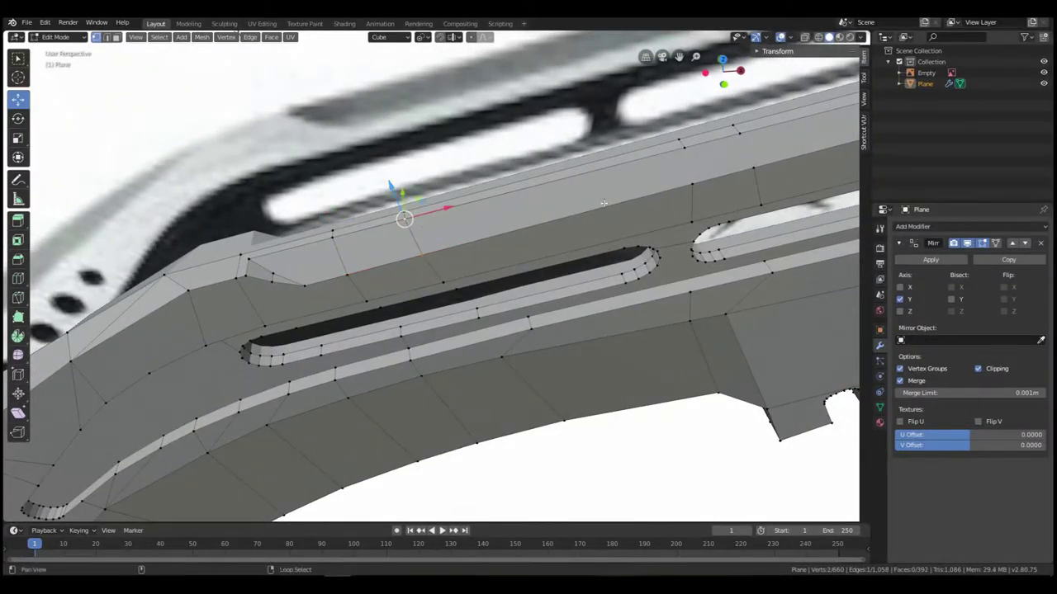
shift+middle_drag(578, 195, 417, 235)
right_click(519, 227)
shift+right_click(509, 193)
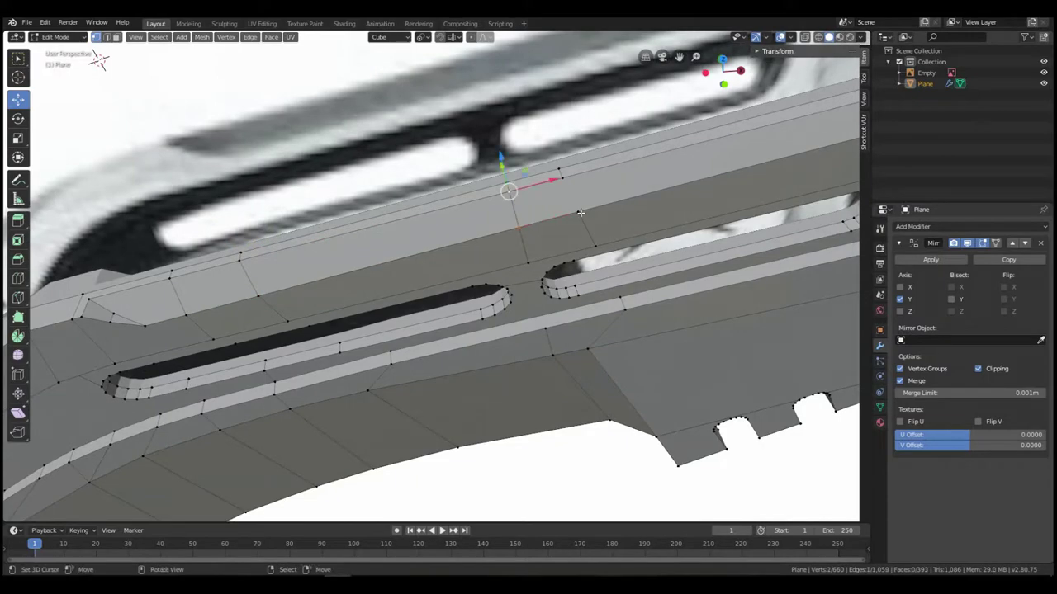
shift+middle_drag(581, 213, 726, 187)
- Vertex-slide the corner vertices at the bevel's front end along their edges, using a factor of 0.658 for the last slide
middle_drag(246, 279, 337, 279)
scroll(392, 299, up, 2)
key(shift+v)
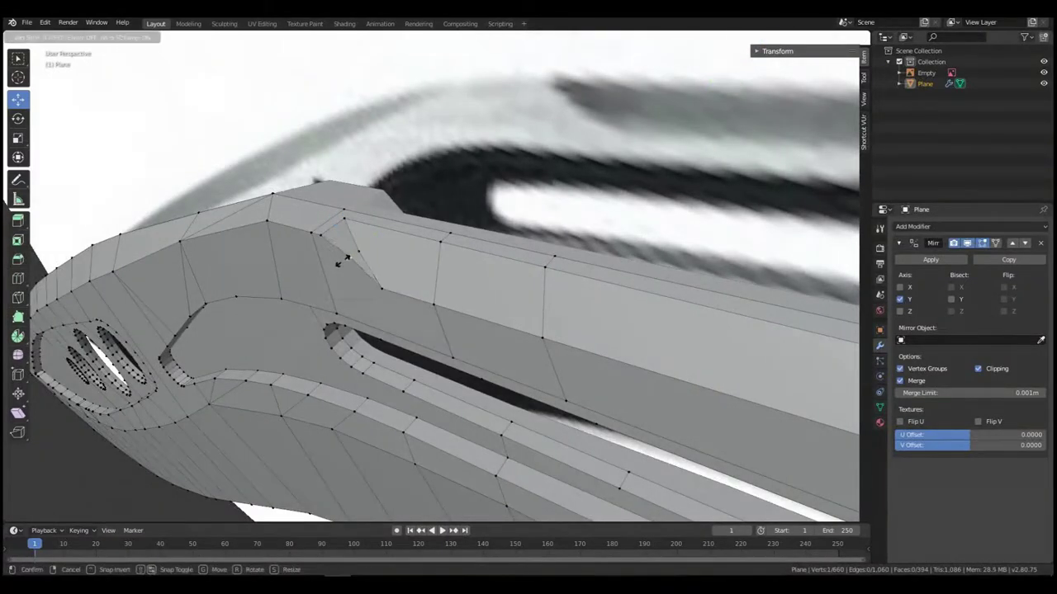
click(335, 245)
key(shift+v)
click(346, 222)
middle_drag(347, 221, 322, 306)
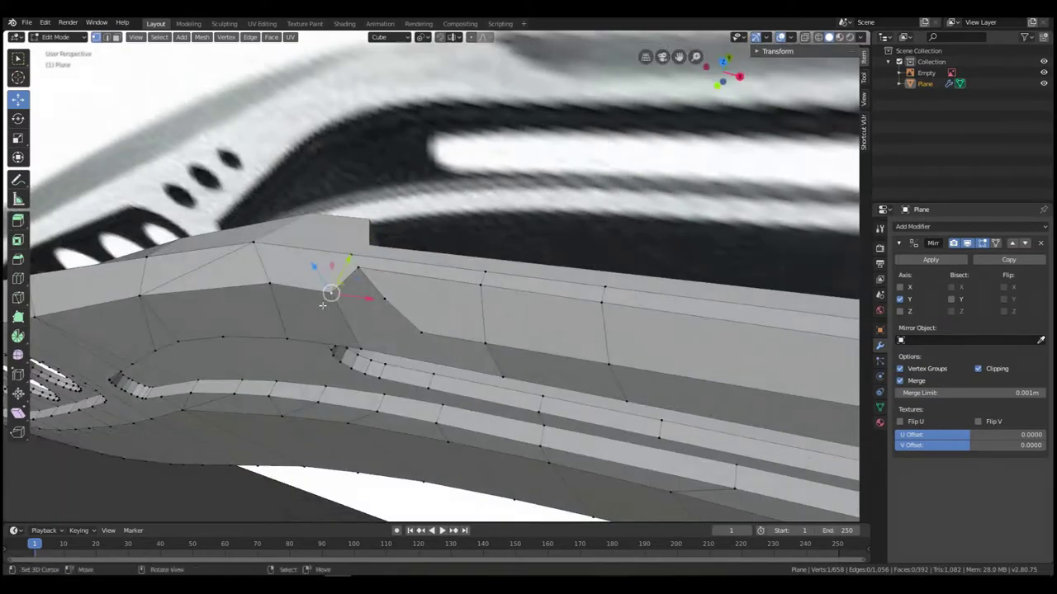
key(shift+v)
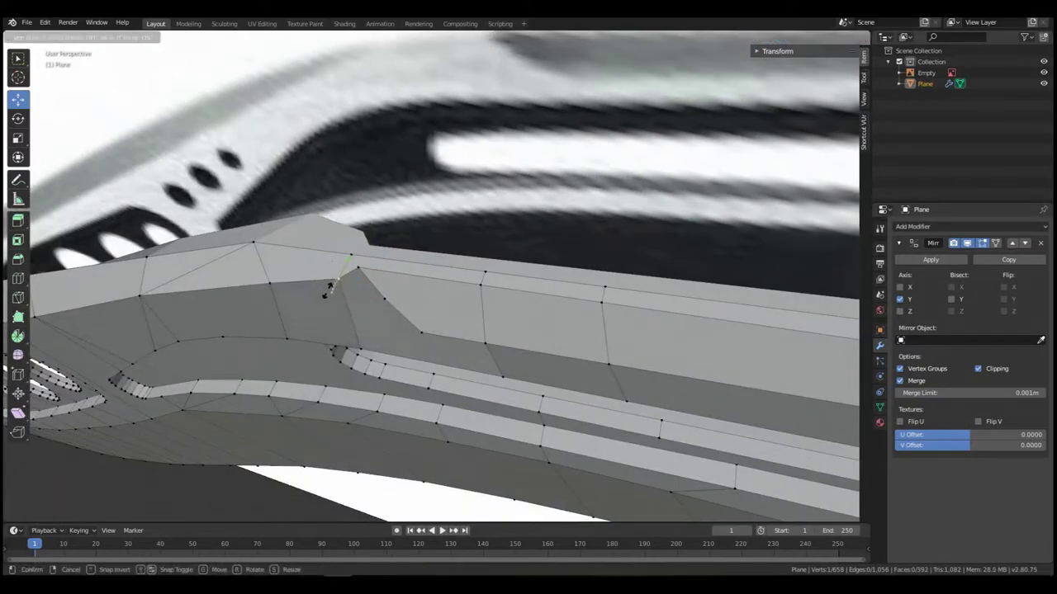
click(334, 279)
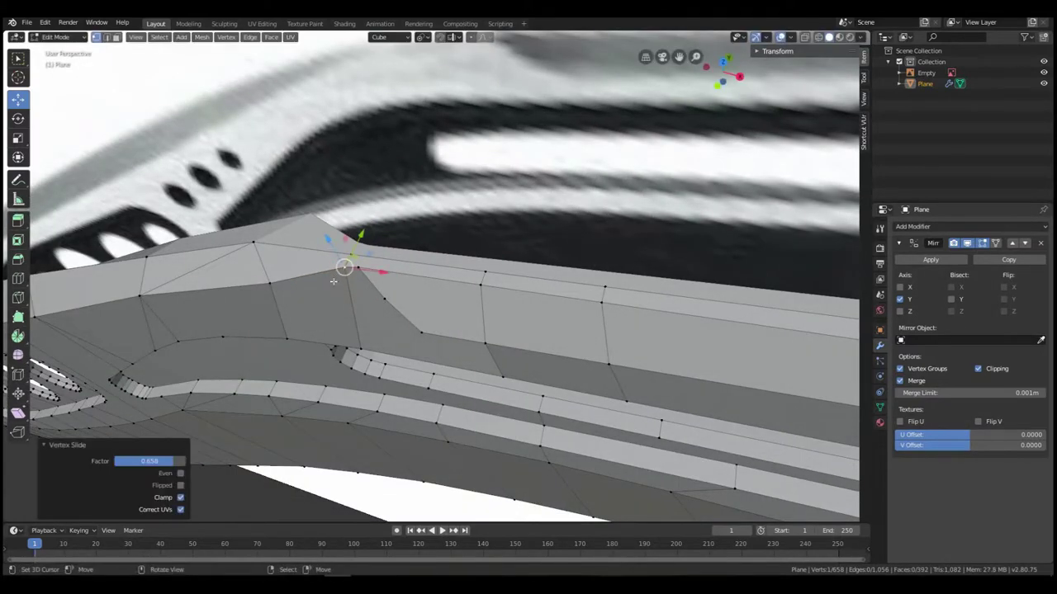
key(Tab)
middle_drag(342, 279, 396, 290)
key(Tab)
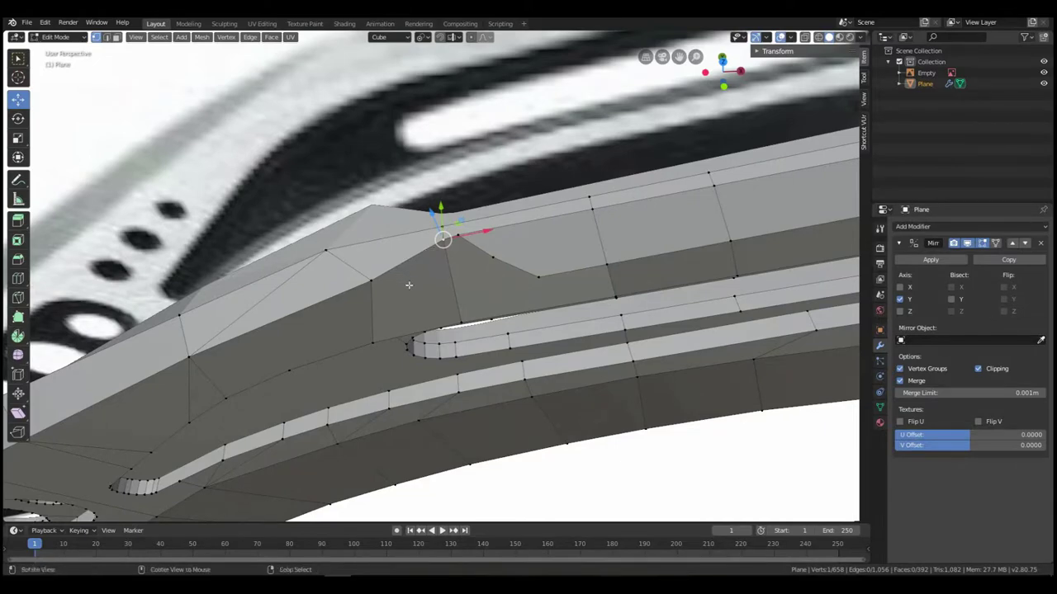
- Knife-cut an edge from the front end of the first slot up to the blade's upper edge and across the spine face
middle_drag(410, 285, 399, 189)
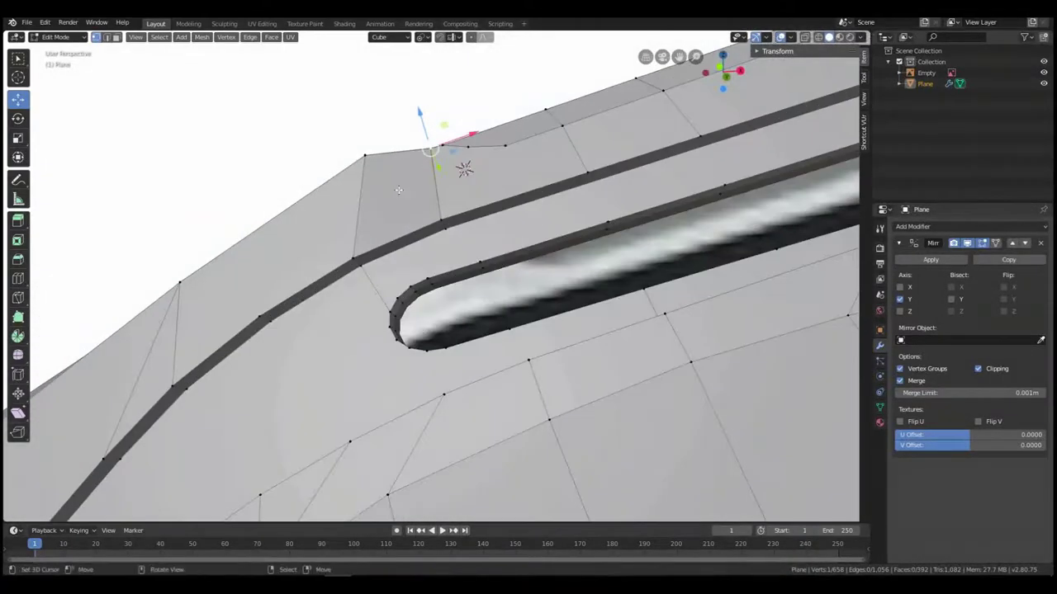
key(k)
click(429, 276)
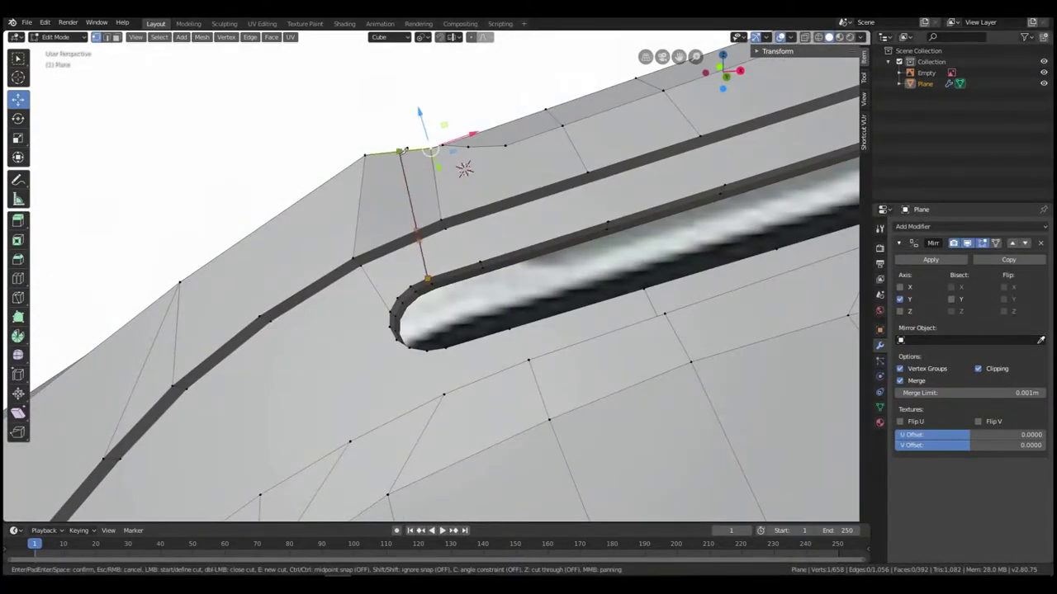
click(402, 151)
key(Return)
middle_drag(402, 151, 417, 265)
key(k)
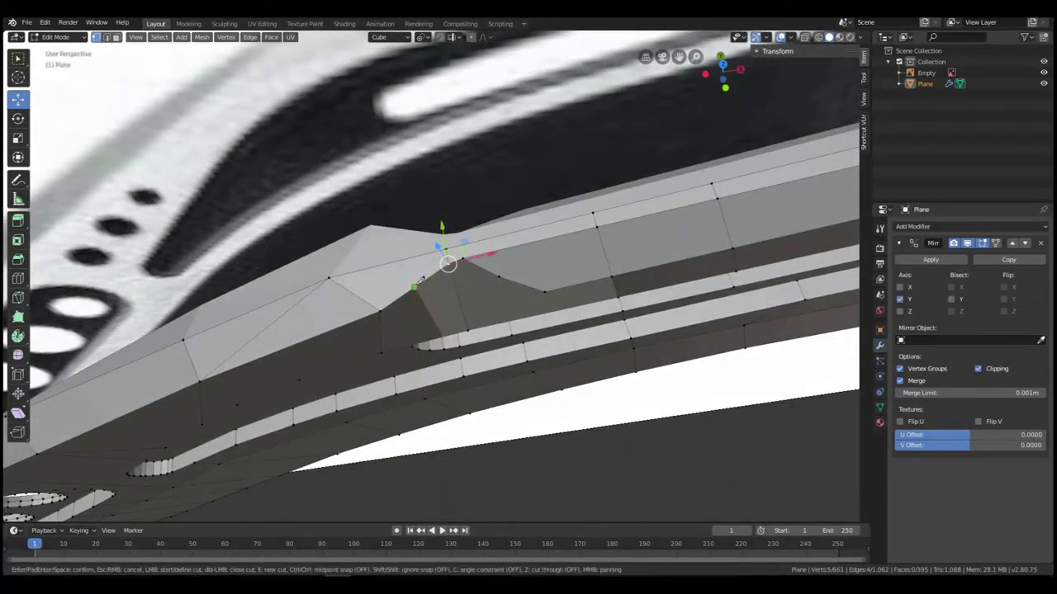
click(415, 286)
click(395, 262)
key(Return)
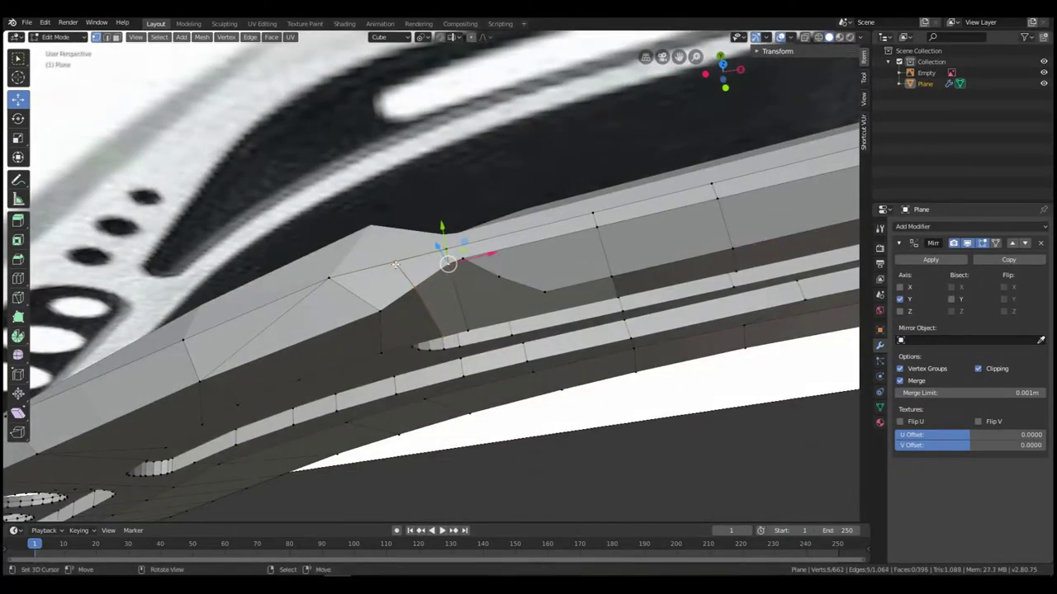
- Try to move the knife cut's vertex on the upper edge along the Cube Z axis, and undo the move
alt+drag(419, 332, 421, 278)
right_click(423, 277)
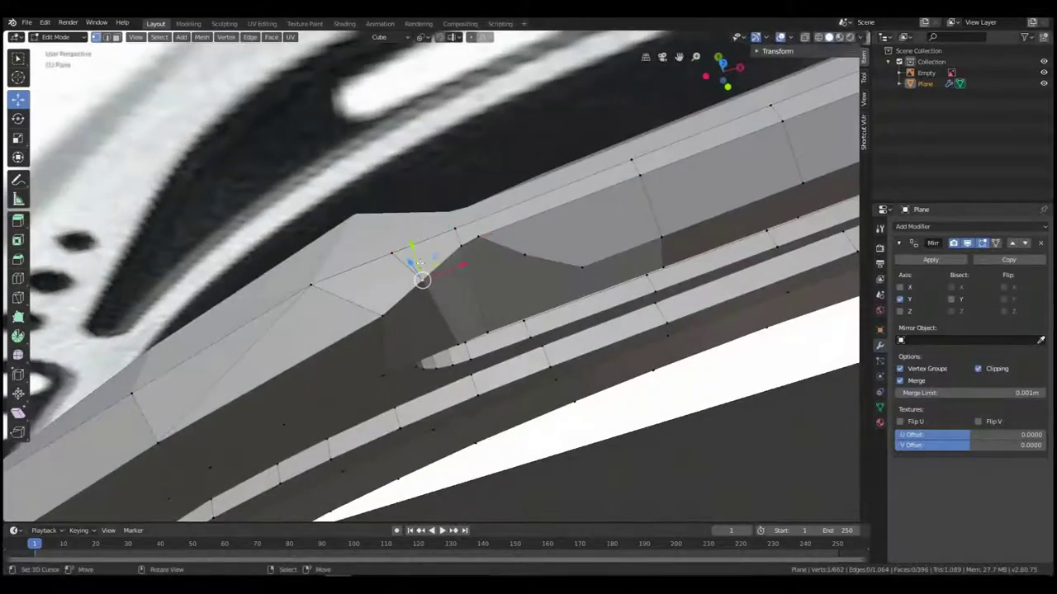
key(g)
key(z)
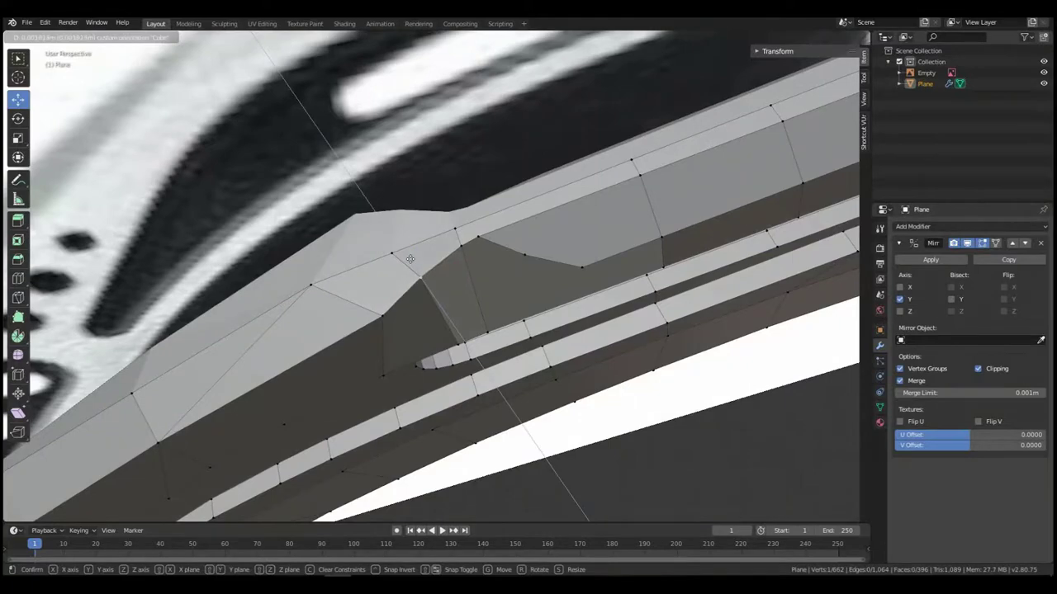
drag(410, 259, 412, 236)
key(ctrl+z)
- Move the knife cut's upper-edge vertex slightly along Y to smooth the transition into the spine bevel
key(Tab)
middle_drag(410, 254, 335, 277)
key(Tab)
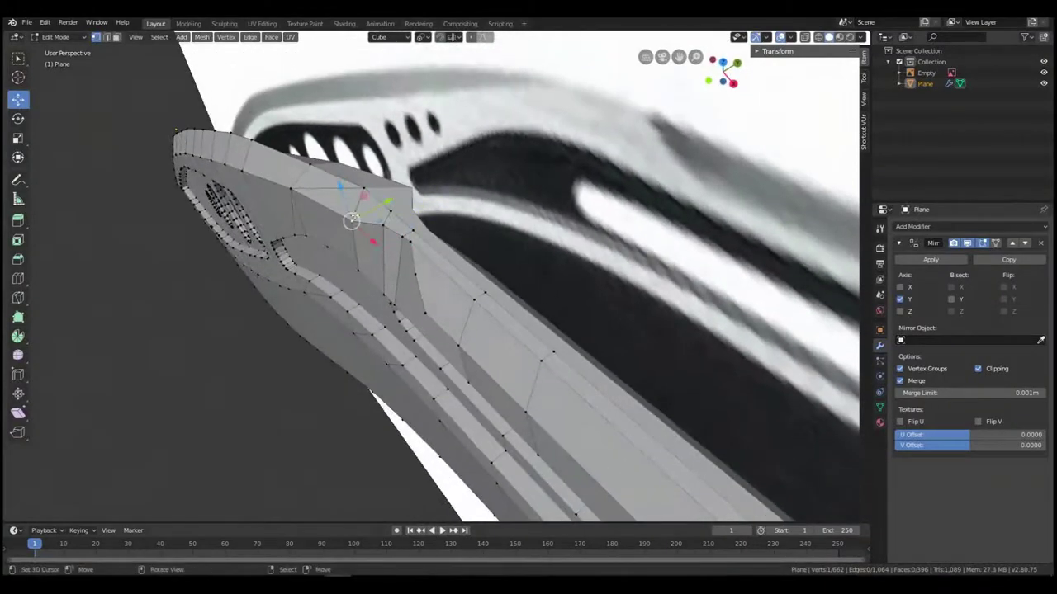
drag(386, 203, 400, 196)
key(Tab)
scroll(405, 206, down, 2)
middle_drag(424, 263, 448, 251)
key(Tab)
key(Tab)
scroll(442, 240, down, 2)
scroll(447, 255, down, 3)
scroll(374, 298, down, 4)
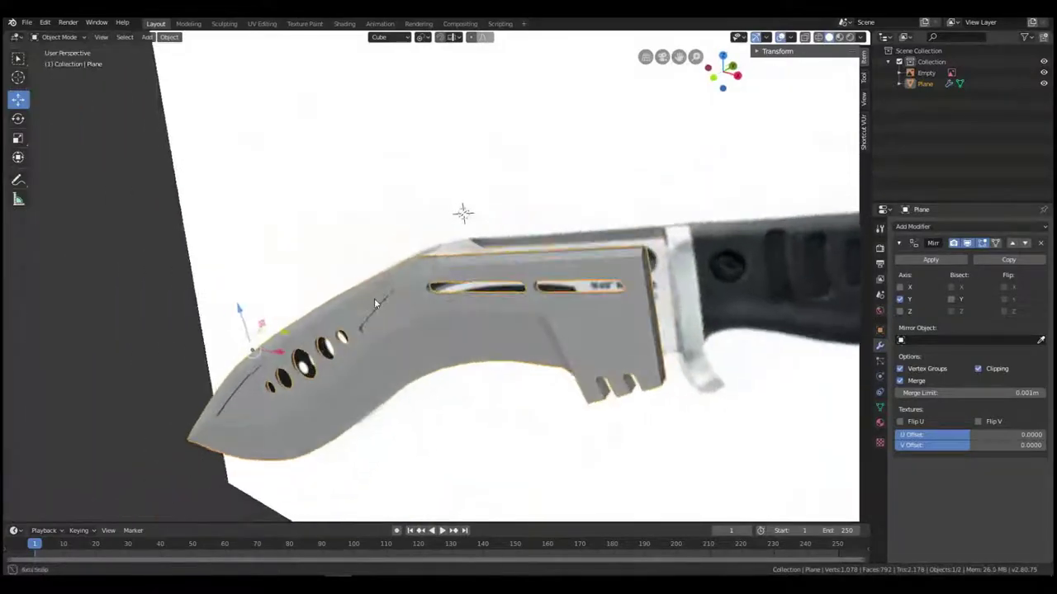
- Move two vertices on the bevel's curved front edge slightly along Y
middle_drag(374, 298, 568, 245)
scroll(369, 348, up, 4)
key(Tab)
shift+right_click(513, 255)
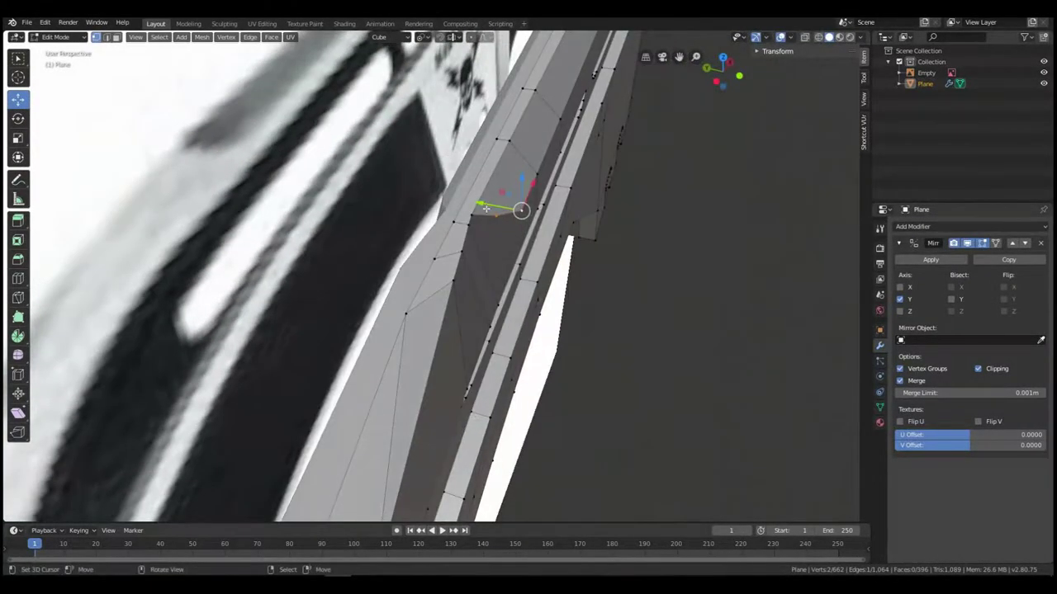
mouse_move(486, 206)
mouse_down()
mouse_move(517, 207)
mouse_move(493, 208)
mouse_up()
key(Tab)
middle_drag(493, 234, 447, 233)
scroll(406, 245, down, 3)
key(alt+a)
key(Tab)
key(Tab)
scroll(431, 250, down, 5)
right_click(450, 278)
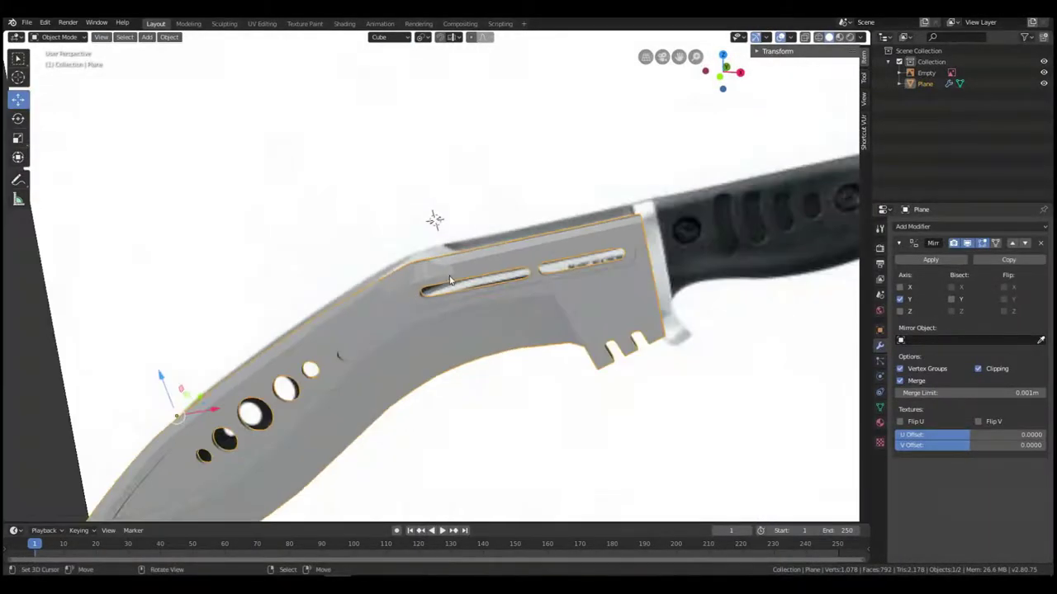
- Slide the vertex at the bevel's front tip along its edge and merge it with the neighbouring vertex
shift+middle_drag(451, 278, 369, 235)
key(Tab)
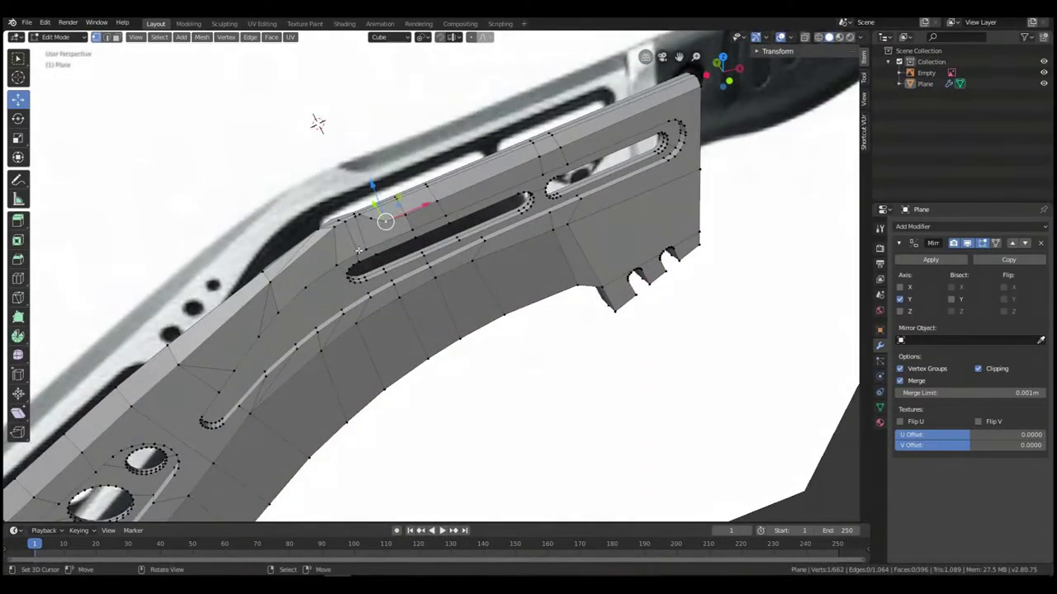
middle_drag(317, 124, 297, 149)
scroll(255, 202, up, 4)
shift+middle_drag(244, 212, 380, 229)
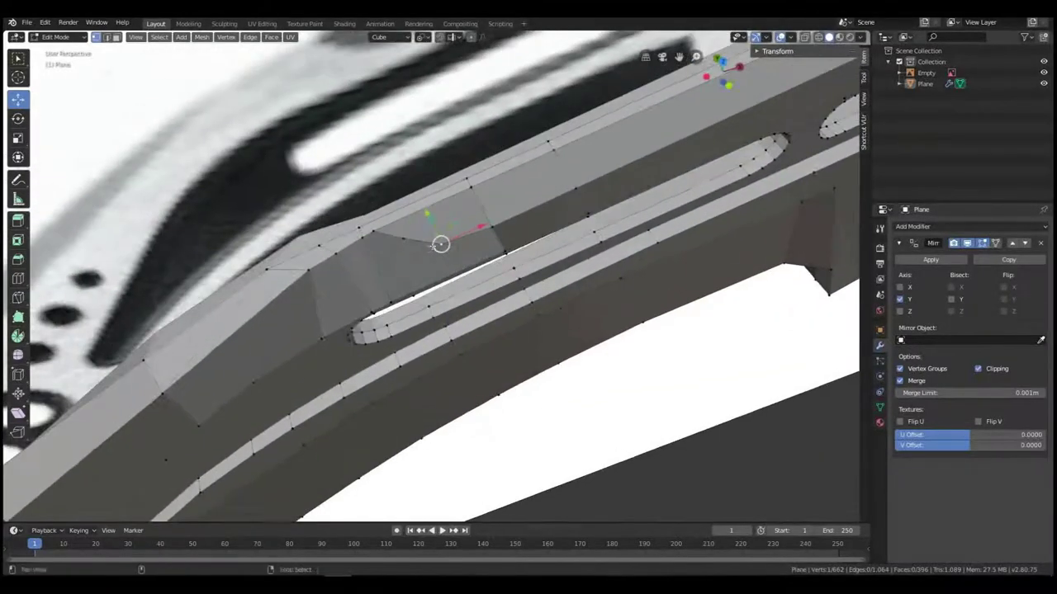
right_click(378, 230)
key(shift+v)
click(385, 231)
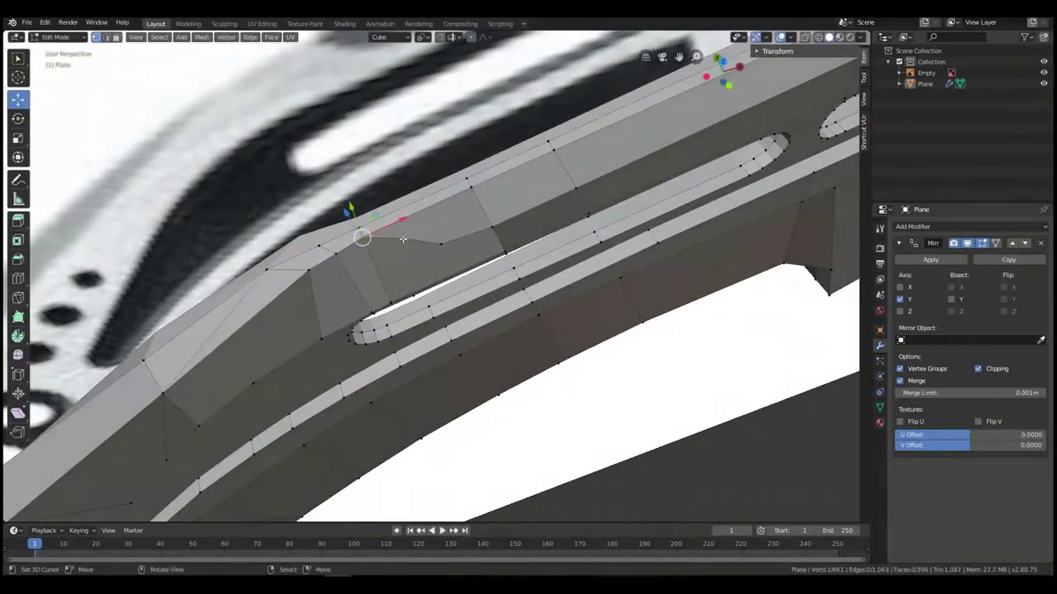
- Move the middle vertex of the bevel's curved front edge along the Cube X axis
key(g)
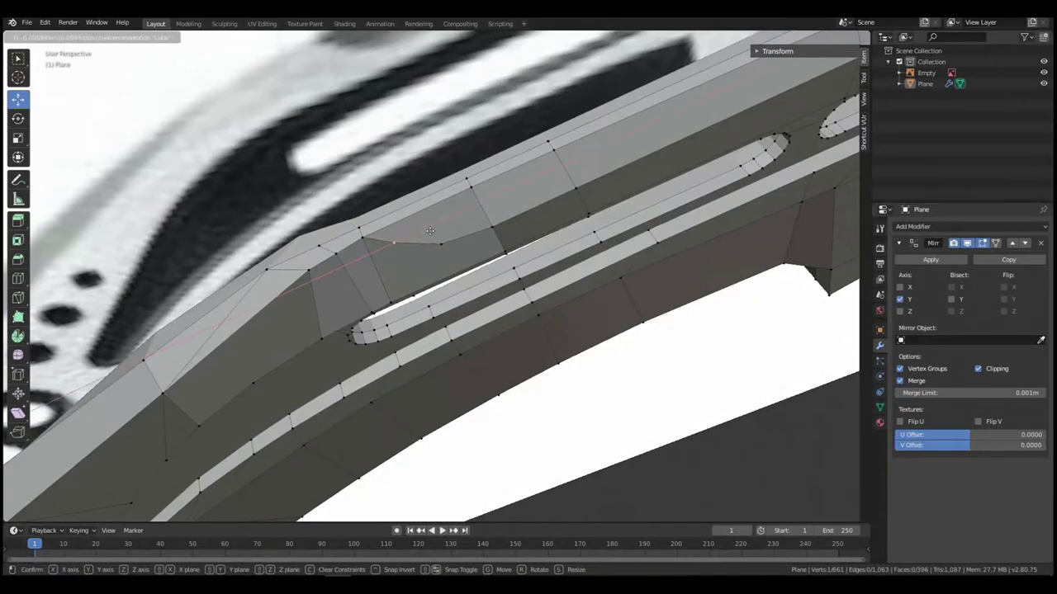
click(430, 232)
key(Tab)
scroll(462, 256, down, 4)
middle_drag(493, 278, 421, 246)
scroll(449, 236, down, 5)
- Save the file and clear the object selection
key(a)
key(ctrl+s)
key(alt+a)
scroll(420, 239, down, 3)
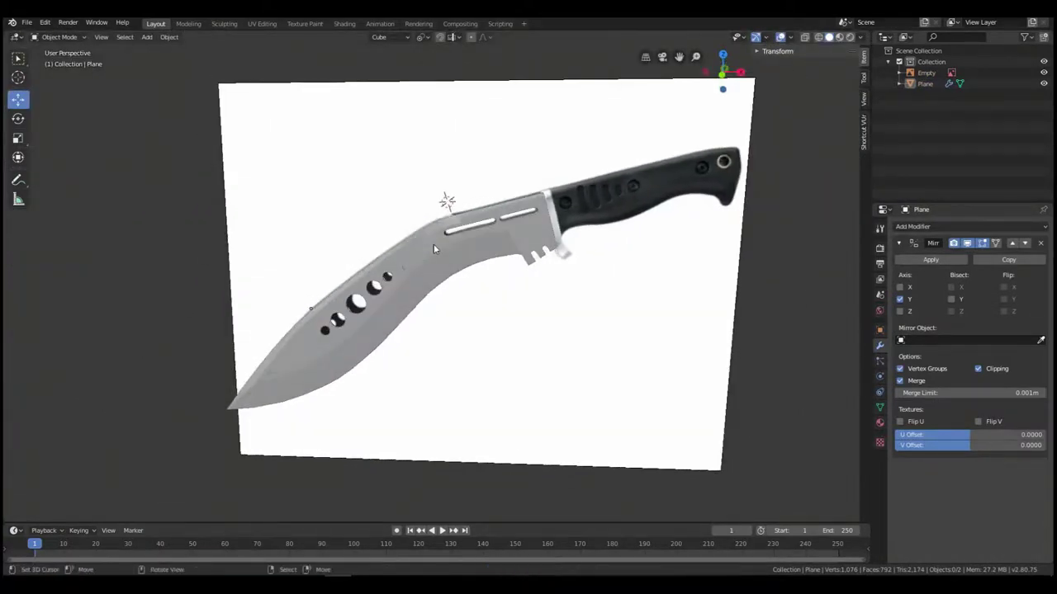
key(KP_1)
shift+middle_drag(434, 247, 374, 270)
right_click(368, 272)
key(g)
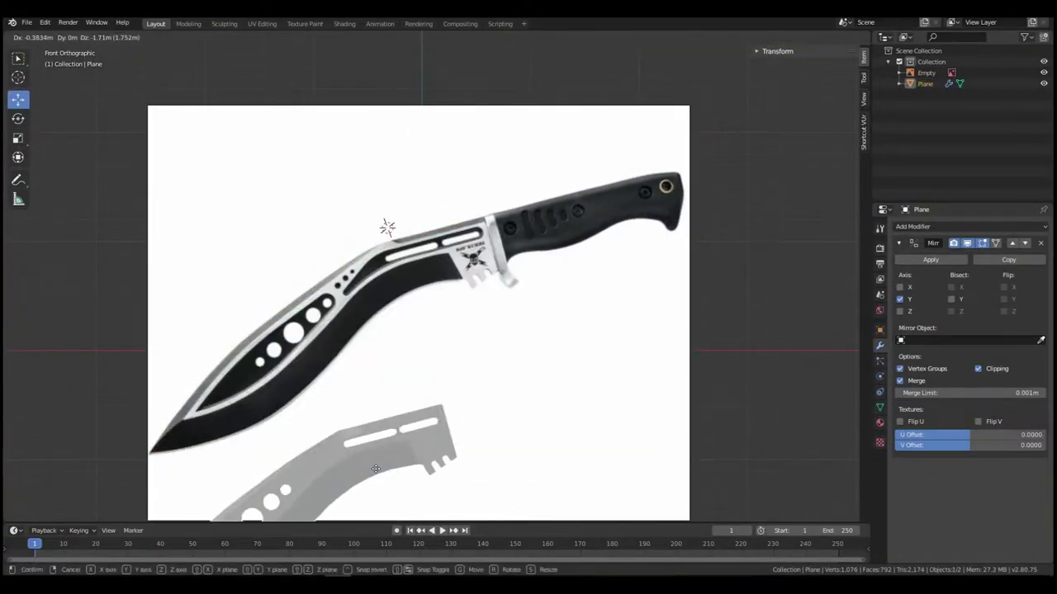
right_click(376, 469)
- Duplicate the knife reference image in place and move the copy into a new collection named Collection 2
scroll(401, 292, up, 4)
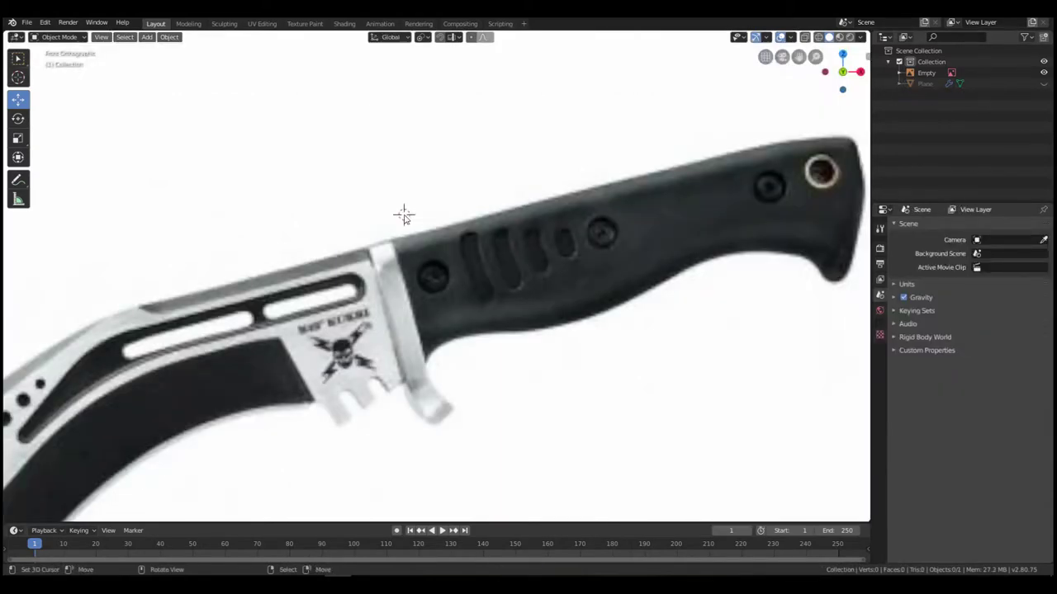
click(441, 257)
scroll(404, 272, down, 2)
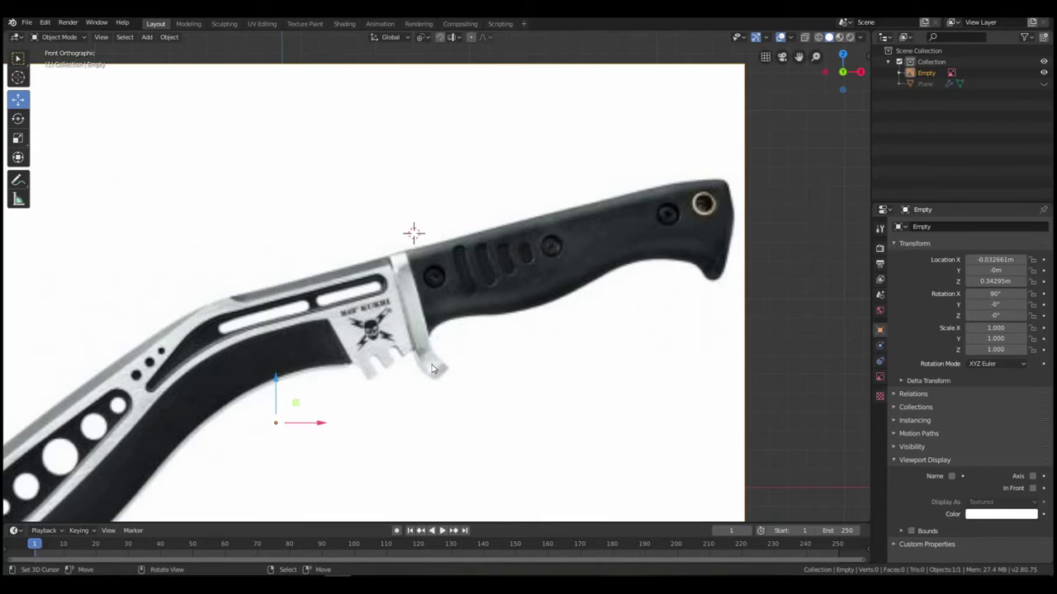
scroll(397, 373, down, 2)
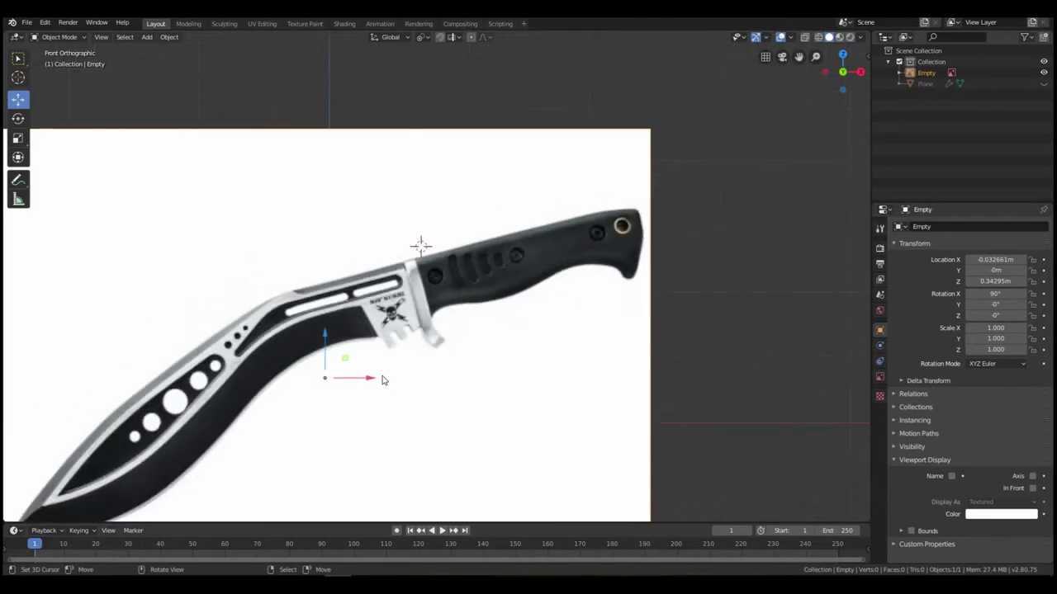
key(shift+d)
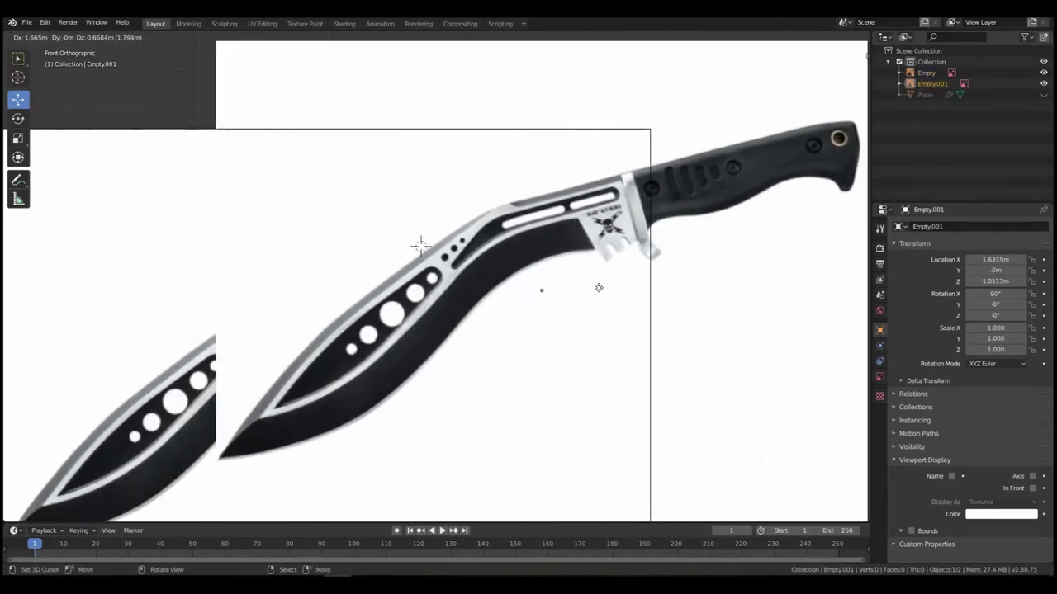
right_click(599, 288)
key(m)
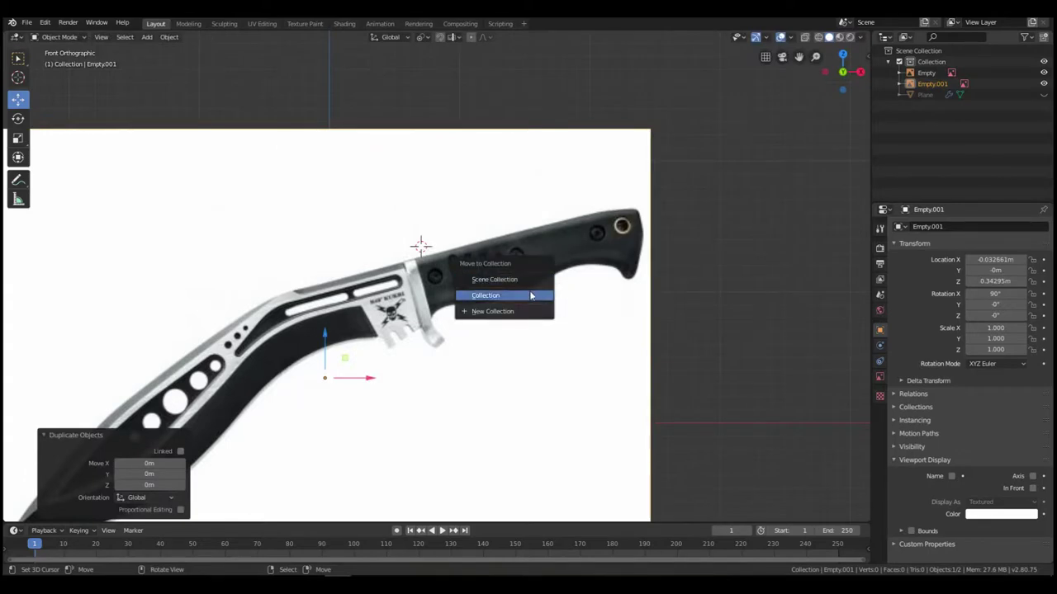
click(520, 311)
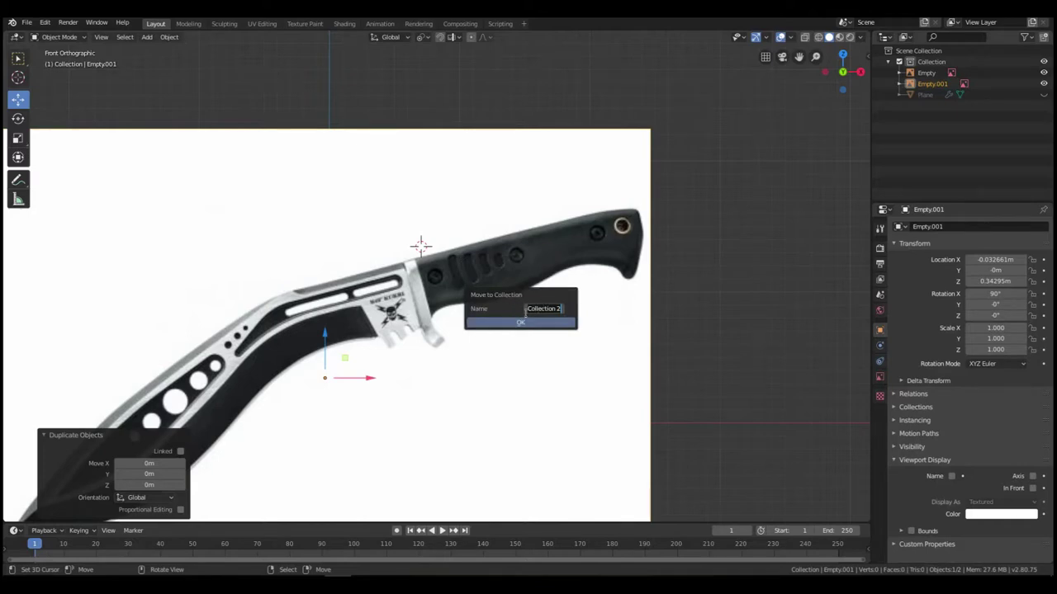
click(546, 322)
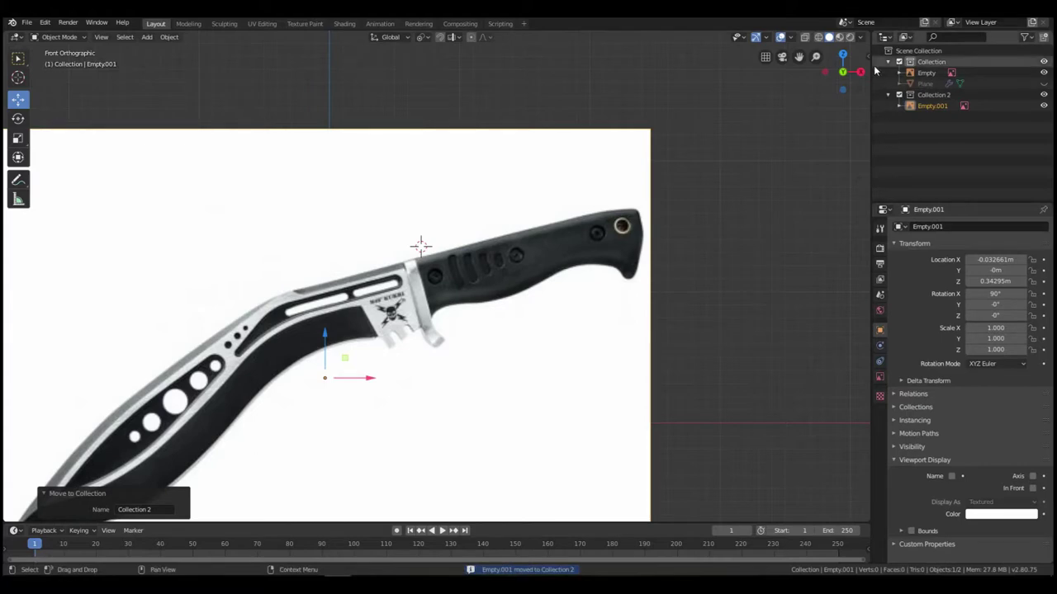
- Hide the original collection containing the blade and first reference image, and collapse its contents in the outliner
click(1044, 62)
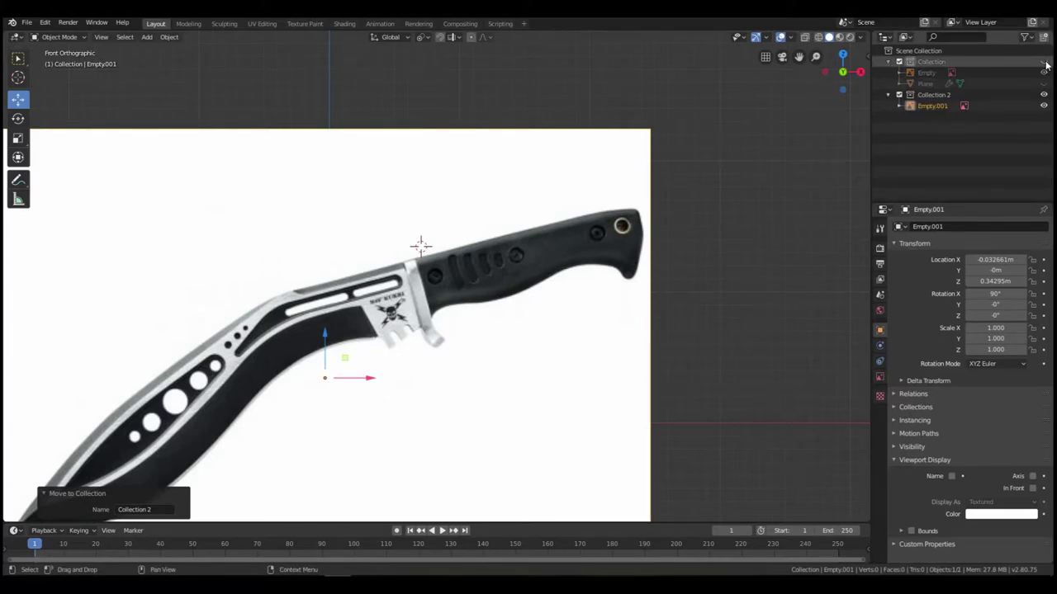
click(889, 63)
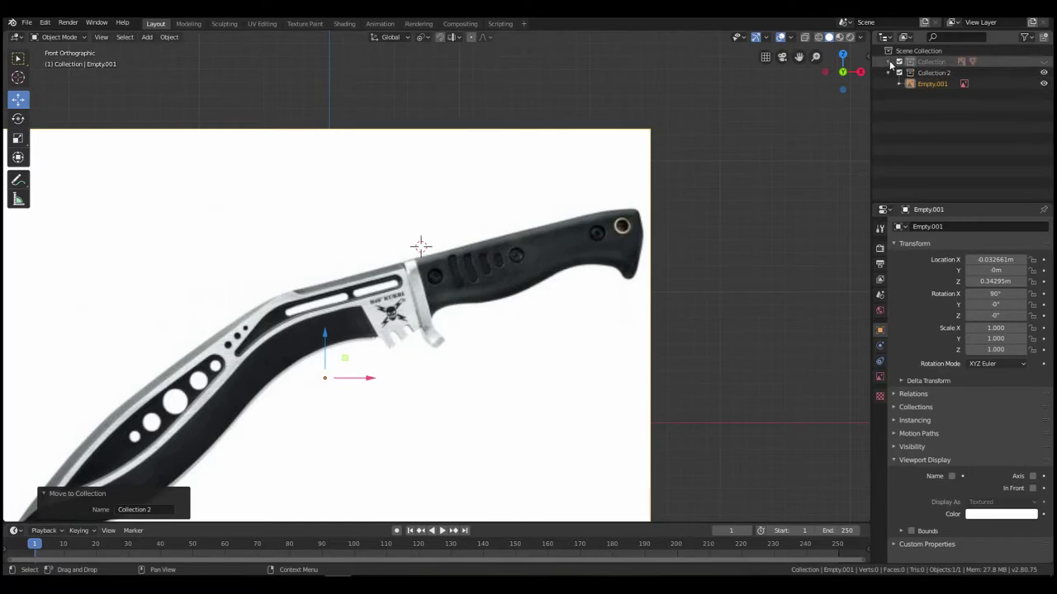
scroll(380, 287, down, 1)
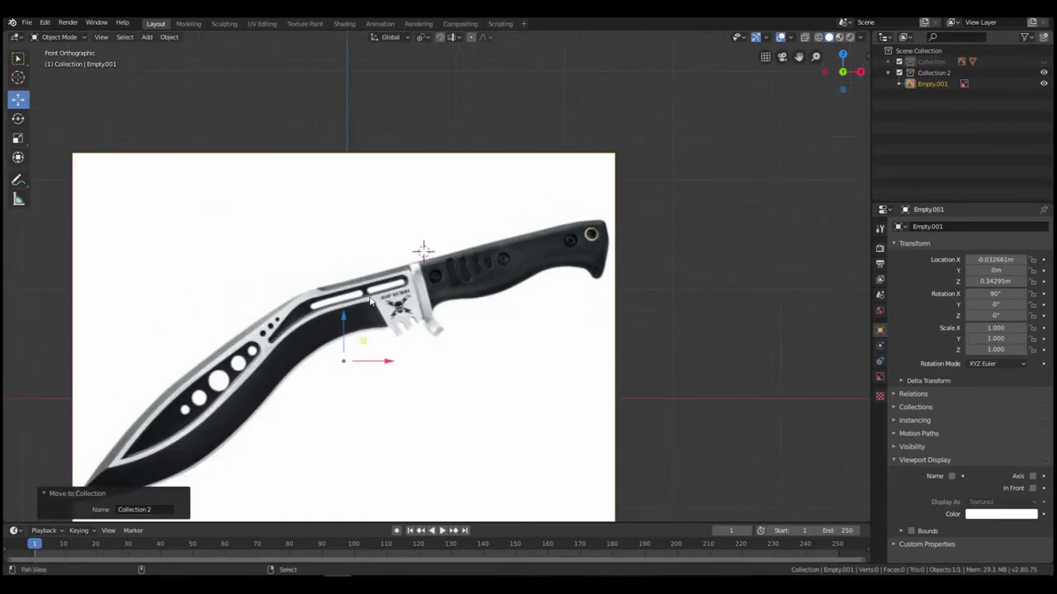
- Rotate the duplicated reference image to about 15.4° on Y so the knife handle lies horizontally
shift+middle_drag(375, 293, 440, 245)
scroll(450, 243, up, 1)
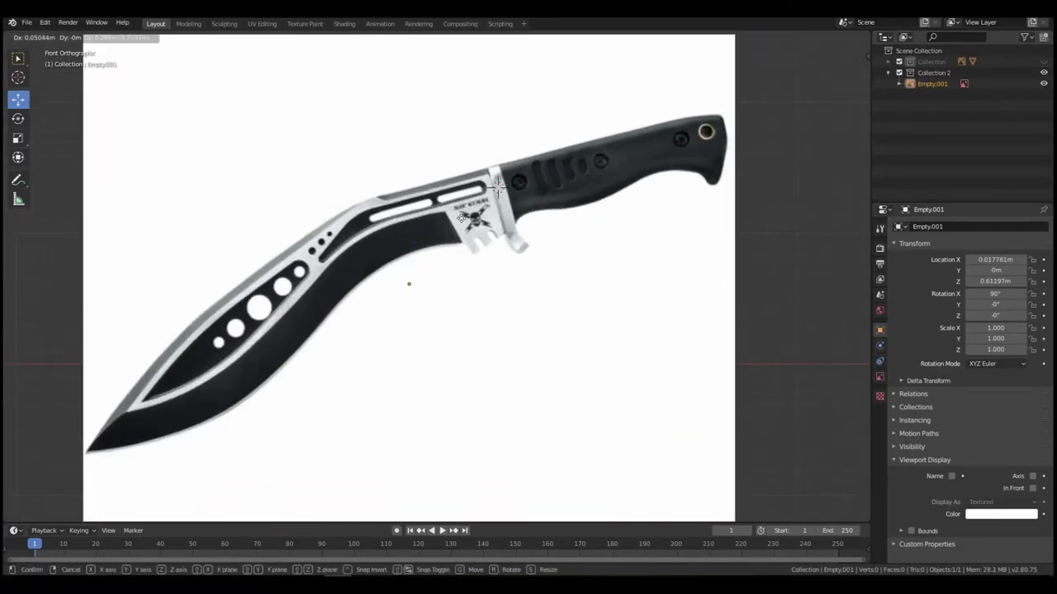
shift+middle_drag(535, 215, 450, 221)
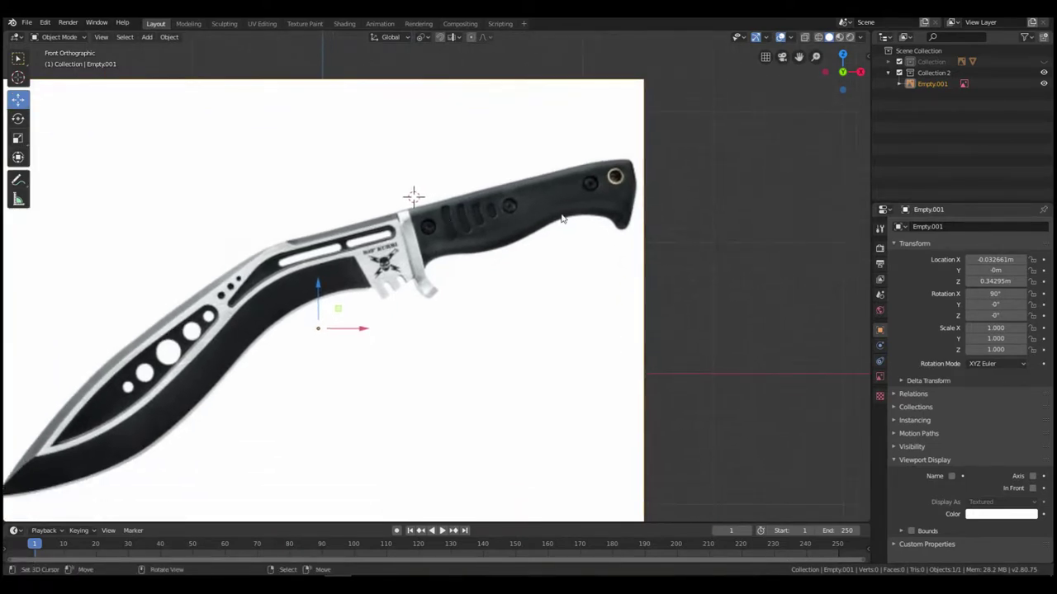
key(r)
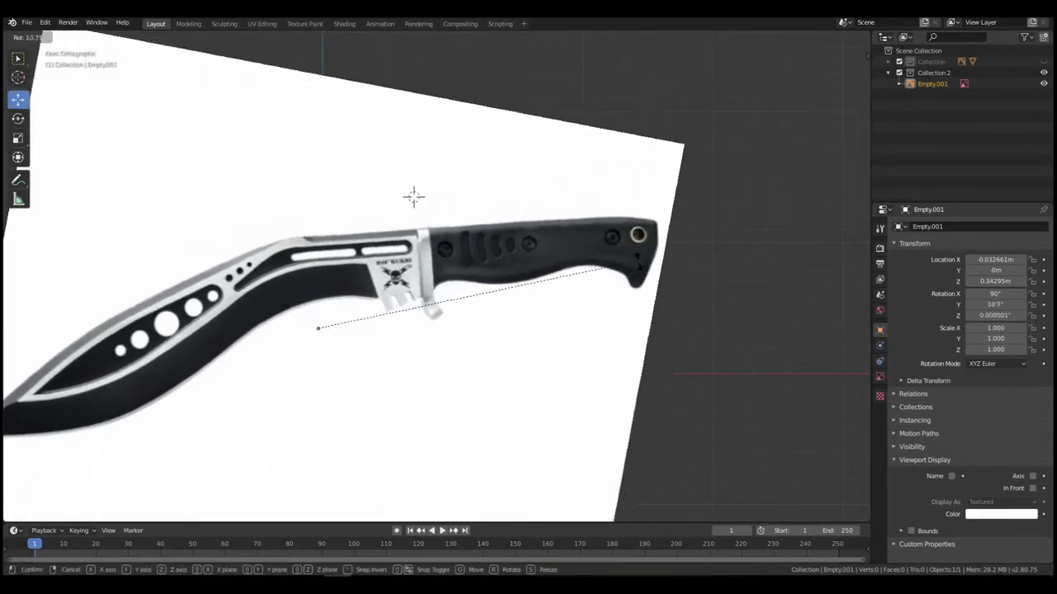
click(609, 305)
scroll(475, 279, up, 4)
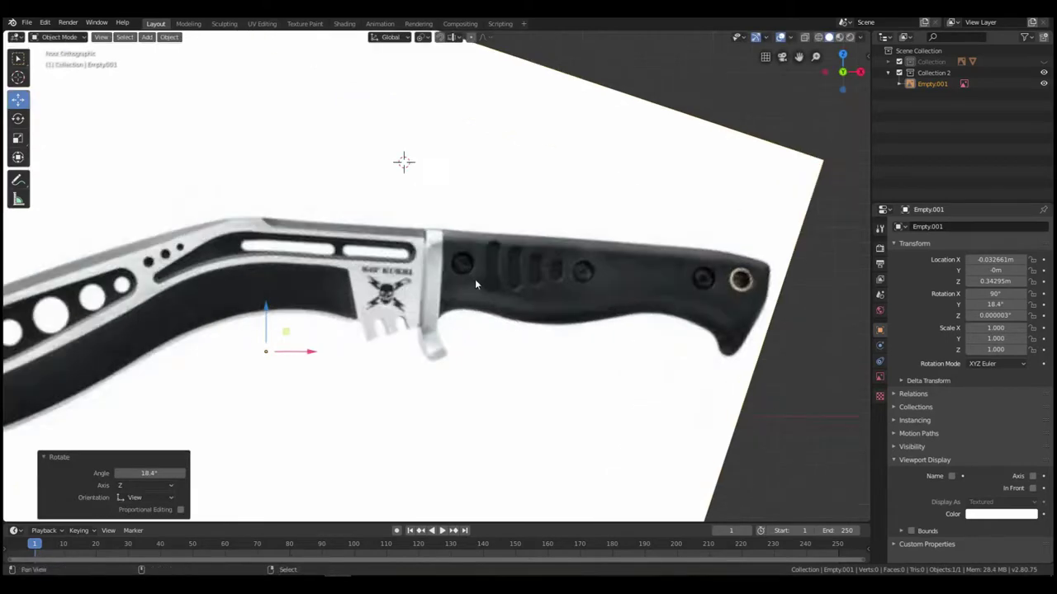
key(r)
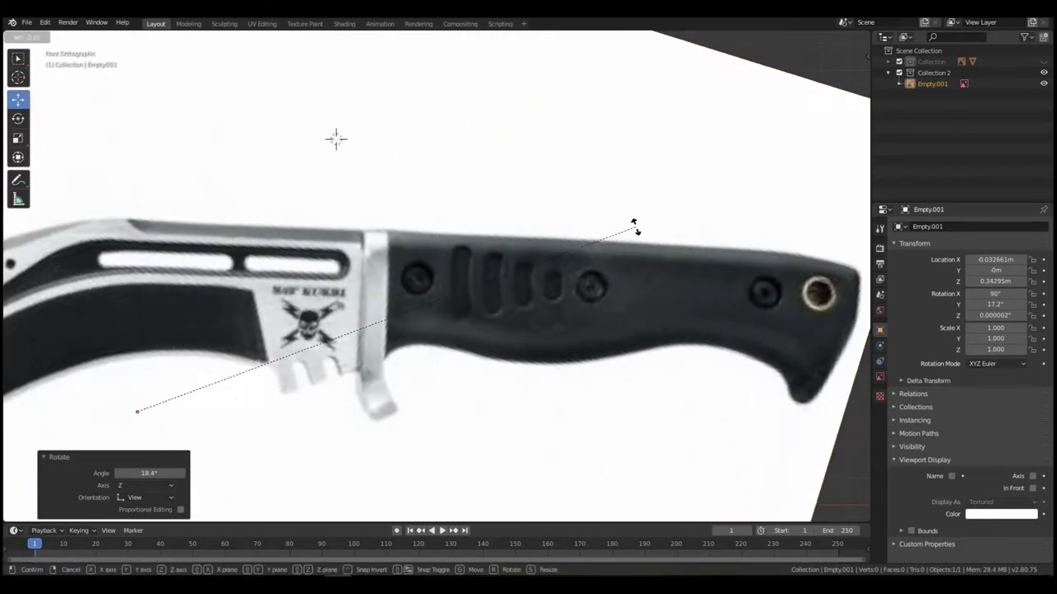
click(634, 195)
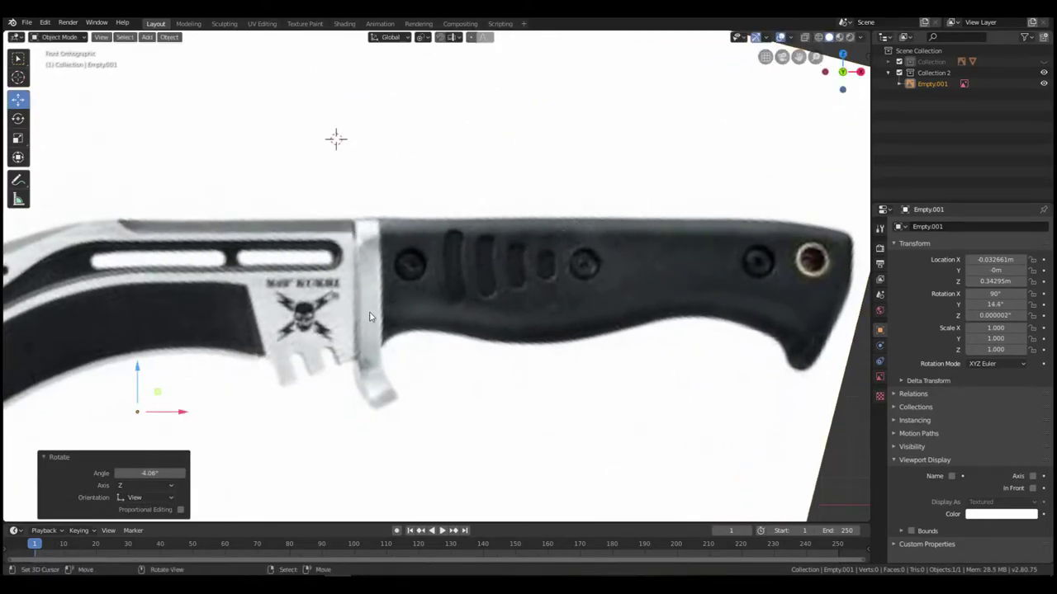
key(r)
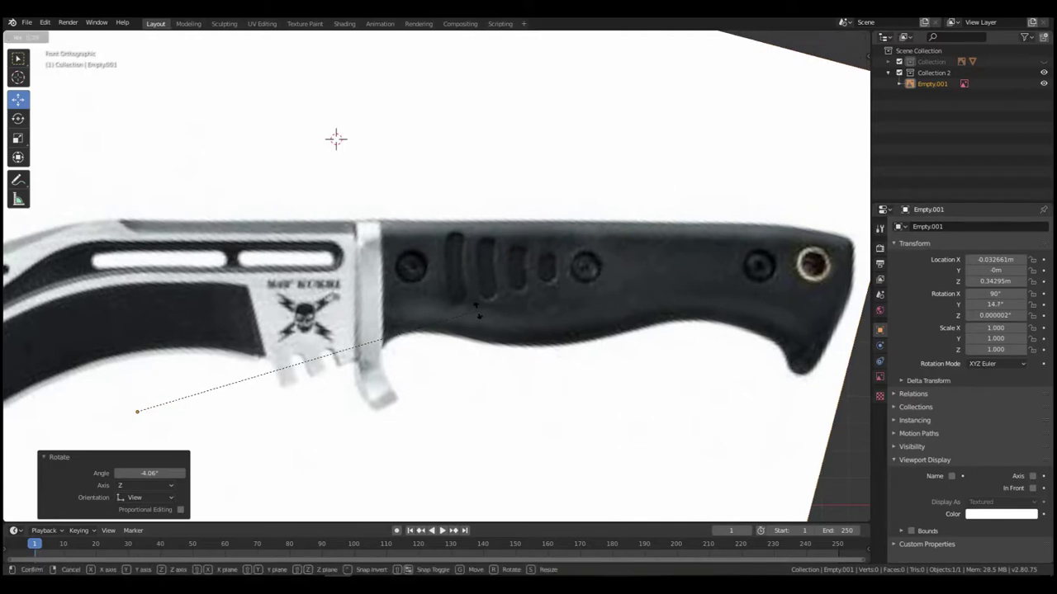
click(478, 305)
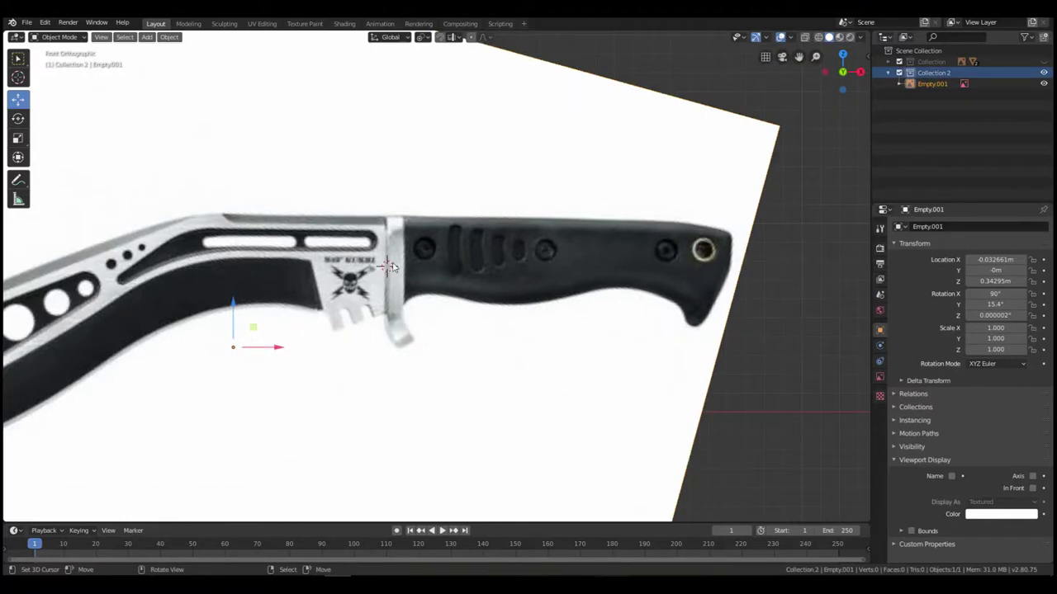
- Add a 2 m plane at the 3D cursor on the guard and rotate it 90° about X
key(shift+a)
mouse_move(391, 258)
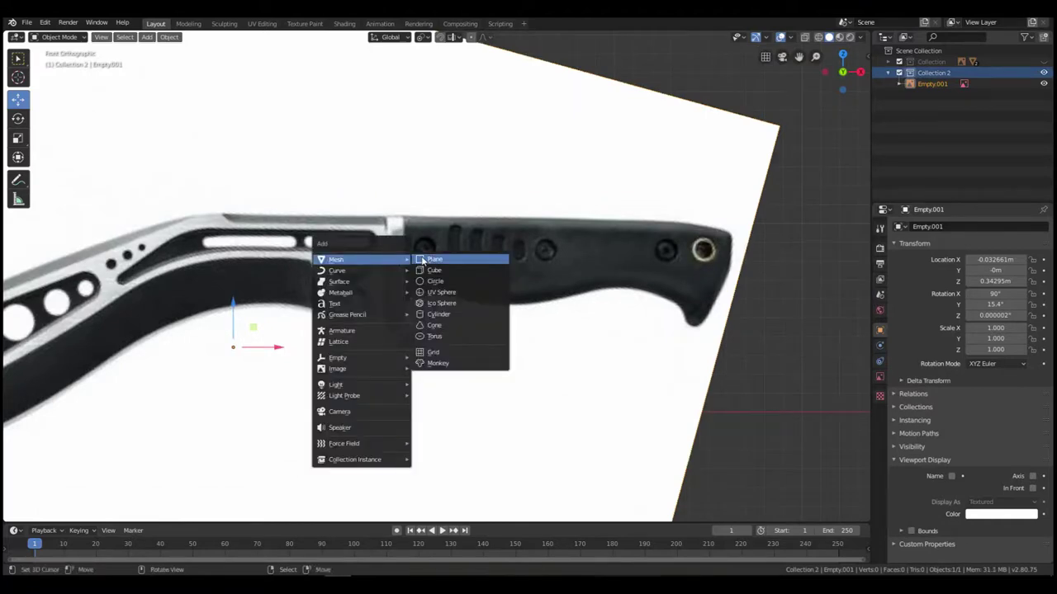
click(441, 260)
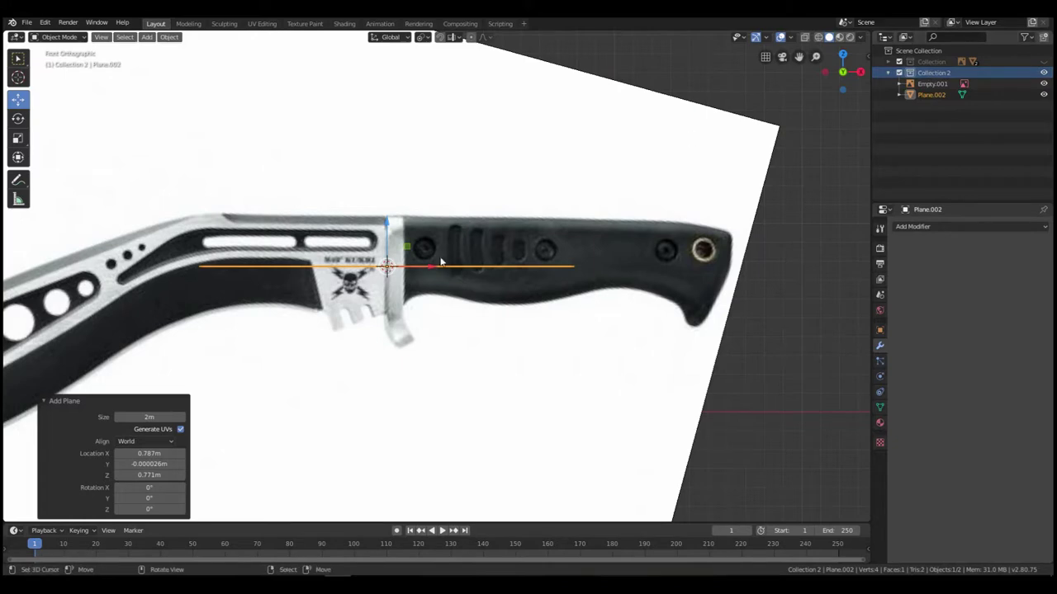
key(g)
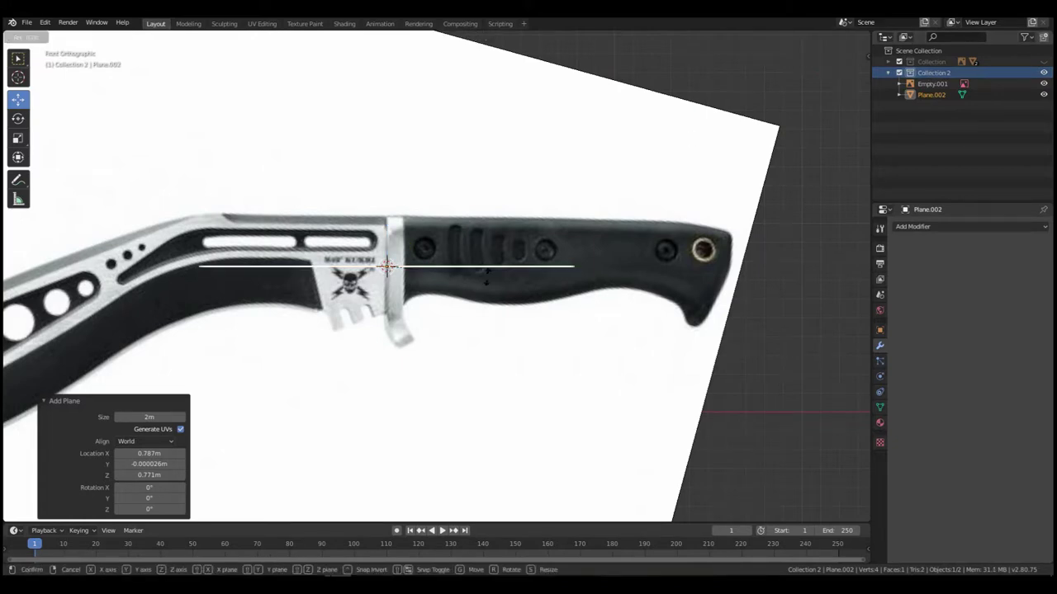
text(rx90)
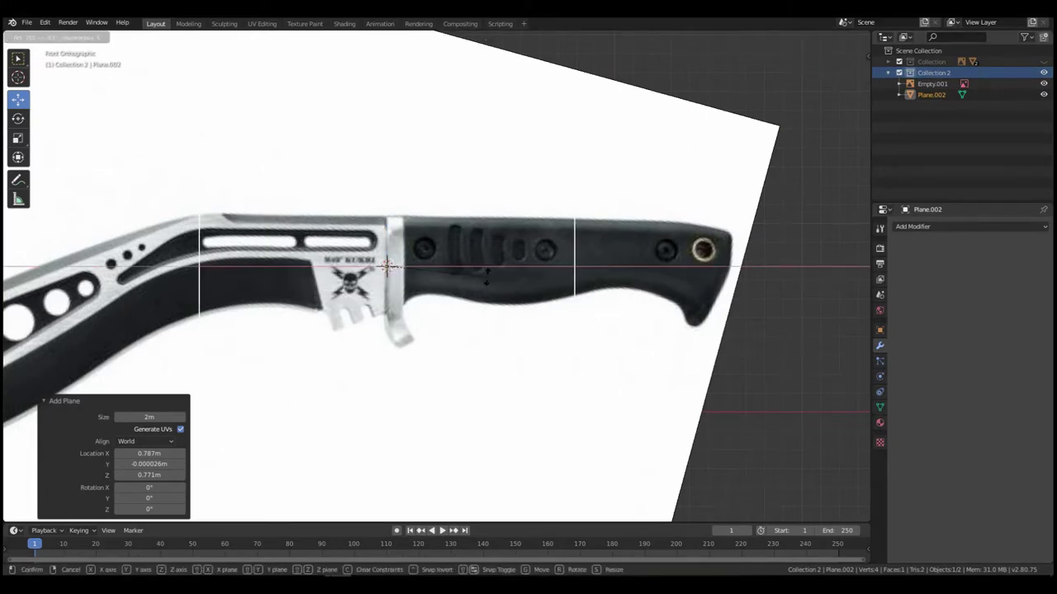
key(Return)
- Move the plane about -0.159 m along Y in front of the reference image and rotate it 90° about Z
middle_drag(488, 278, 420, 309)
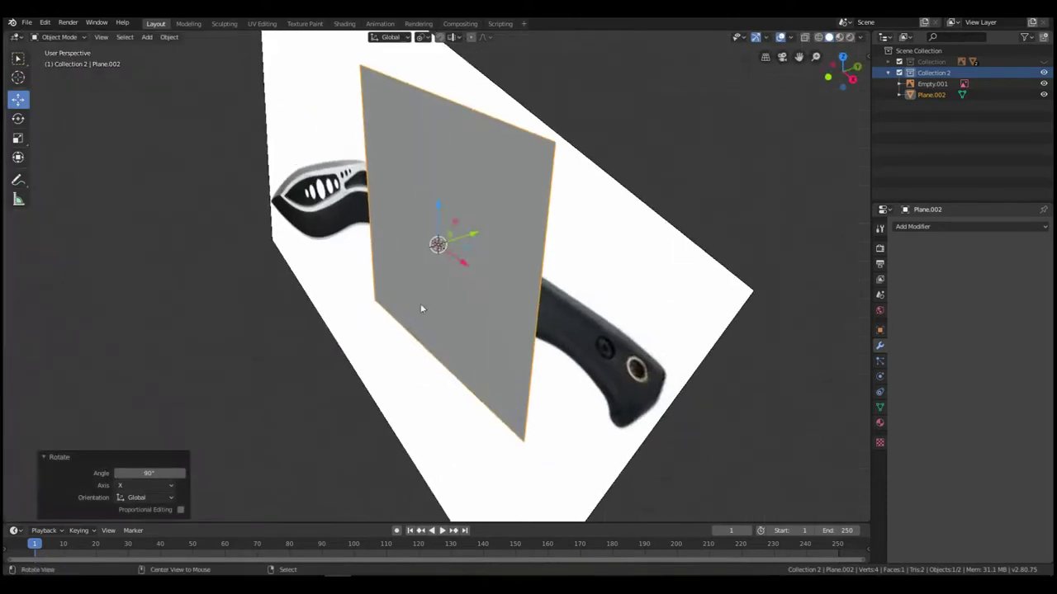
drag(474, 233, 453, 246)
middle_drag(411, 260, 436, 265)
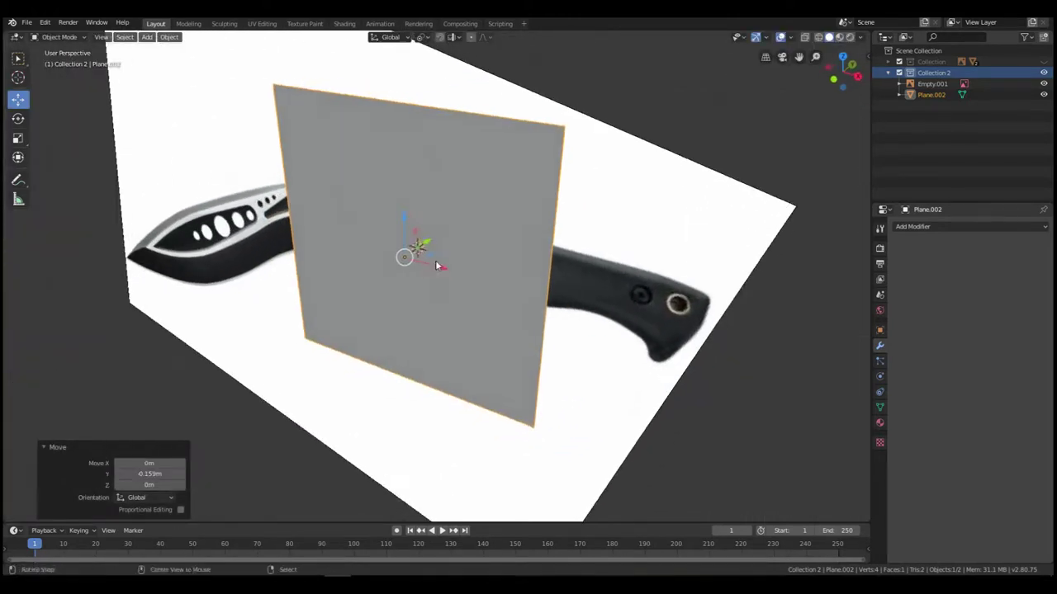
text(rz)
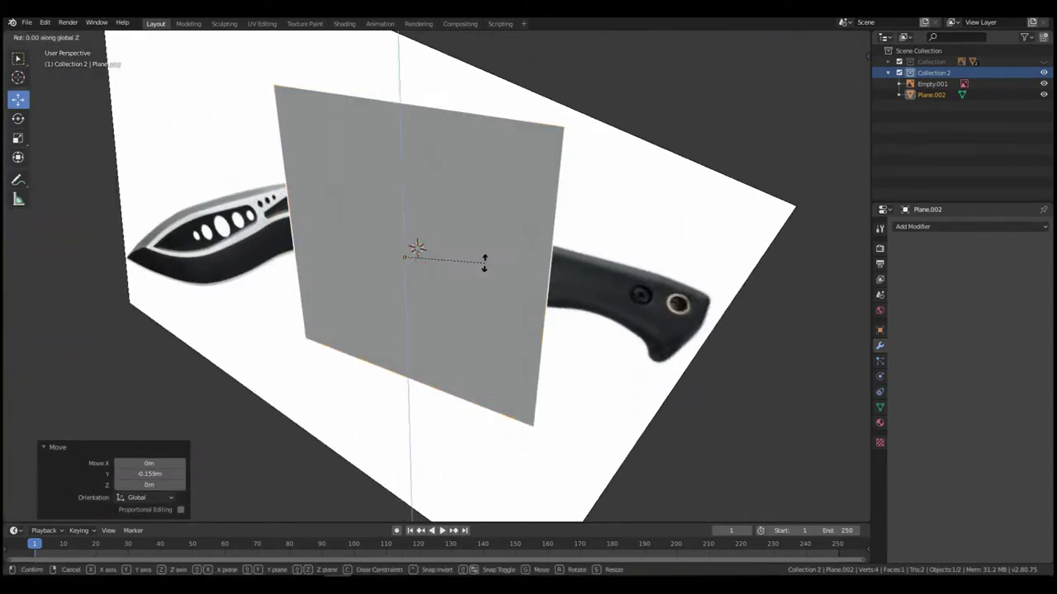
text(90)
key(Return)
key(KP_1)
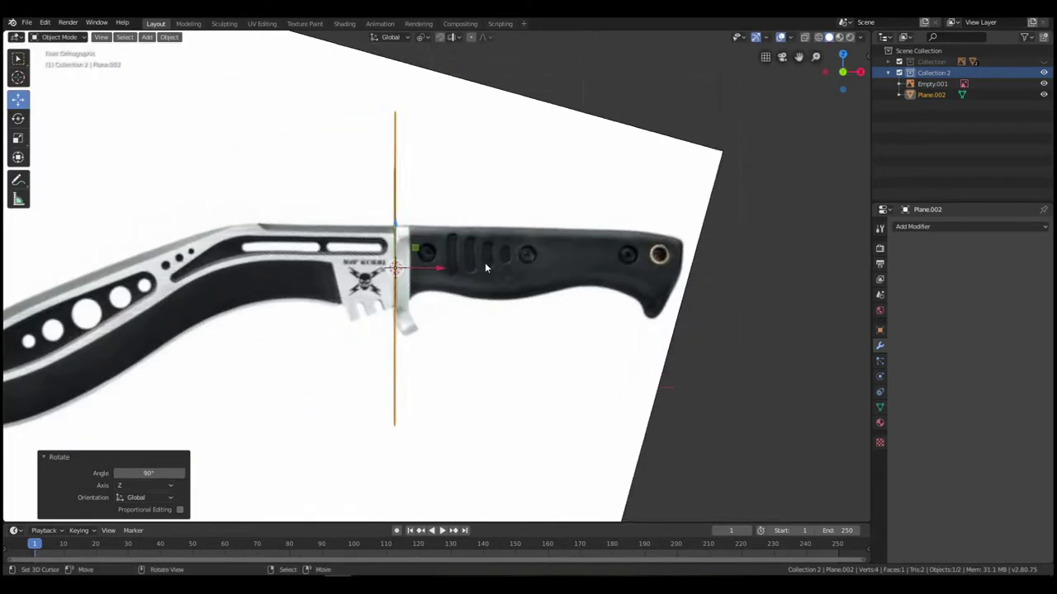
- Scale the plane by about 0.257 and move it onto the line where the guard meets the handle
key(s)
click(436, 307)
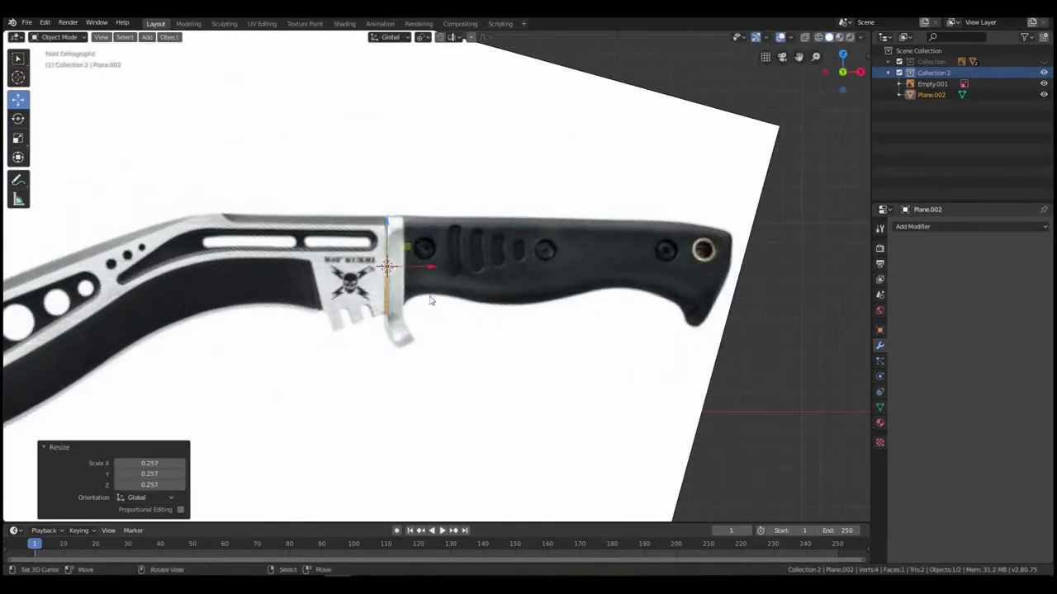
scroll(436, 307, up, 3)
key(g)
click(439, 263)
scroll(429, 314, up, 2)
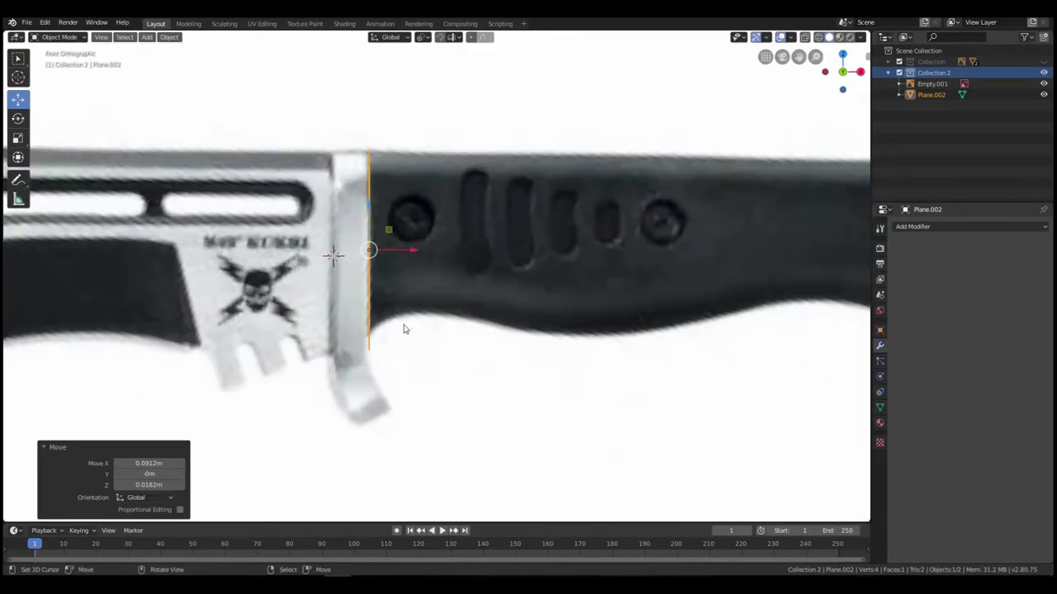
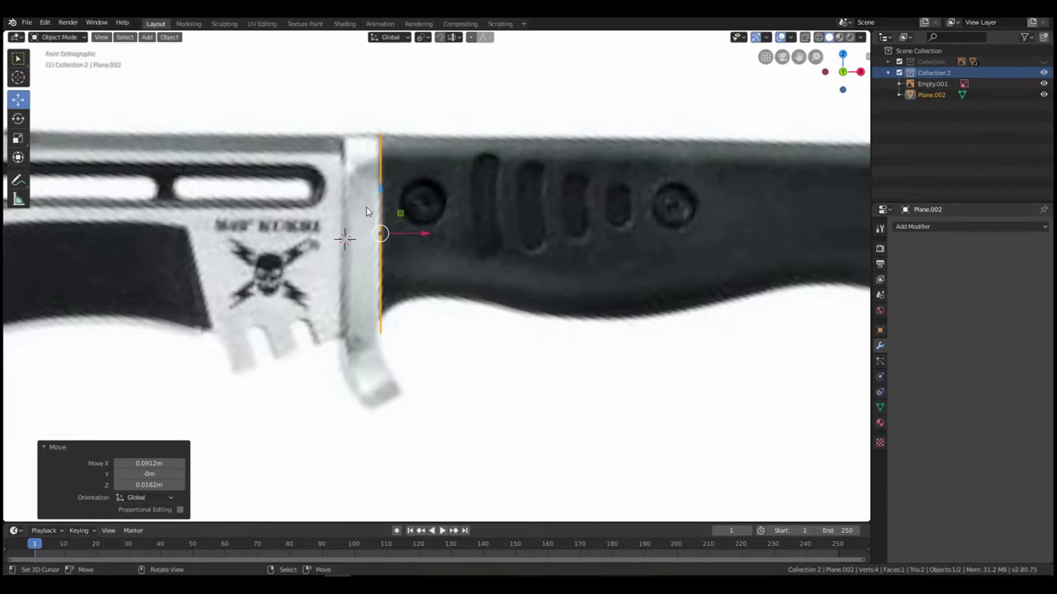
- In Edit Mode, stretch the plane by about 1.226 along Z and move its geometry down over the guard's height
key(Tab)
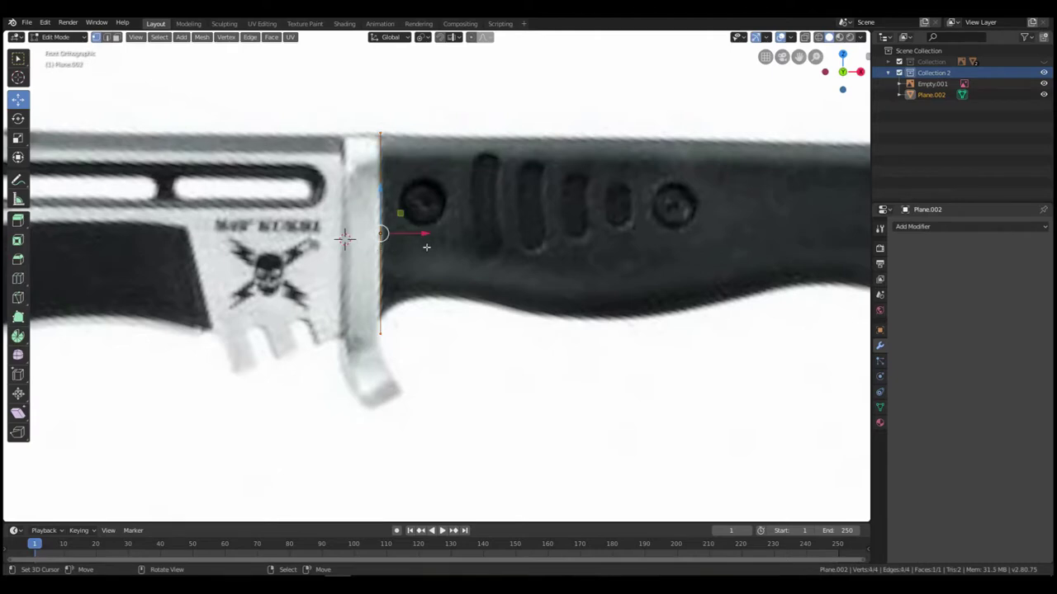
key(g)
key(z)
click(433, 280)
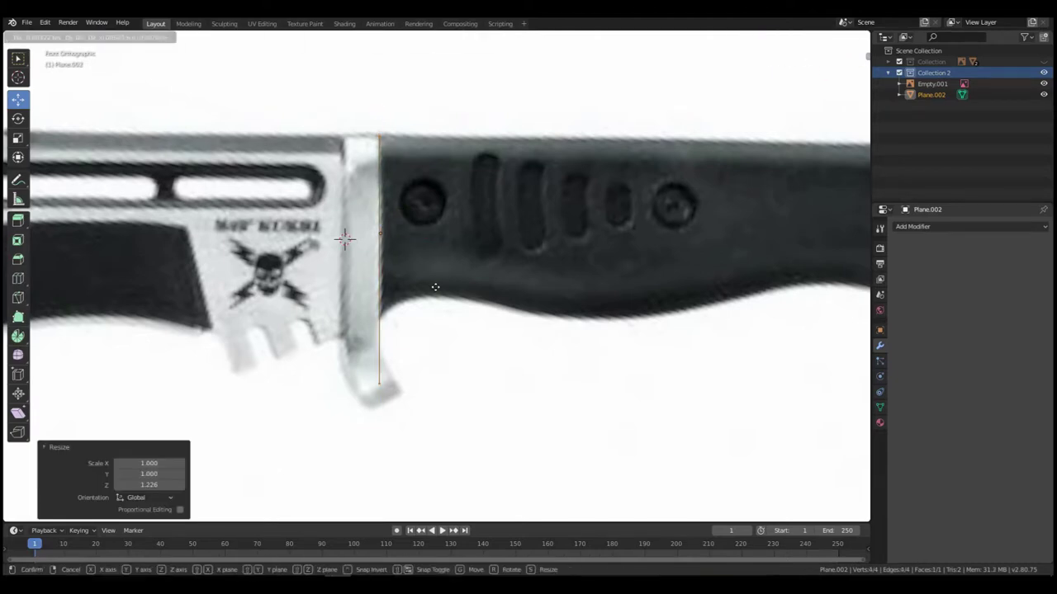
key(ctrl+z)
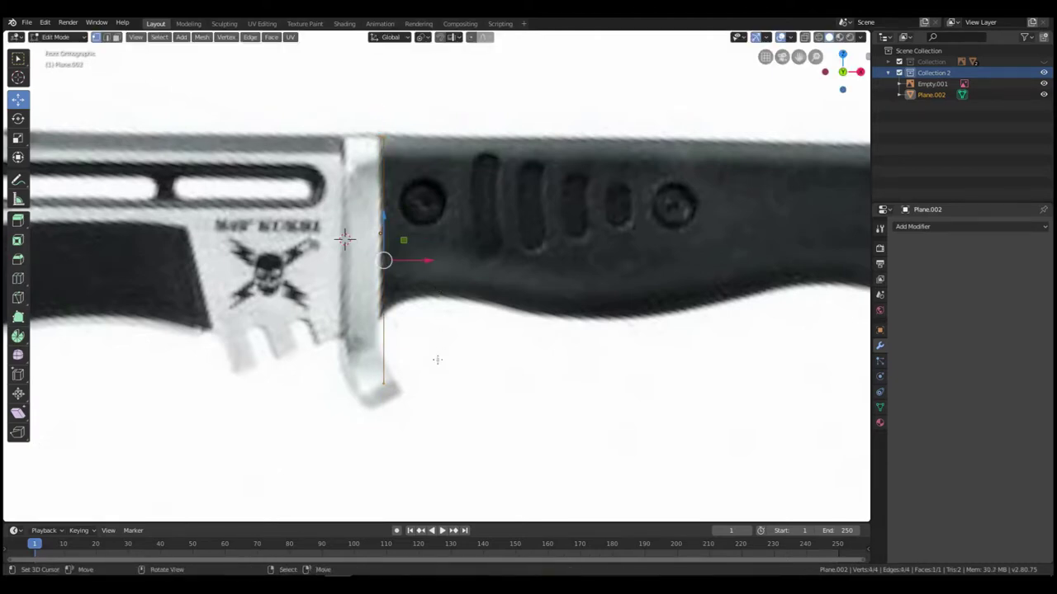
- In wireframe, select the plane's lower edge and move it about -0.052 m along Z to the guard's bottom
key(z)
click(344, 365)
key(alt+a)
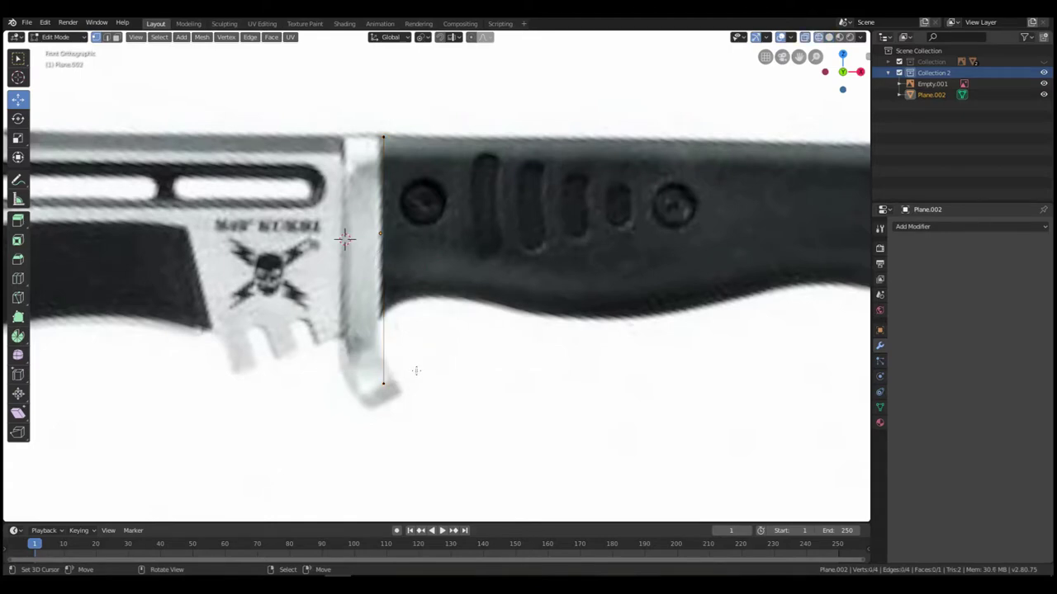
drag(416, 371, 368, 393)
key(g)
key(z)
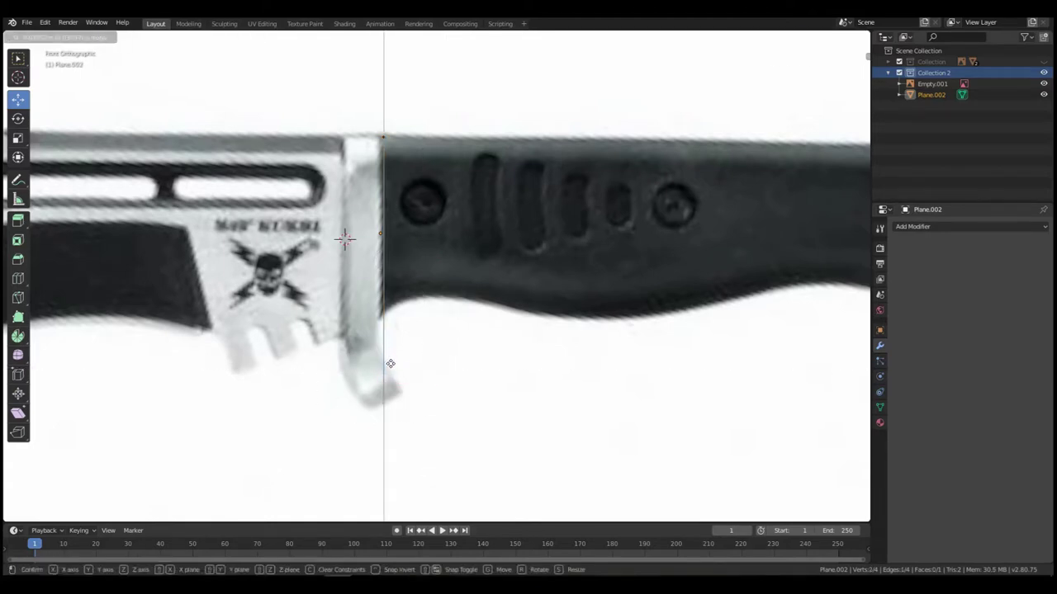
click(390, 364)
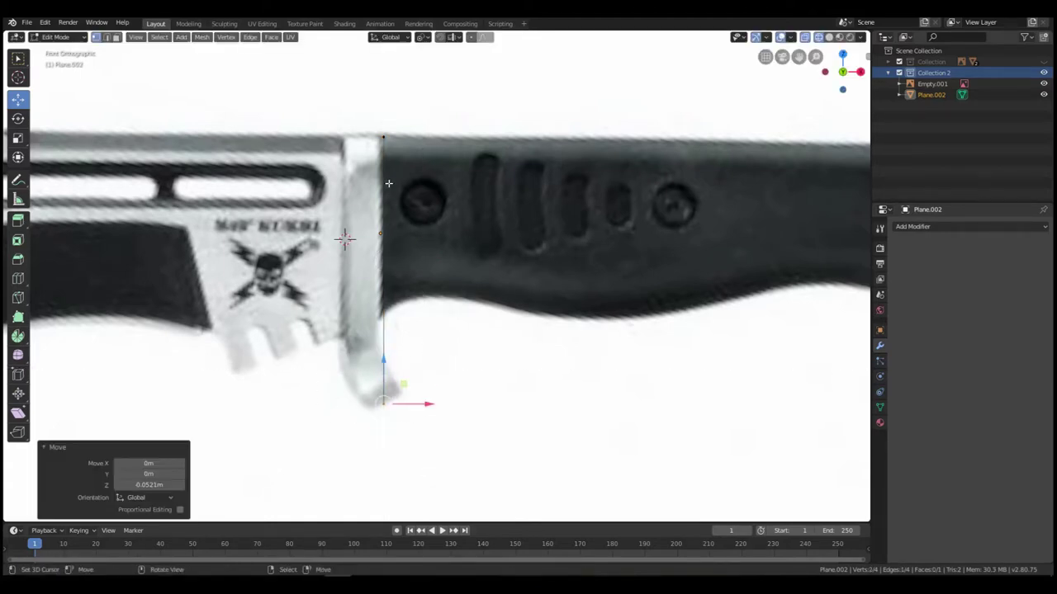
- Extrude the whole plane about -0.106 m along X to match the guard's thickness
key(a)
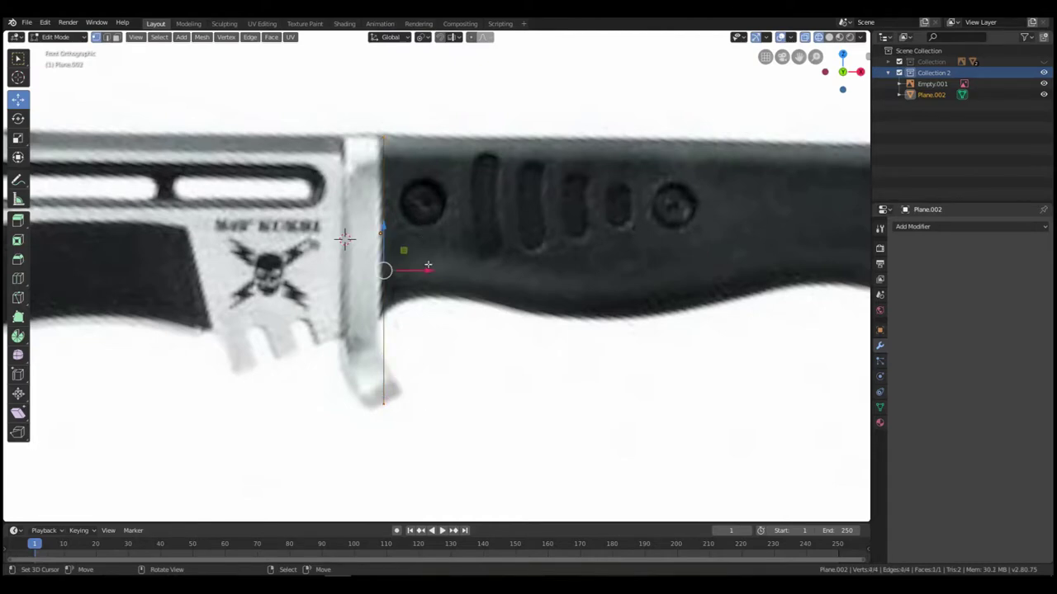
key(e)
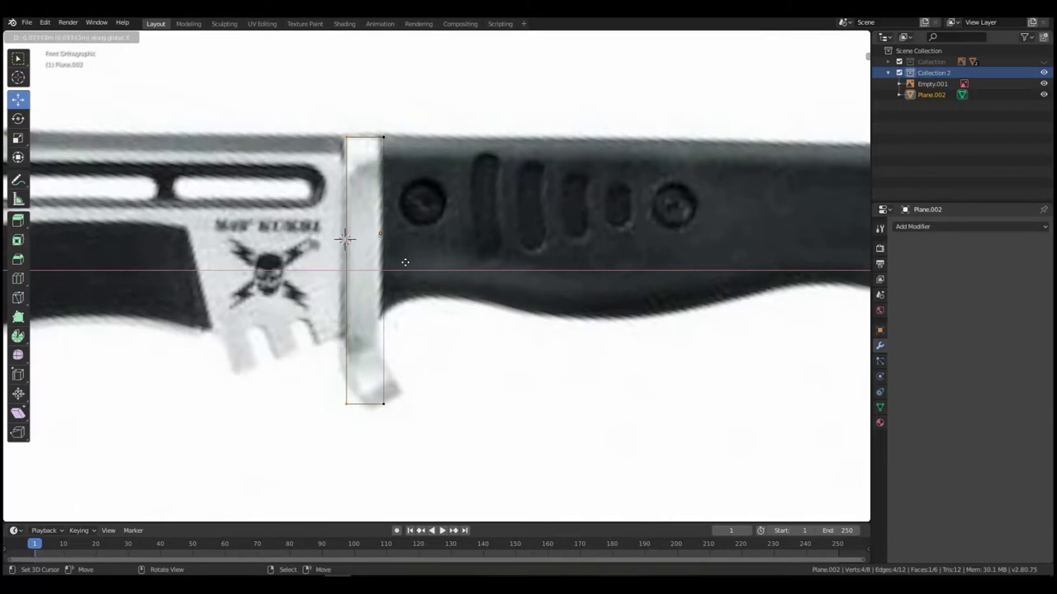
click(402, 262)
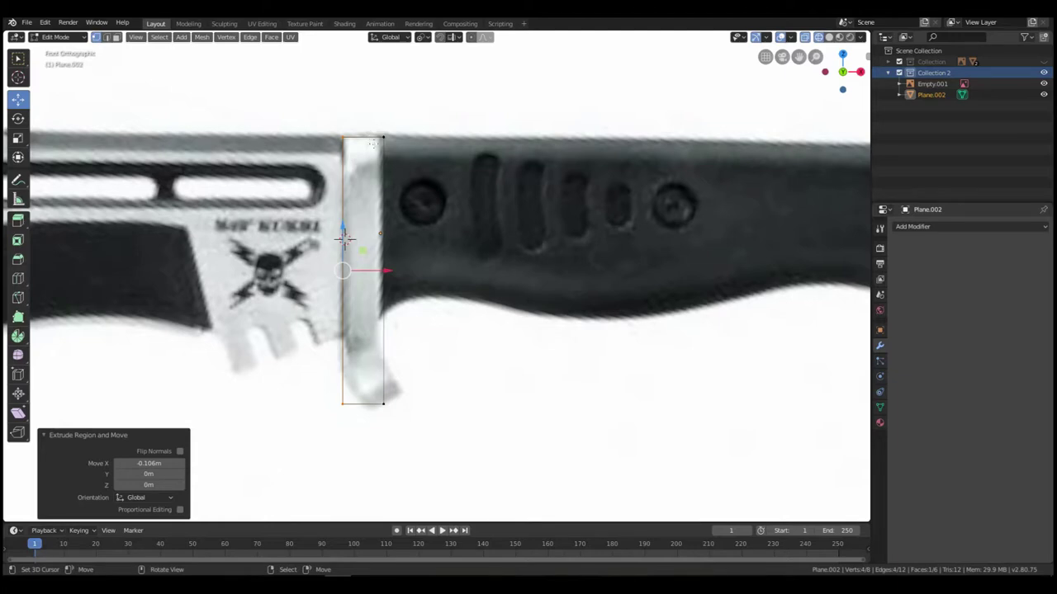
- Scale the guard block by about 0.703 along Y in Object Mode and apply its scale
key(2)
alt+drag(372, 143, 363, 171)
right_click(341, 147)
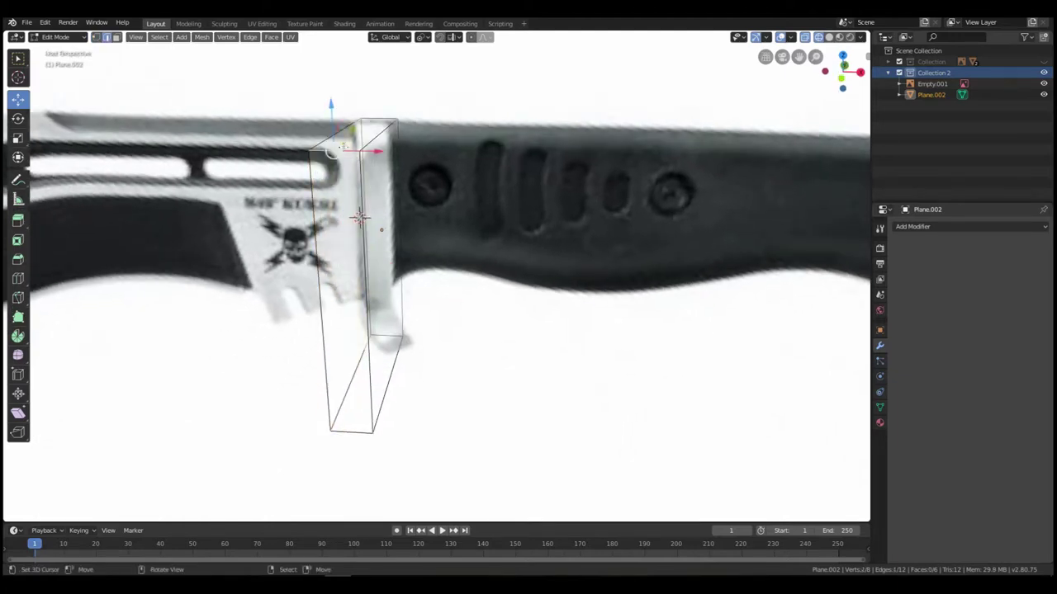
middle_drag(341, 147, 338, 182)
key(Tab)
key(s)
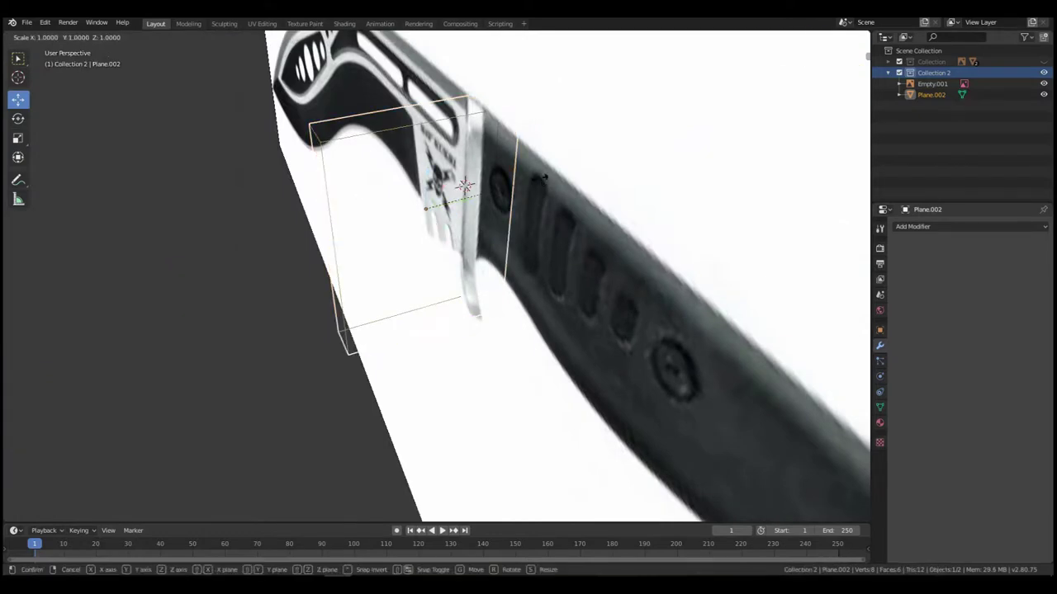
key(y)
click(466, 186)
middle_drag(465, 185, 421, 178)
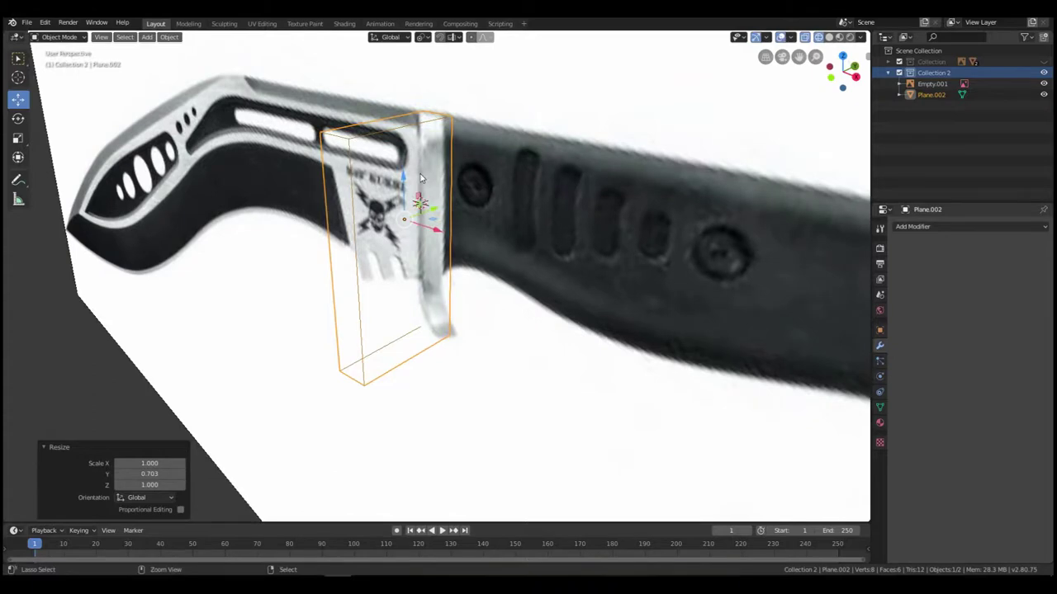
key(ctrl+a)
click(415, 189)
- Bevel the four short corner edges of the guard block with five segments
key(Tab)
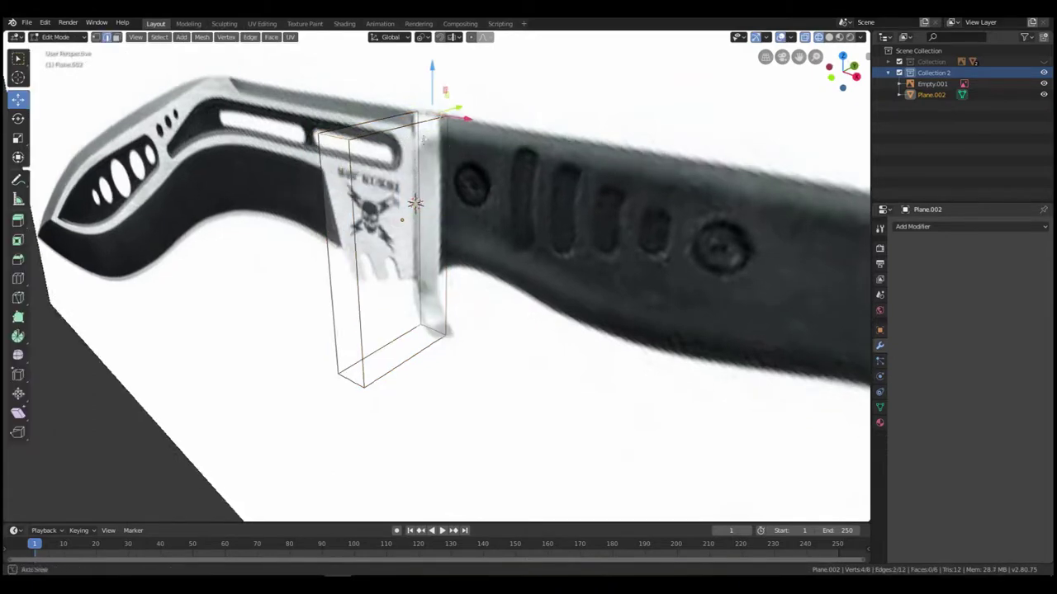
middle_drag(425, 140, 438, 147)
shift+right_click(359, 388)
shift+right_click(424, 321)
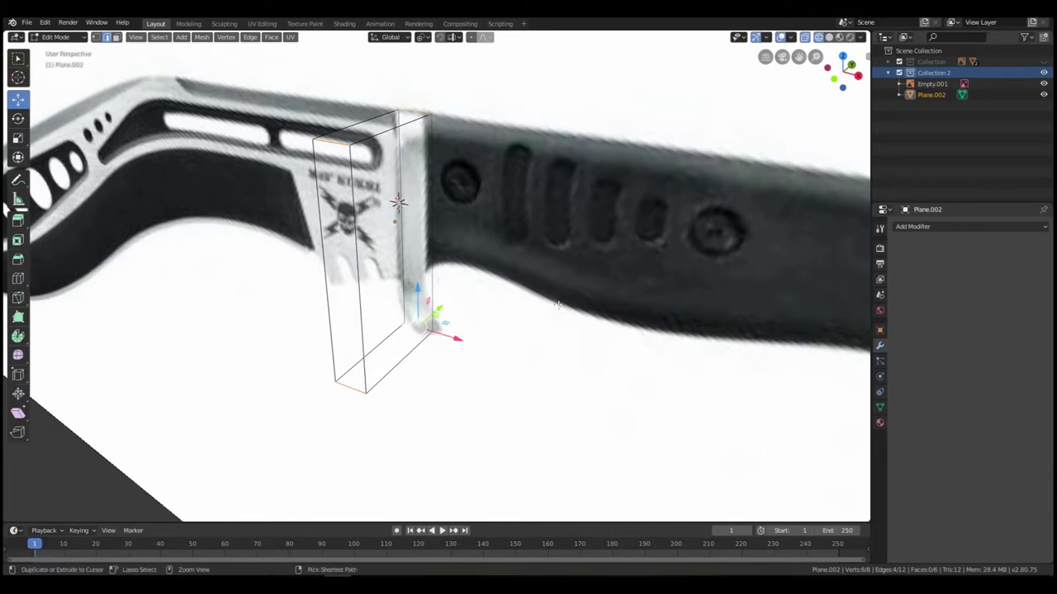
key(ctrl+b)
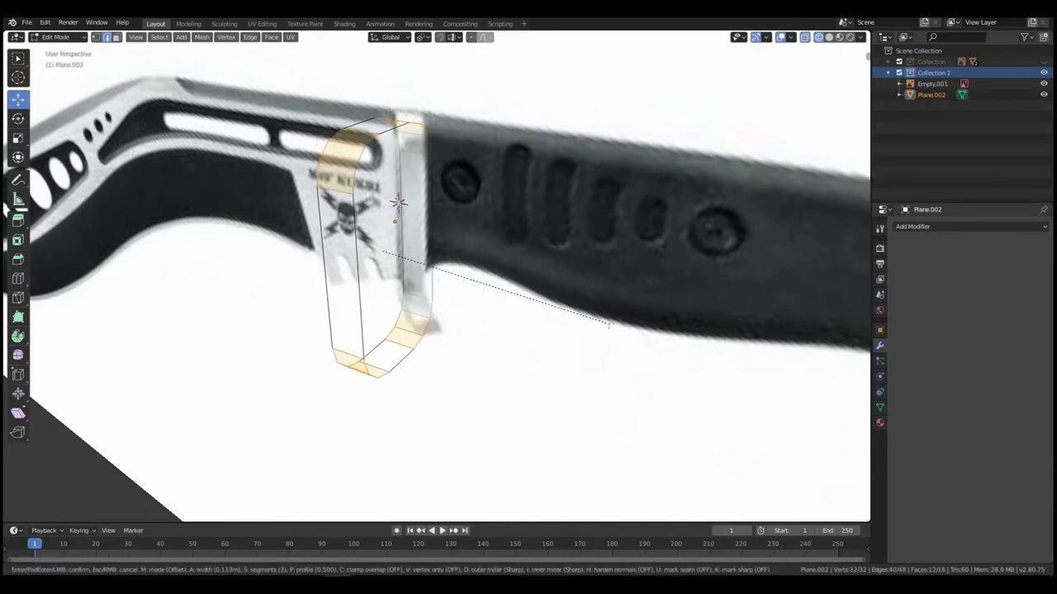
scroll(609, 324, up, 2)
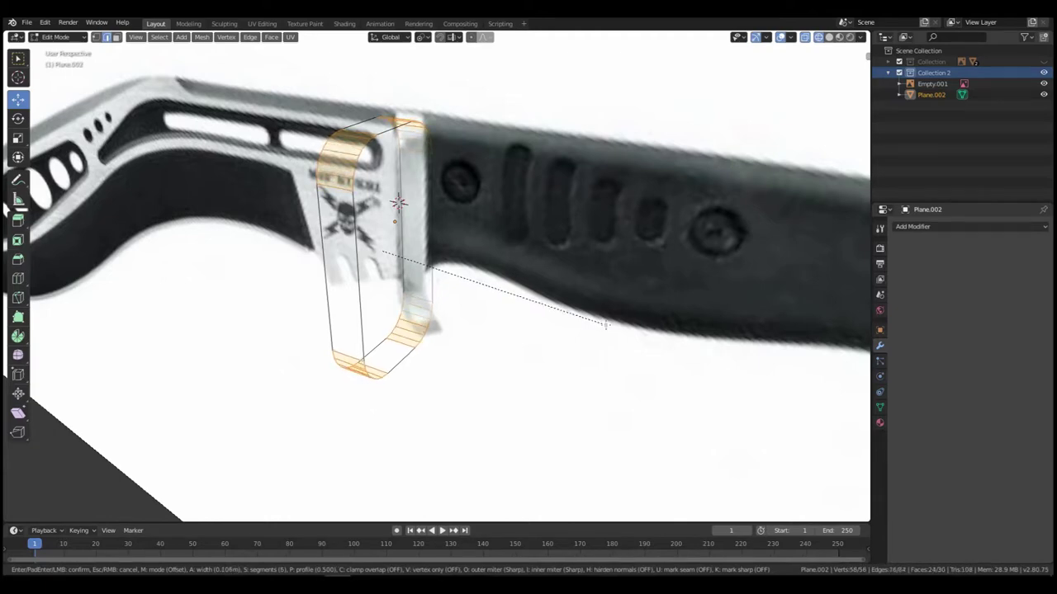
click(464, 250)
key(Tab)
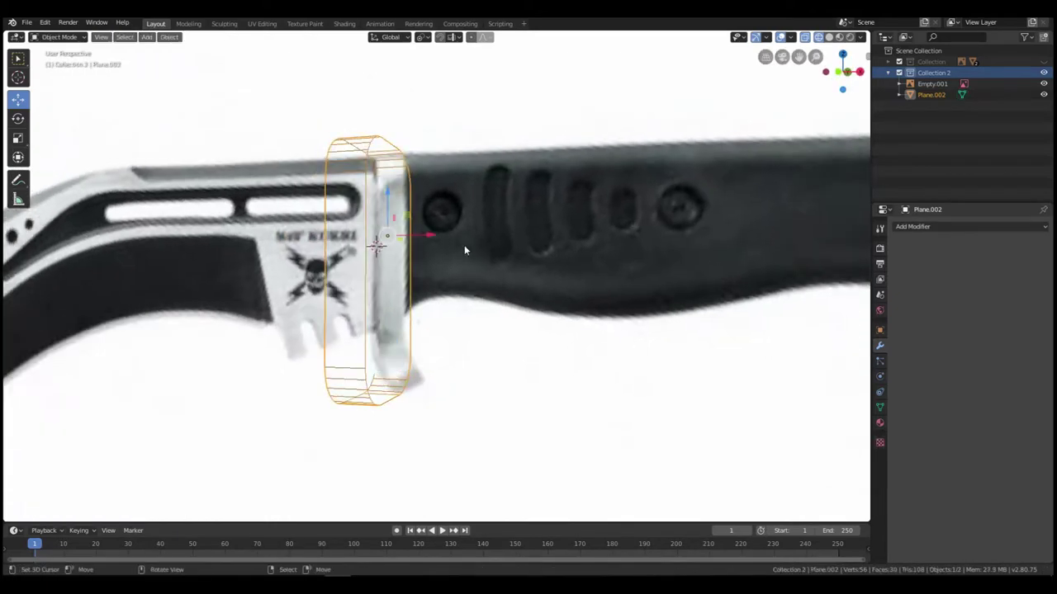
- Examine the rounded guard block against the reference in solid and wireframe shading, especially the hooked lower end
mouse_move(465, 247)
middle_down()
mouse_move(474, 237)
mouse_move(412, 211)
mouse_move(338, 236)
mouse_move(335, 301)
mouse_move(352, 237)
mouse_move(382, 207)
mouse_move(472, 226)
mouse_move(358, 244)
mouse_move(394, 253)
middle_up()
key(z)
click(471, 239)
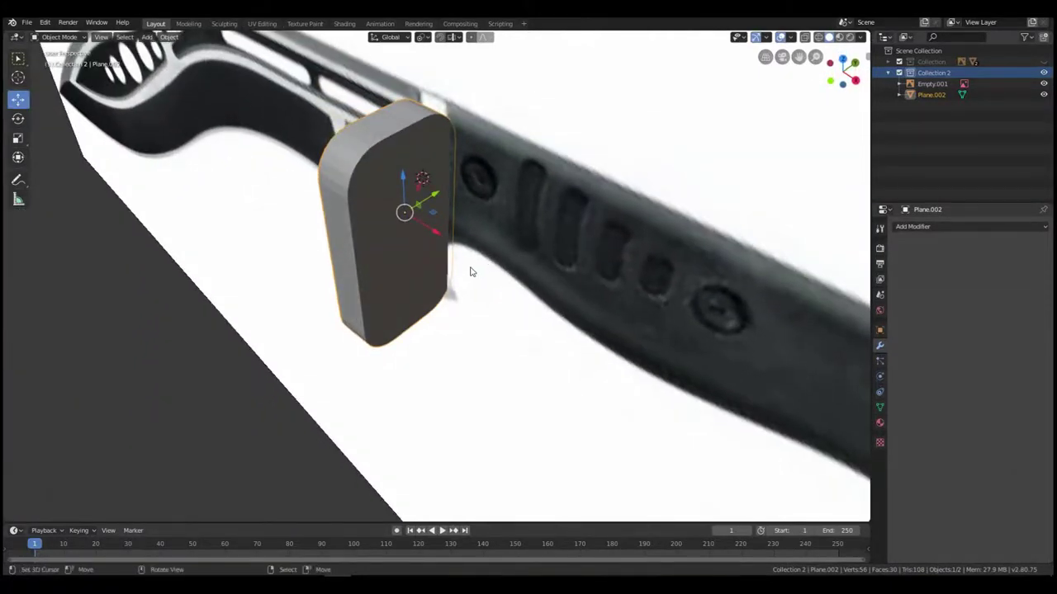
key(KP_1)
shift+middle_drag(419, 330, 415, 240)
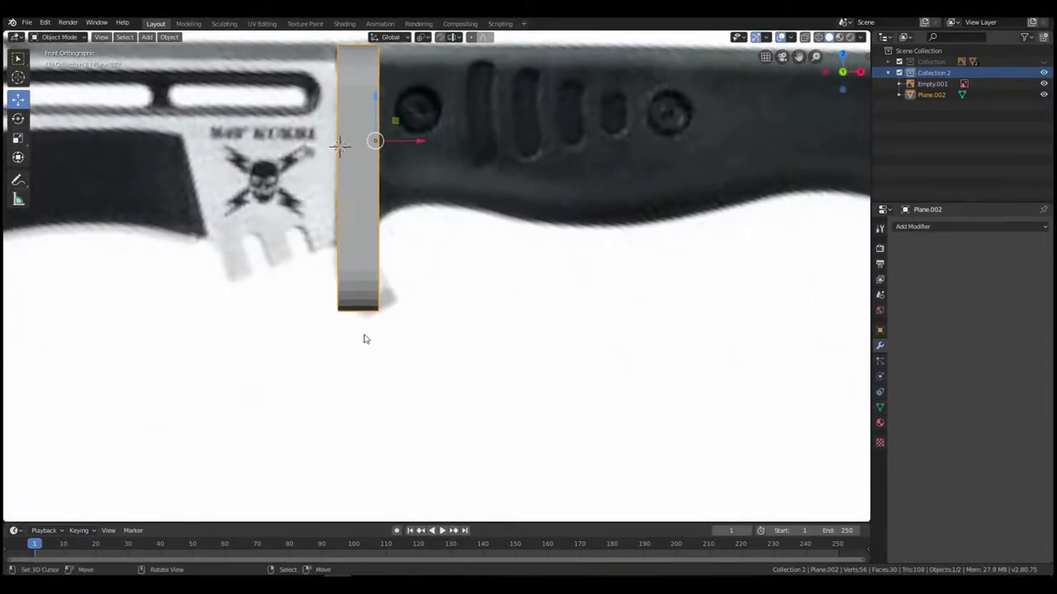
key(z)
click(326, 287)
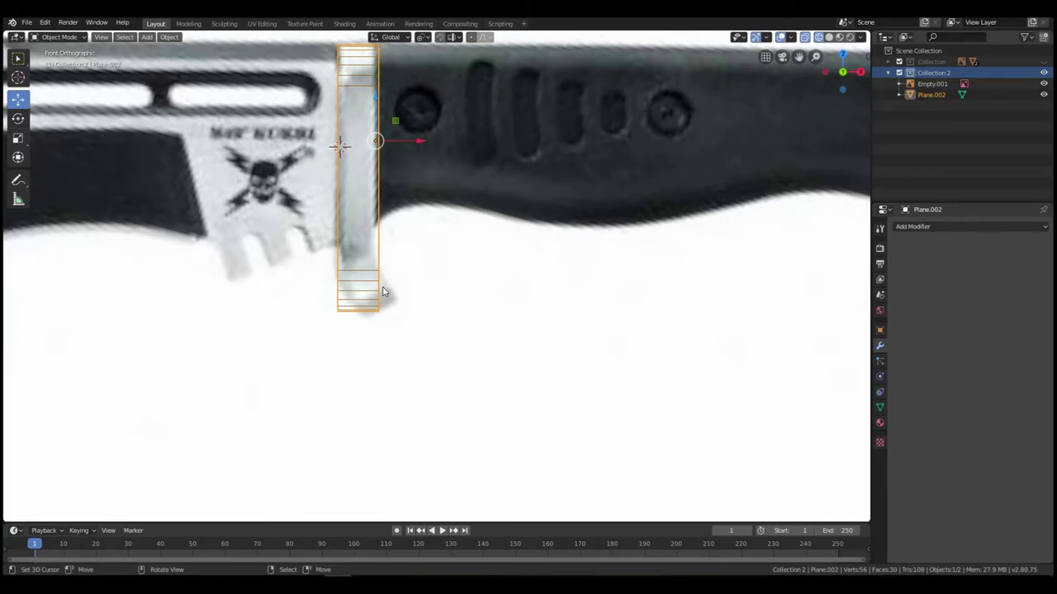
key(shift+z)
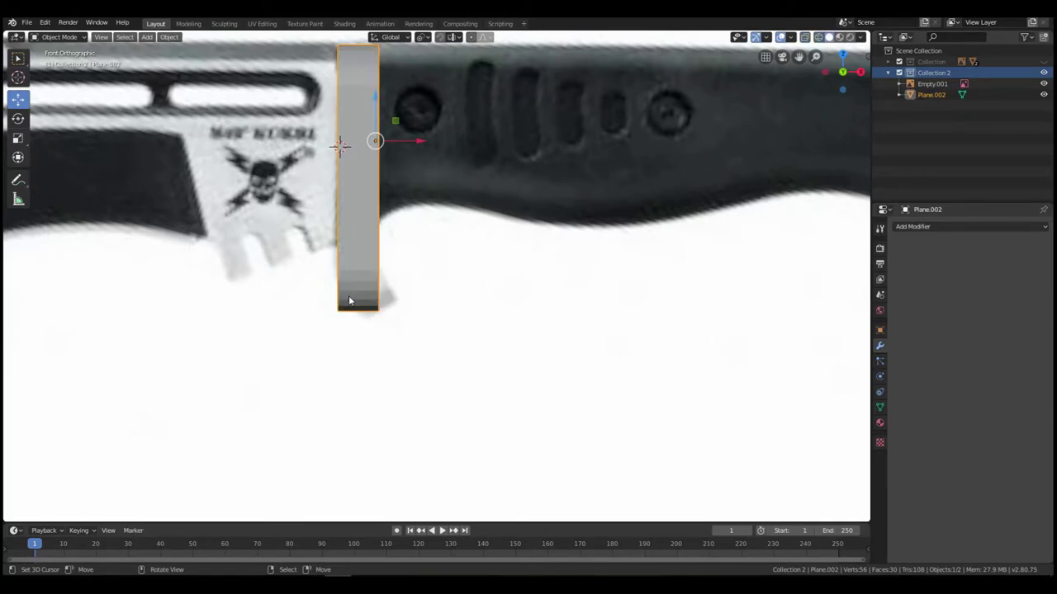
middle_drag(415, 283, 442, 236)
key(Tab)
middle_drag(280, 248, 354, 249)
key(KP_1)
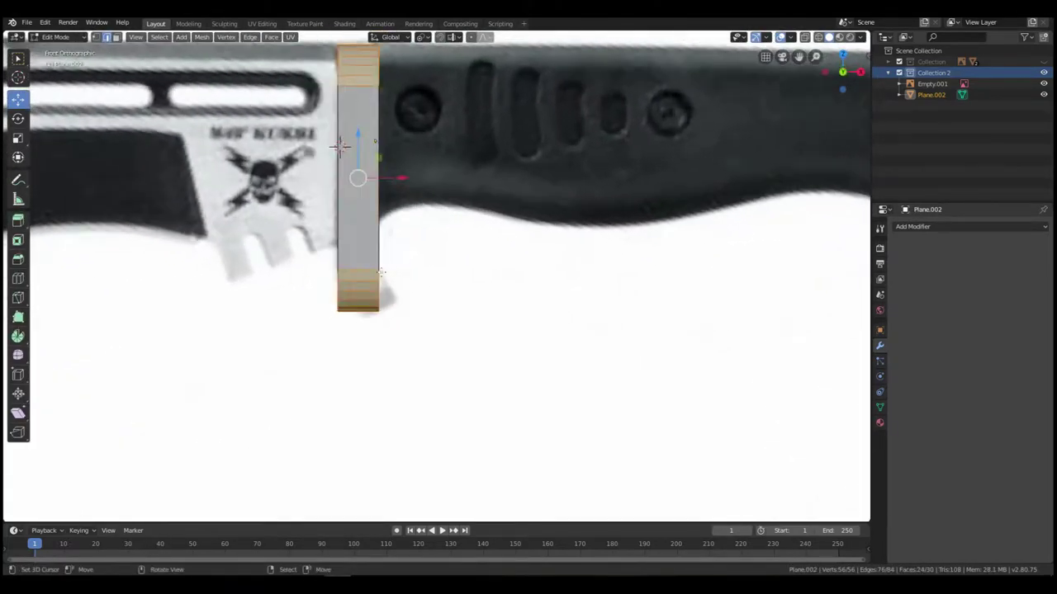
- Undo the corner bevel on the guard block
key(Tab)
middle_drag(395, 216, 389, 199)
key(Tab)
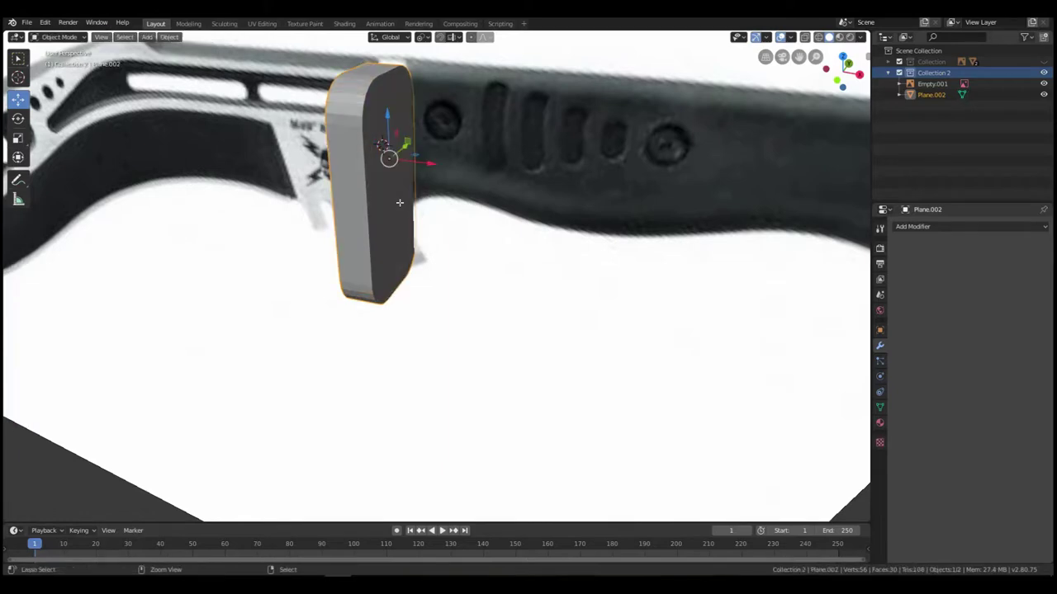
key(ctrl+z)
middle_drag(408, 251, 406, 216)
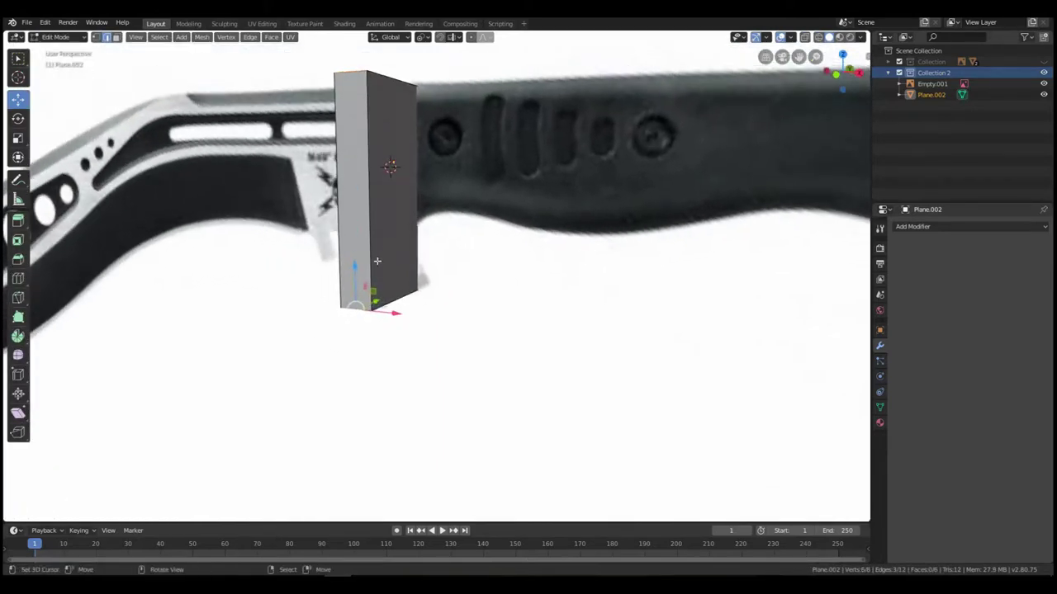
- Add one centred horizontal loop cut around the guard block and eight evenly spaced cuts across its lower half
scroll(360, 265, up, 2)
key(ctrl+r)
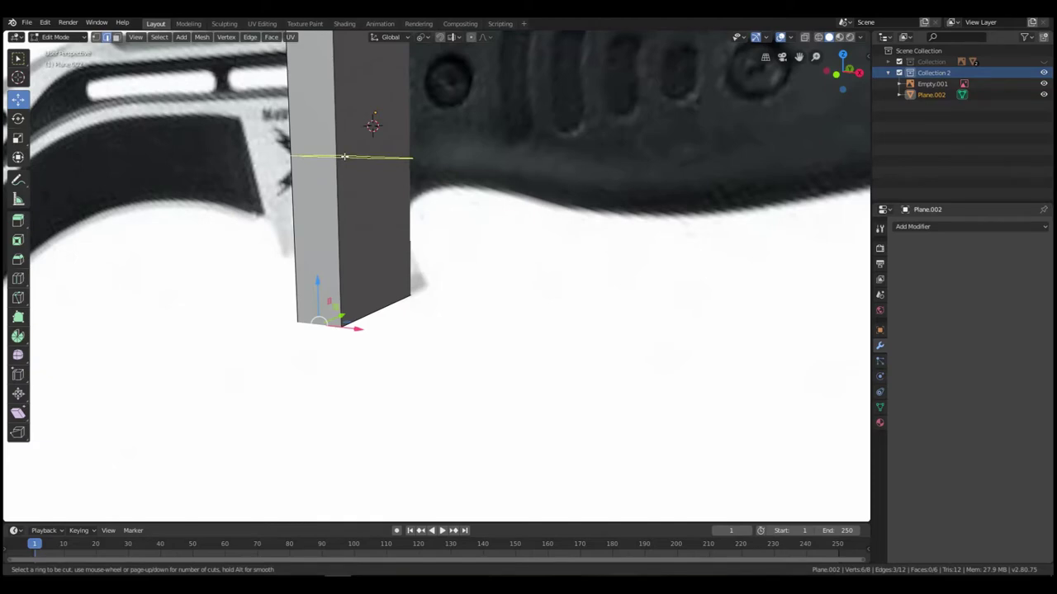
click(344, 156)
right_click(345, 156)
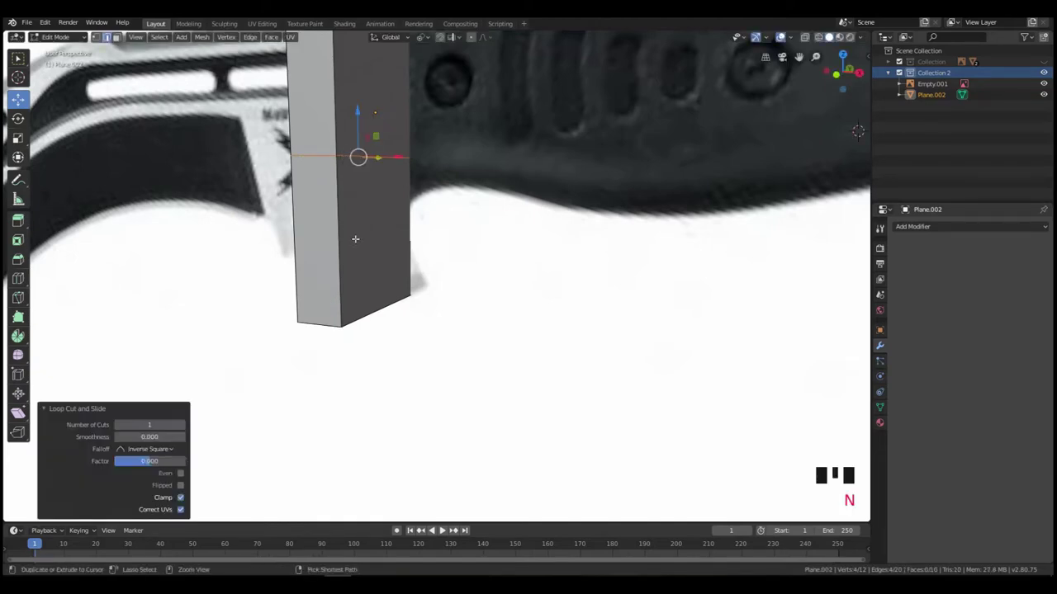
key(ctrl+r)
scroll(355, 245, up, 2)
scroll(355, 244, up, 3)
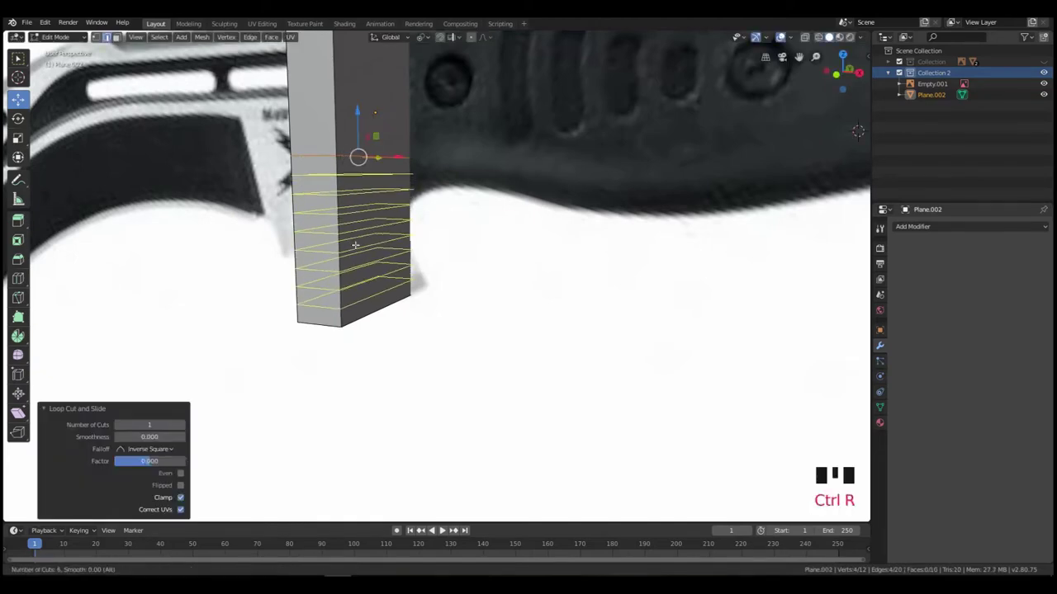
right_click(355, 245)
middle_drag(361, 234, 347, 238)
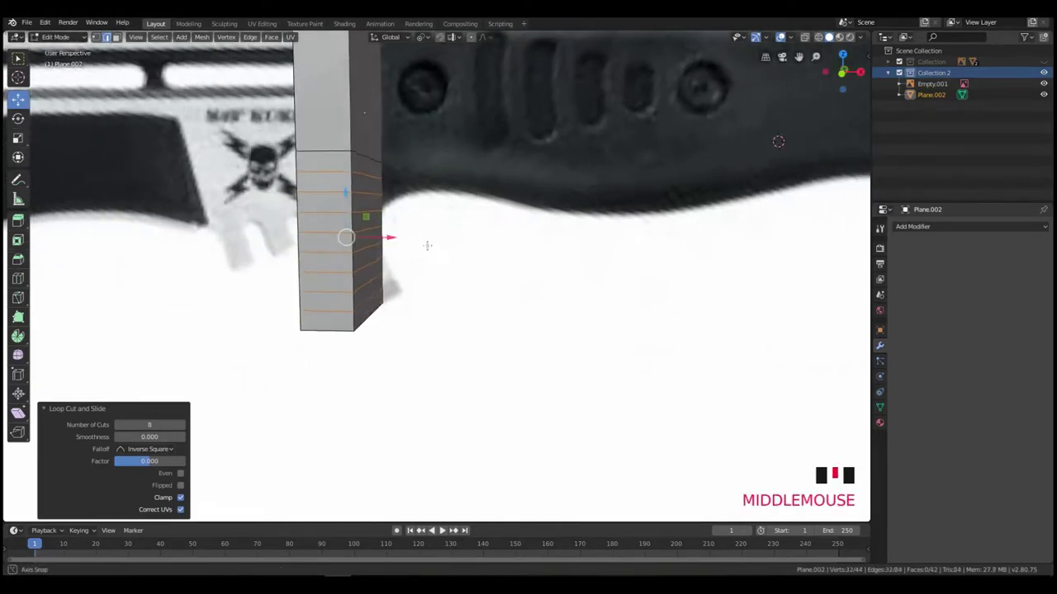
- Slide the lowest edge loop of the guard block up by a factor of 1 onto the loop above it
key(Tab)
middle_drag(430, 250, 357, 302)
key(Tab)
scroll(358, 303, up, 1)
alt+right_click(357, 302)
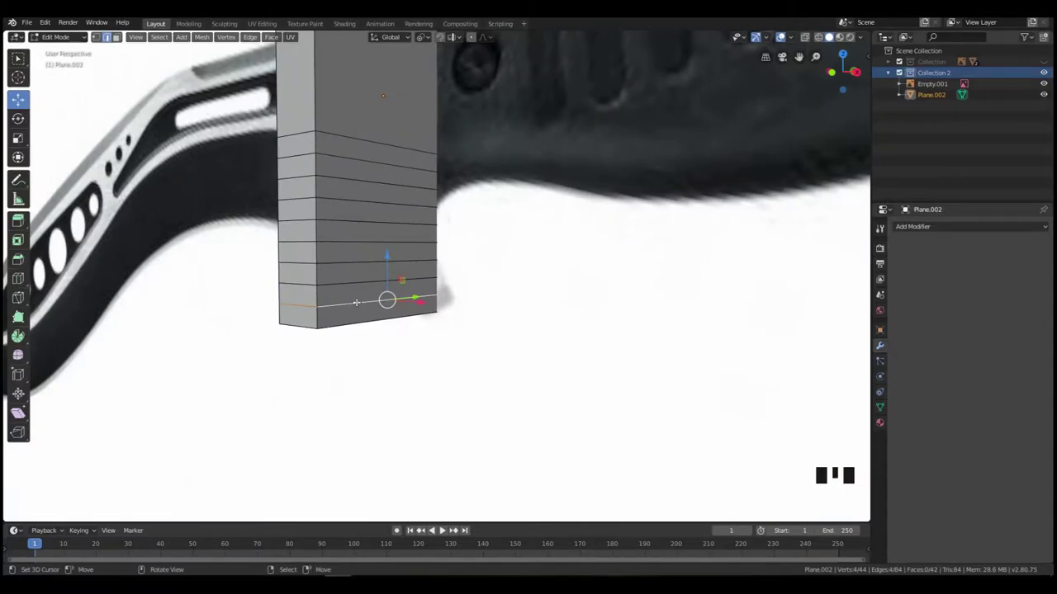
key(g)
key(g)
click(370, 206)
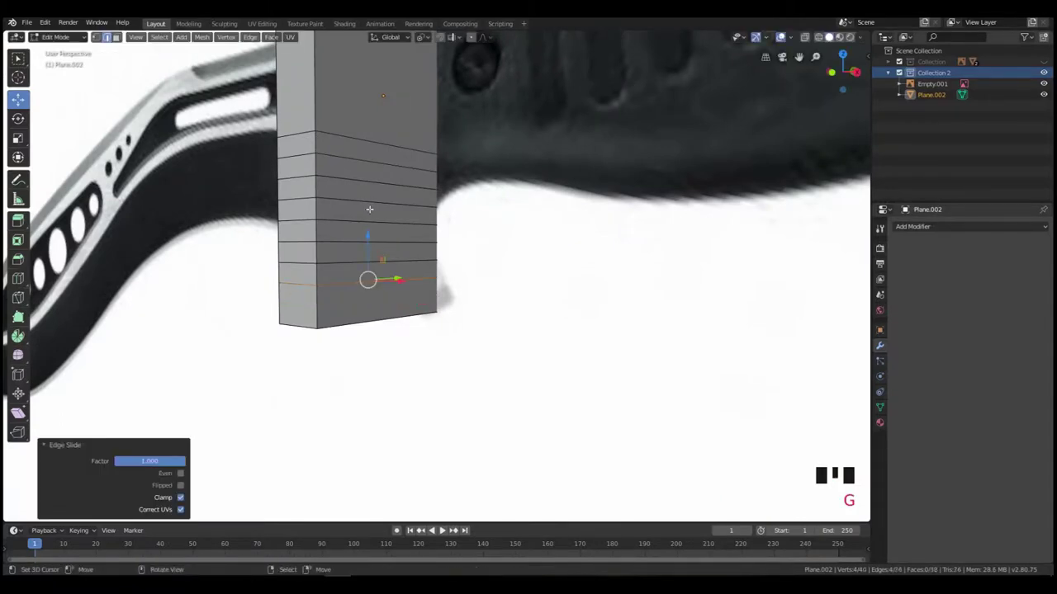
- Apply the guard block's scale and bevel its four short corner edges by about 0.1 m with six segments
middle_drag(370, 206, 291, 324)
right_click(291, 325)
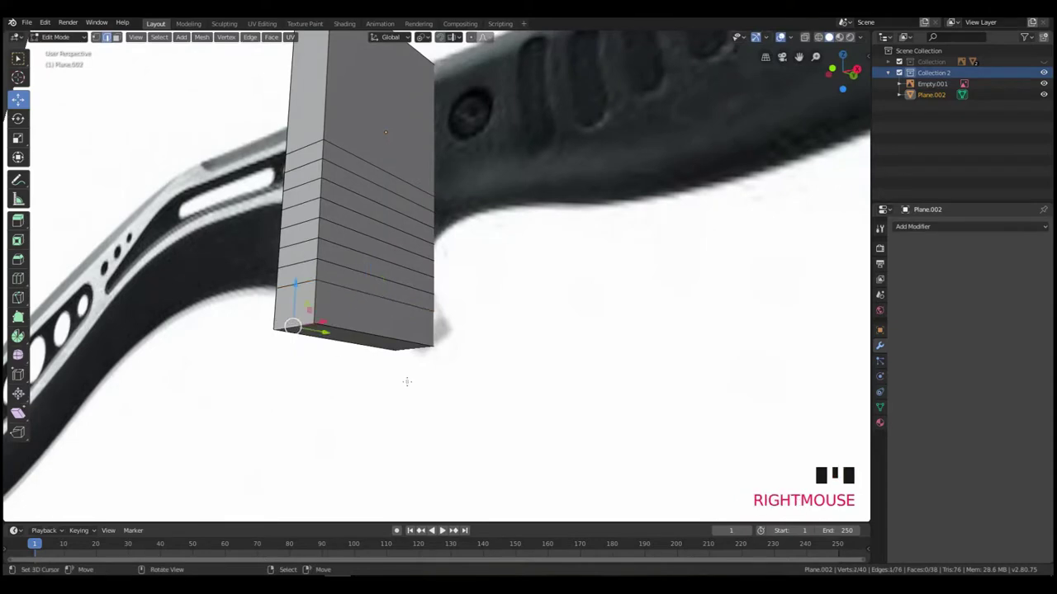
middle_drag(407, 382, 415, 362)
shift+right_click(415, 366)
shift+middle_drag(355, 139, 331, 99)
shift+right_click(317, 50)
middle_drag(317, 49, 438, 214)
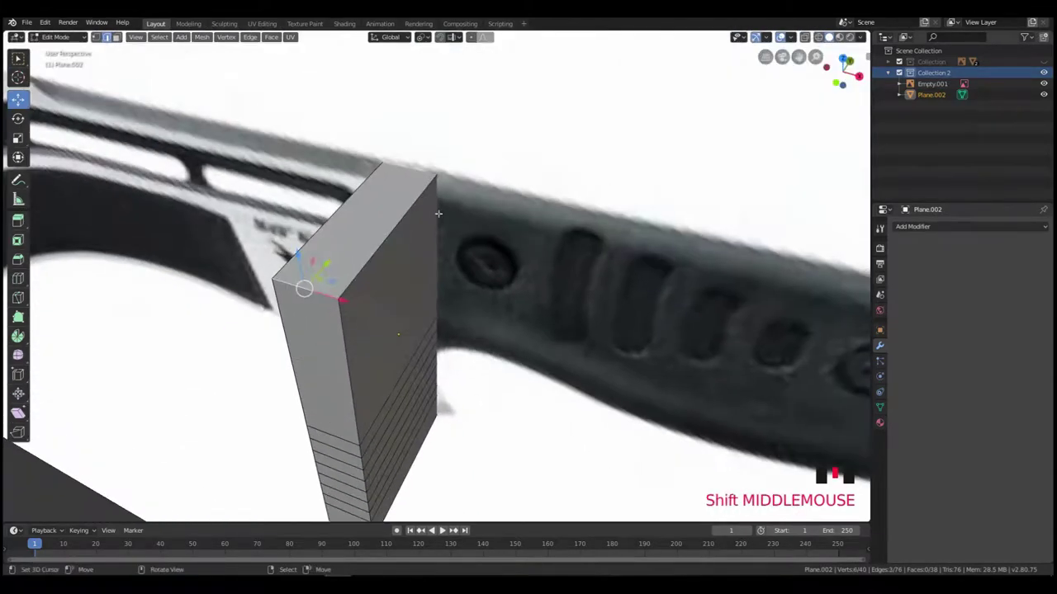
alt+shift+right_click(438, 214)
scroll(433, 217, down, 2)
key(z)
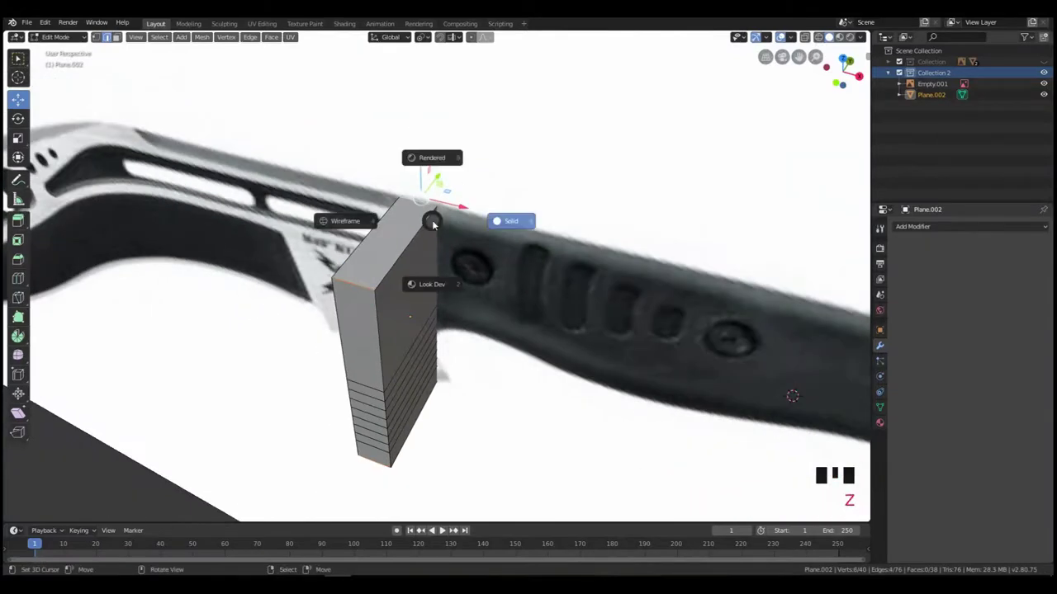
click(343, 213)
key(z)
key(z)
key(z)
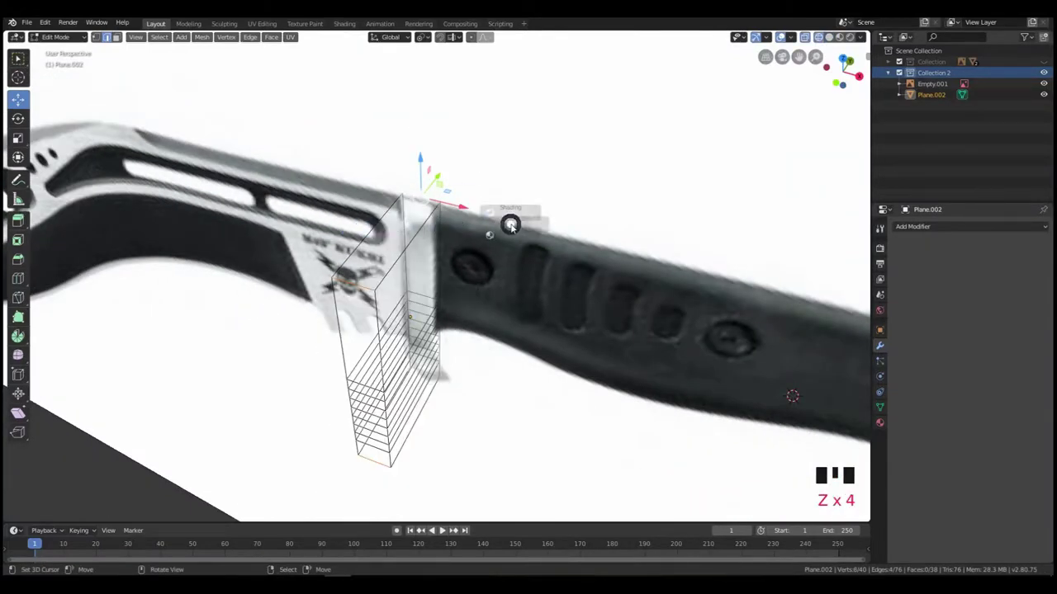
click(496, 223)
mouse_move(496, 223)
middle_down()
mouse_move(430, 327)
mouse_move(436, 351)
mouse_move(451, 351)
middle_up()
key(Tab)
key(ctrl+a)
click(432, 328)
key(Tab)
key(ctrl+b)
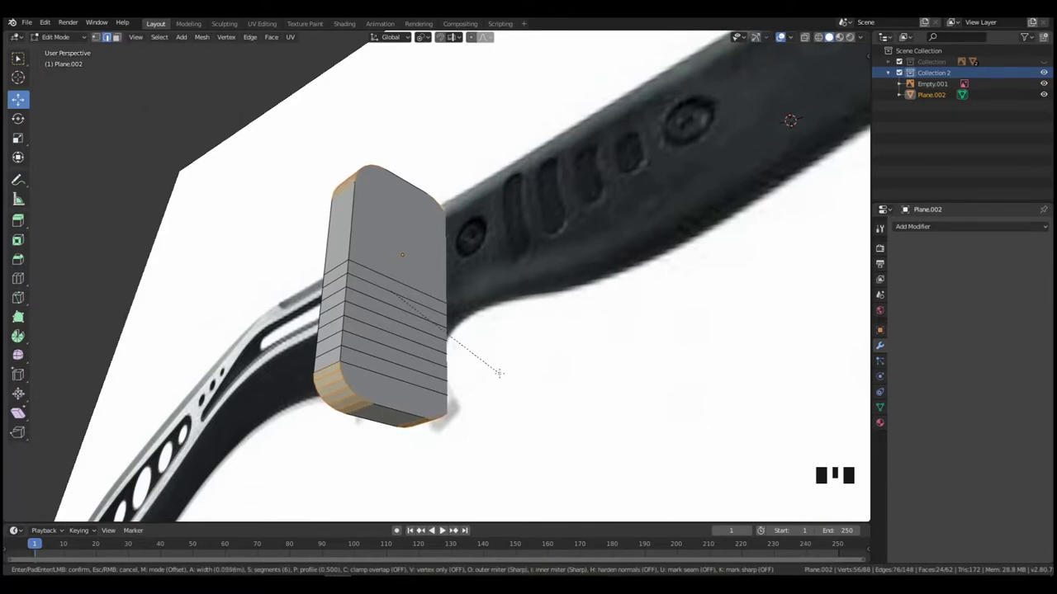
click(500, 374)
- Select the duplicate short edge where the guard block's lower rounded corner begins and slide it slightly down the narrow side
key(Tab)
middle_drag(436, 350, 380, 347)
key(Tab)
scroll(403, 398, up, 1)
scroll(375, 334, up, 2)
right_click(374, 330)
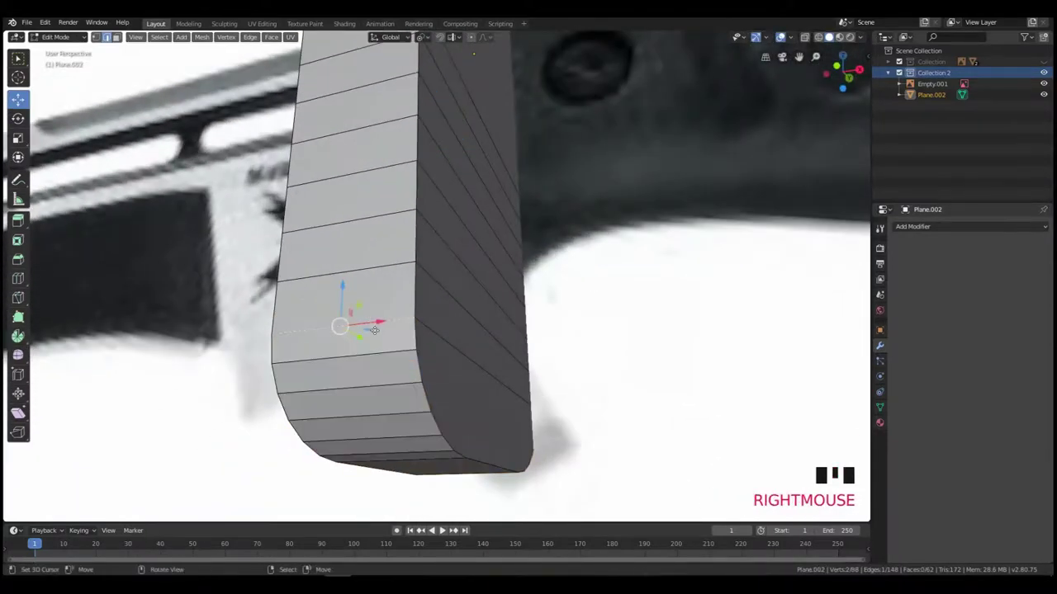
key(g)
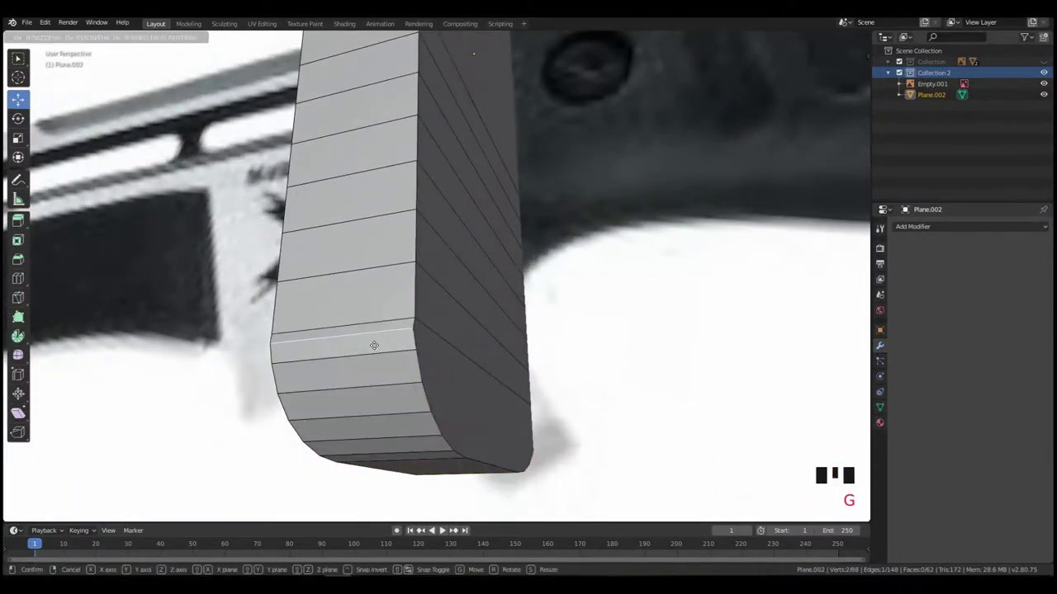
key(g)
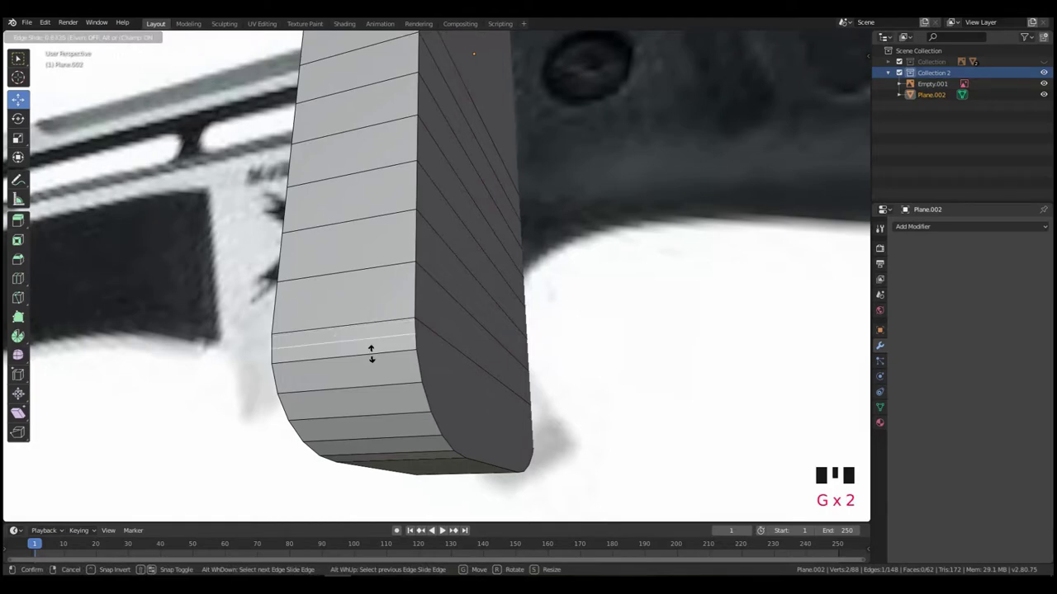
click(374, 353)
- Slide both end vertices of that short edge up by a factor of 1 to merge them with the edge above
key(1)
right_click(415, 326)
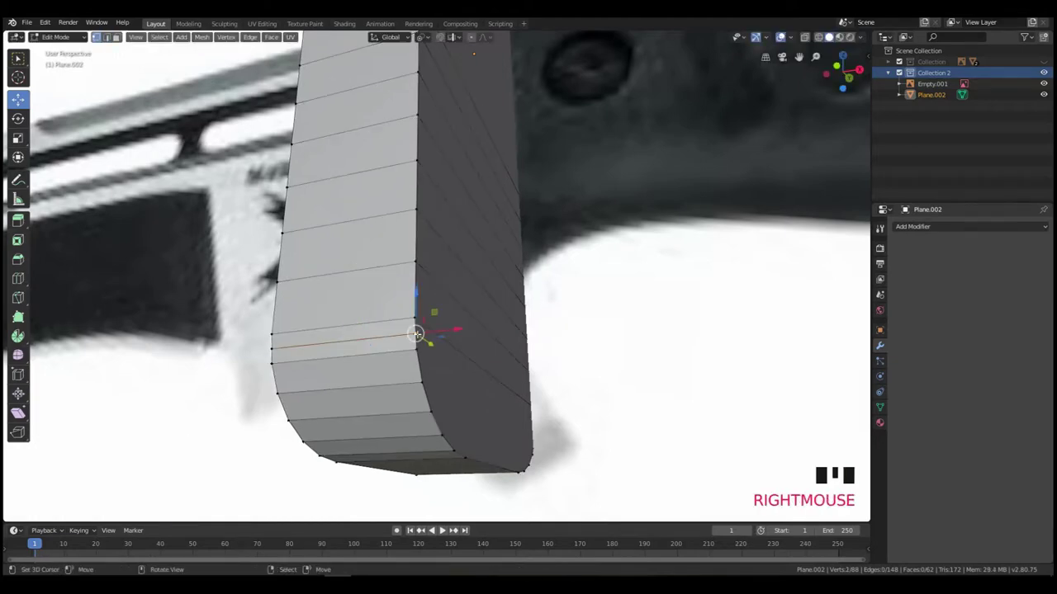
key(g)
key(g)
click(397, 319)
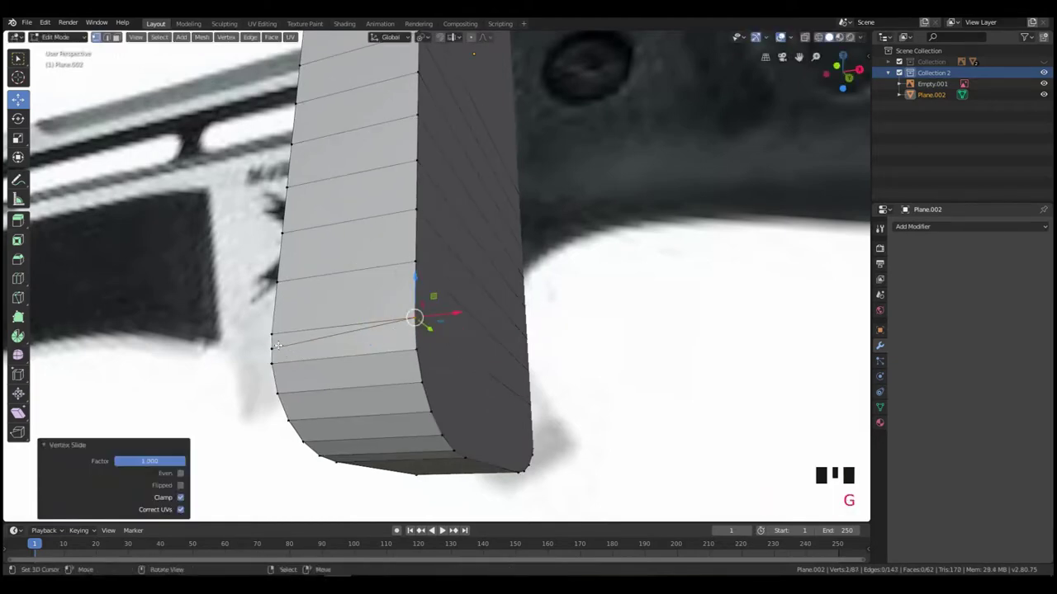
right_click(277, 345)
key(g)
key(g)
click(286, 323)
- On the opposite narrow side, vertex-slide one end of the duplicate edge above the lower bevel to merge its overlapping vertices
middle_drag(561, 363, 499, 373)
right_click(494, 368)
key(g)
key(g)
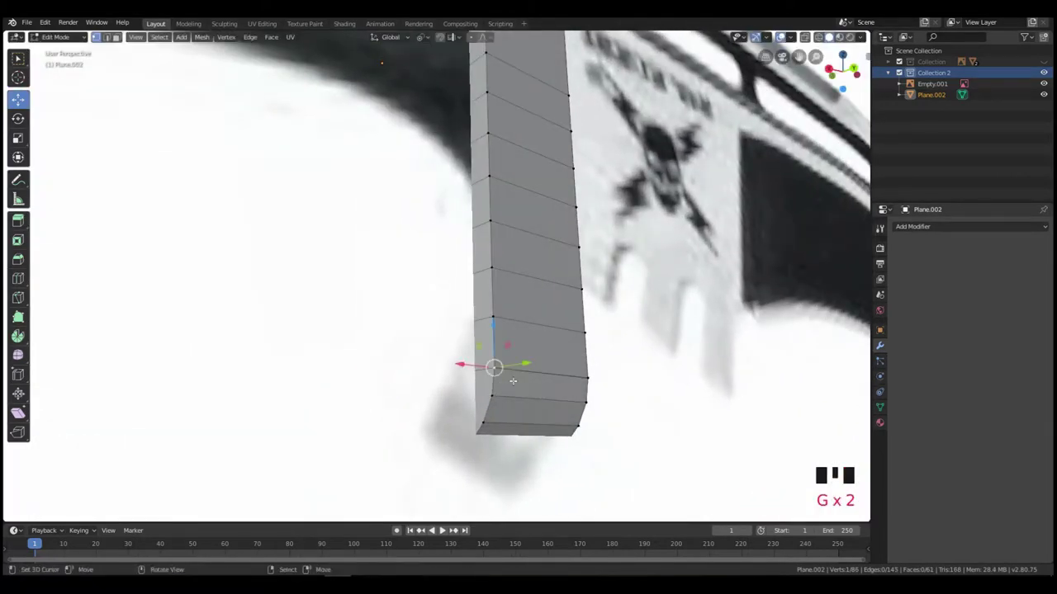
key(g)
key(g)
right_click(513, 389)
key(g)
key(g)
click(514, 338)
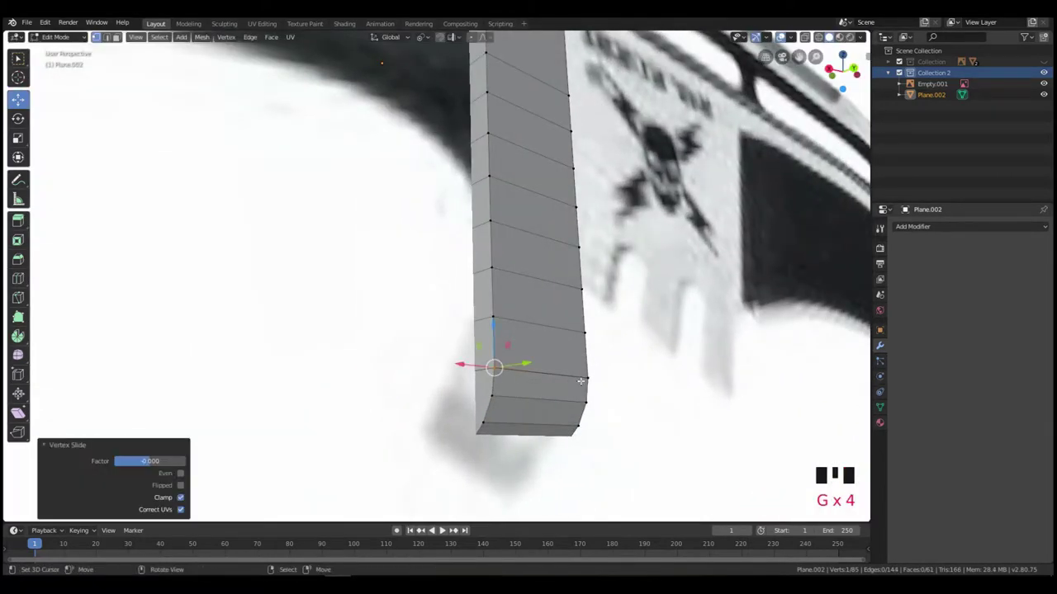
- Vertex-slide the other end of the same duplicate edge to merge the remaining overlapping vertices
right_click(581, 381)
key(g)
key(g)
right_click(545, 386)
key(g)
key(g)
click(602, 312)
- Isolate the guard block by hiding the reference image, and inspect its lower rounded end
scroll(408, 353, down, 2)
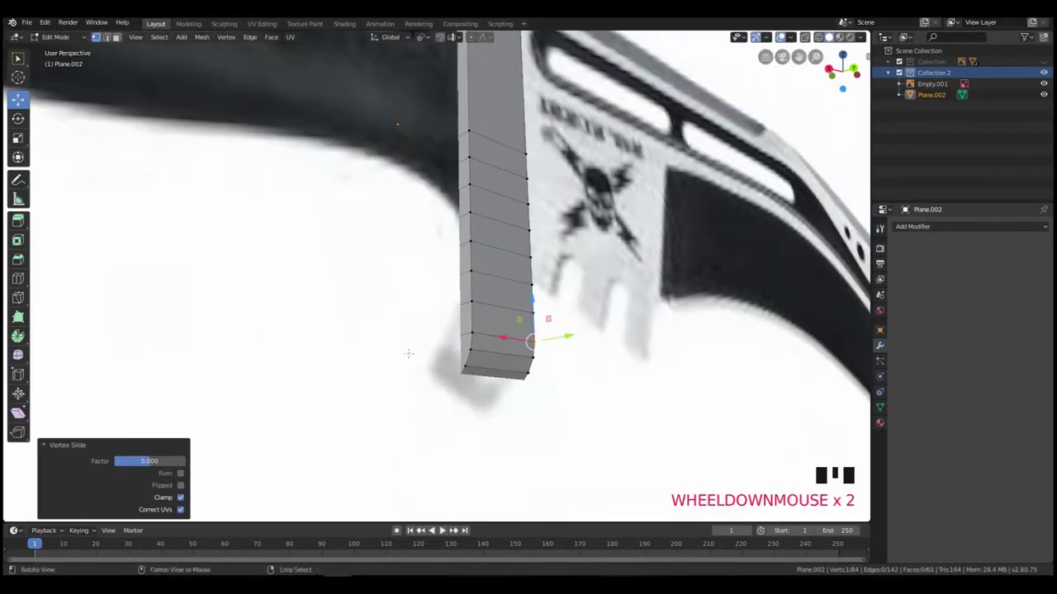
scroll(503, 389, down, 4)
middle_drag(408, 353, 356, 334)
key(Tab)
key(Tab)
scroll(437, 376, up, 3)
scroll(384, 362, up, 2)
key(Tab)
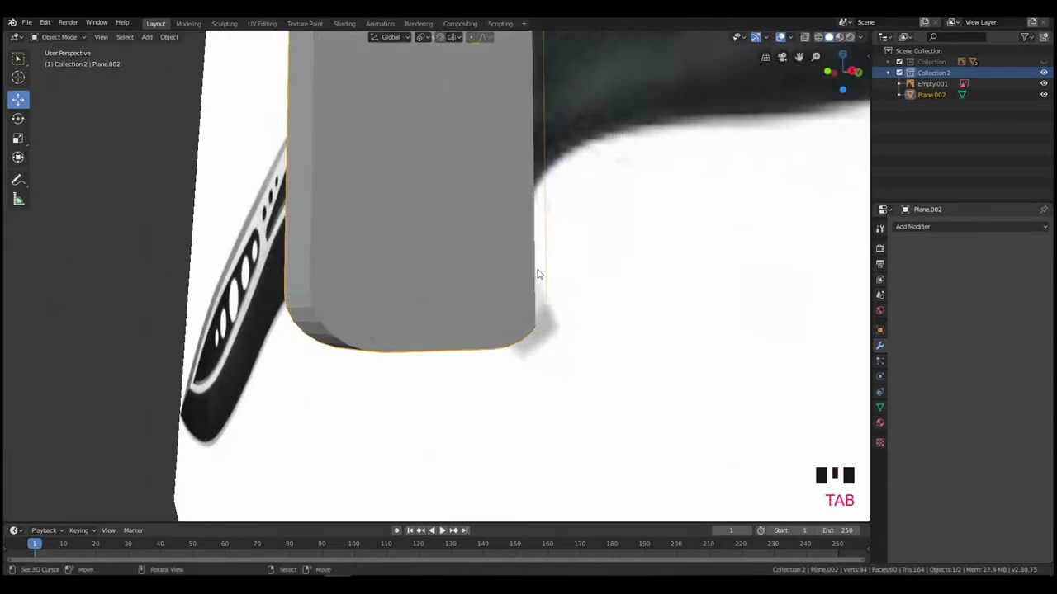
key(shift+h)
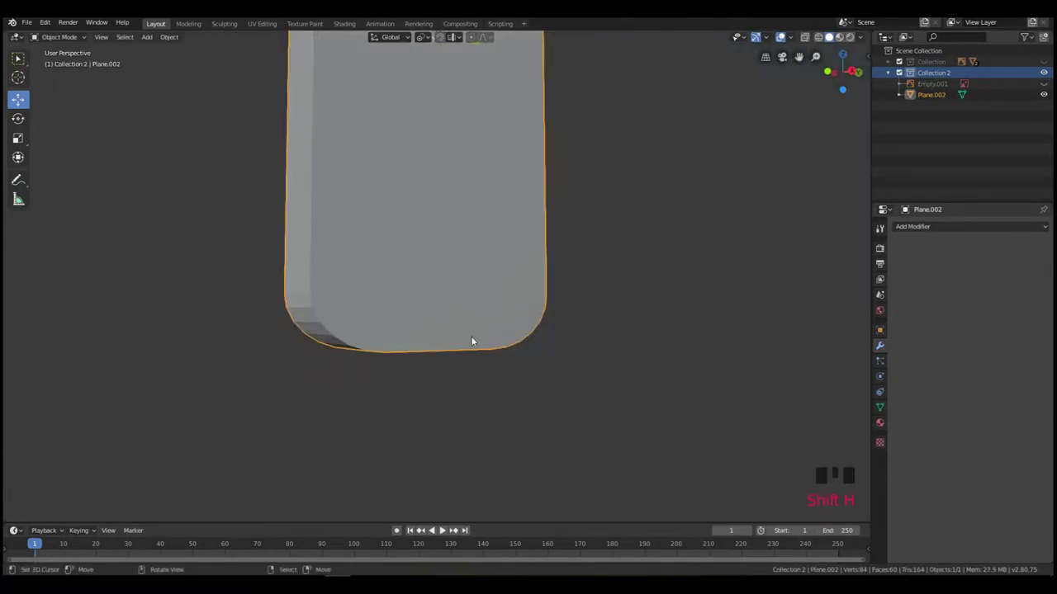
middle_drag(471, 336, 449, 331)
scroll(445, 328, up, 2)
- Connect the two uppermost pairs of opposite vertices on the lower rounded corners with edges across the guard's broad face
key(Tab)
middle_drag(357, 306, 343, 303)
right_click(235, 243)
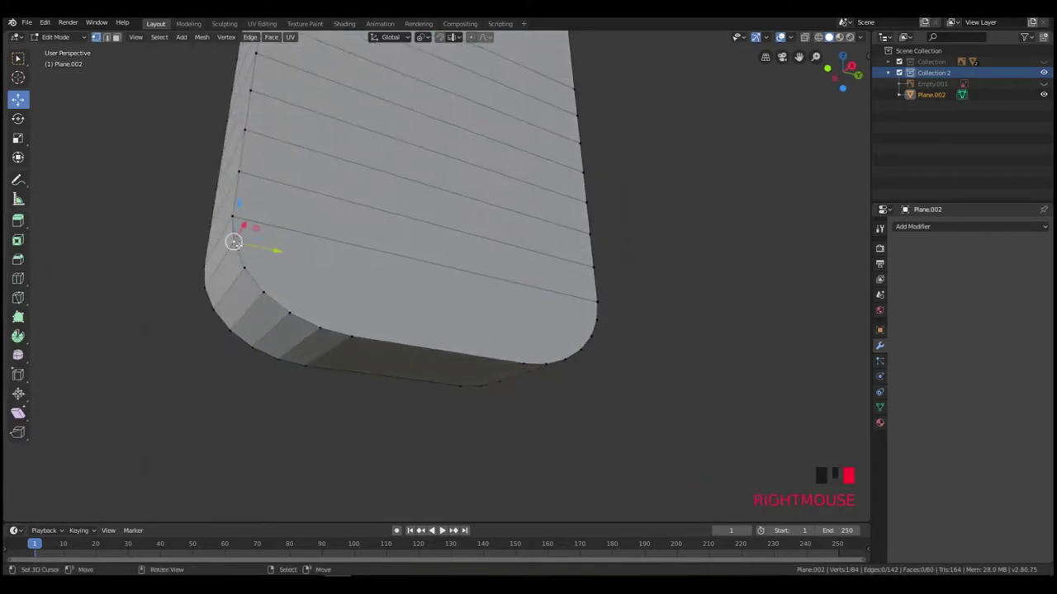
middle_drag(239, 246, 292, 286)
shift+right_click(607, 318)
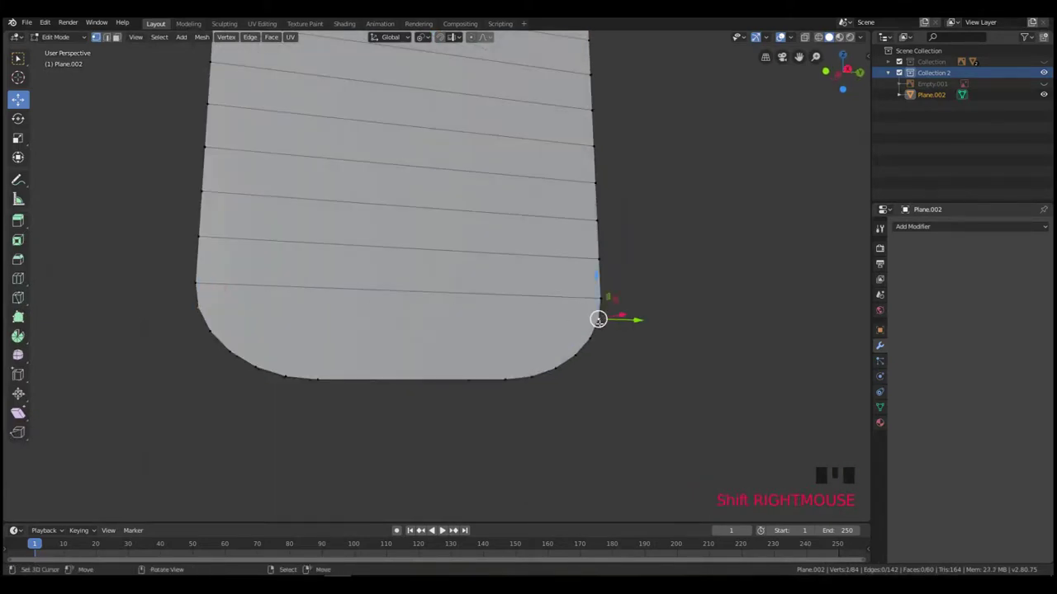
key(j)
right_click(211, 327)
shift+right_click(578, 339)
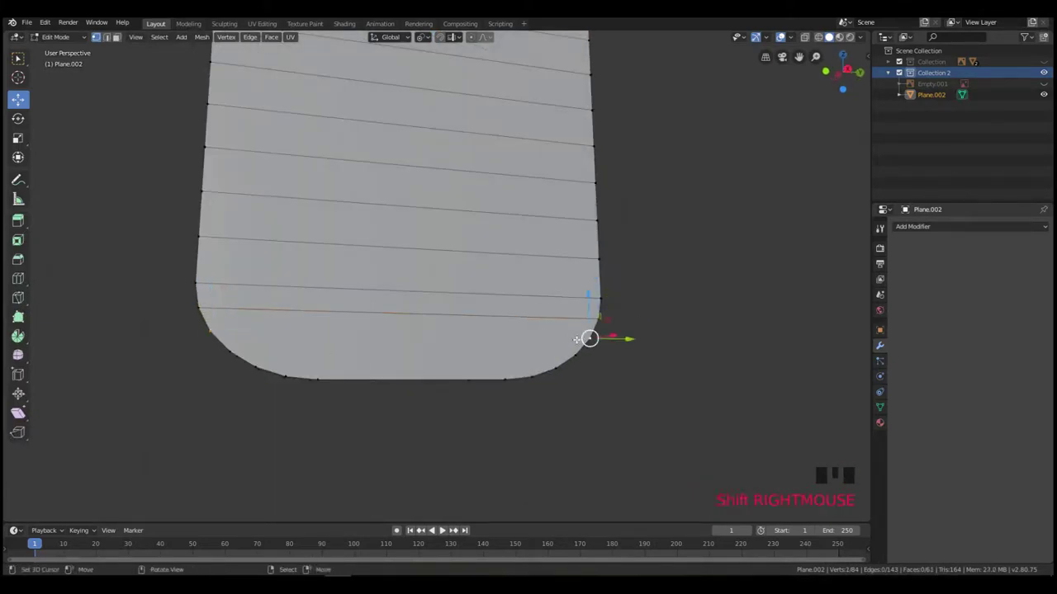
key(j)
- Connect the next three pairs of opposite corner vertices down to the bottom of the same broad face
right_click(234, 354)
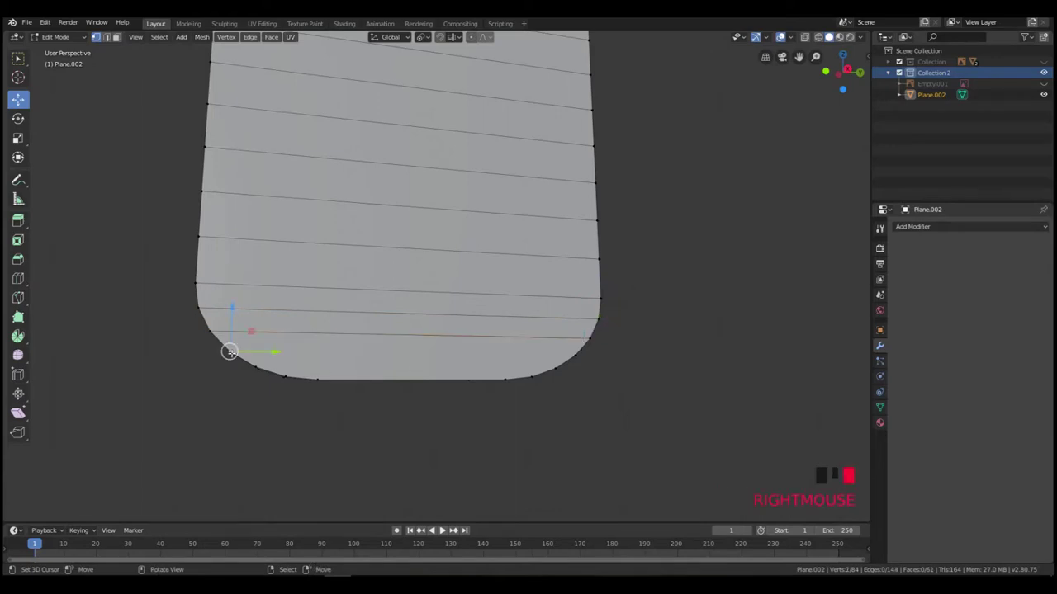
middle_drag(241, 354, 270, 336)
shift+right_click(581, 348)
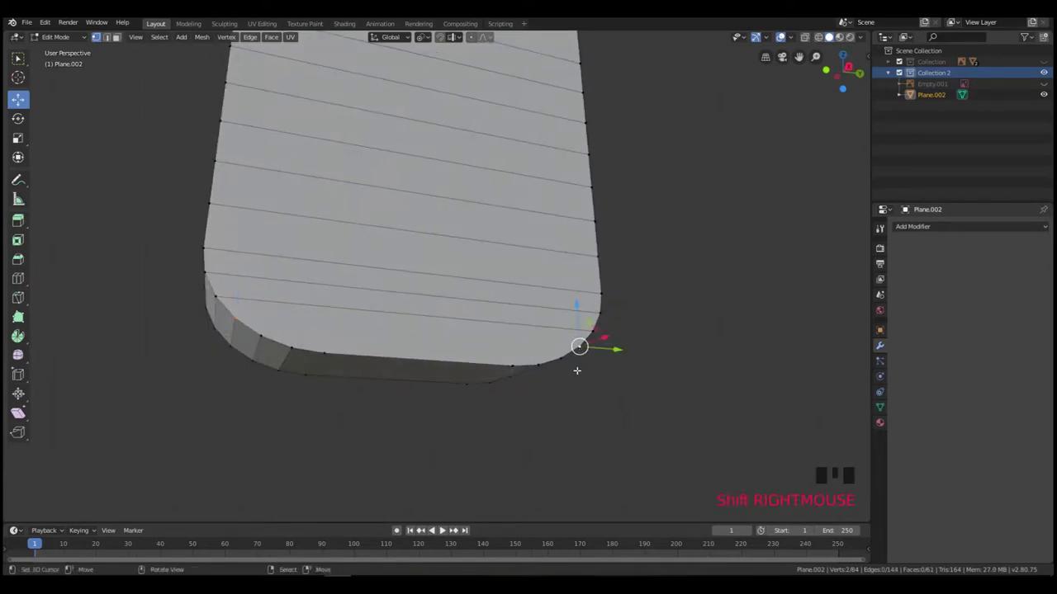
key(j)
right_click(260, 332)
shift+right_click(561, 357)
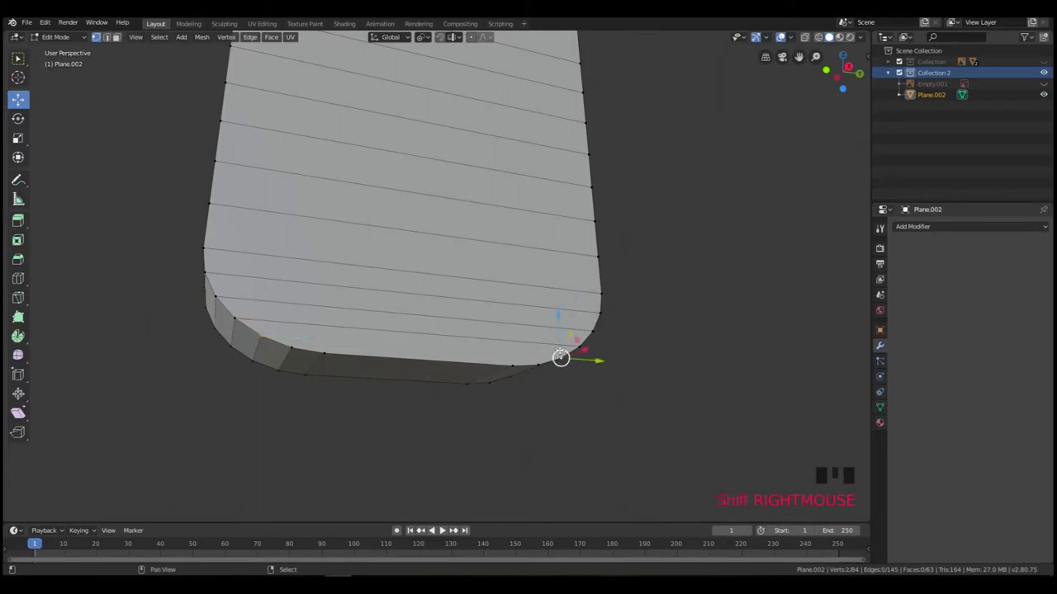
key(j)
right_click(290, 347)
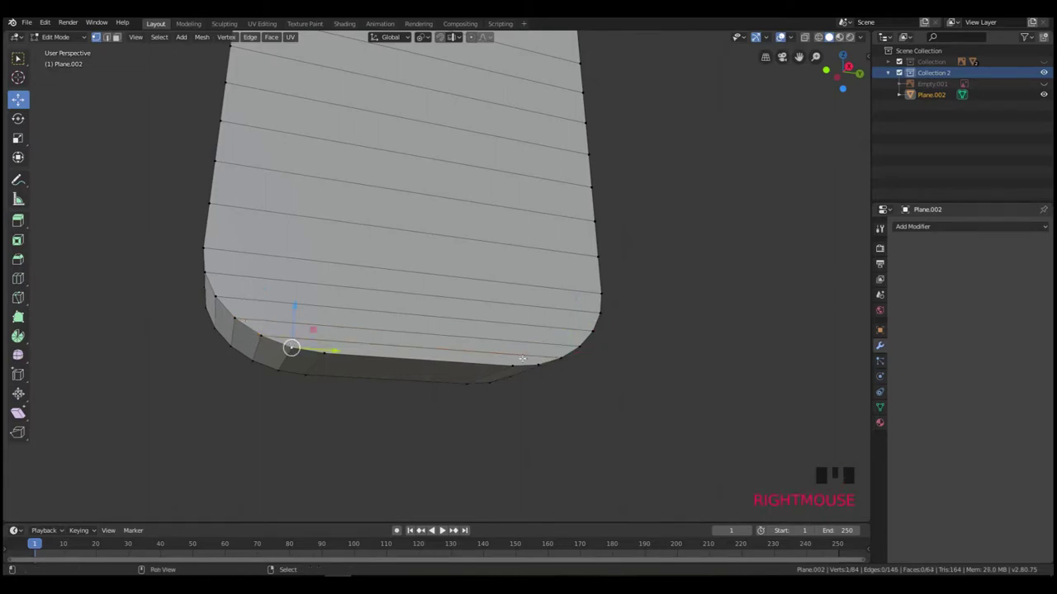
shift+right_click(537, 366)
key(j)
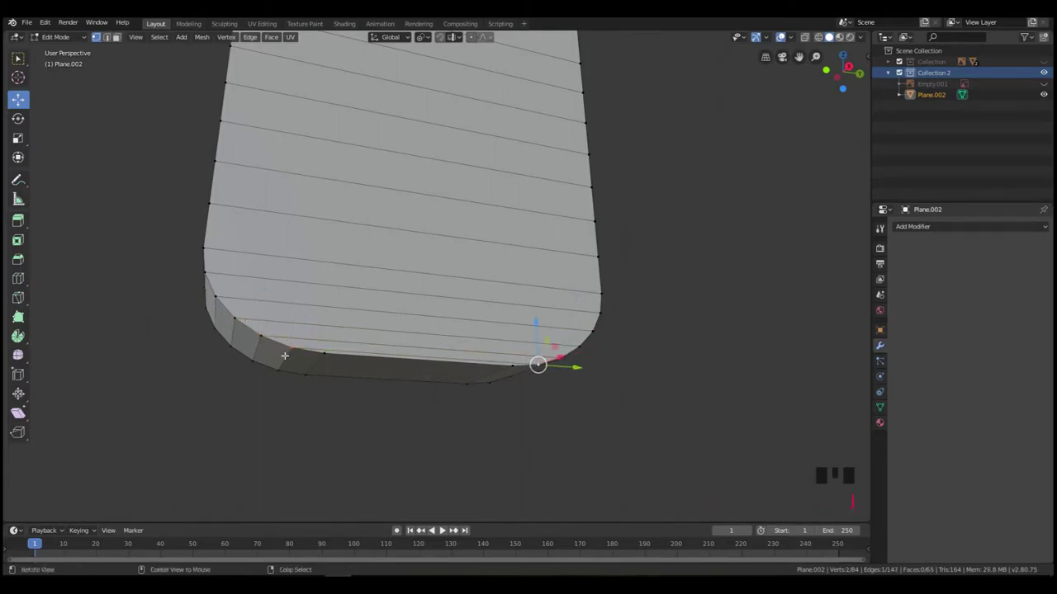
- On the other broad face, connect the uppermost pair of rounded-corner vertices and delete the large face below the new edge
middle_drag(487, 363, 523, 339)
right_click(288, 320)
shift+right_click(667, 303)
key(j)
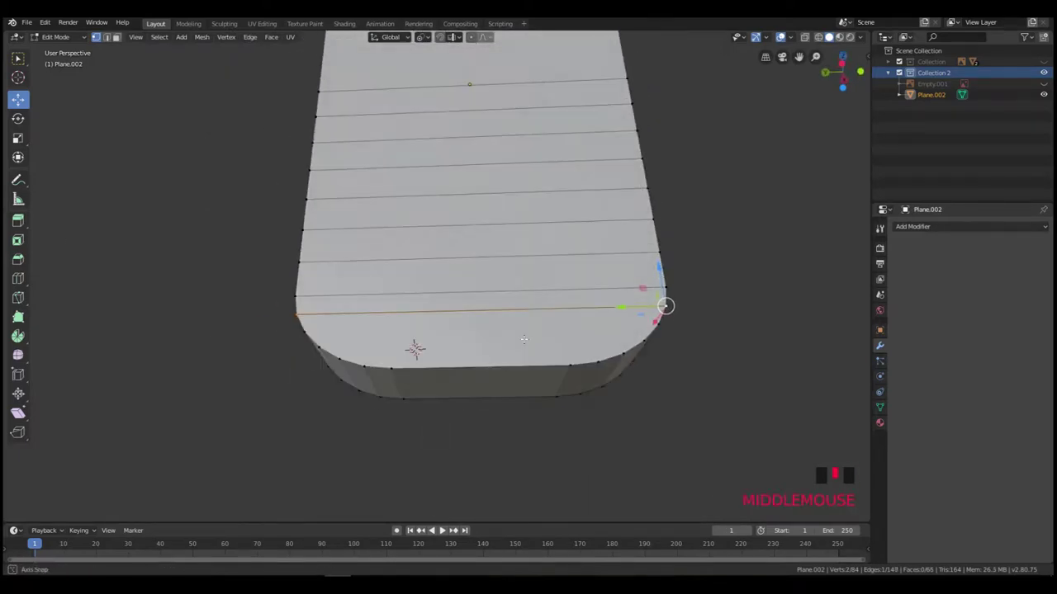
key(3)
right_click(532, 340)
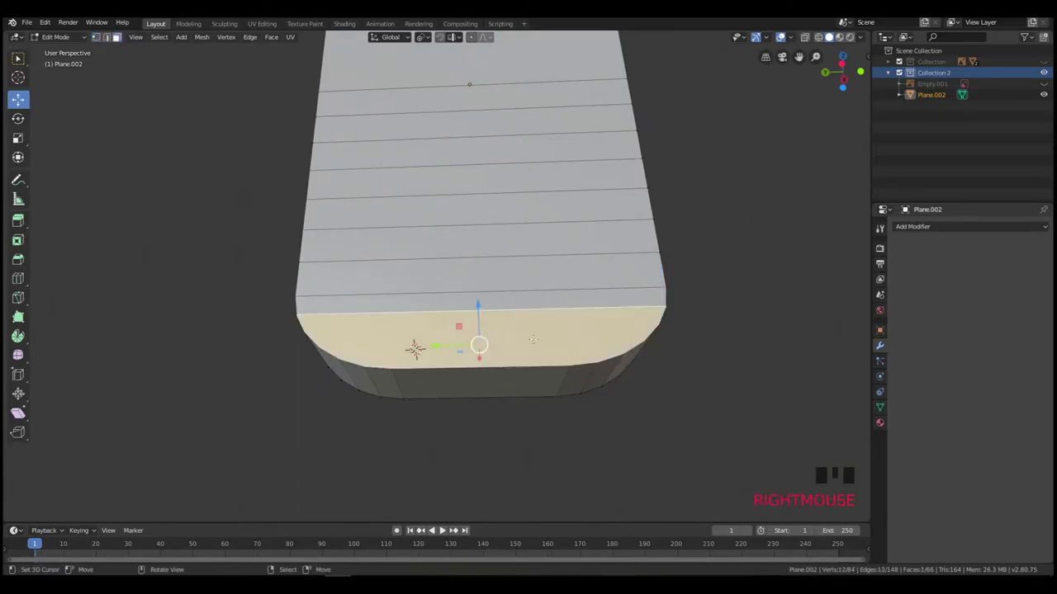
key(Delete)
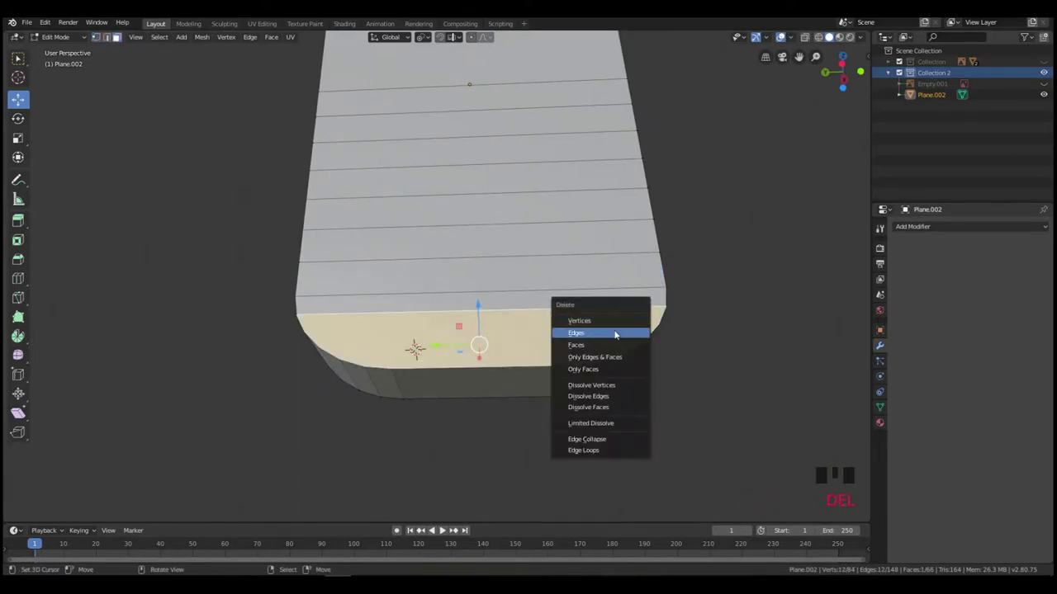
click(616, 345)
- Fill the opening with successive strip faces, starting from its upper edge and continuing down to the bottom
key(2)
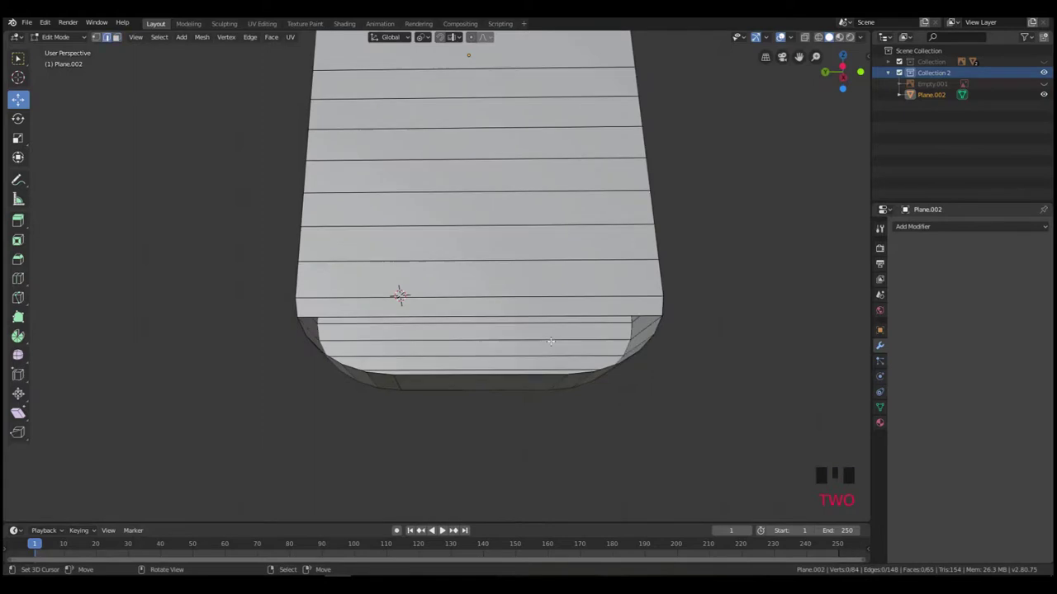
middle_drag(500, 331, 538, 385)
right_click(545, 318)
key(f)
key(f)
key(f)
key(f)
- Return to Object Mode in the front orthographic view and unhide the reference image
scroll(525, 377, down, 3)
key(Tab)
key(Tab)
key(Tab)
scroll(458, 404, down, 3)
key(KP_1)
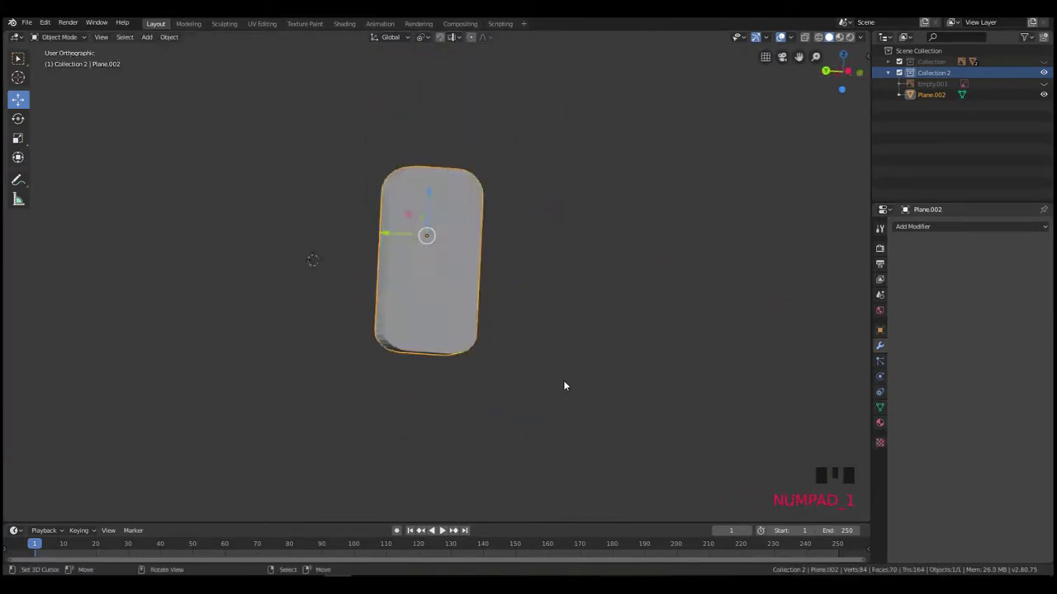
scroll(564, 382, up, 2)
key(Tab)
key(Tab)
key(alt+h)
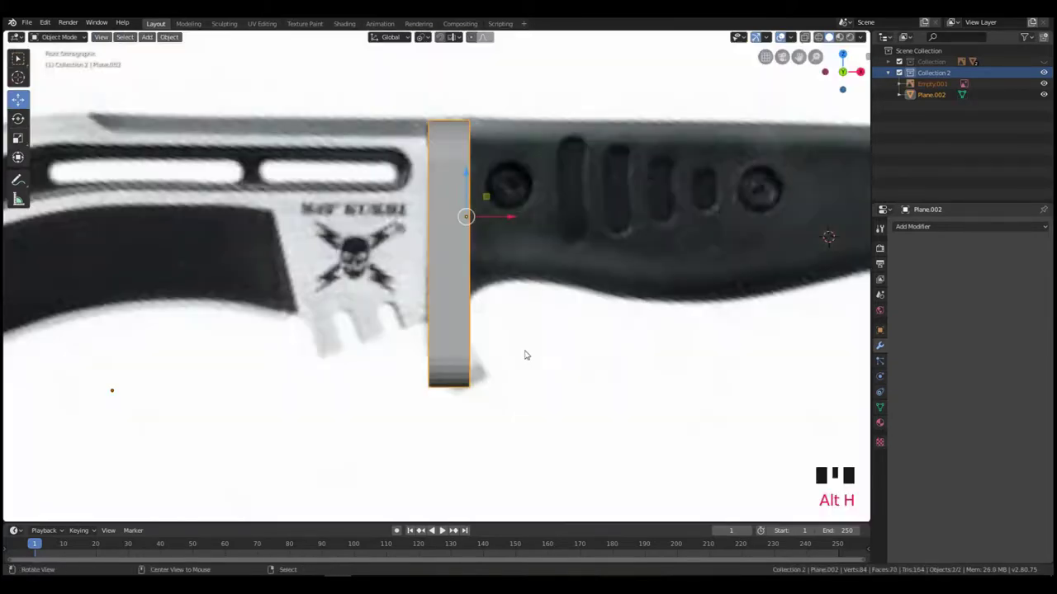
- Add a lattice at a point in the upper middle of the guard block and move it down about 0.08 m
shift+middle_drag(435, 242, 416, 284)
right_click(438, 264)
click(427, 235)
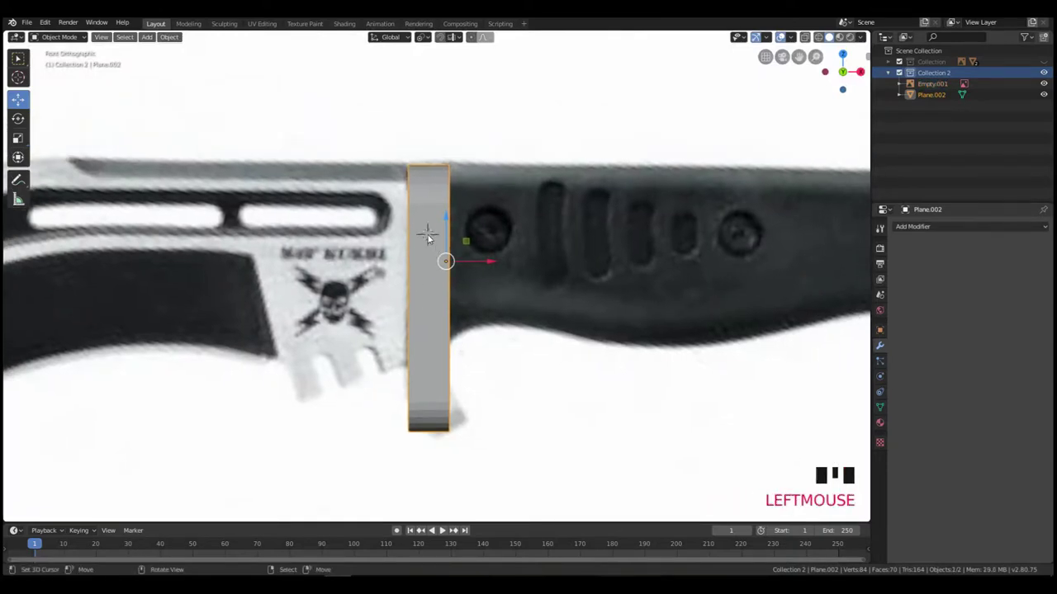
key(shift+a)
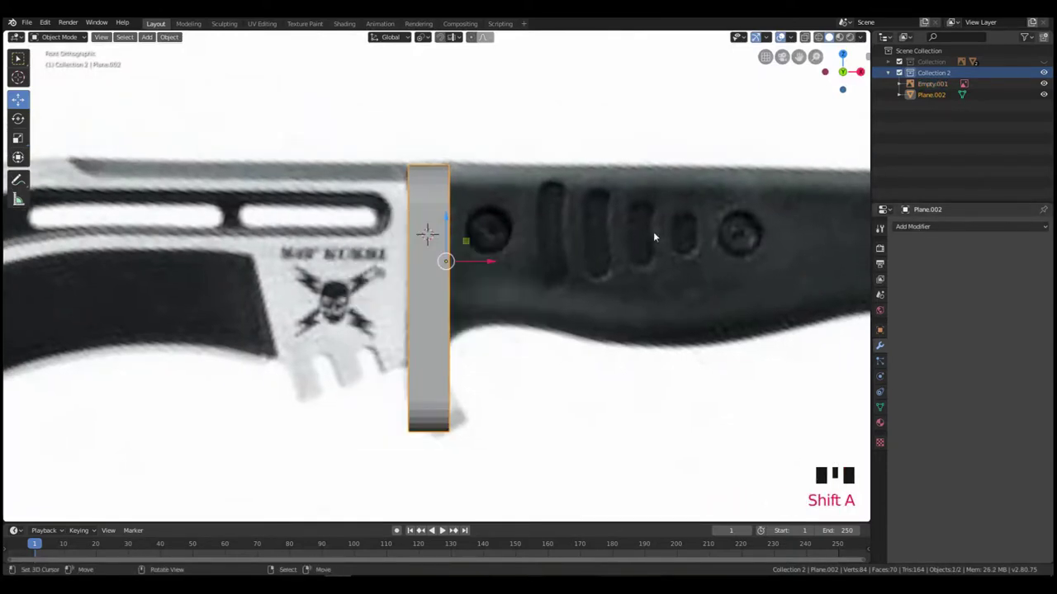
key(shift+a)
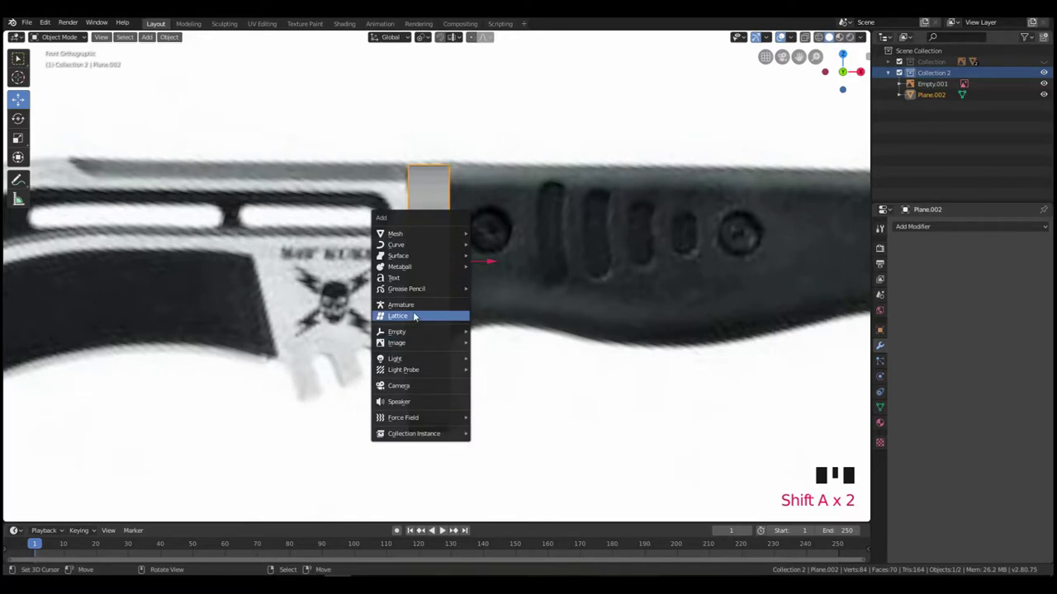
click(415, 317)
scroll(467, 248, down, 1)
key(g)
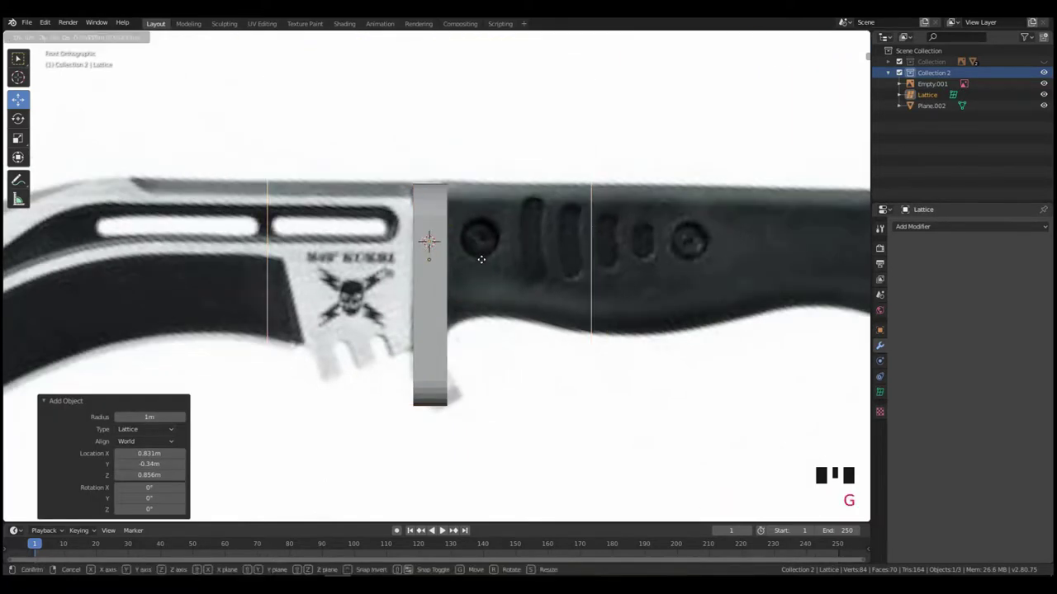
click(486, 274)
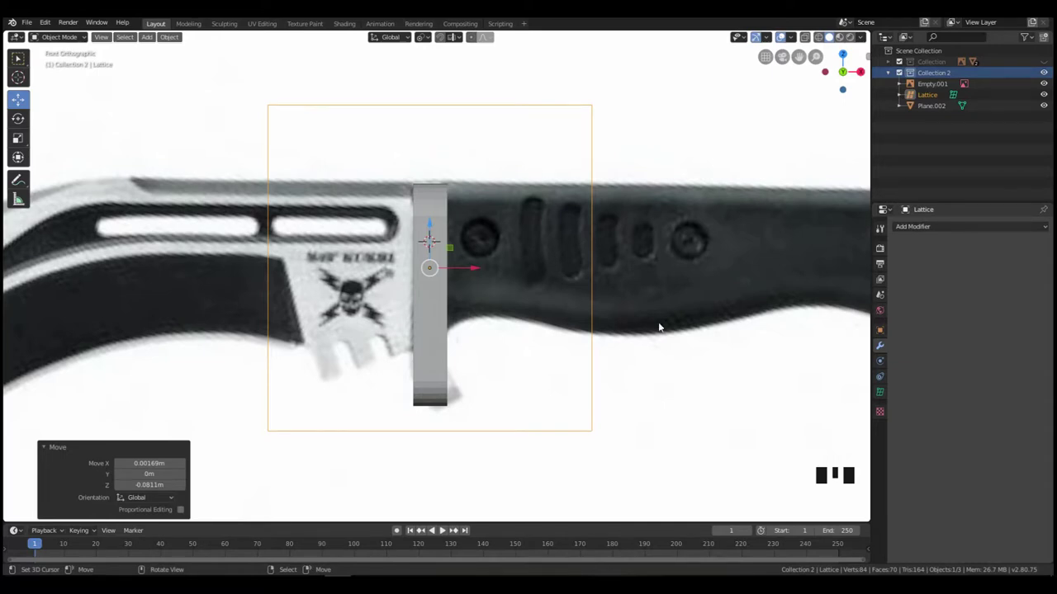
- Scale the lattice uniformly by about 0.155 and 0.792 to match the guard's width, and stretch it by about 3.94 along Z
key(s)
click(467, 289)
key(s)
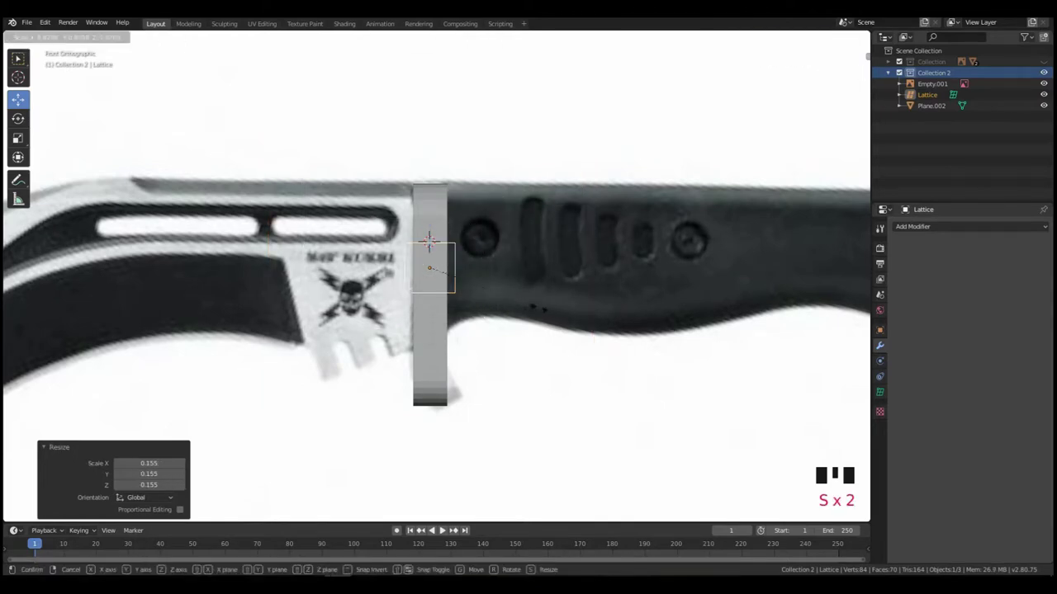
click(513, 305)
key(s)
key(z)
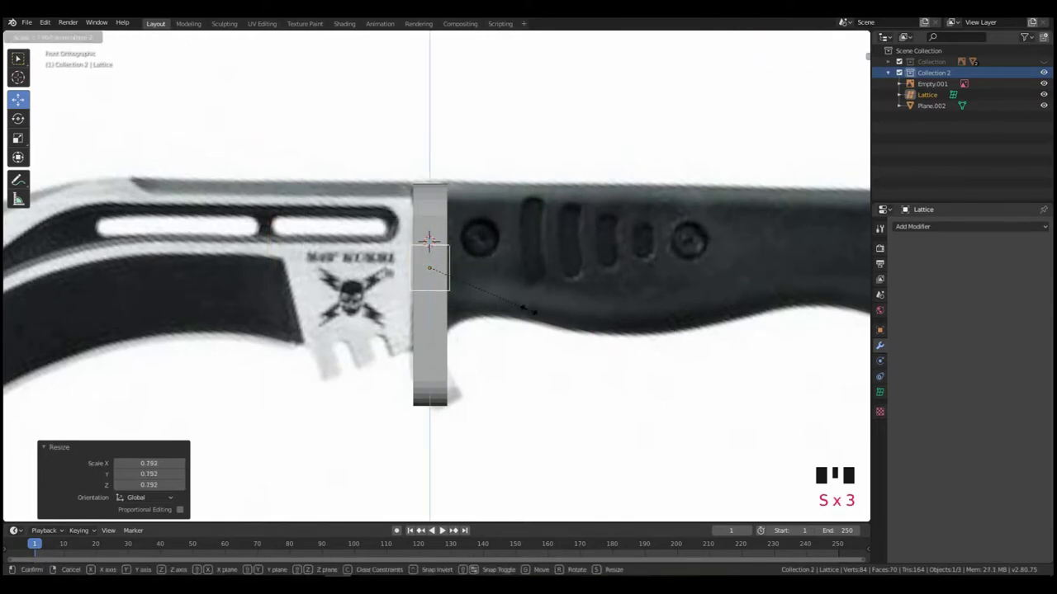
click(633, 345)
- Fit the lattice around the guard's full height by scaling it about 1.515 along Z and adjusting its vertical position
key(g)
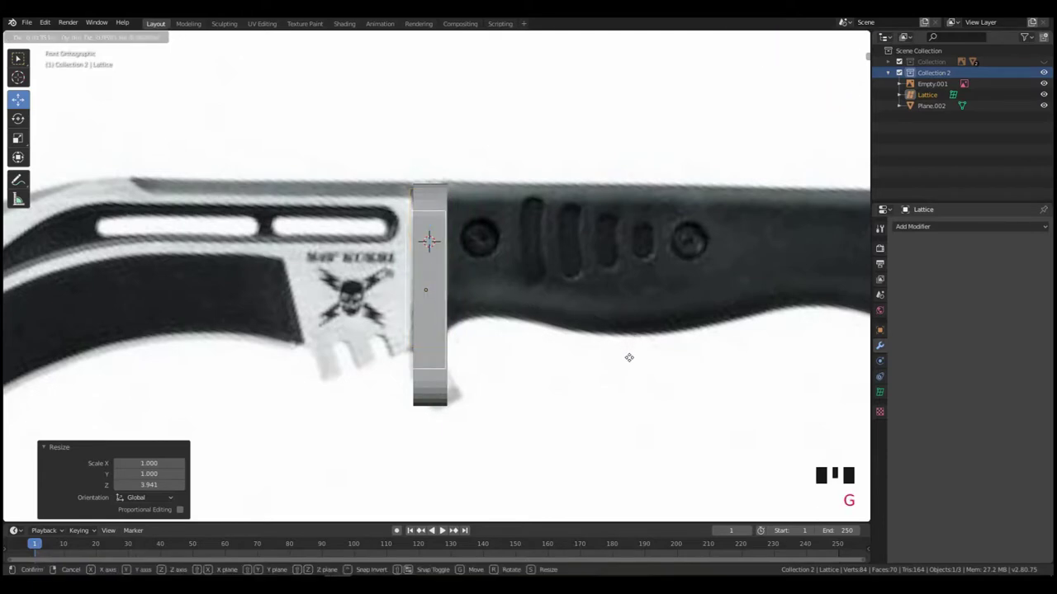
click(632, 373)
key(s)
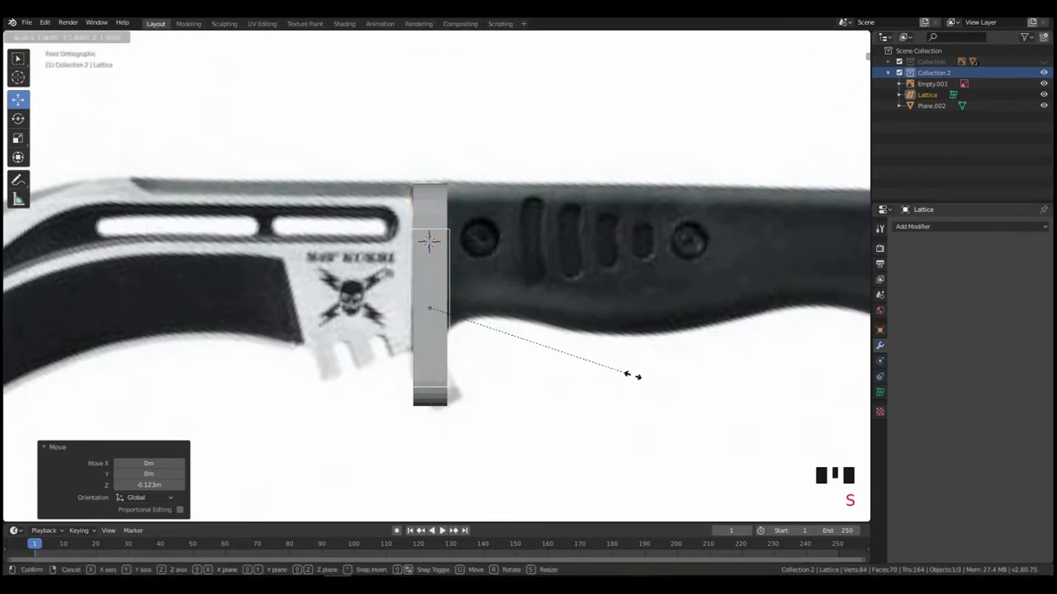
click(750, 359)
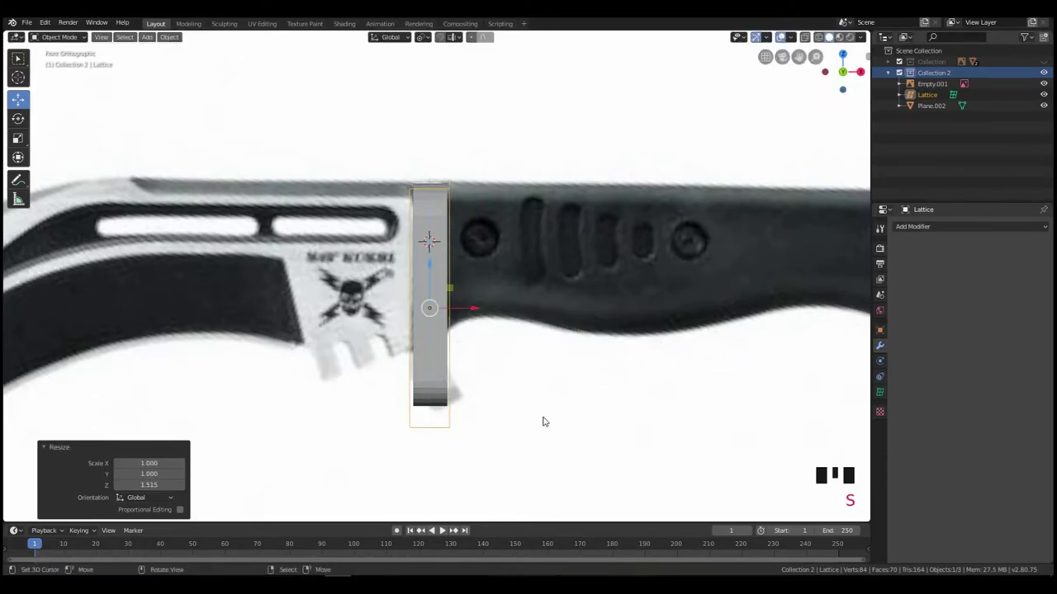
key(g)
key(z)
click(540, 403)
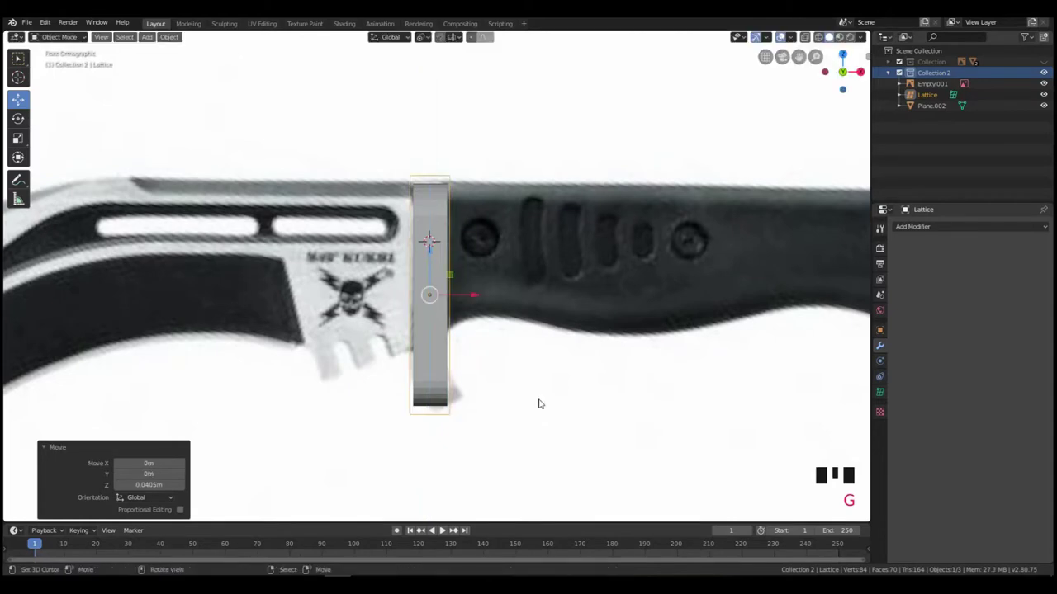
- Stretch the lattice about 2.787 along Y and adjust its fit around the guard's depth
middle_drag(538, 394, 410, 335)
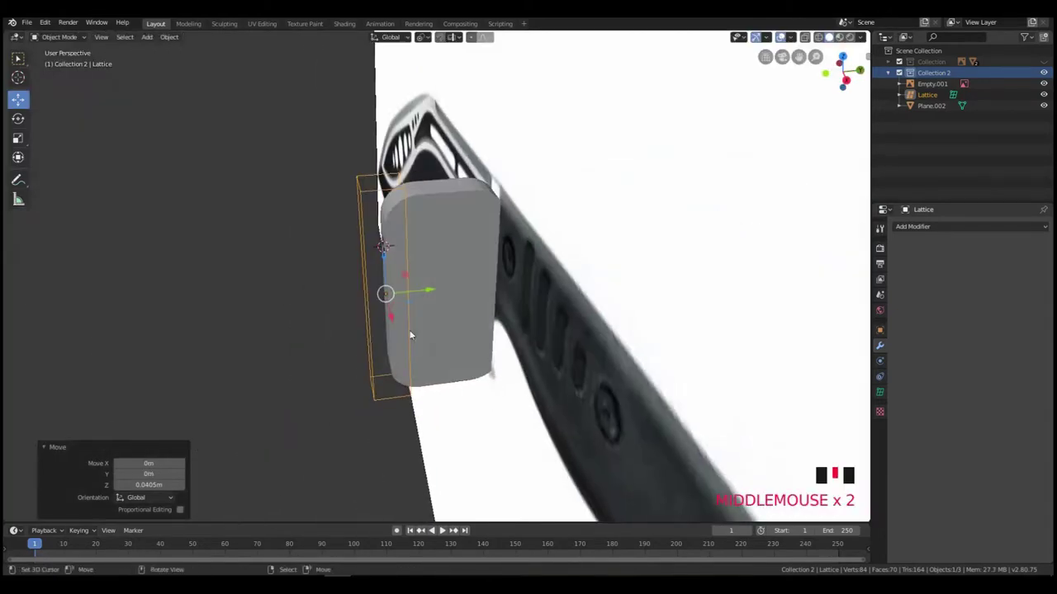
key(s)
key(y)
click(503, 324)
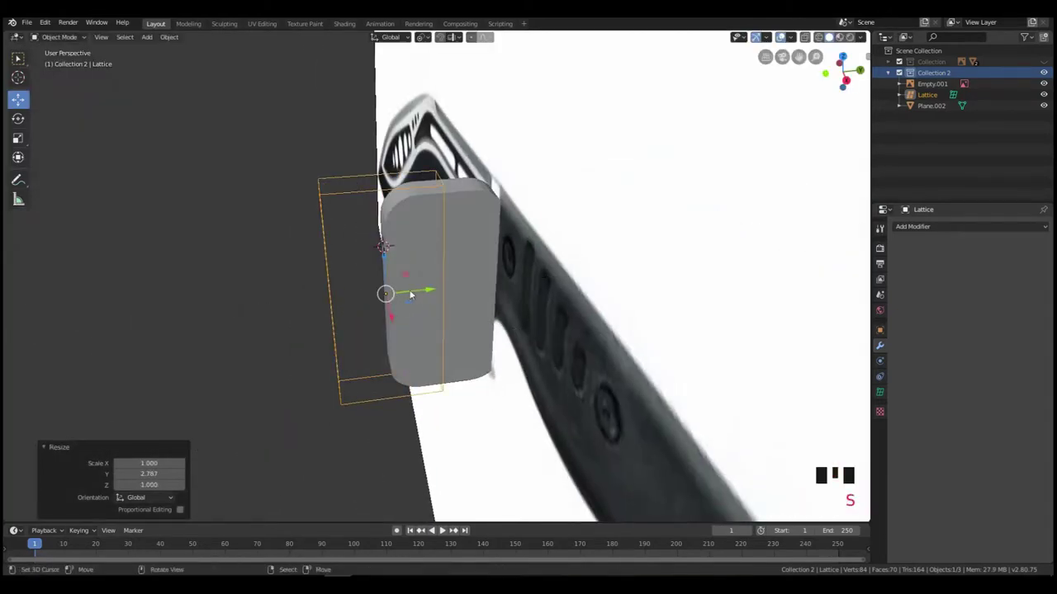
drag(426, 292, 345, 276)
key(s)
click(469, 289)
- Select the guard together with the lattice and move both away from the reference image along Y by about -0.415 m and -0.281 m
shift+right_click(436, 289)
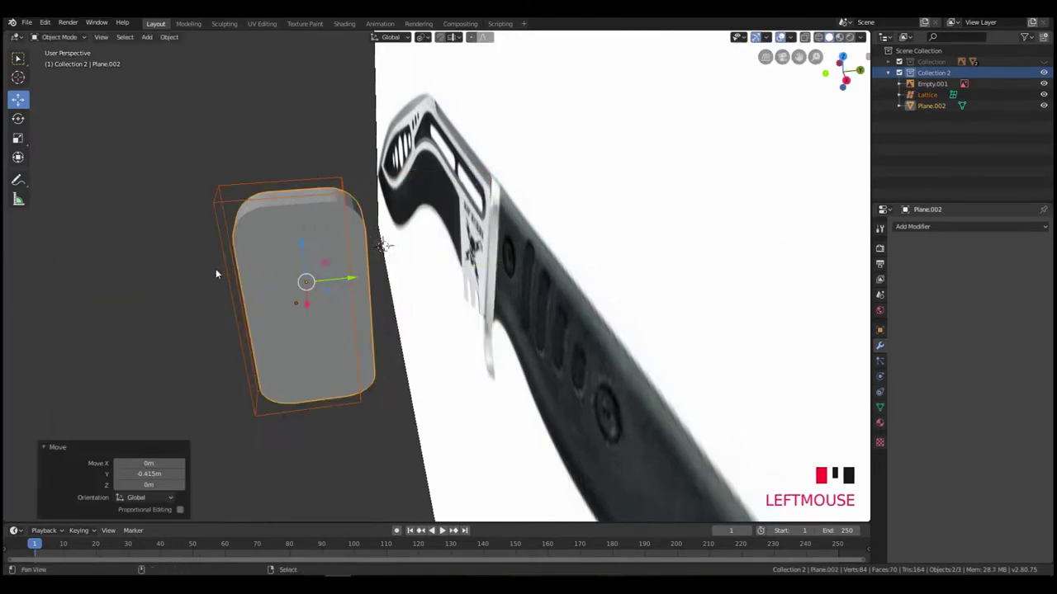
shift+middle_drag(216, 268, 484, 276)
drag(491, 264, 390, 267)
middle_drag(390, 267, 383, 253)
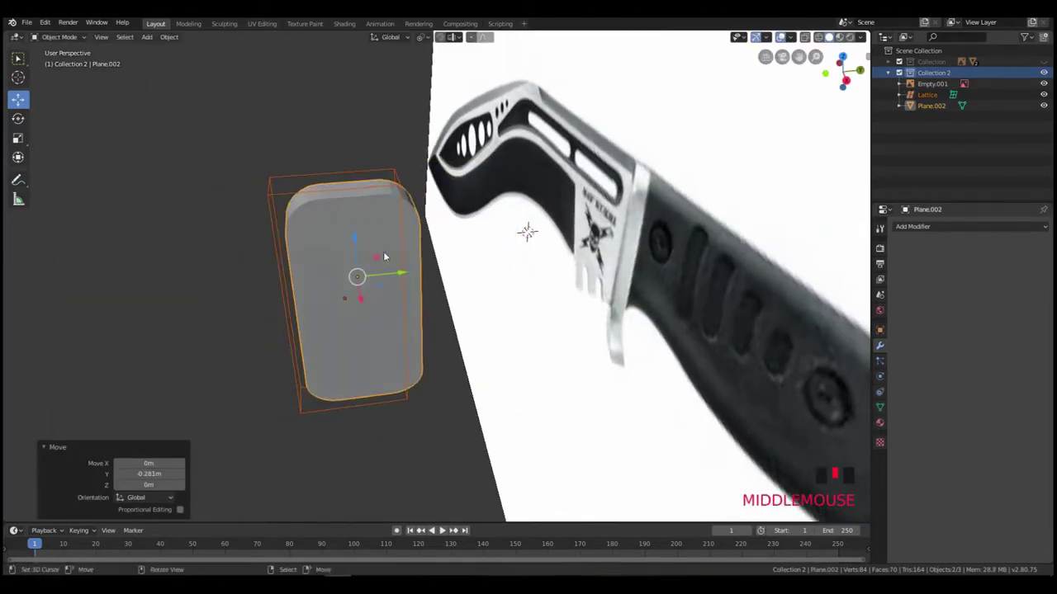
- Fit the lattice around the guard's full depth by moving it about 0.0352 m and scaling it about 1.063 along Y
right_click(407, 191)
right_click(386, 188)
key(s)
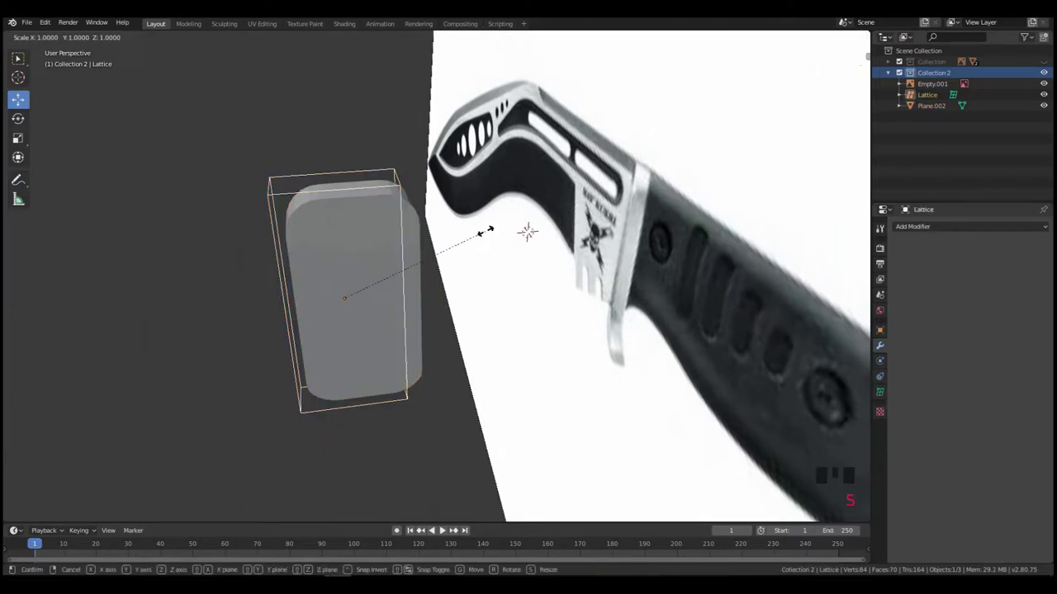
key(y)
click(428, 290)
drag(377, 298, 388, 297)
key(s)
key(y)
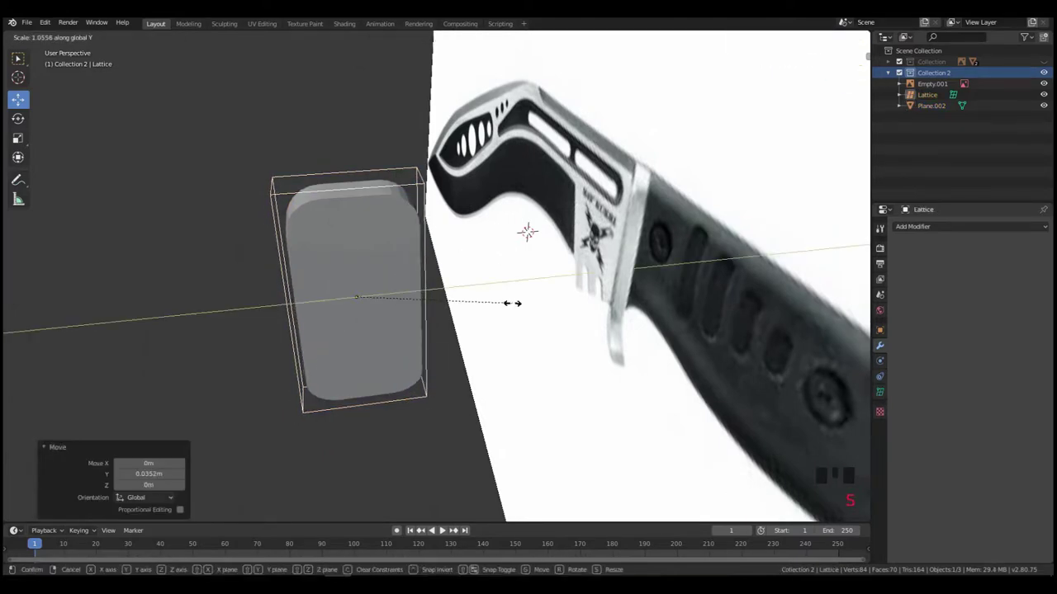
click(513, 303)
- Set the lattice's W resolution to 10 to divide it along the guard's height
middle_drag(371, 321, 533, 274)
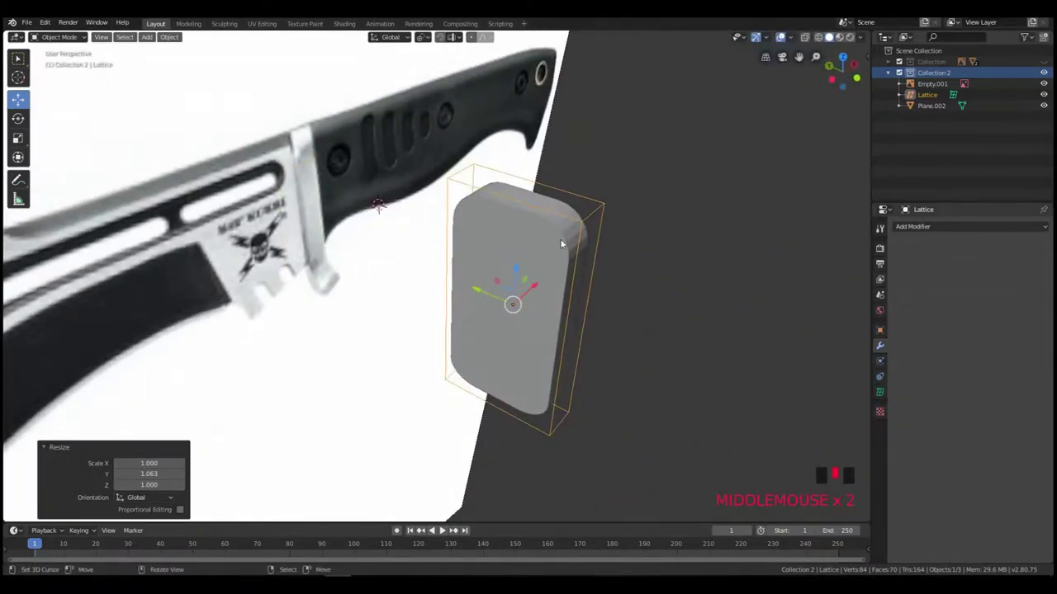
middle_drag(593, 218, 367, 199)
right_click(364, 190)
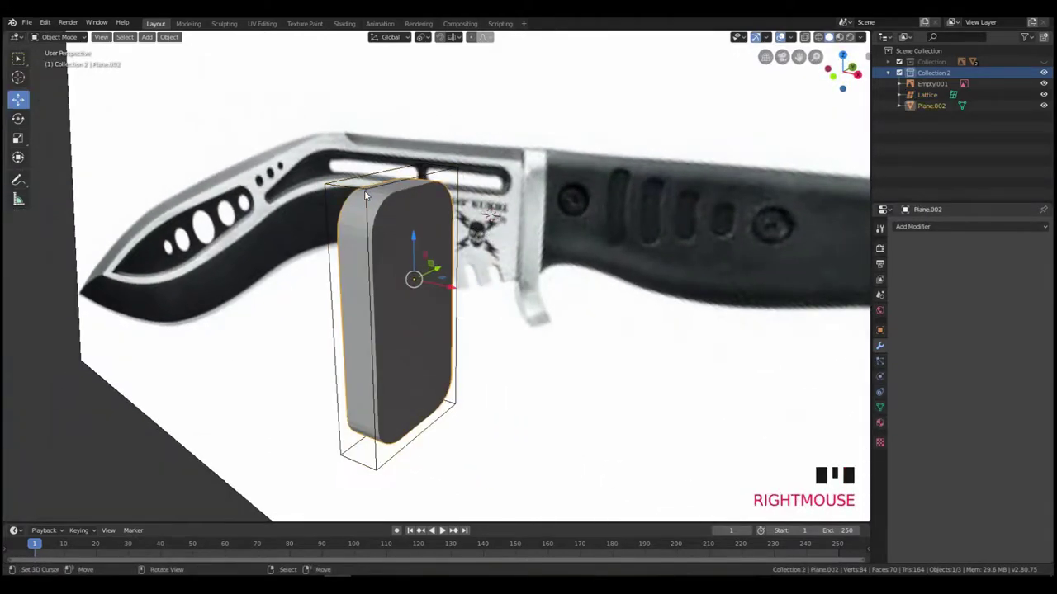
right_click(355, 186)
right_click(335, 183)
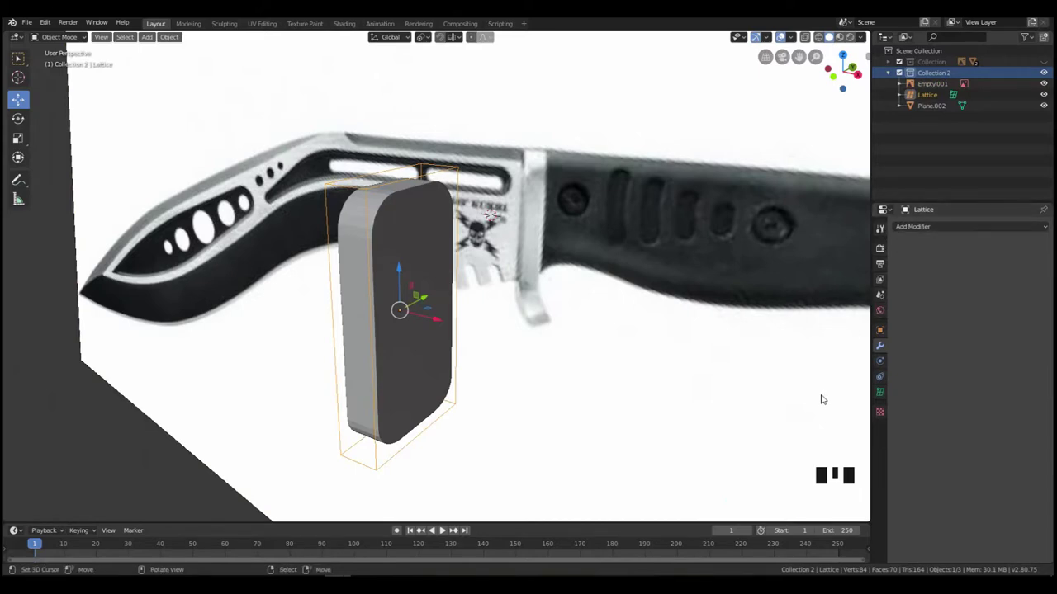
click(880, 393)
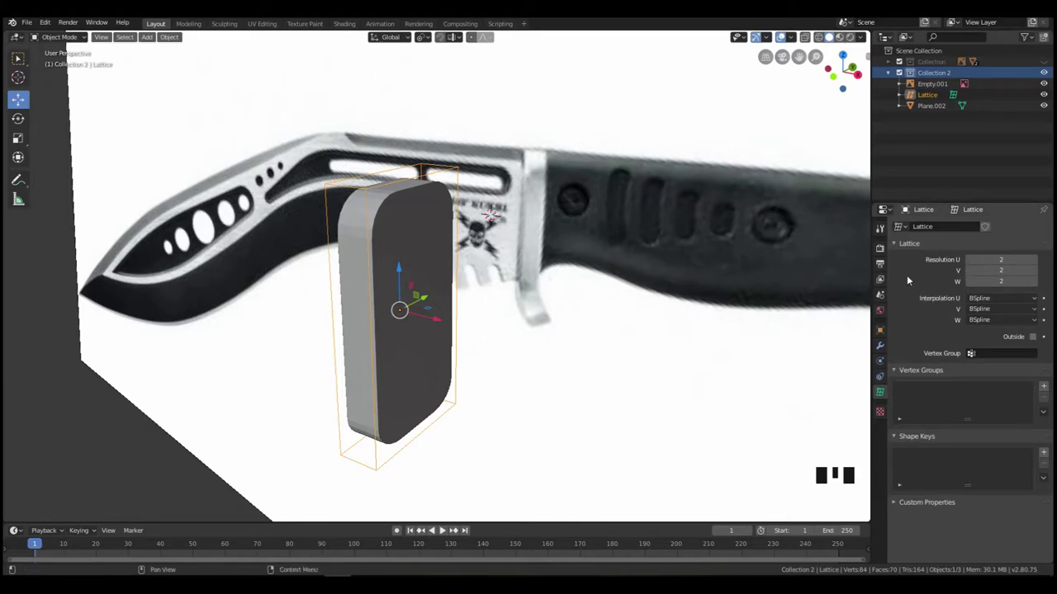
click(1035, 282)
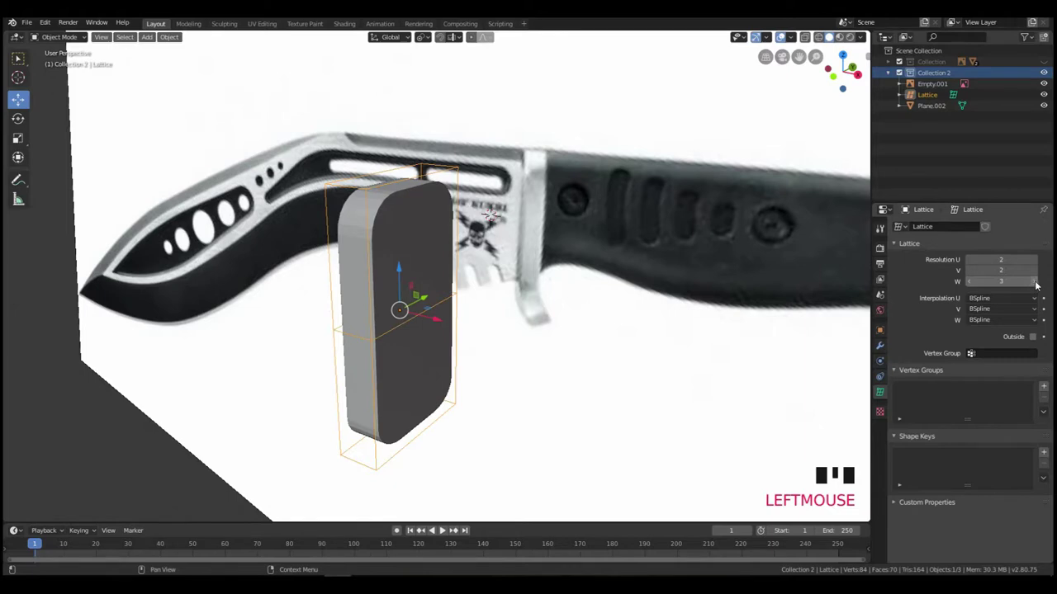
click(1034, 283)
click(1034, 283)
click(1035, 282)
click(1034, 282)
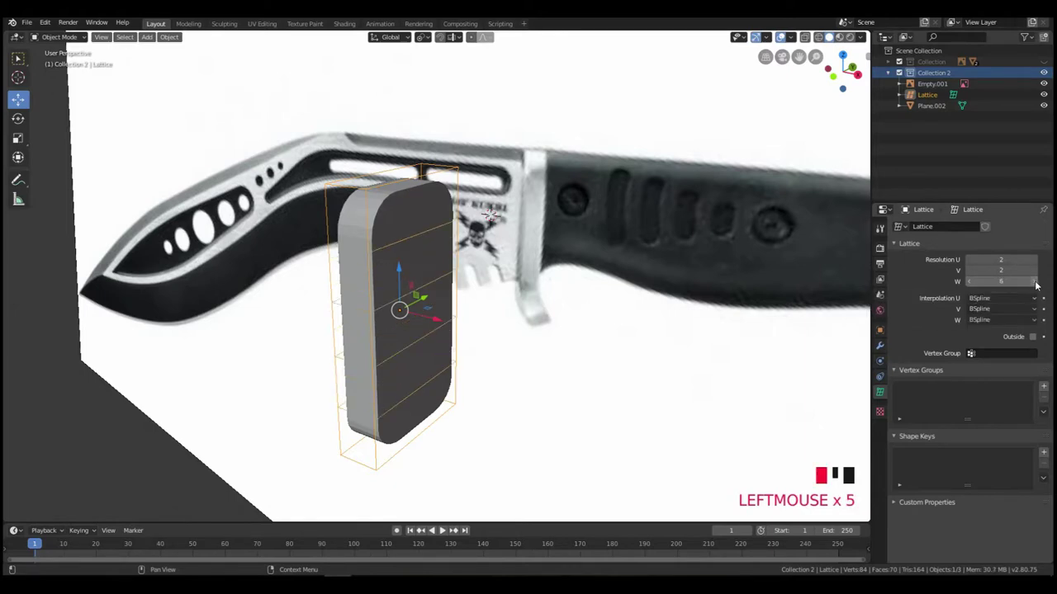
click(1036, 283)
click(1035, 283)
click(1035, 283)
click(1036, 283)
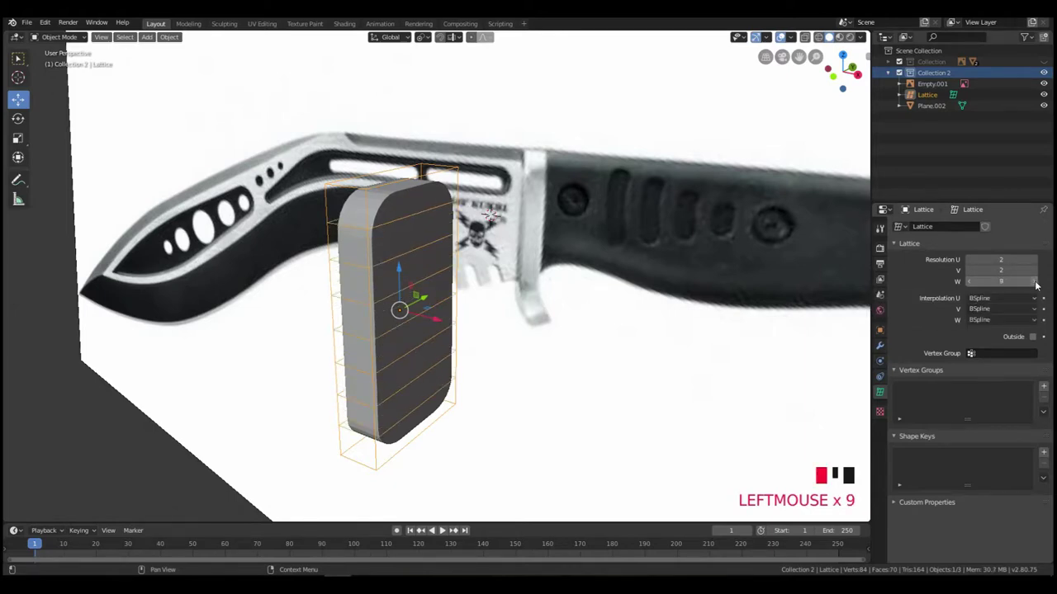
click(1036, 284)
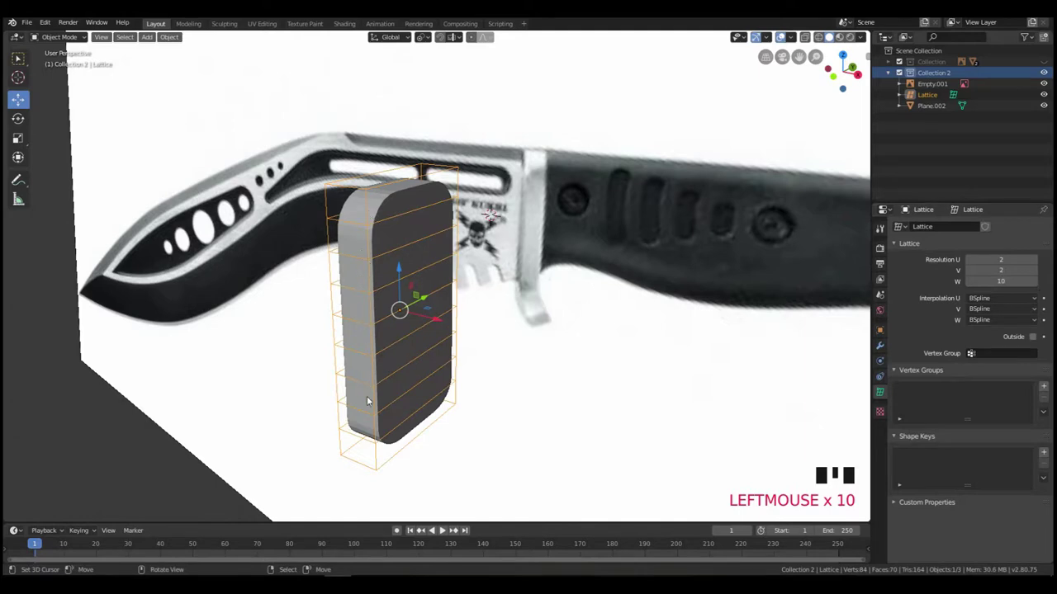
- Try a V resolution of 4 on the lattice, then return both V and U to 2
click(1035, 270)
click(1035, 270)
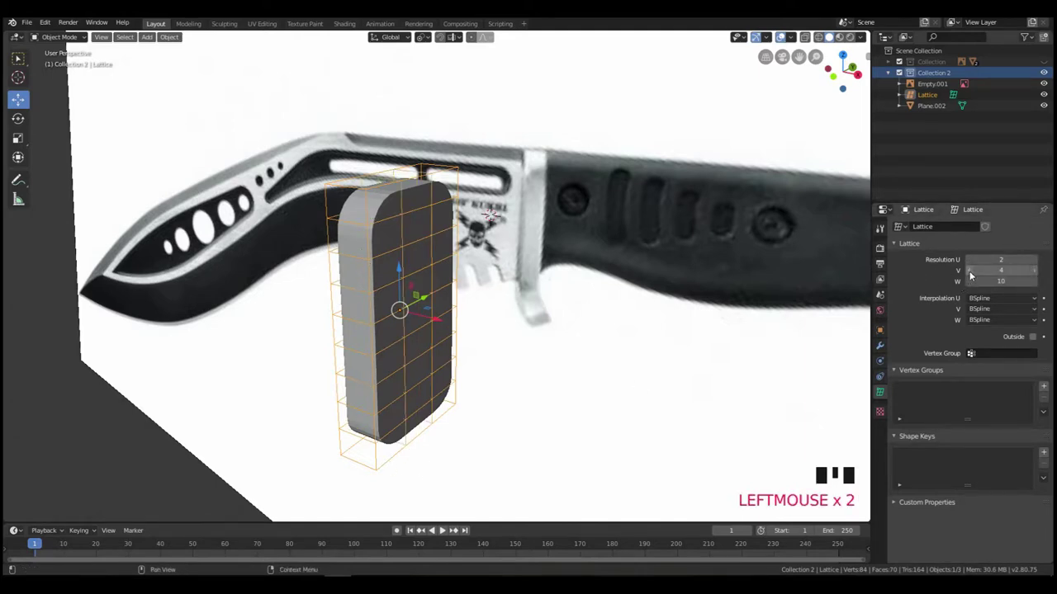
click(969, 270)
click(969, 270)
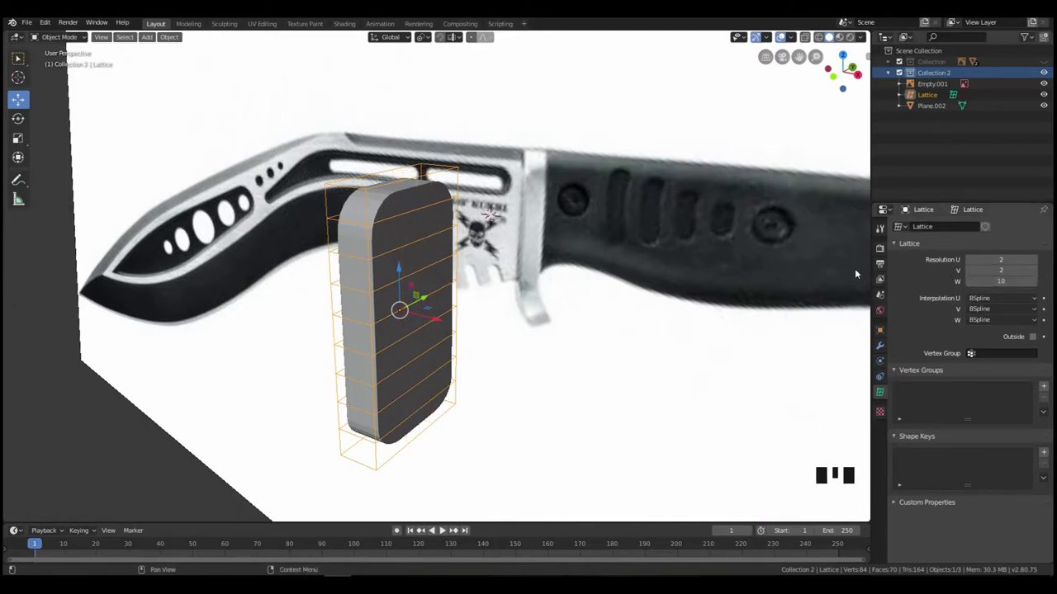
click(967, 261)
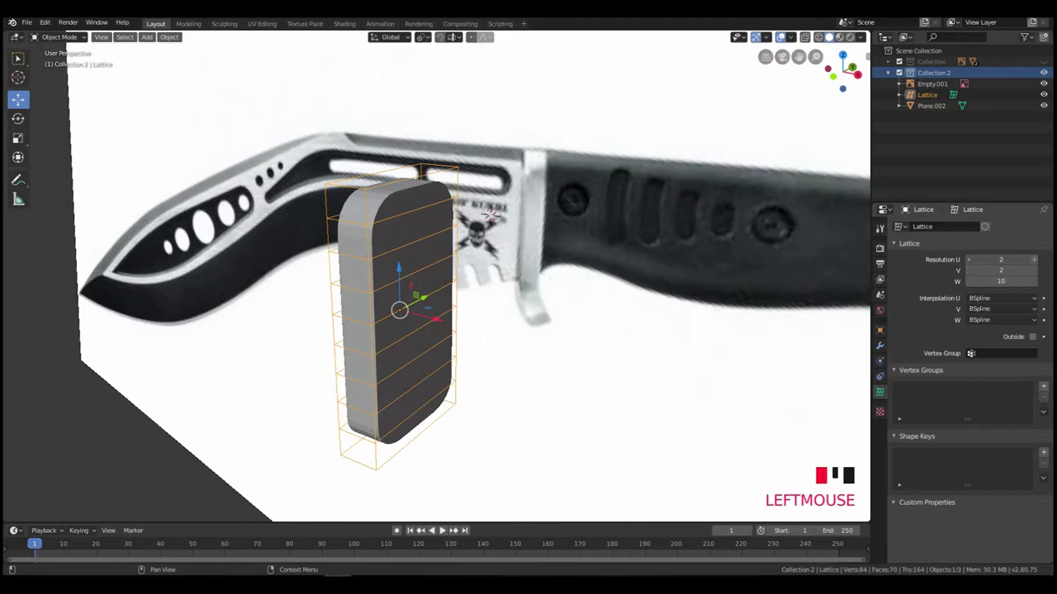
click(968, 260)
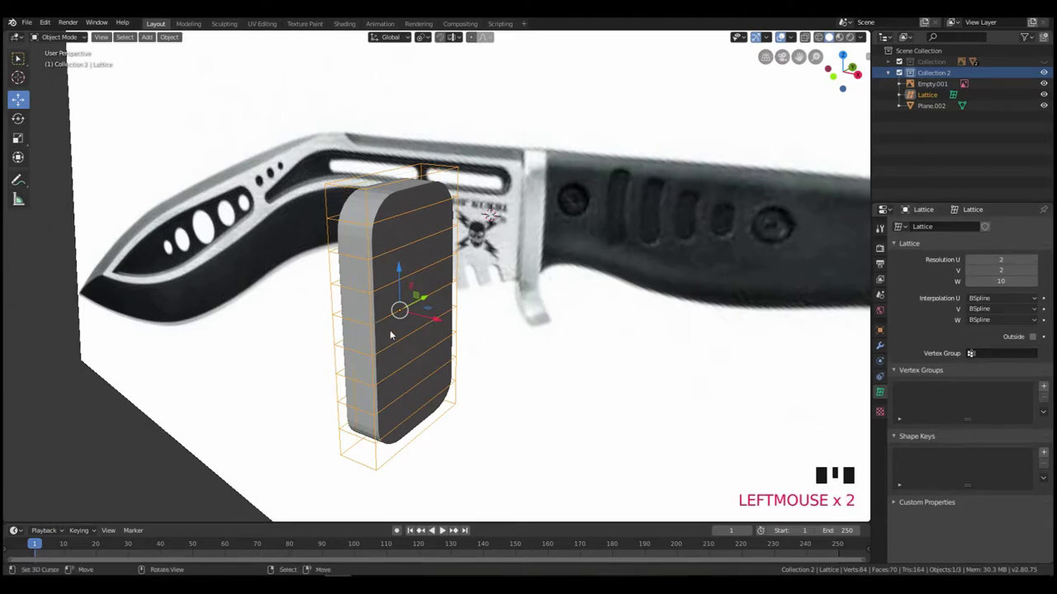
- Add a Lattice modifier to the guard and assign the surrounding lattice as its object
middle_drag(391, 334, 429, 248)
right_click(433, 193)
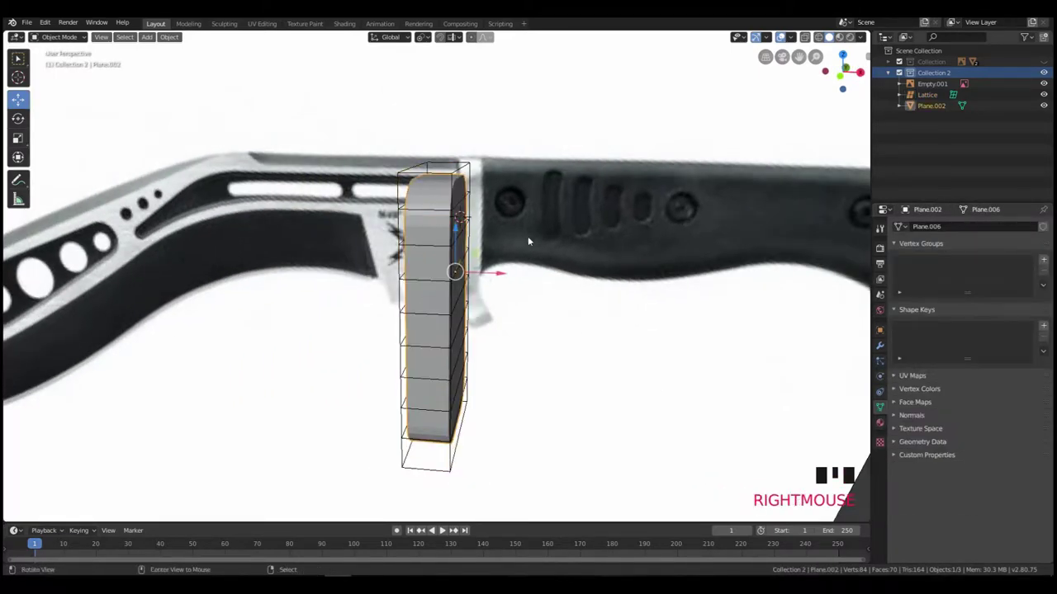
middle_drag(527, 236, 503, 241)
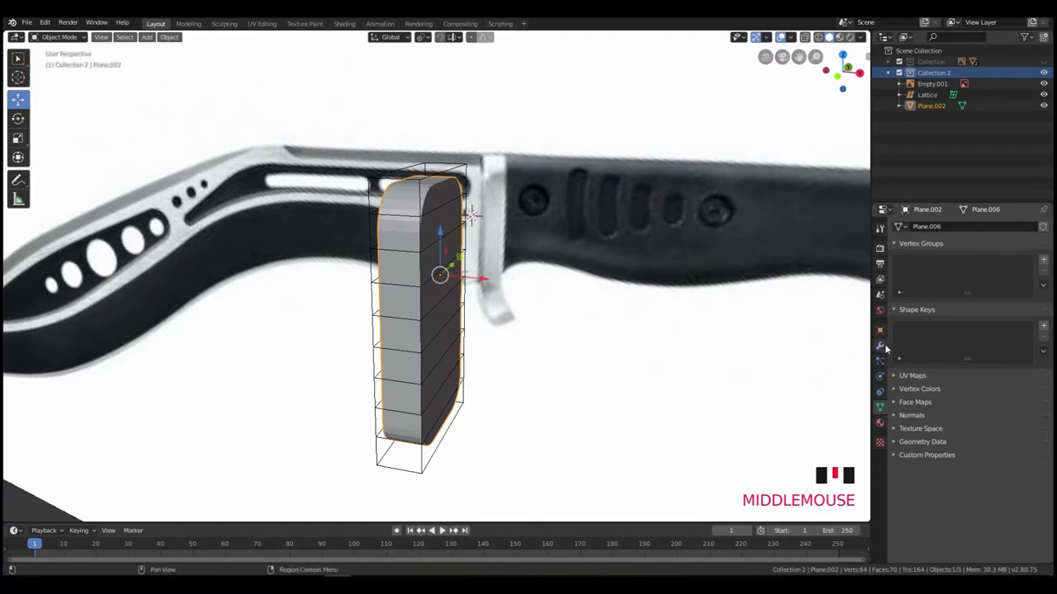
click(882, 347)
click(944, 229)
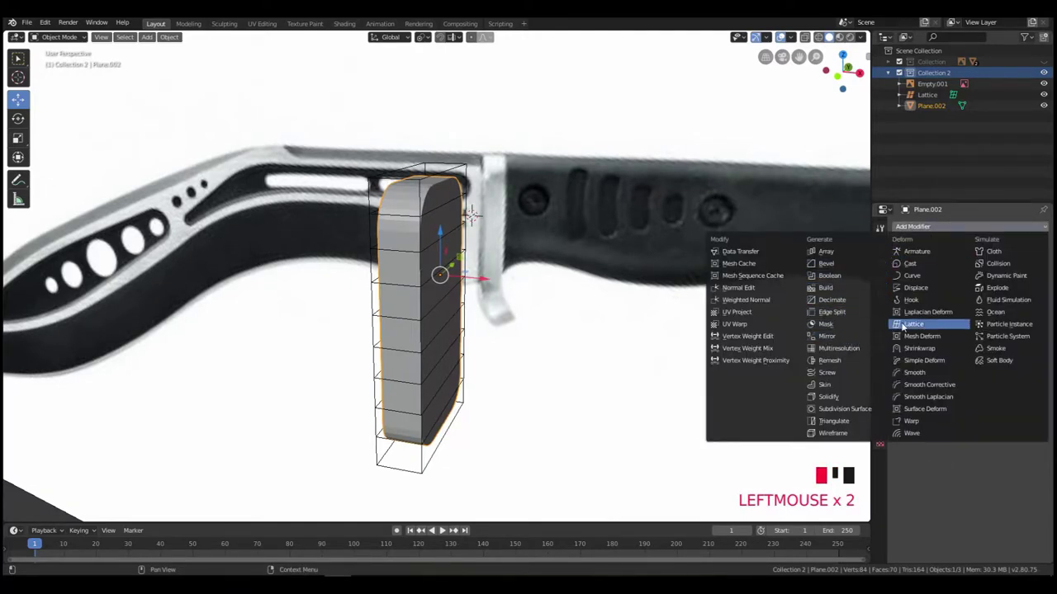
click(921, 323)
click(962, 288)
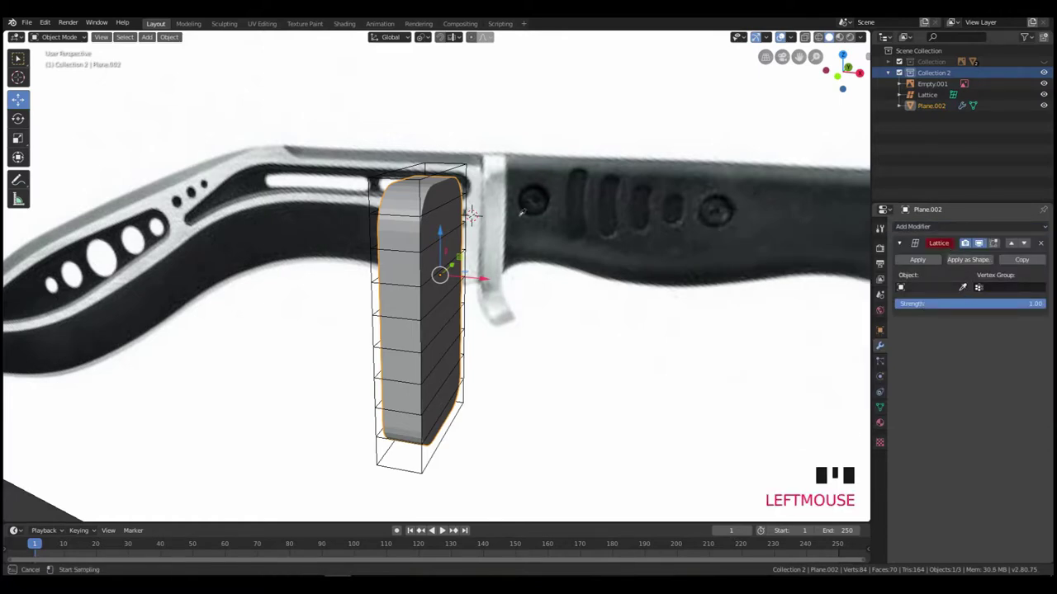
click(474, 198)
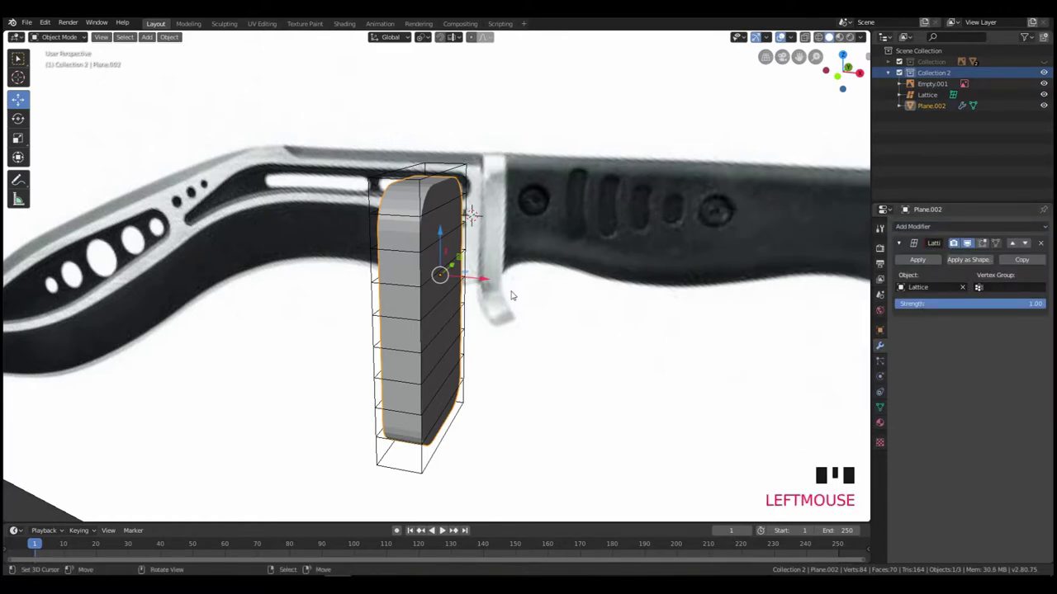
- Select the lattice and enter Edit Mode to work on its control points
middle_drag(512, 295, 491, 287)
right_click(438, 165)
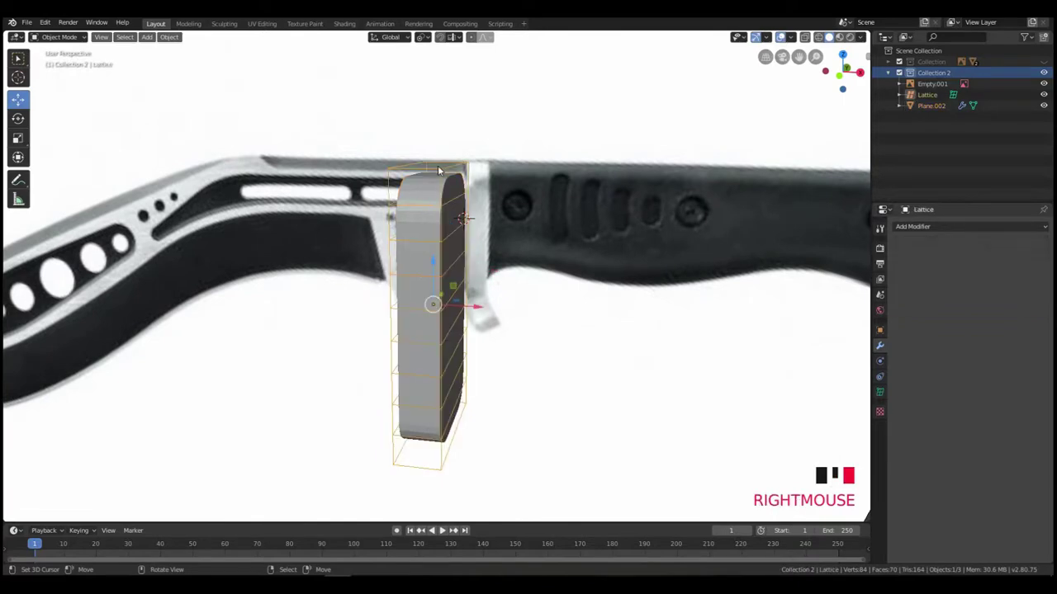
middle_drag(438, 166, 495, 424)
key(Tab)
key(1)
- Try moving the four bottom control points of the lattice to test how the guard deforms
right_click(416, 407)
shift+right_click(379, 413)
shift+right_click(422, 402)
key(g)
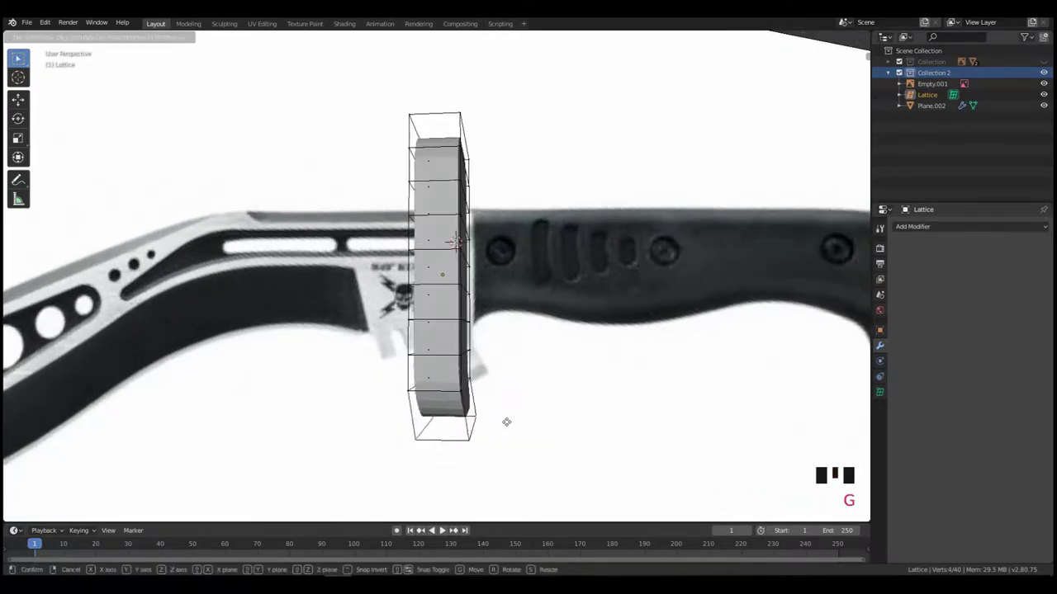
click(498, 414)
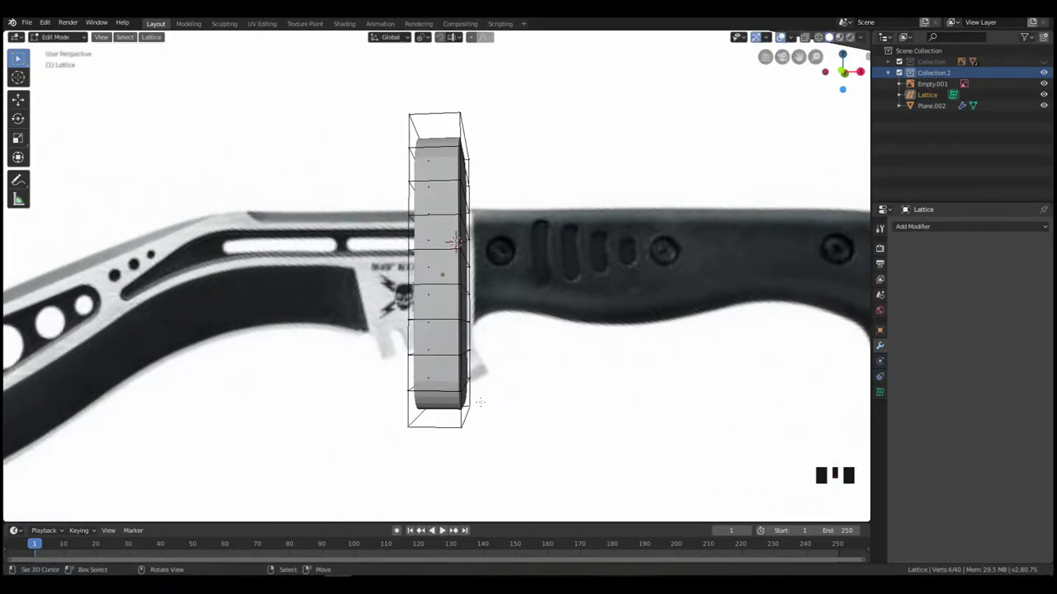
middle_drag(482, 402, 448, 394)
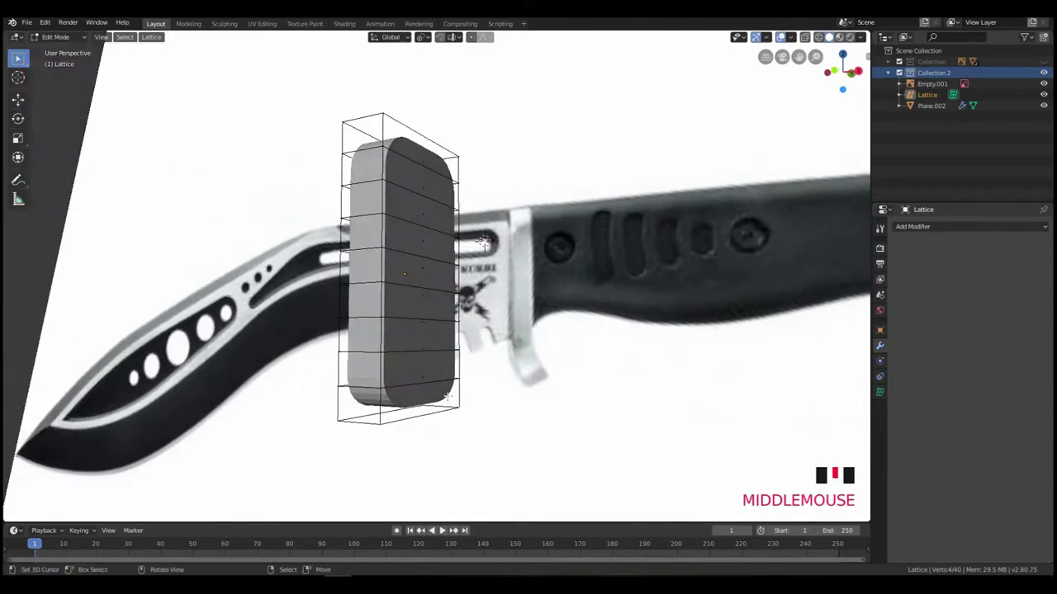
- Show the guard's lower end in wireframe from the front and try selecting control points in the lattice's third row from the bottom
key(KP_1)
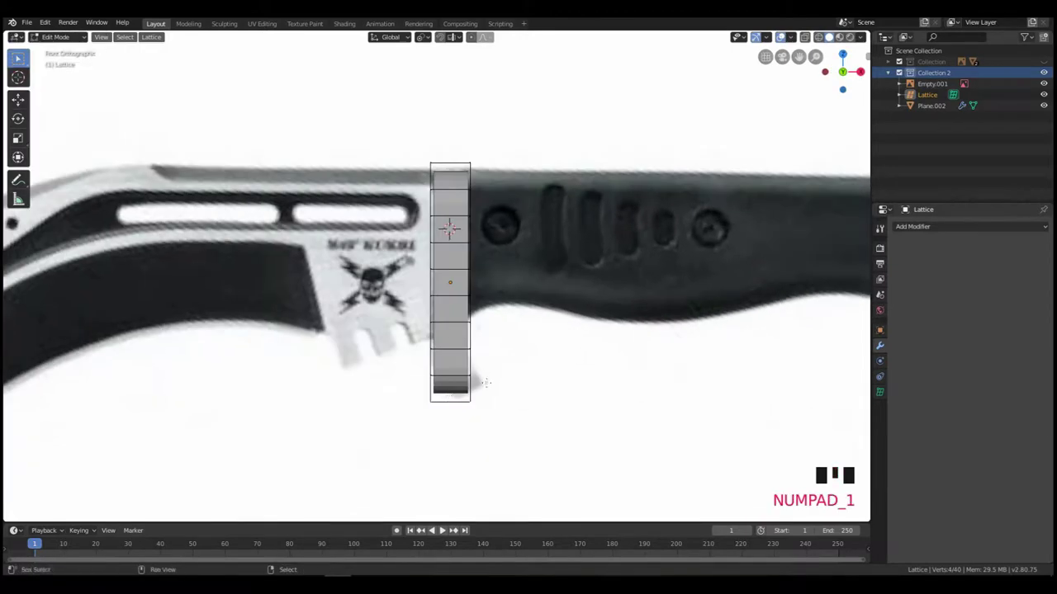
shift+middle_drag(452, 339, 441, 345)
scroll(441, 345, up, 1)
key(z)
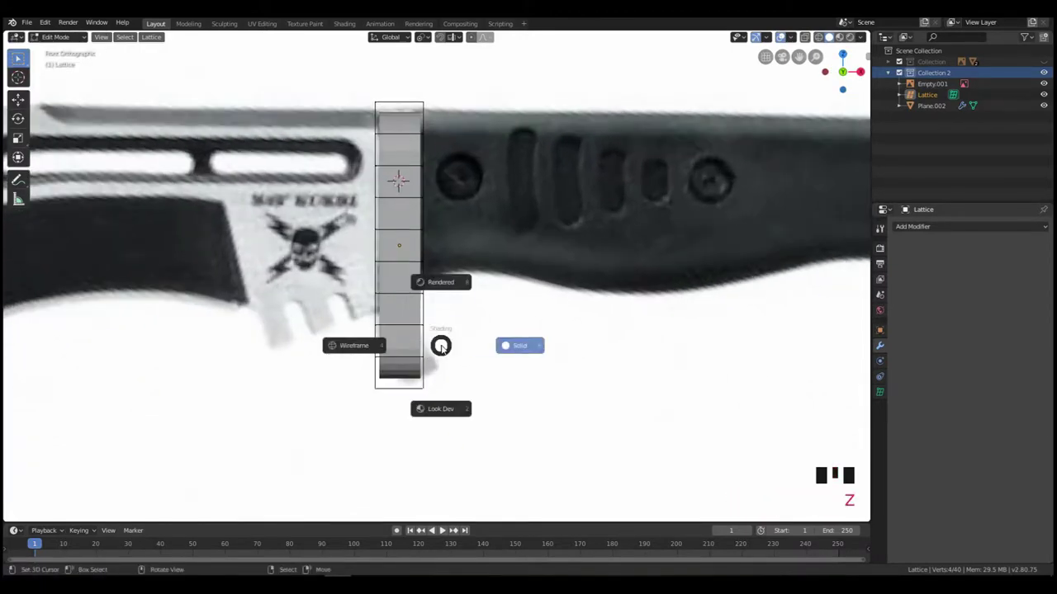
click(342, 346)
scroll(342, 346, up, 2)
shift+middle_drag(357, 416, 372, 383)
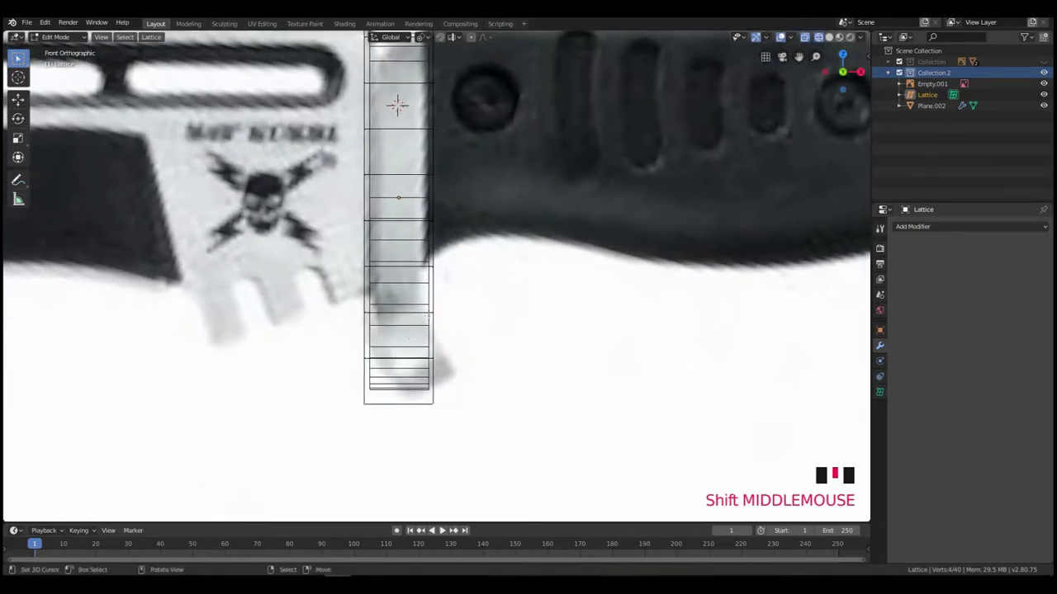
right_click(430, 314)
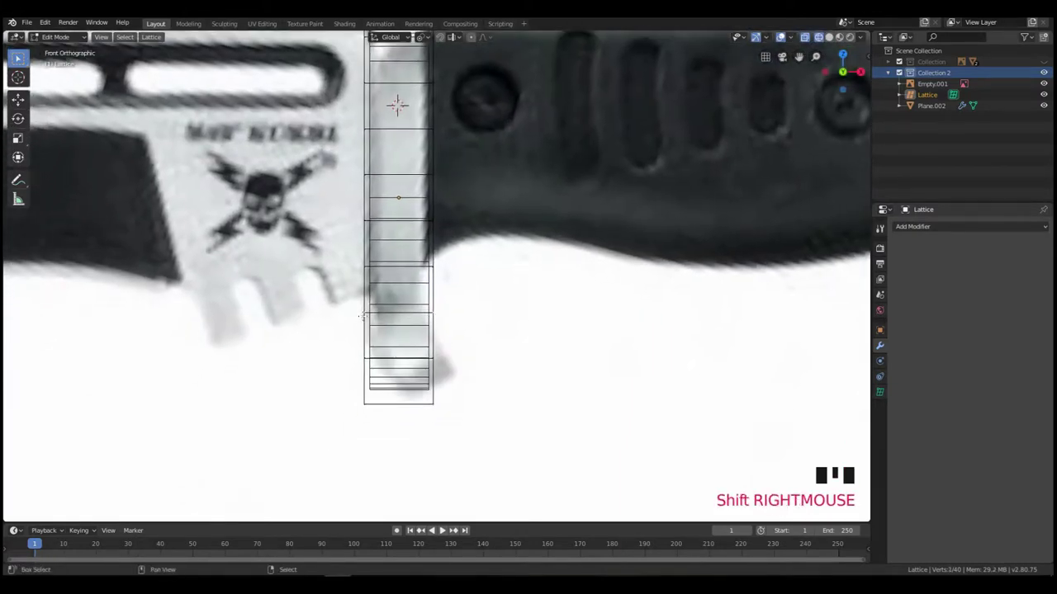
middle_drag(362, 317, 400, 340)
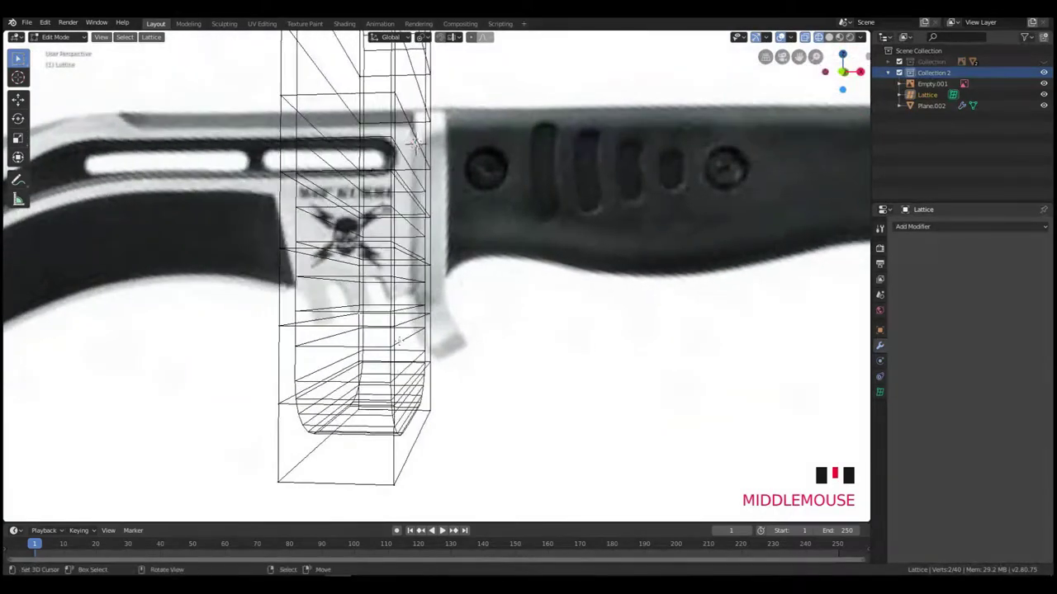
- Return to solid shading and snap the 3D cursor to the selected control points in the lattice's third row from the bottom
key(z)
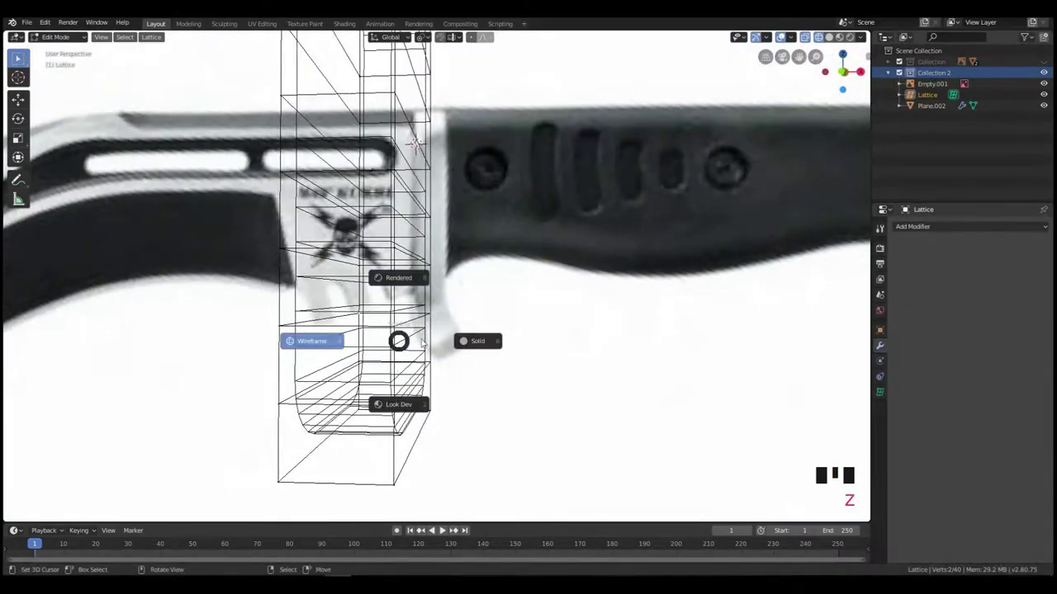
click(464, 343)
middle_drag(413, 348, 361, 354)
right_click(337, 357)
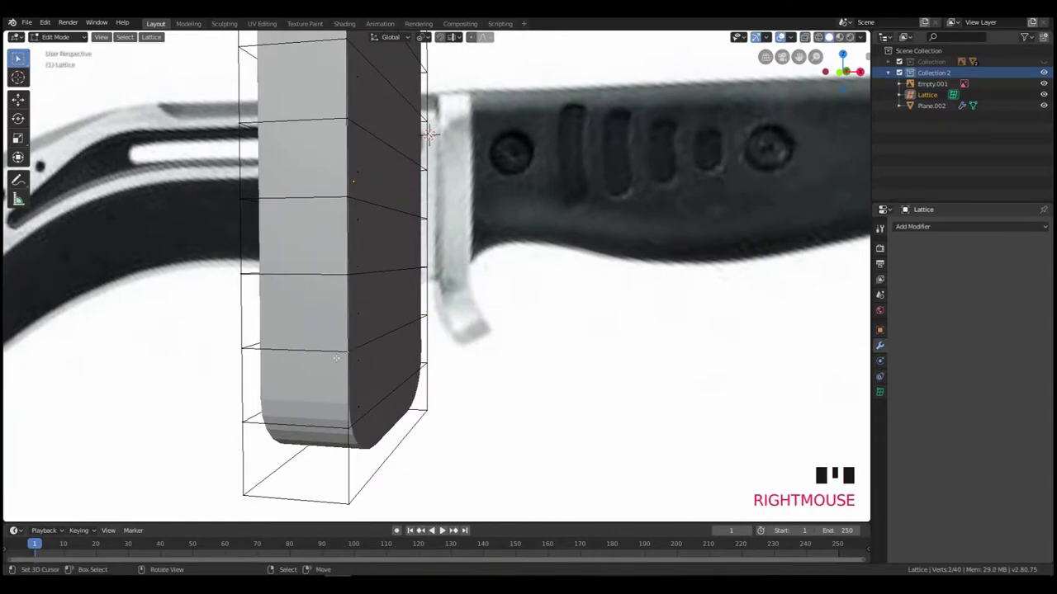
key(shift+s)
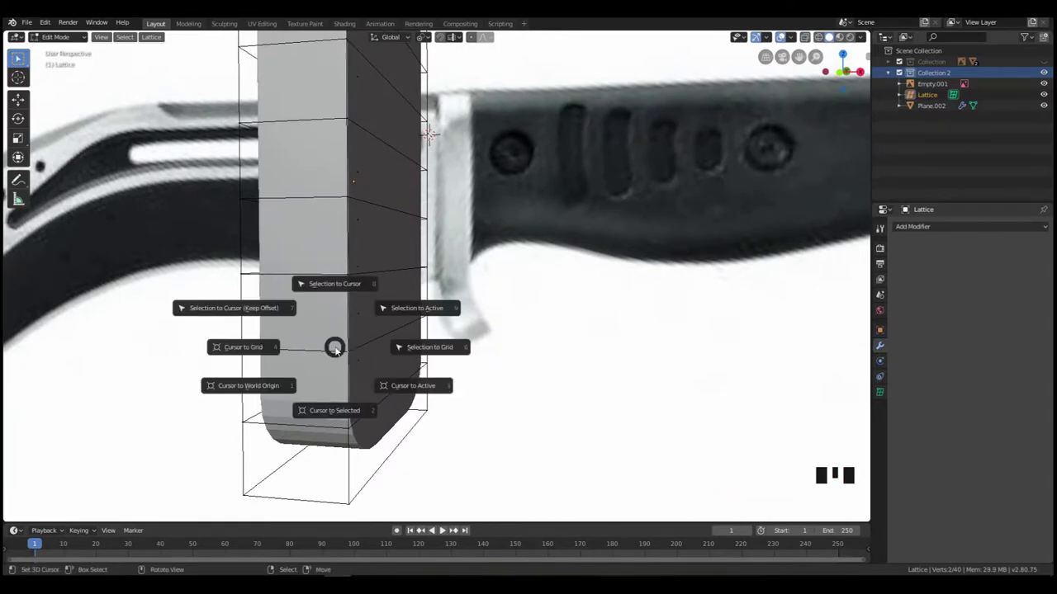
click(335, 411)
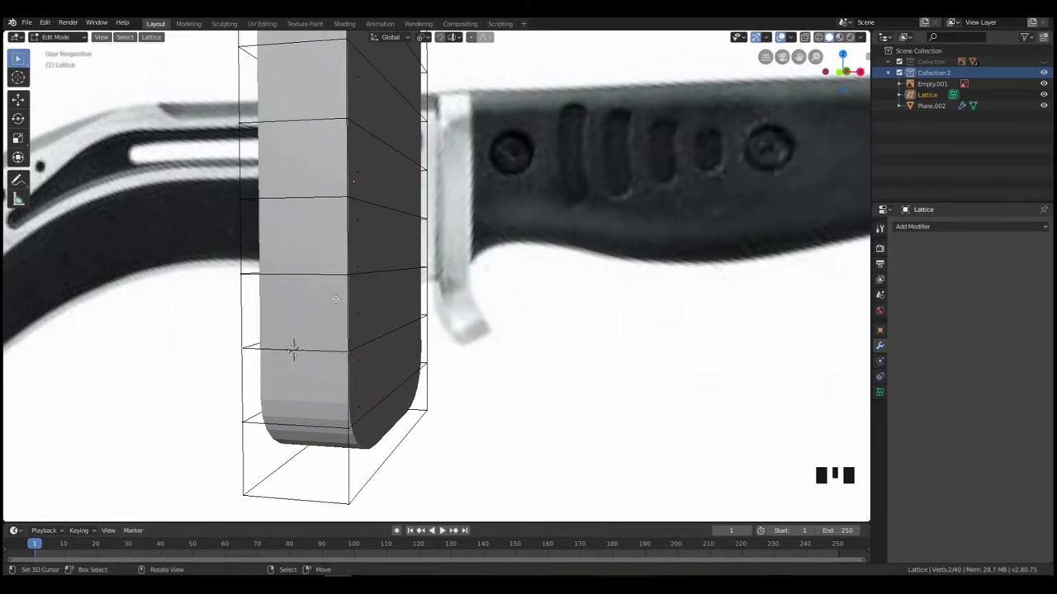
- Set the pivot point to 3D Cursor while staying in Edit Mode on the lattice
key(Tab)
key(Tab)
click(422, 38)
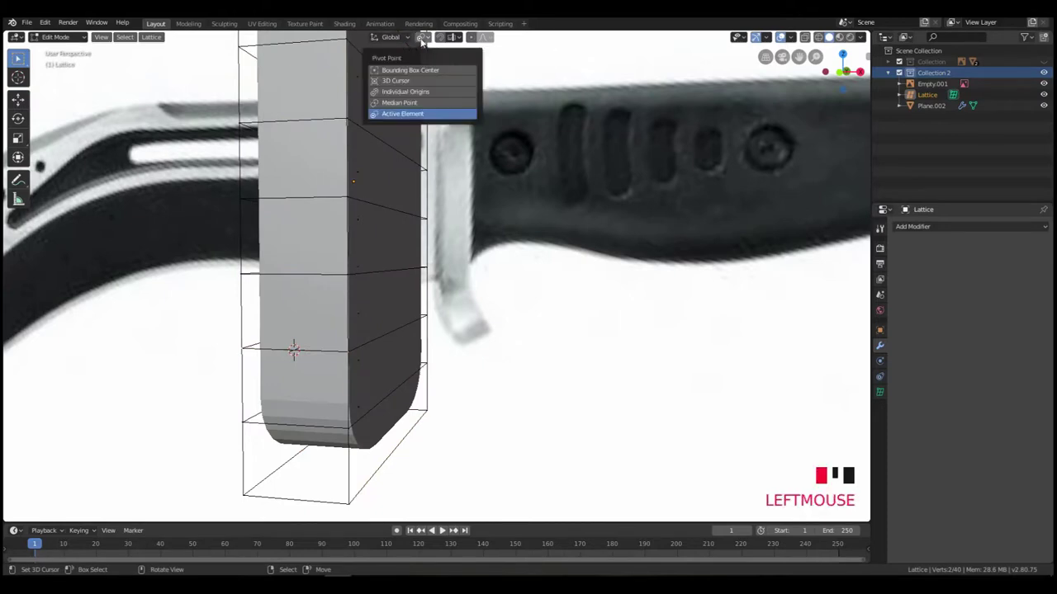
click(405, 102)
right_click(352, 422)
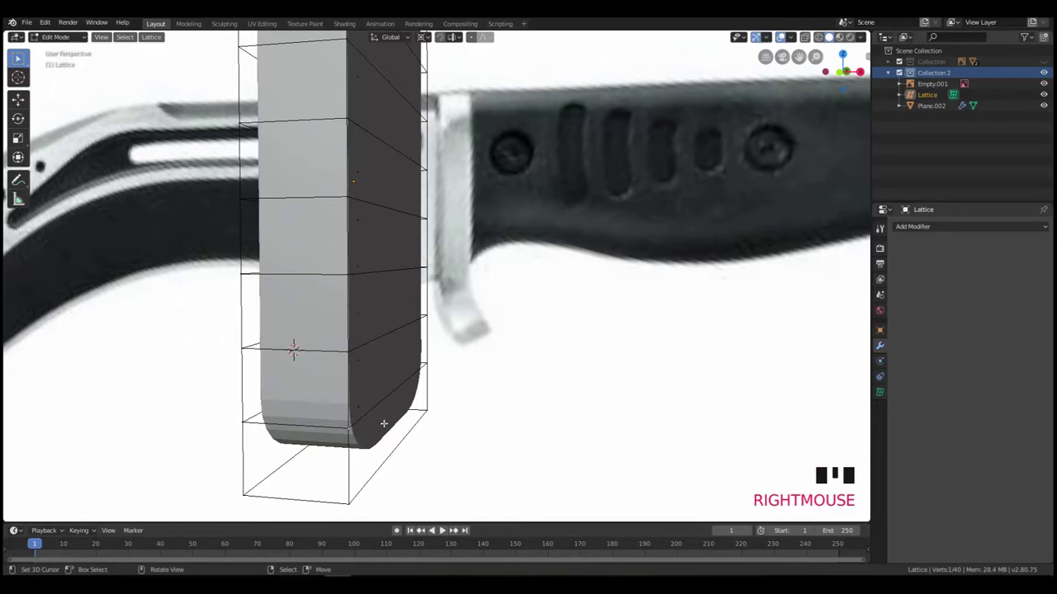
key(r)
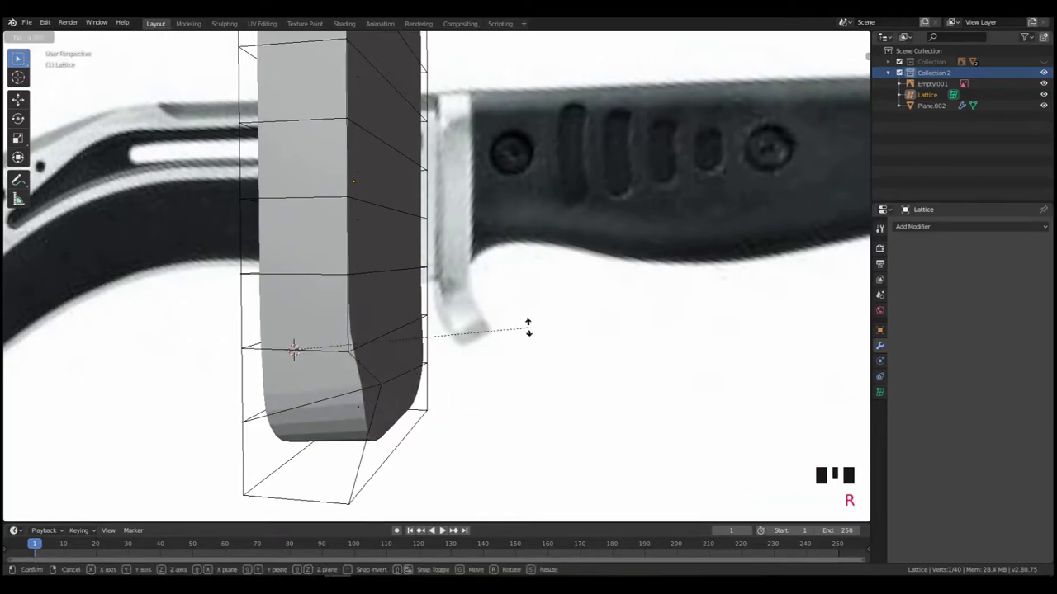
right_click(517, 353)
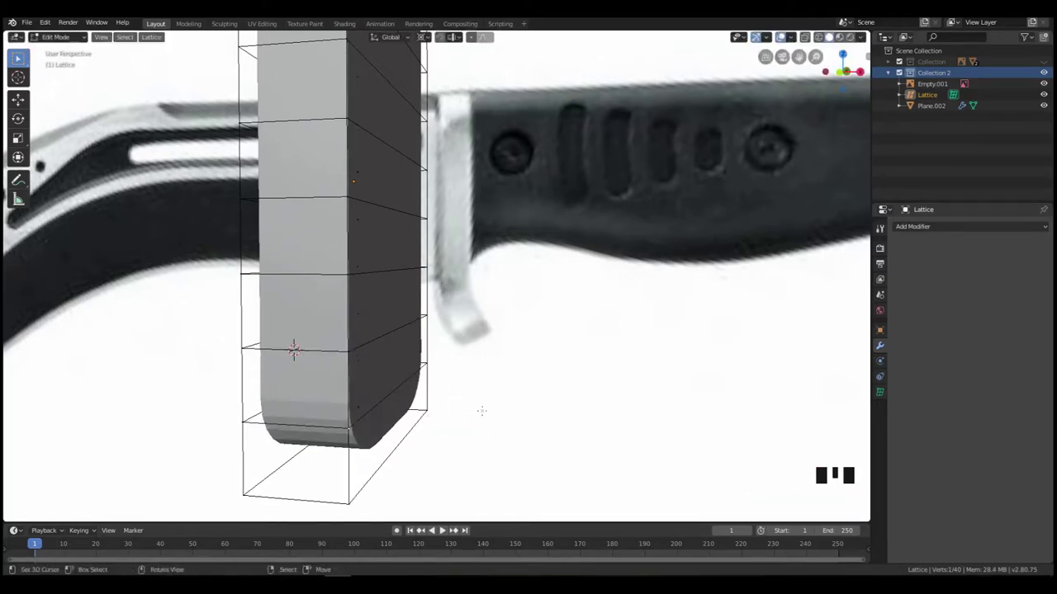
key(s)
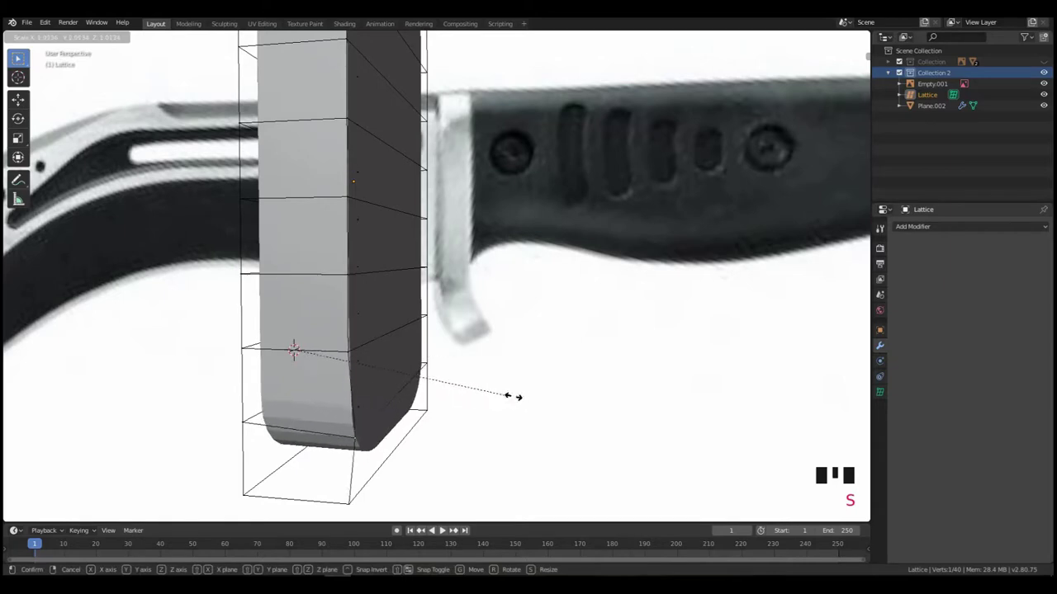
right_click(525, 397)
key(r)
right_click(550, 274)
key(g)
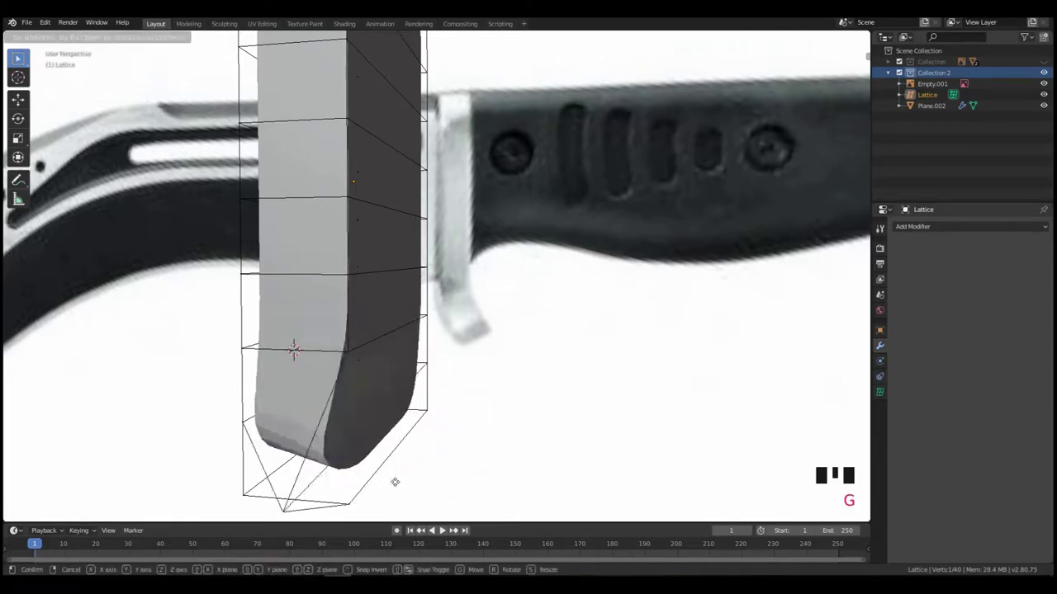
right_click(490, 418)
key(r)
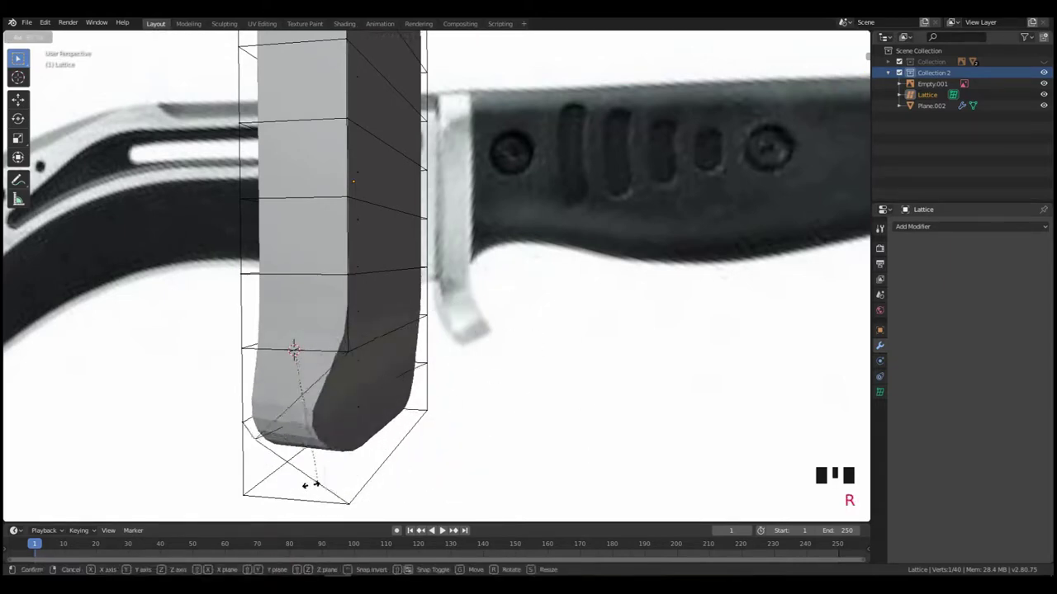
right_click(514, 385)
- Display the guard in wireframe and box-select the eight control points in the lattice's two bottom rows
scroll(437, 422, down, 2)
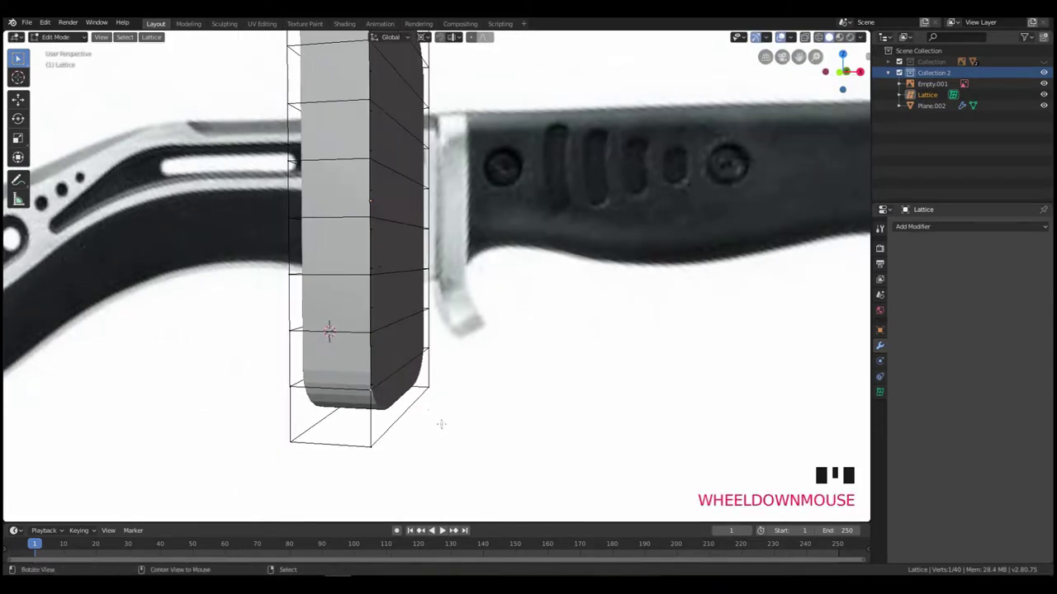
mouse_move(437, 422)
middle_down()
mouse_move(437, 384)
mouse_move(434, 401)
middle_up()
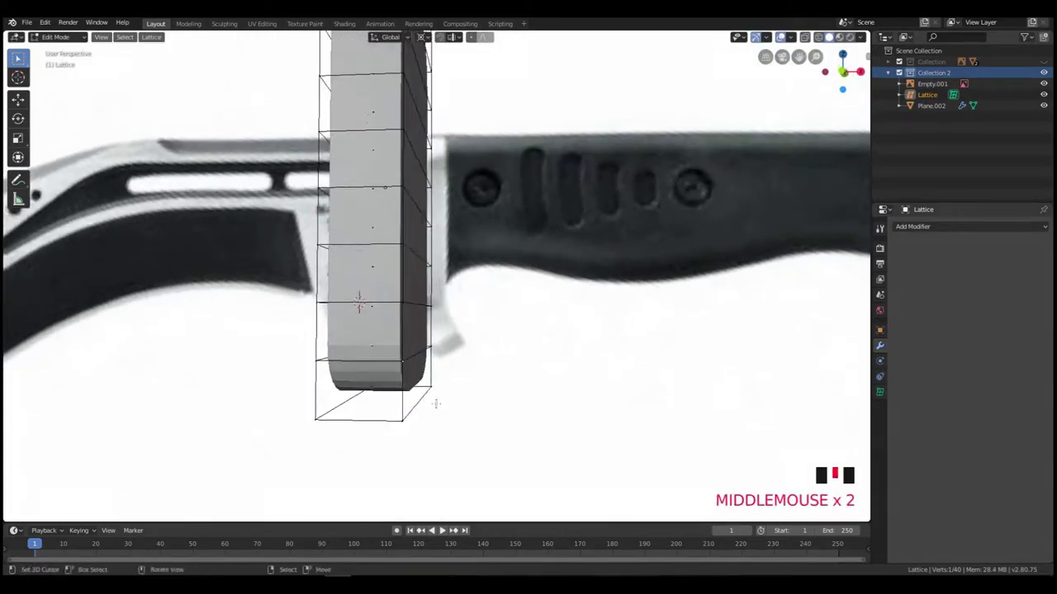
key(z)
click(349, 403)
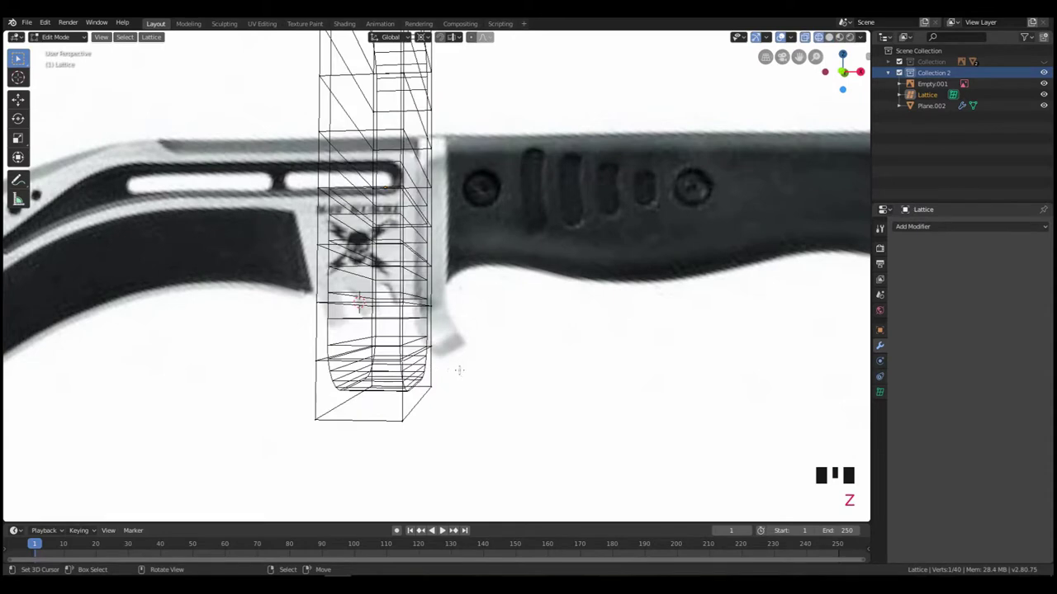
key(b)
click(476, 348)
key(b)
drag(467, 333, 270, 435)
key(g)
right_click(470, 402)
key(r)
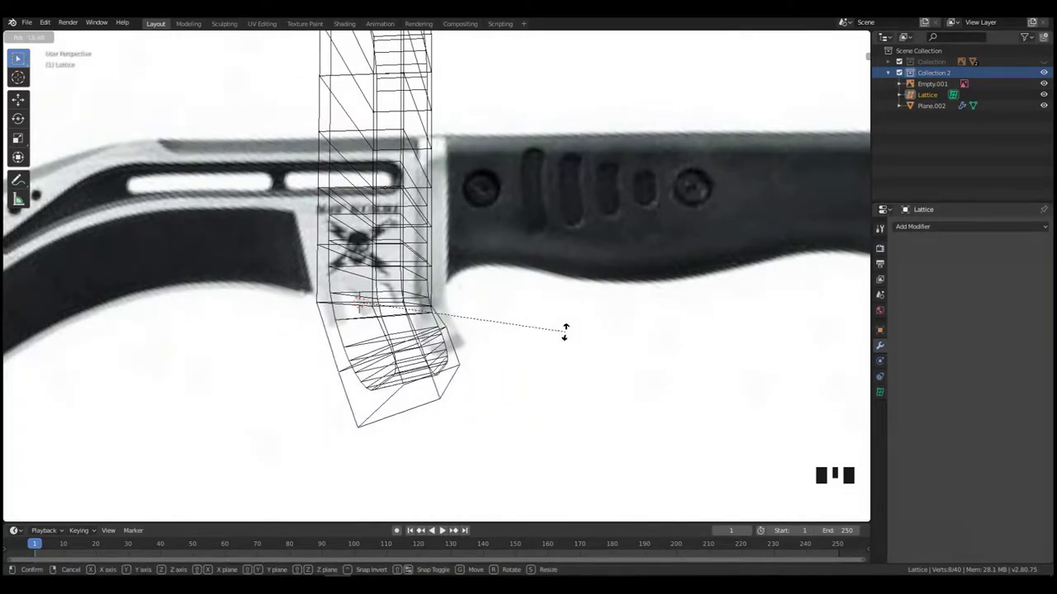
right_click(563, 343)
- Rotate the two bottom lattice rows around the 3D cursor in front view to follow the reference's curved guard tip, and leave Edit Mode
key(KP_1)
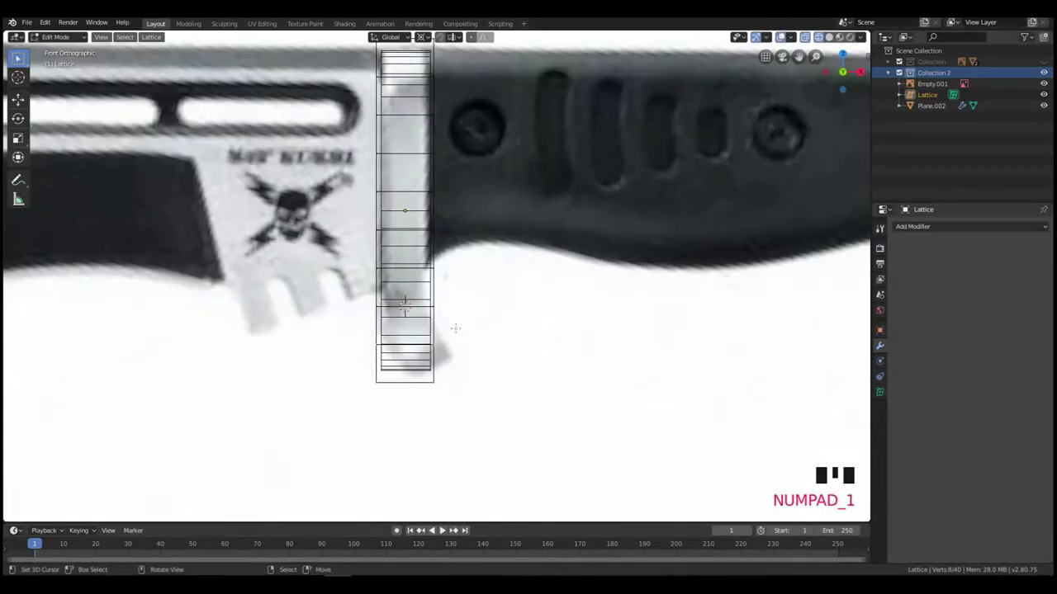
key(r)
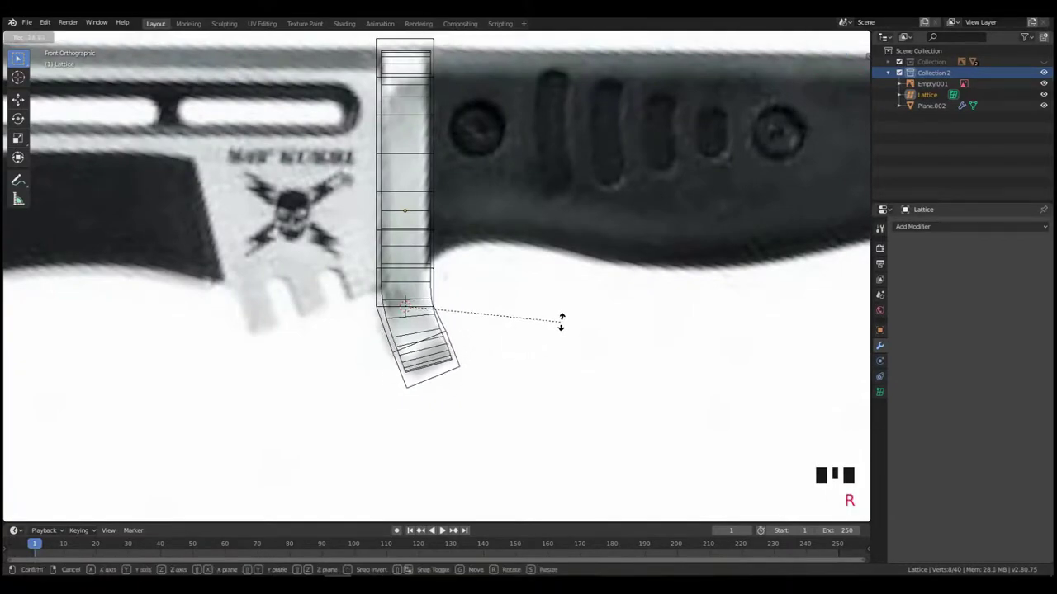
click(536, 336)
key(Tab)
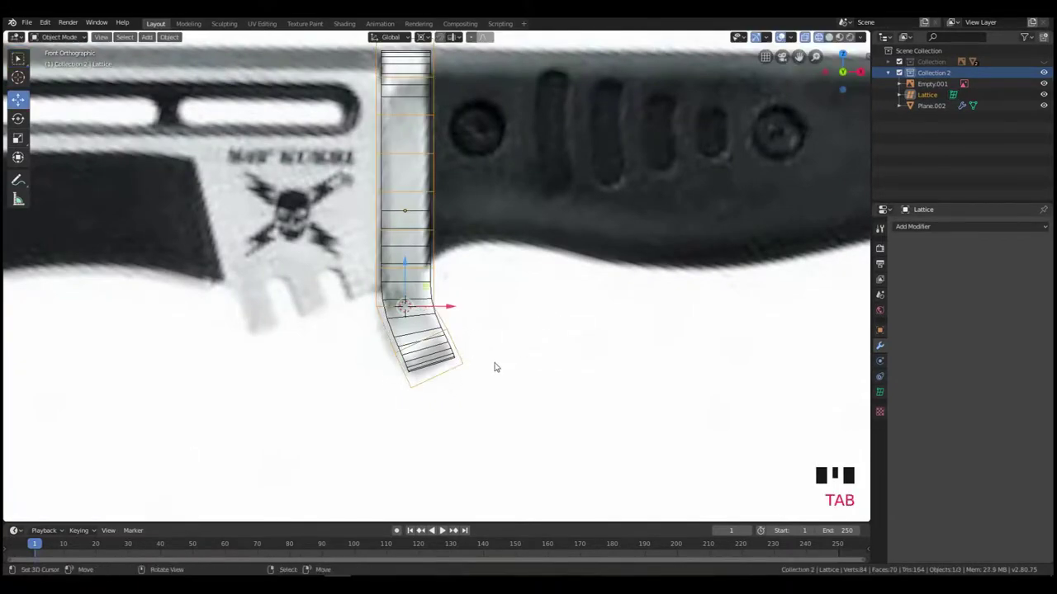
middle_drag(496, 366, 459, 374)
scroll(442, 377, down, 3)
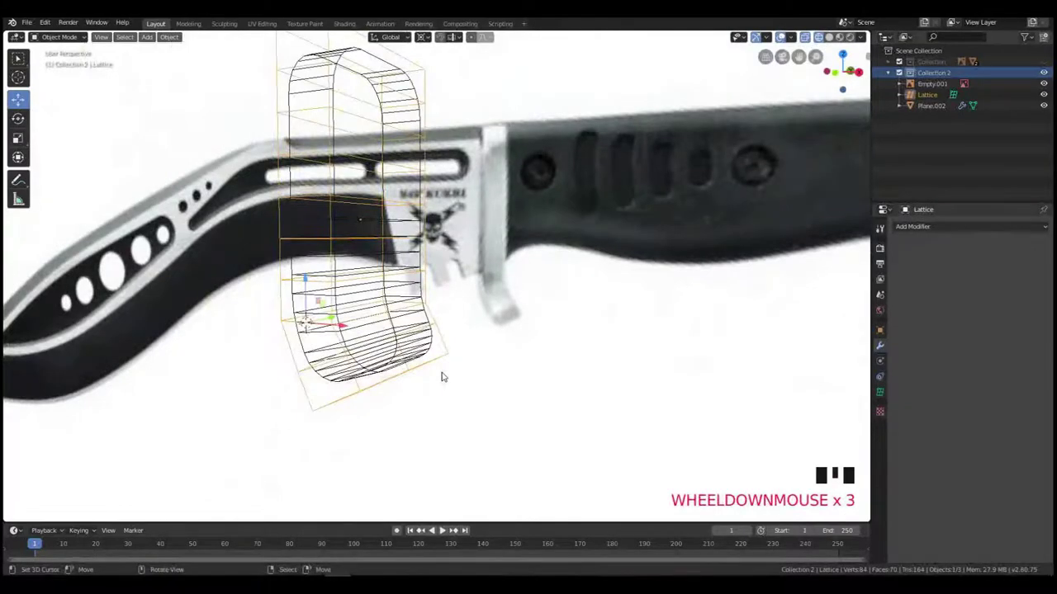
- In solid shading, select the lattice's four bottom control points in Edit Mode and rotate them -10.4° around the Y axis
key(z)
mouse_move(500, 378)
middle_down()
mouse_move(485, 364)
mouse_move(437, 382)
mouse_move(397, 372)
mouse_move(443, 377)
mouse_move(483, 366)
mouse_move(440, 343)
middle_up()
scroll(451, 388, up, 2)
right_click(439, 344)
right_click(437, 348)
right_click(437, 349)
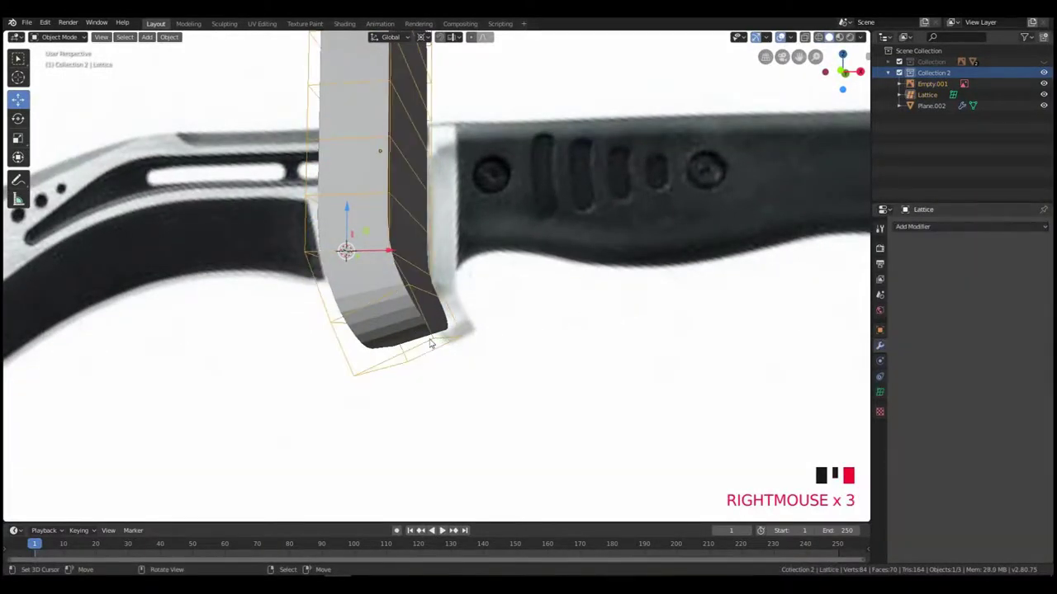
key(Tab)
right_click(430, 339)
shift+right_click(446, 345)
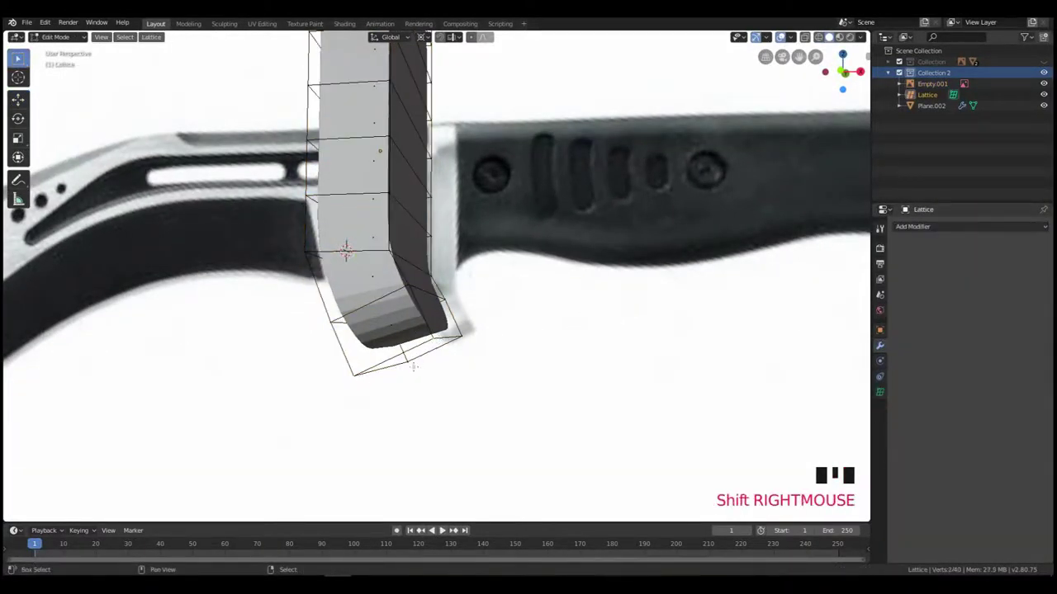
shift+right_click(456, 348)
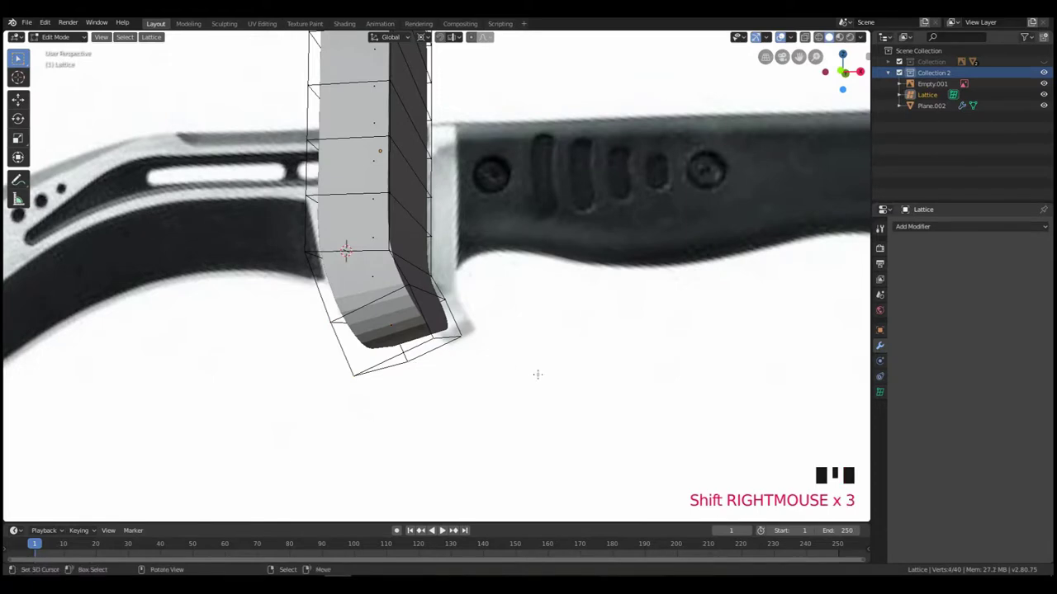
key(r)
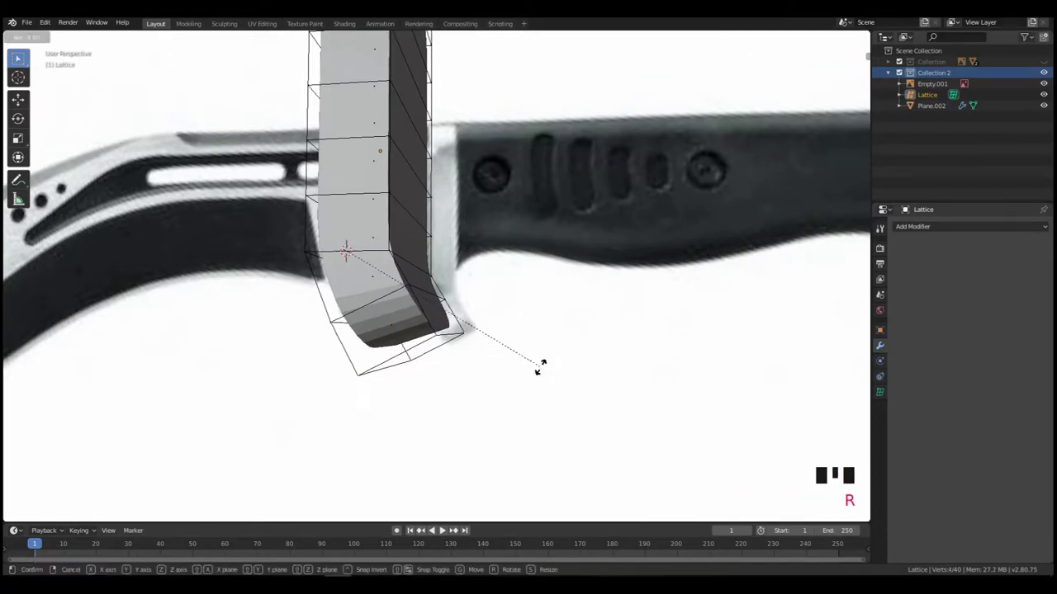
key(y)
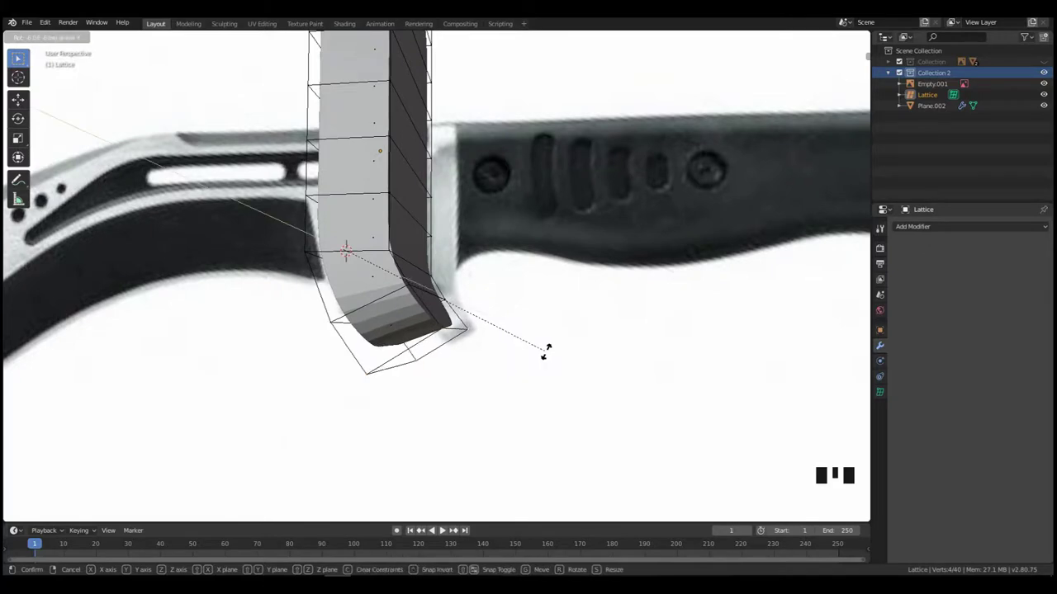
click(553, 339)
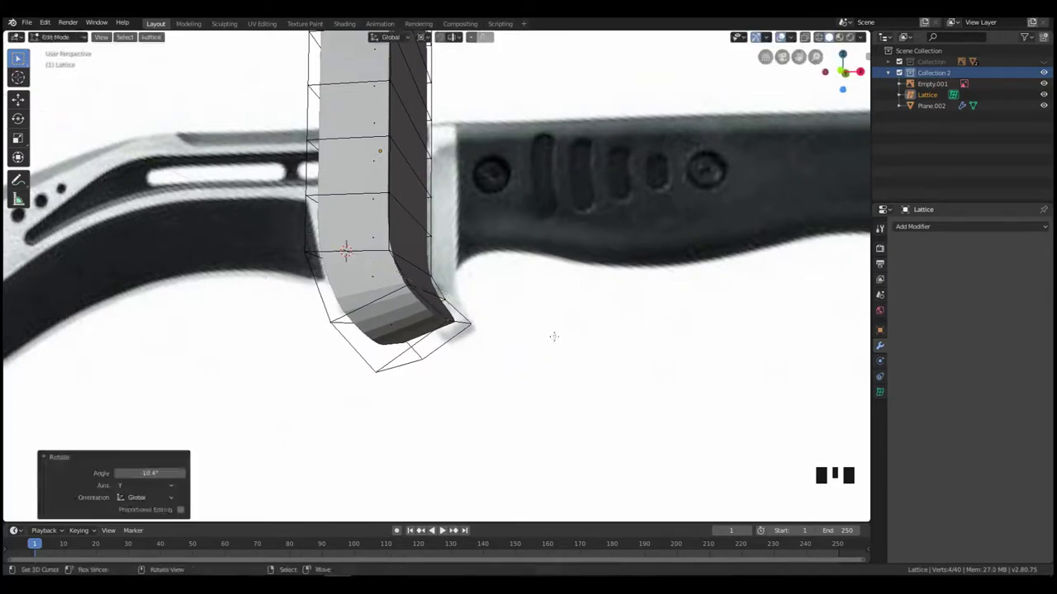
- Leave the lattice's Edit Mode, clear the selection and compare the guard's bent lower end with the reference from the front
scroll(509, 361, down, 2)
middle_drag(509, 361, 427, 323)
key(KP_1)
scroll(523, 371, up, 4)
scroll(420, 331, down, 2)
key(alt+a)
key(KP_1)
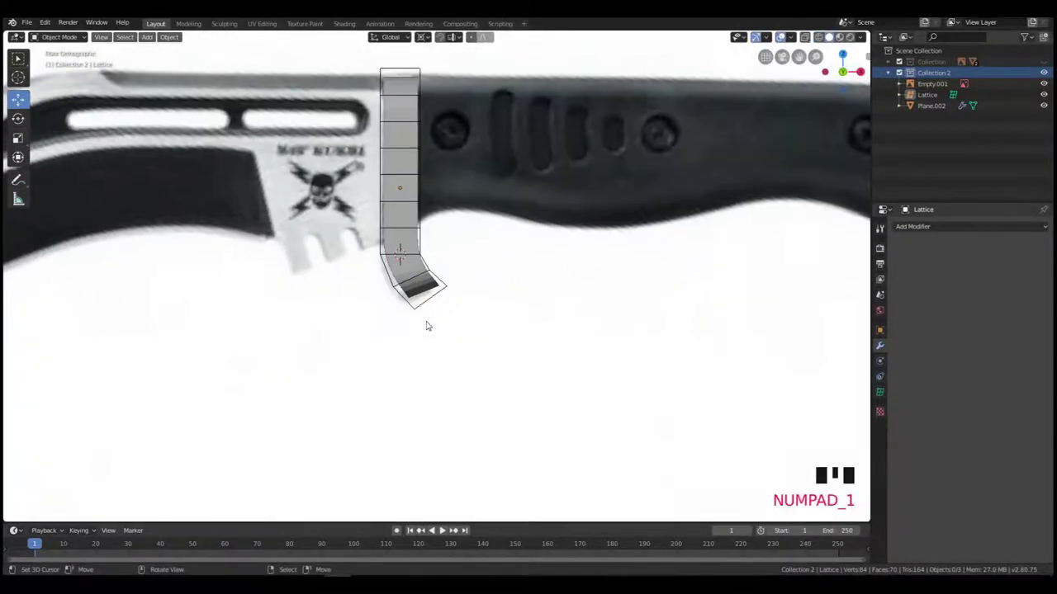
- Select the lattice and the guard together and move them -0.022 m along the X axis to align with the reference
scroll(411, 321, up, 4)
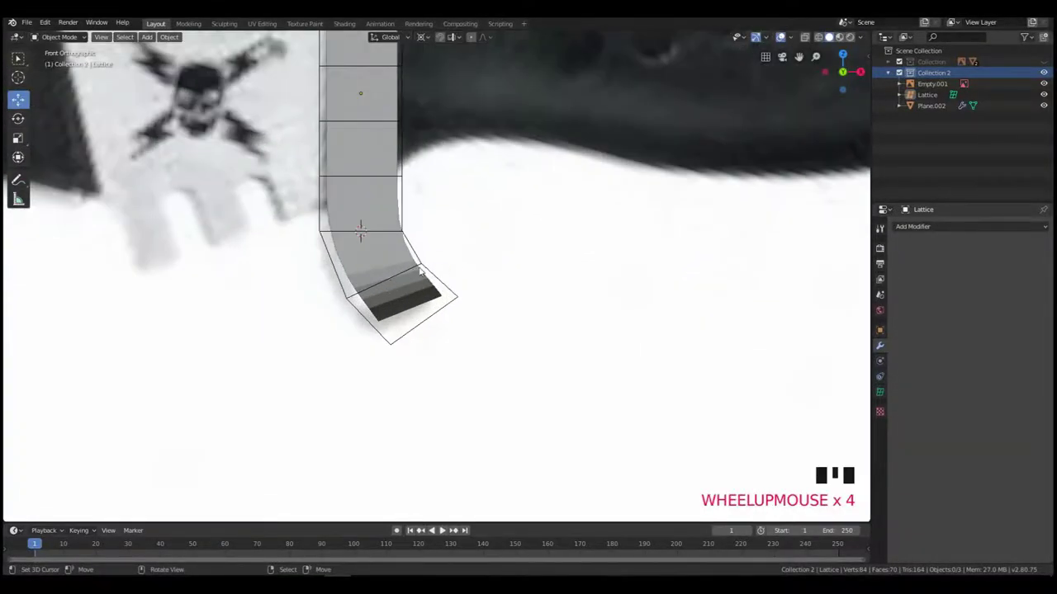
right_click(419, 271)
shift+right_click(419, 273)
key(g)
key(Escape)
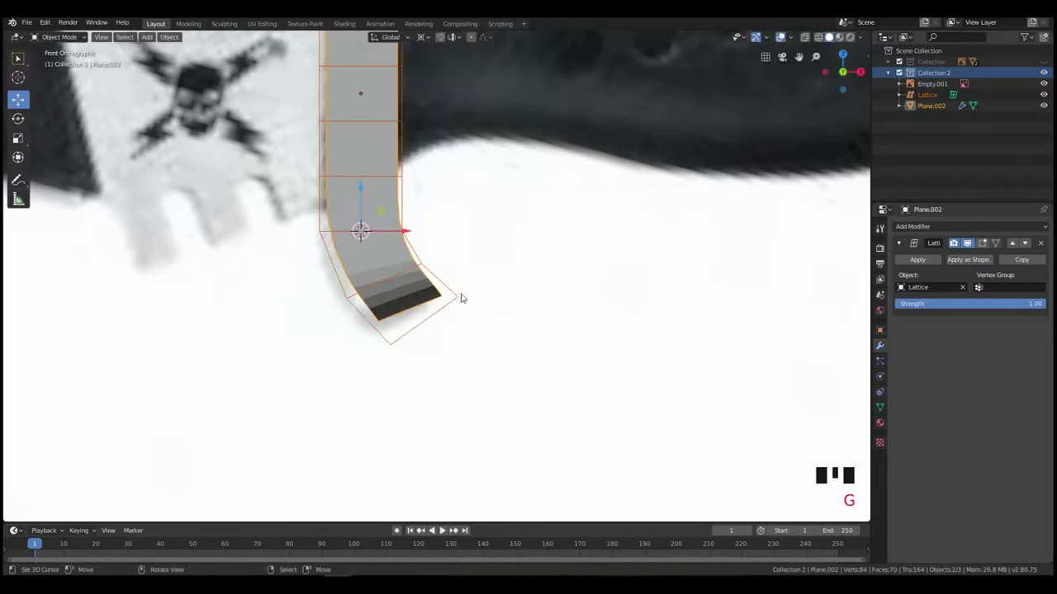
drag(407, 235, 394, 246)
scroll(425, 208, down, 2)
shift+middle_drag(424, 208, 340, 180)
scroll(416, 255, up, 1)
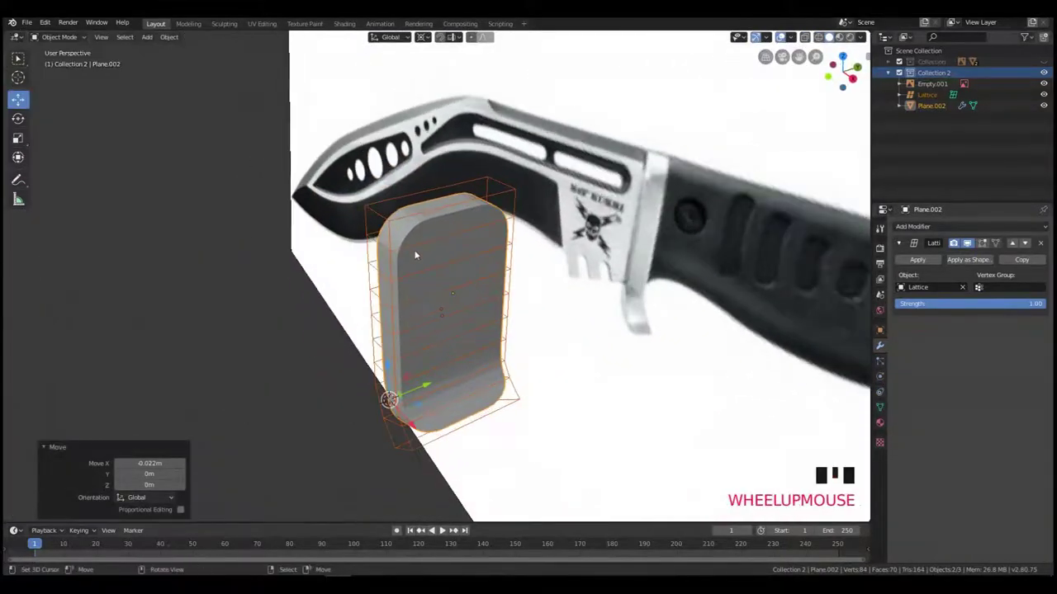
- Select only the guard and apply its Lattice modifier
right_click(368, 218)
right_click(452, 220)
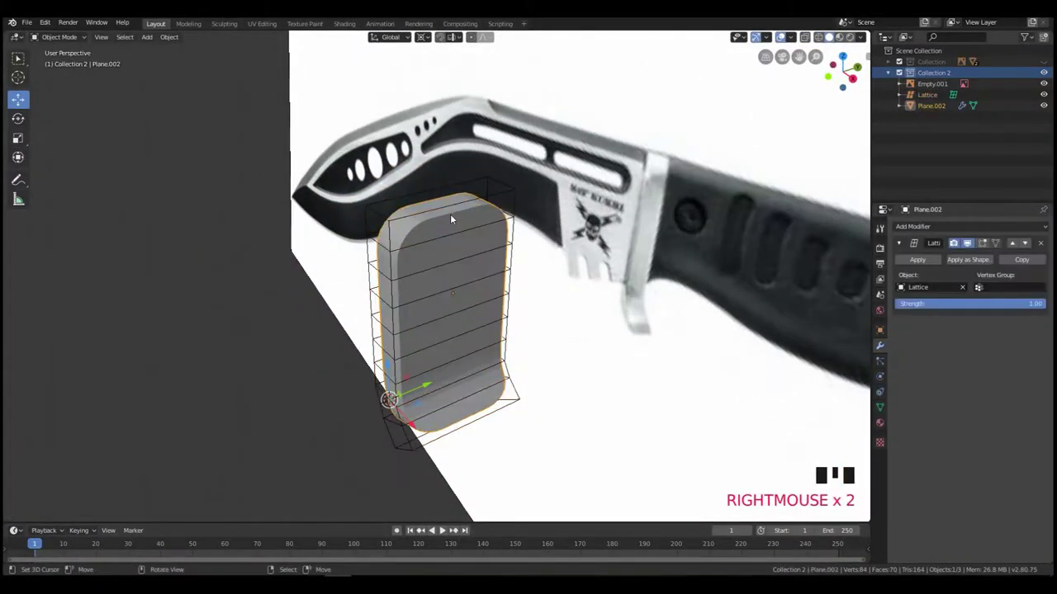
click(916, 260)
- Select the lattice around the guard and delete it
middle_drag(417, 270, 419, 228)
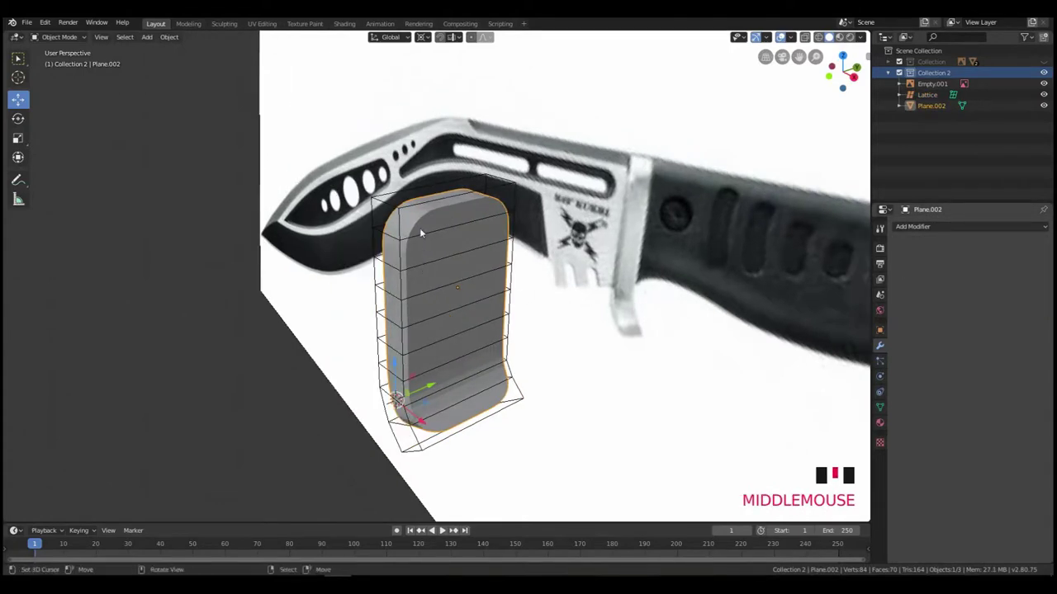
right_click(396, 213)
right_click(402, 215)
right_click(398, 213)
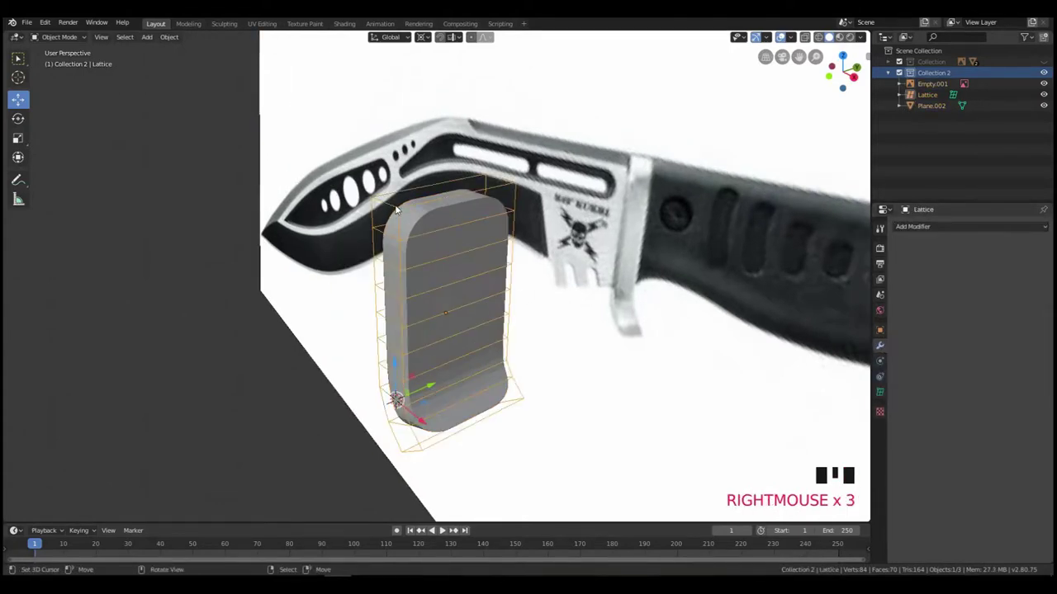
key(Delete)
middle_drag(405, 293, 435, 316)
- Unhide the first collection containing the blade, view the whole knife from the front and select that collection's reference image
right_click(478, 285)
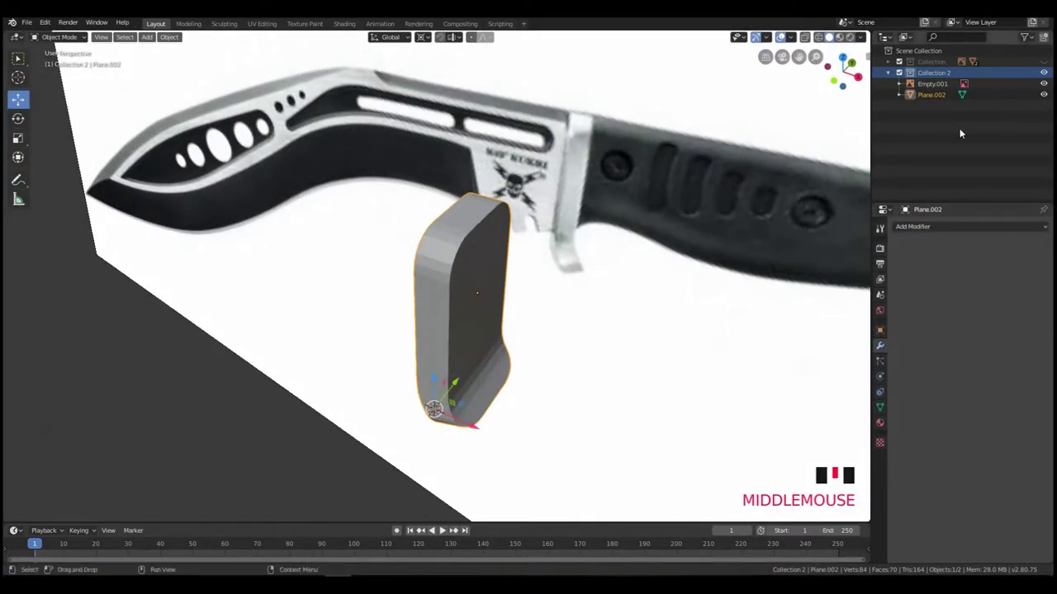
click(1044, 63)
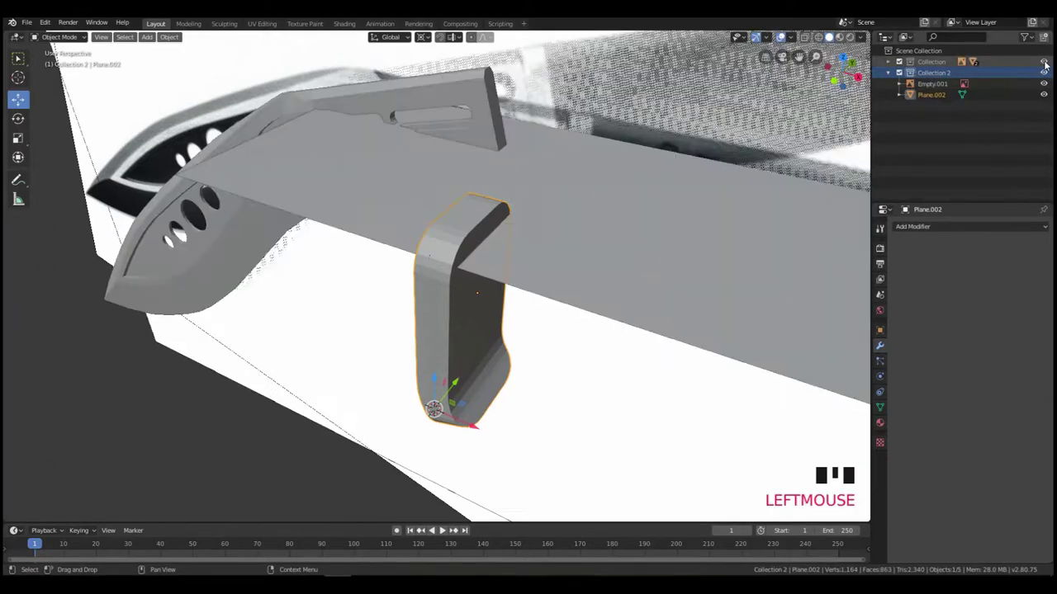
scroll(338, 314, down, 2)
middle_drag(338, 314, 562, 276)
scroll(428, 285, down, 4)
alt+middle_drag(644, 230, 608, 279)
scroll(603, 287, down, 1)
right_click(601, 288)
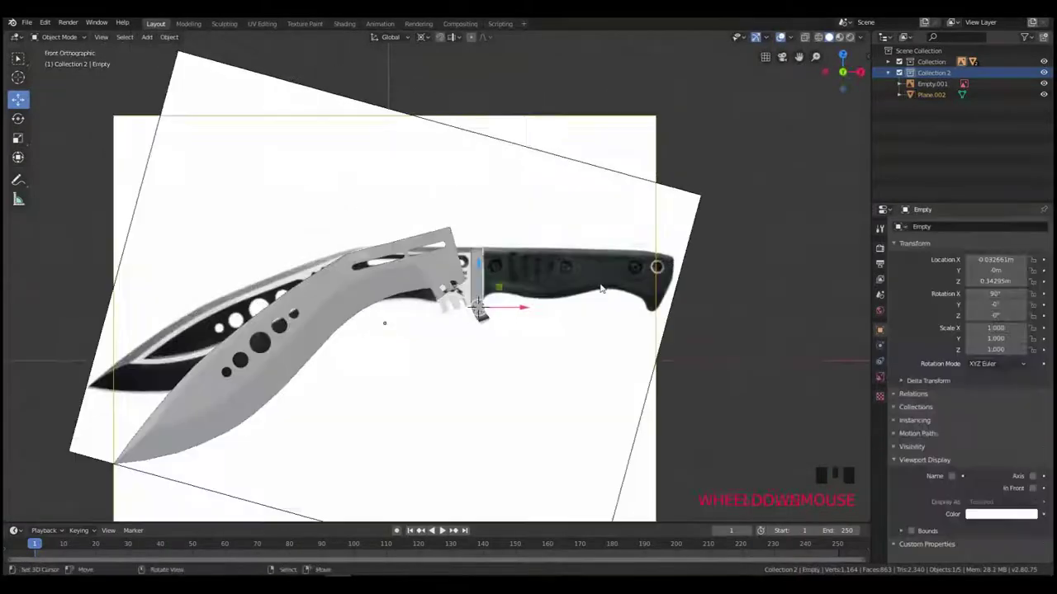
- Select the guard's tilted reference image in Collection 2 and delete it
right_click(697, 205)
key(g)
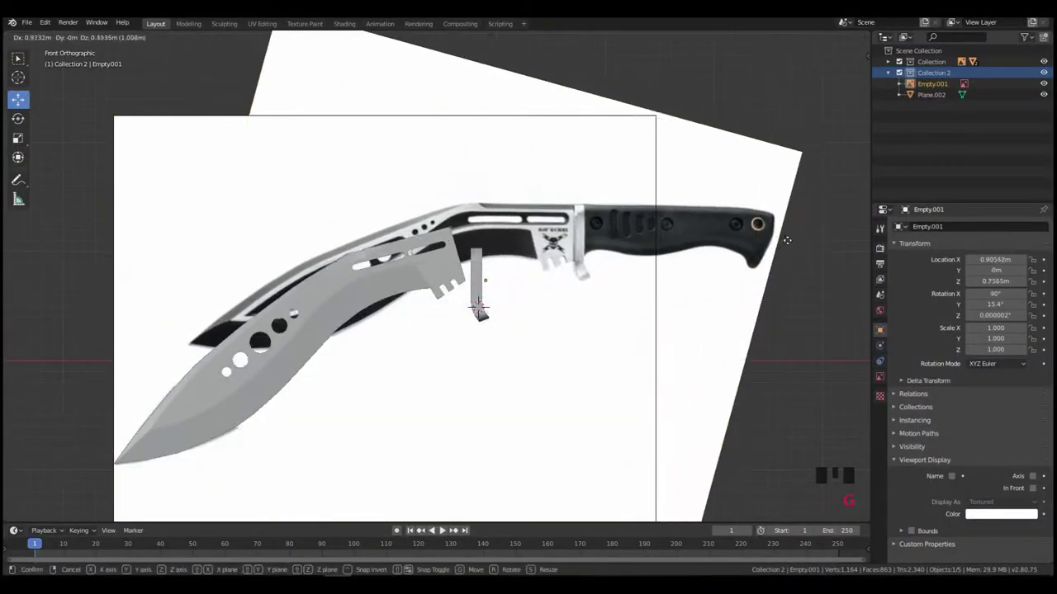
right_click(787, 239)
key(Delete)
- Select the guard, move it about -0.061 m in X and 0.215 m in Z, and rotate it -14.6° to match the reference bolster's tilt
scroll(599, 285, up, 3)
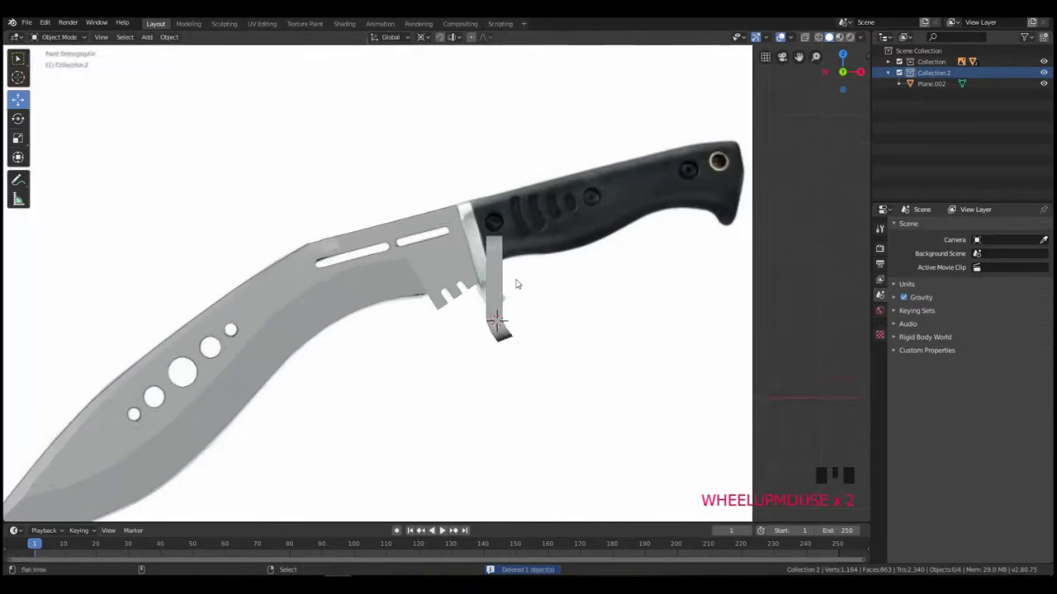
shift+middle_drag(514, 283, 468, 287)
right_click(468, 287)
scroll(469, 287, up, 3)
key(g)
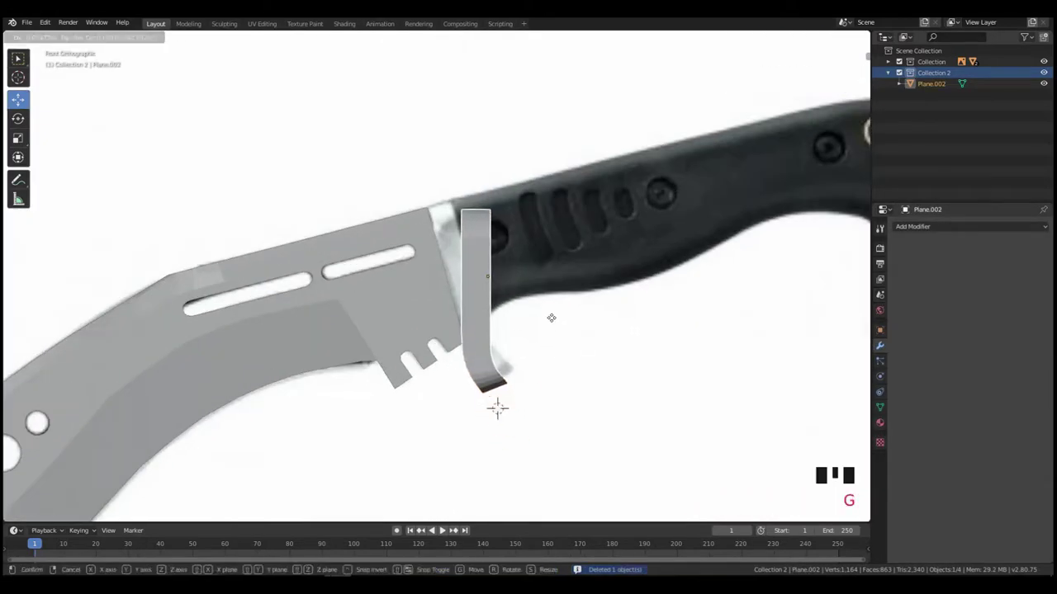
click(595, 324)
key(r)
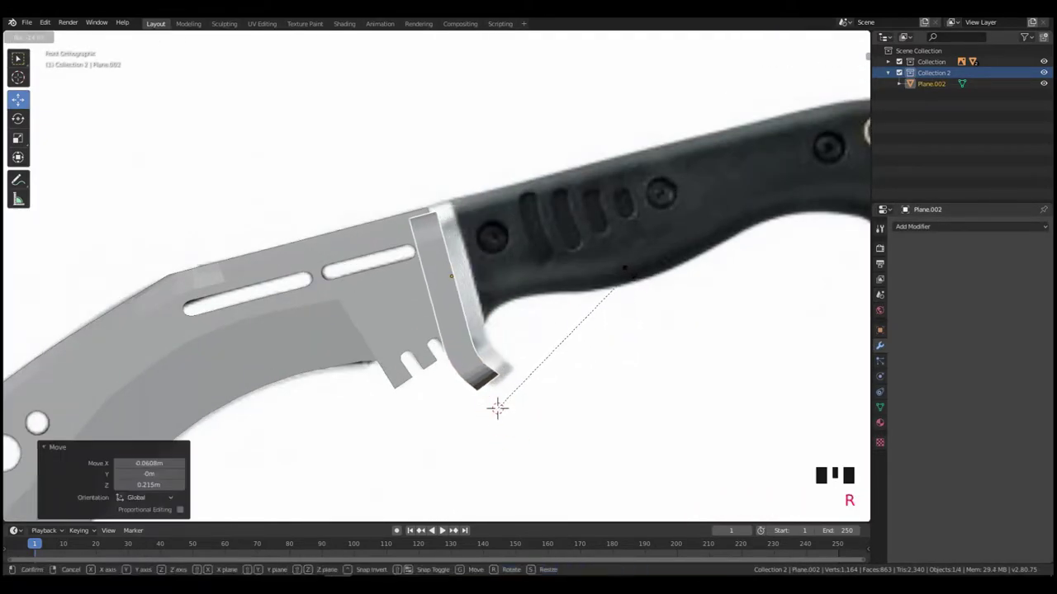
click(634, 272)
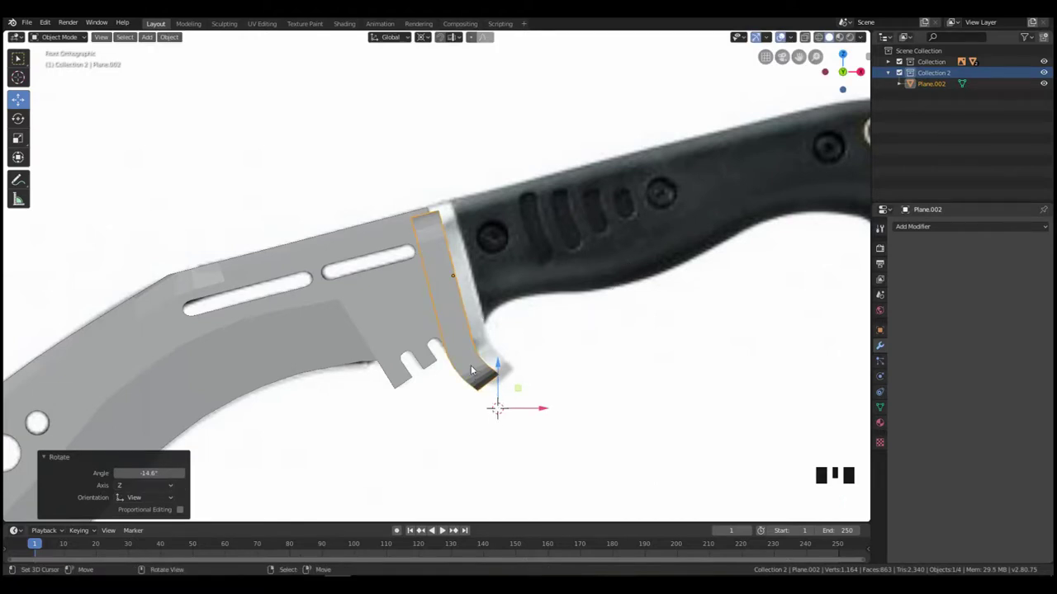
- Set the pivot point to Median Point and move the guard onto the reference bolster, about 0.045 m in X and 0.039 m in Z
click(423, 37)
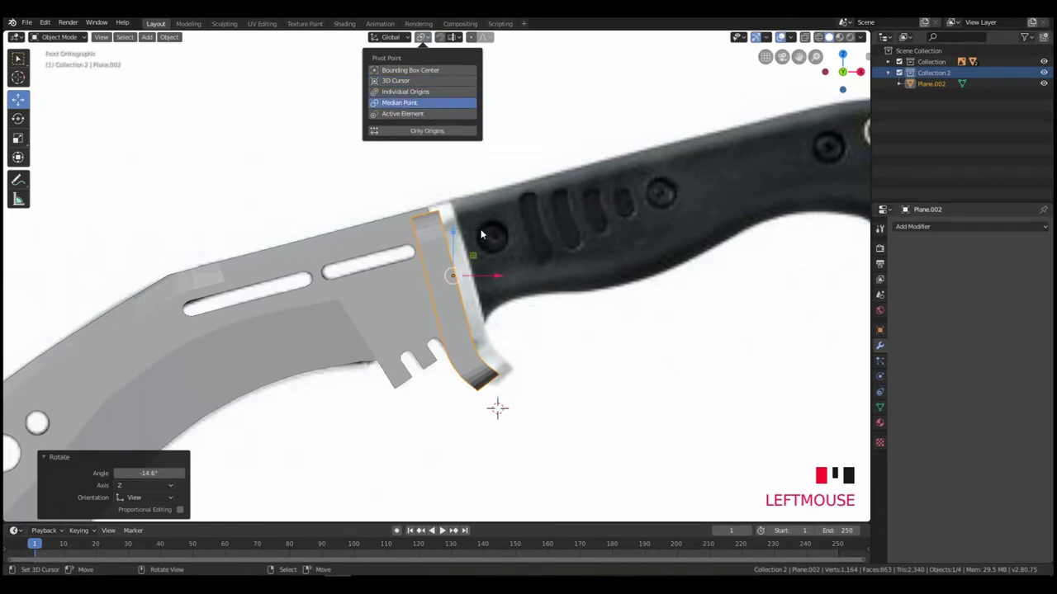
click(417, 104)
key(g)
click(537, 295)
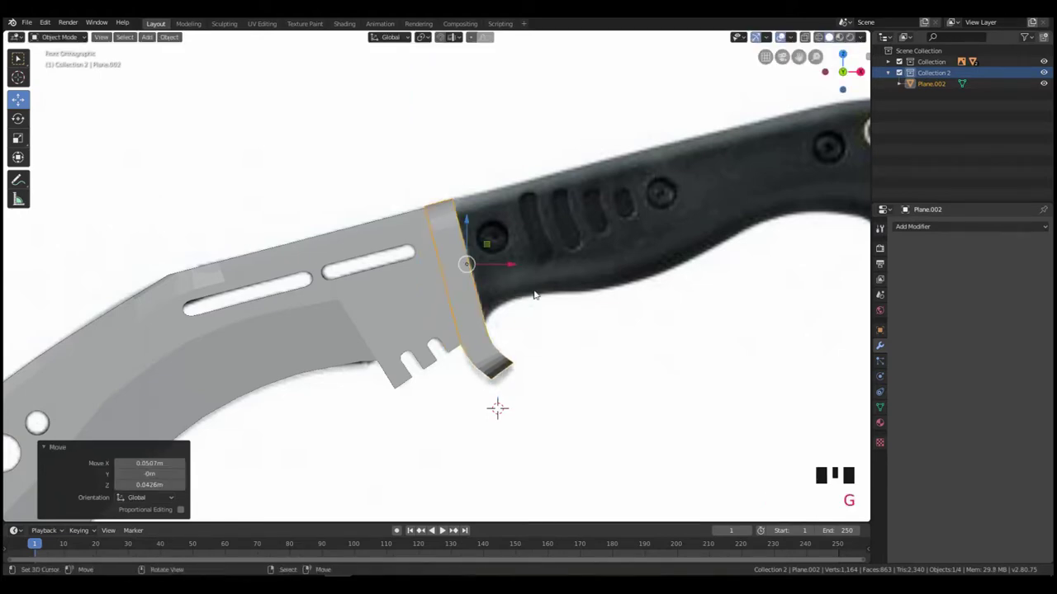
key(g)
click(535, 285)
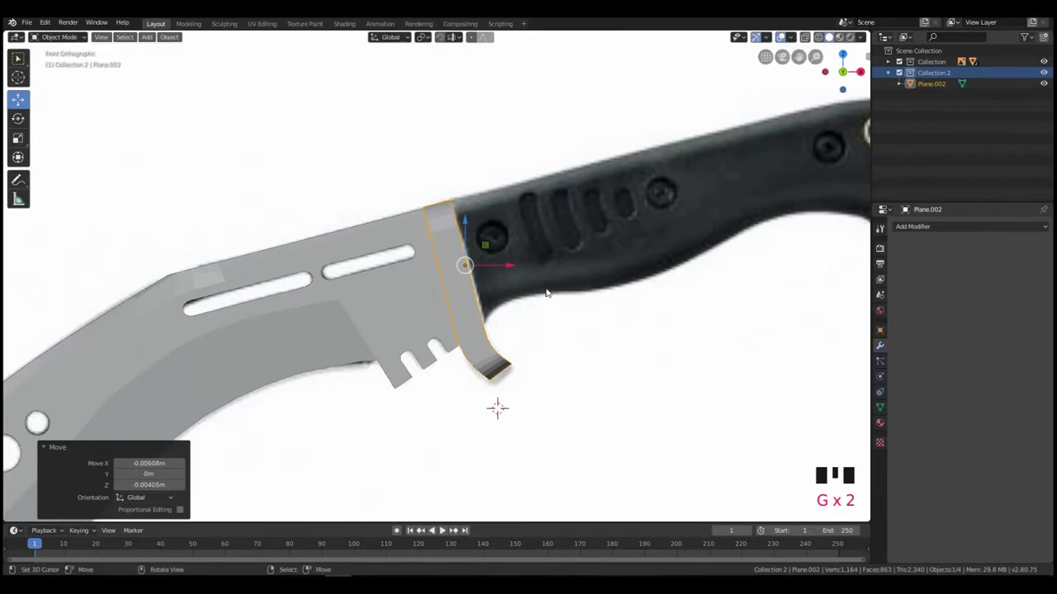
- Fine-tune the guard over the reference bolster, scaling it uniformly by about 1.019 and nudging it about 0.006 m up in Z
key(r)
click(599, 275)
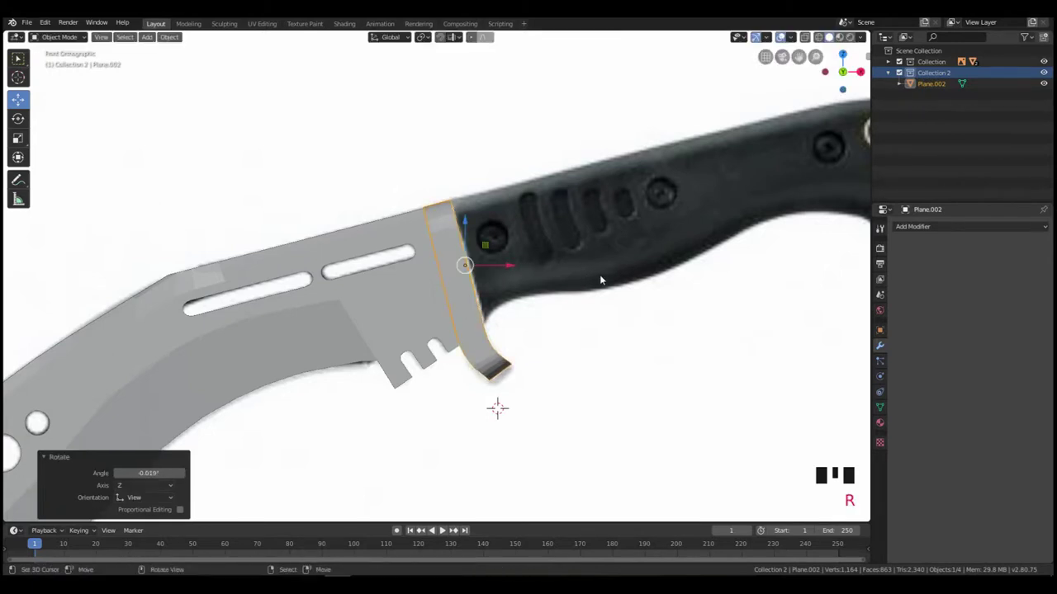
key(s)
click(603, 273)
key(g)
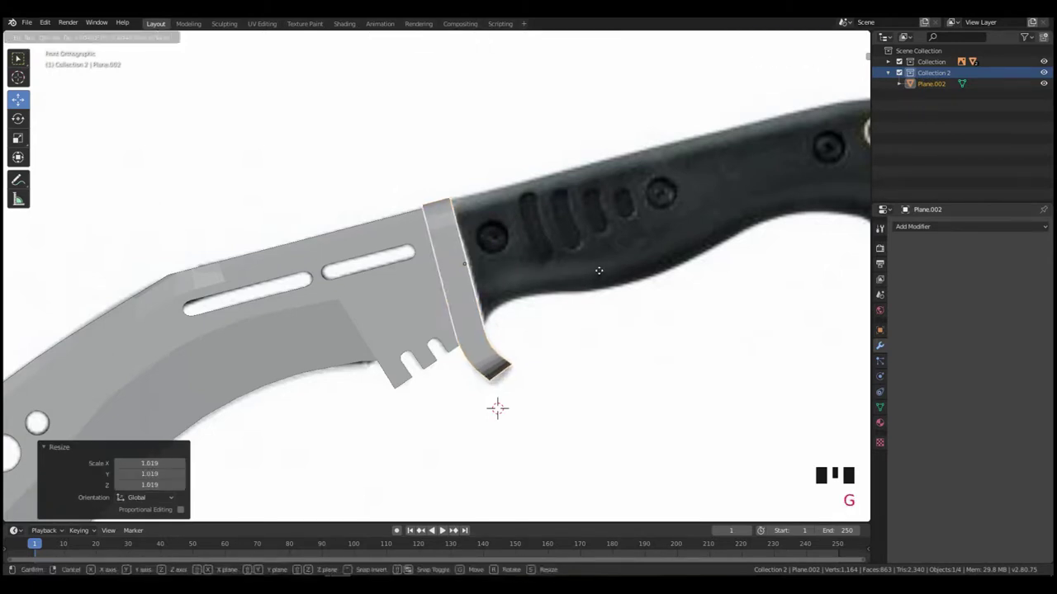
click(593, 278)
- Select the leftover flat plane crossing the guard and delete it
middle_drag(529, 305, 562, 303)
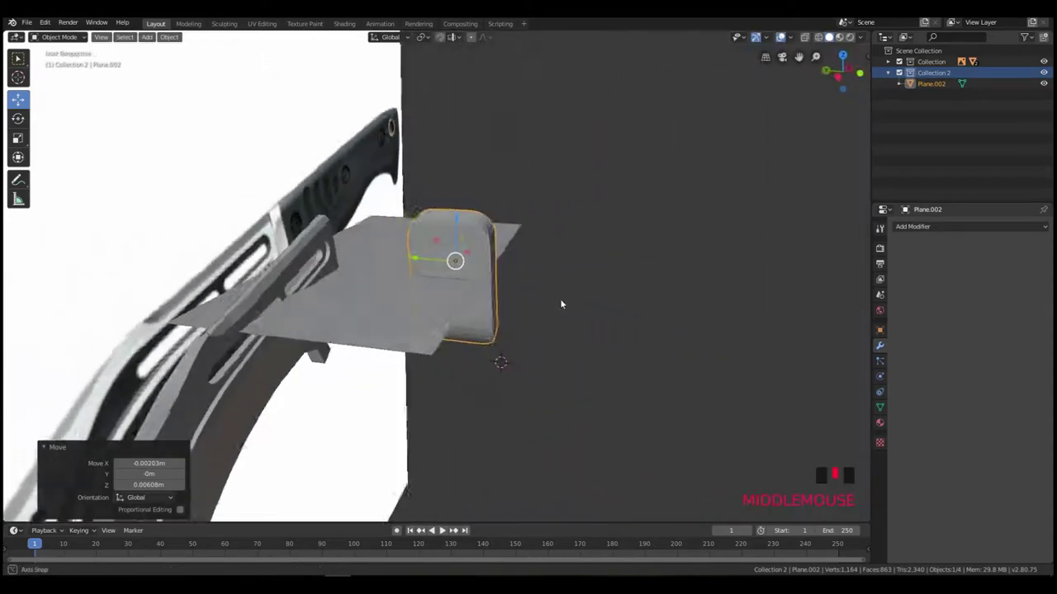
right_click(400, 315)
key(Delete)
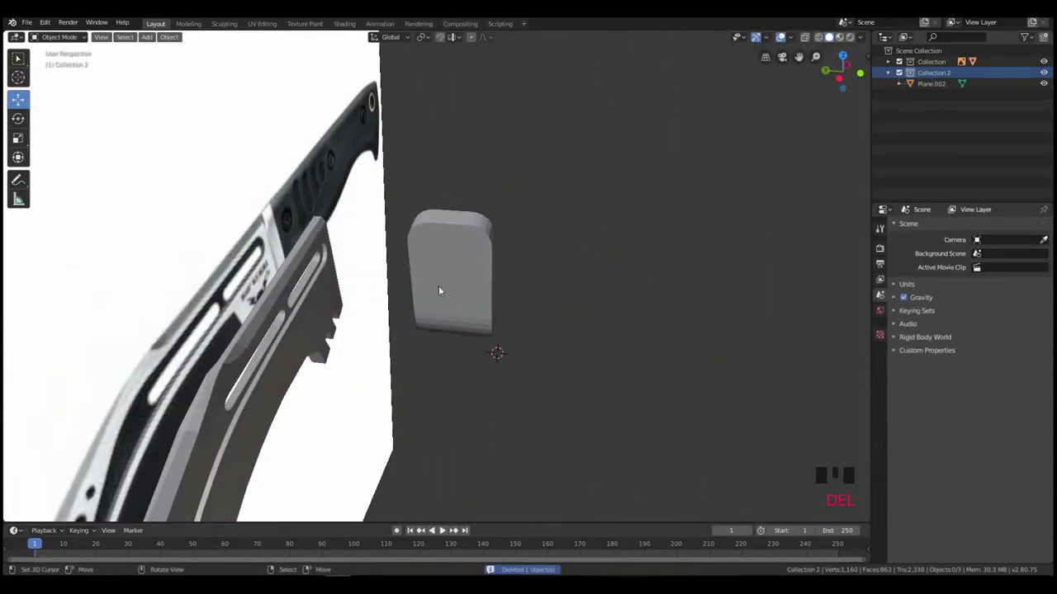
- Move the guard about 0.571 m along the Y axis onto the handle end of the blade
right_click(438, 286)
drag(417, 263, 306, 272)
middle_drag(306, 272, 463, 268)
middle_drag(378, 294, 396, 279)
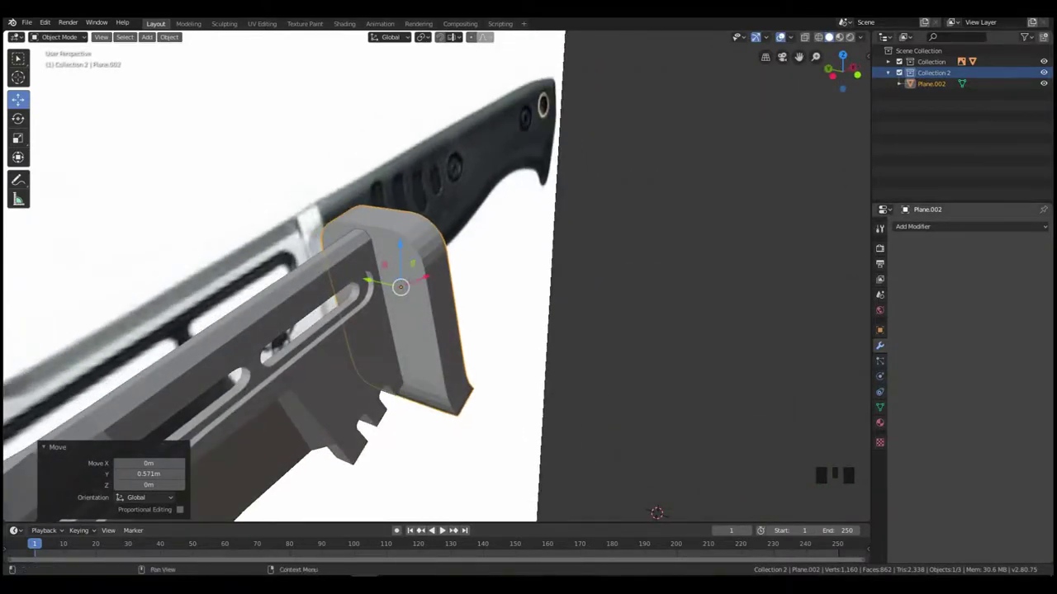
- Examine the guard's shape and width in the reference photos KN-BK-UC3160_M48_Kukri_Knife_01.jpg and UC3160_2.png
drag(1056, 142, 405, 144)
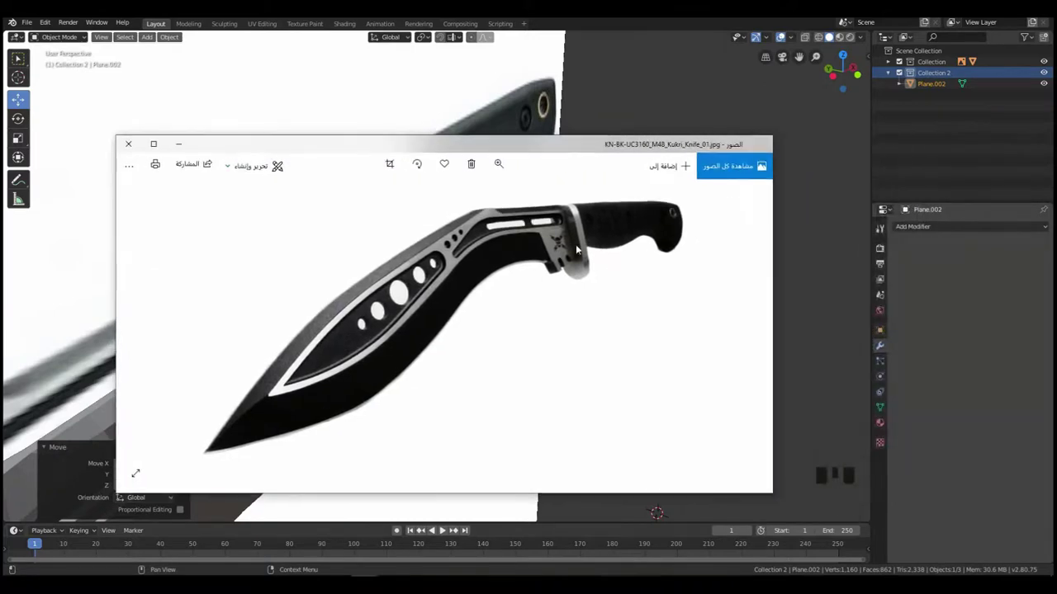
scroll(575, 244, up, 4)
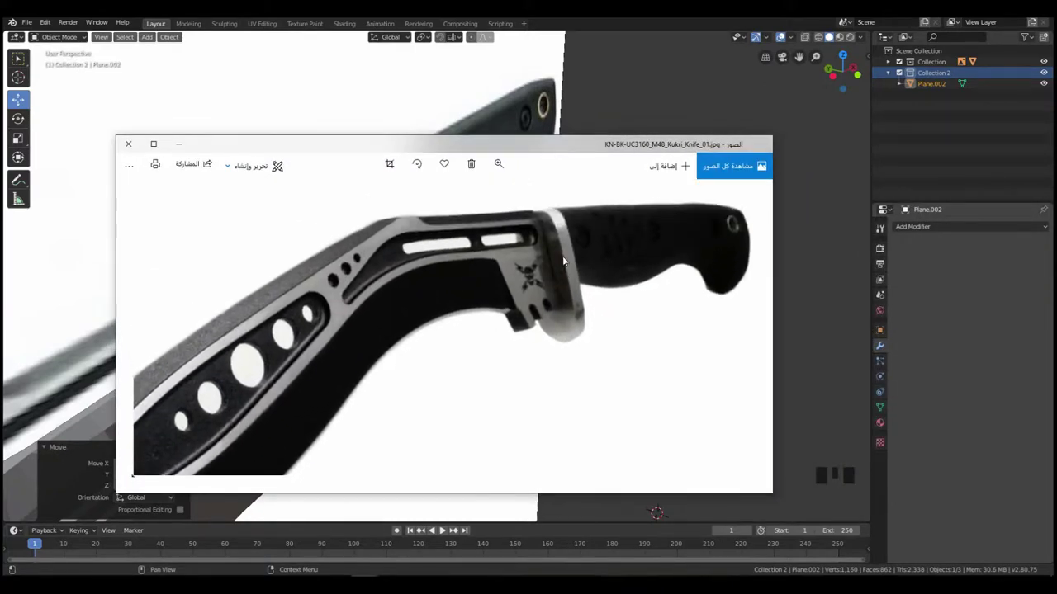
scroll(563, 260, up, 2)
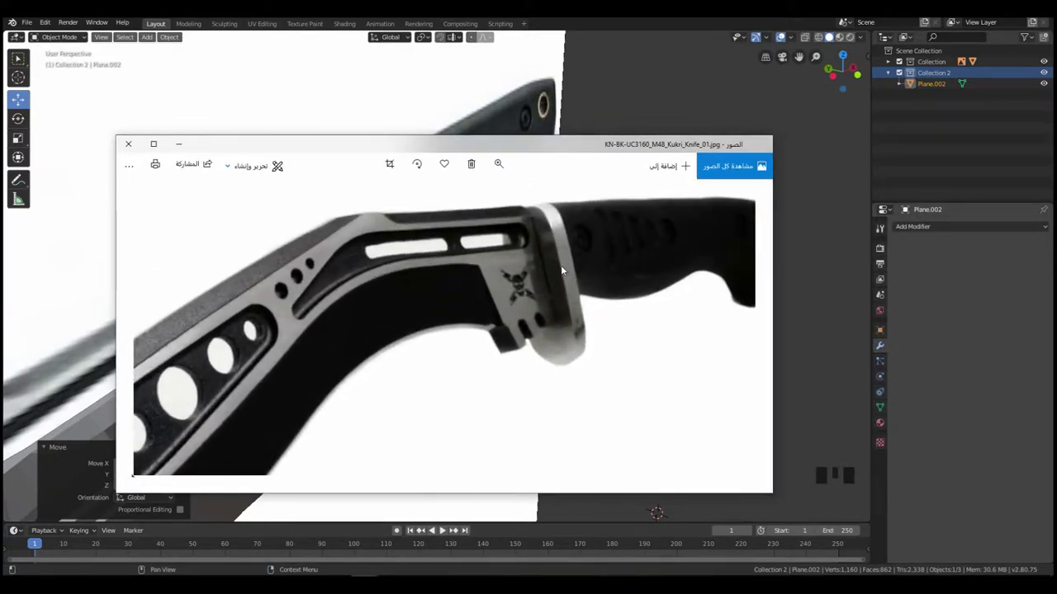
key(alt+Tab)
drag(744, 156, 563, 100)
scroll(456, 448, up, 3)
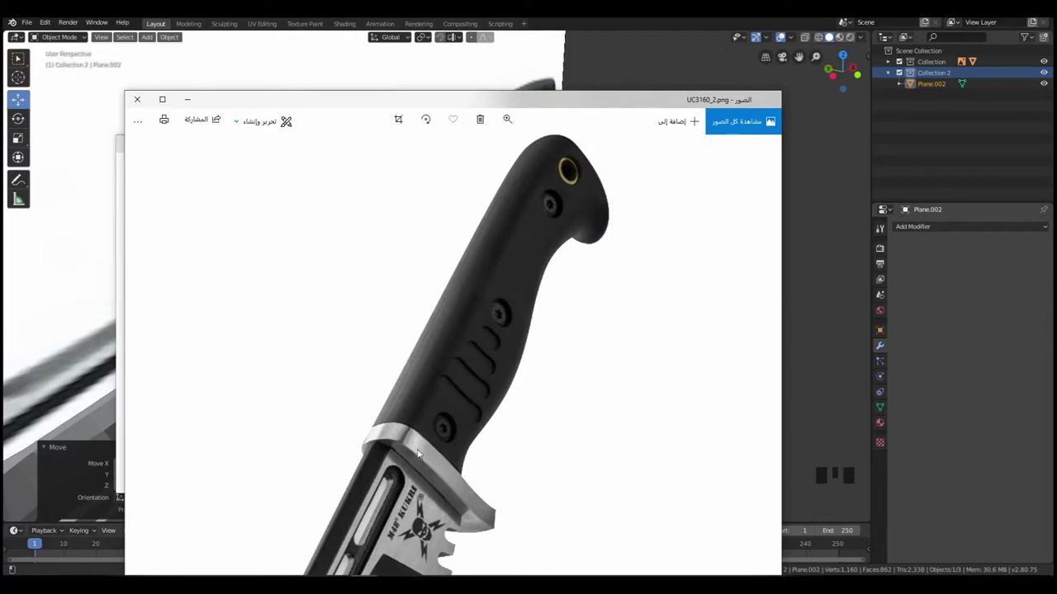
click(173, 84)
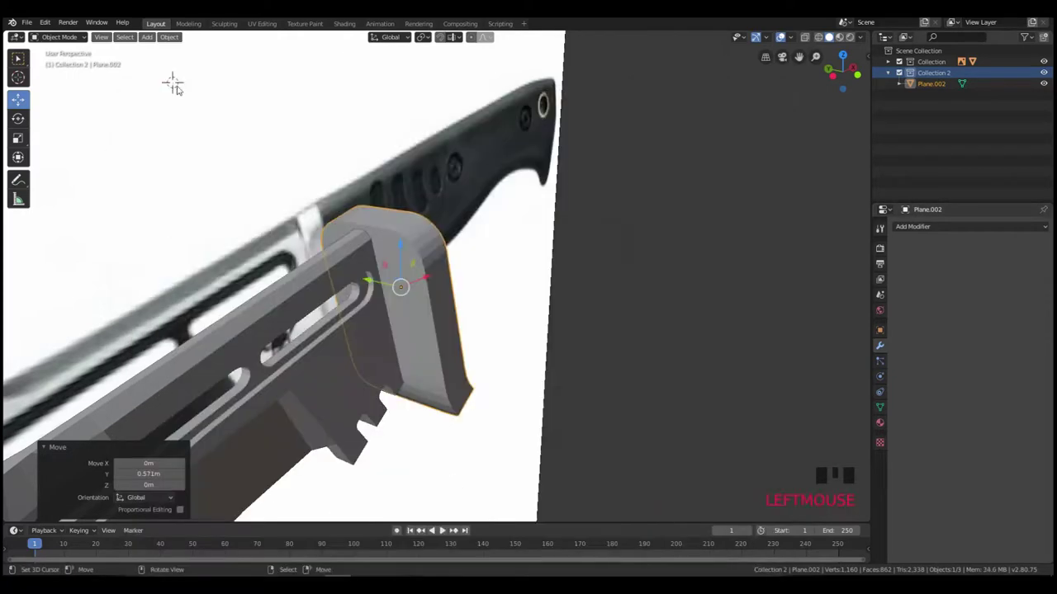
- Scale the guard narrower along the Y axis and shift it slightly along Y to centre it on the blade
middle_drag(438, 302, 481, 294)
key(s)
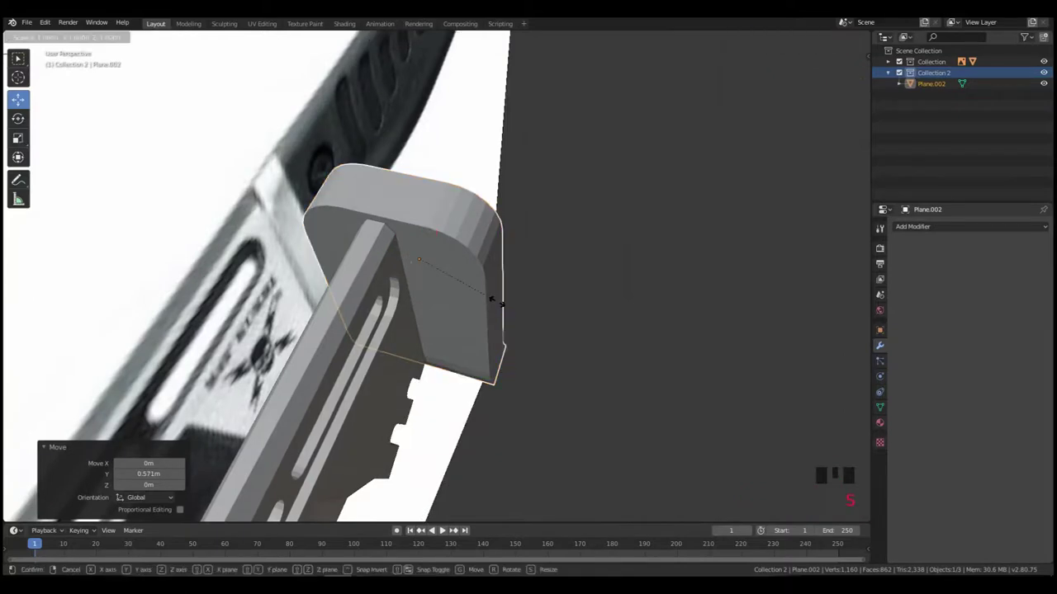
key(y)
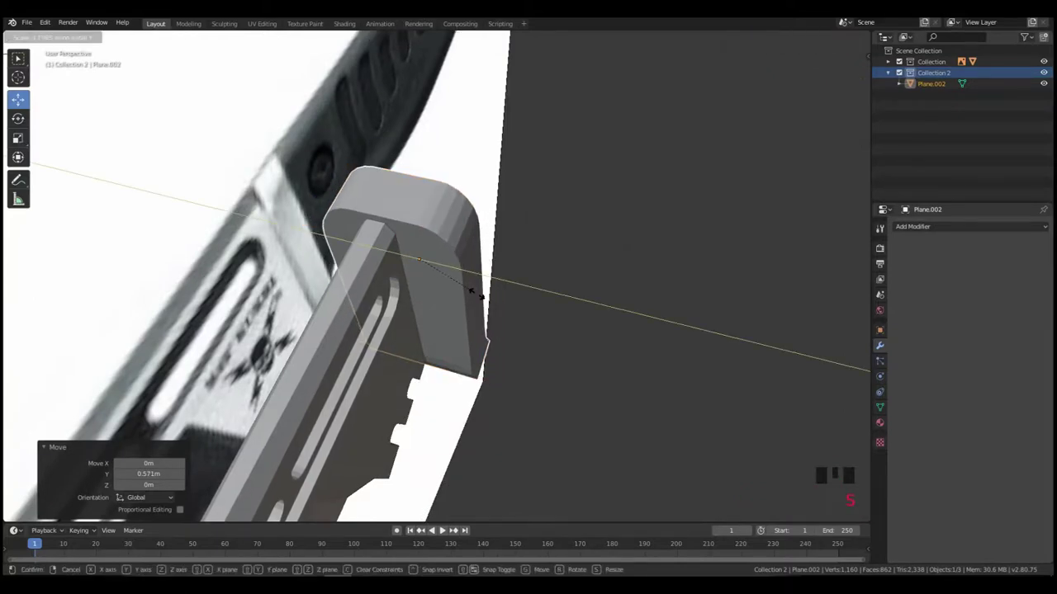
click(478, 293)
drag(385, 258, 374, 253)
middle_drag(374, 253, 460, 352)
- Inspect the guard's fit on the blade, deselect everything and frame the reference handle in front view
scroll(441, 307, down, 3)
scroll(460, 352, up, 2)
shift+middle_drag(425, 295, 365, 276)
key(KP_1)
scroll(398, 280, down, 4)
key(KP_1)
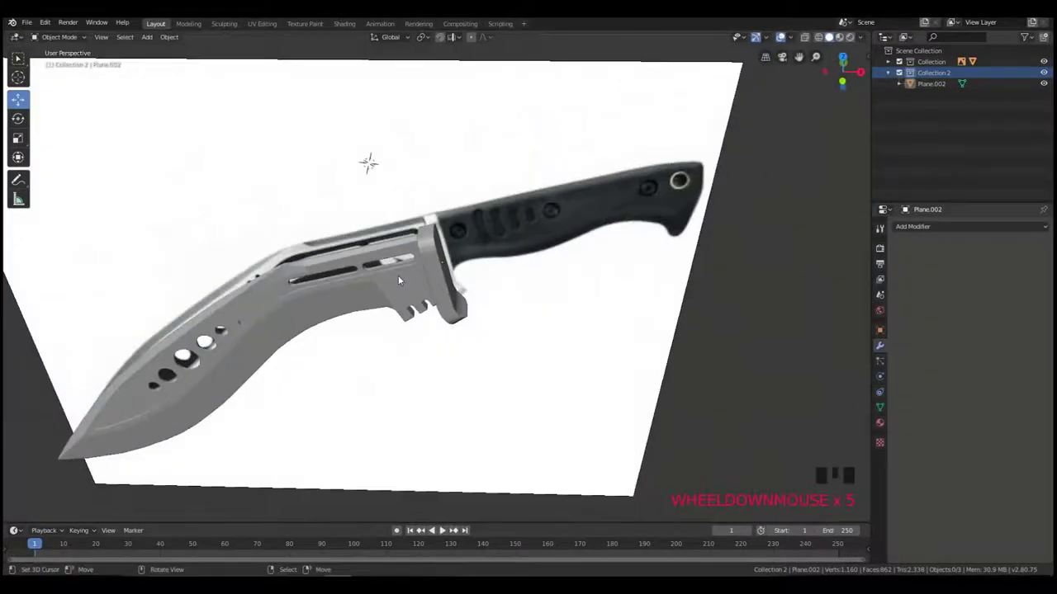
key(a)
key(a)
shift+middle_drag(440, 303, 392, 264)
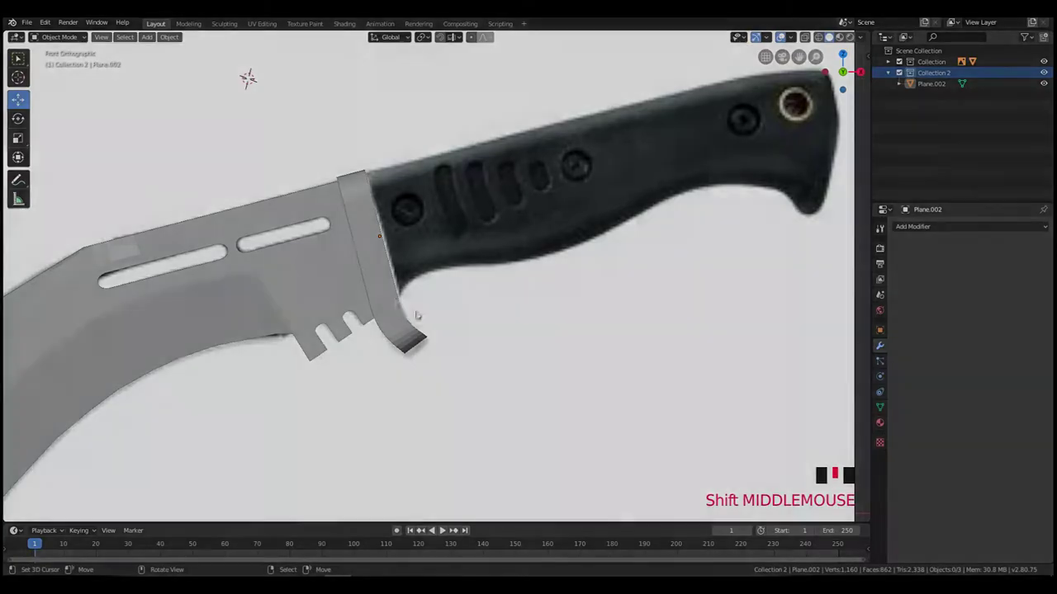